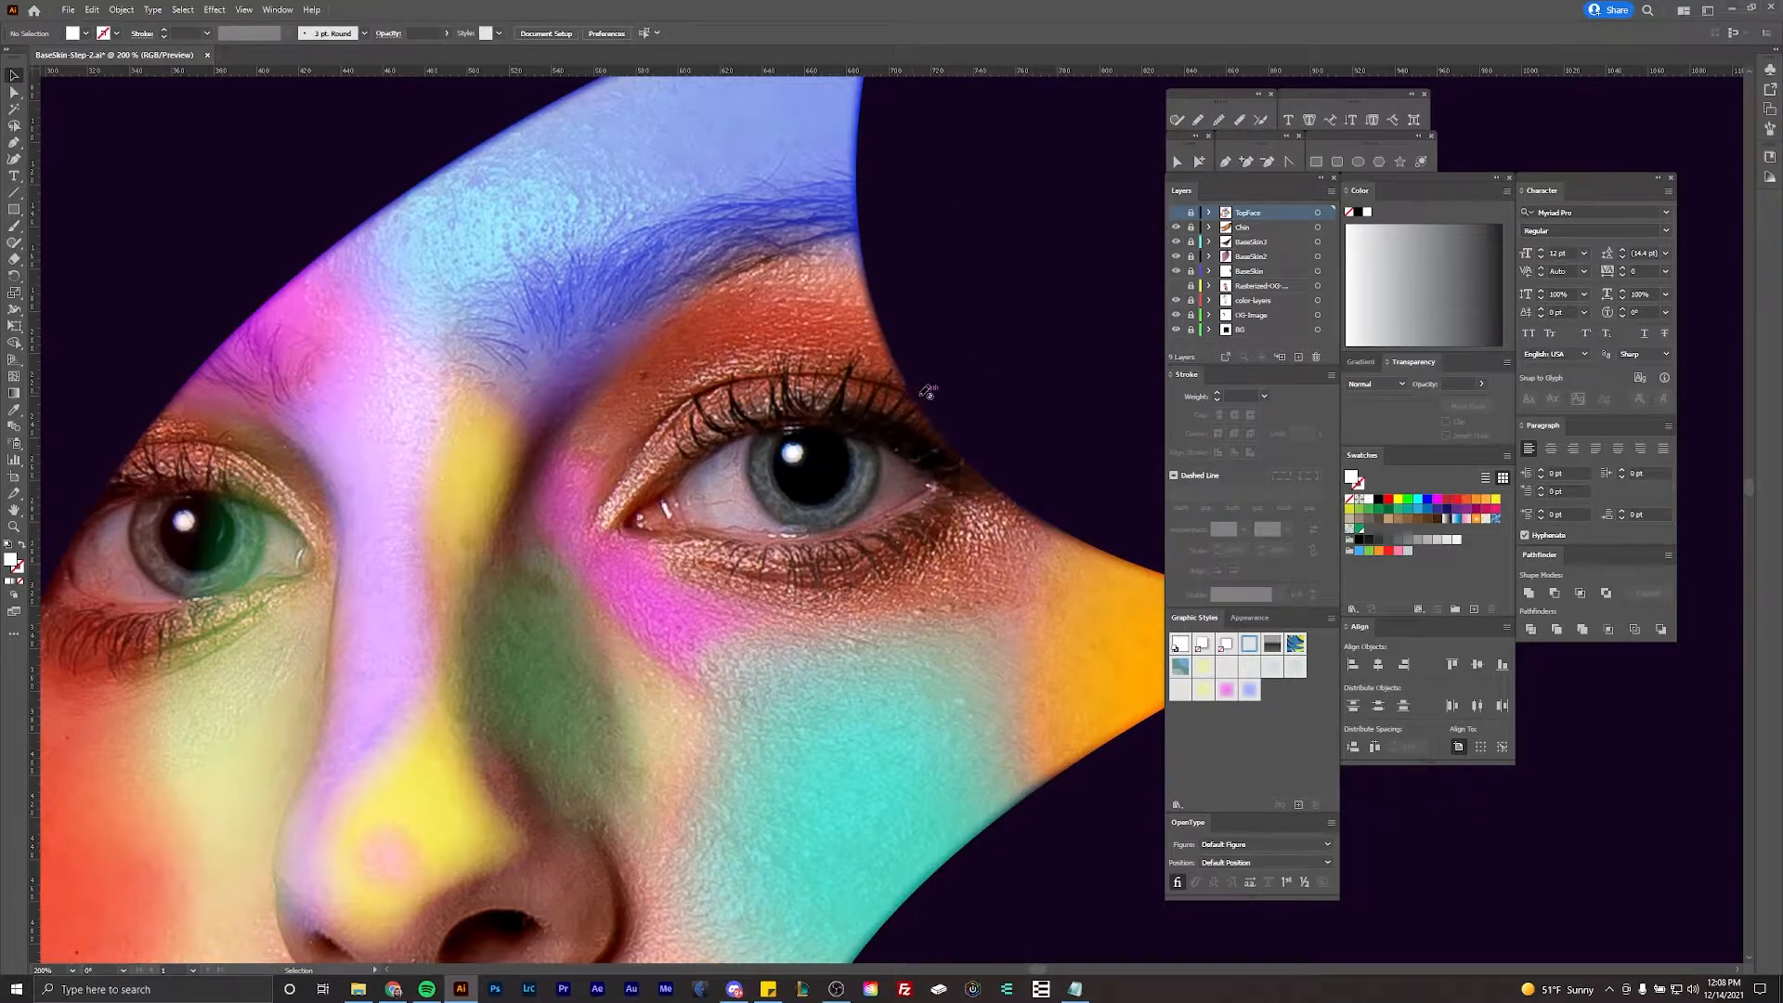
Step: Examine the eyes and surrounding skin of the reference portrait up close
left_click_drag(933, 405, 954, 425)
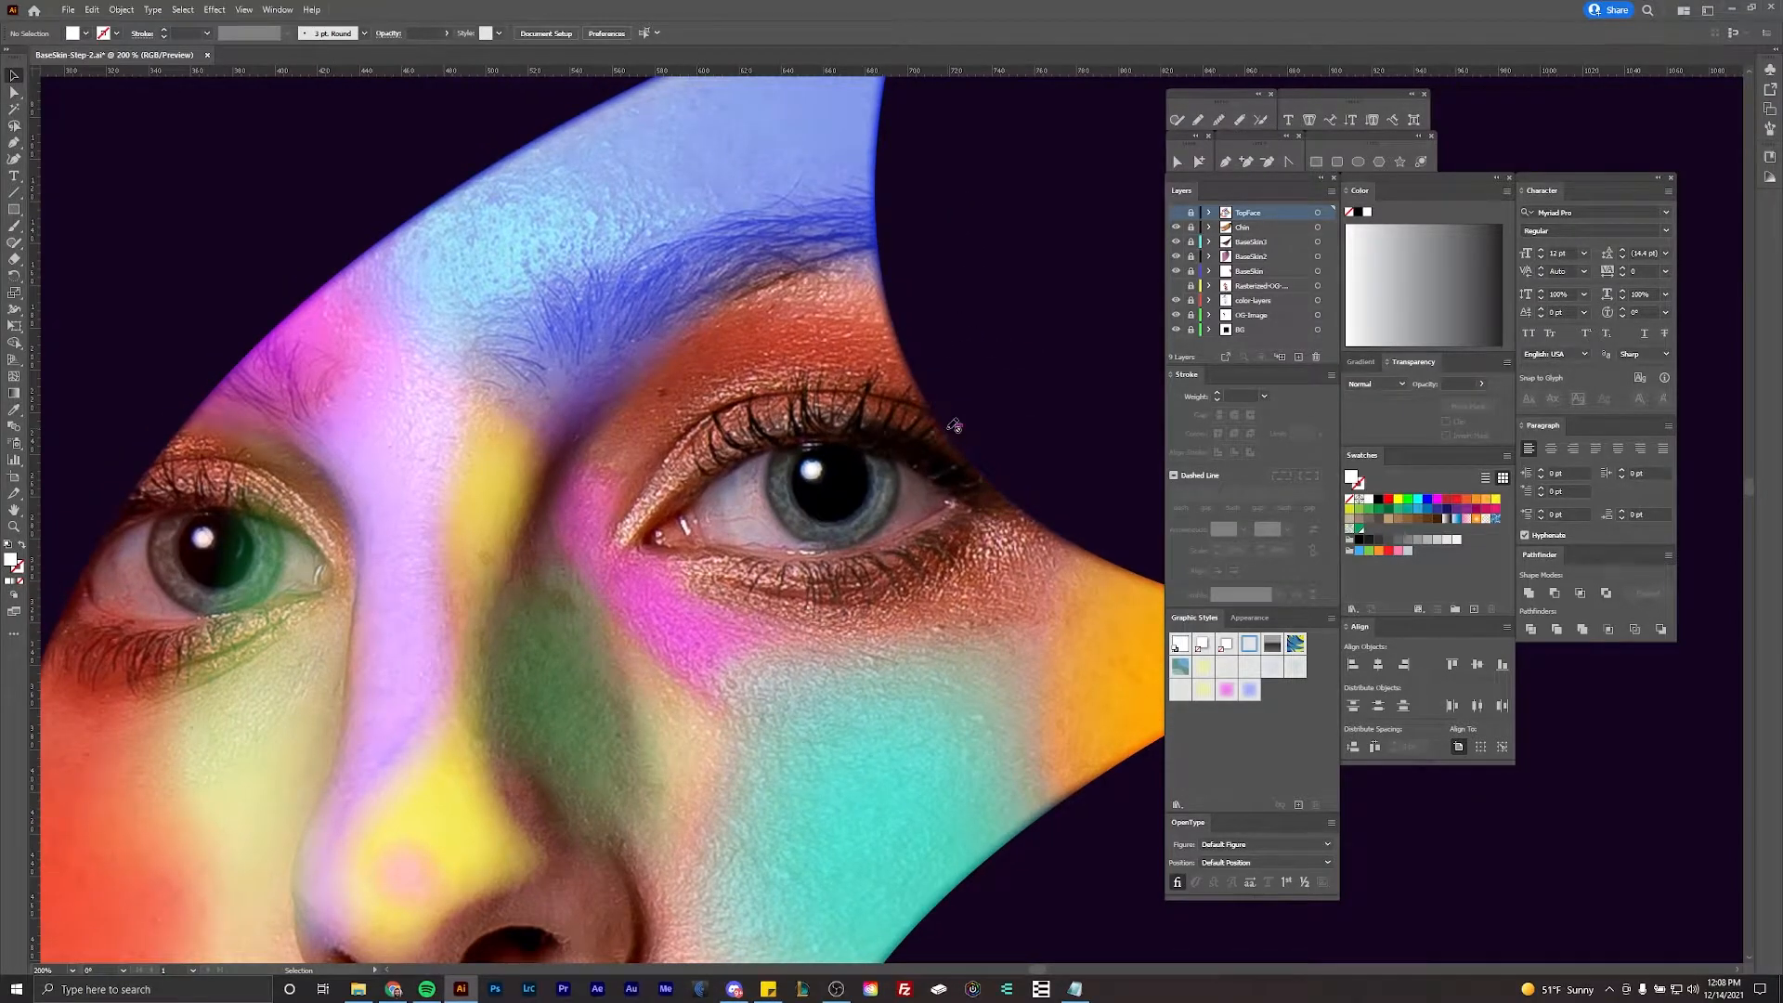
scroll(936, 437, "down", 1)
scroll(961, 422, "up", 1)
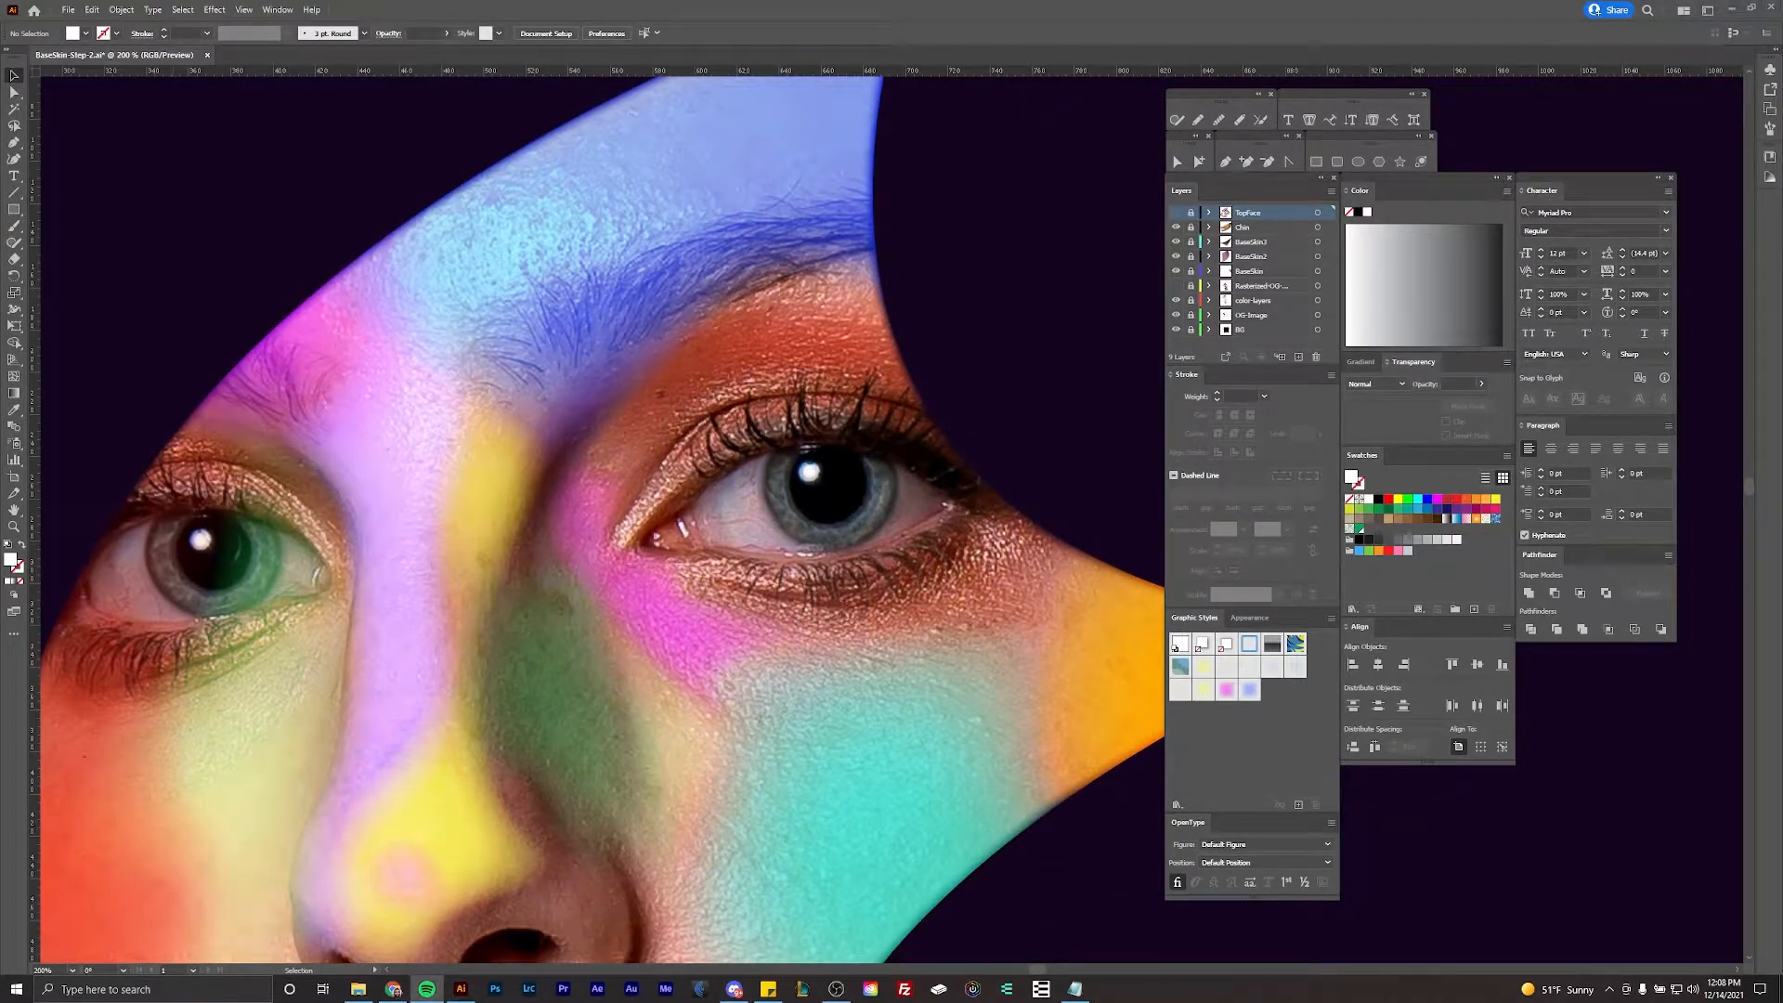
scroll(810, 471, "left", 1)
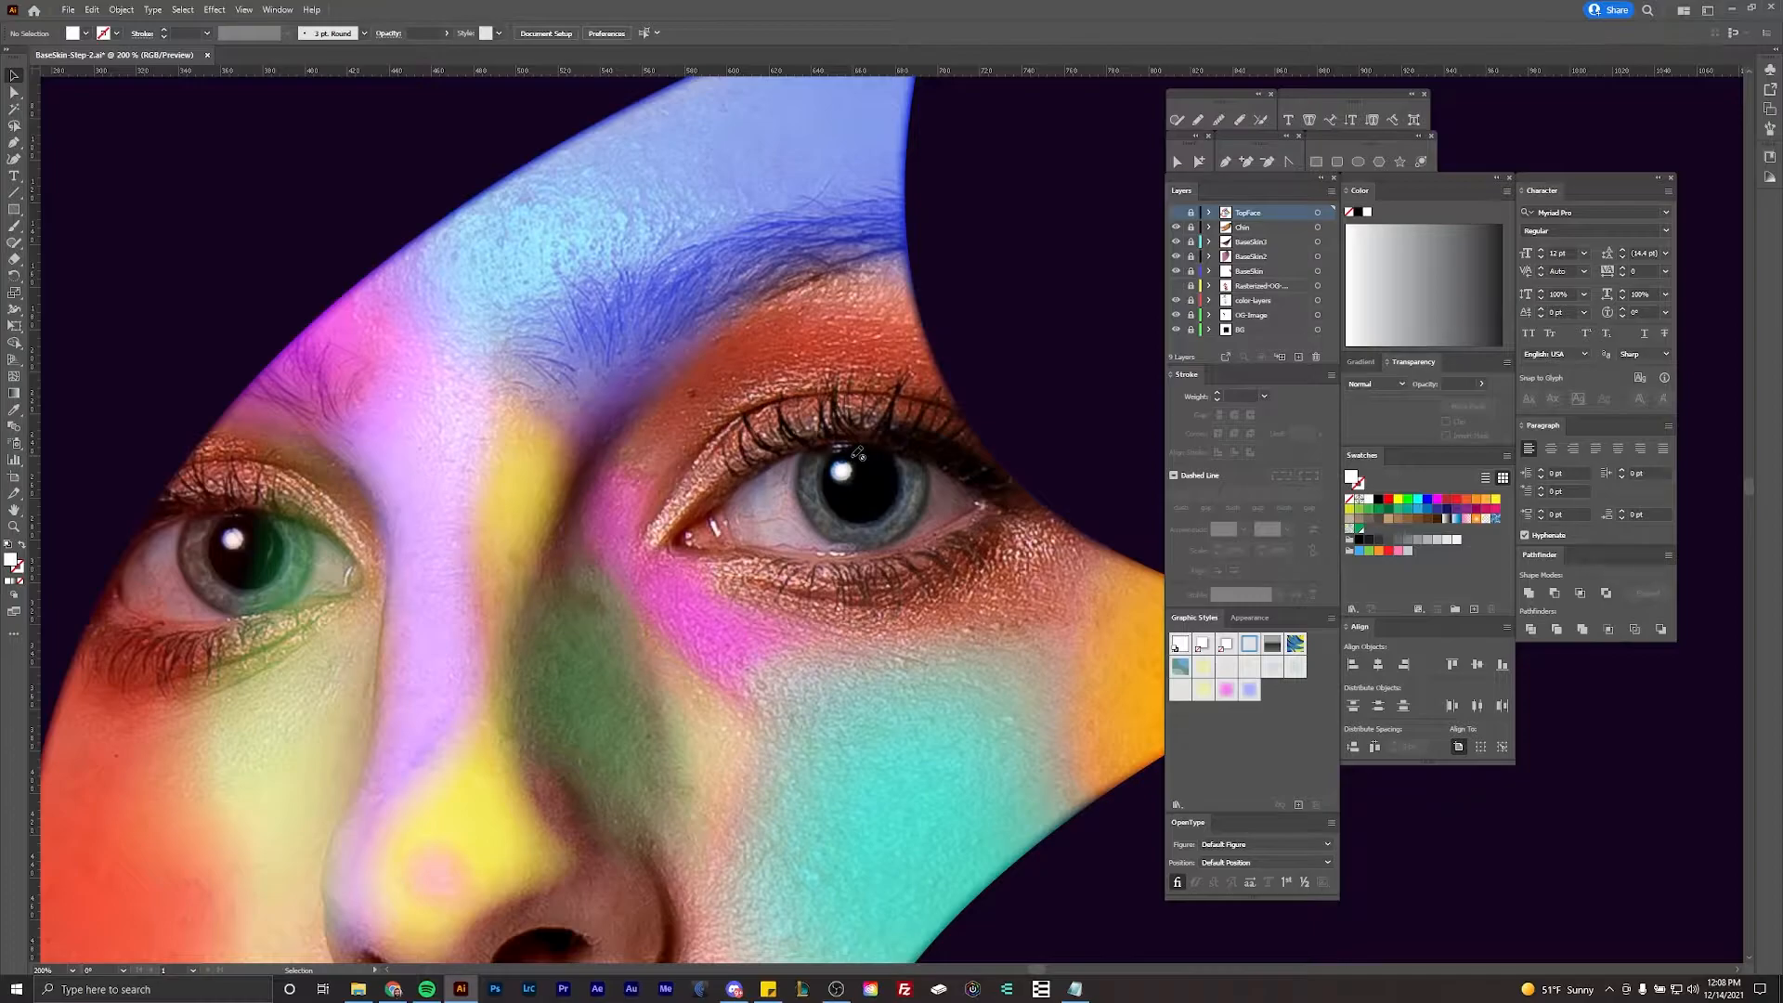
key("alt+Tab")
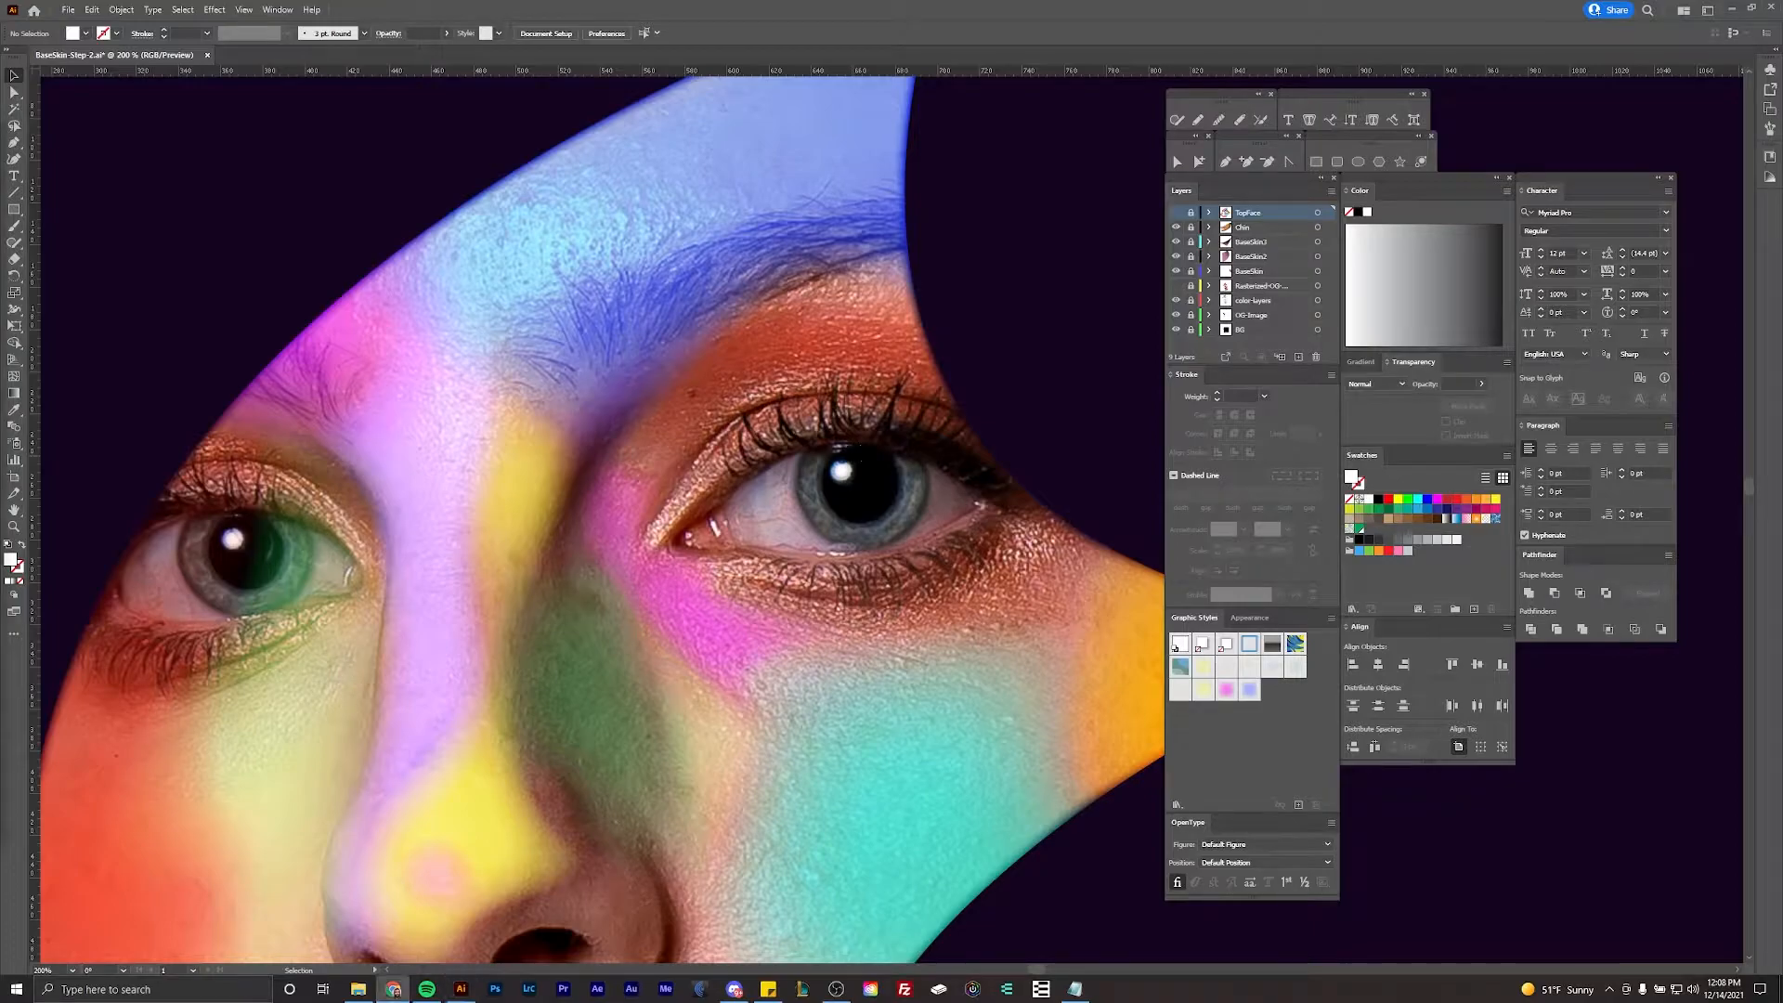
key("alt+Tab")
scroll(870, 240, "left", 1)
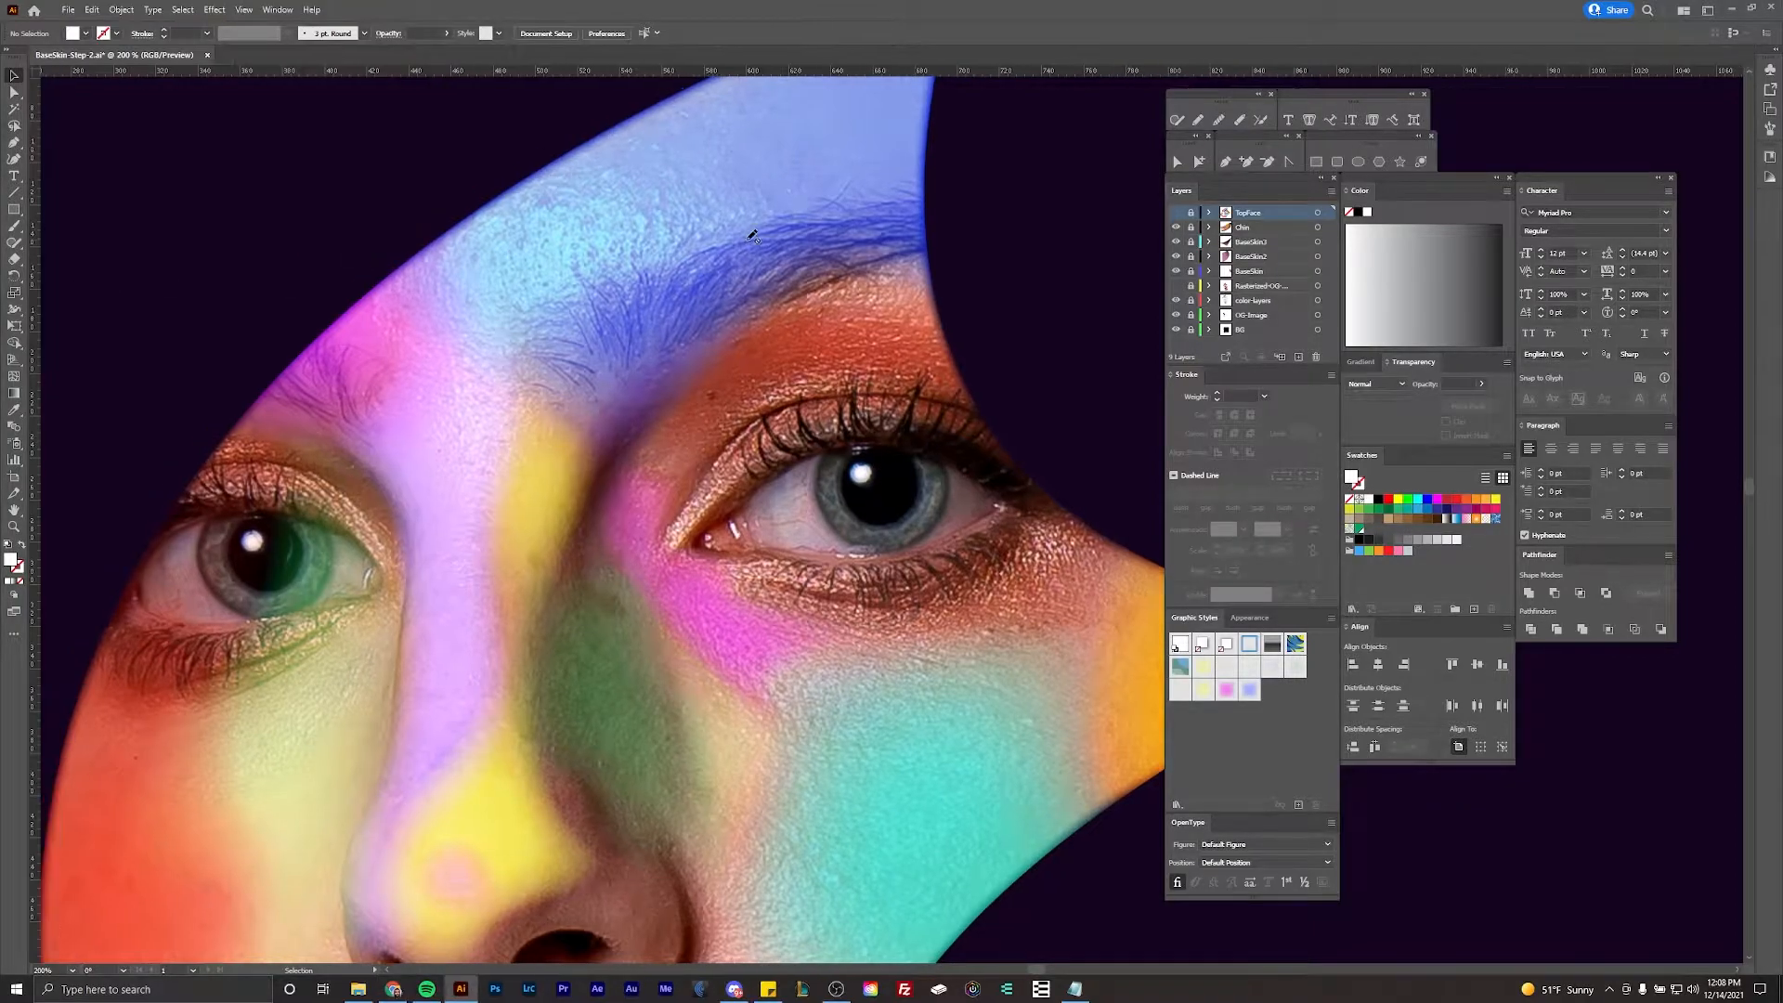
scroll(870, 239, "down", 1)
scroll(871, 240, "up", 1)
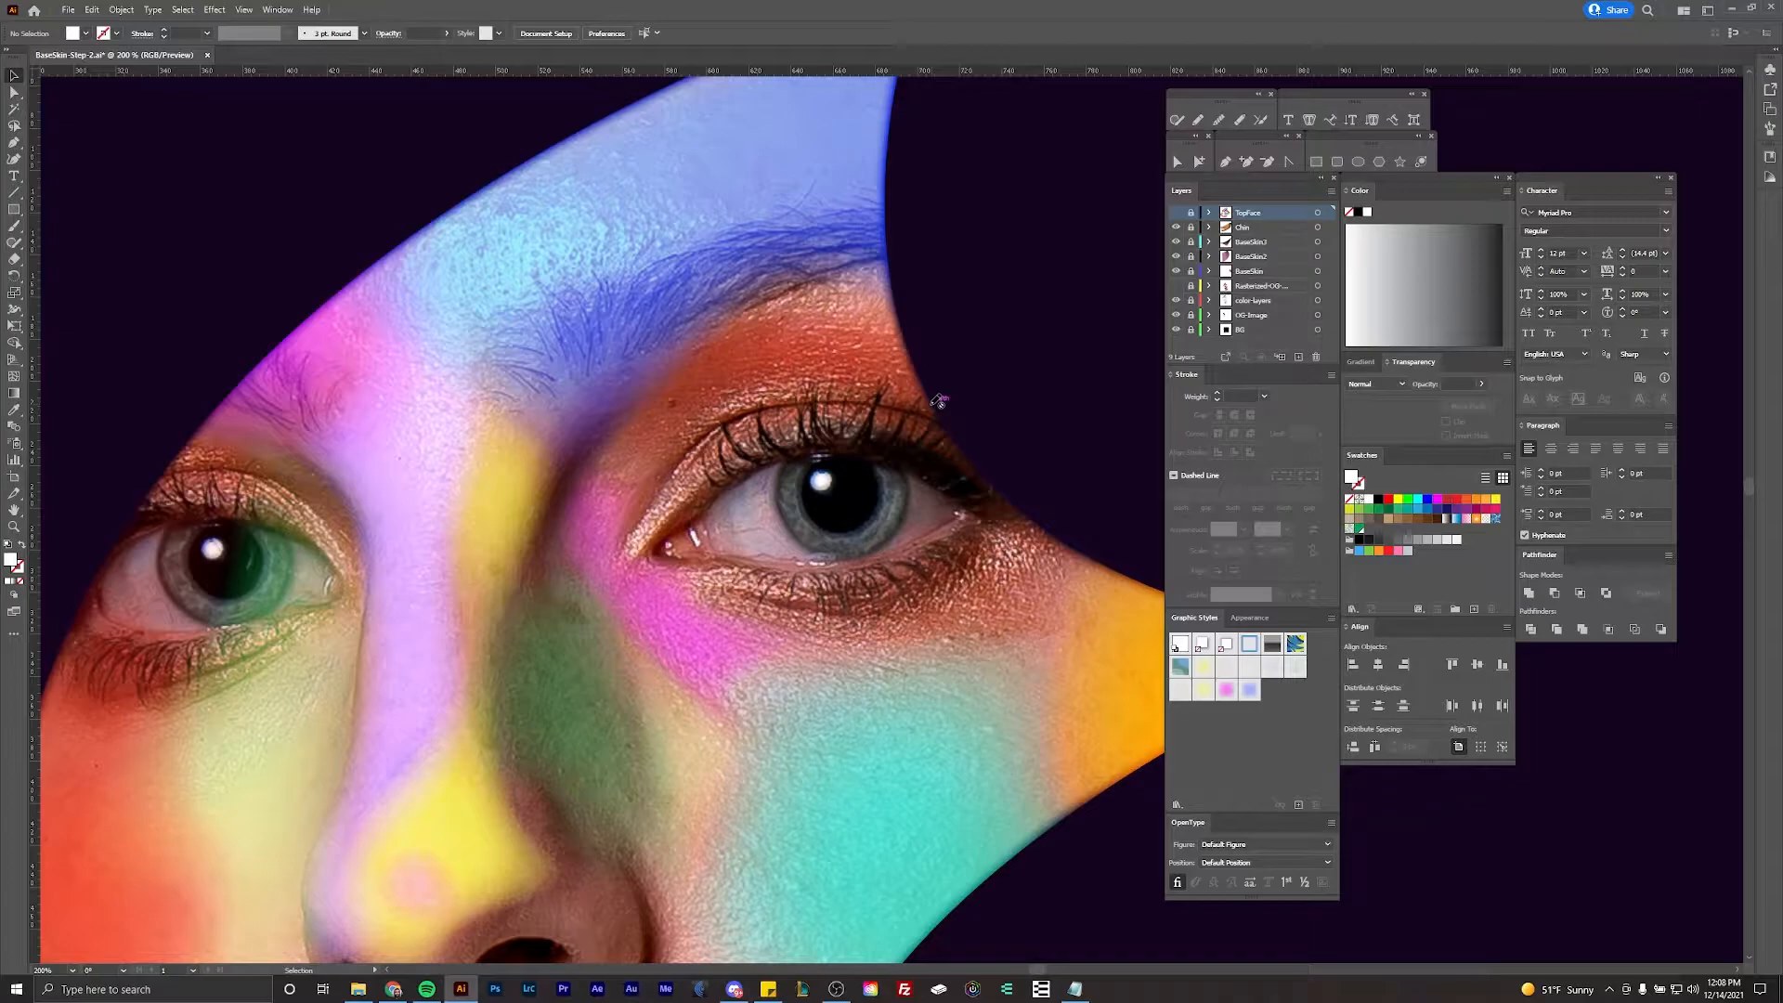
scroll(854, 543, "up", 2)
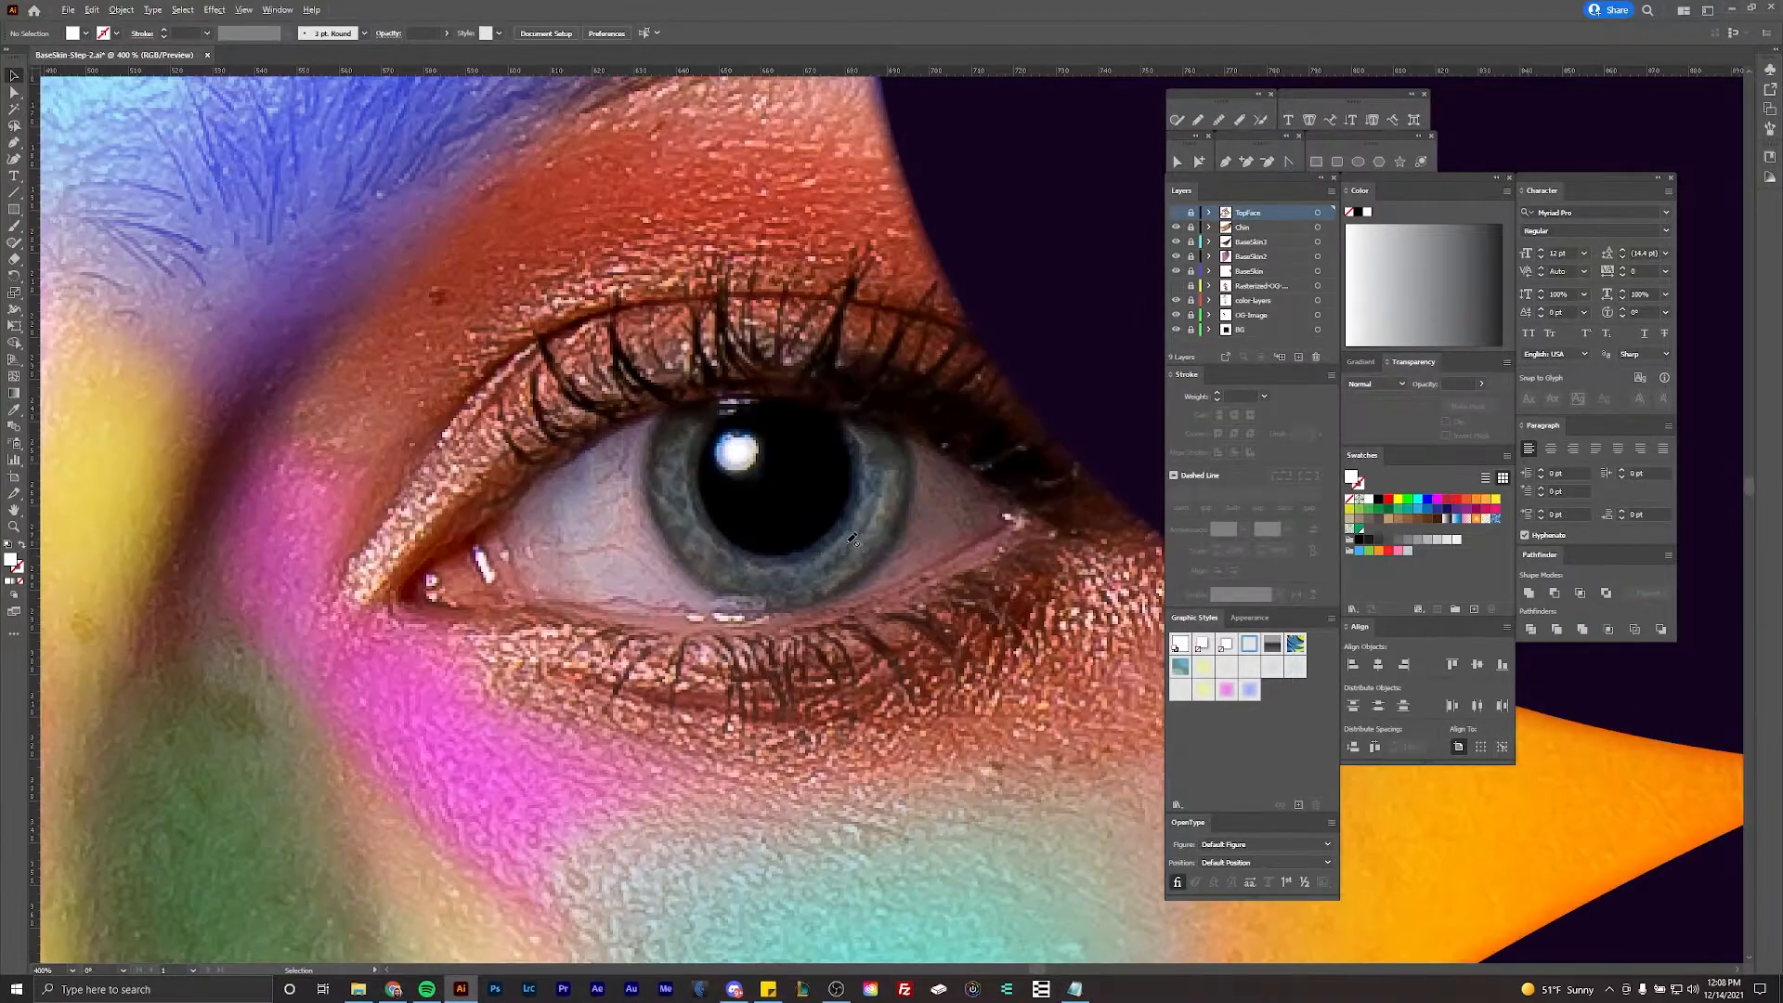
scroll(854, 539, "down", 4)
Step: Show the TopFace layer and examine the finished skin meshes across the face, chin and neck
left_click(1176, 212)
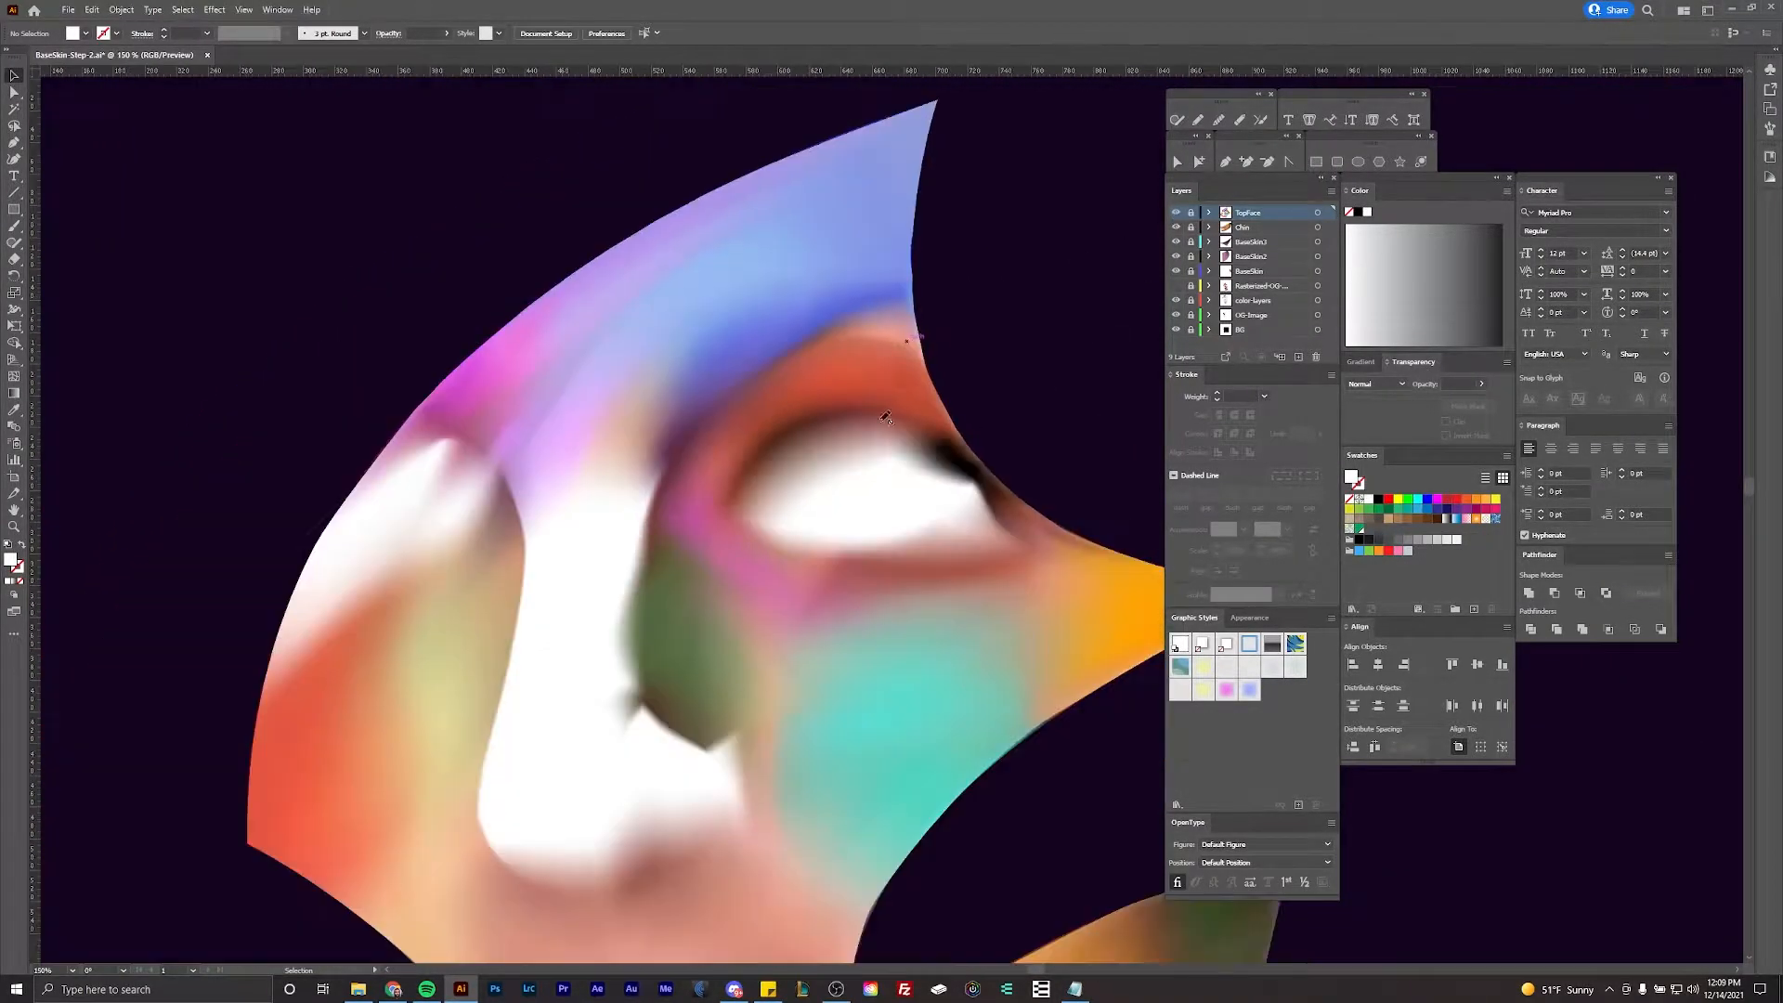
scroll(887, 414, "down", 4)
scroll(891, 231, "up", 1)
scroll(938, 279, "down", 1)
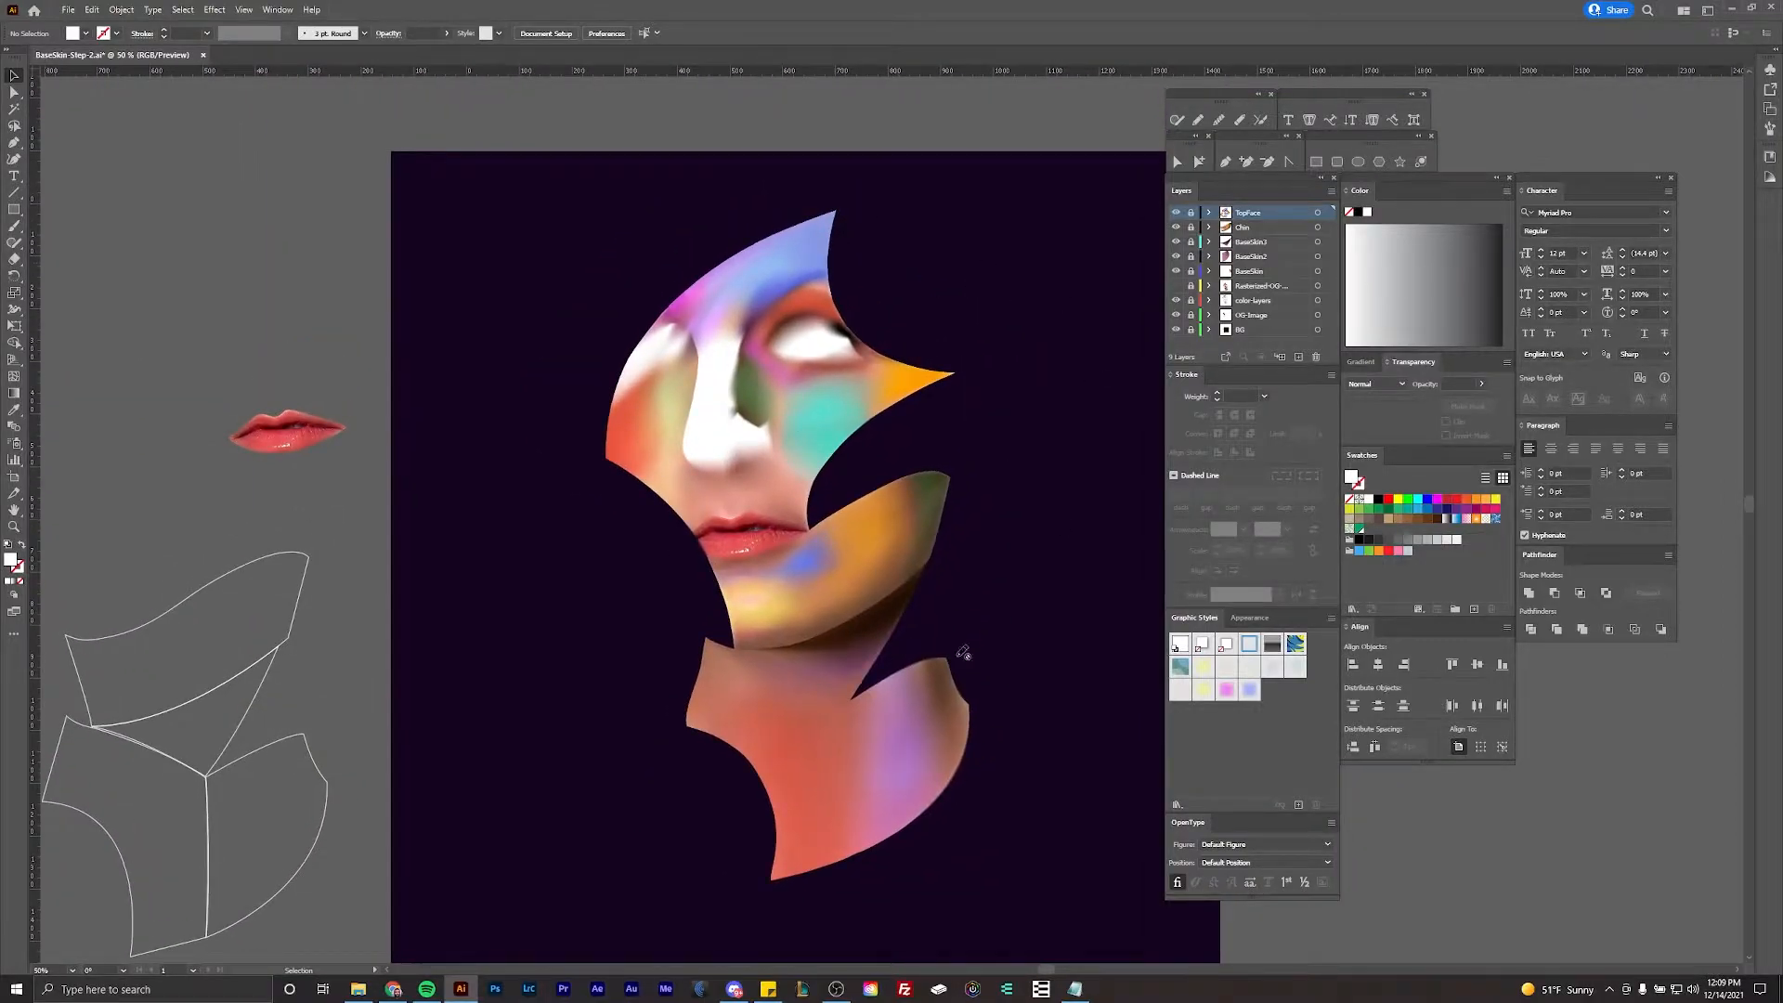
scroll(835, 371, "up", 1)
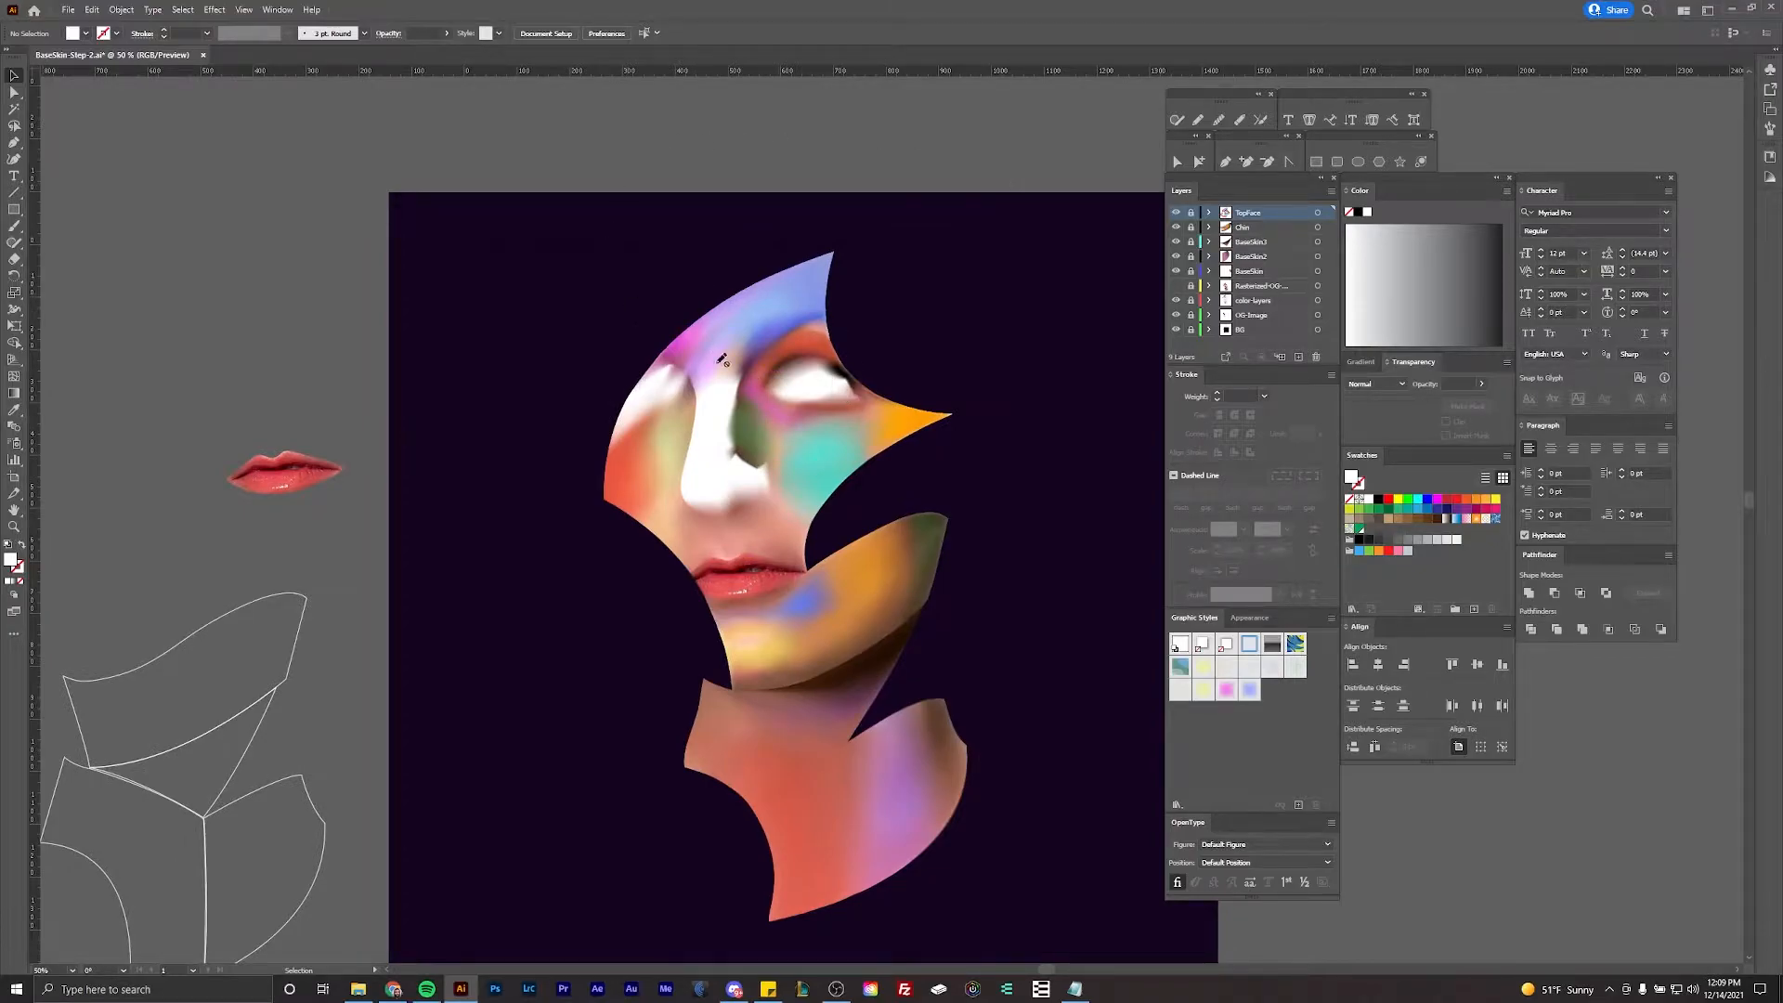
scroll(738, 360, "up", 2)
scroll(820, 464, "down", 1)
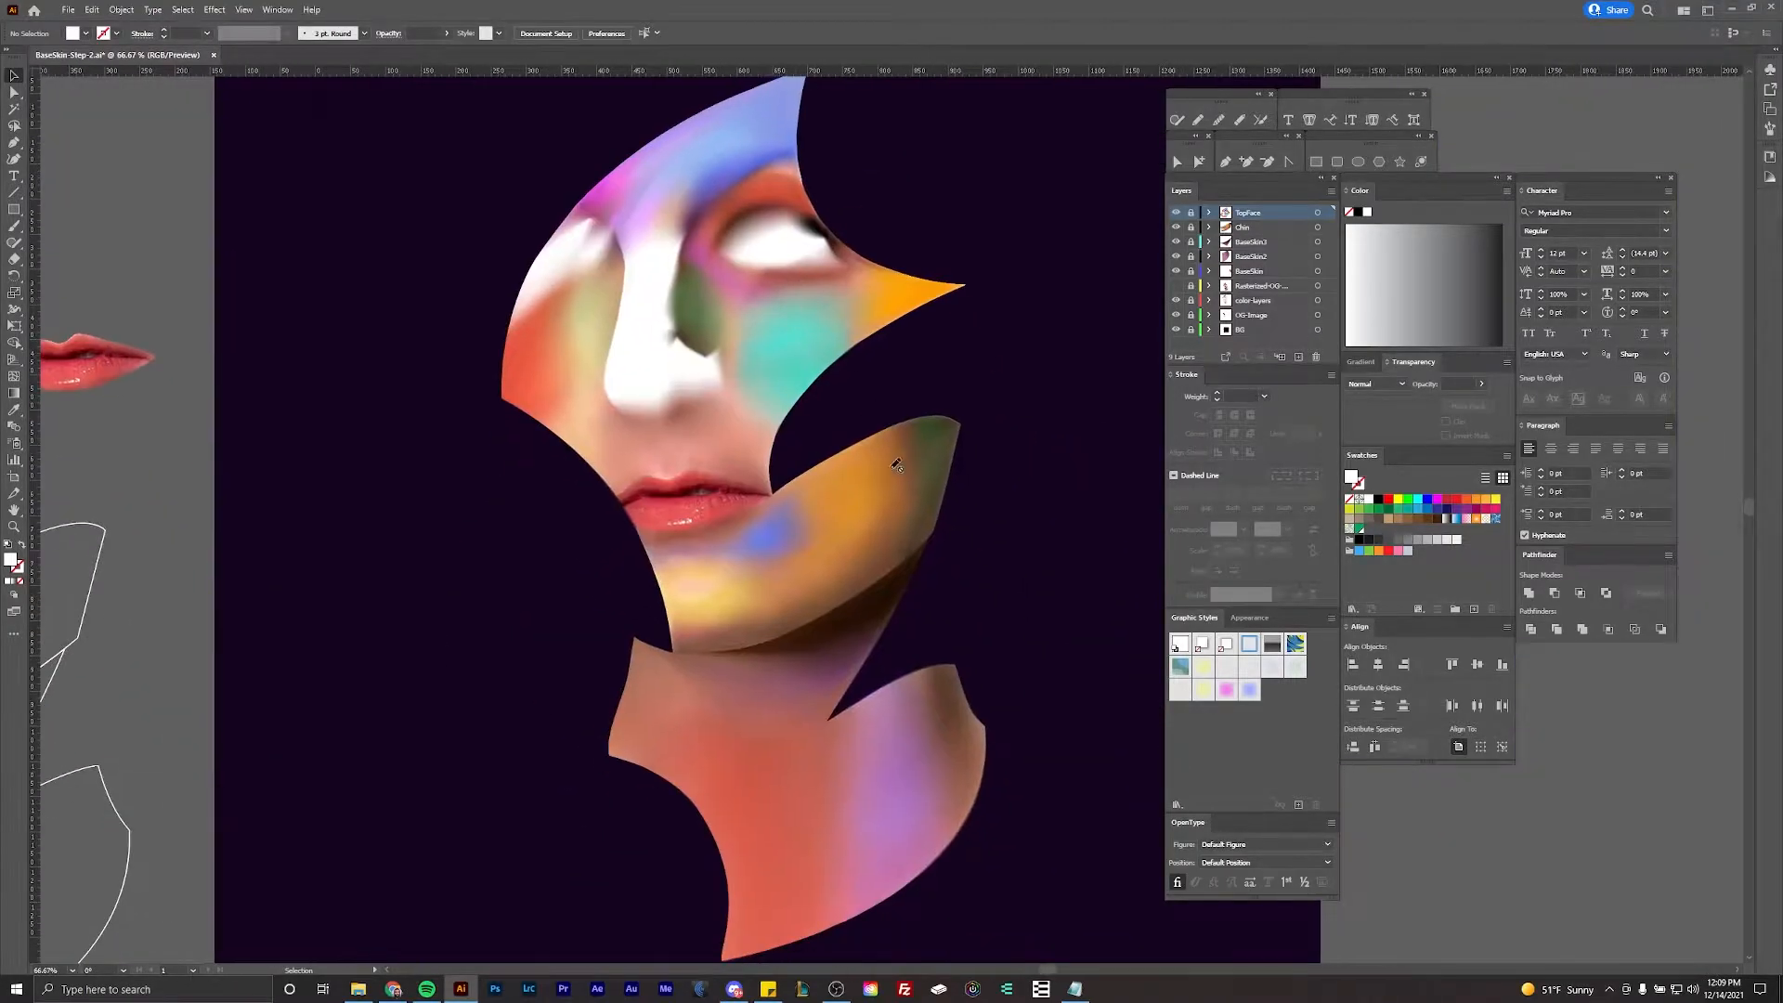
scroll(928, 446, "down", 1)
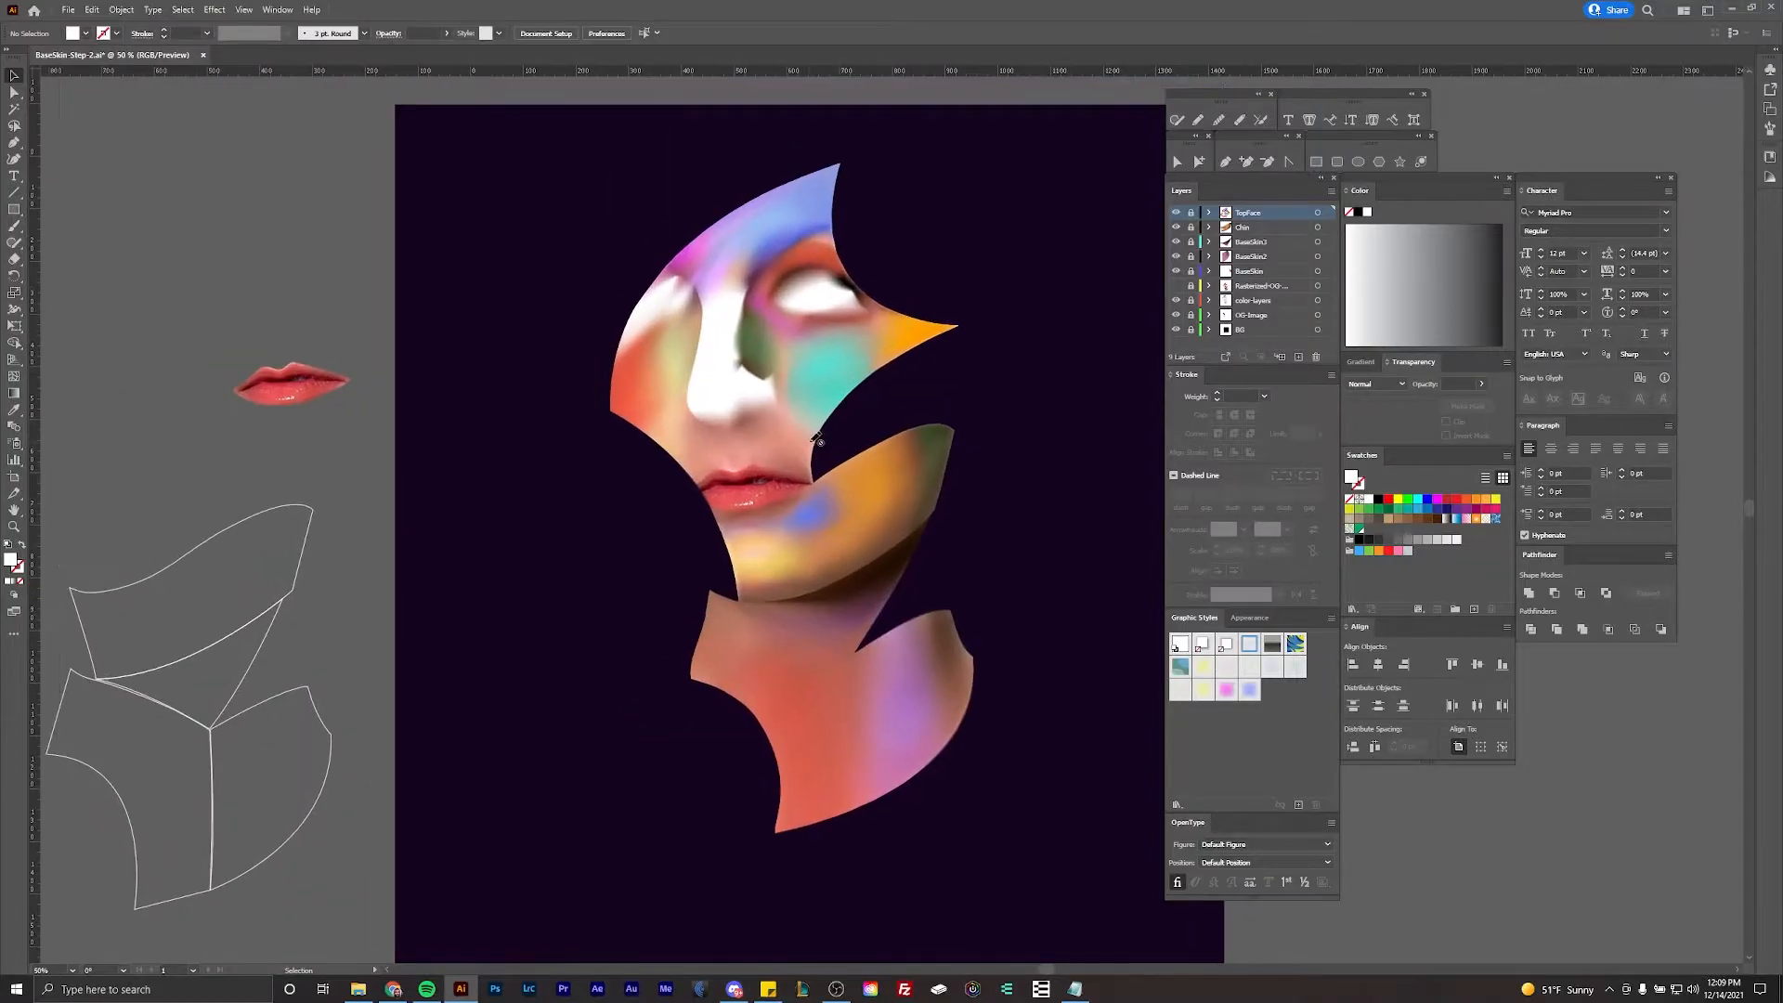
scroll(870, 572, "down", 1)
scroll(873, 492, "up", 1)
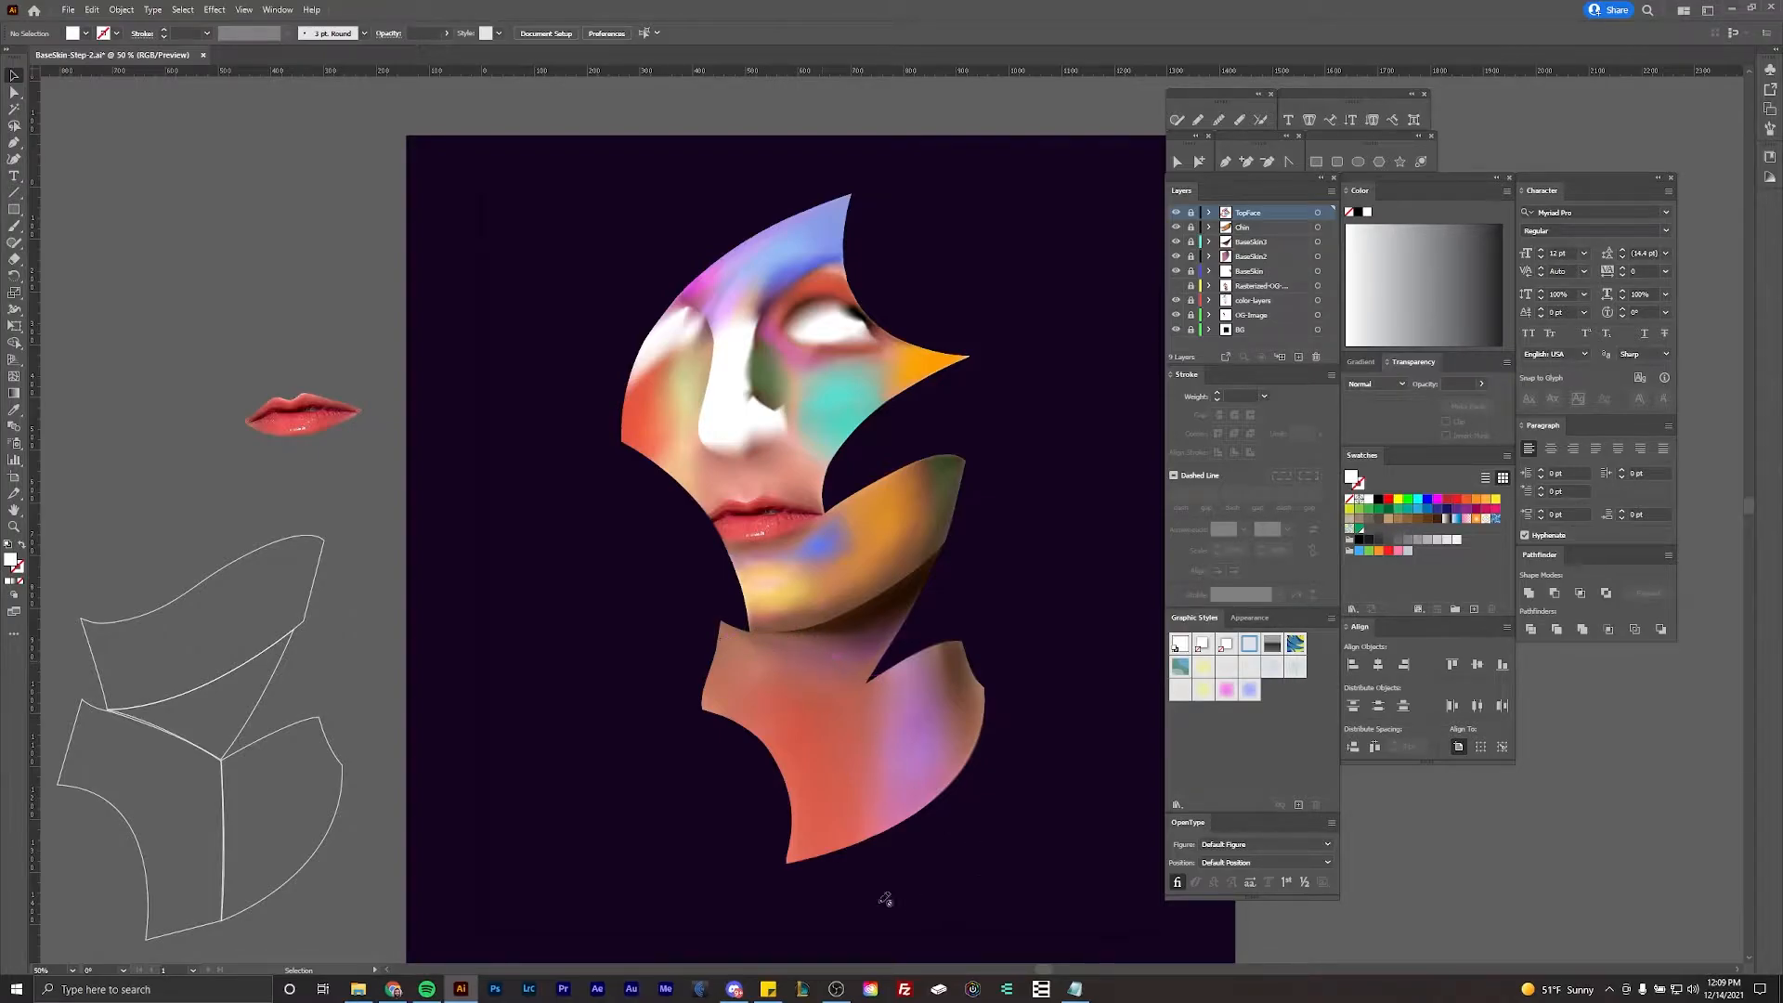
left_click_drag(736, 665, 775, 713)
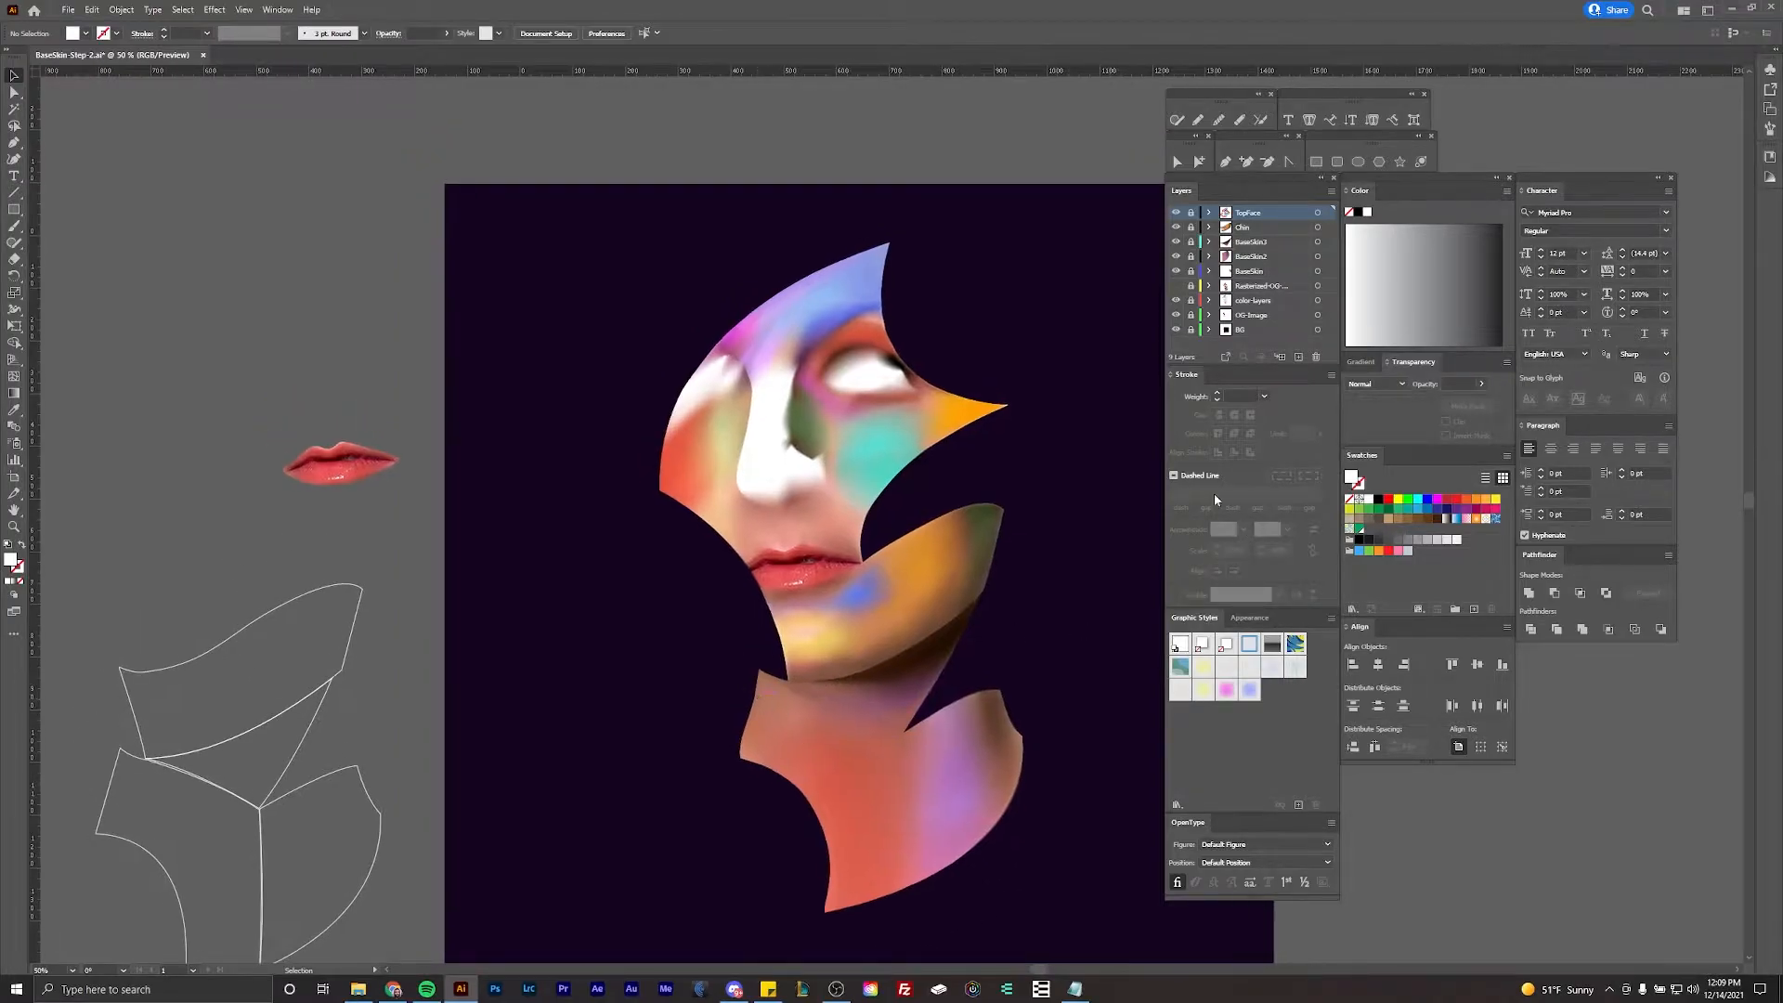
left_click_drag(1004, 458, 970, 500)
left_click_drag(947, 621, 896, 597)
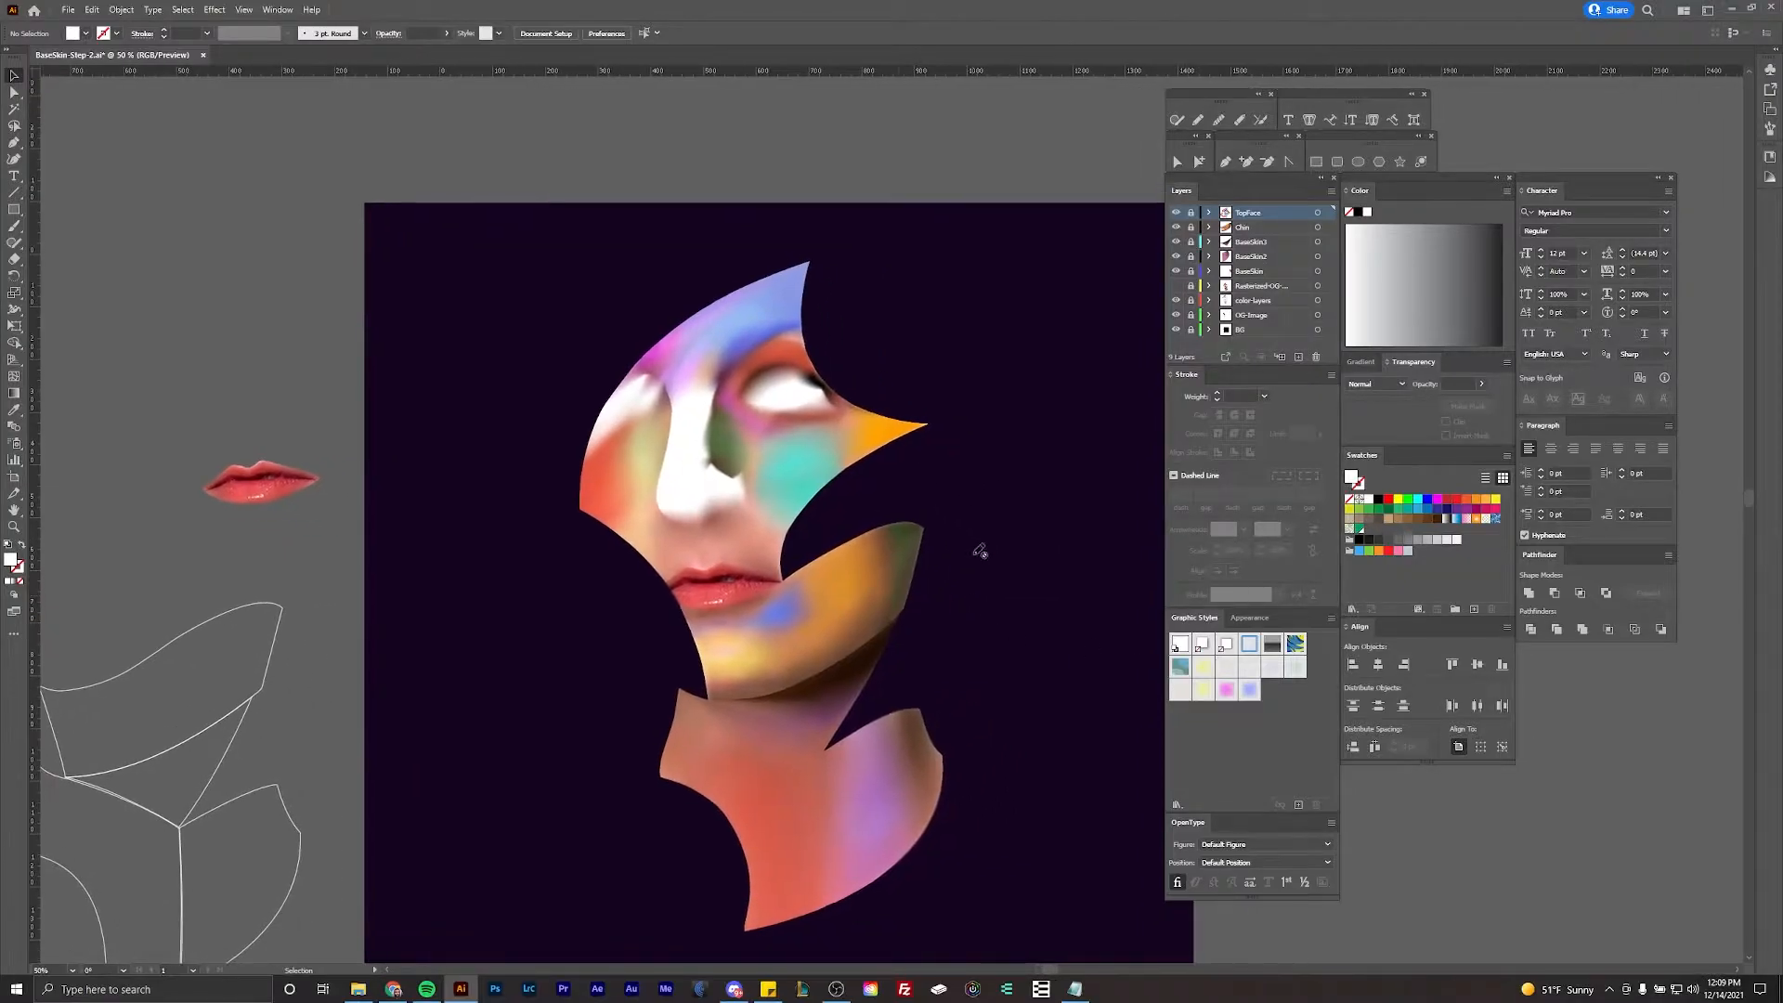
left_click_drag(859, 674, 891, 699)
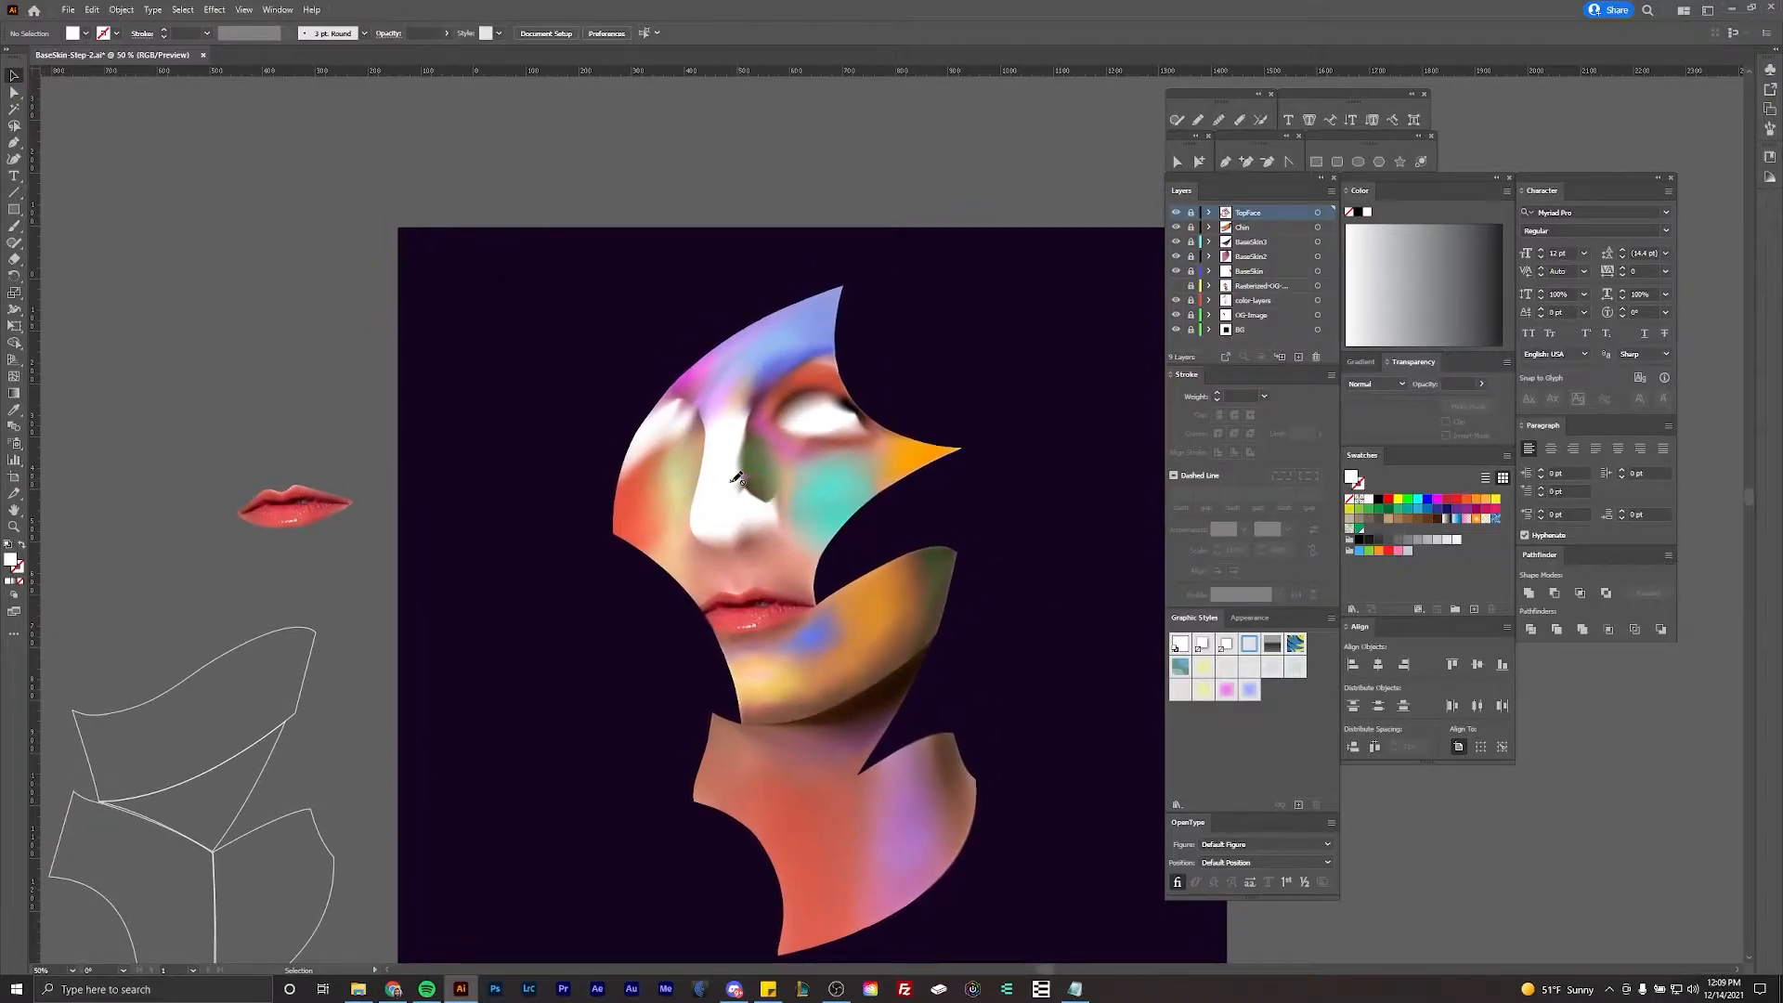
Step: Hide the layers from TopFace to BaseSkin to view the reference photo, and show them again to compare the face meshes
left_click_drag(1175, 213, 1177, 266)
key("ctrl+minus")
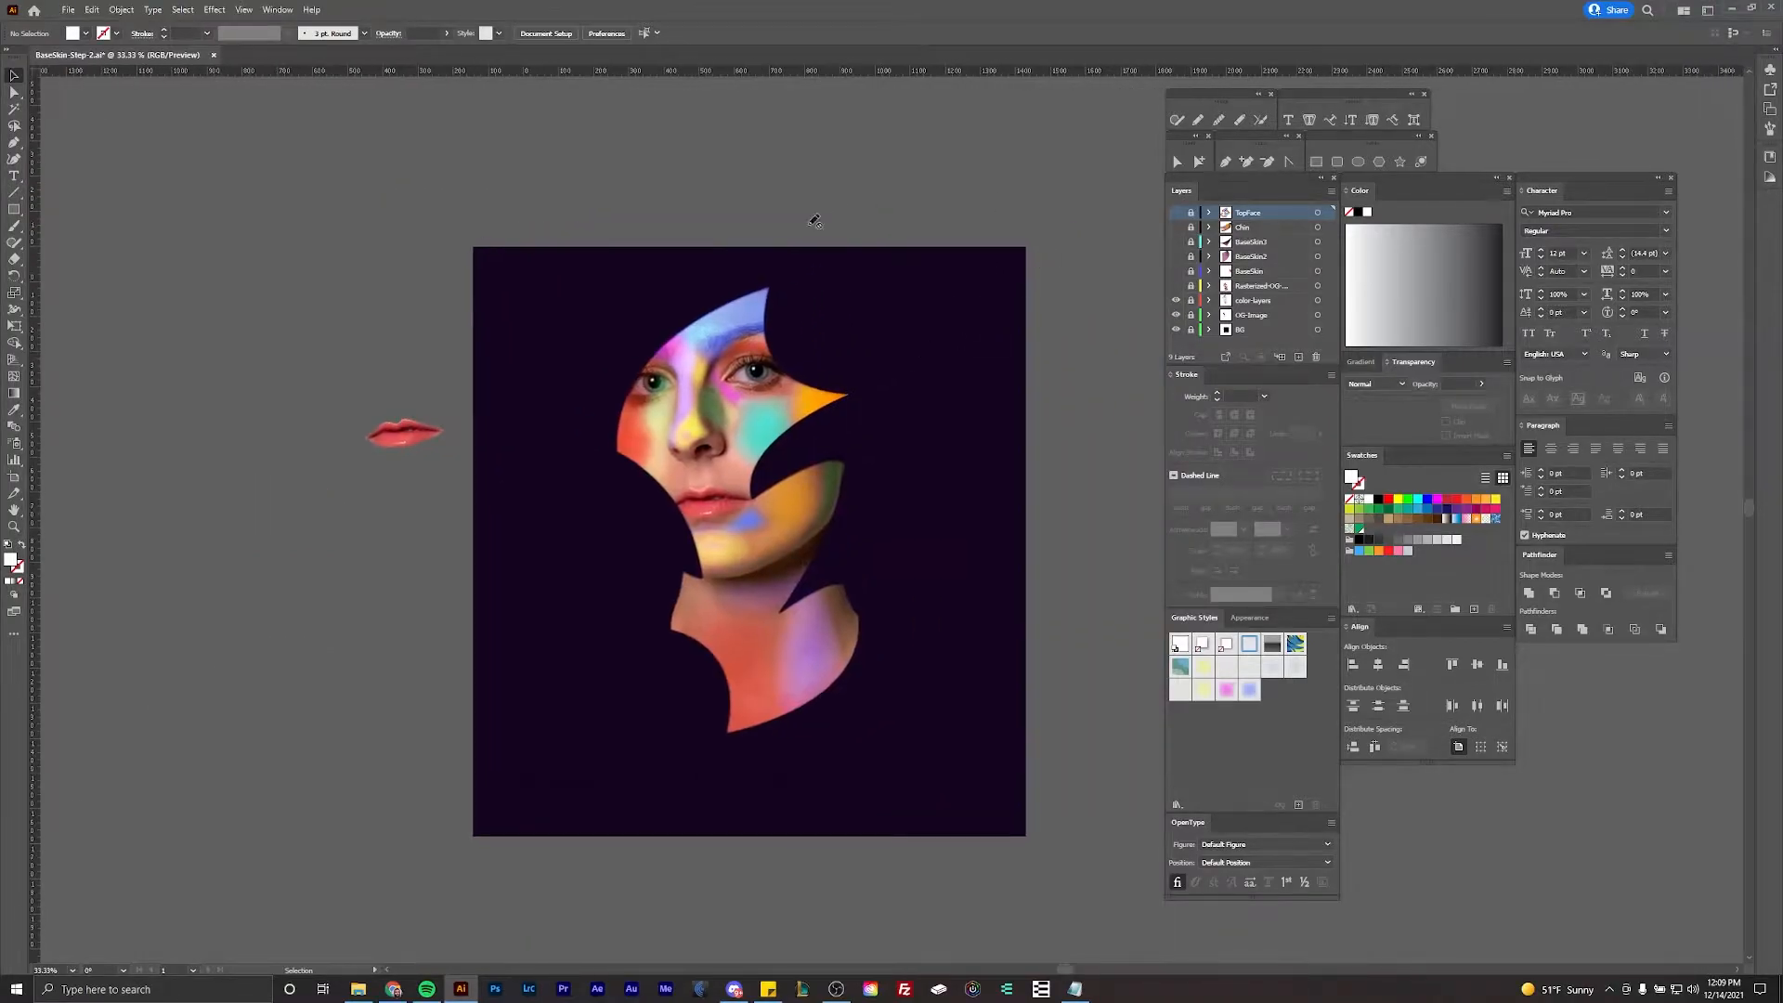
left_click_drag(838, 210, 853, 241)
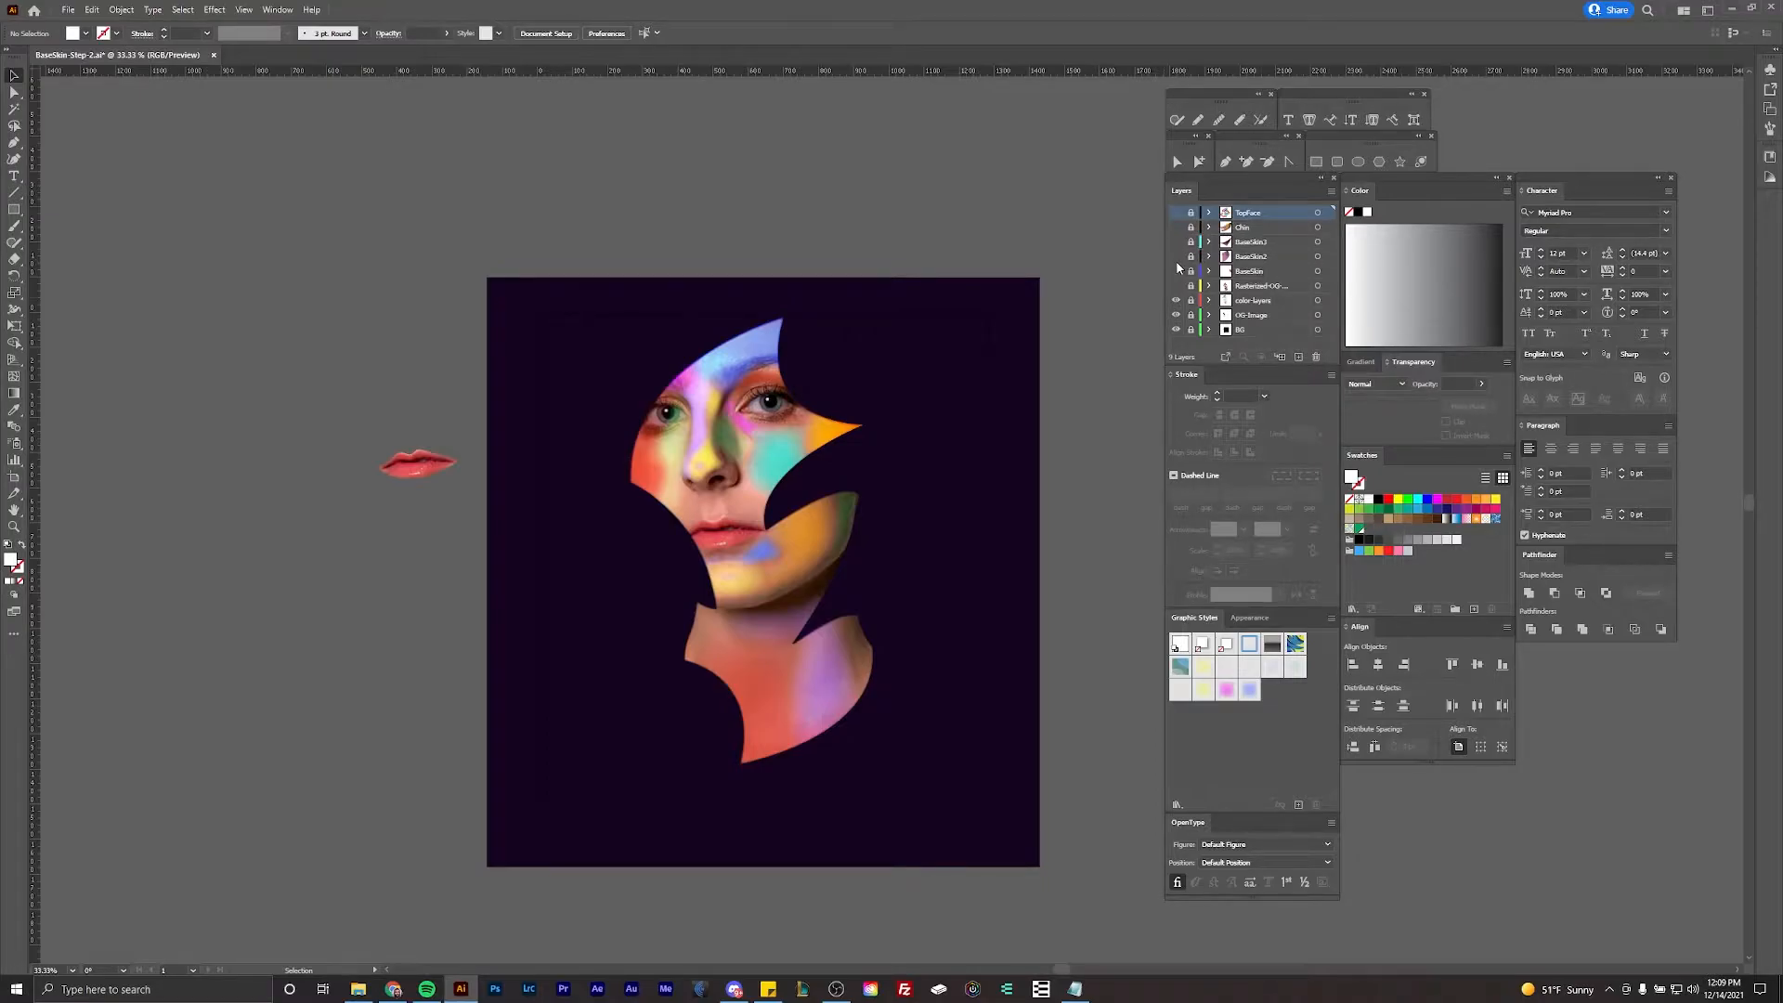
left_click_drag(1176, 272, 1175, 213)
scroll(676, 370, "up", 3)
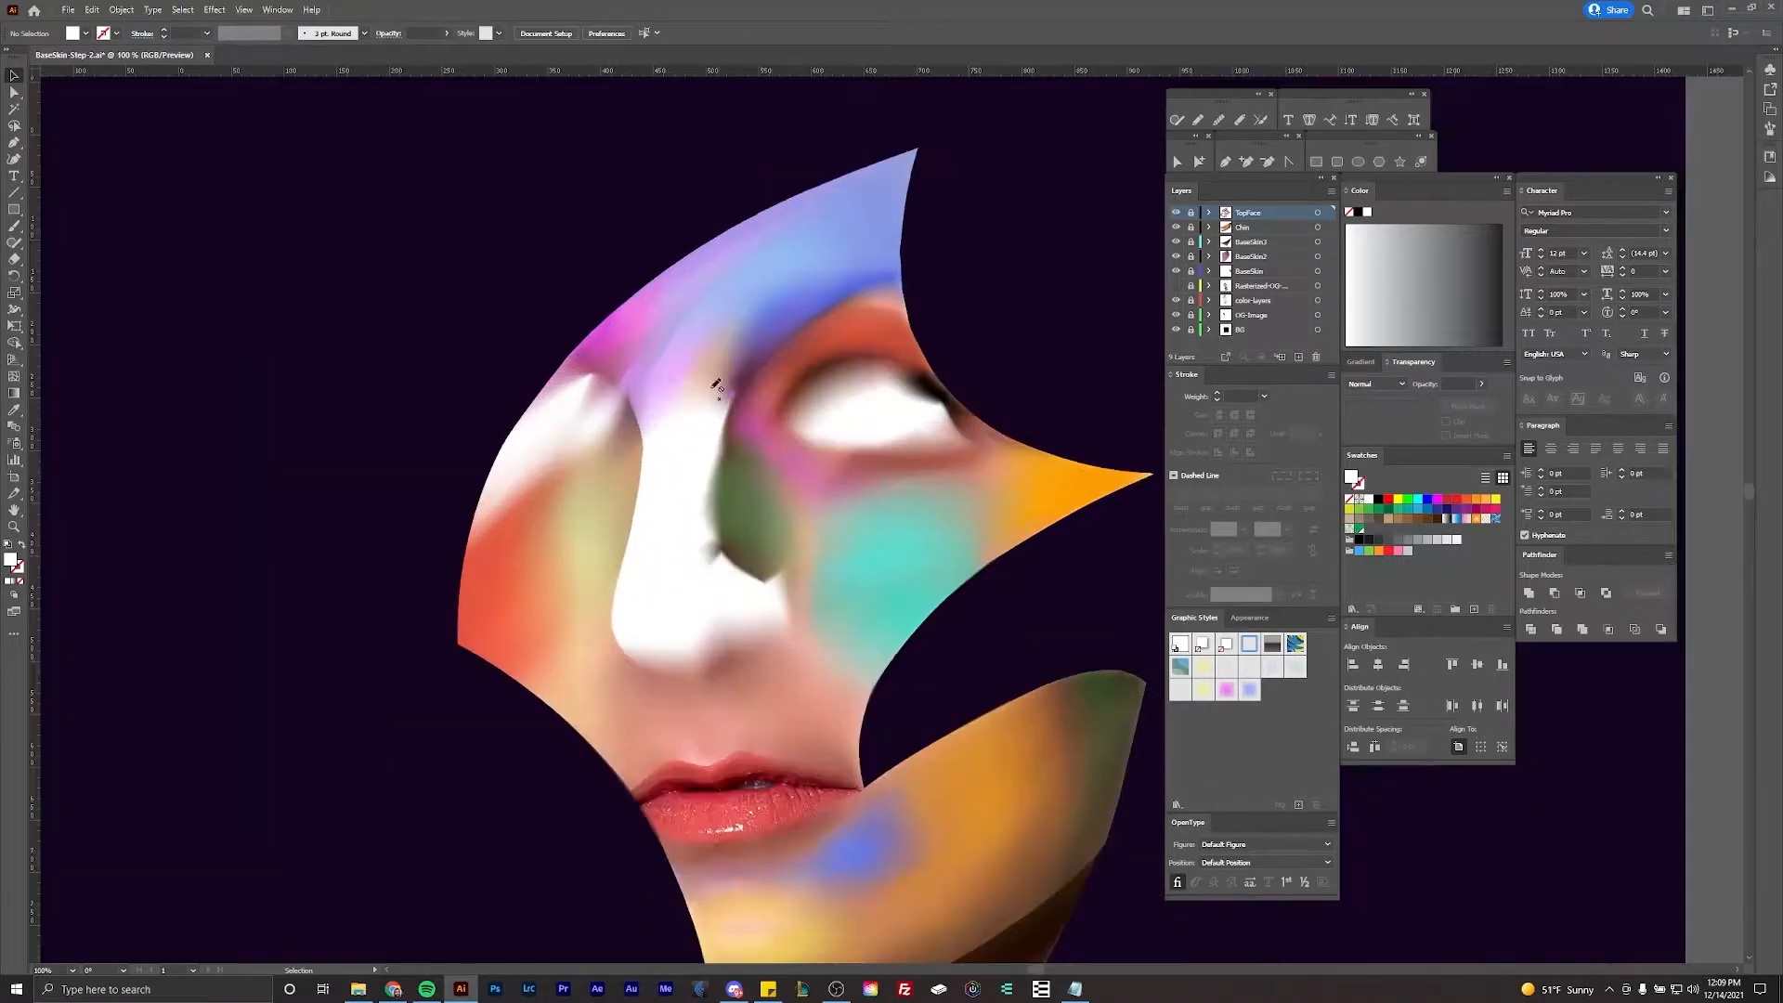
scroll(676, 370, "down", 1)
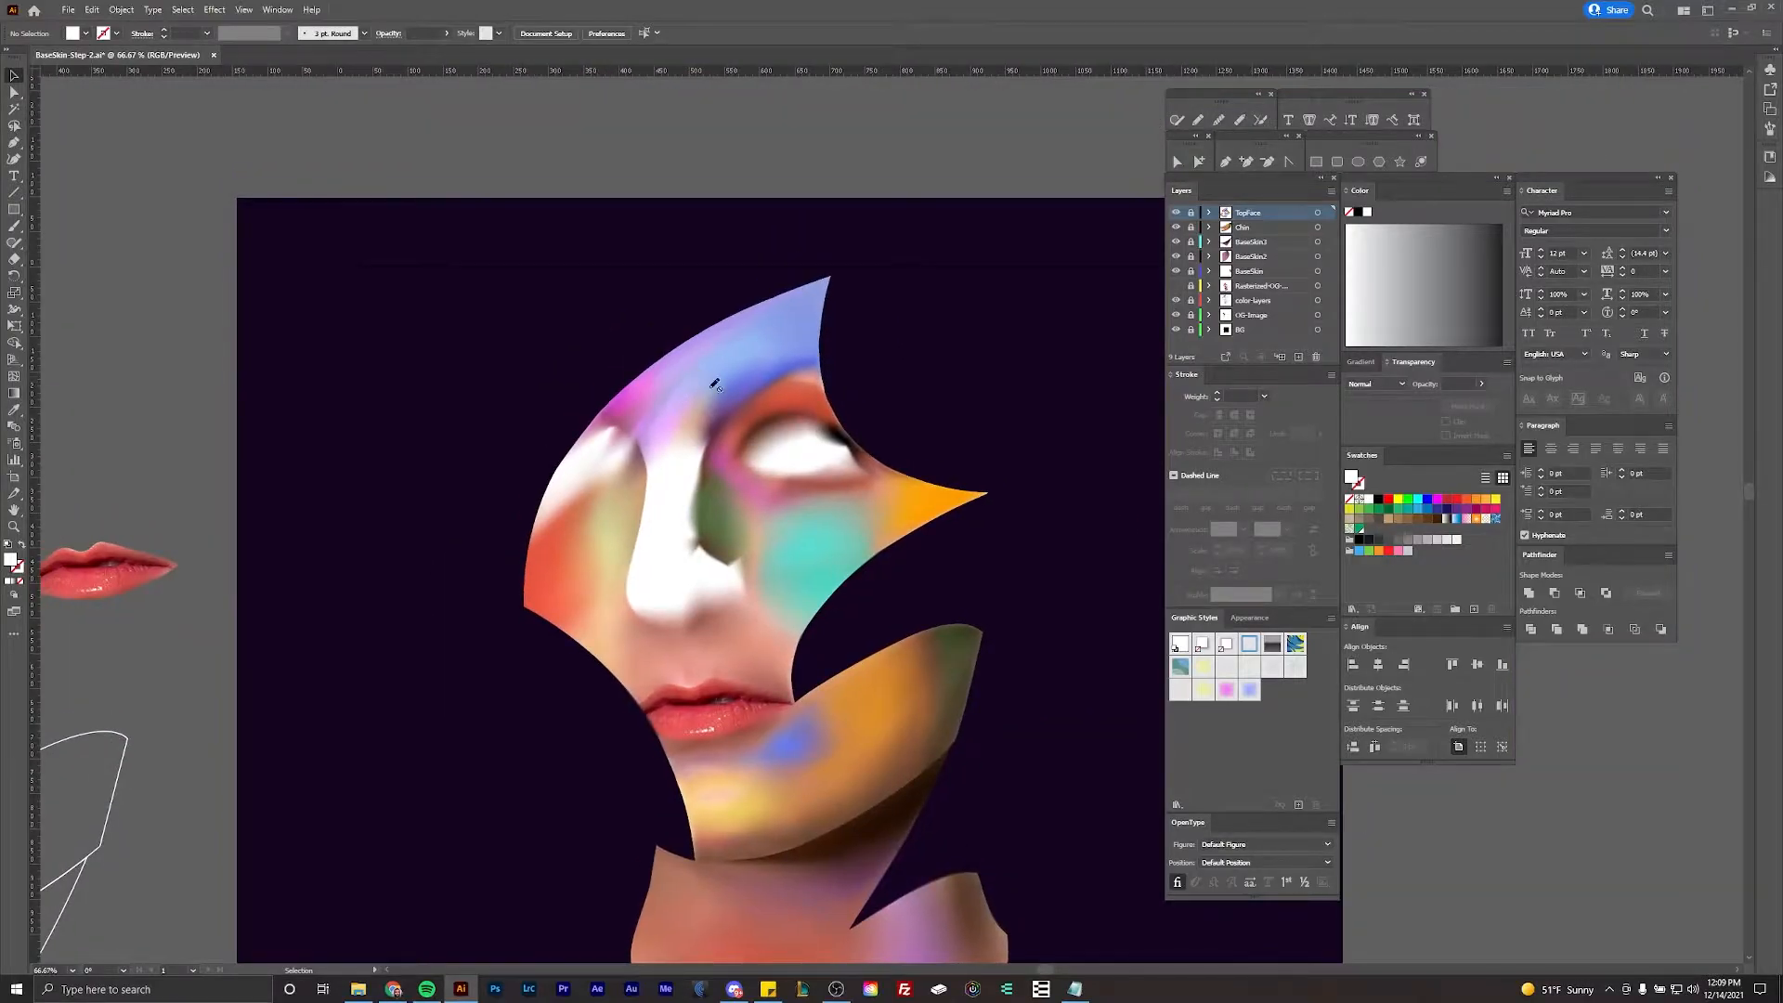
scroll(856, 409, "up", 2)
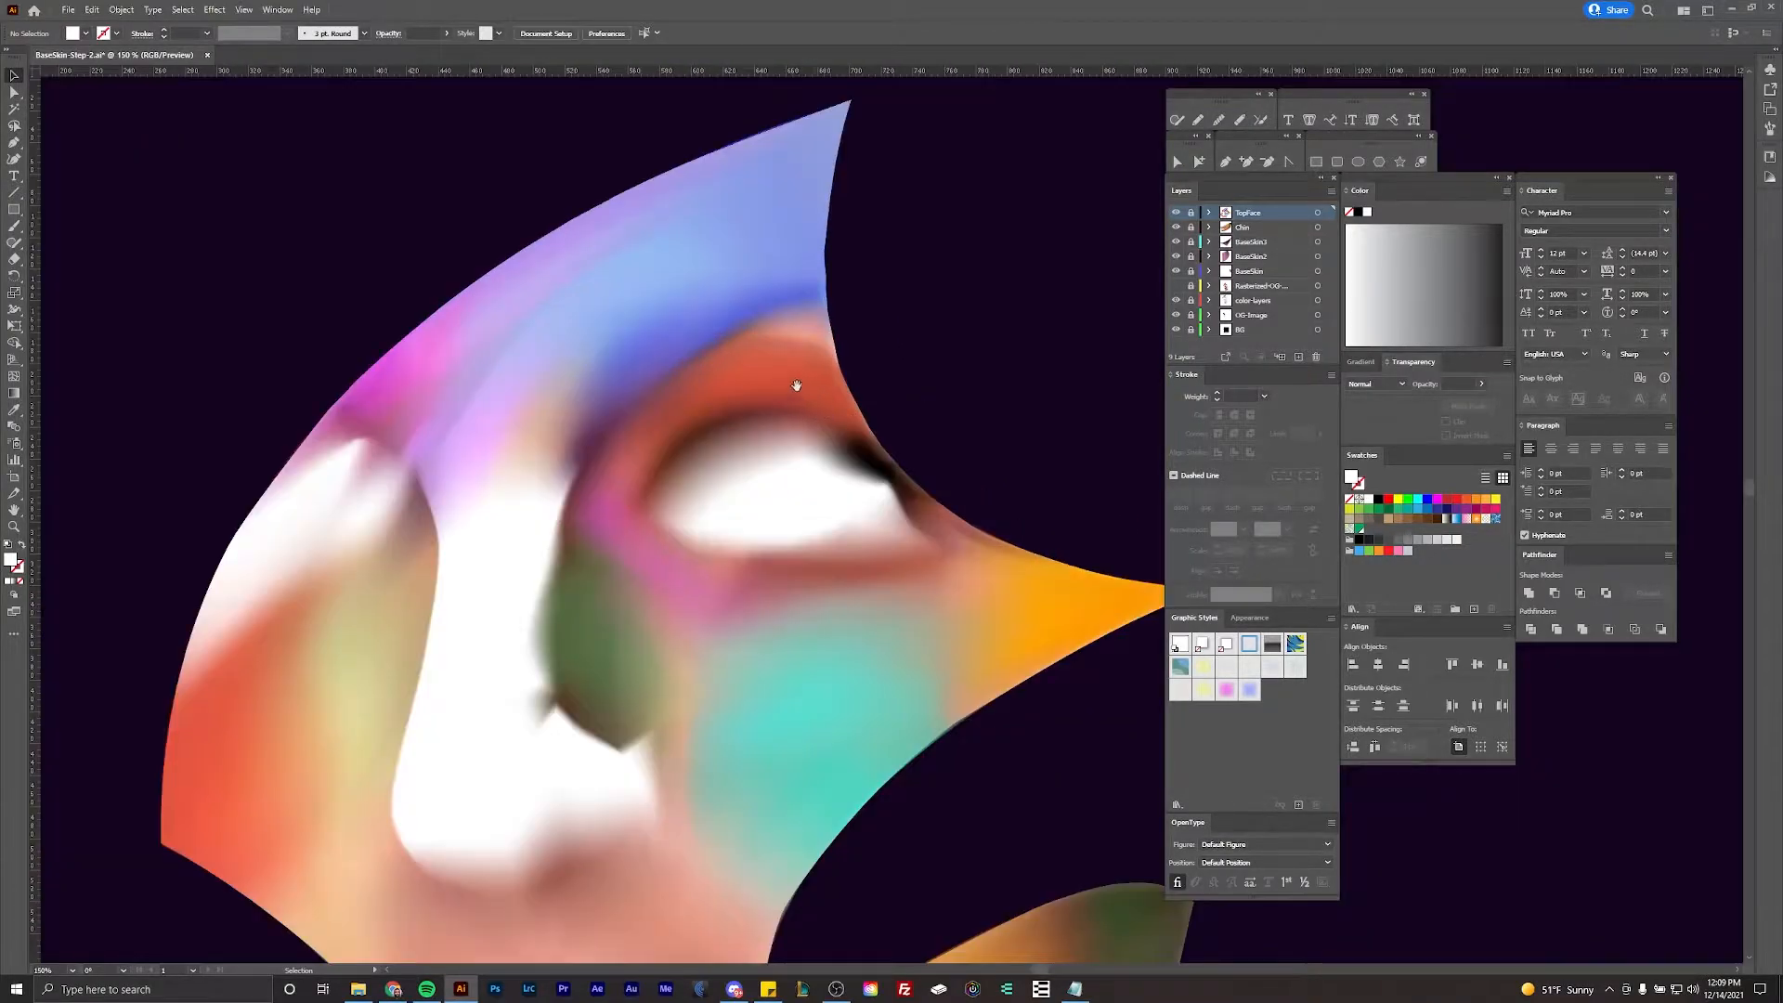
scroll(785, 386, "down", 1)
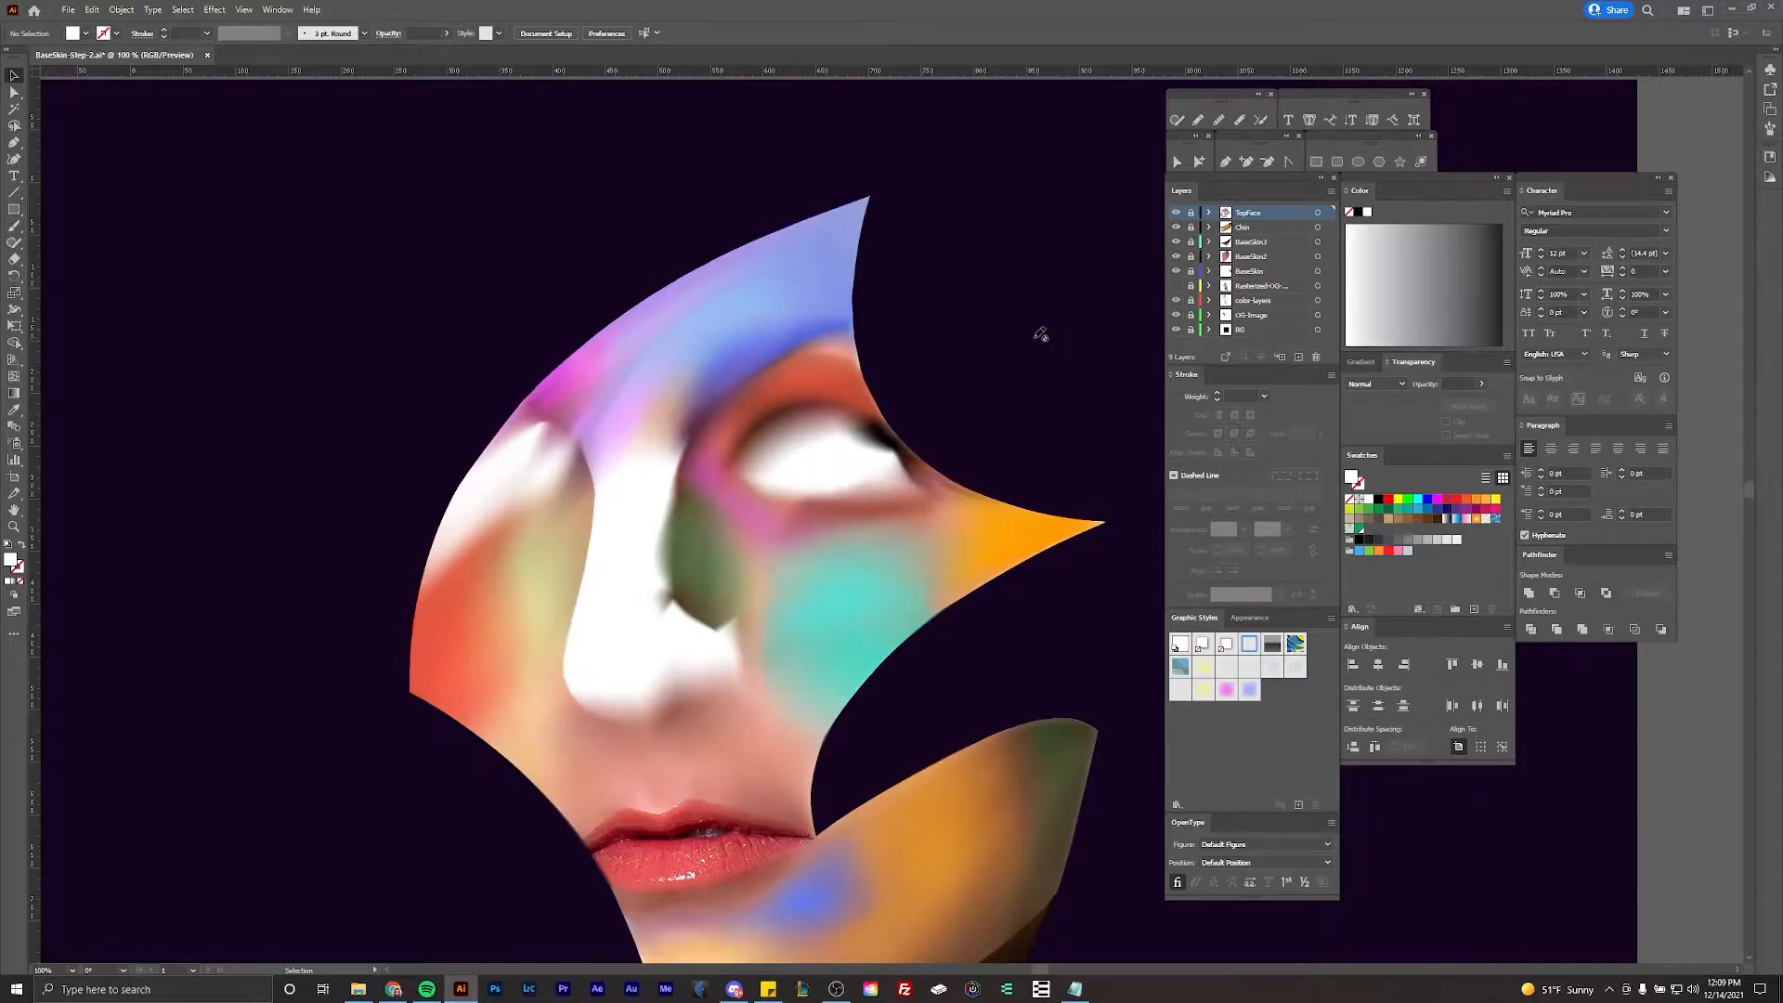
Step: Hide the TopFace layer and add a new layer named Eyes-1 above it
left_click(1176, 212)
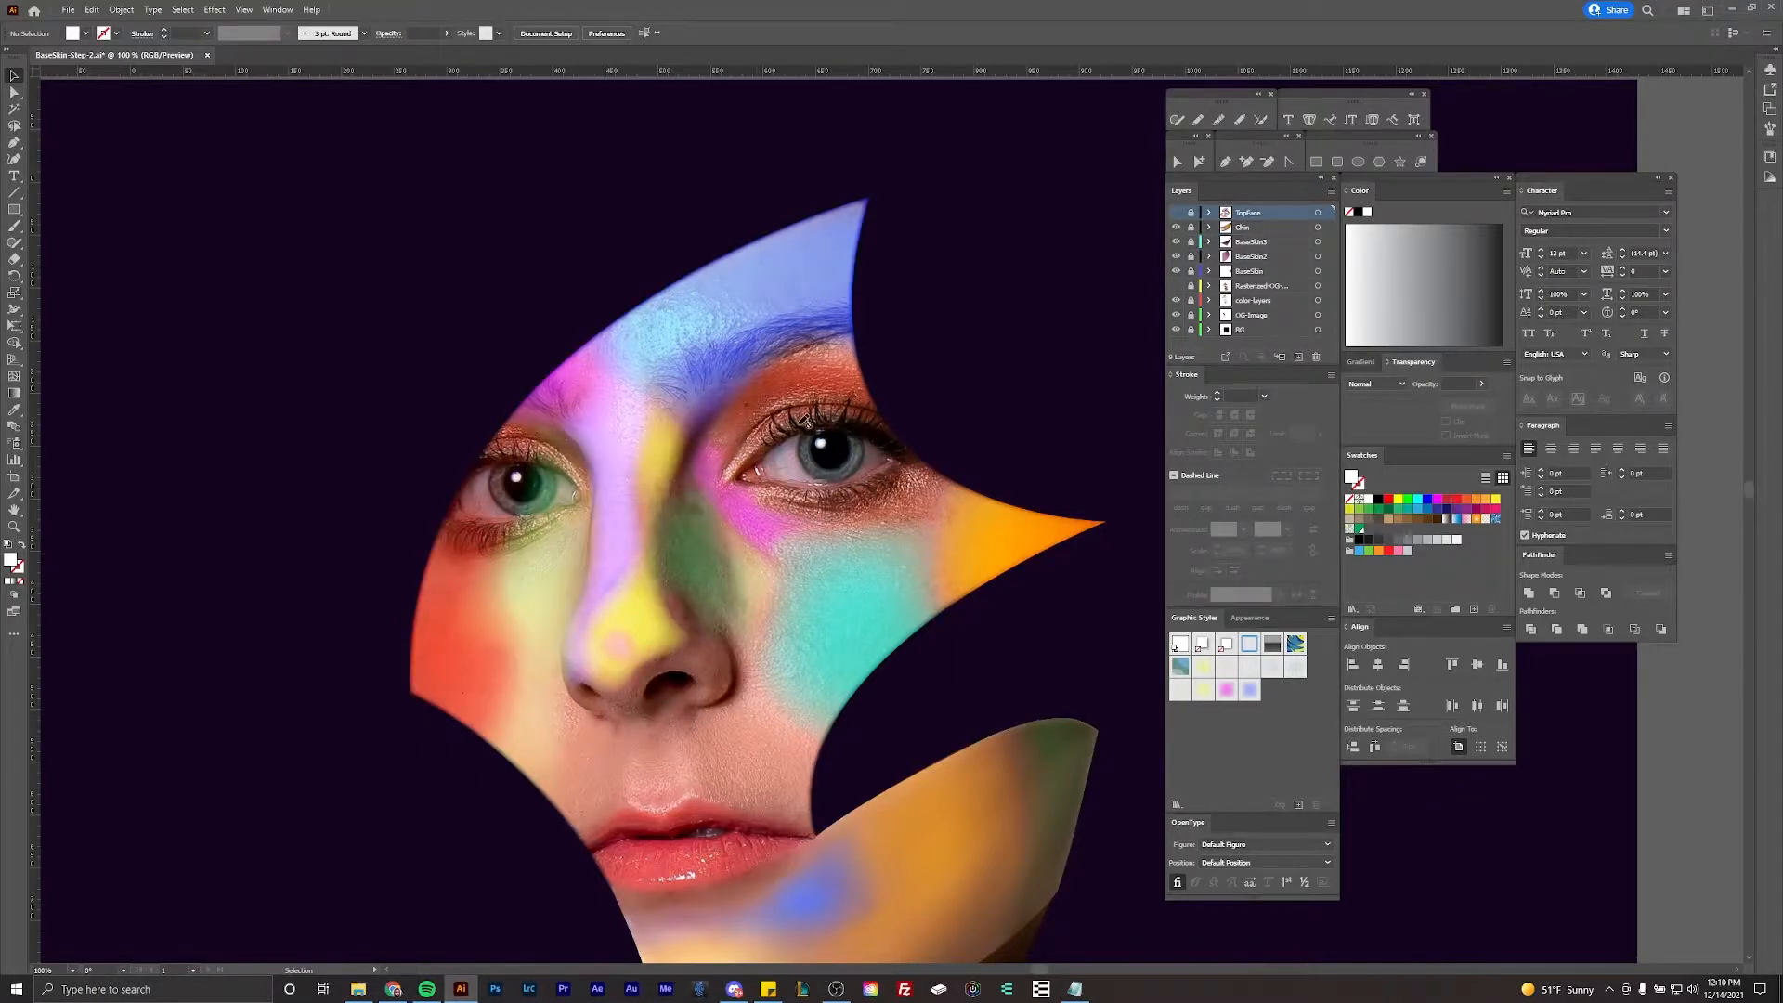
left_click(1297, 358)
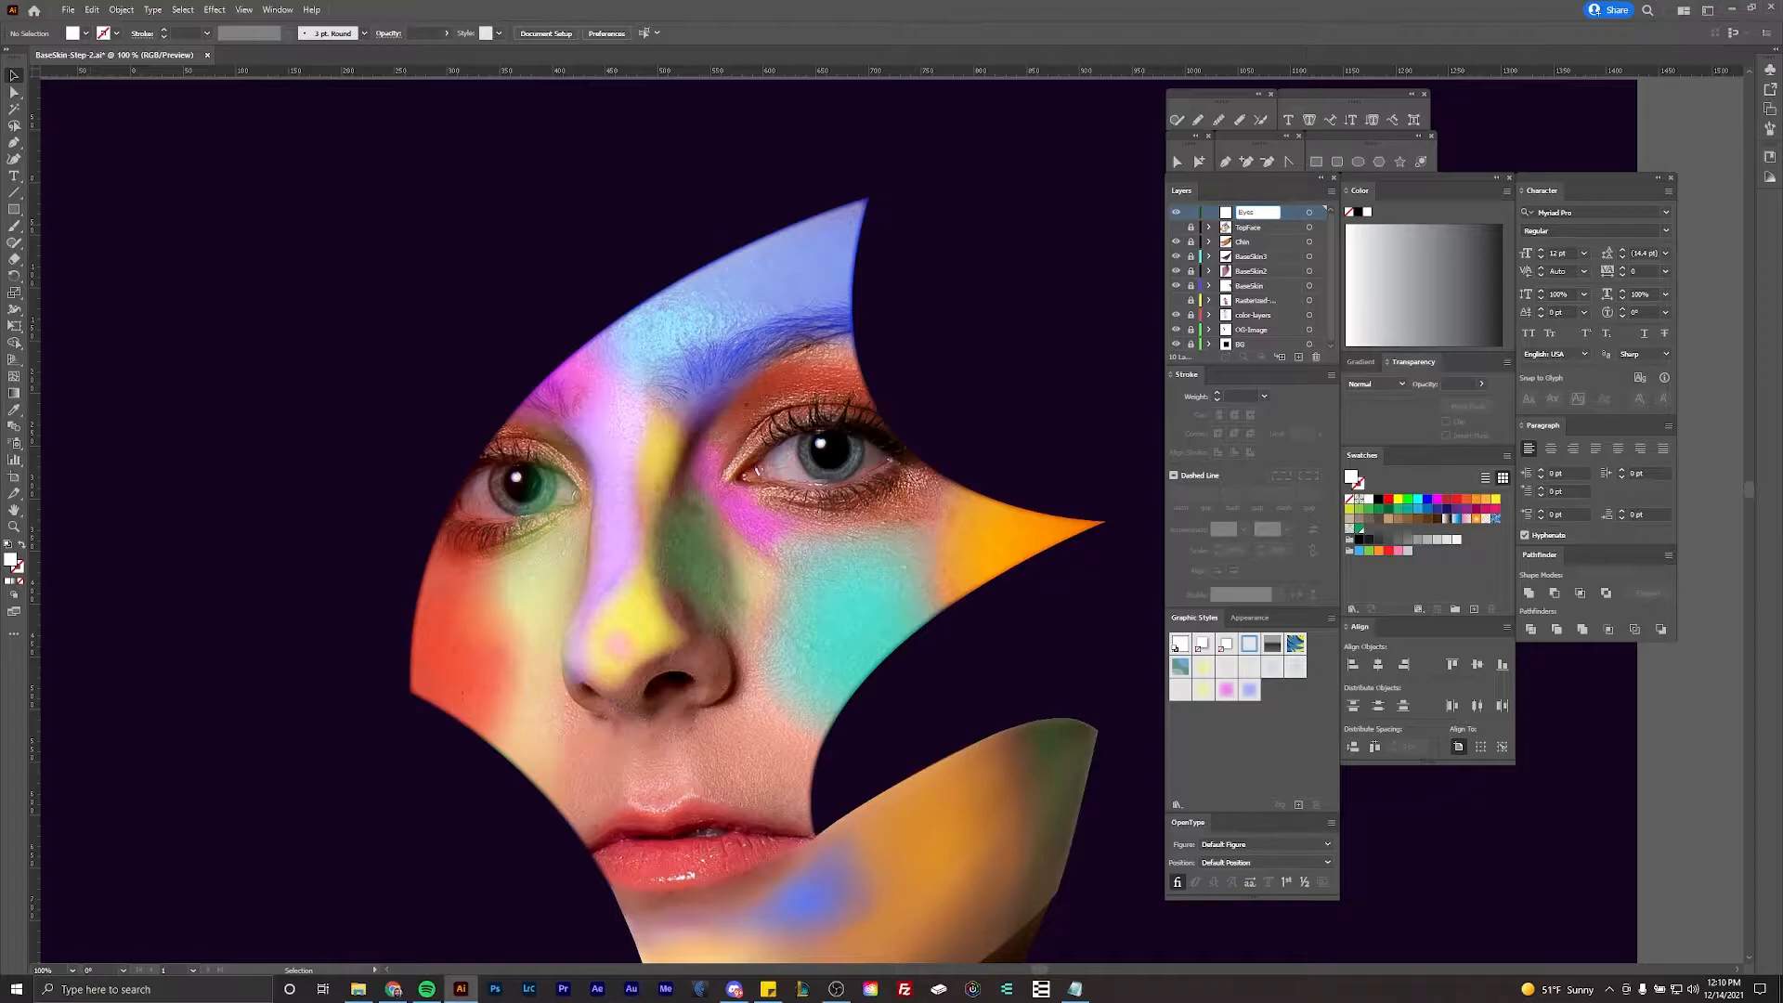
double_click(1263, 213)
type("-1")
key("Return")
Step: Draw a white square about 92 px wide just below the larger eye on the Eyes-1 layer
scroll(835, 455, "up", 3)
left_click_drag(836, 460, 846, 452)
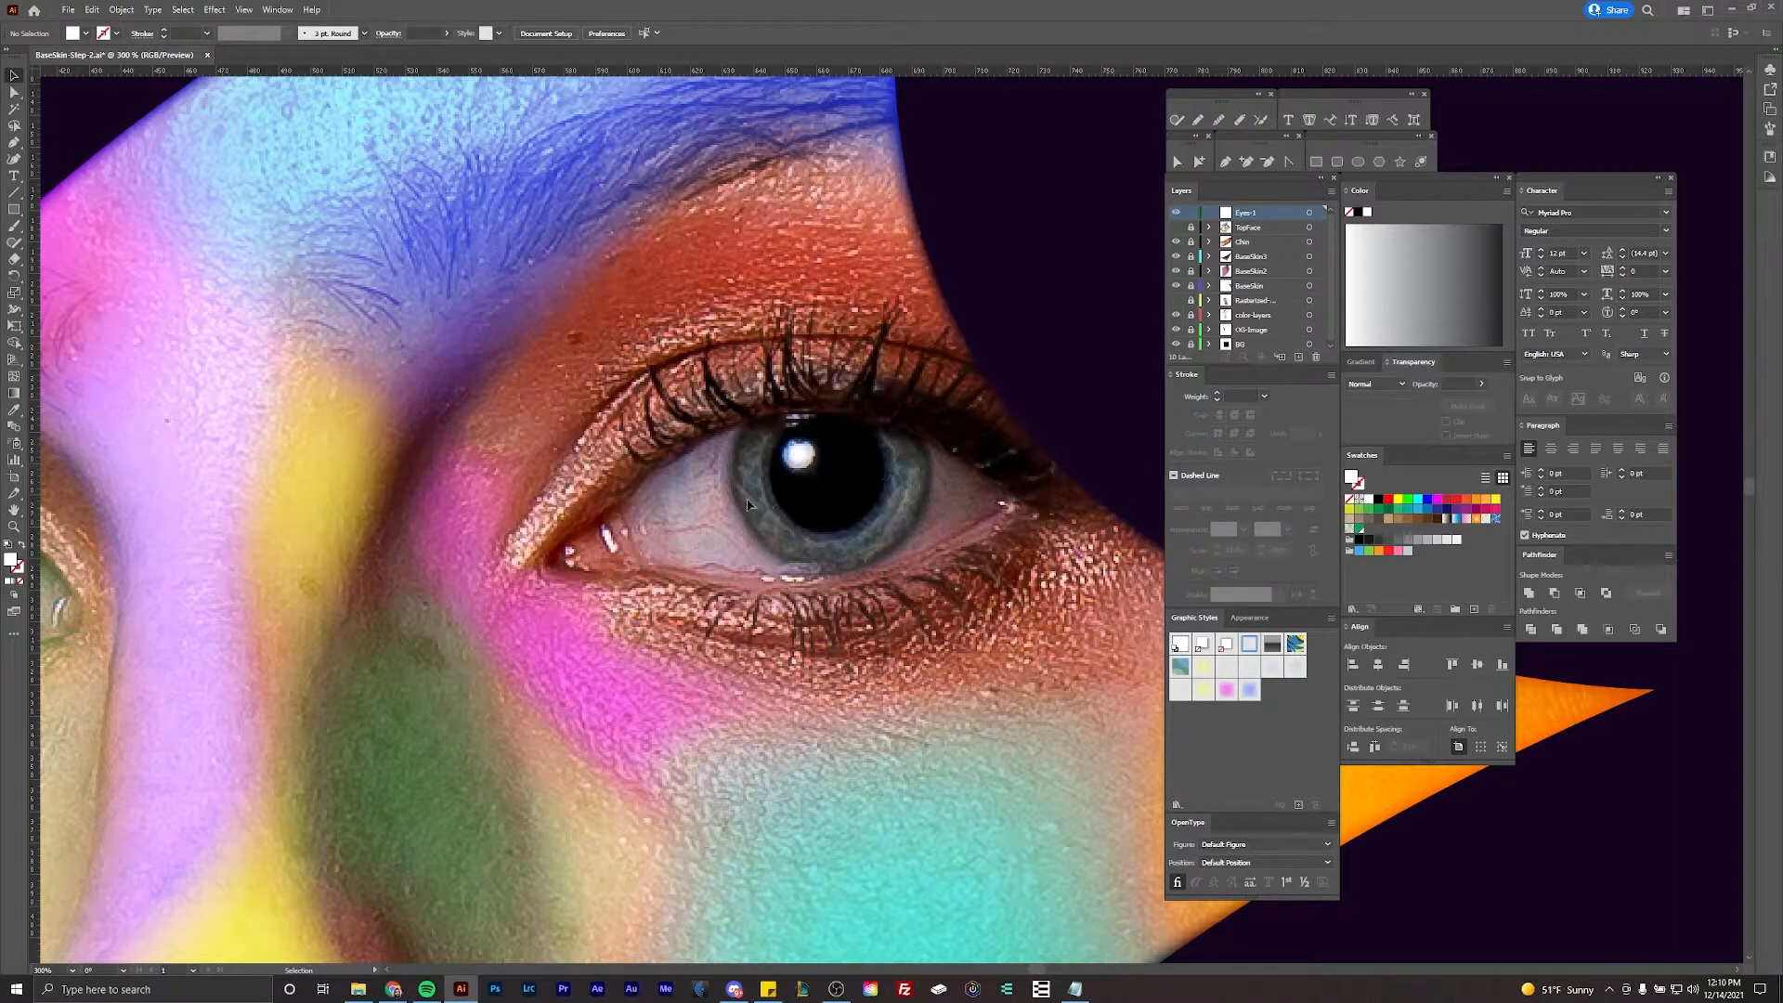
left_click_drag(686, 525, 681, 509)
right_click(743, 416)
left_click(691, 459)
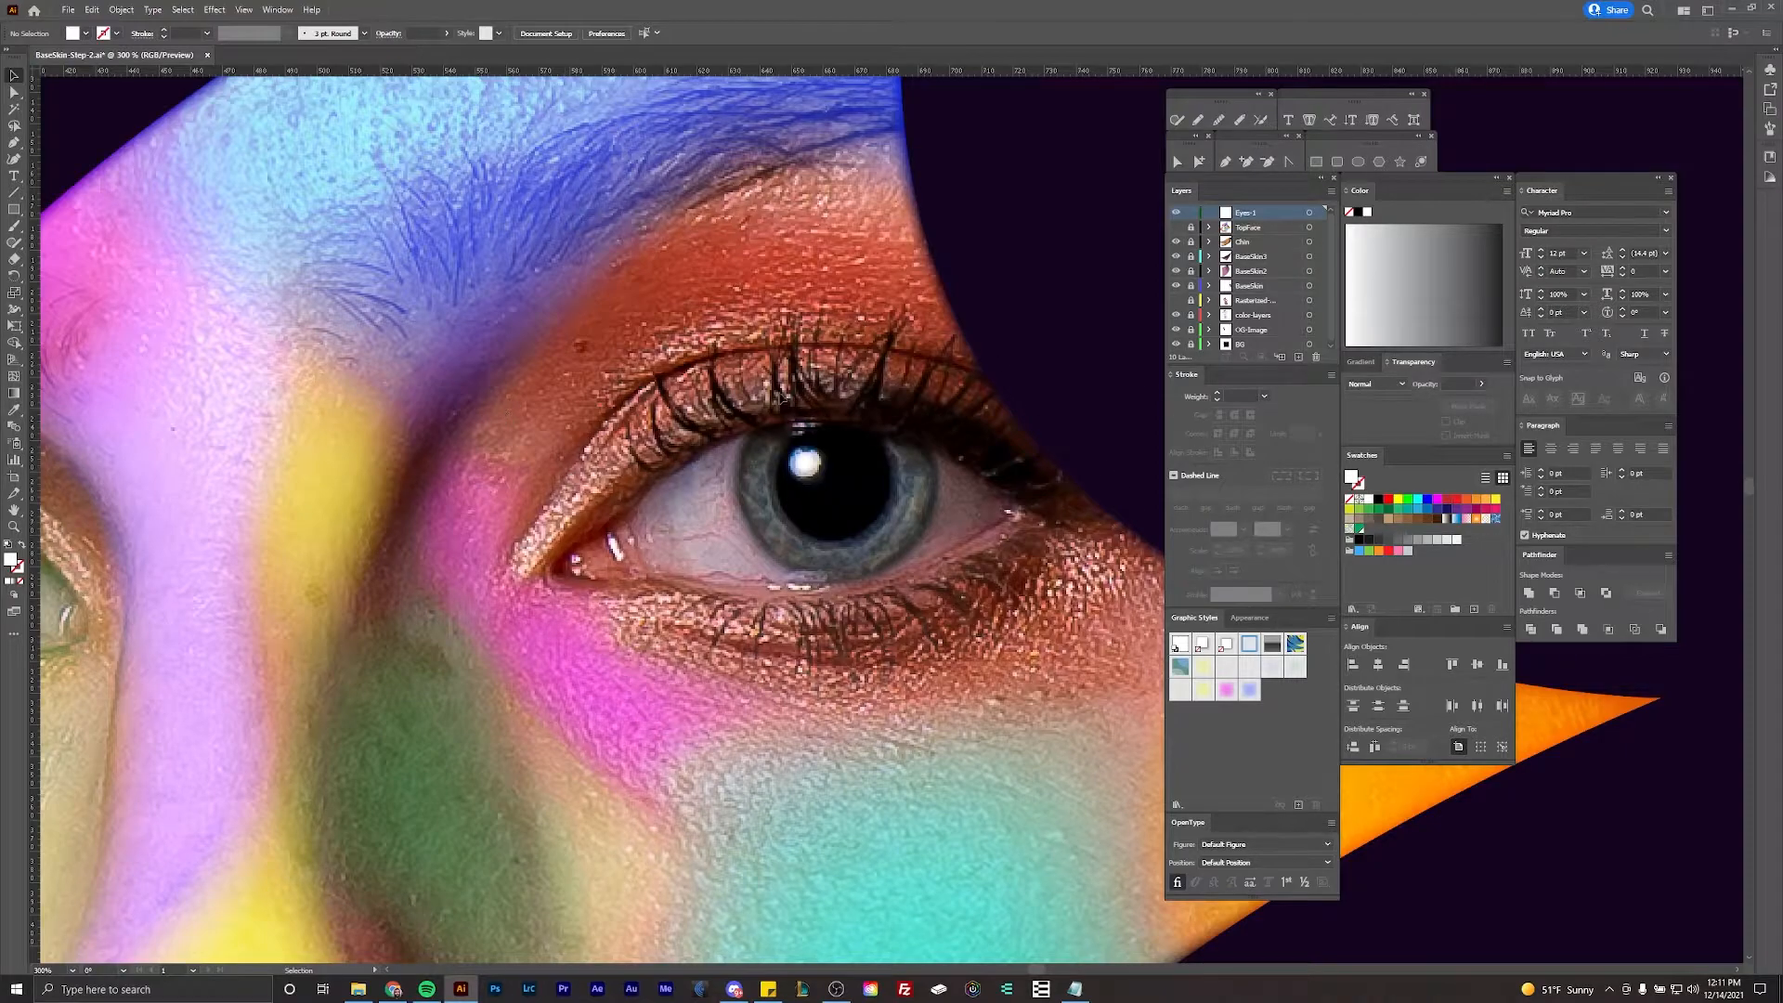
left_click_drag(693, 352, 698, 361)
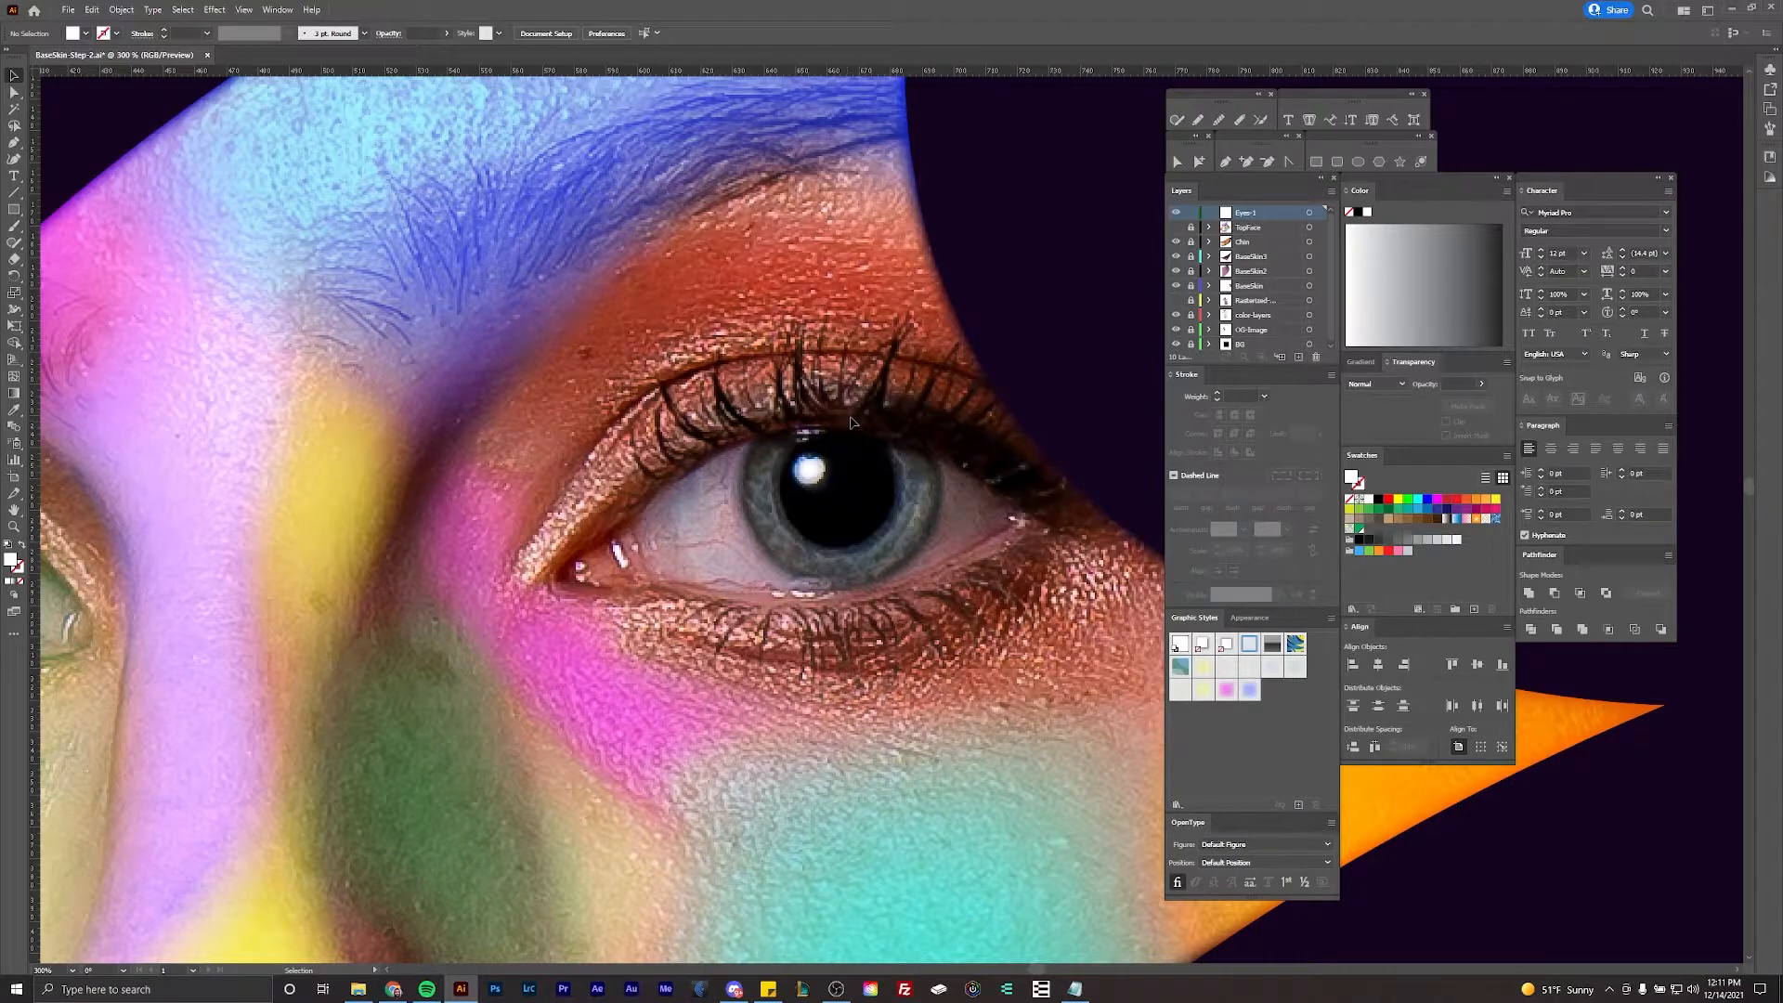
left_click_drag(894, 489, 887, 496)
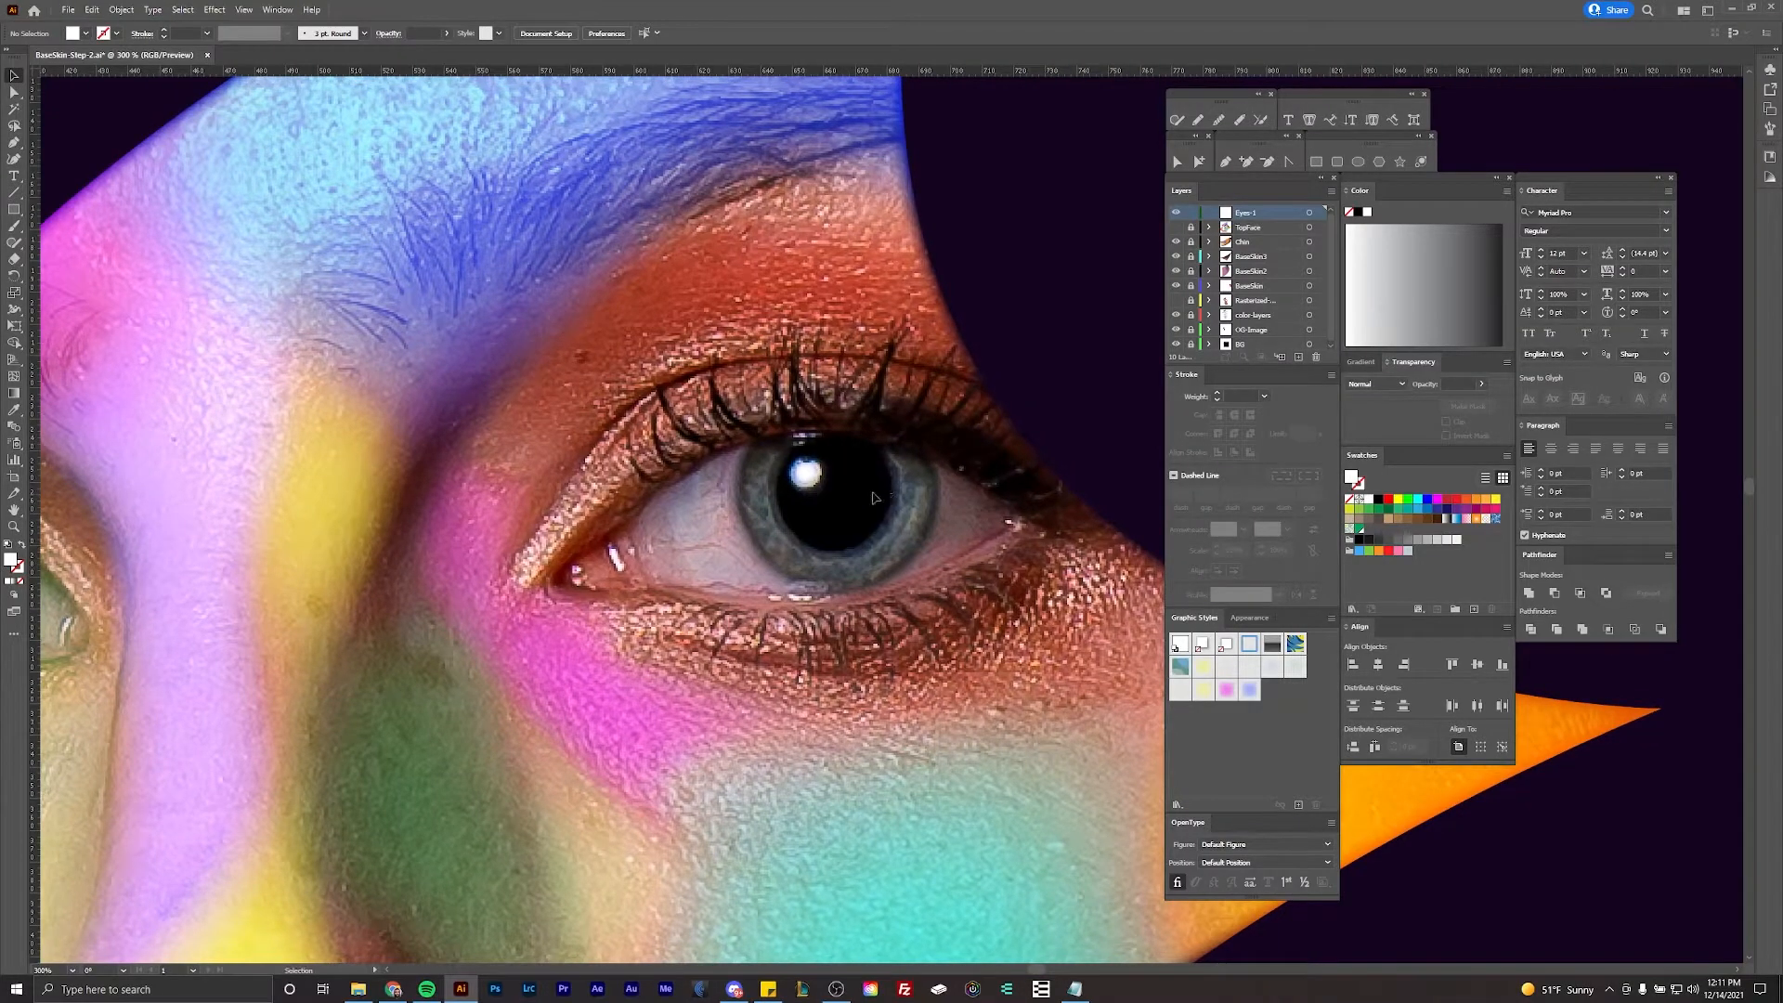
left_click(13, 211)
left_click_drag(704, 687, 850, 832)
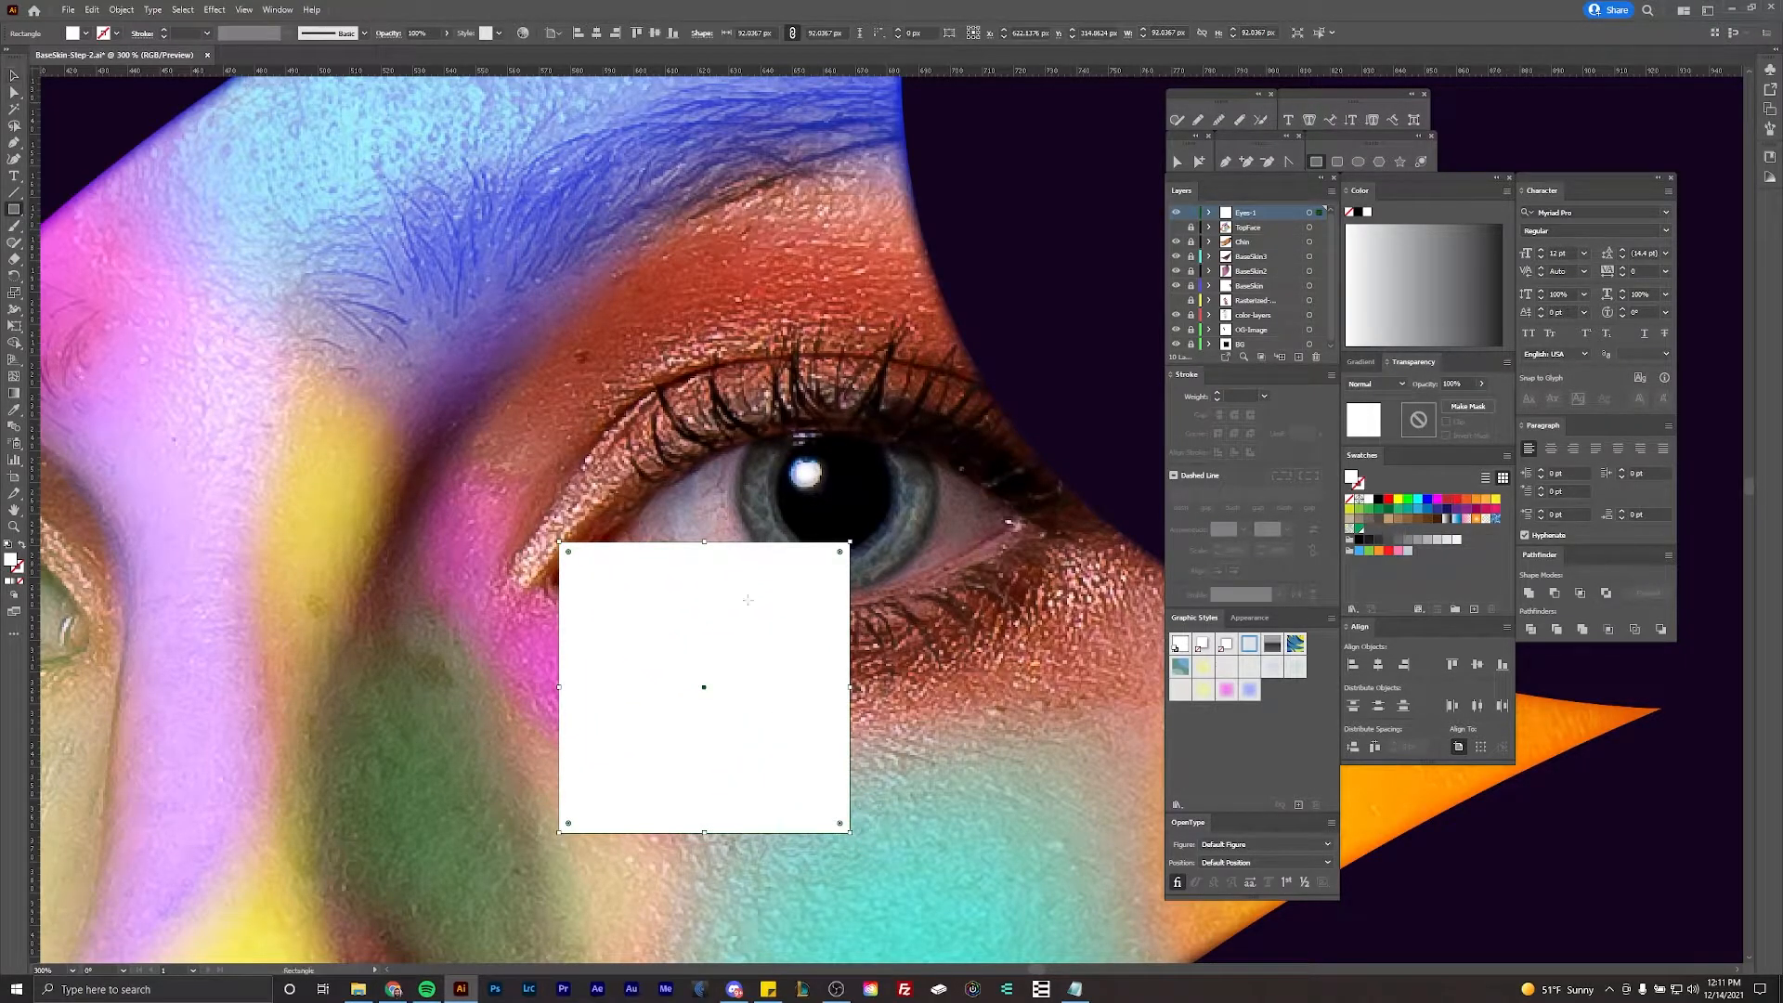
Step: Display the Eyes-1 layer in outline mode and add a mesh point at the square's centre with the Mesh tool
key("u")
left_click(1176, 214, "ctrl")
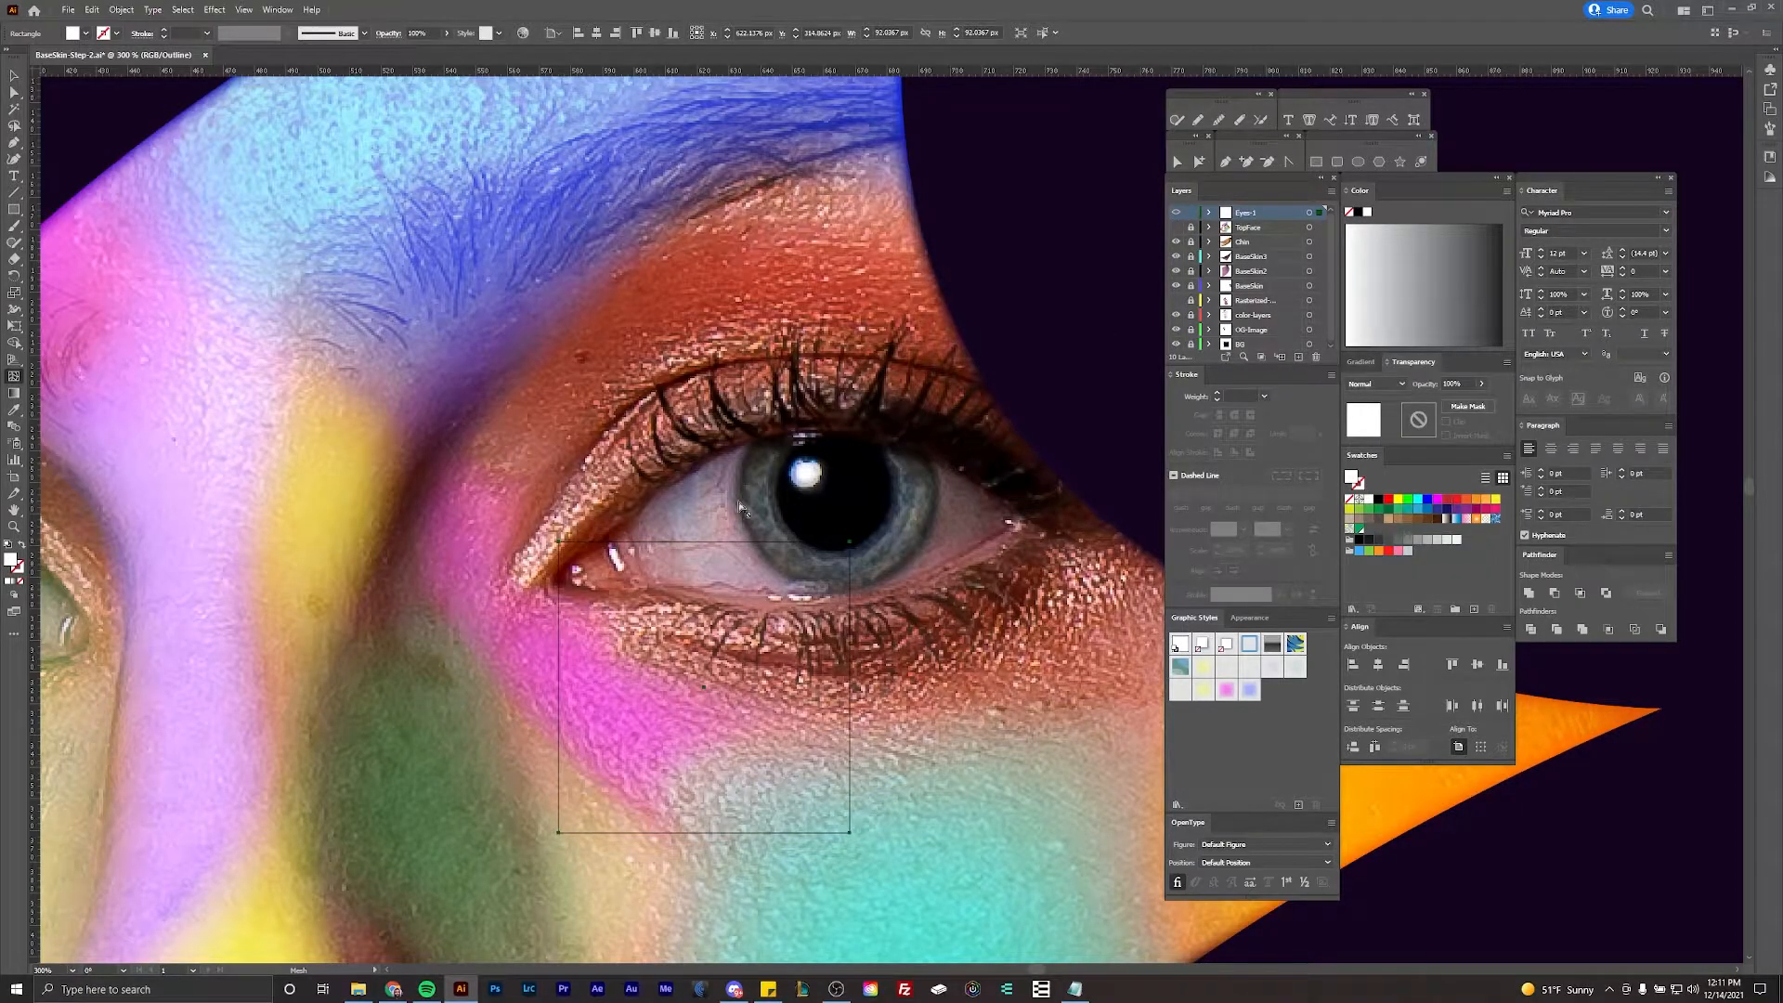
left_click(1176, 213, "ctrl")
left_click(1176, 213, "ctrl")
left_click(704, 687)
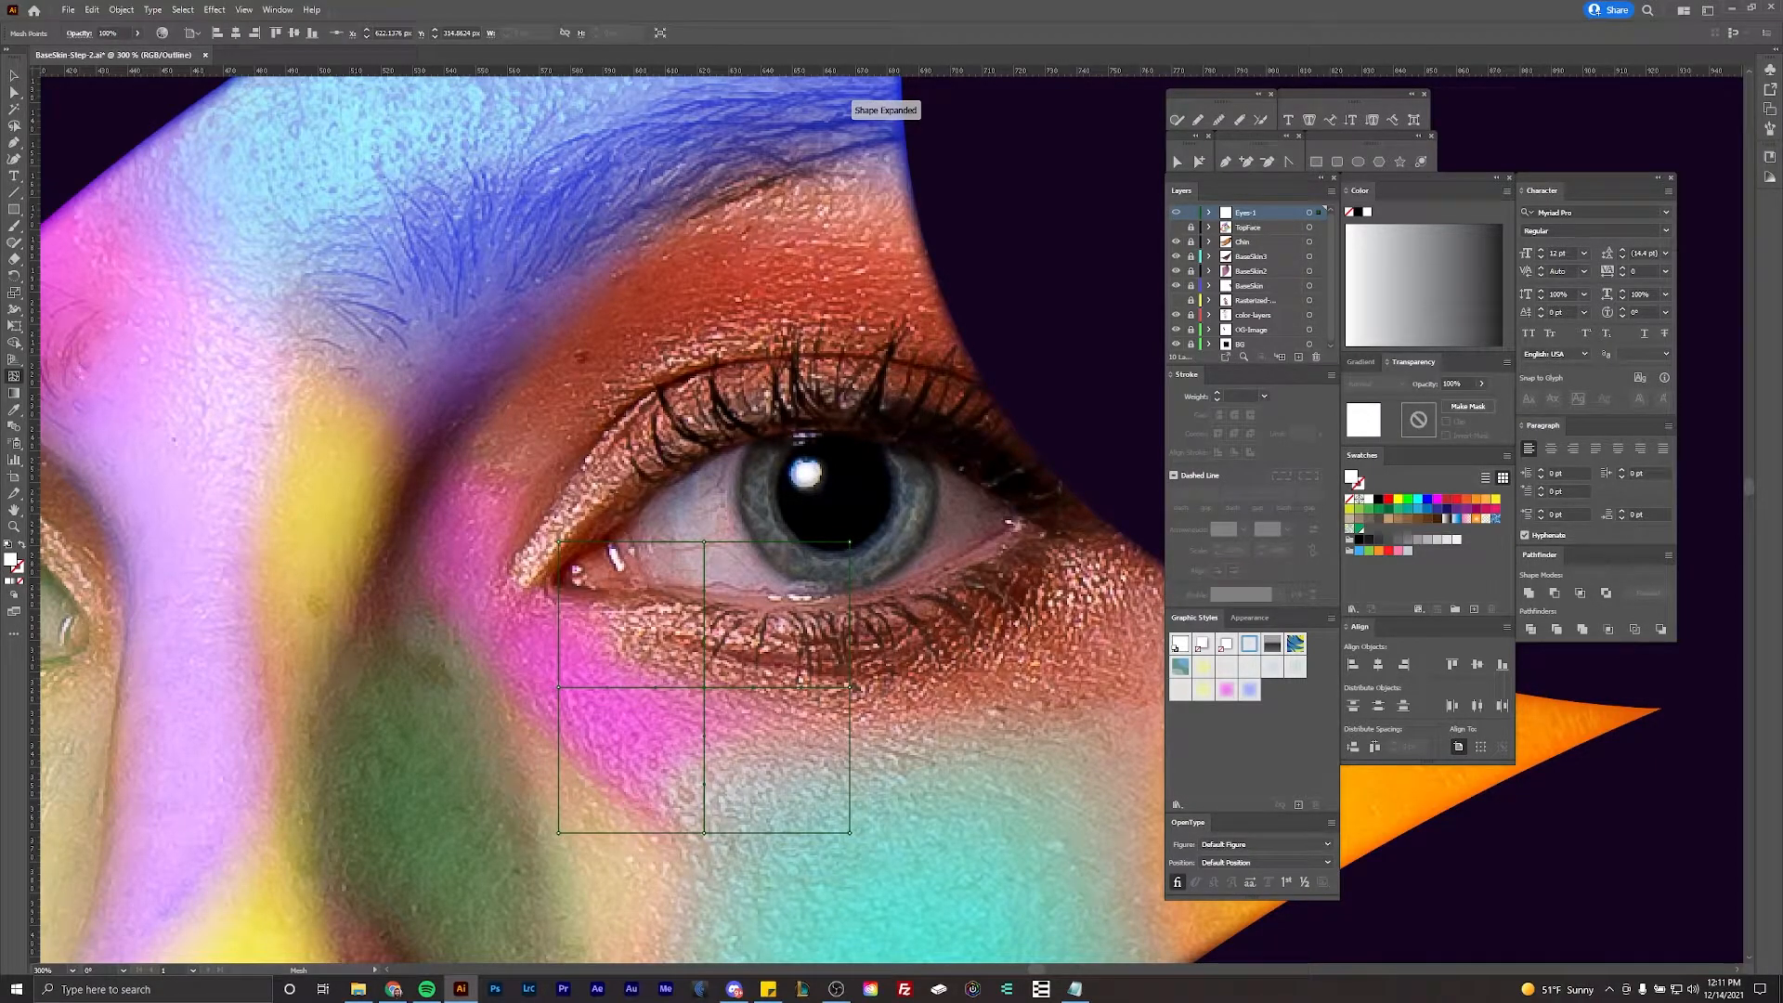
Step: Move the mesh square over the iris and set the Eyes-1 layer color to Cyan
key("v")
left_click_drag(706, 692, 836, 512)
double_click(1276, 217)
left_click(873, 459)
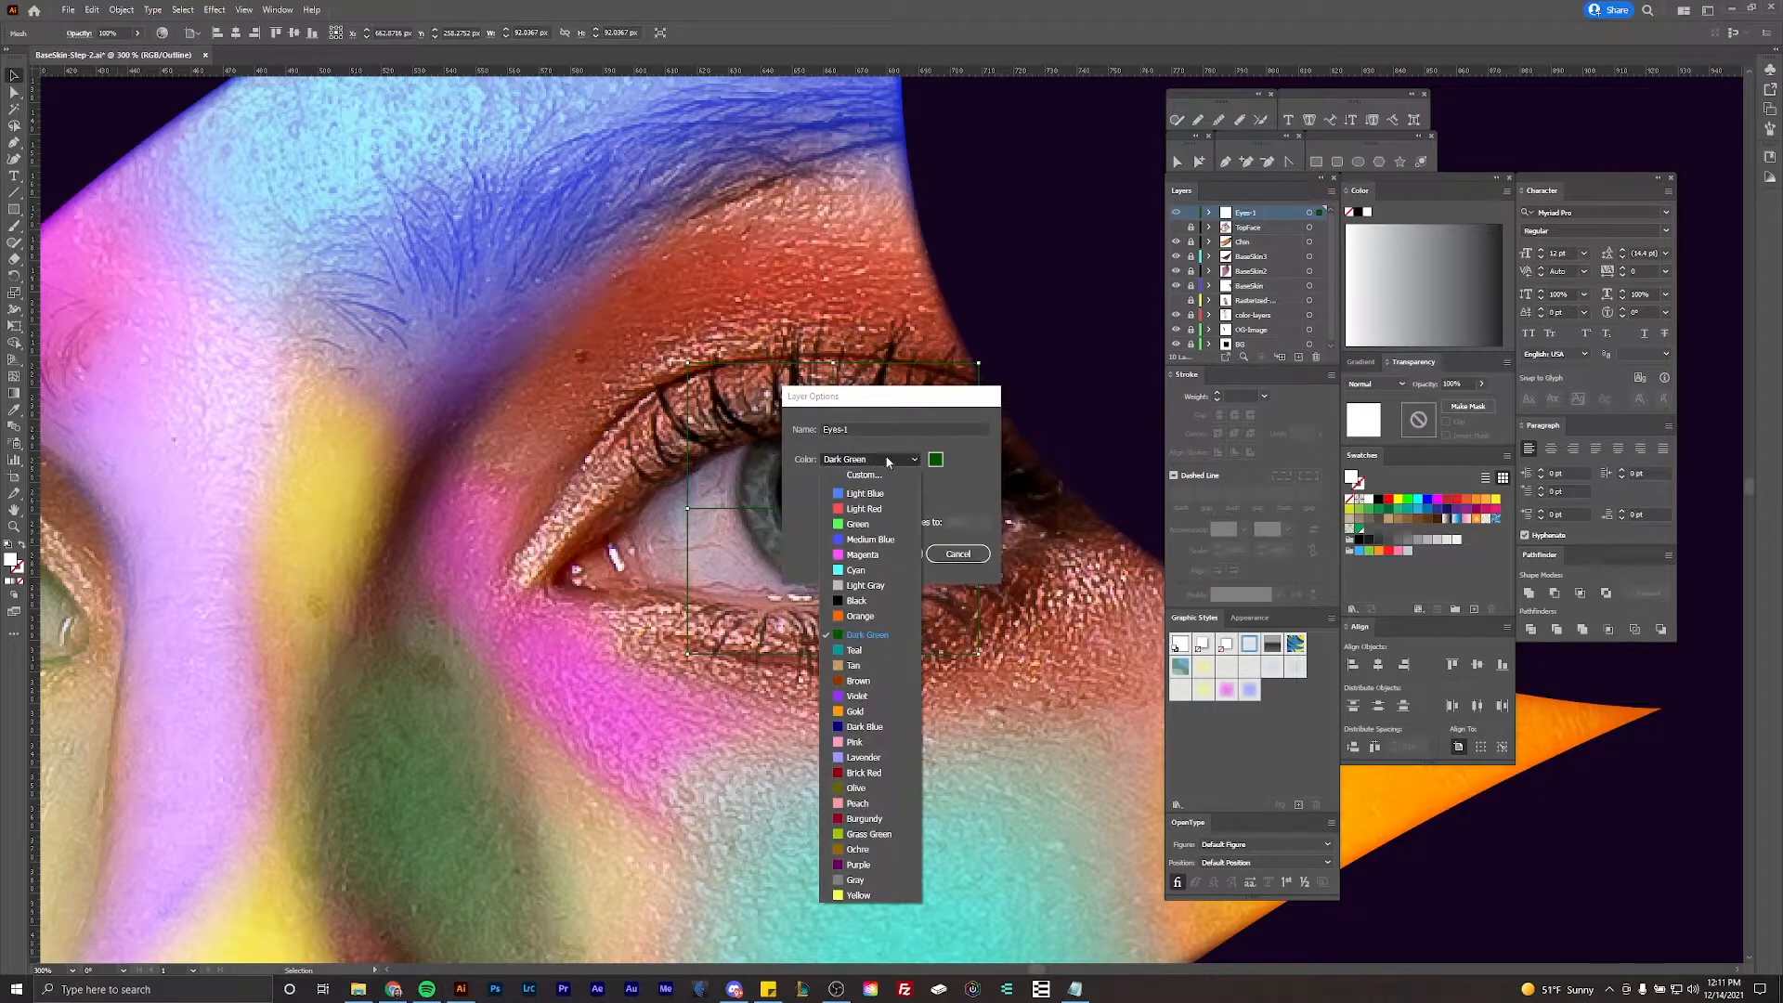
left_click(871, 571)
left_click(887, 554)
Step: Scale the mesh square down to about 66 px over the iris and rotate it slightly counterclockwise
mouse_move(800, 548)
left_mouse_down()
mouse_move(796, 490)
mouse_move(787, 552)
left_mouse_up()
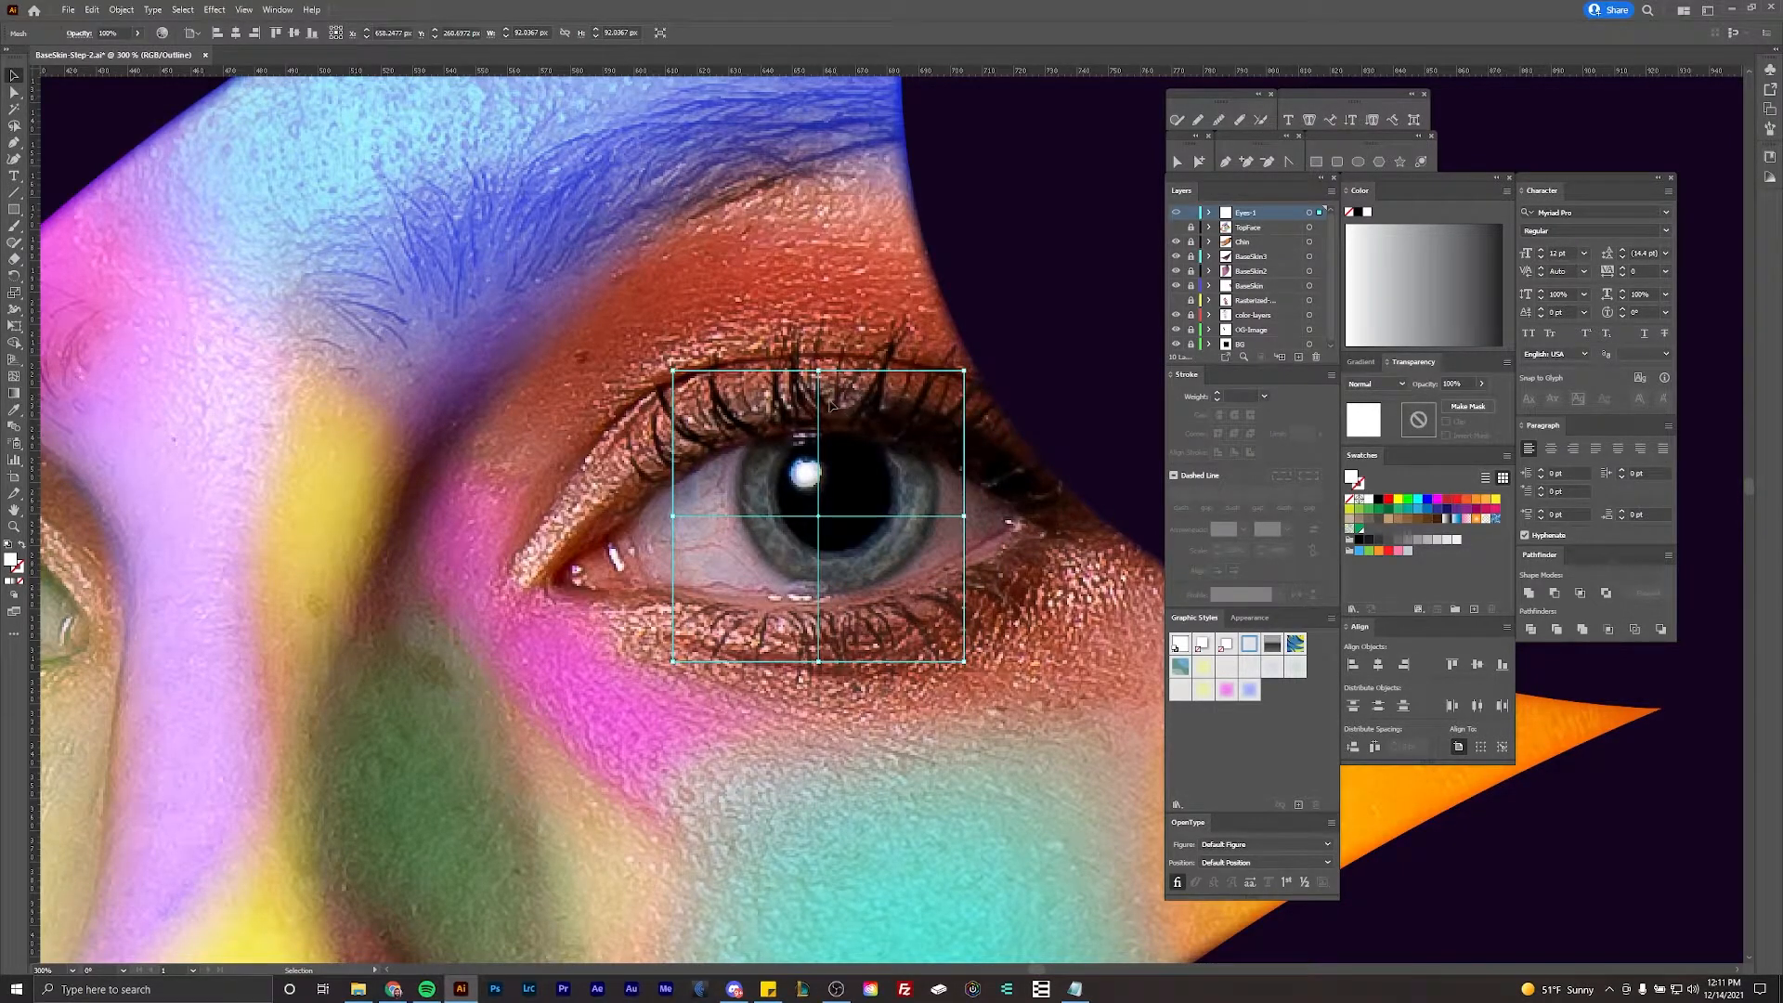
left_click_drag(955, 377, 927, 412)
left_click_drag(862, 465, 856, 469)
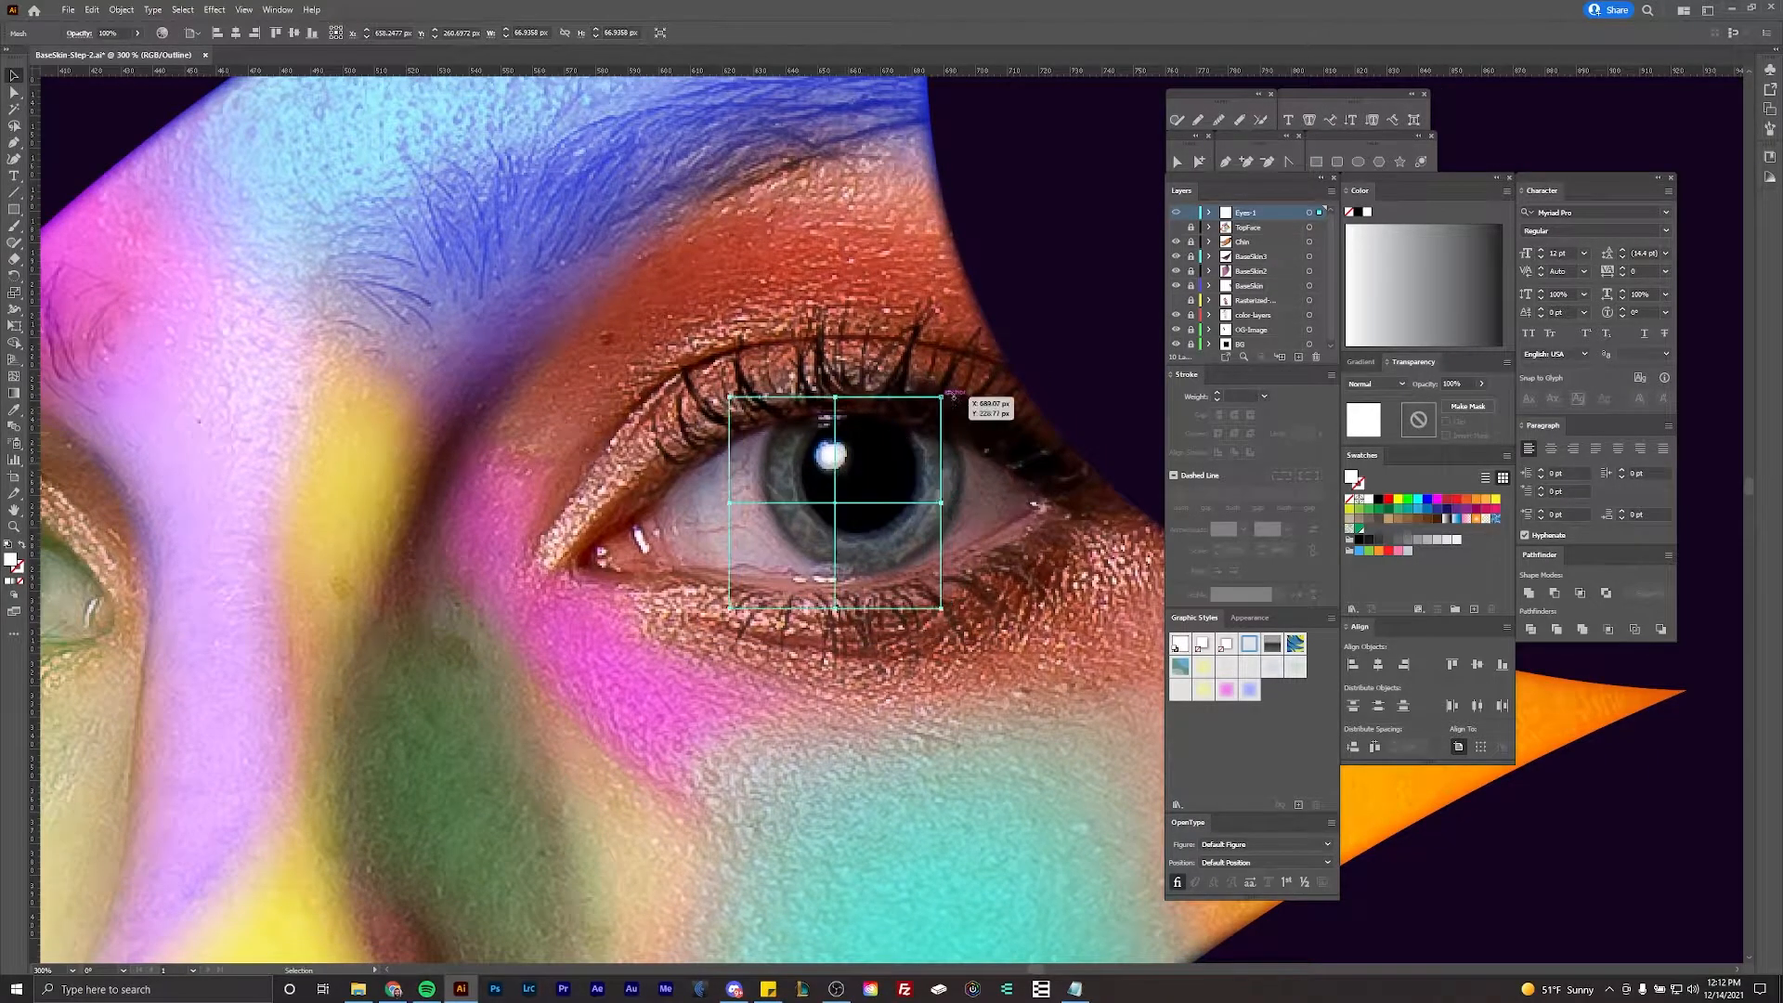
left_click_drag(947, 396, 936, 405)
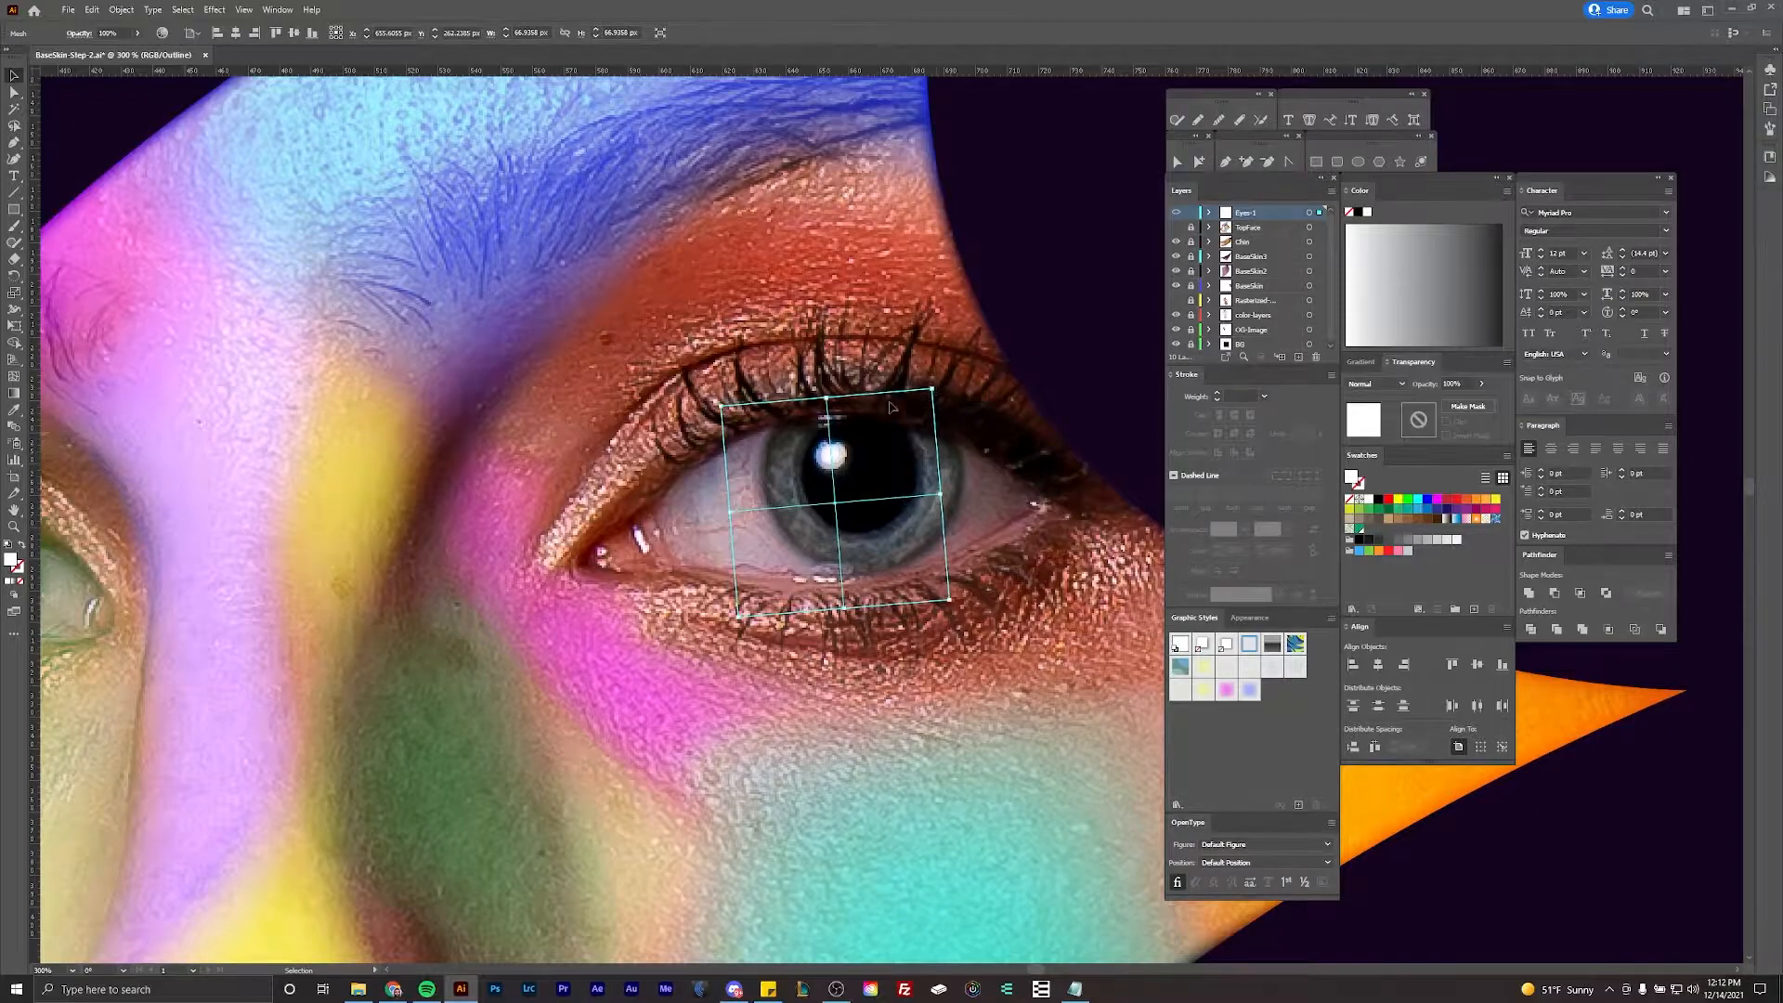
Step: Fine-tune the mesh square's position over the iris by nudging it slightly toward the nose and upward
left_click_drag(832, 462, 822, 459)
scroll(839, 467, "down", 1)
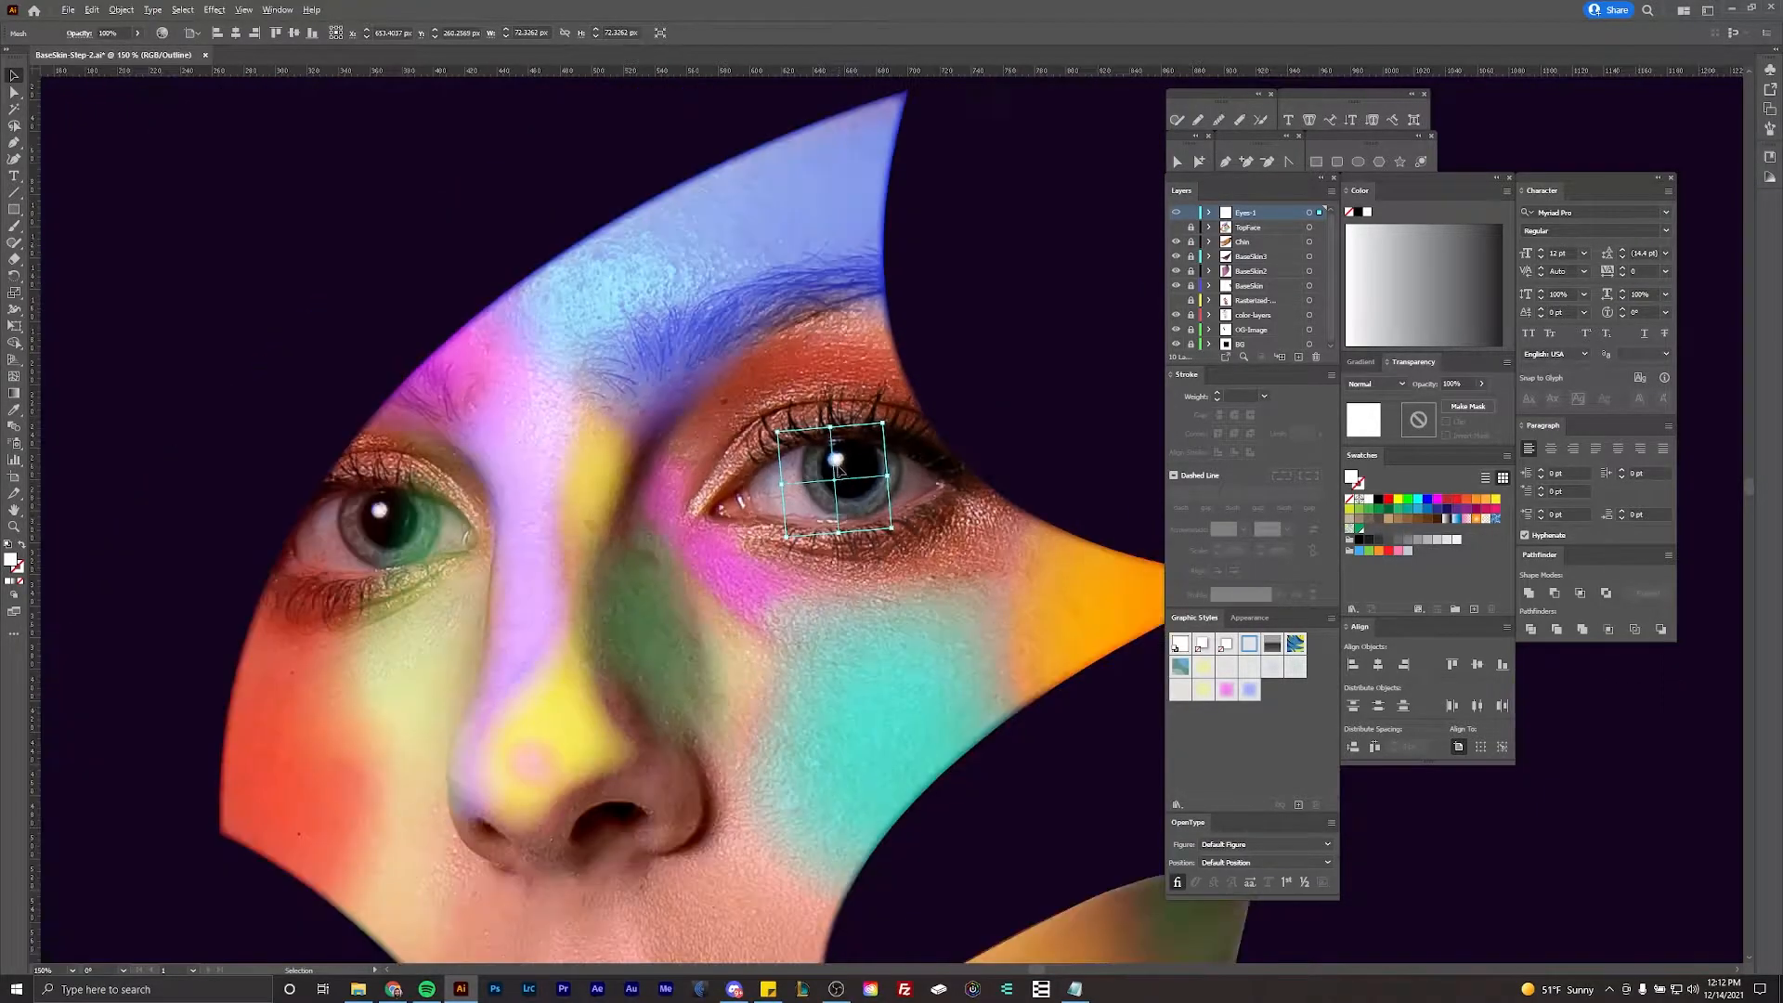
scroll(840, 480, "up", 1)
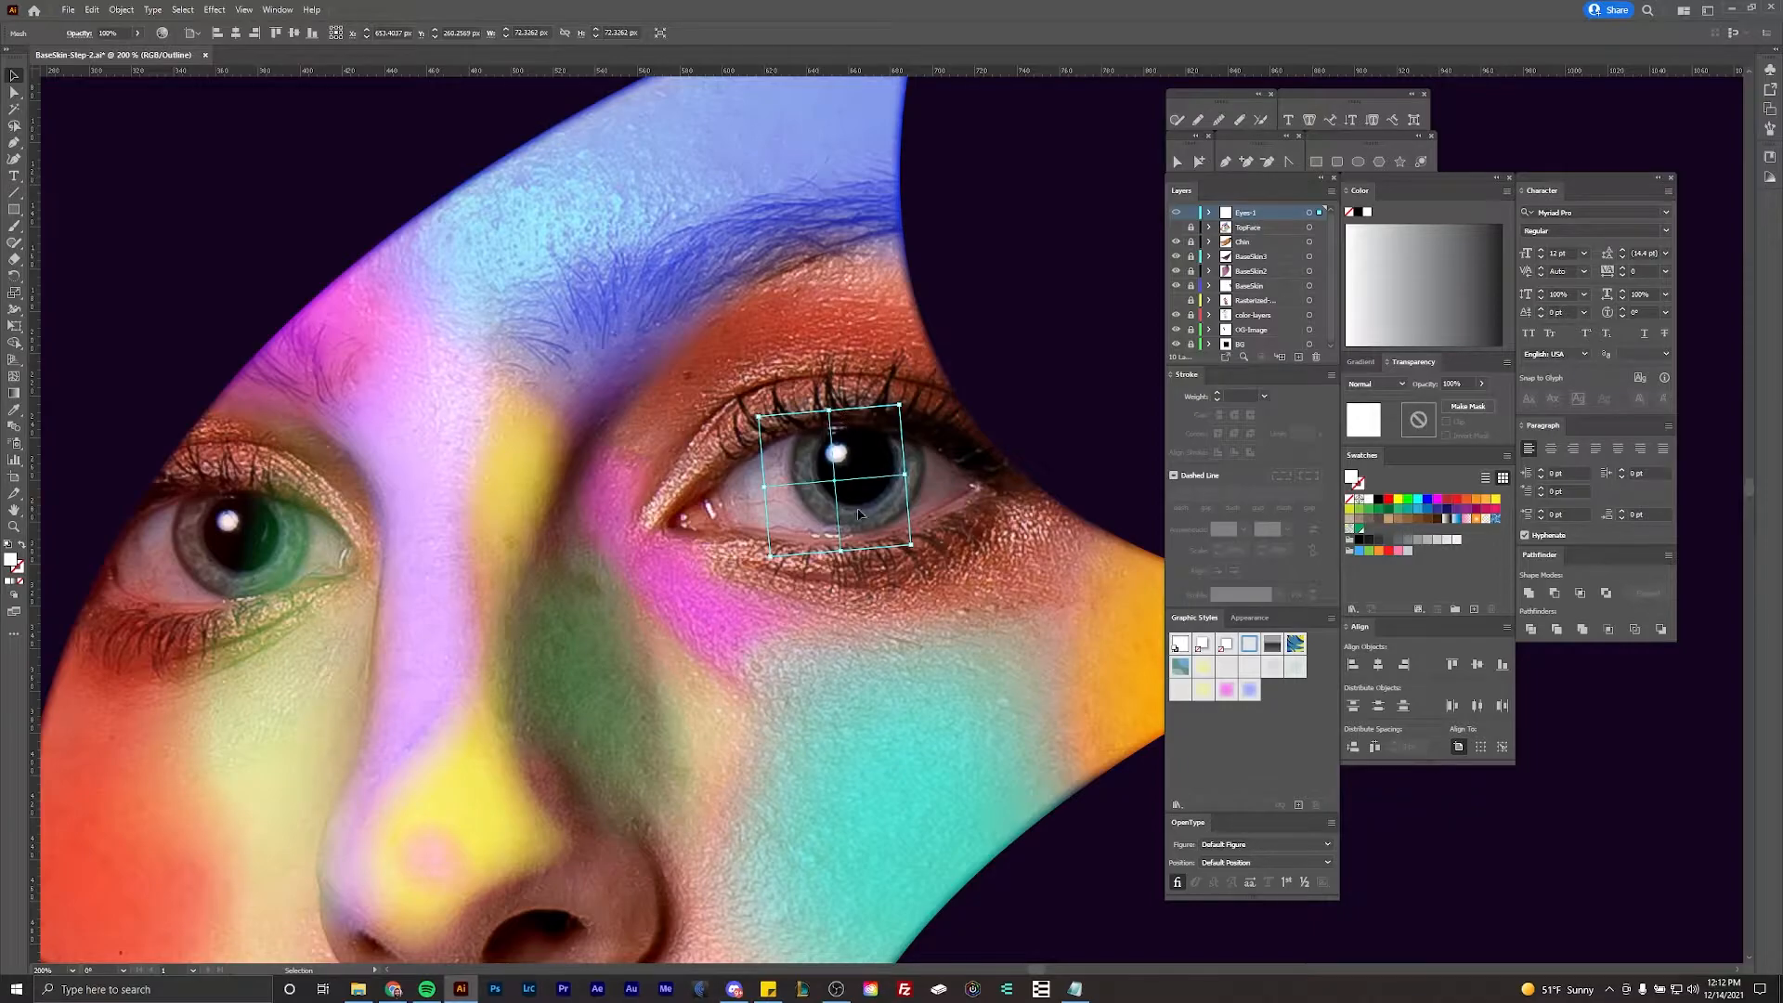
scroll(869, 498, "up", 1)
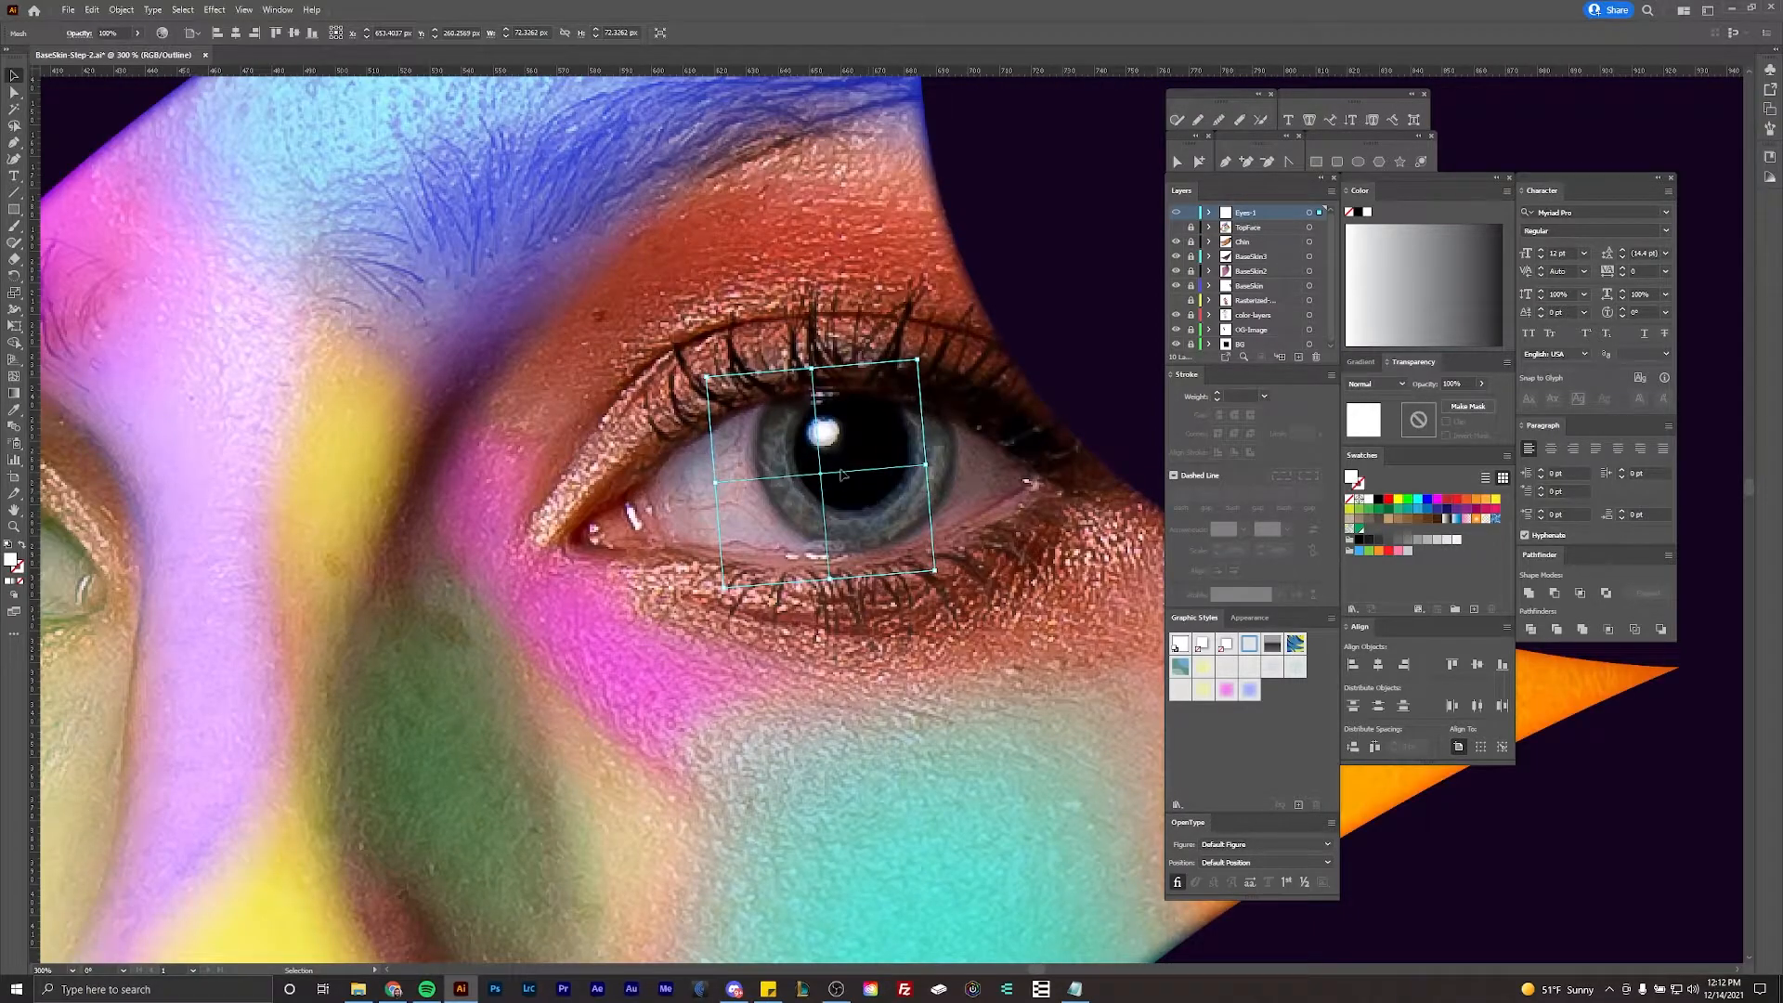
mouse_move(826, 477)
left_mouse_down()
mouse_move(859, 461)
mouse_move(825, 466)
left_mouse_up()
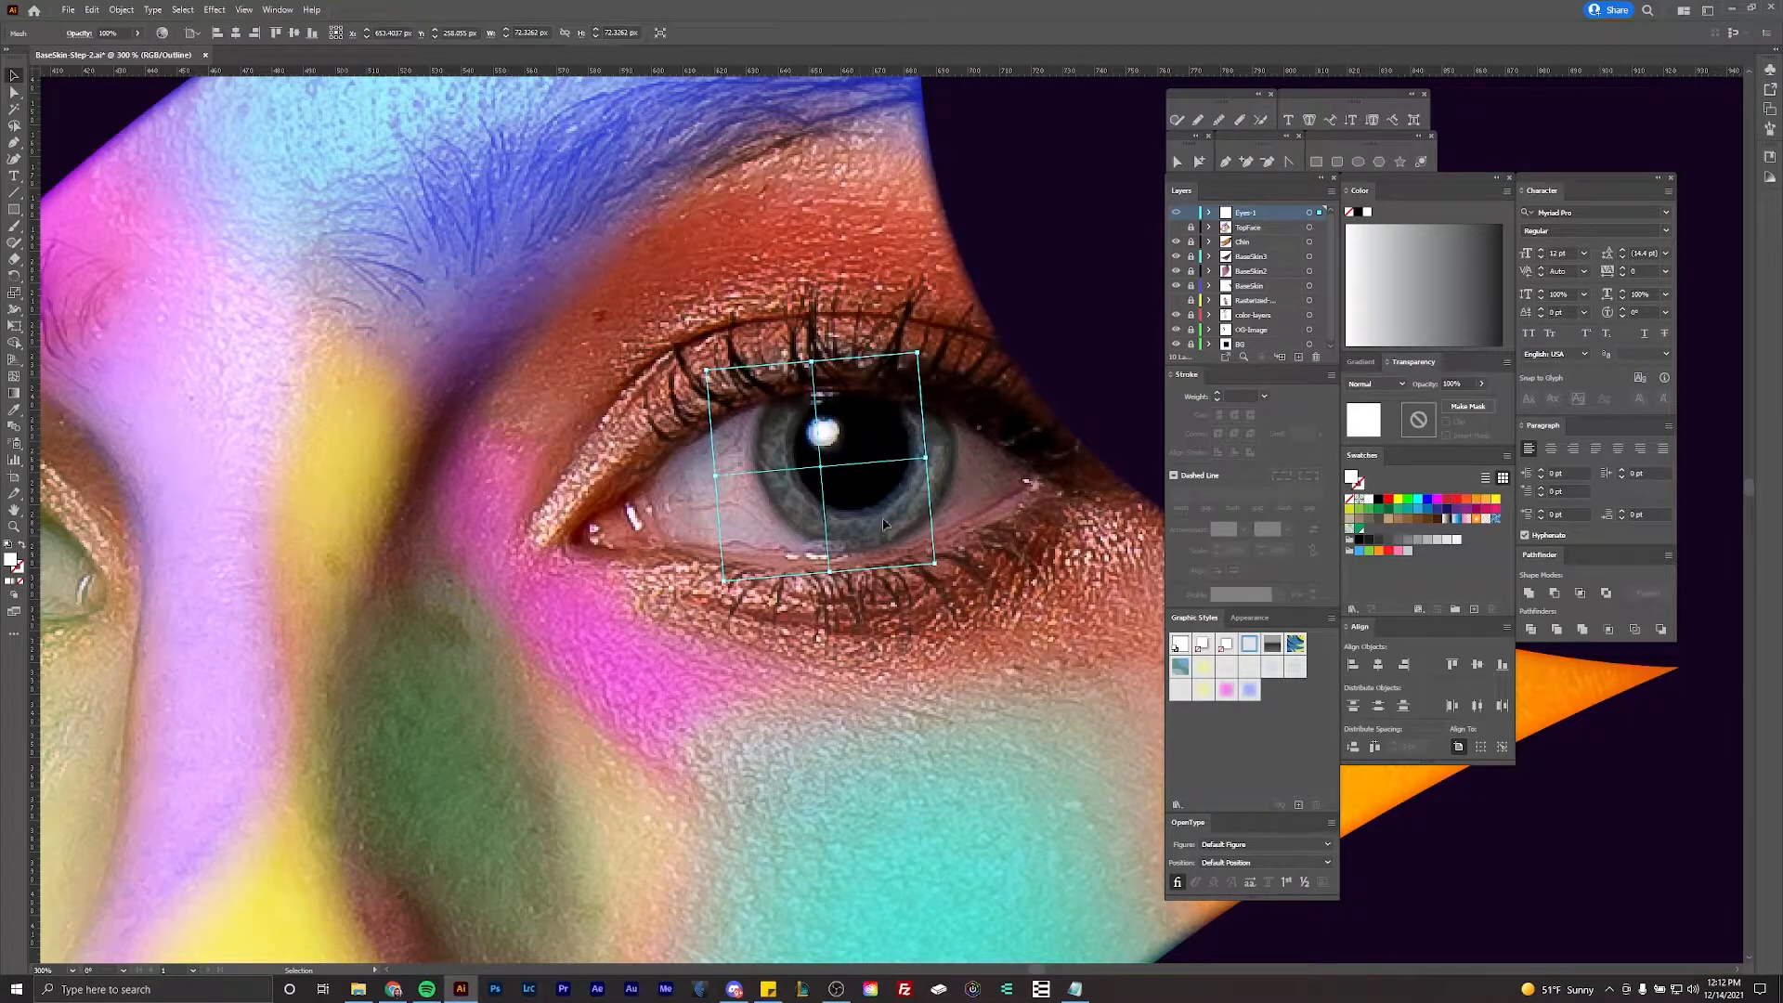
Step: Reshape the mesh square's inner side by pulling its points onto the inner eye corner and the upper eyelid edge
key("a")
scroll(713, 484, "up", 1)
left_click_drag(701, 486, 526, 568)
left_click_drag(704, 350, 647, 448)
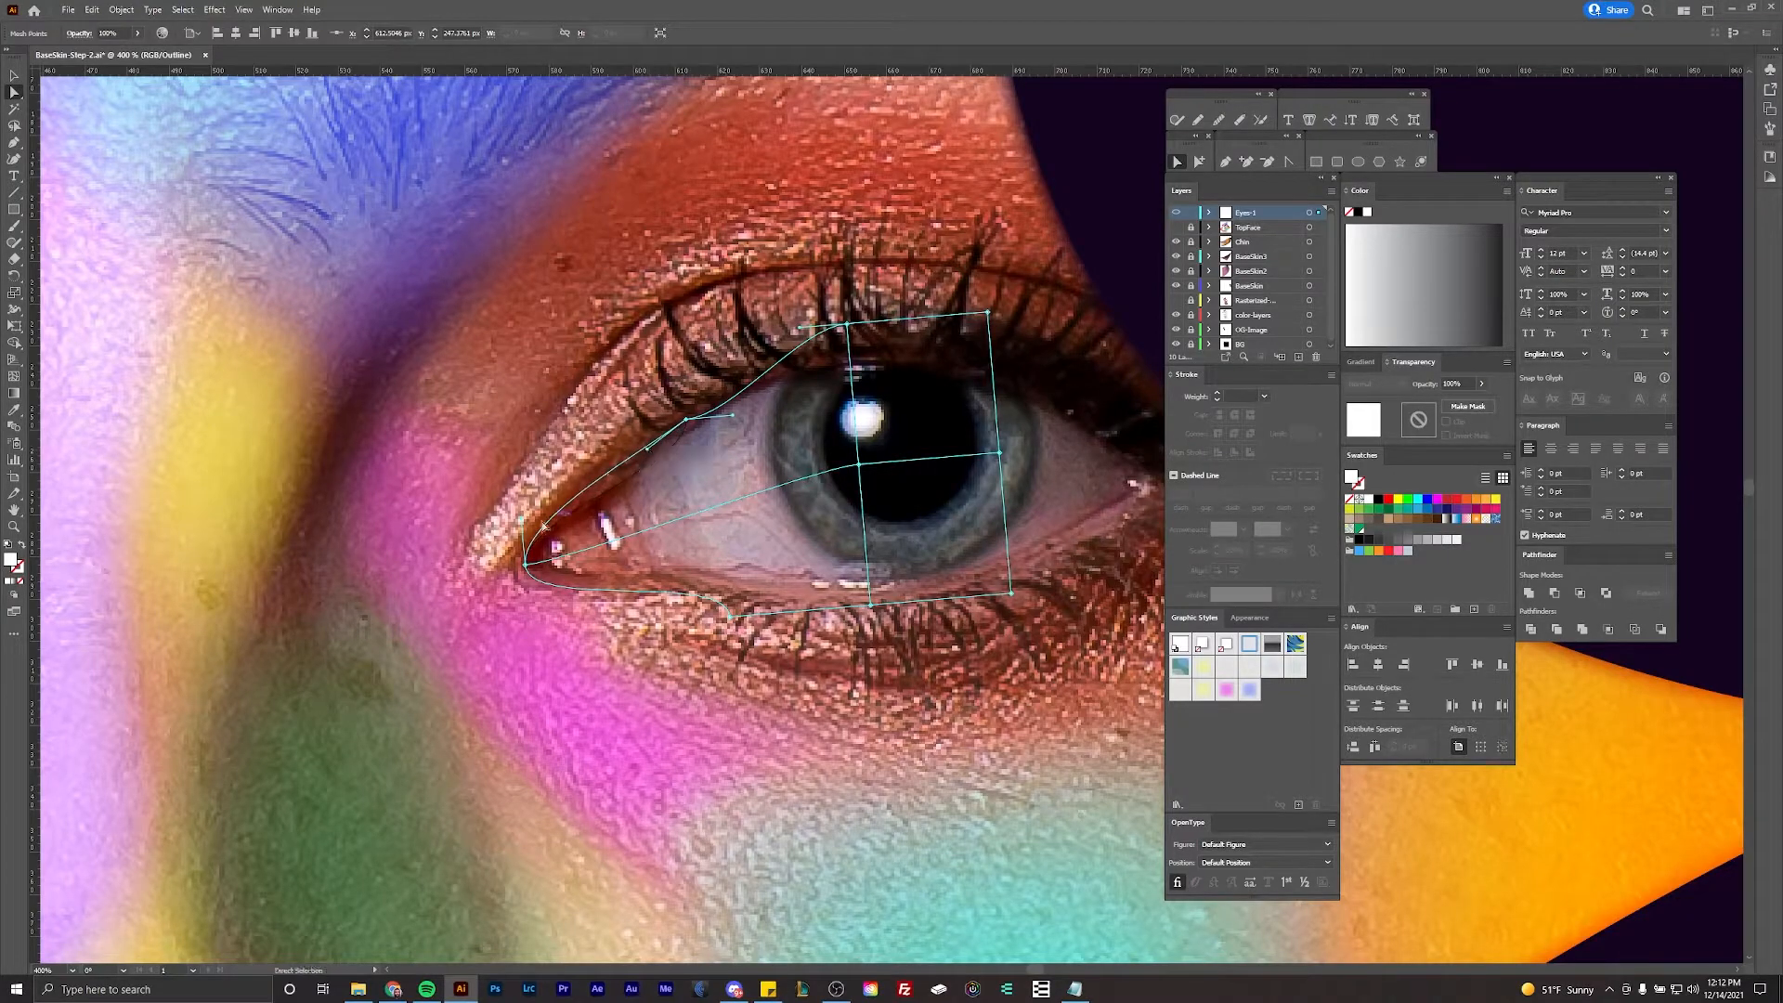
left_click_drag(523, 525, 540, 520)
left_click_drag(847, 325, 856, 367)
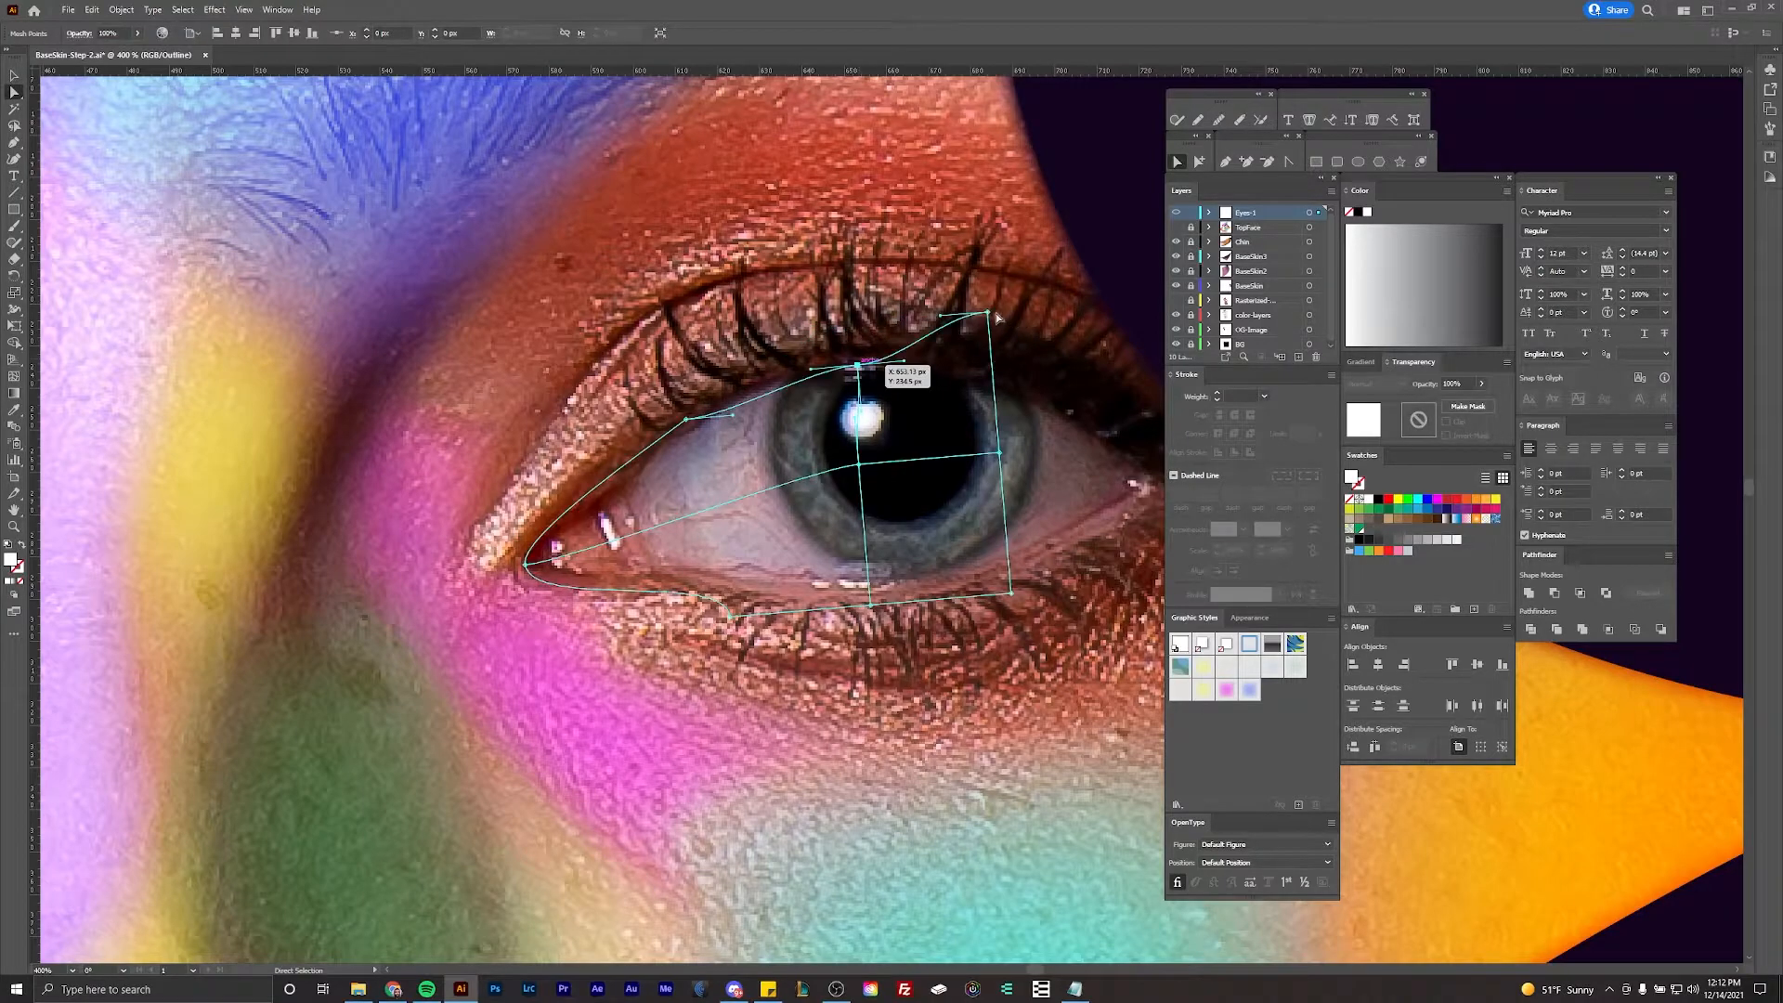
Step: Pull the mesh's outer points onto the upper eyelid, the outer eye corner and the lower eyelid
left_click_drag(989, 313, 1041, 401)
scroll(1041, 402, "right", 5)
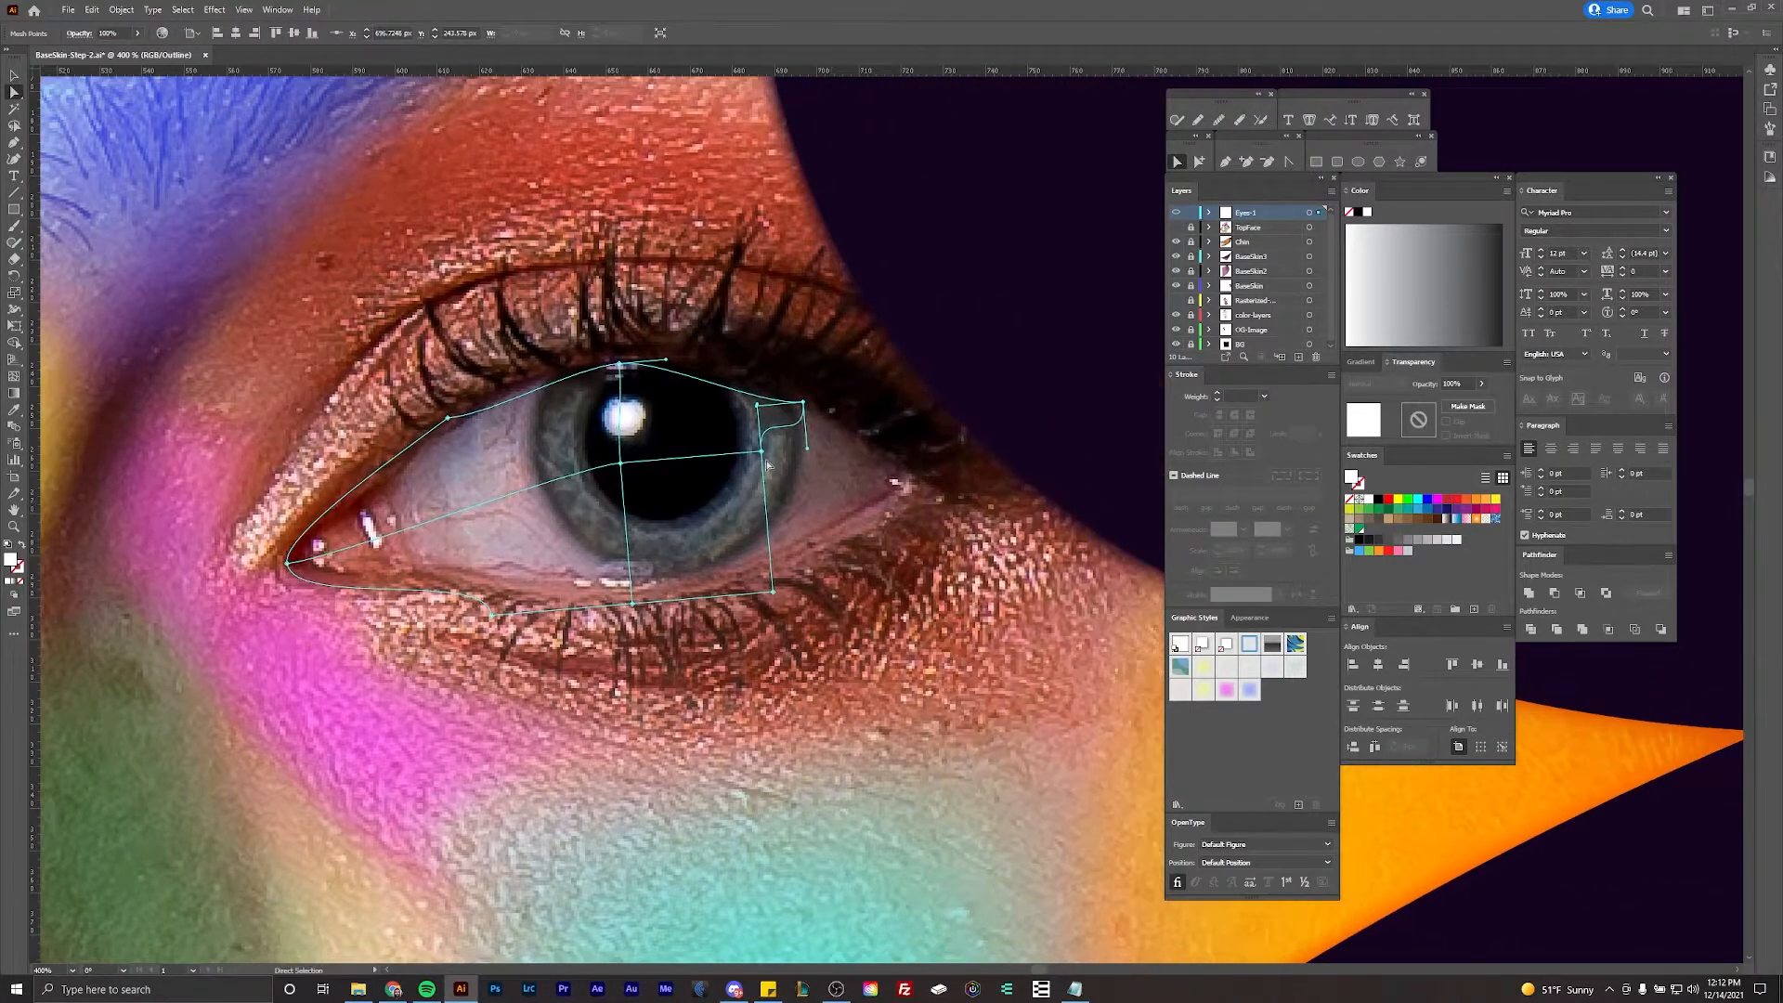
left_click_drag(762, 454, 903, 479)
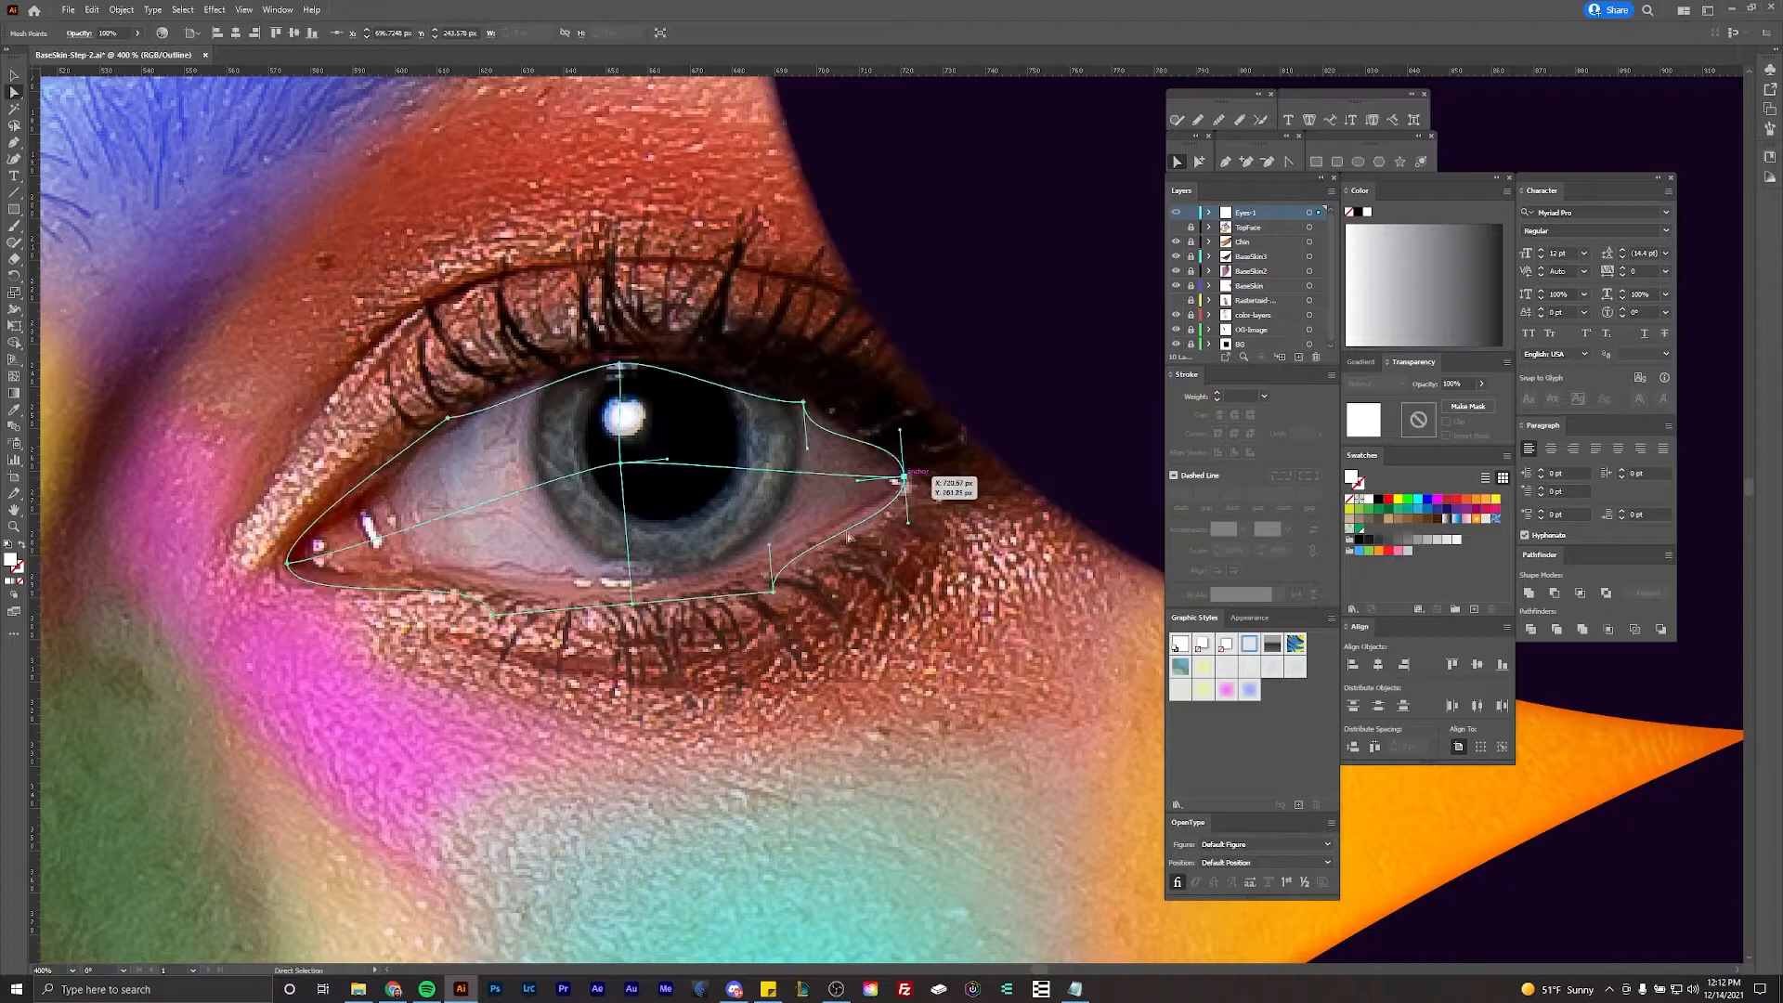
left_click_drag(775, 595, 794, 557)
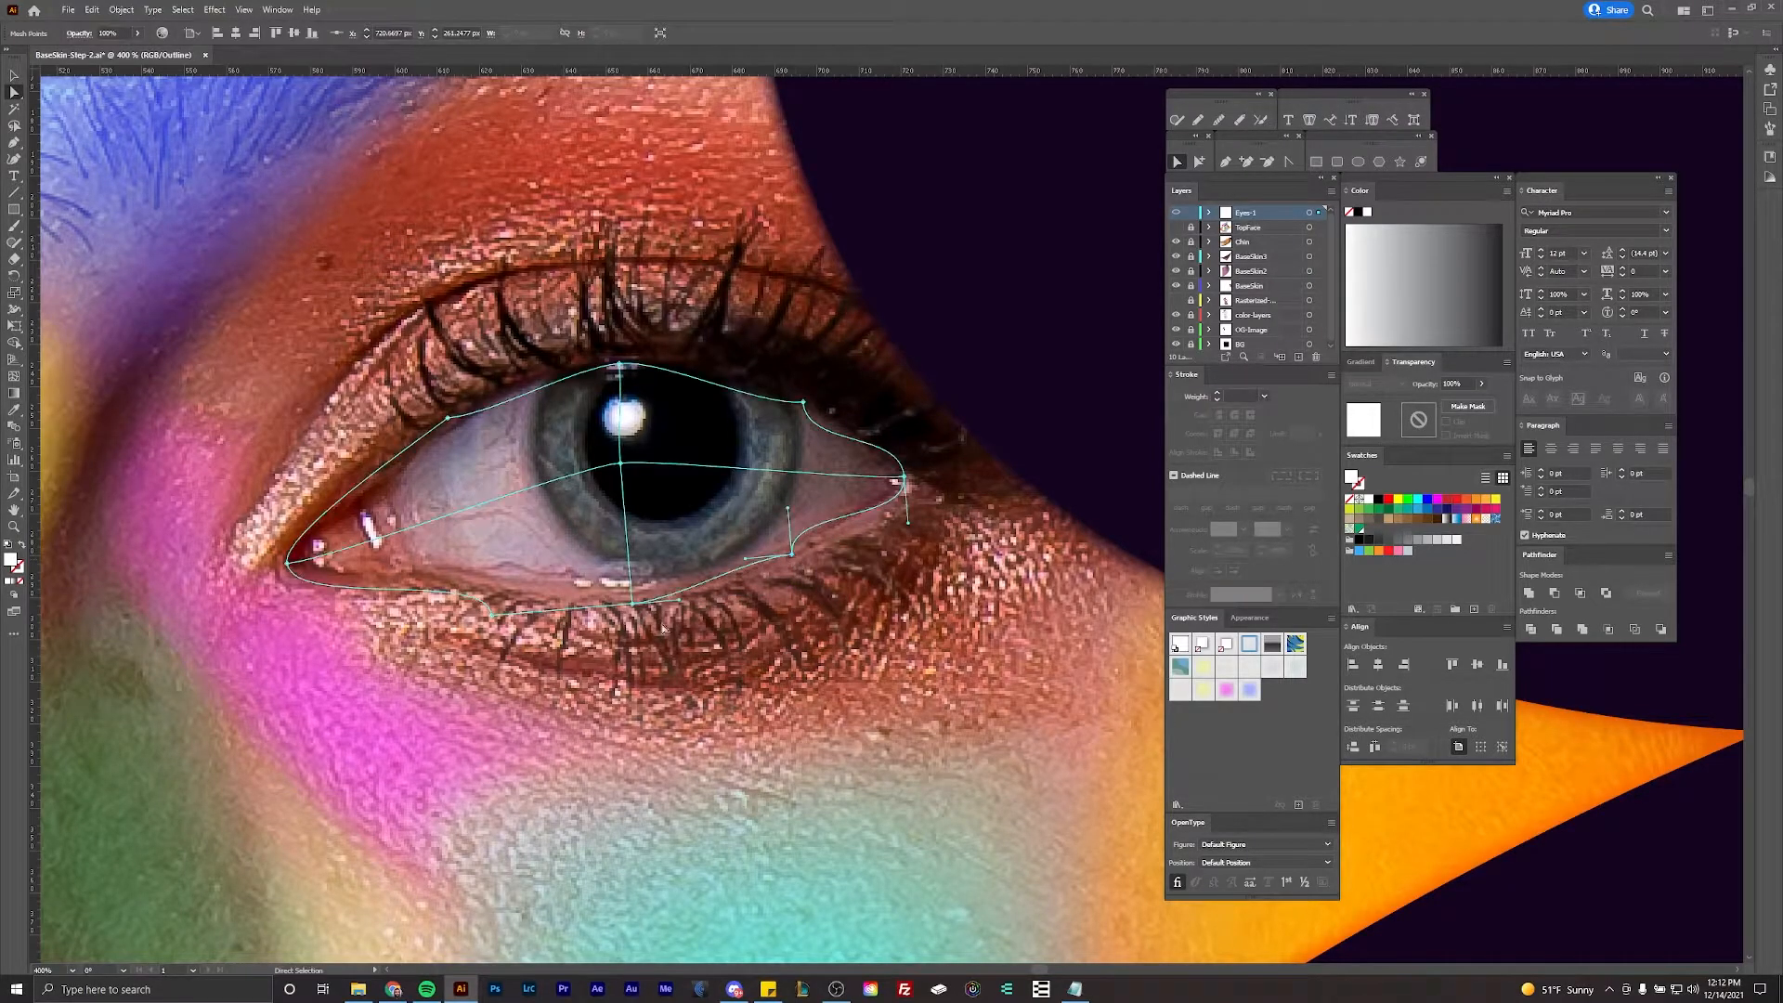
Step: Smooth the mesh outline's handles with the Anchor Point tool so the edges follow both eyelids, and reselect the whole mesh
scroll(636, 613, "down", 3)
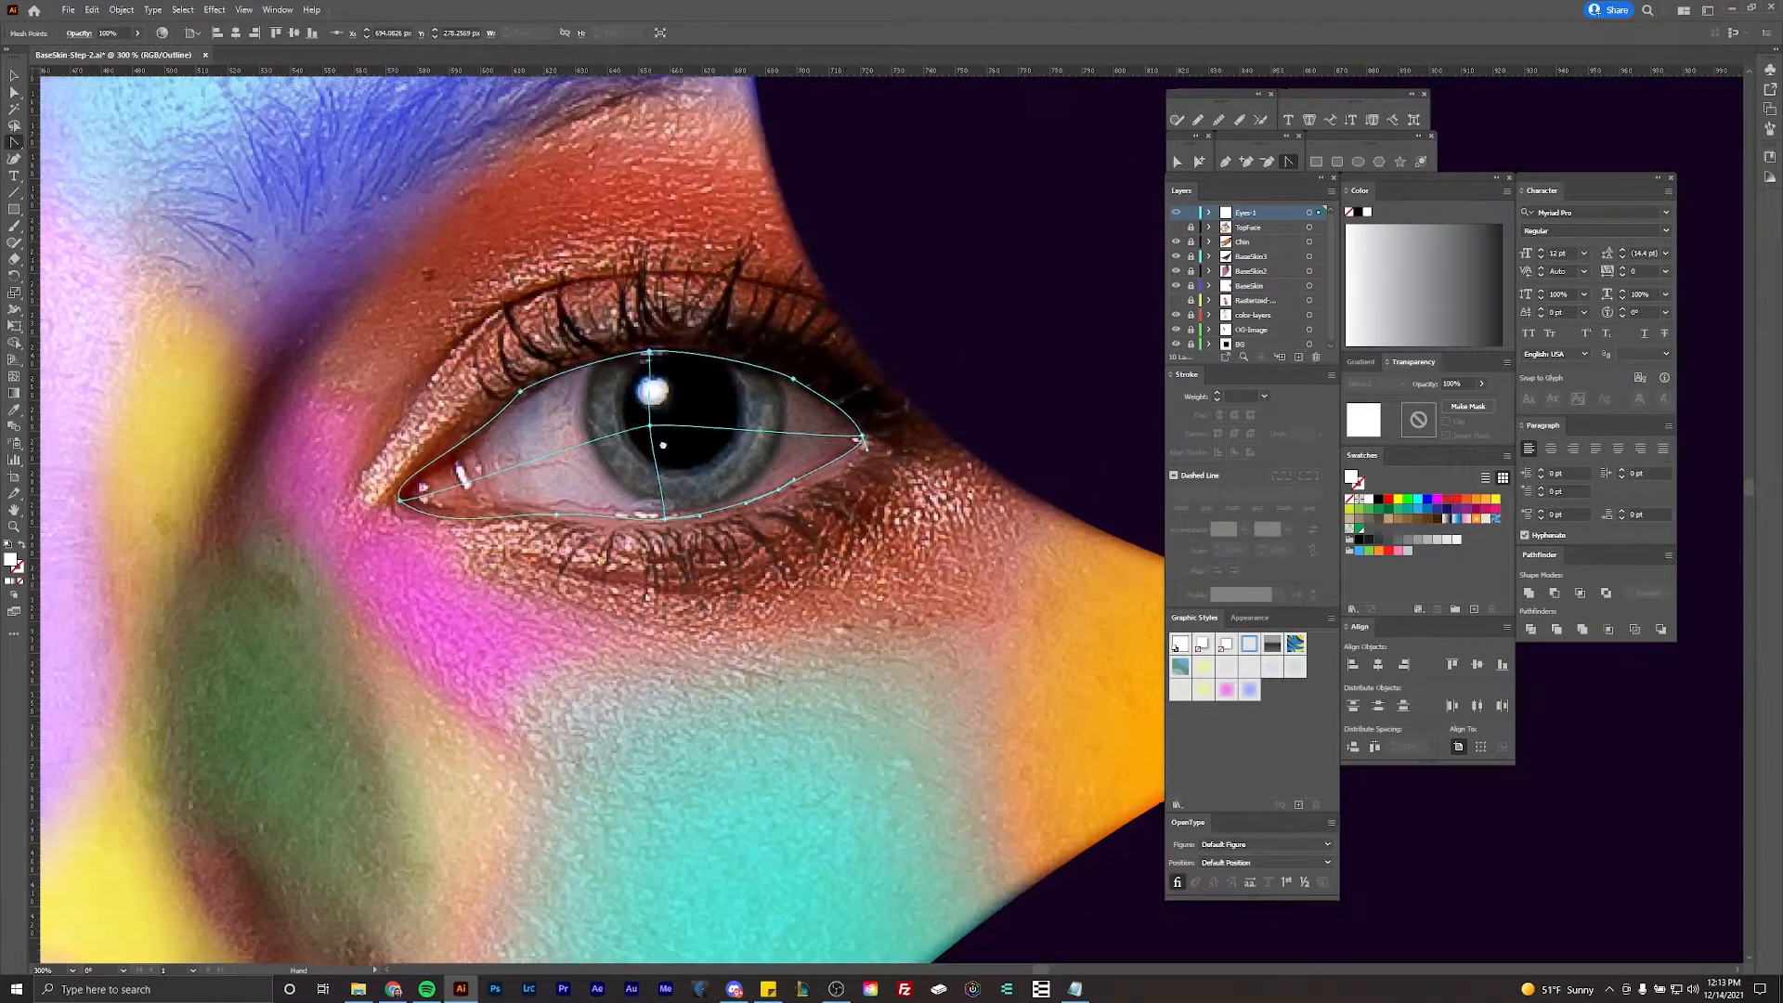
left_click_drag(644, 440, 663, 445)
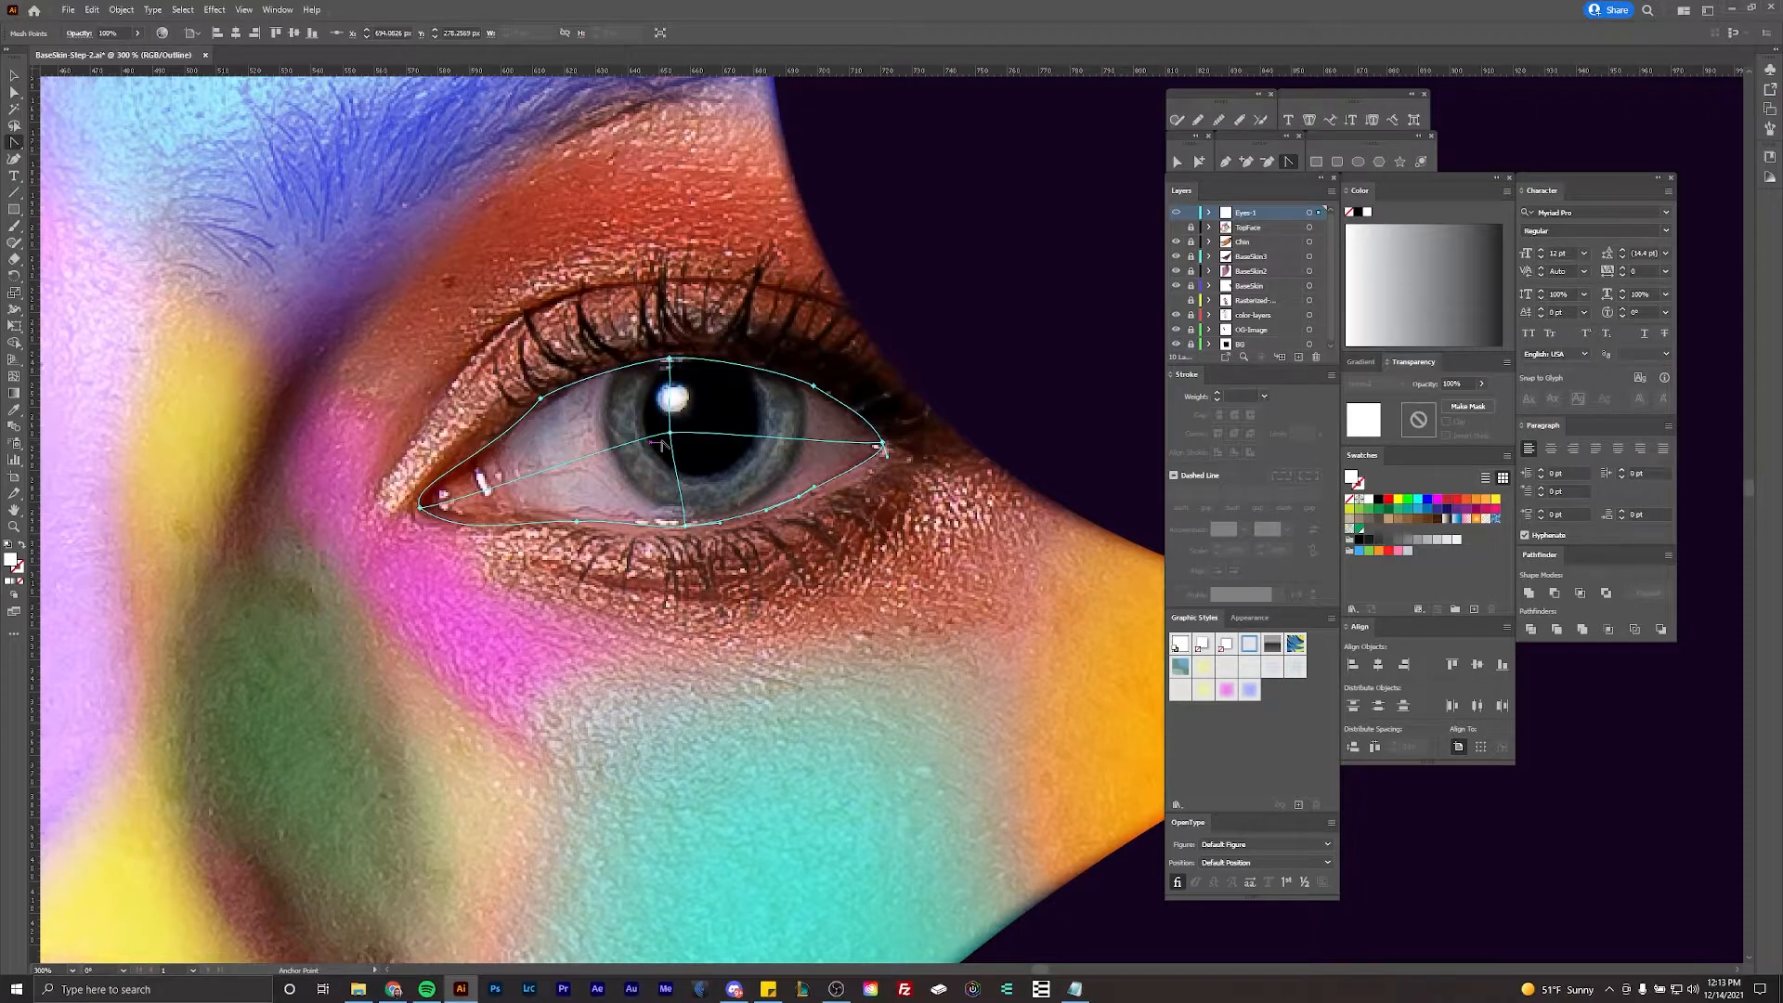
scroll(822, 414, "up", 1)
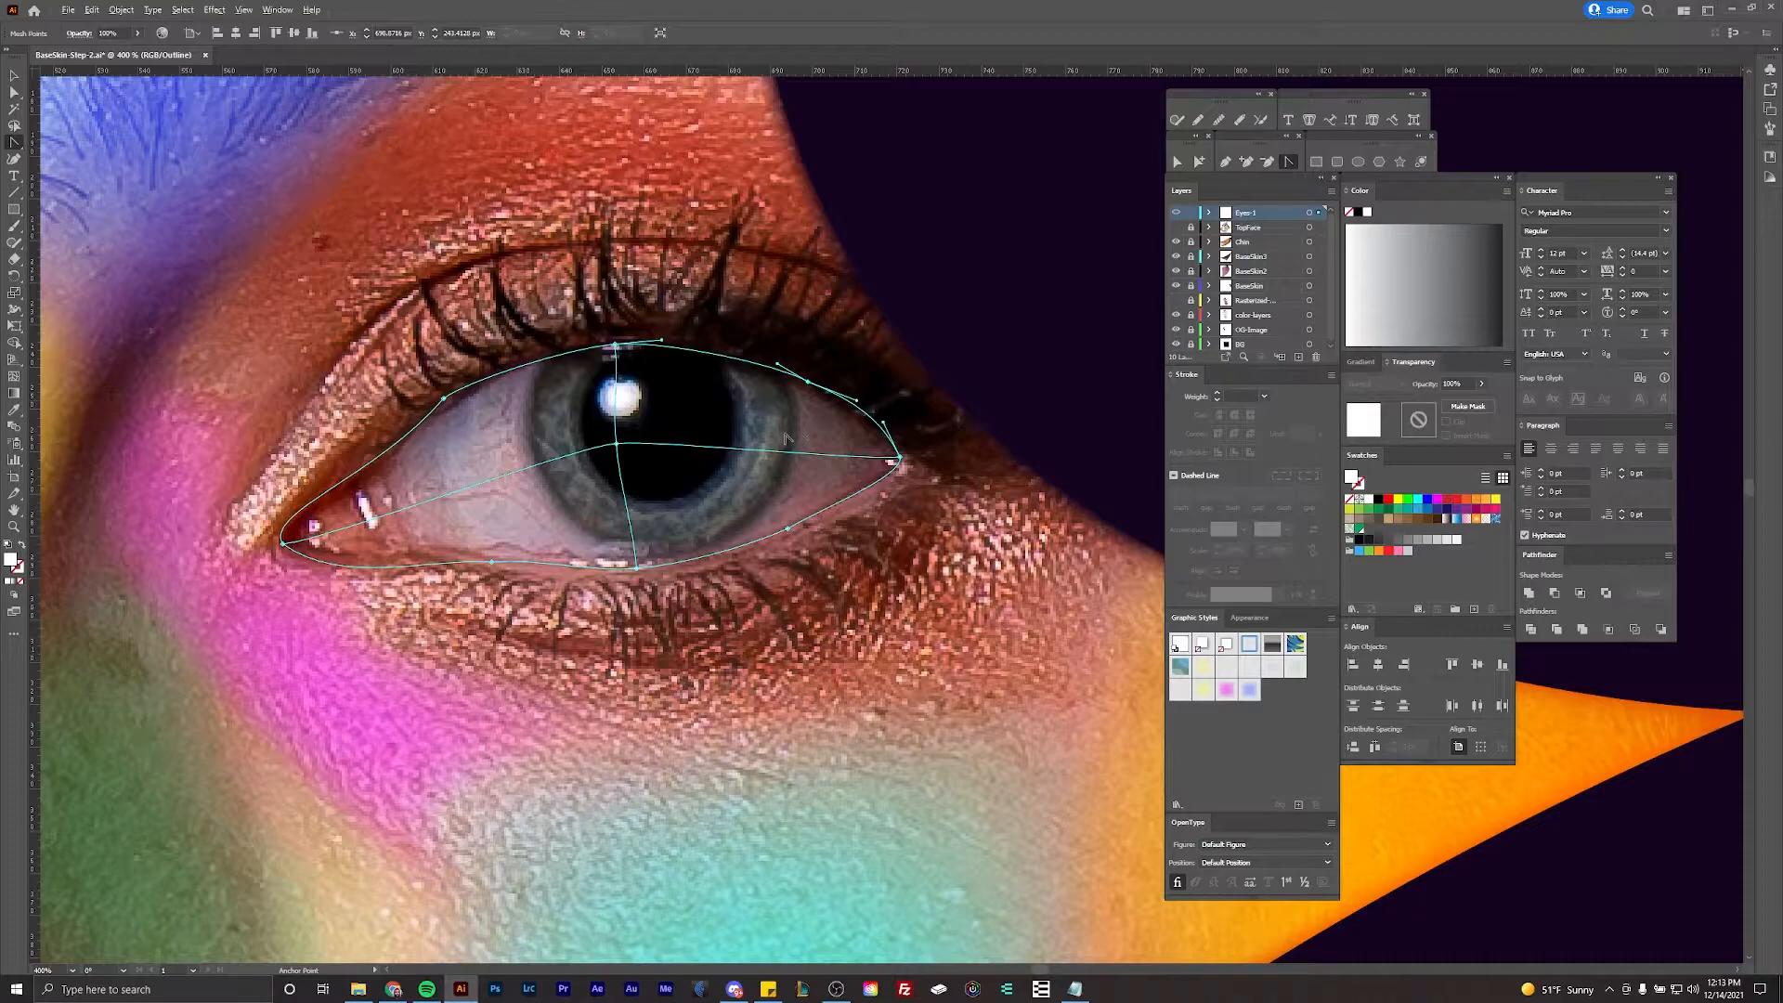
scroll(773, 461, "down", 1)
scroll(657, 409, "down", 1)
key("v")
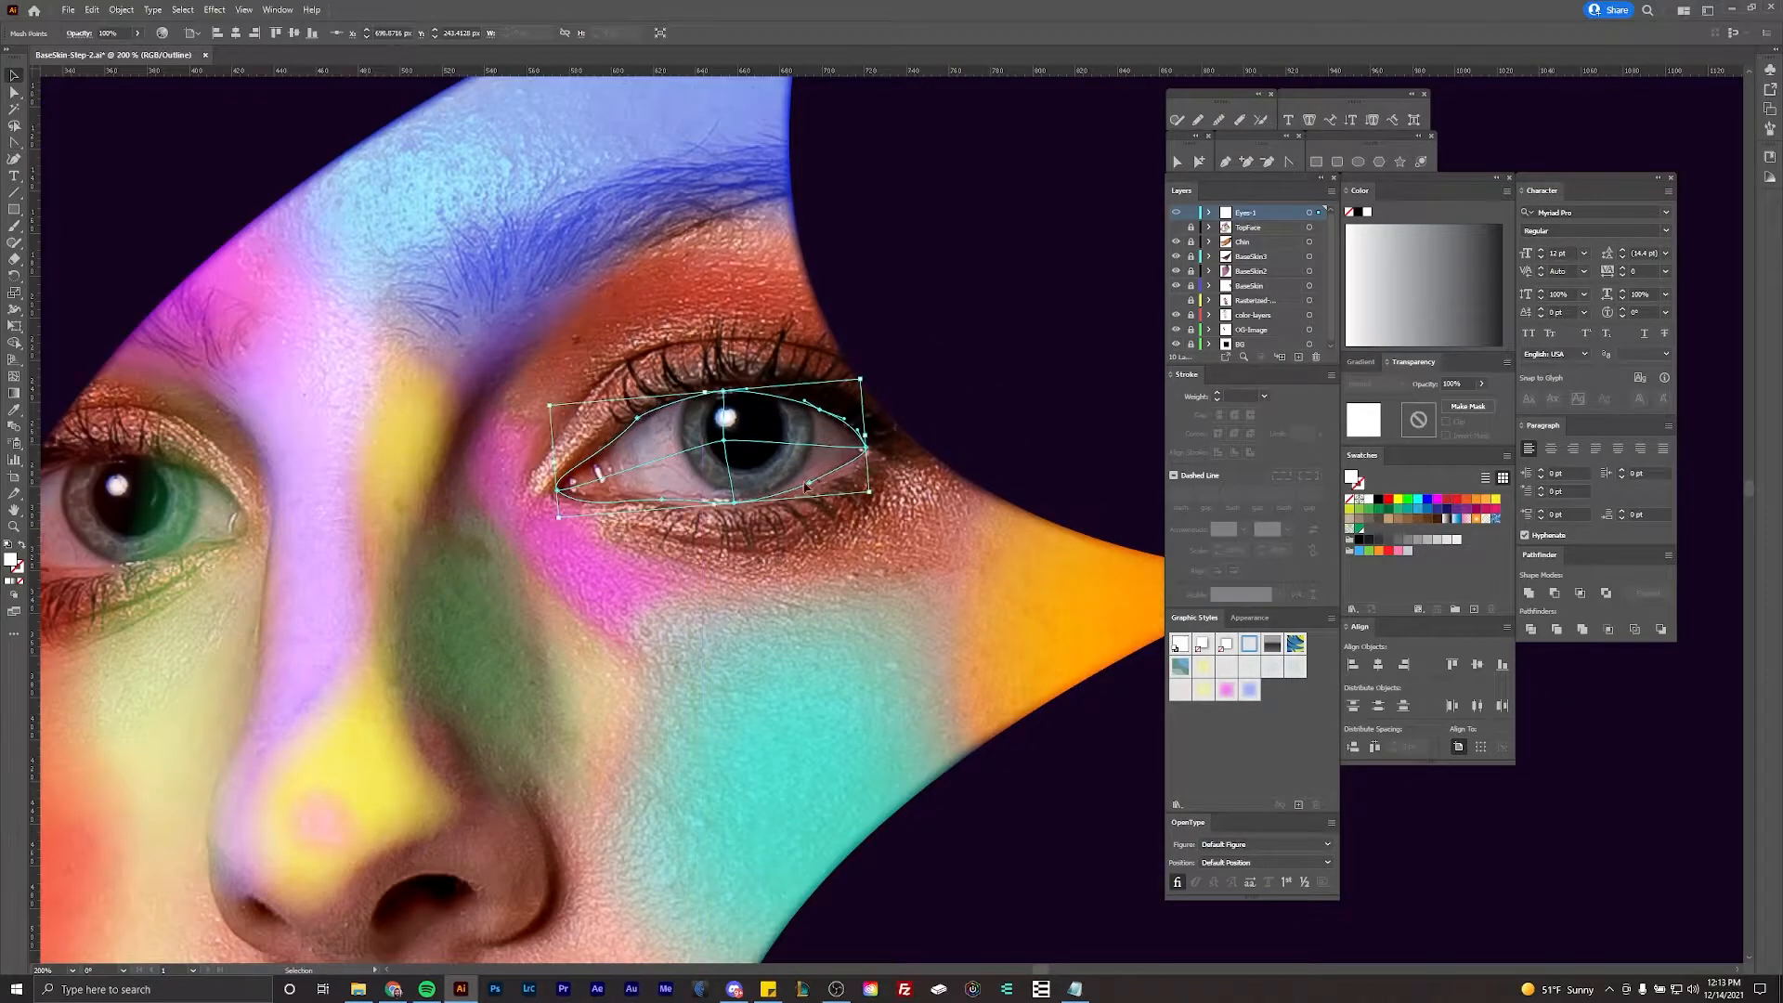
key("ctrl+shift+a")
scroll(676, 376, "up", 1)
left_click(675, 376)
scroll(691, 437, "down", 1)
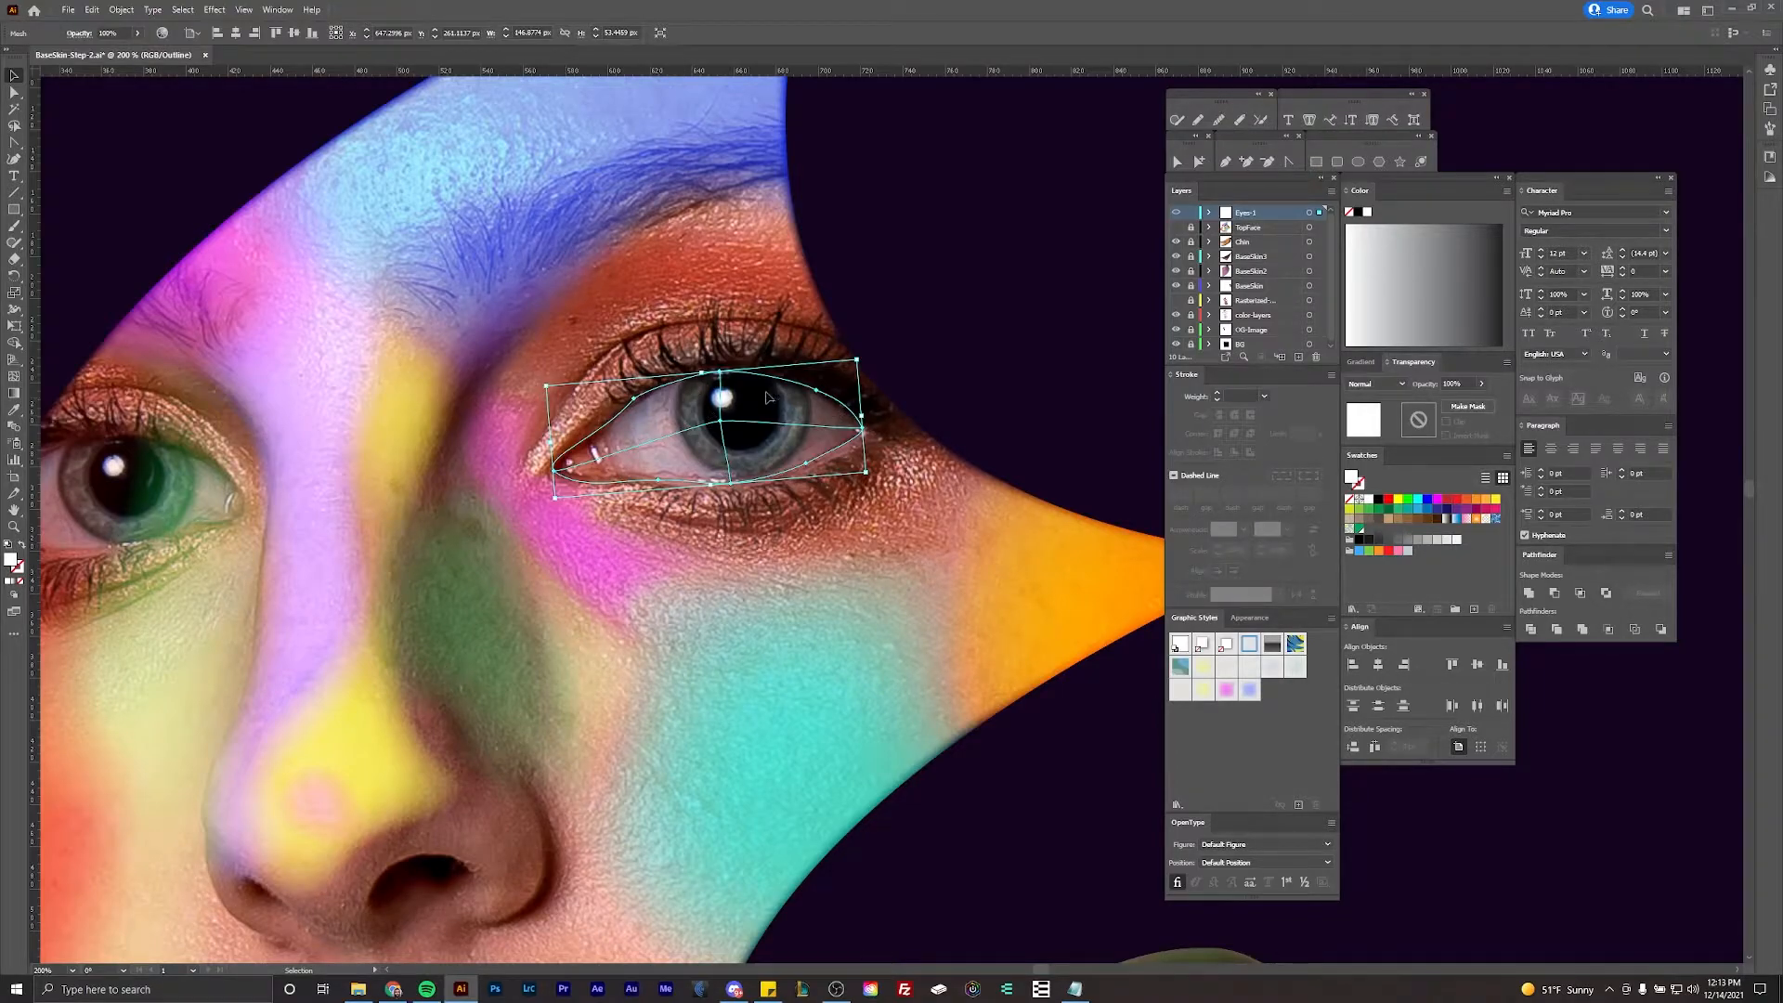
Step: Add a vertical mesh line across the inner white of the eye and shift its ends along the upper and lower eyelids
left_click(21, 378)
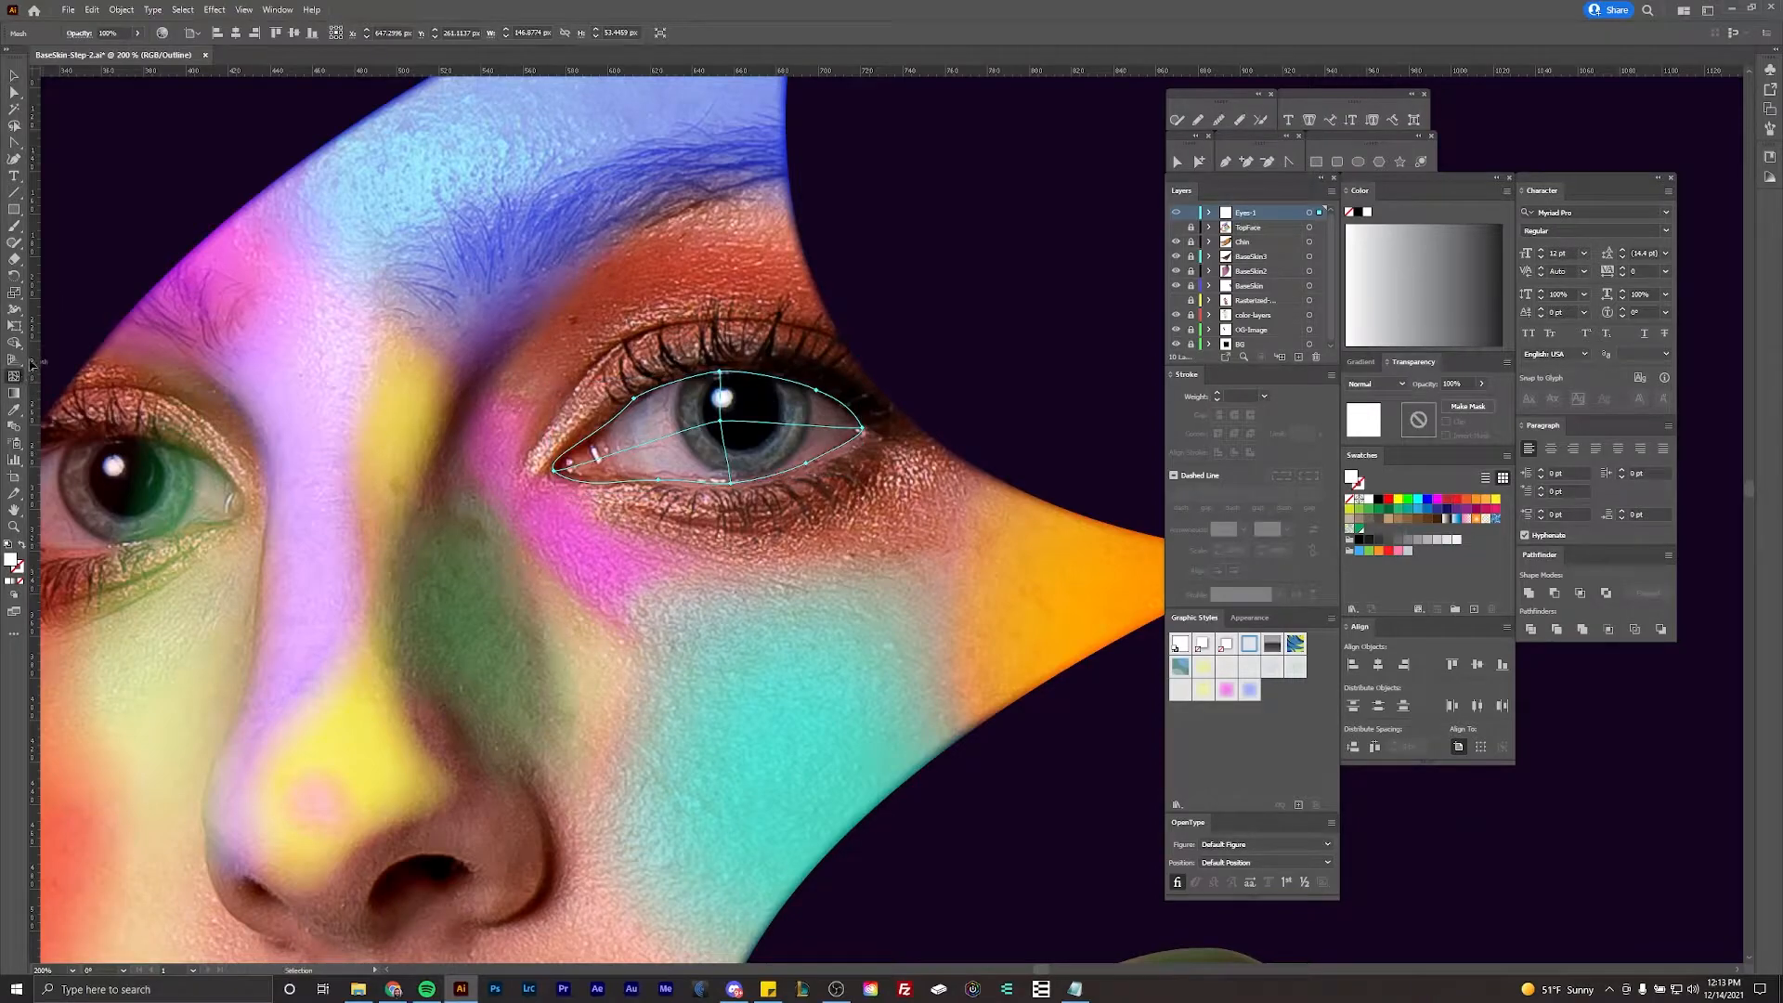
scroll(652, 445, "up", 2)
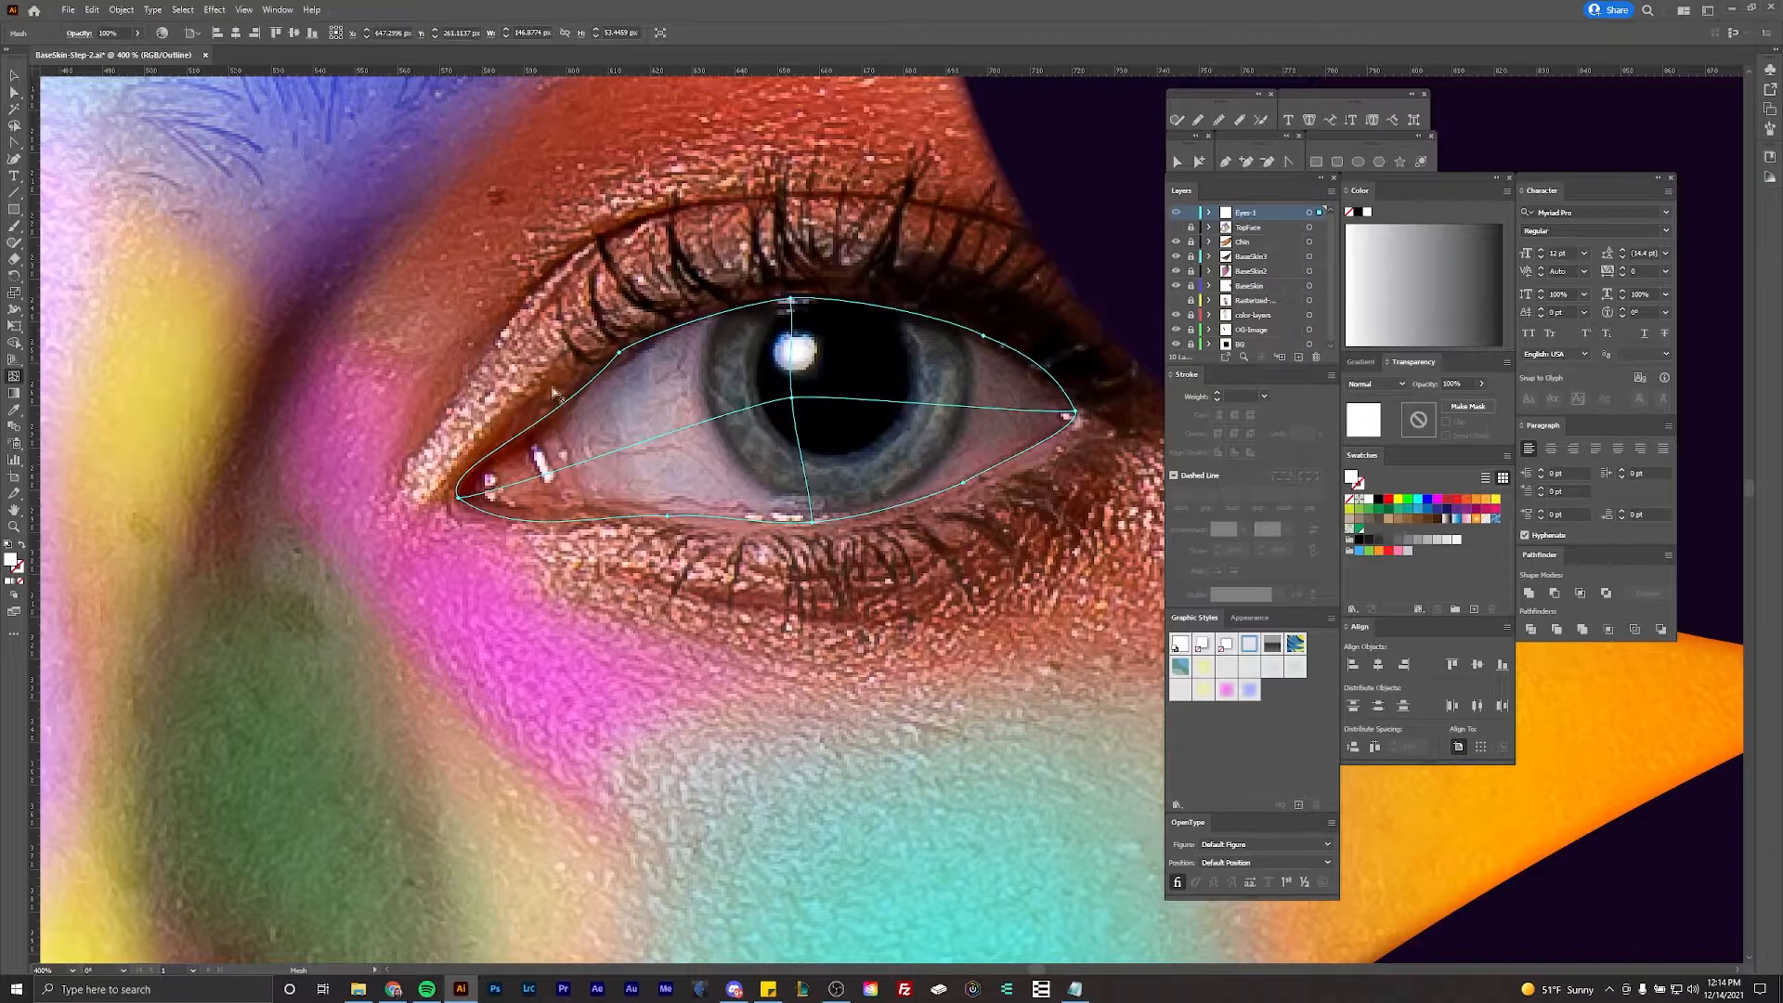
left_click(633, 450)
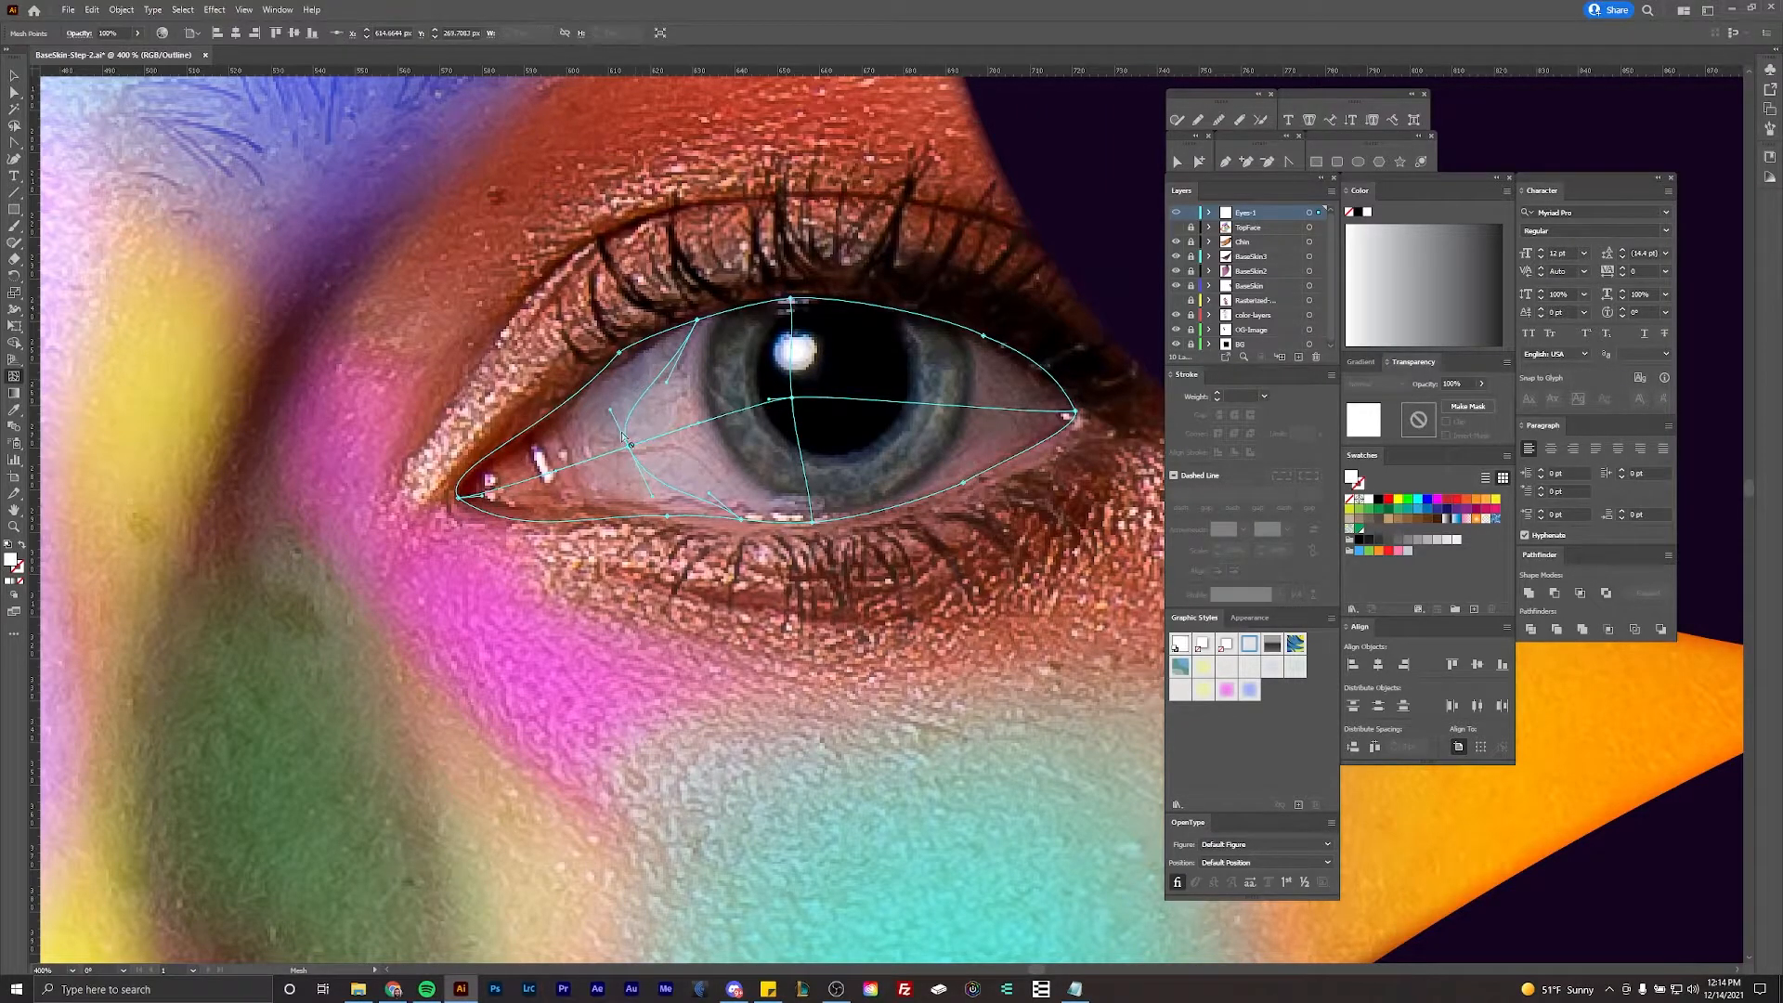
key("a")
left_click_drag(696, 320, 672, 326)
scroll(640, 392, "up", 1)
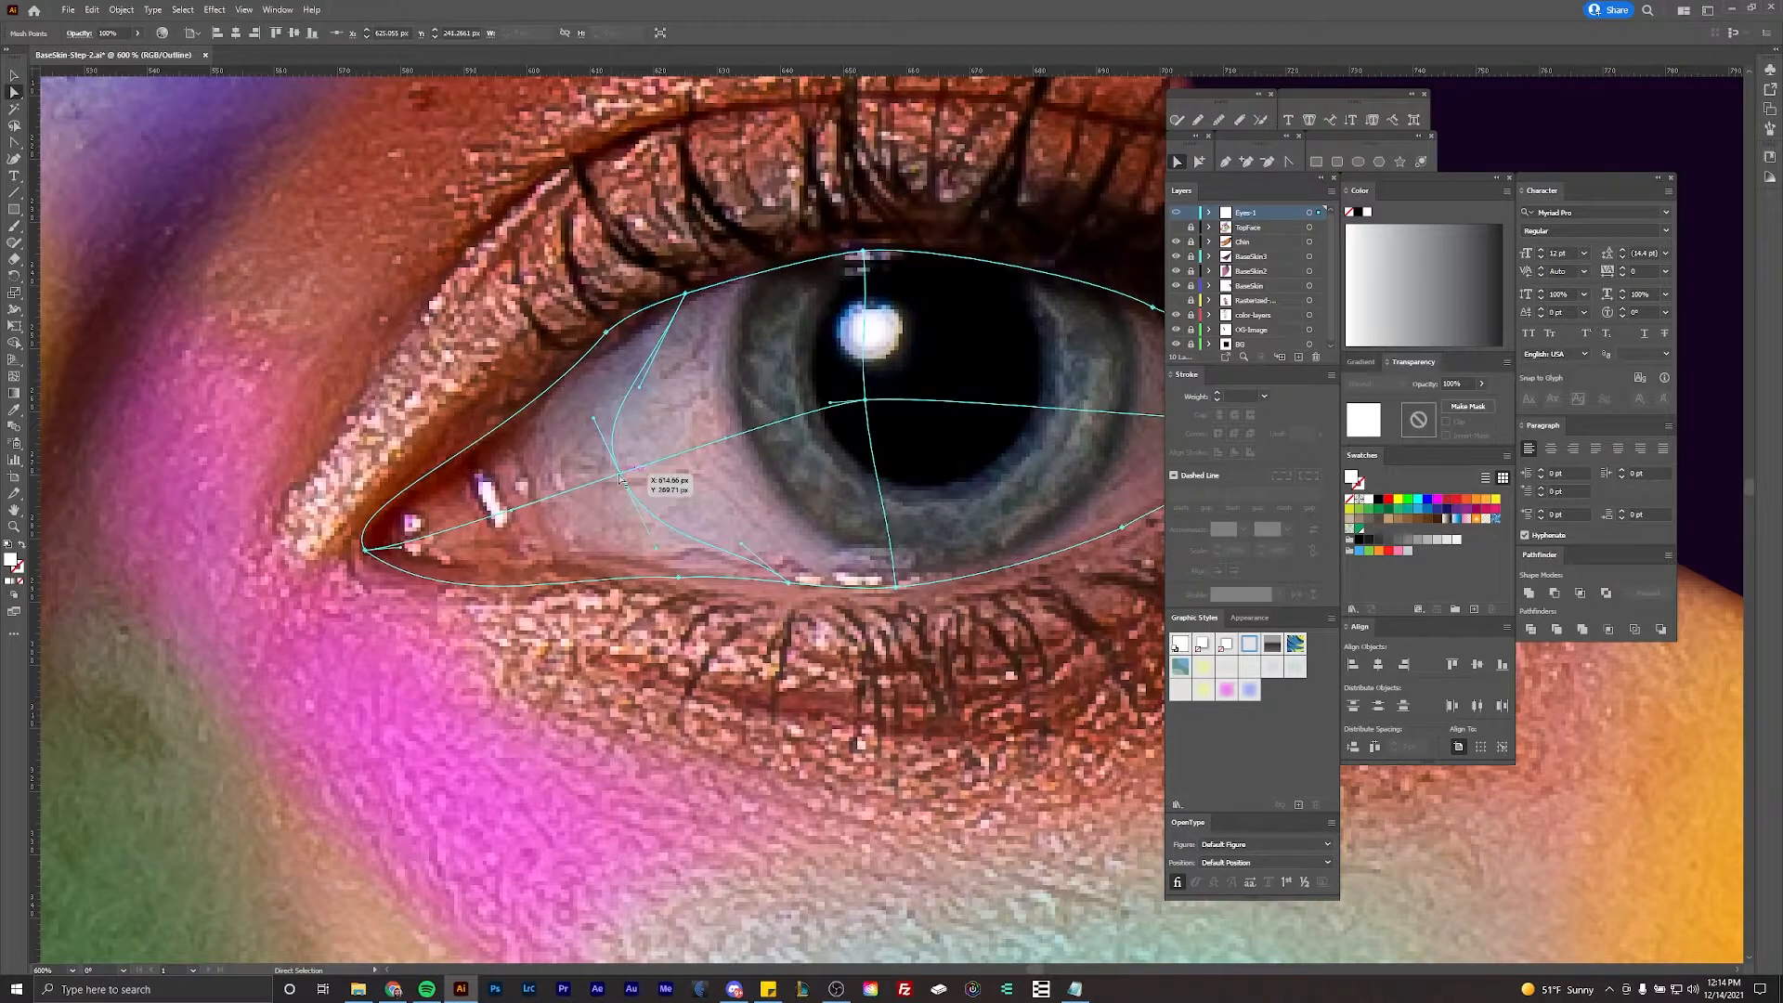
left_click(788, 585)
left_click_drag(789, 584, 477, 587)
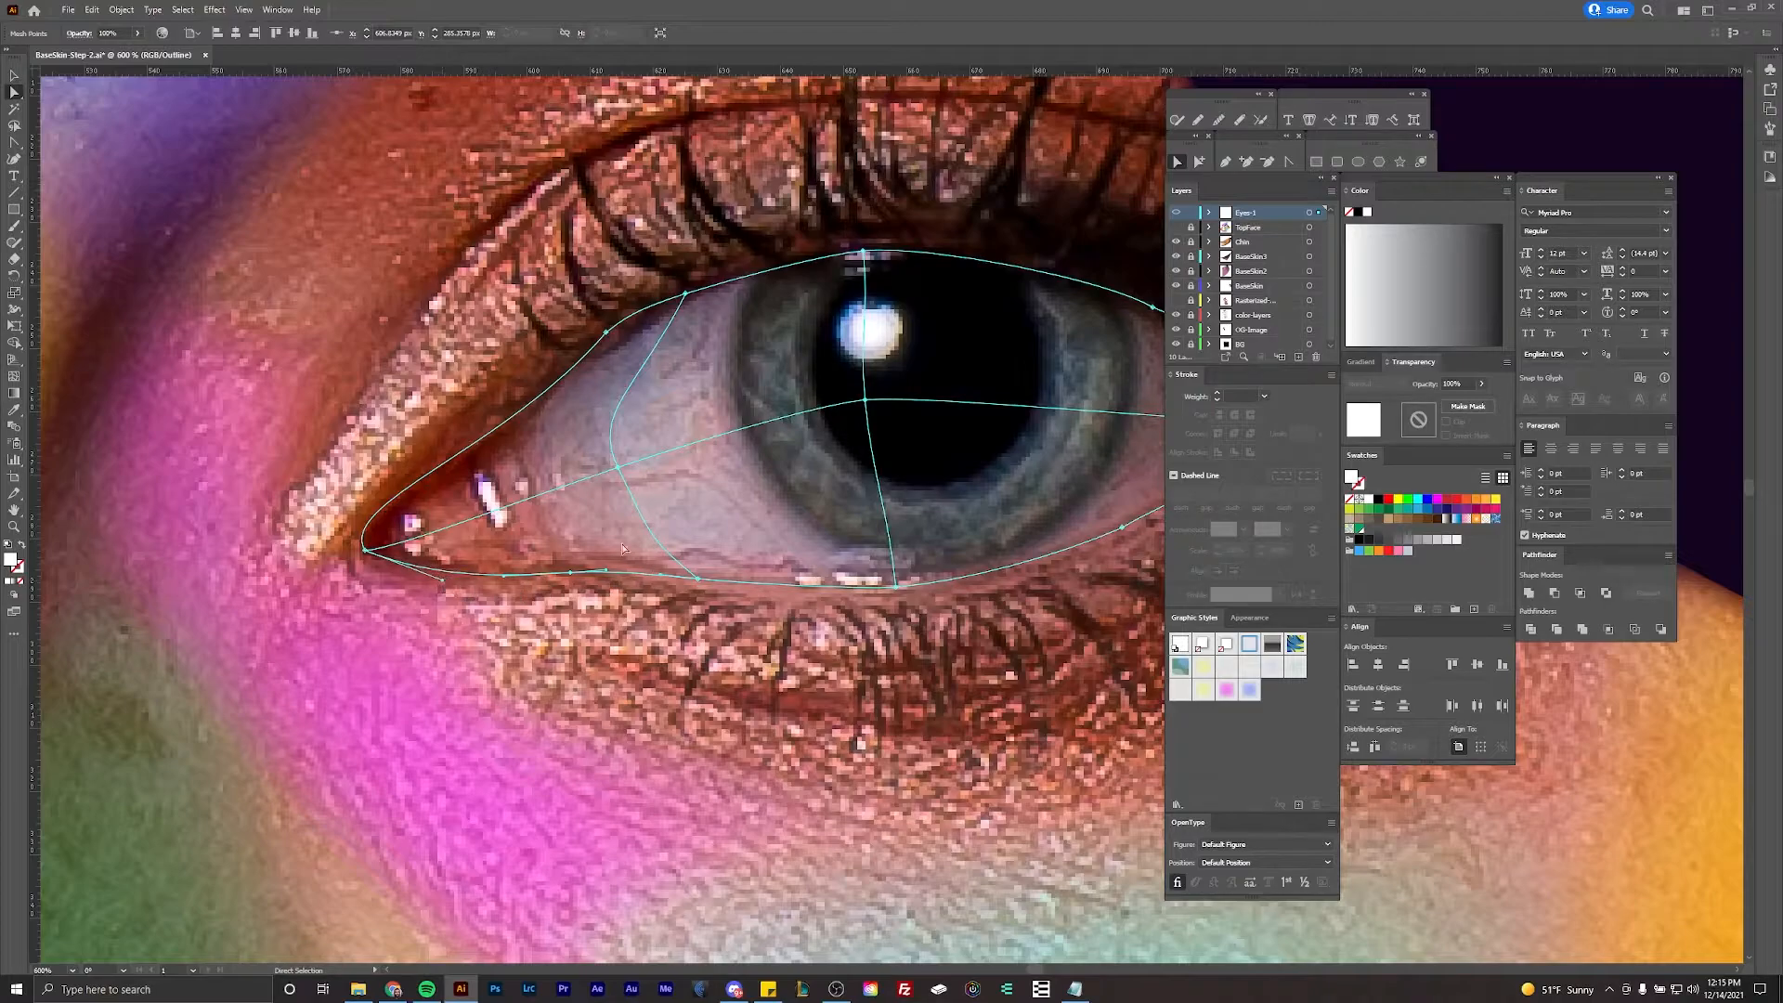
Step: Move the new mesh line's upper end and the neighbouring upper eyelid point toward the inner corner, curving the line parallel to the iris
scroll(603, 552, "right", 1)
scroll(588, 554, "up", 1)
scroll(647, 599, "left", 1)
scroll(647, 599, "up", 1)
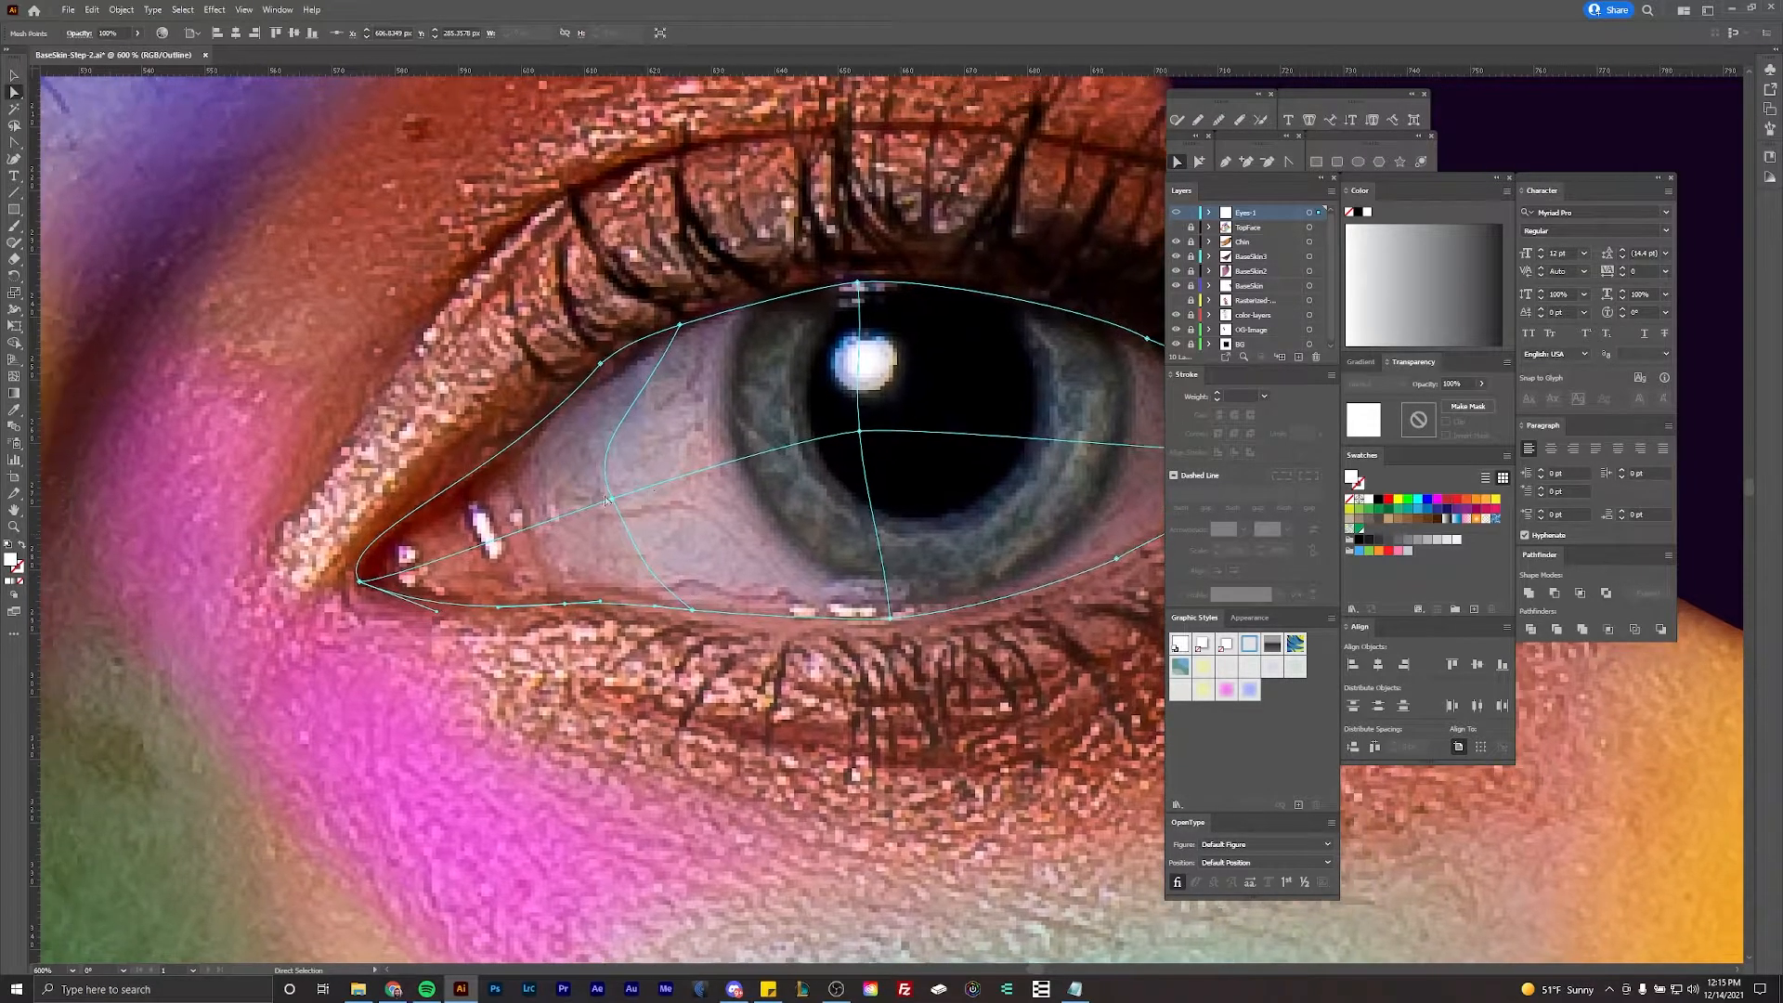
left_click(587, 480)
left_click_drag(586, 443, 438, 499)
left_click_drag(679, 324, 662, 336)
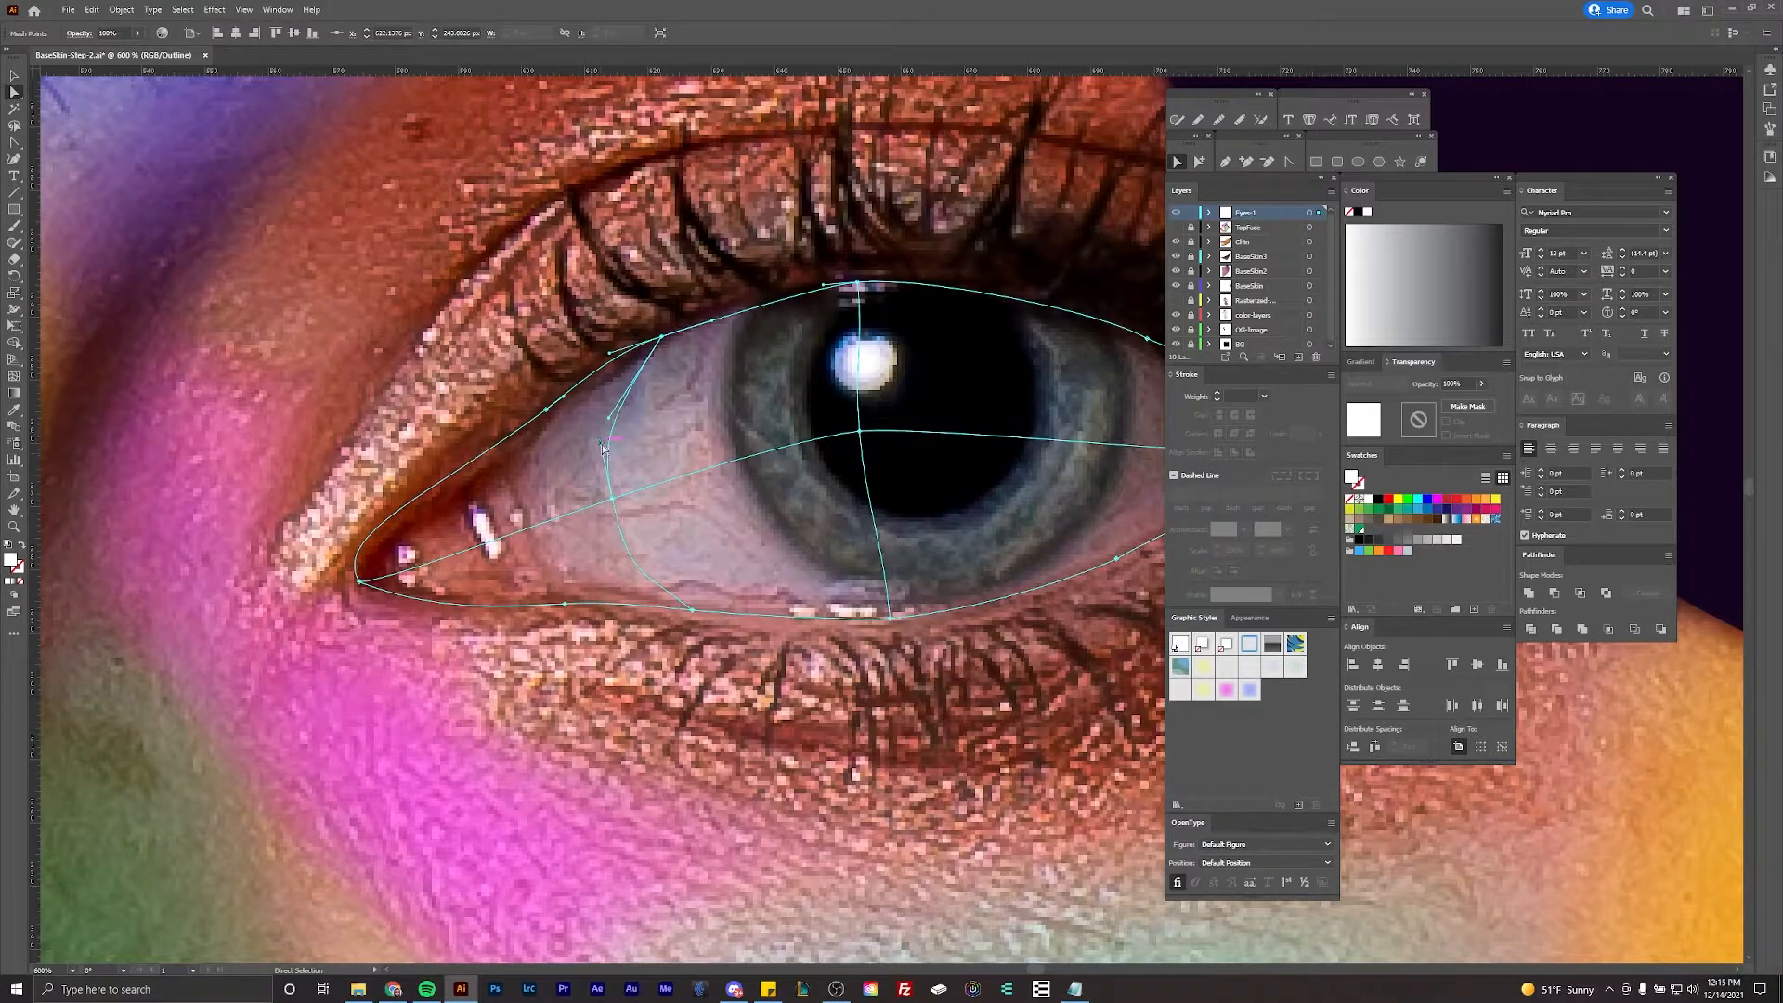
scroll(641, 557, "down", 1)
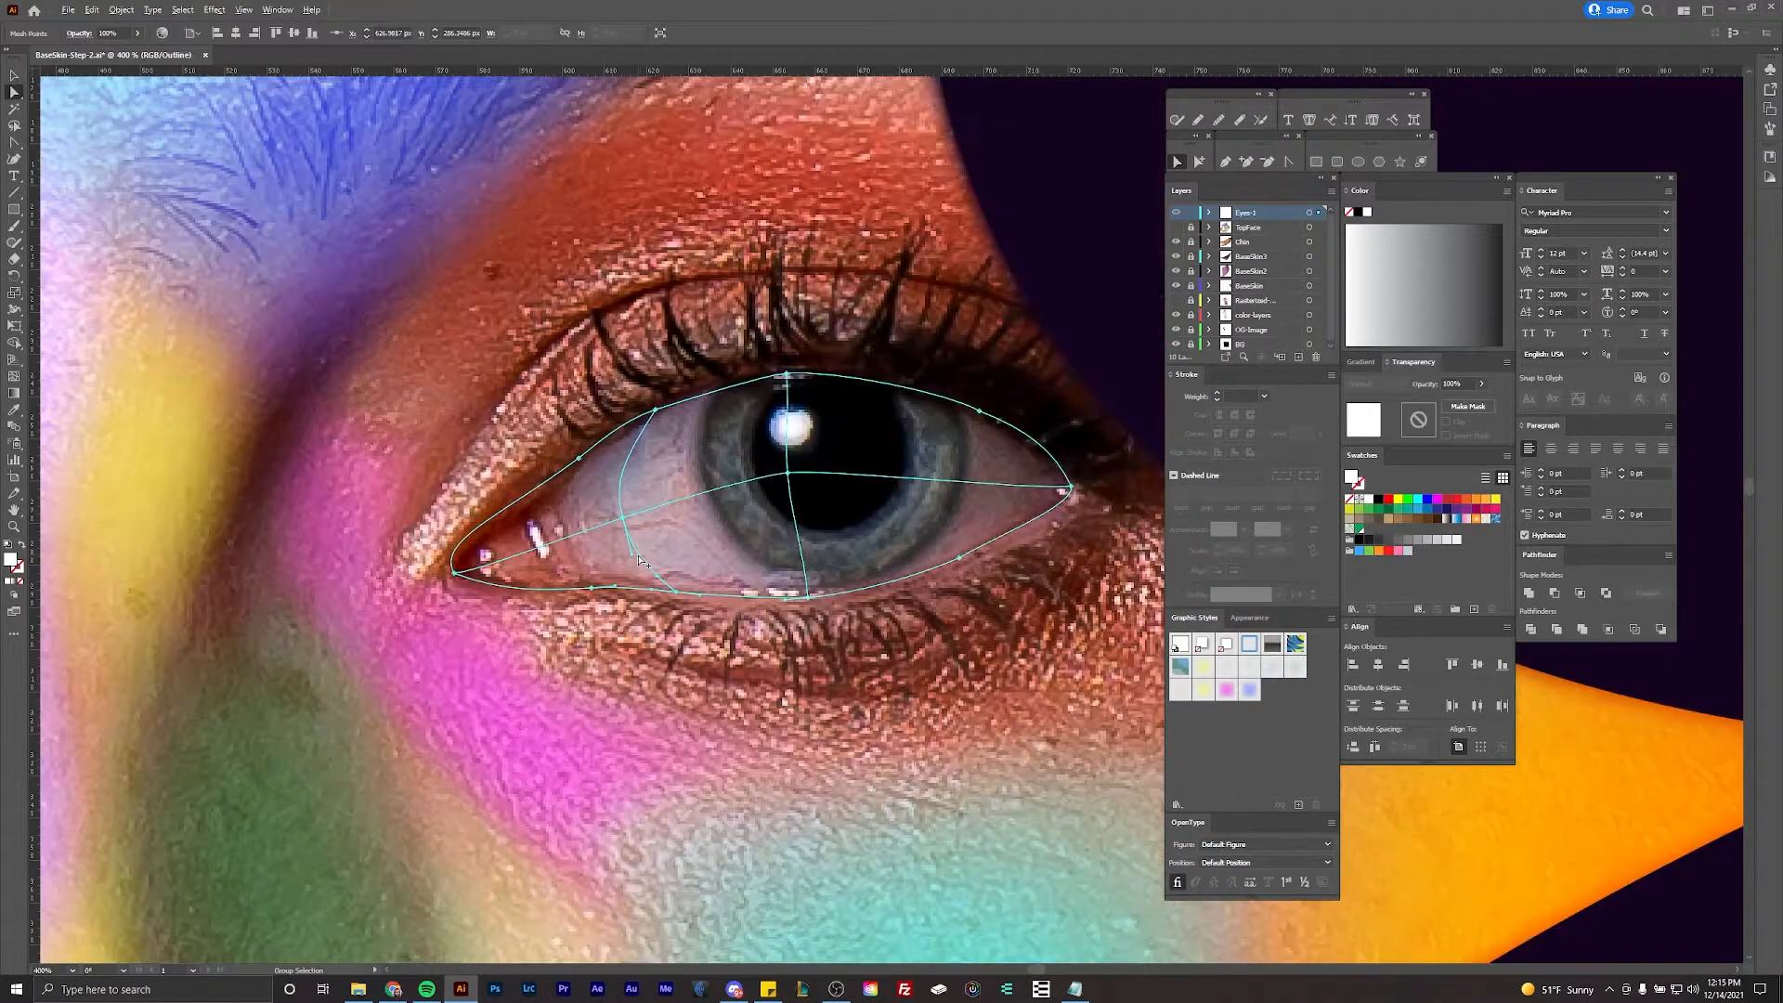
left_click_drag(639, 527, 676, 550)
Step: Add a second curved mesh line on the inner side of the first and slide its upper eyelid points toward the inner corner
key("u")
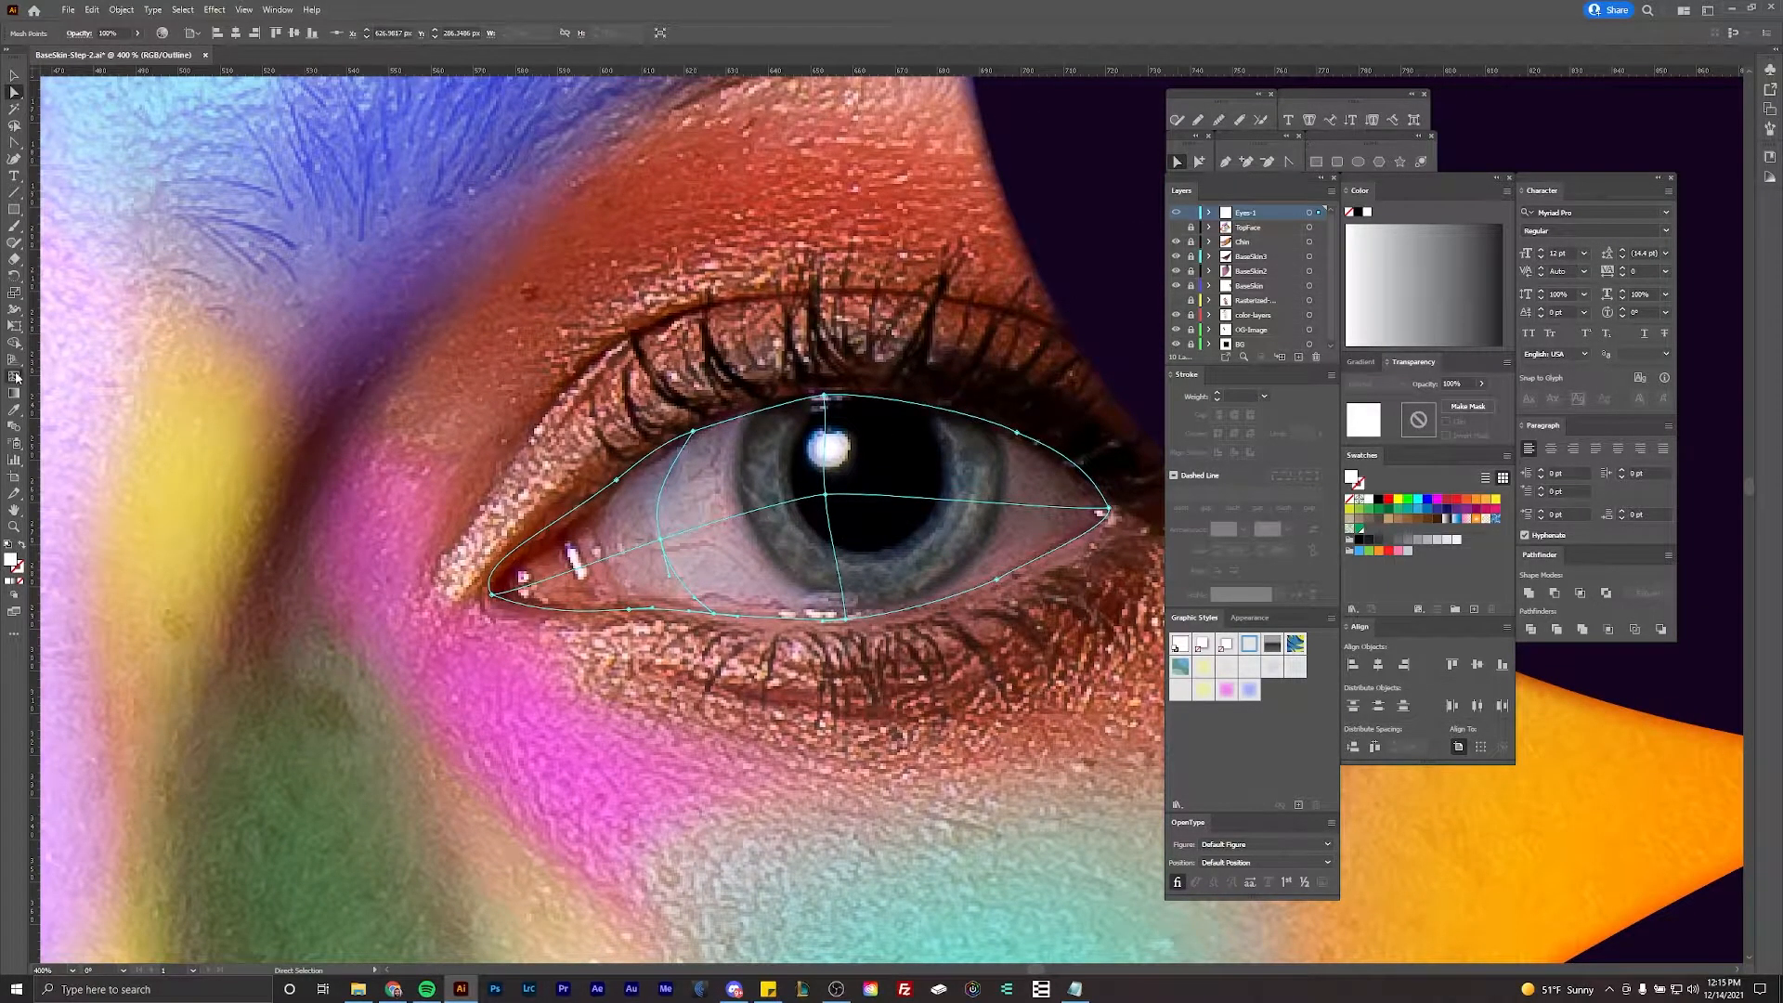
scroll(666, 440, "up", 1)
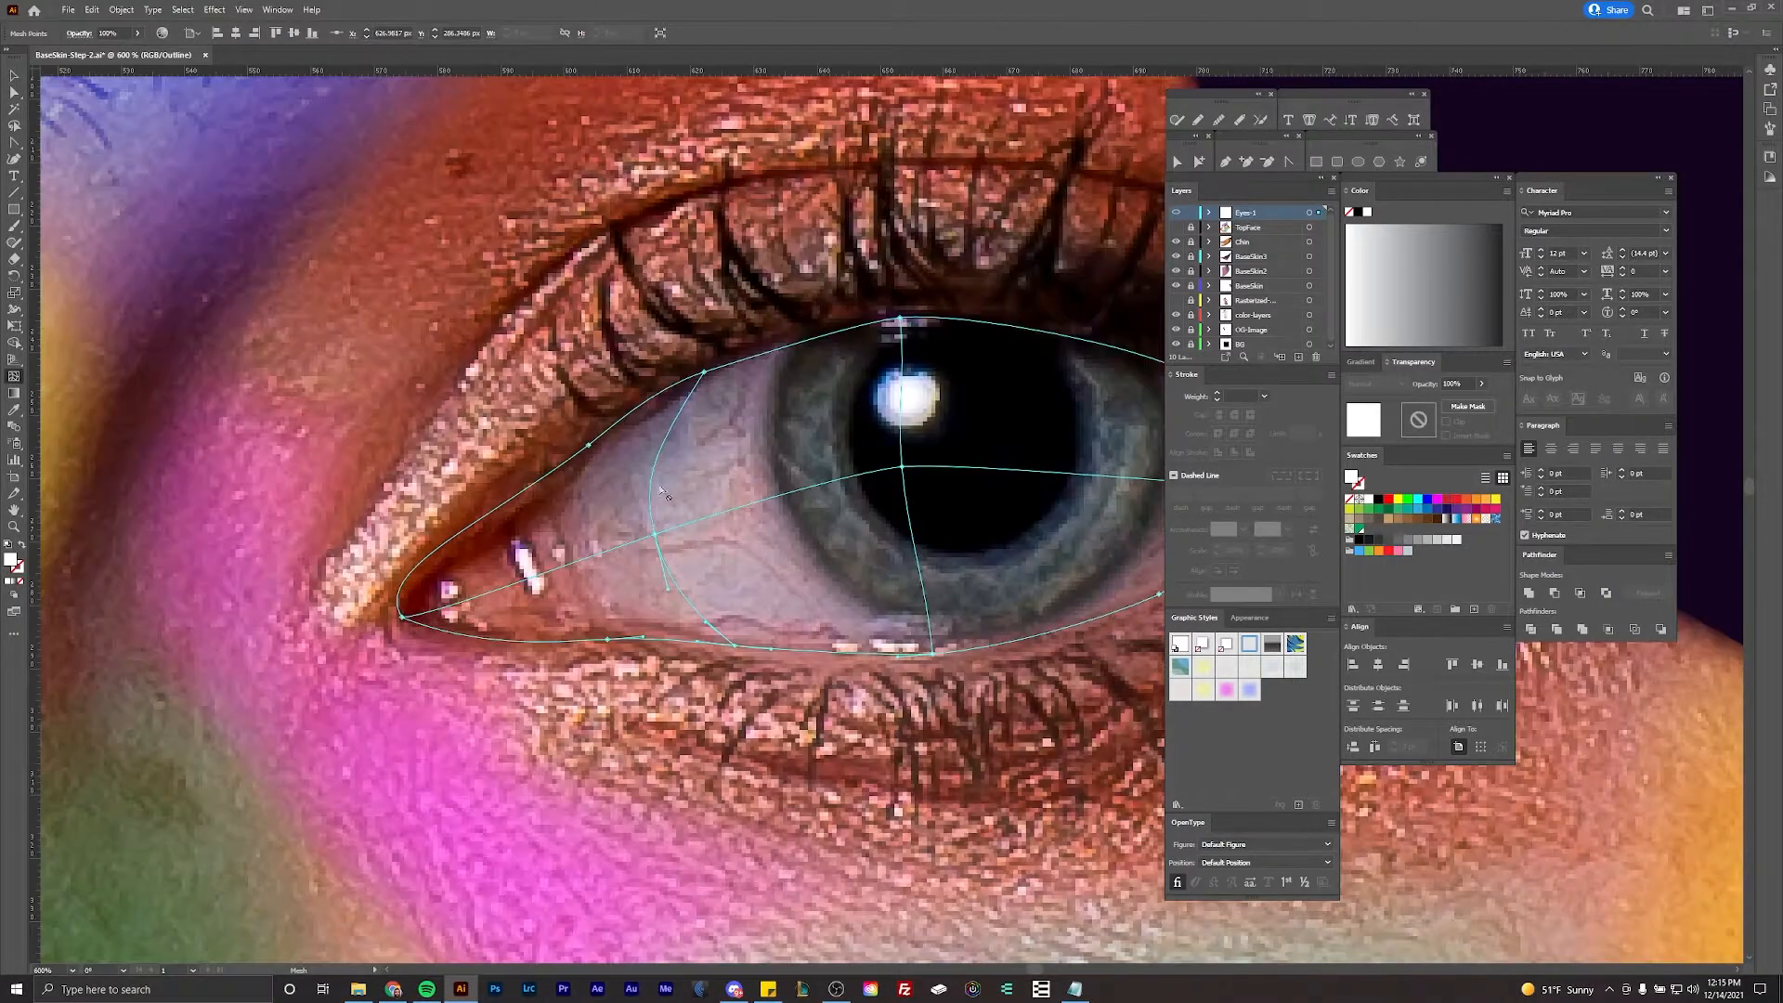
scroll(665, 483, "down", 1)
scroll(652, 488, "up", 1)
scroll(653, 487, "down", 1)
scroll(653, 488, "up", 1)
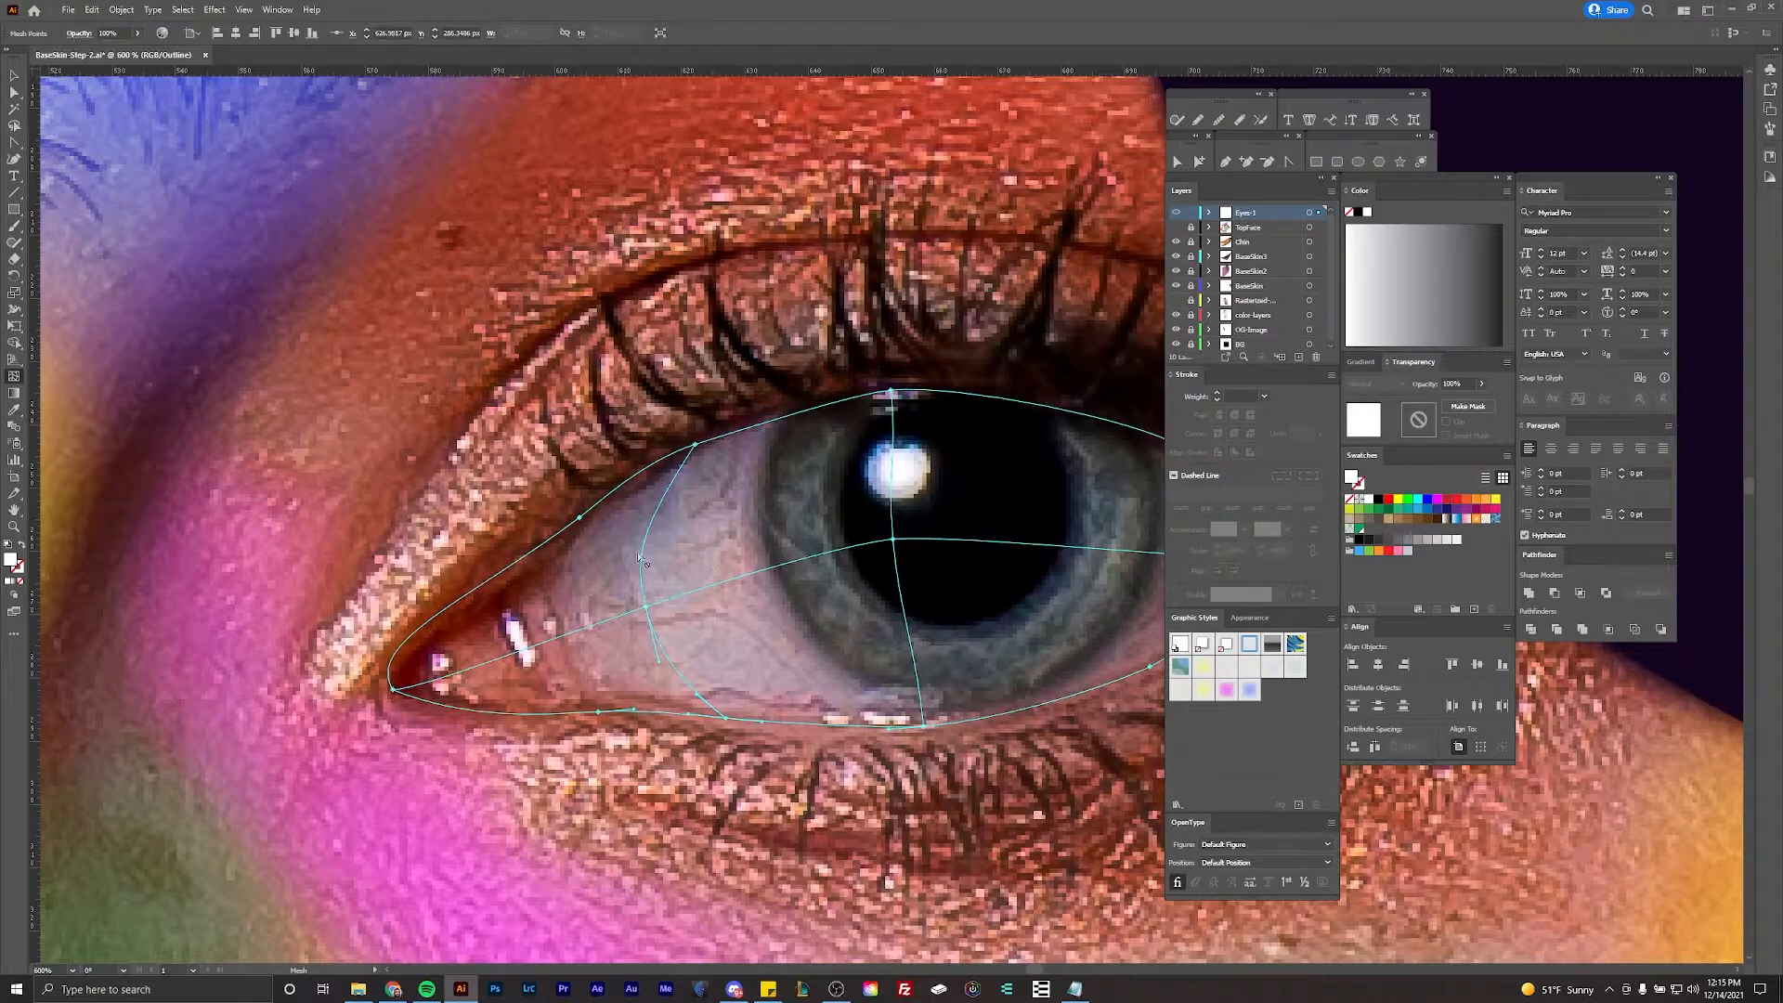
left_click(601, 620)
key("a")
left_click_drag(670, 457, 618, 475)
scroll(668, 464, "up", 1)
left_click_drag(651, 568, 689, 497)
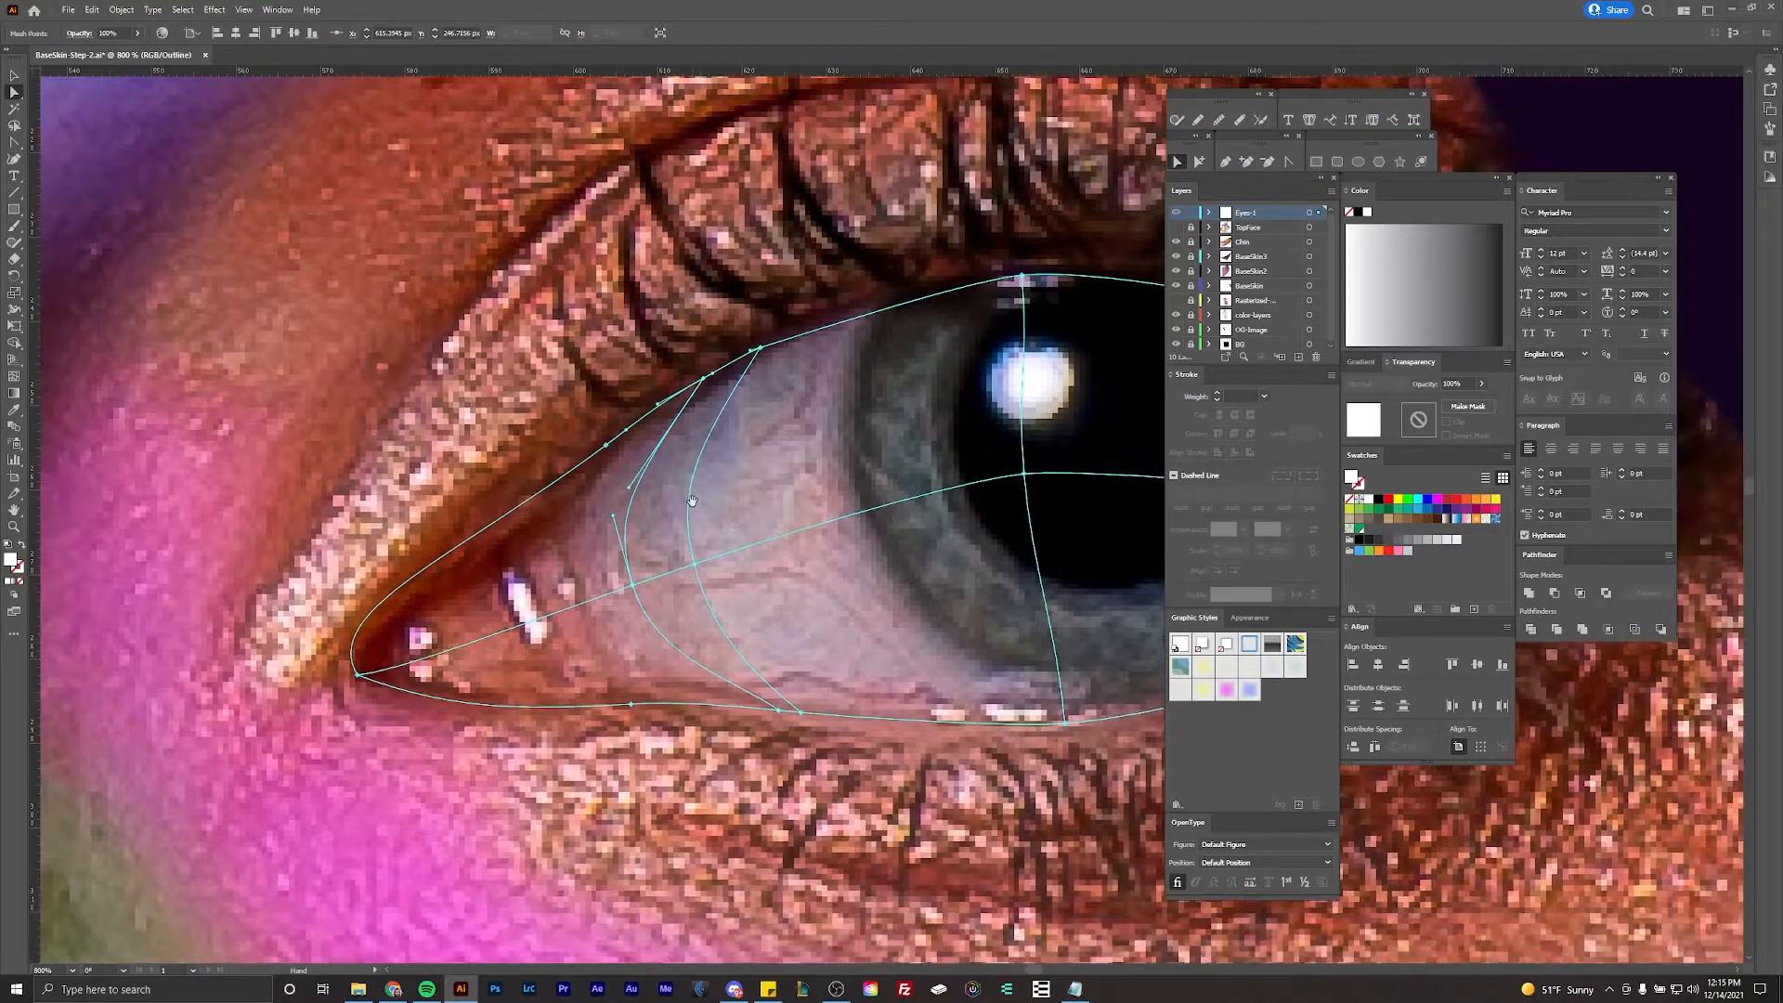
Step: Add a third mesh line where the eye white meets the tear duct and fit its points and handles to the eyelids
left_click(14, 376)
left_click(585, 606)
key("a")
left_click_drag(606, 449, 544, 501)
left_click_drag(679, 390, 636, 426)
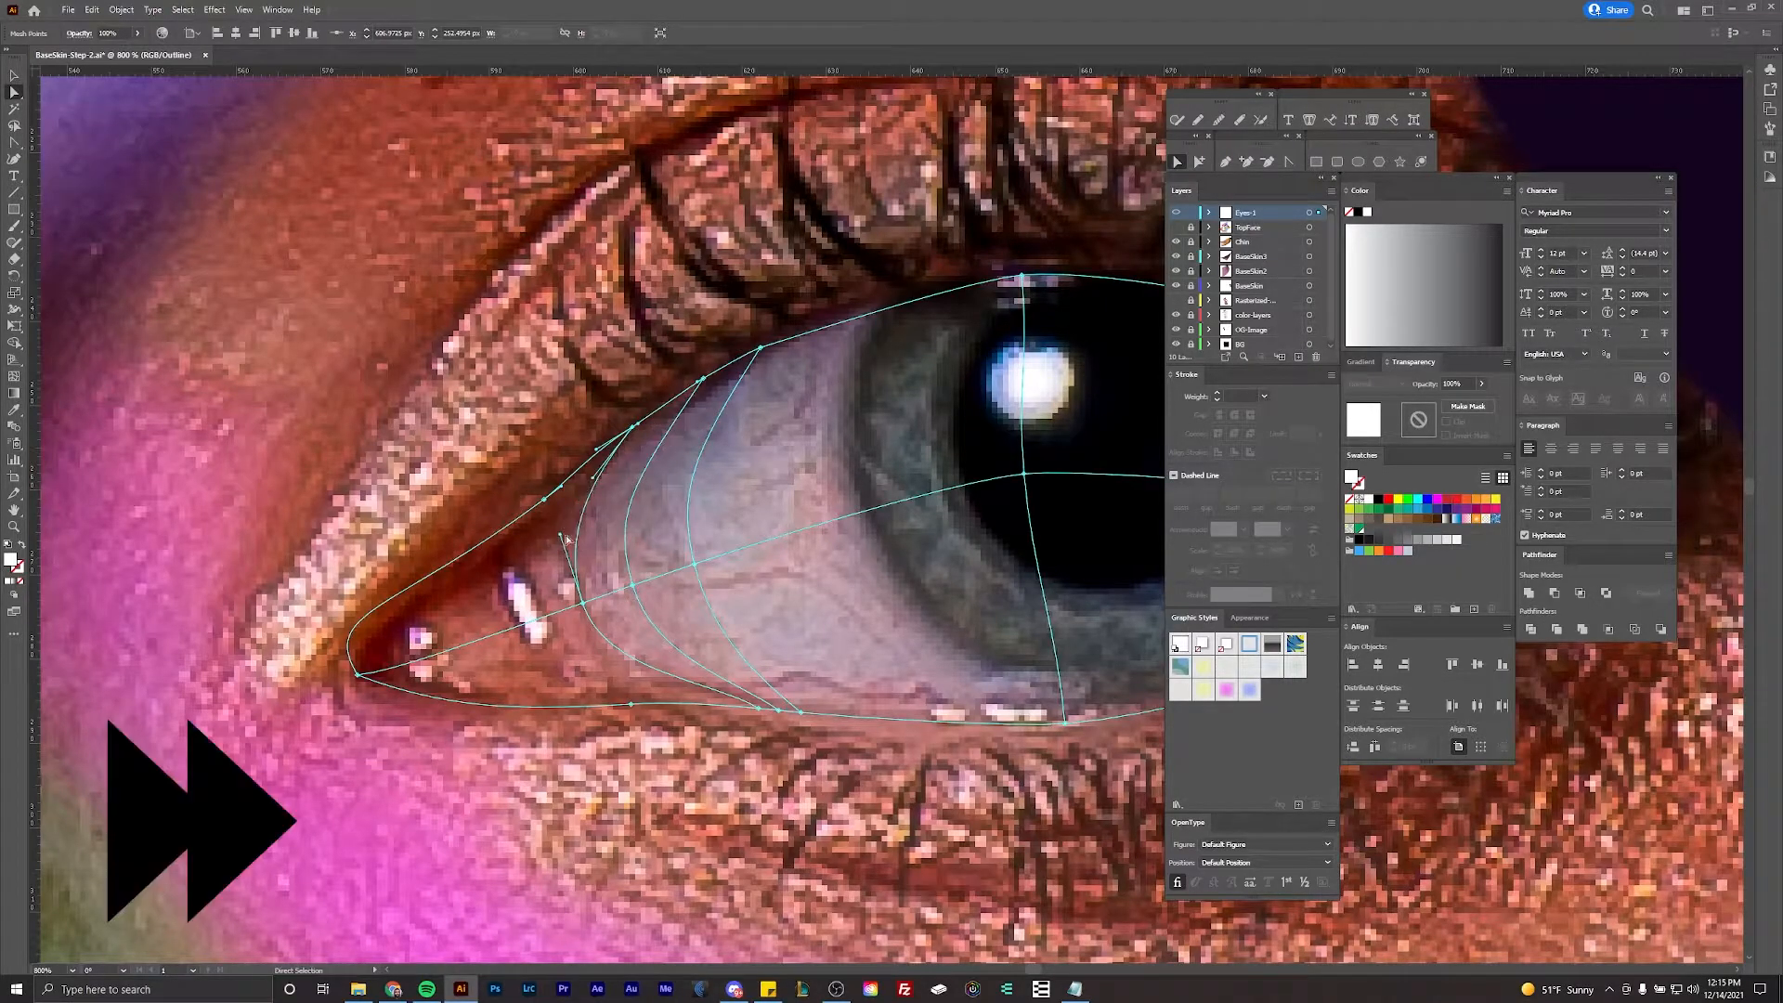
left_click_drag(761, 721, 719, 689)
left_click(559, 469)
scroll(719, 562, "down", 1)
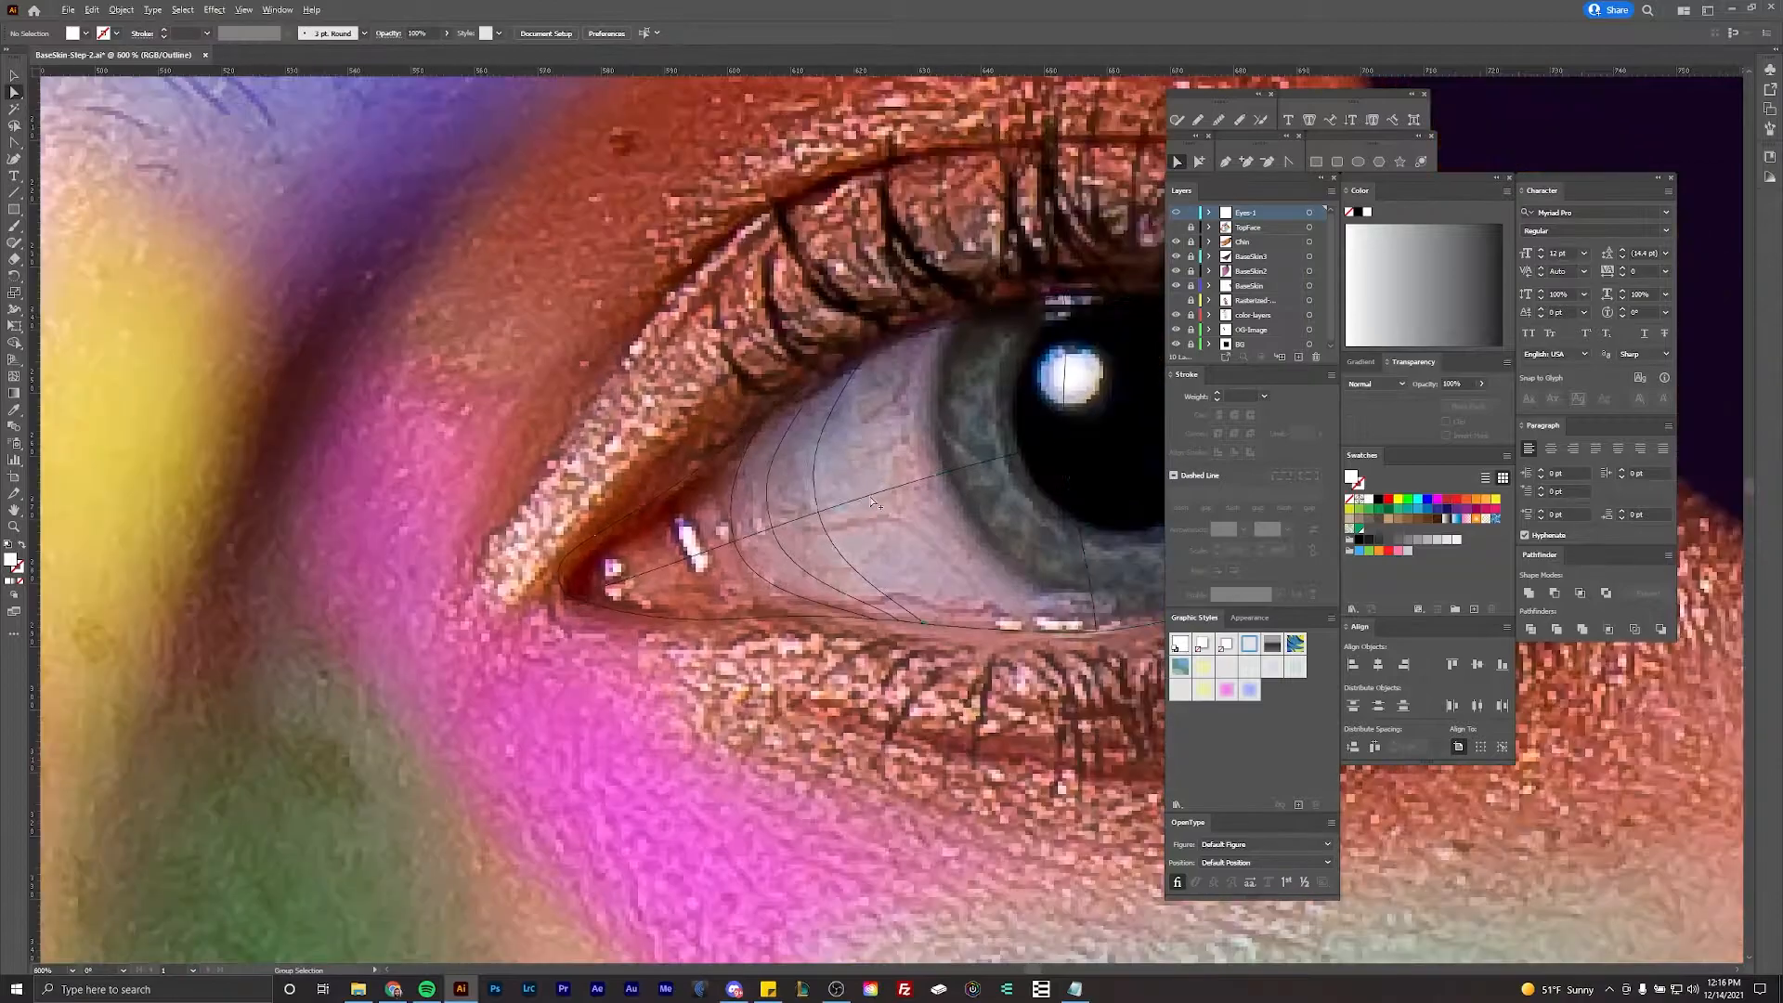
Step: Add another mesh line through the eye white along the iris's inner edge and adjust its centre point
key("v")
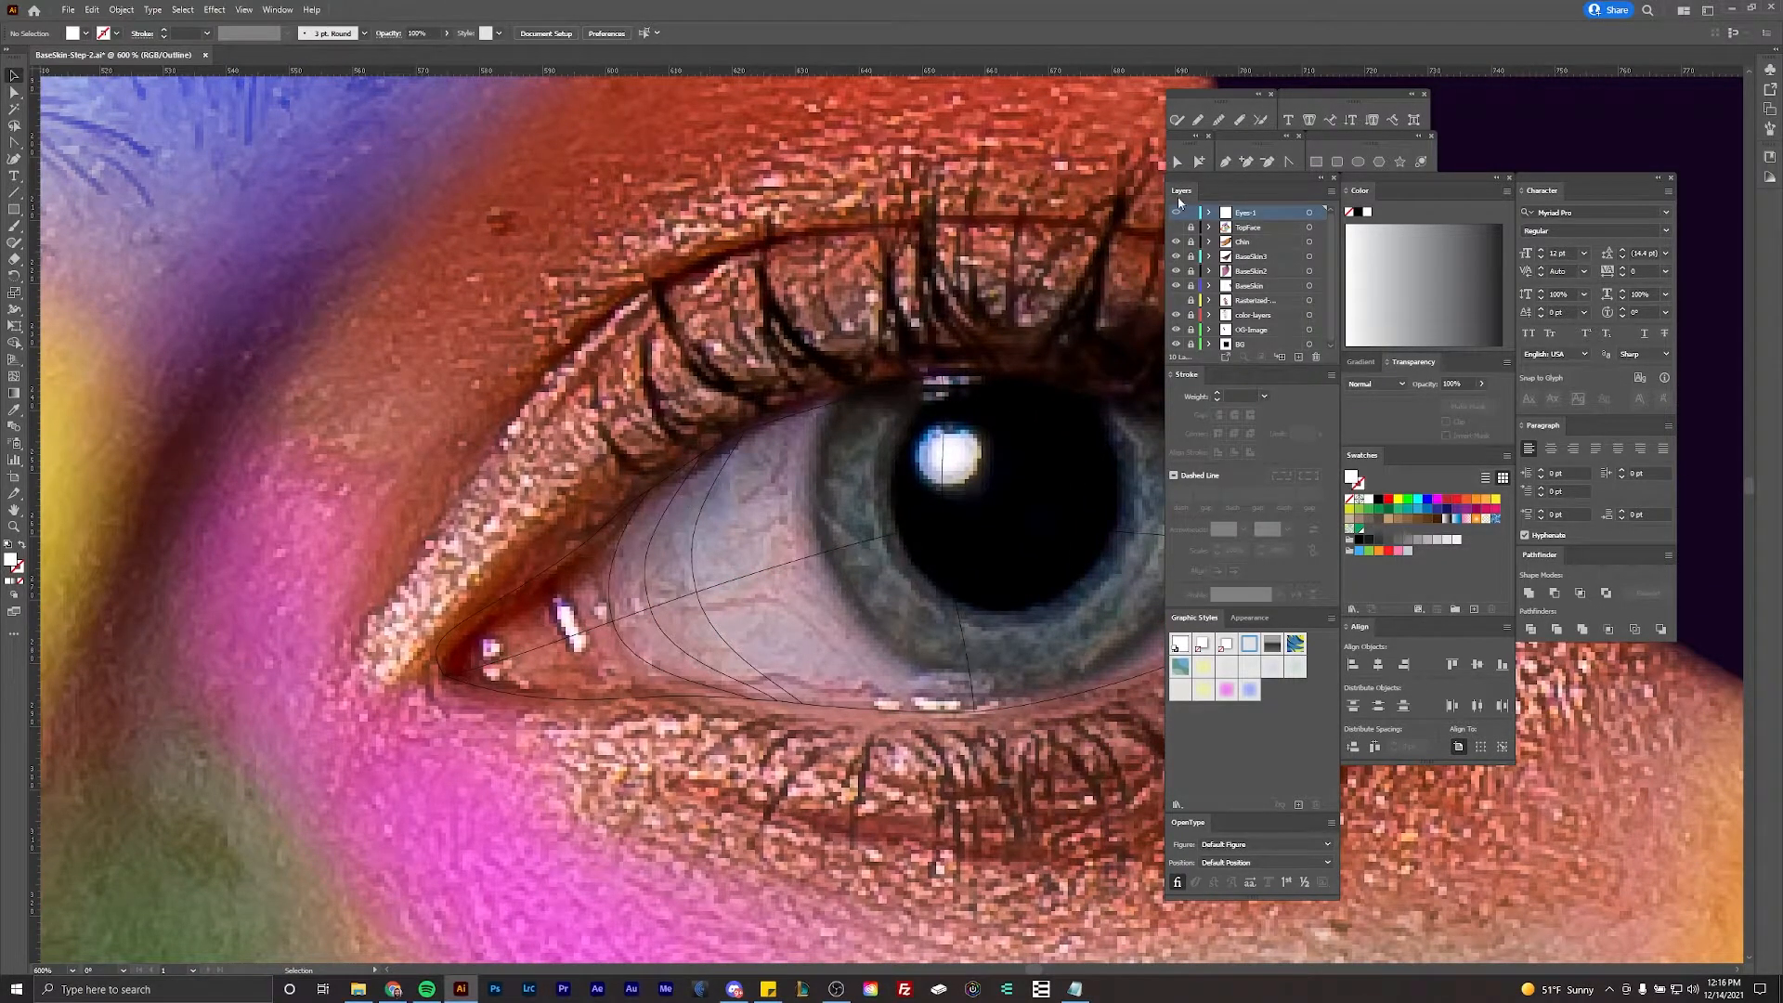
left_click(15, 377)
left_click(773, 572)
left_click(769, 569)
key("a")
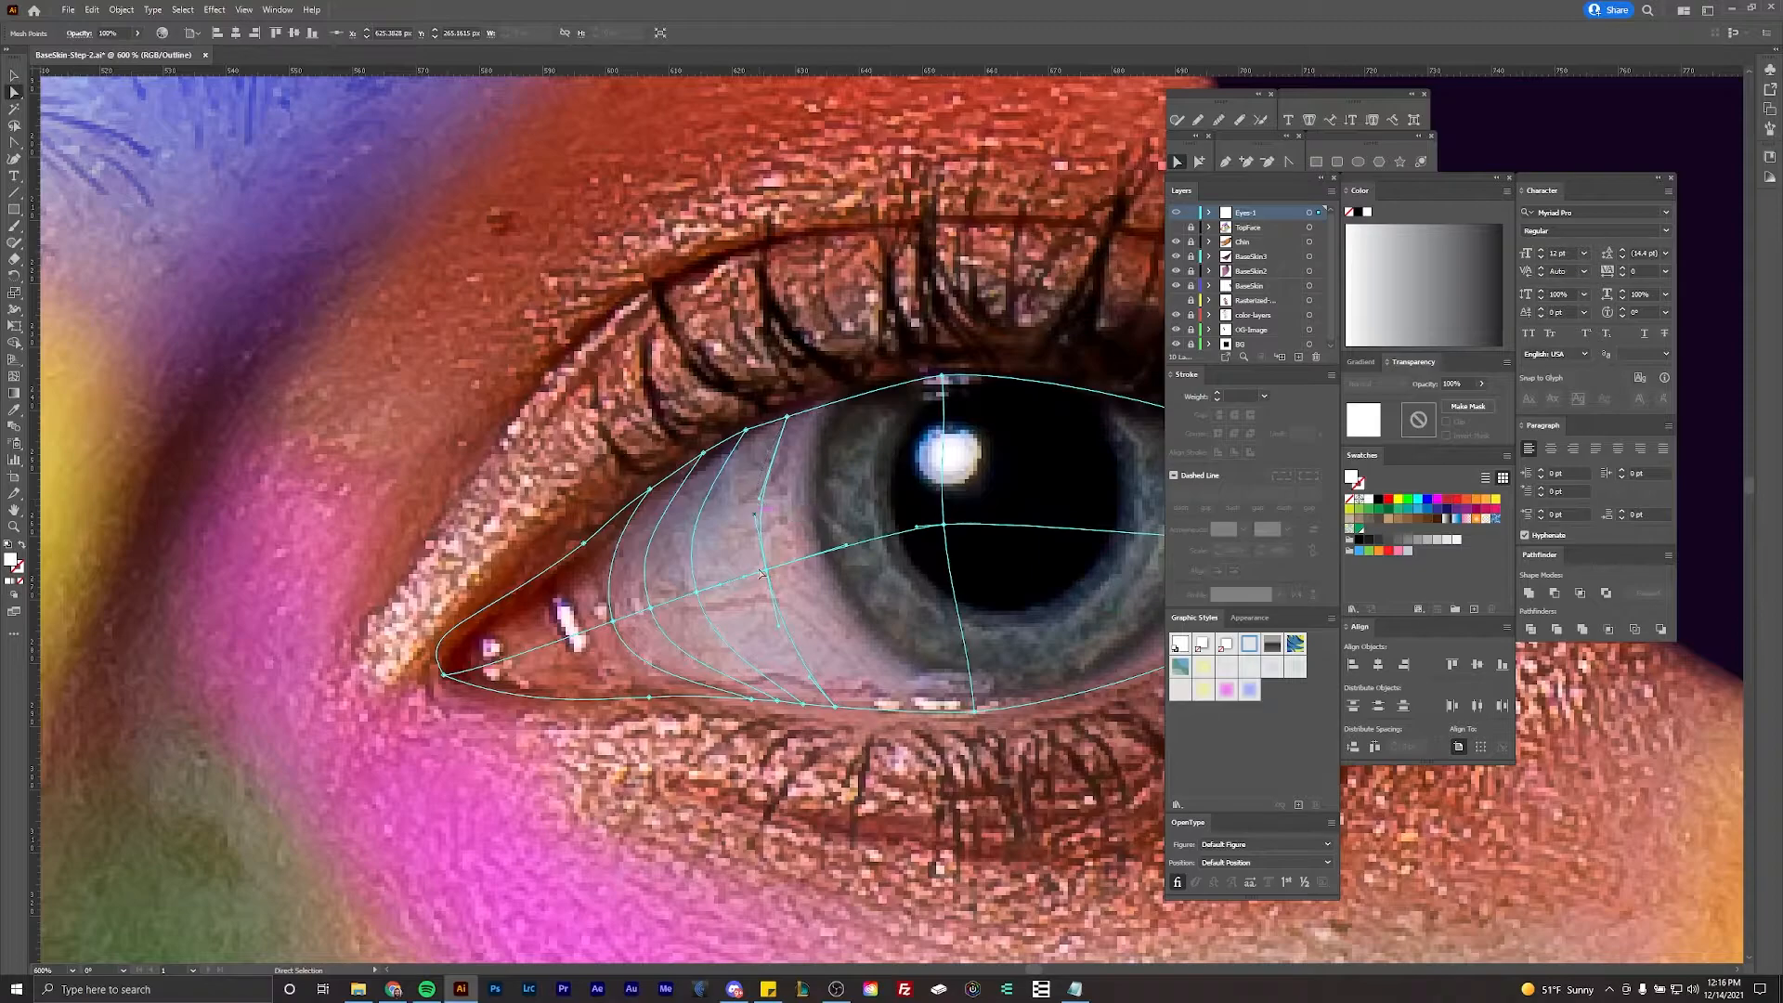
left_click_drag(767, 575, 774, 573)
left_click(848, 460)
left_click_drag(937, 389, 856, 392)
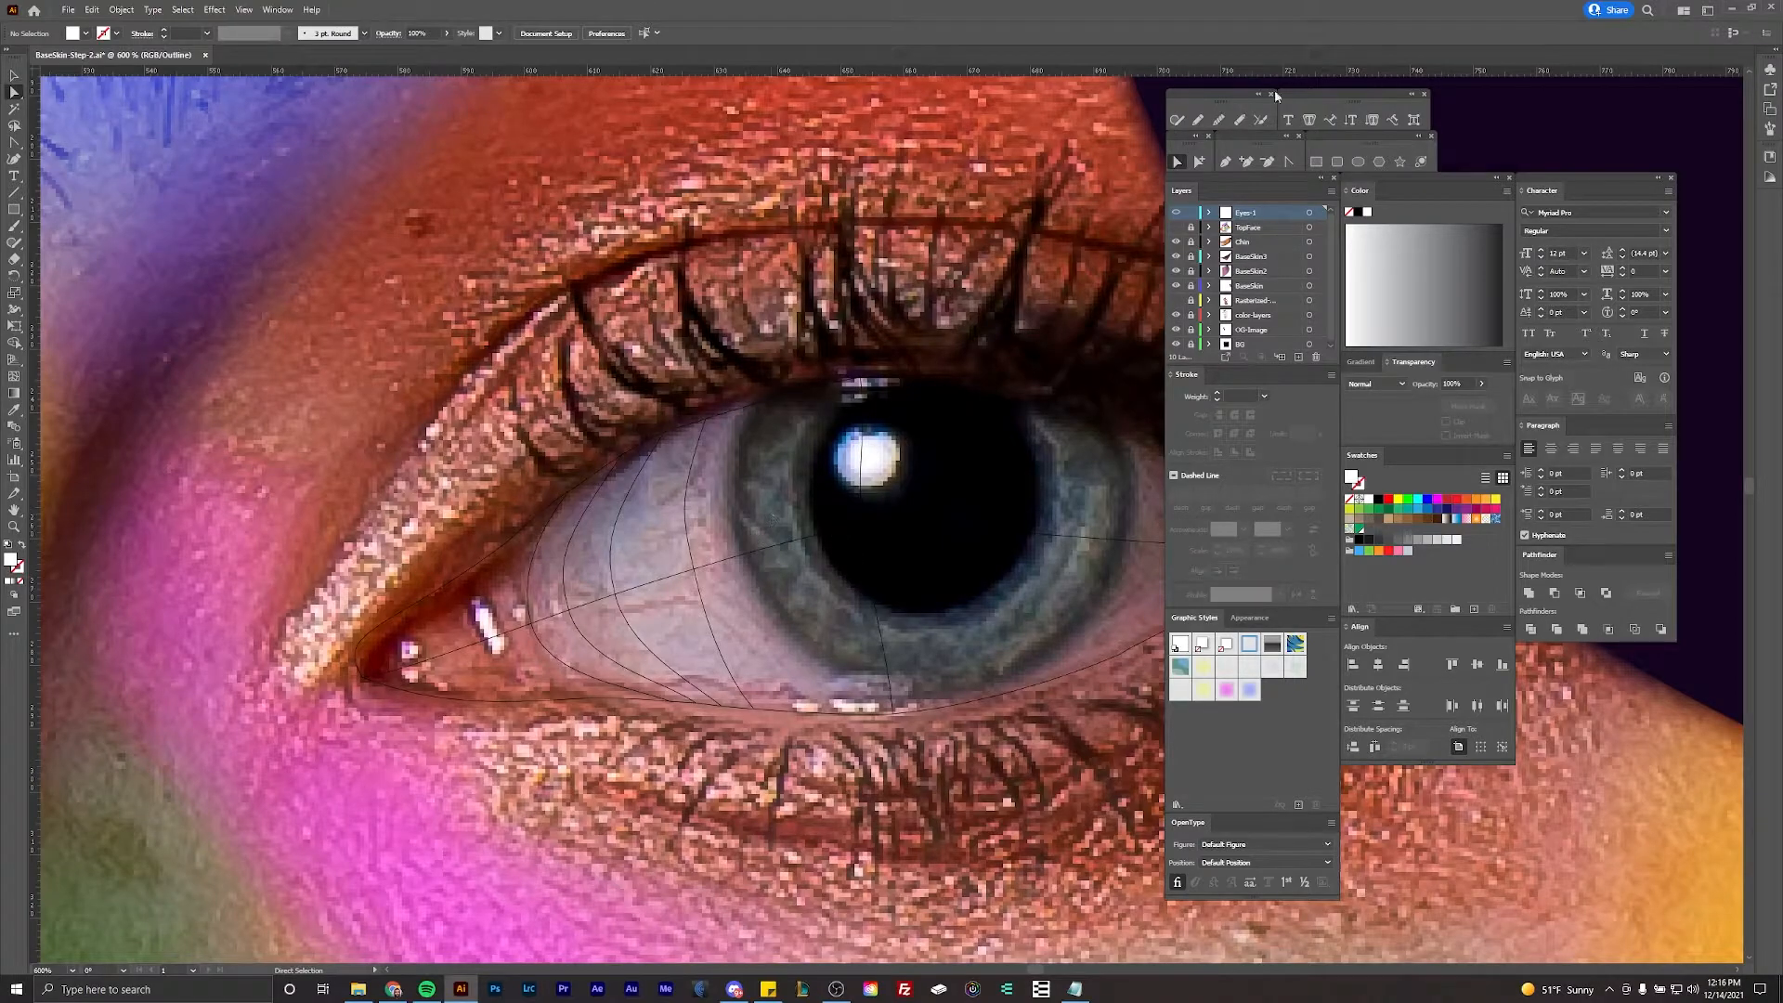
Step: Select the mesh point at the inner eye corner and adjust the outline's curve there to match the tear duct
left_click(14, 376)
key("space")
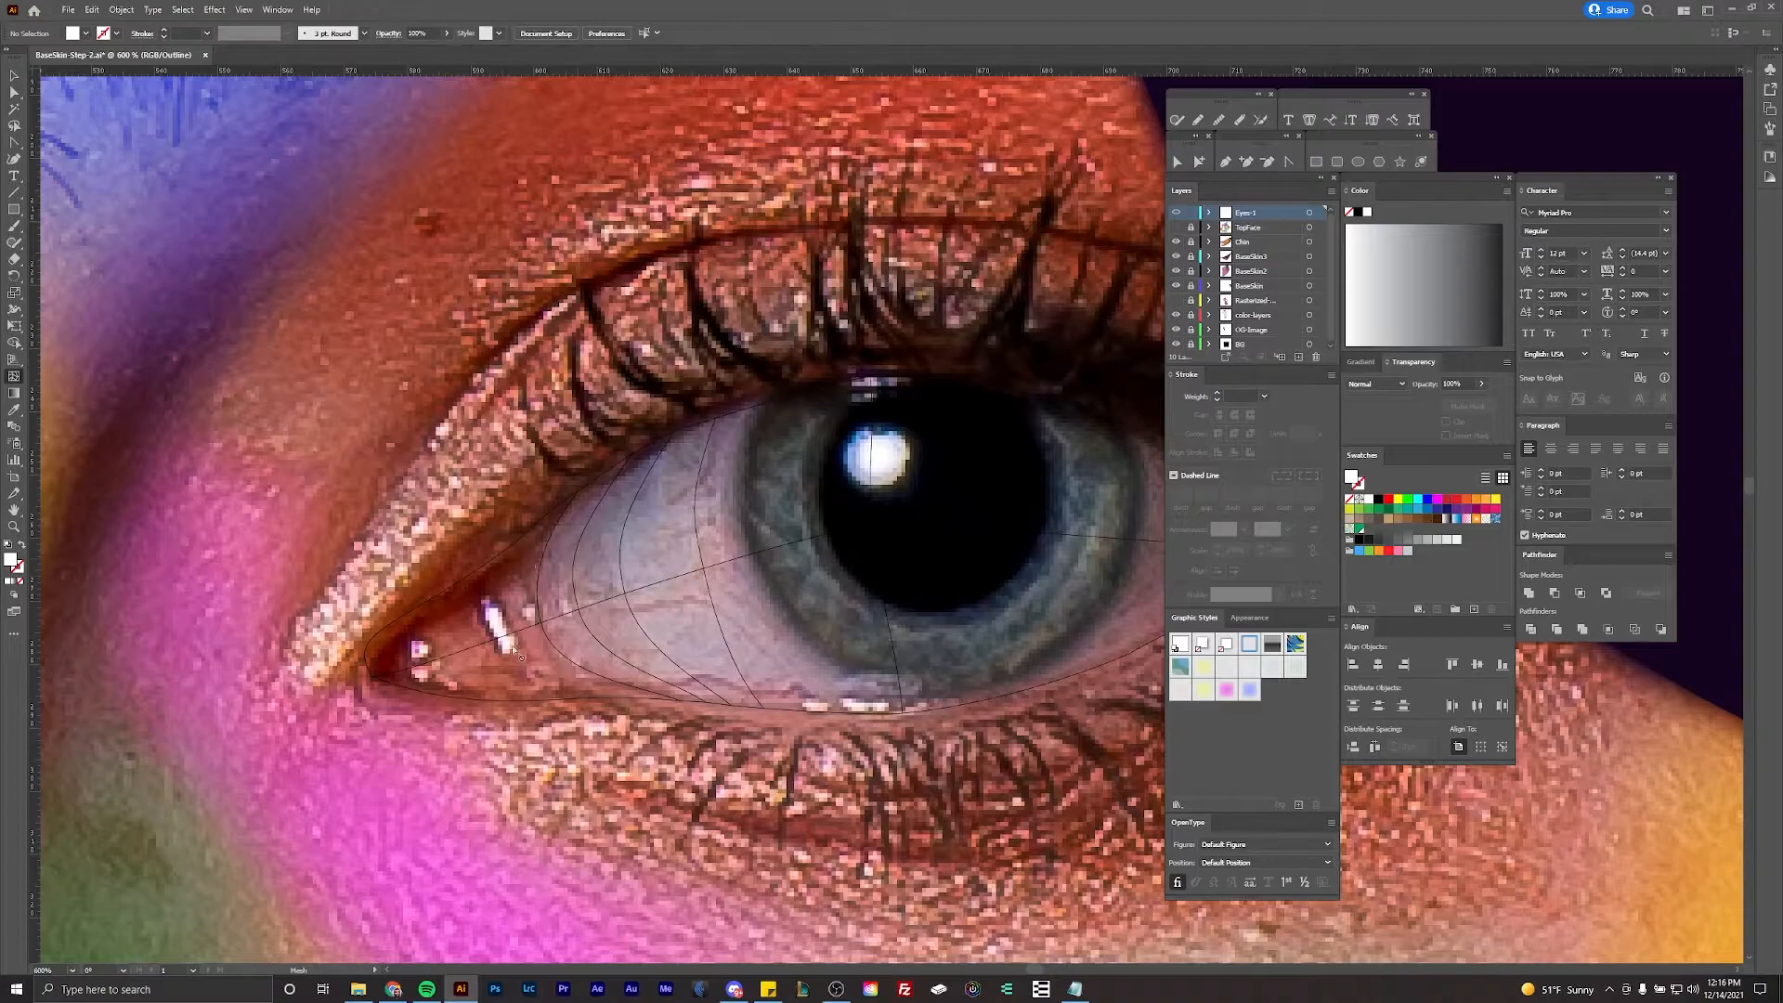
key("a")
left_click(381, 667)
left_click_drag(347, 631, 440, 616)
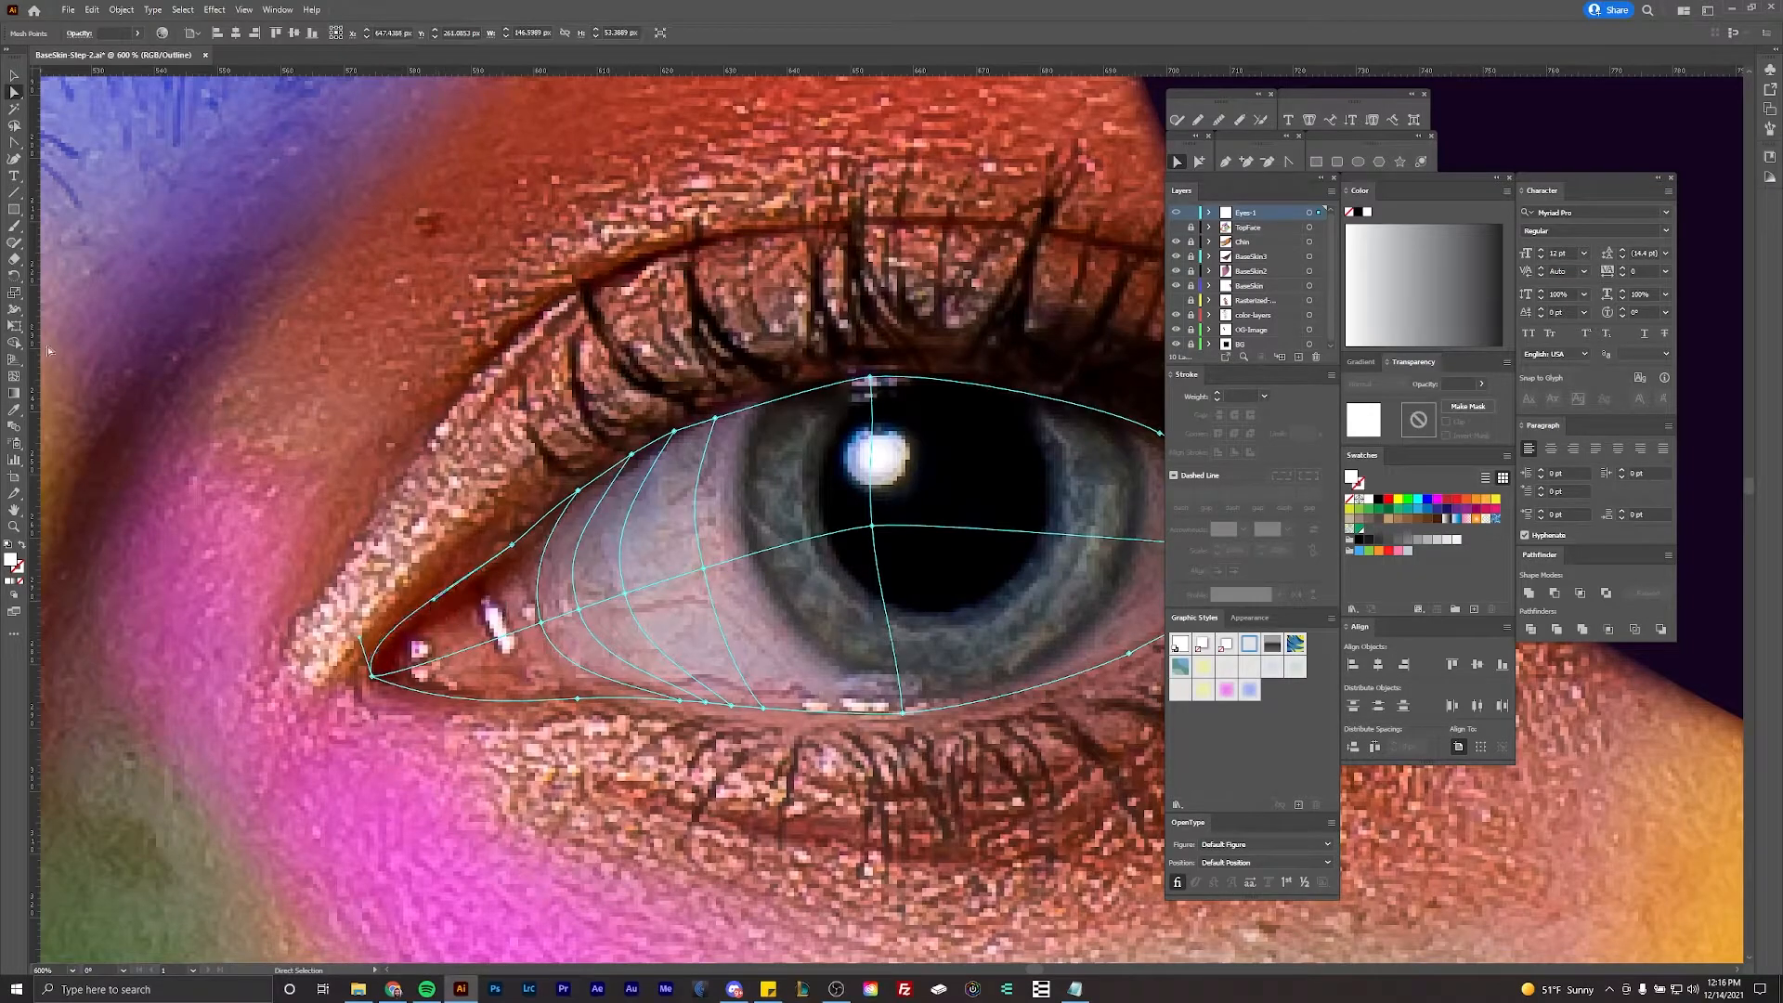
Step: Add a mesh line through the tear duct near the inner eye corner and adjust its handles along the upper eyelid
key("u")
left_click(414, 670)
key("a")
scroll(405, 636, "up", 1)
left_click_drag(482, 568, 520, 591)
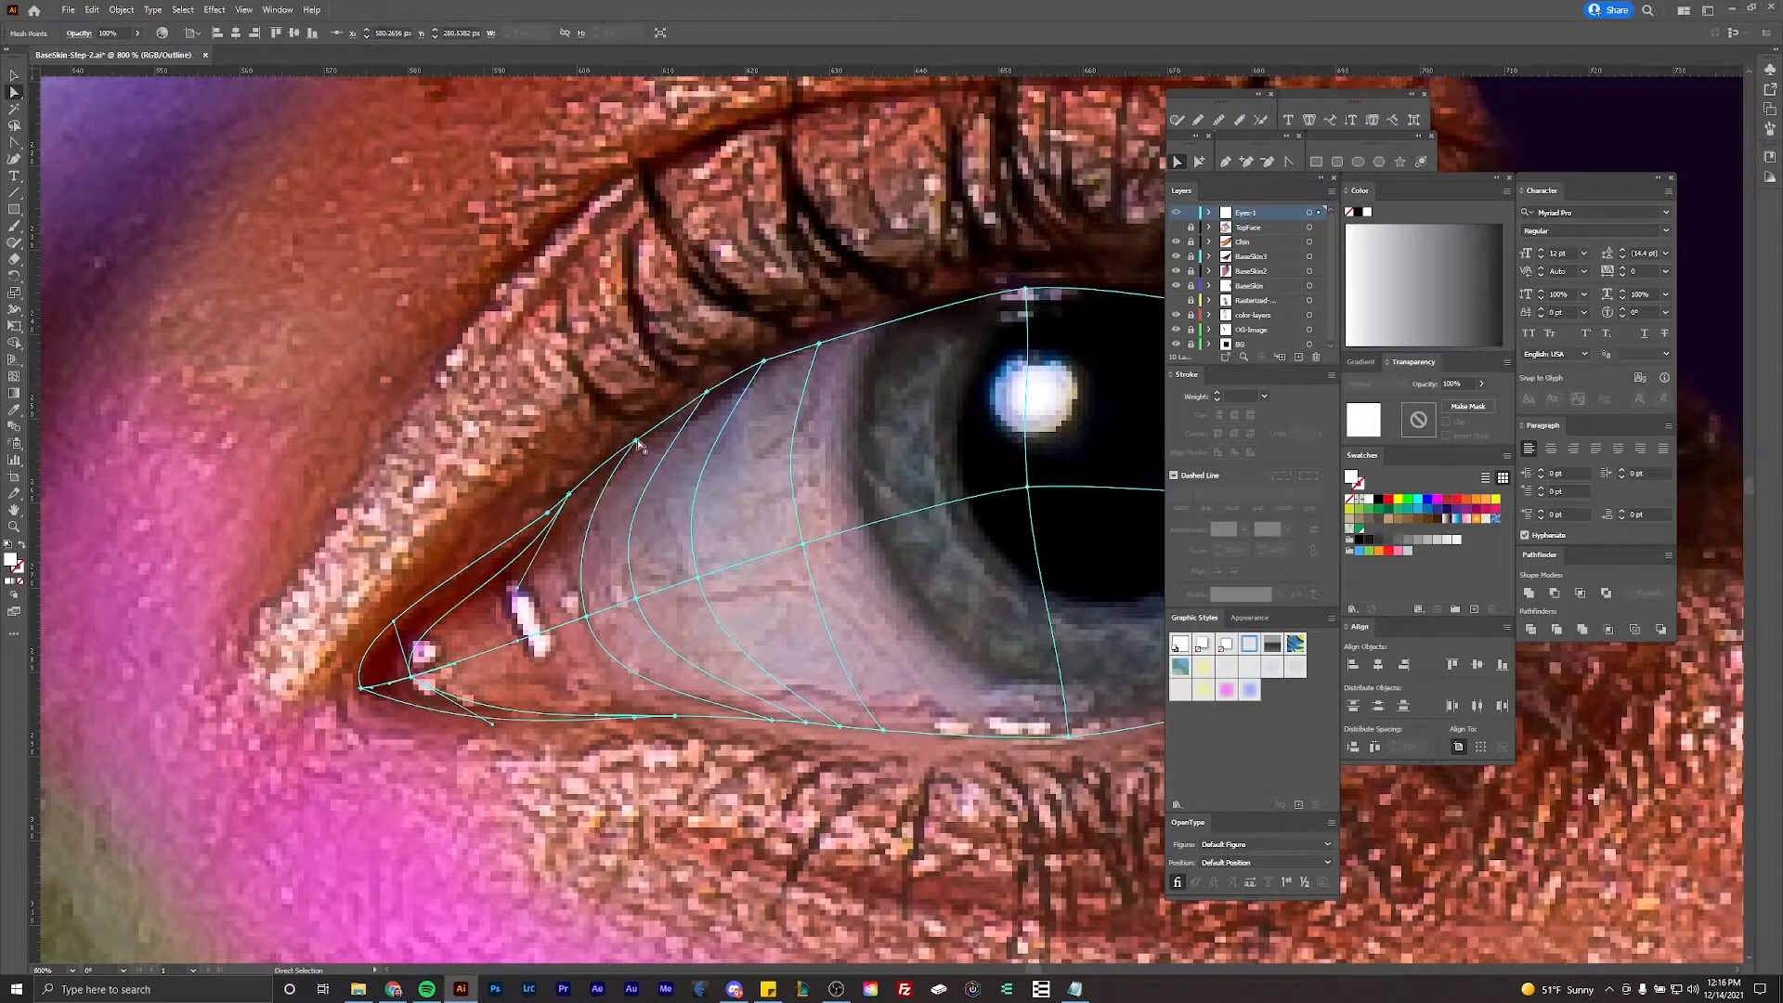
Step: Move the mesh points on the upper eyelid edge above the tear duct and adjust their handles to follow the lid
left_click(637, 442)
left_click_drag(575, 499, 603, 473)
scroll(603, 474, "up", 3)
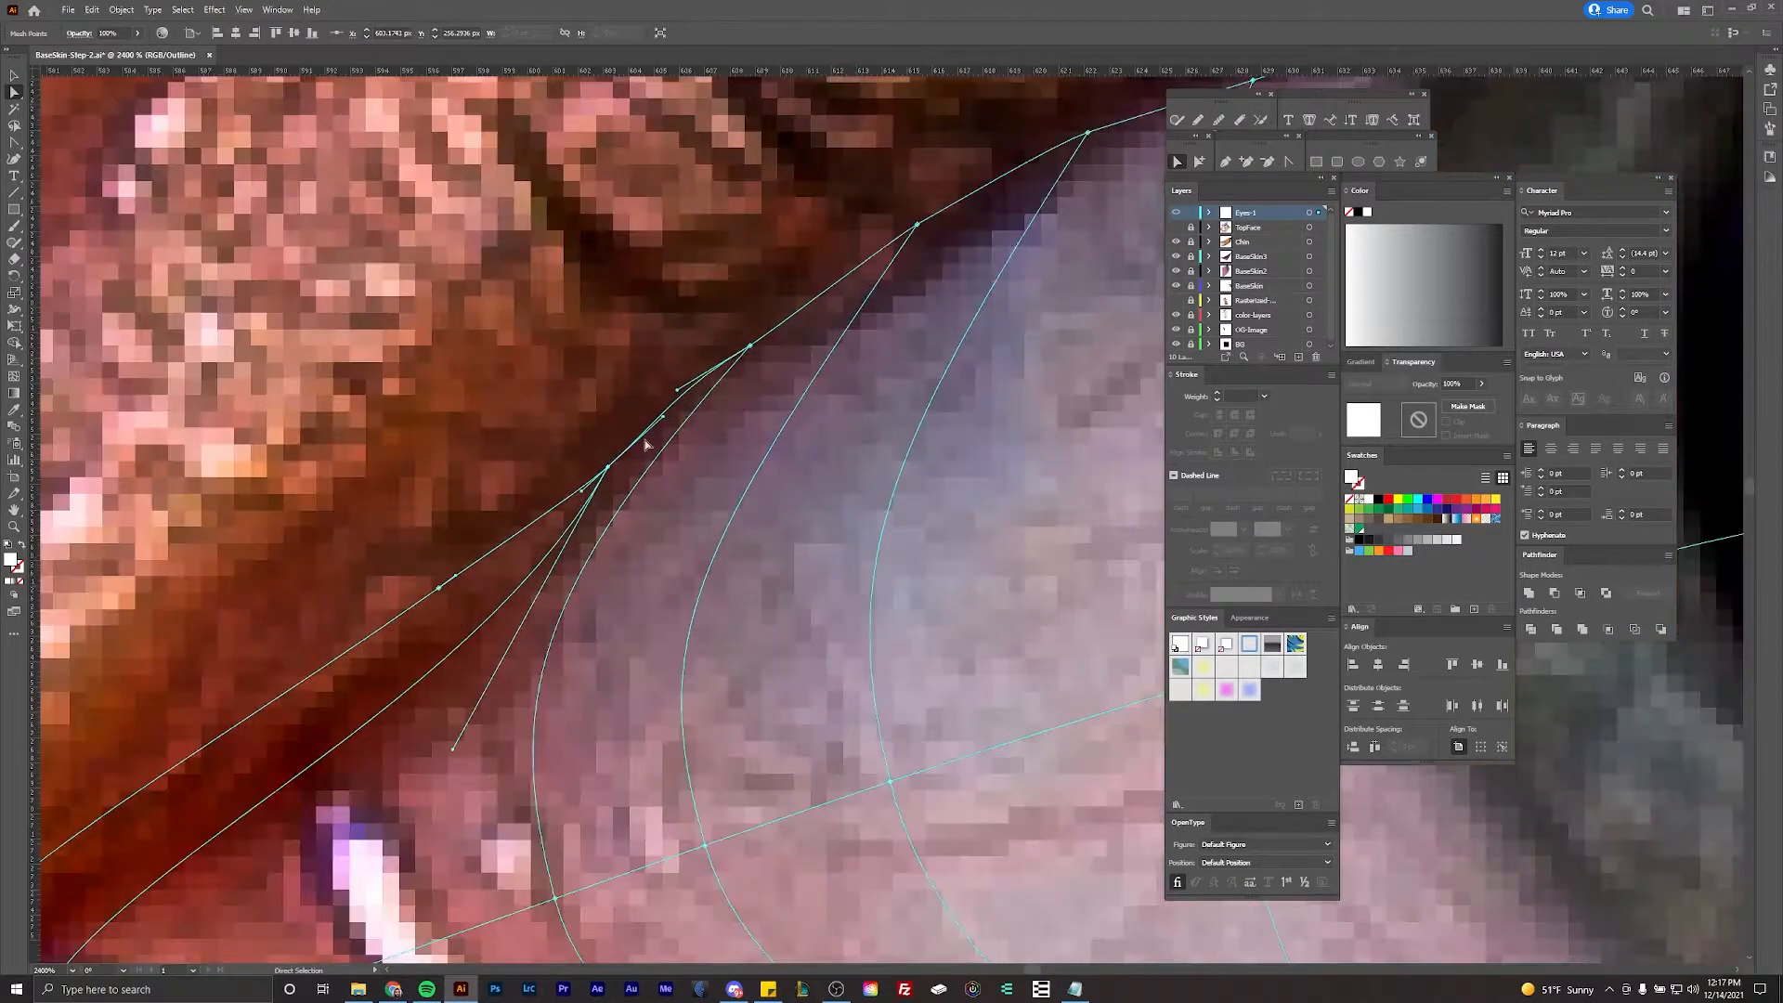
left_click_drag(677, 389, 701, 377)
left_click_drag(610, 473, 567, 513)
scroll(639, 435, "down", 4)
scroll(613, 484, "up", 4)
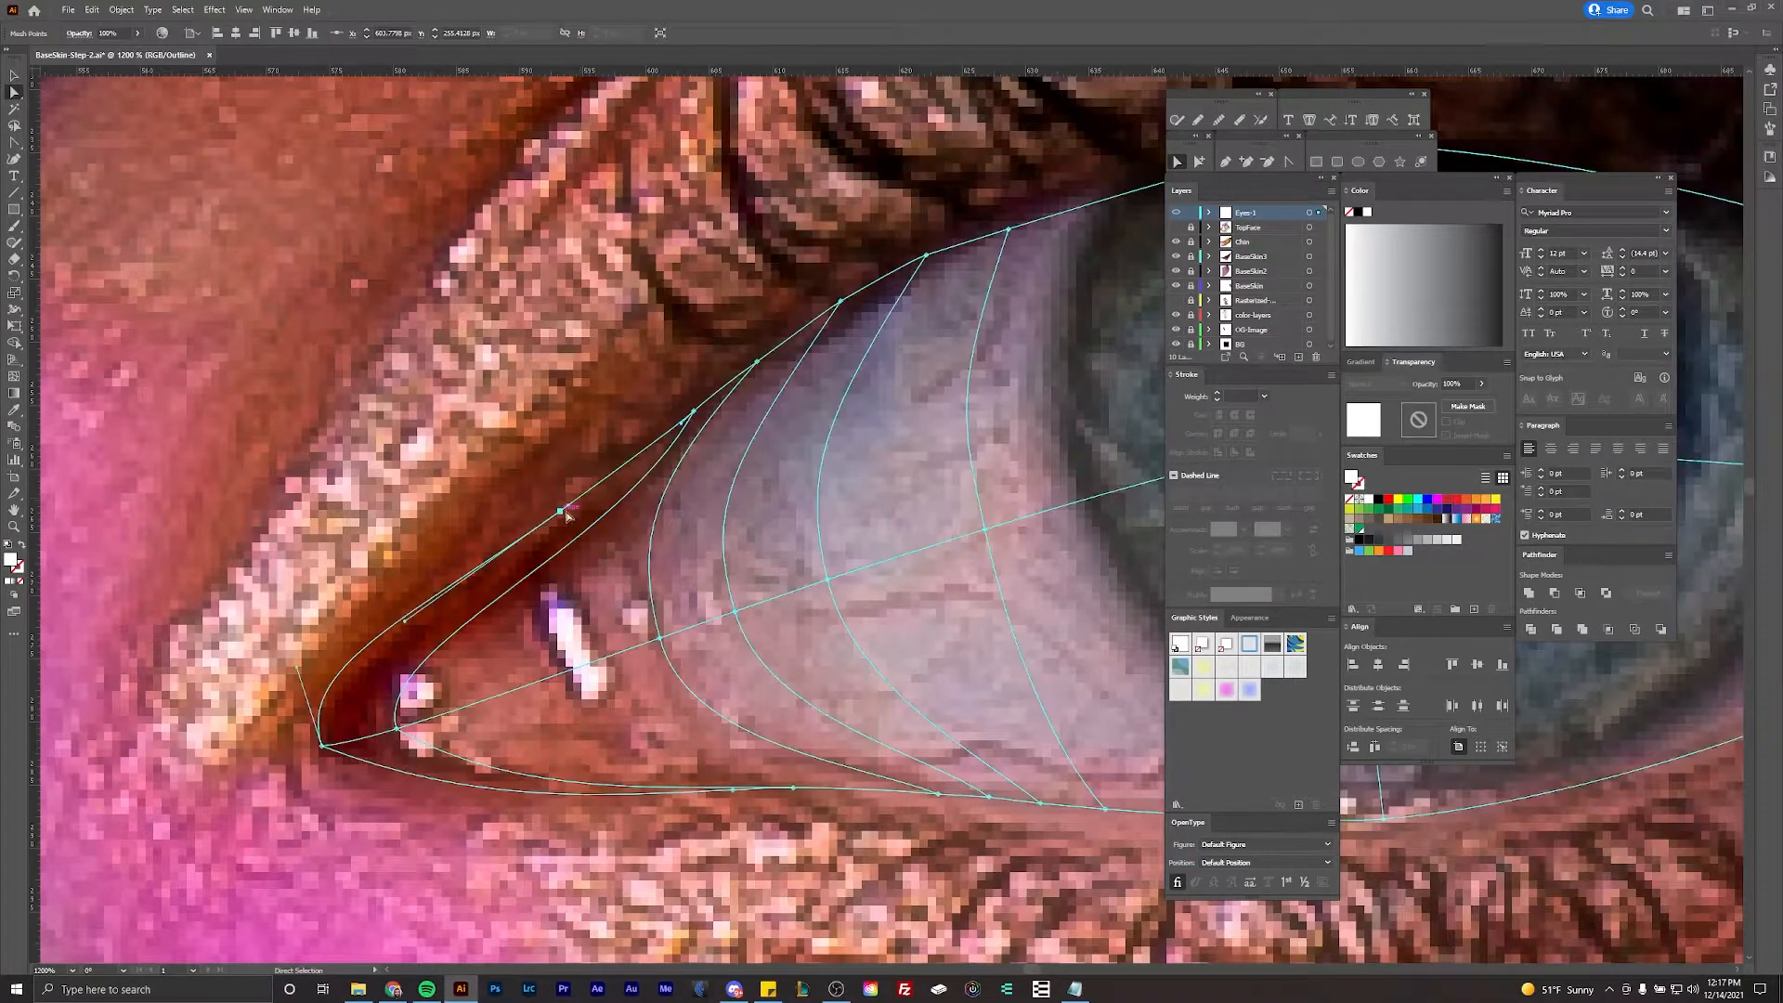
scroll(622, 465, "down", 3)
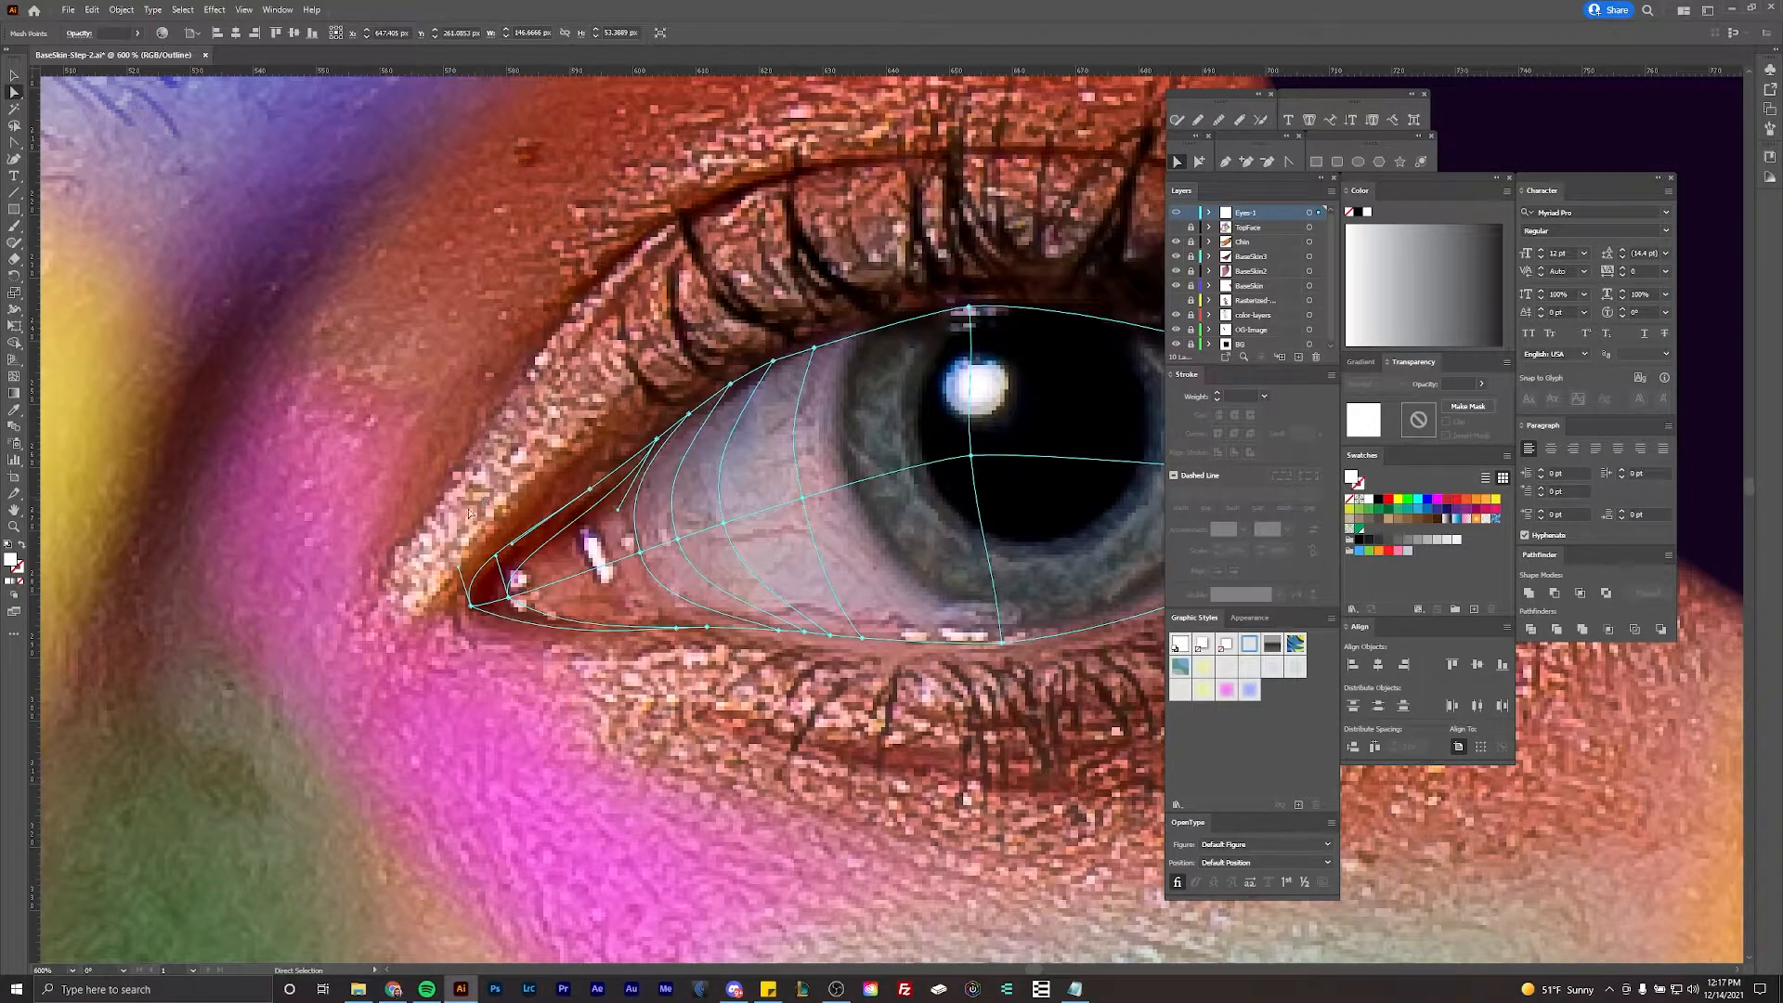
Step: Add a mesh line through the dark area between the inner eye corner and the existing tear duct line
key("u")
scroll(435, 593, "up", 2)
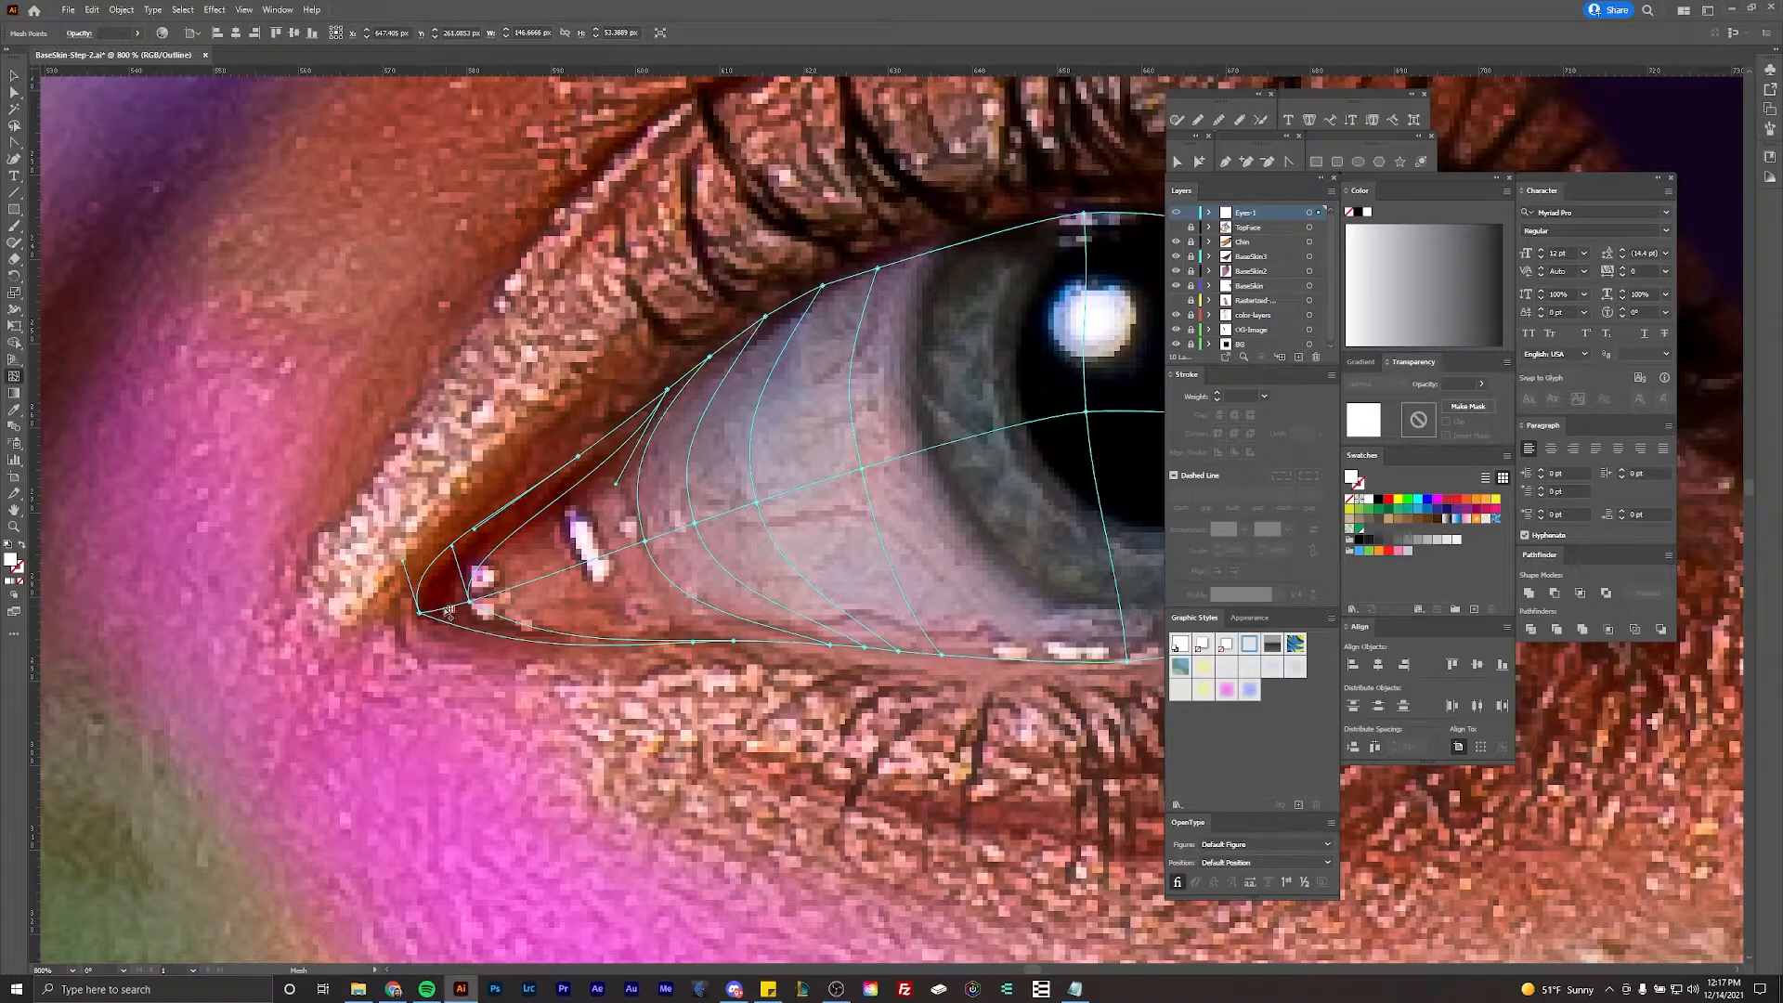
key("a")
scroll(449, 613, "up", 2)
left_click(445, 608)
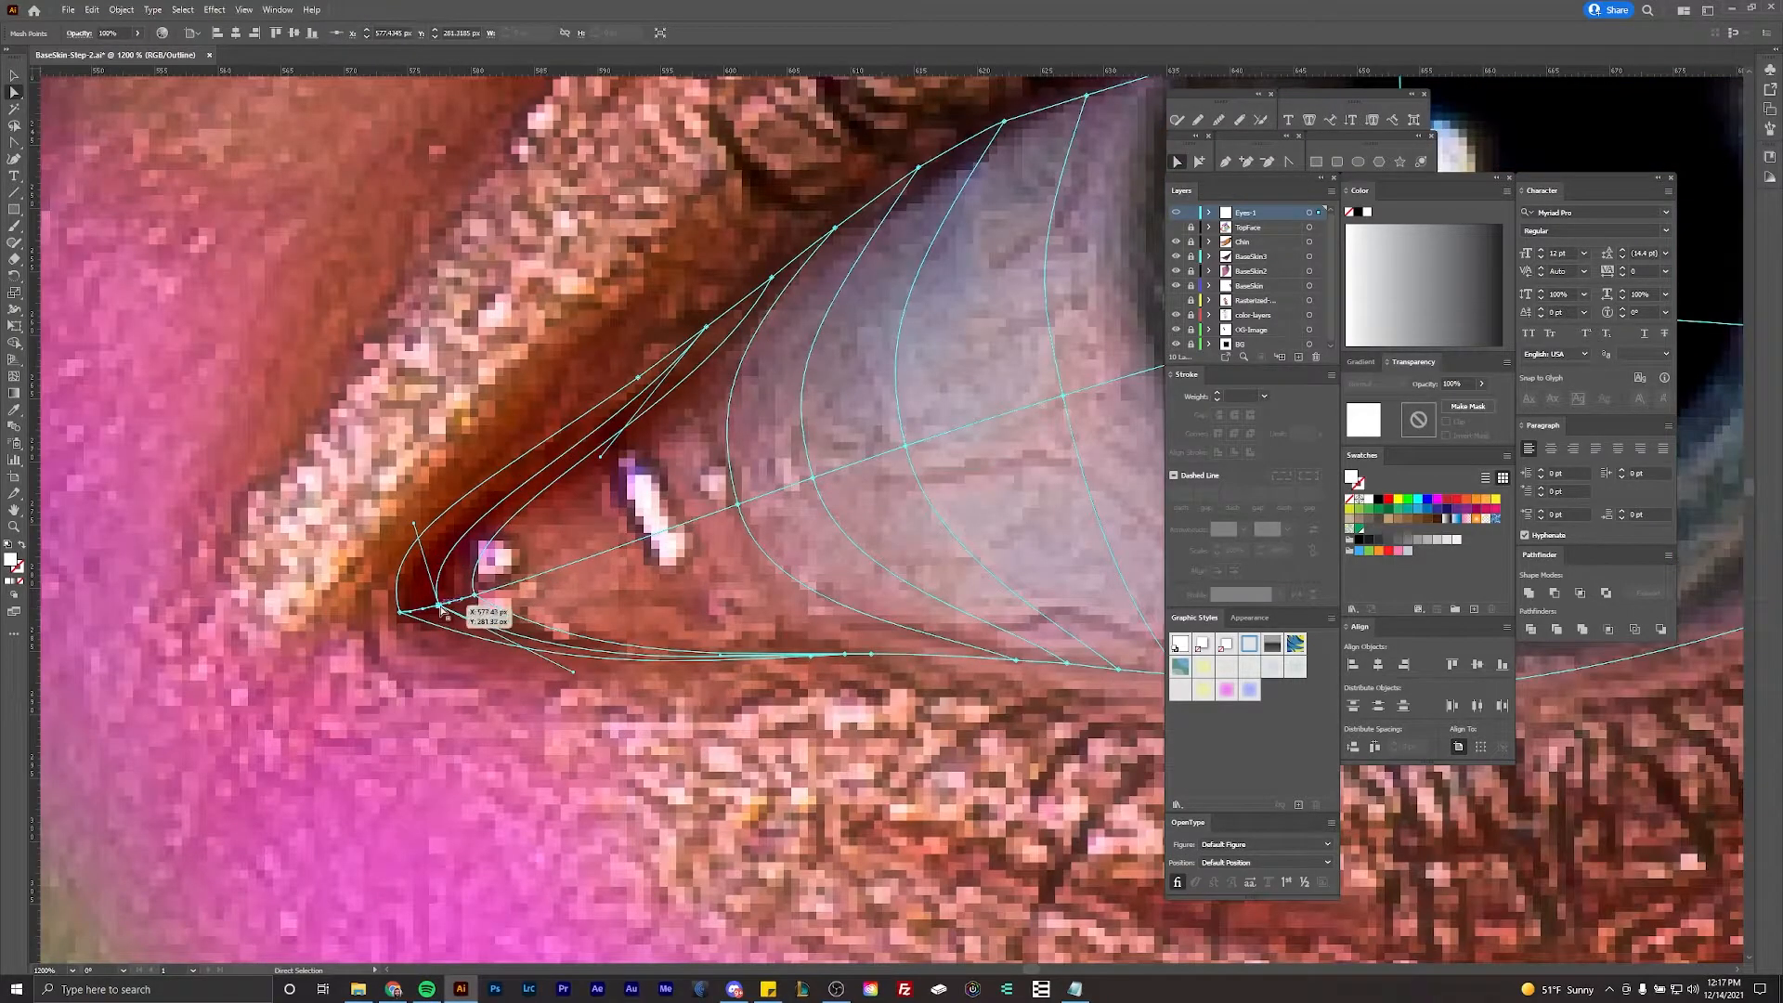
scroll(444, 611, "down", 2)
left_click(504, 613)
key("v")
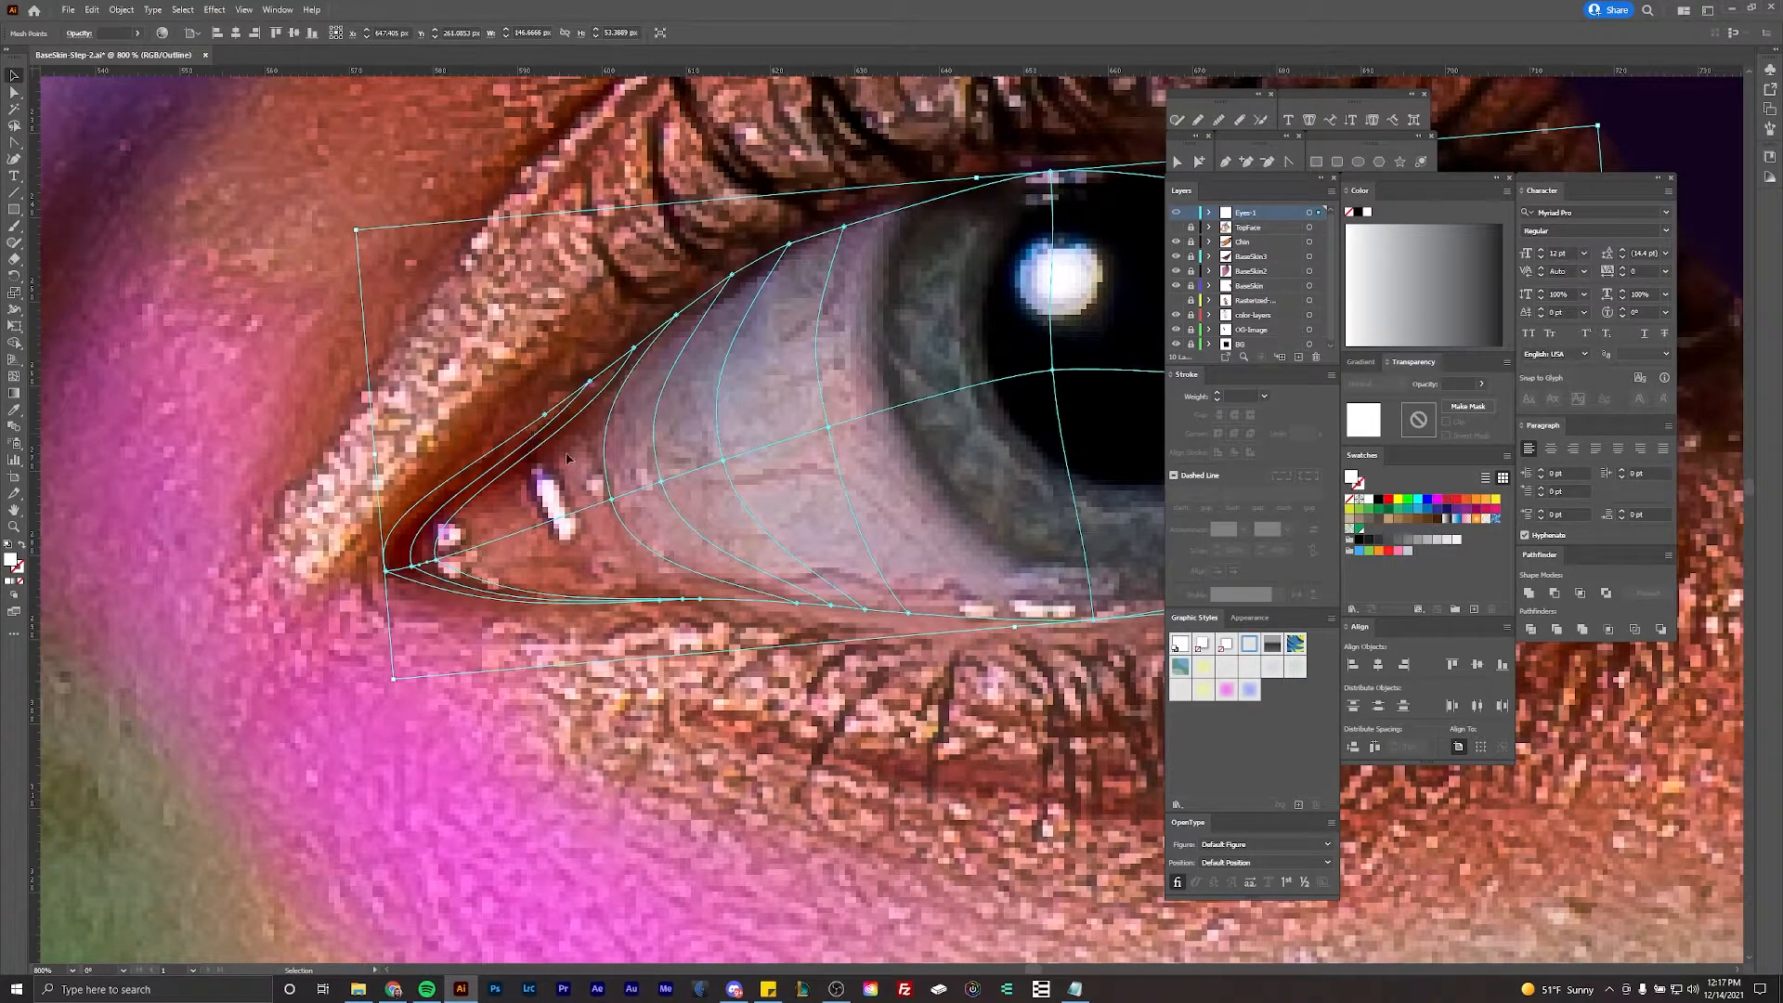
Step: Add two mesh lines through the tear duct, one on each side of its long white highlight, and nudge the second line's centre point
left_click(14, 376)
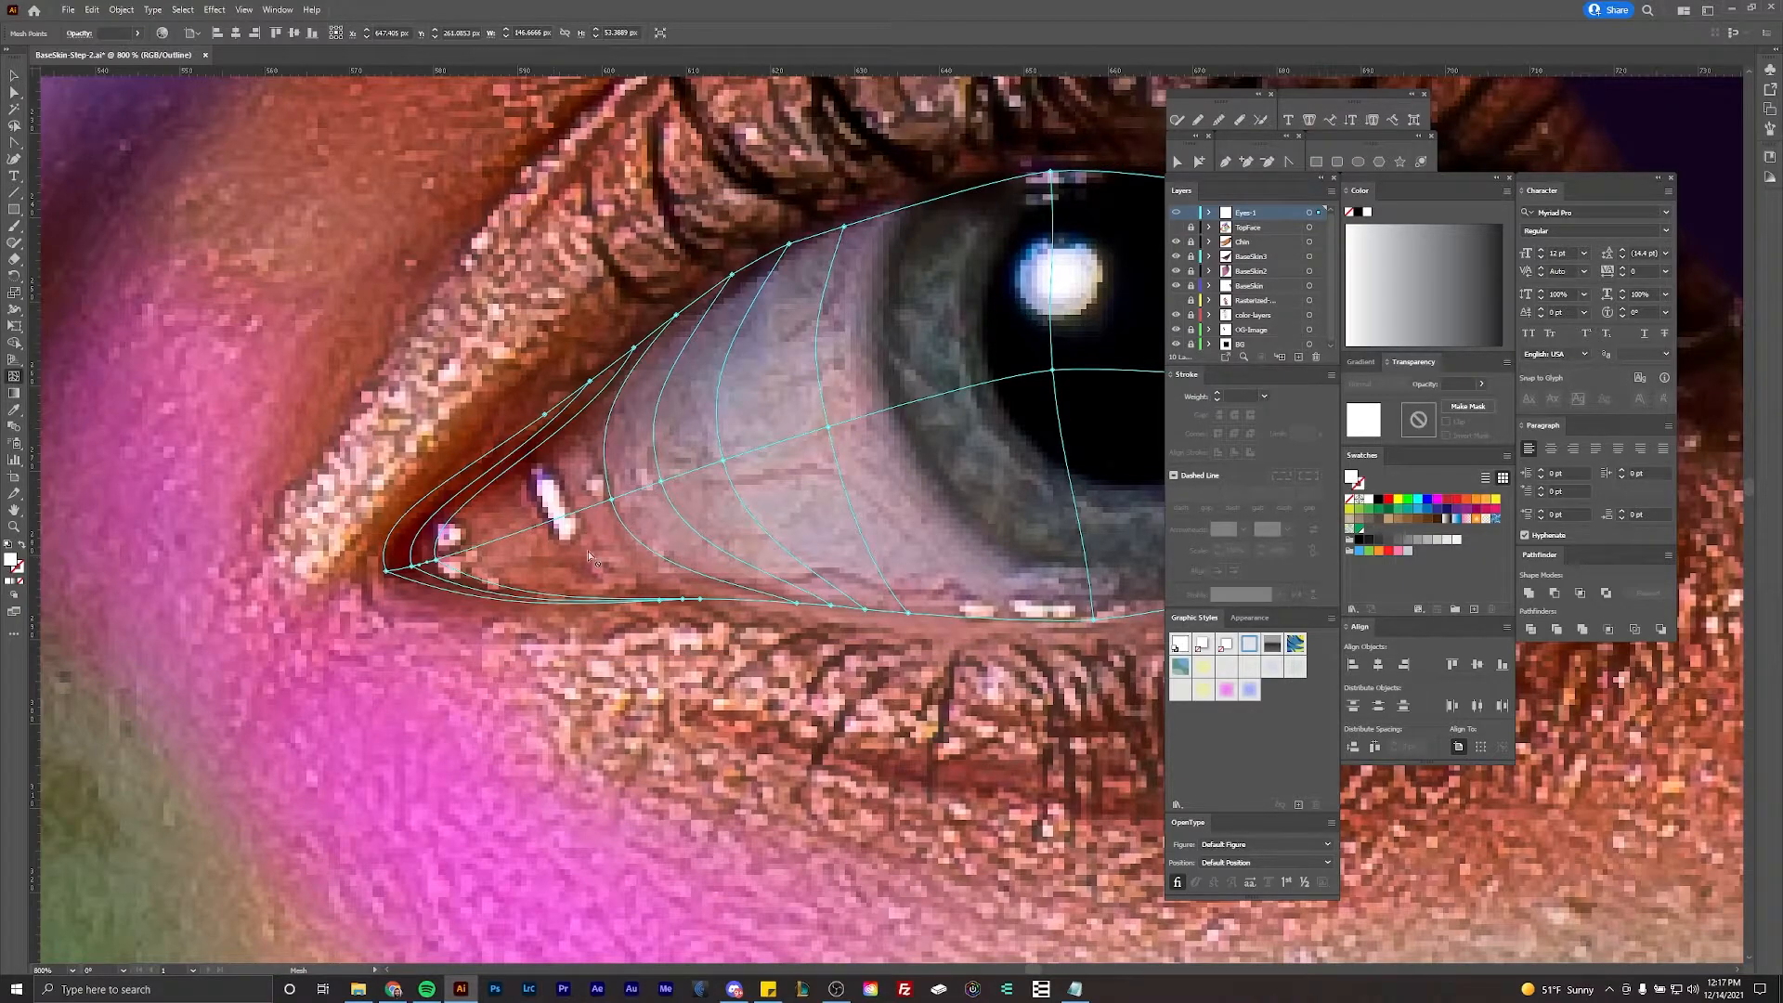
left_click(527, 546)
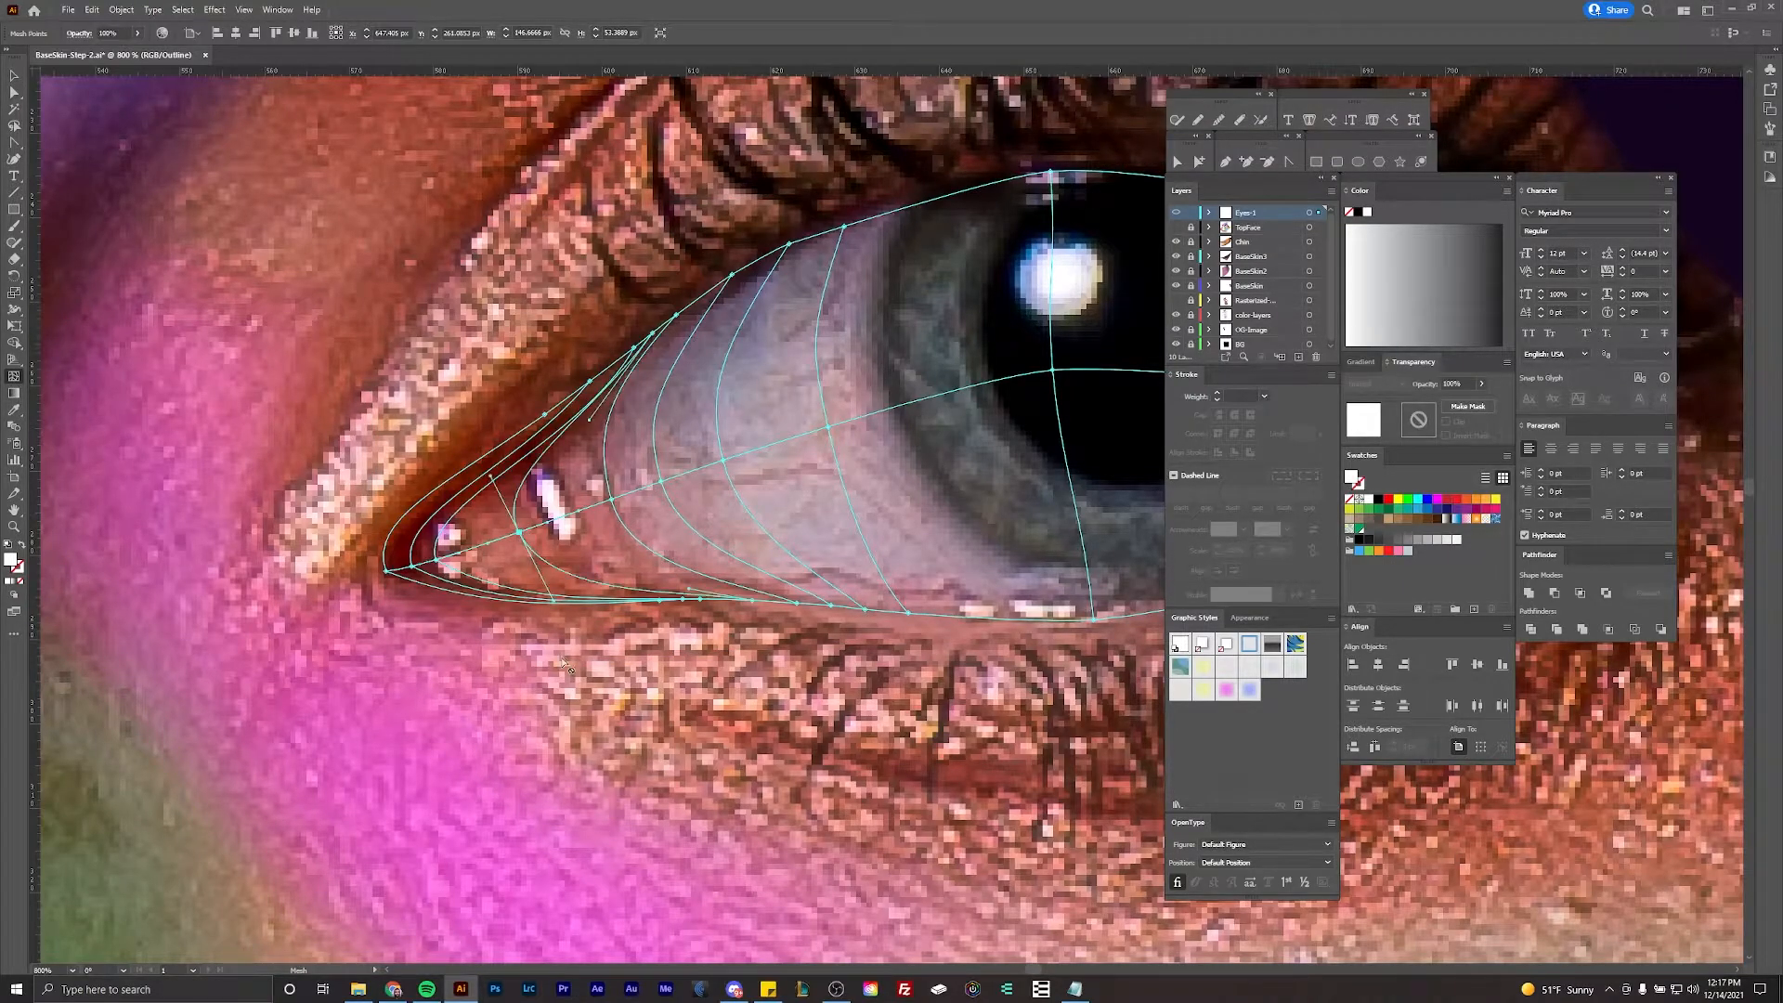
scroll(594, 562, "right", 1)
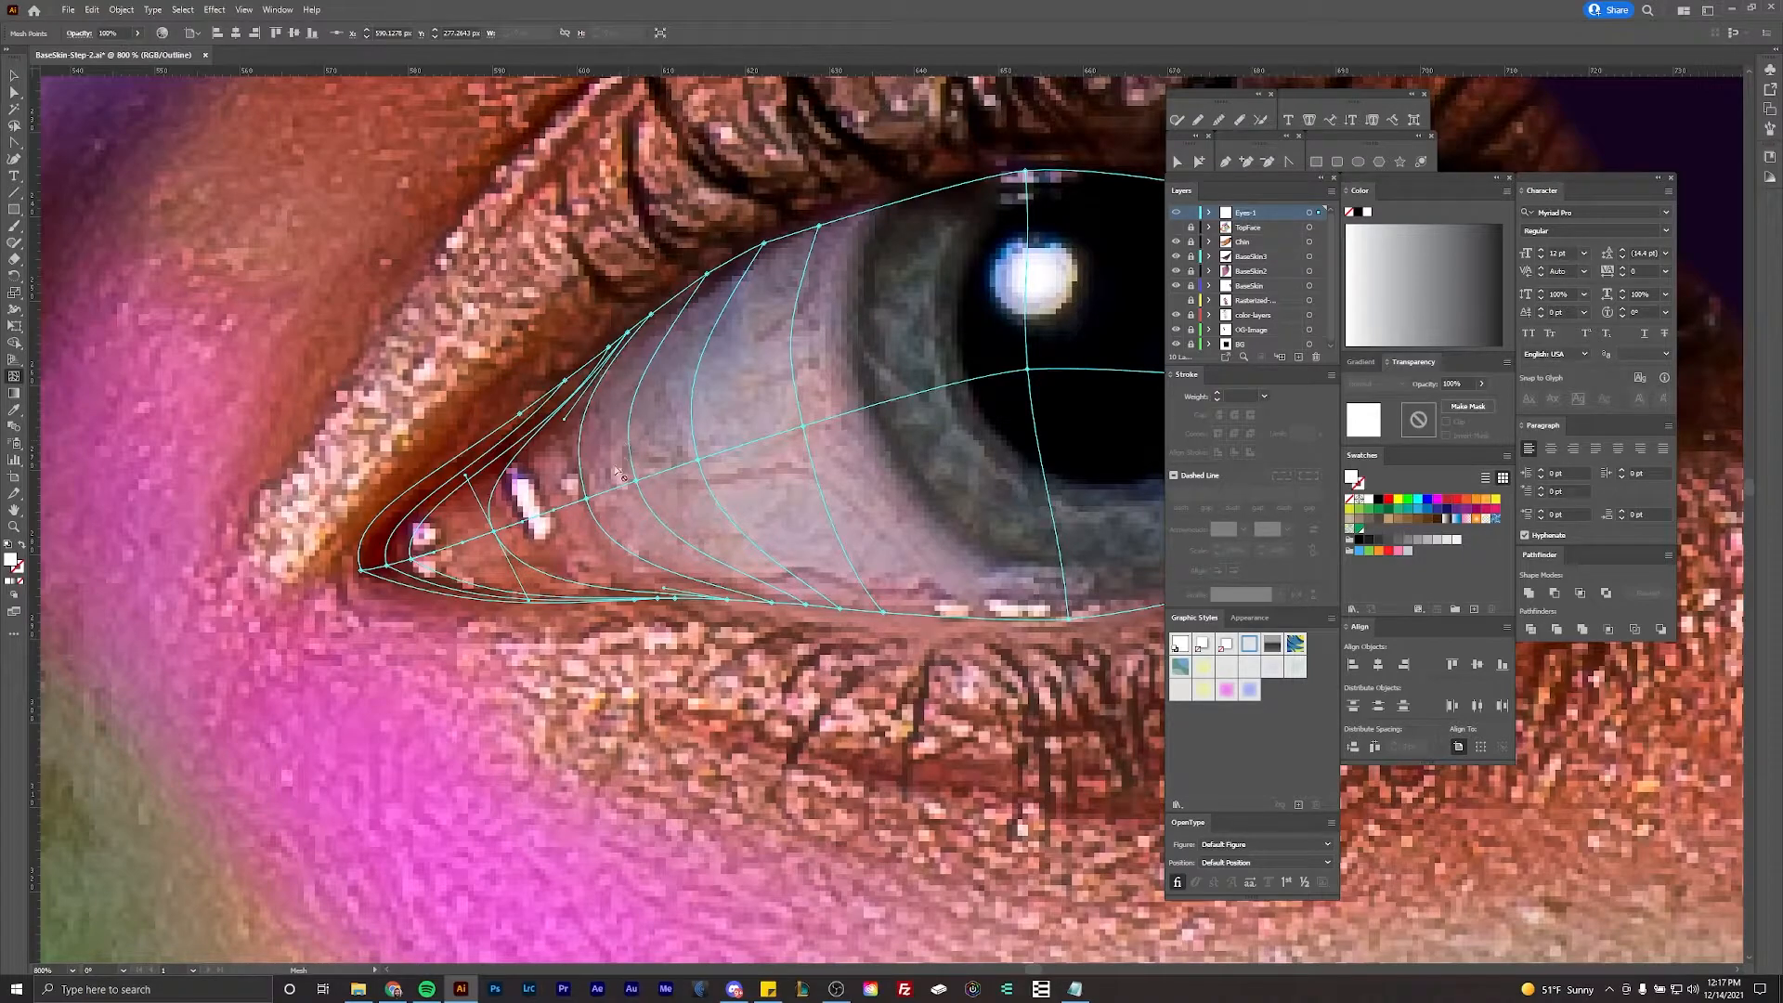
left_click(553, 511)
key("a")
scroll(543, 511, "up", 3)
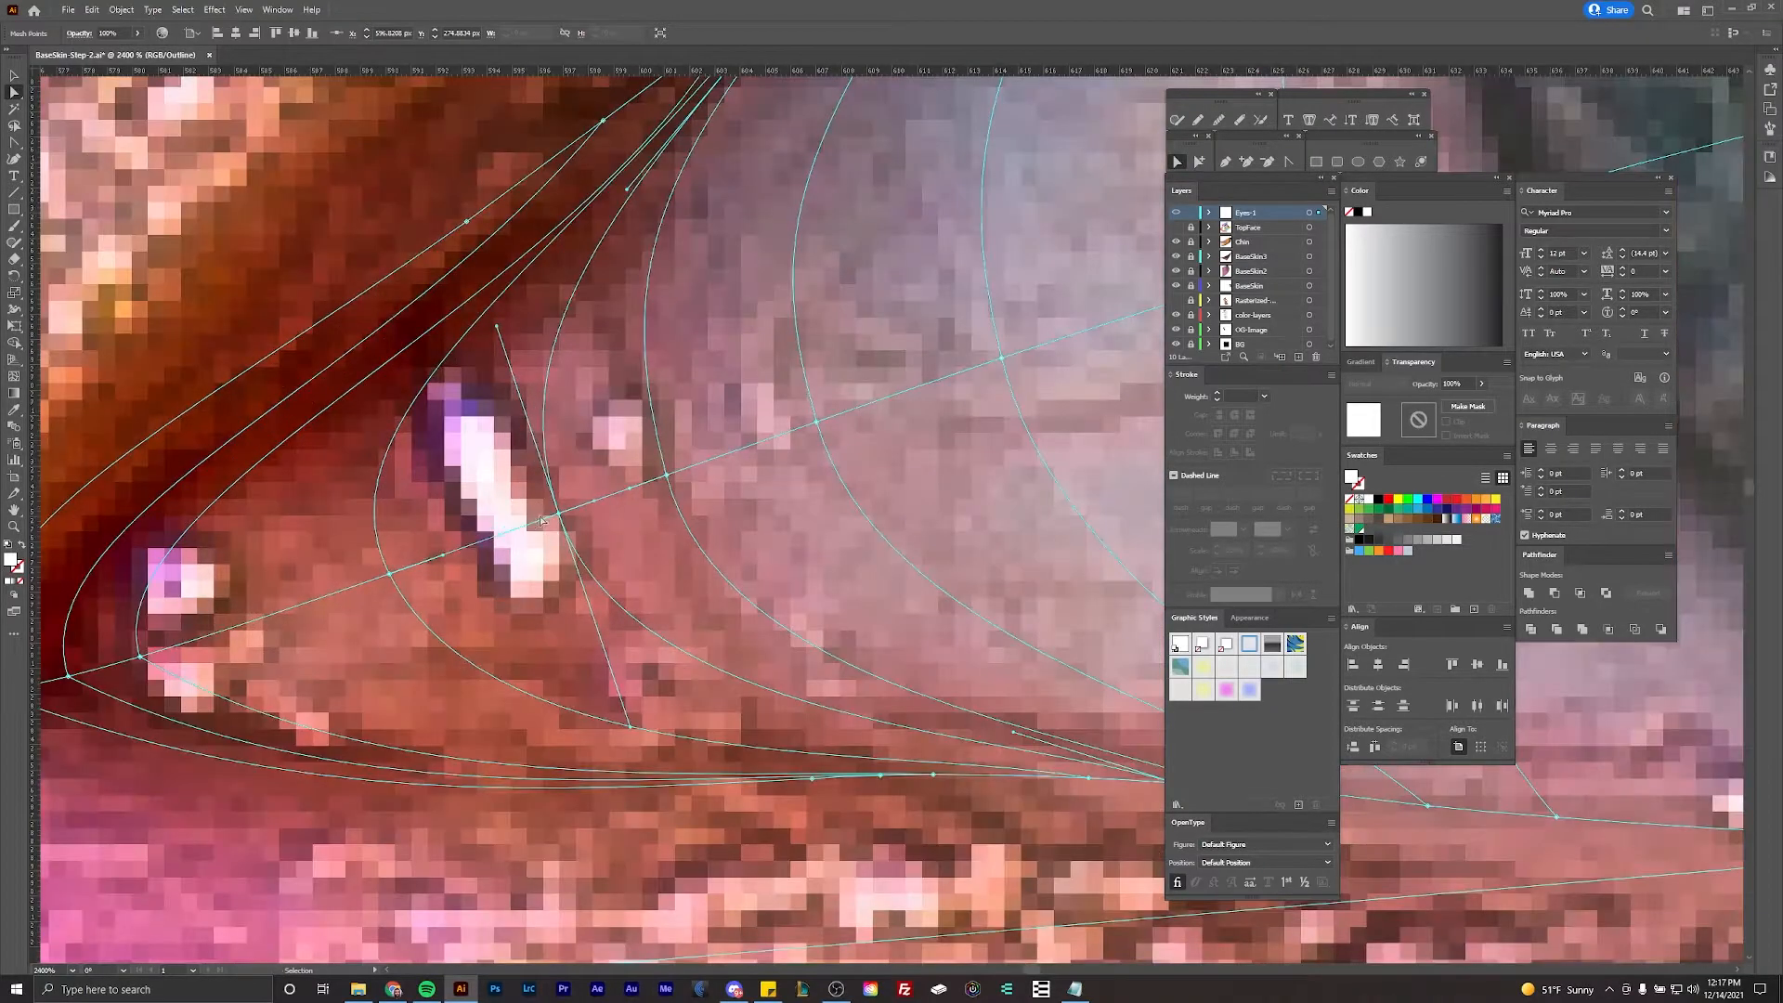
left_click_drag(532, 520, 536, 519)
scroll(512, 536, "down", 4)
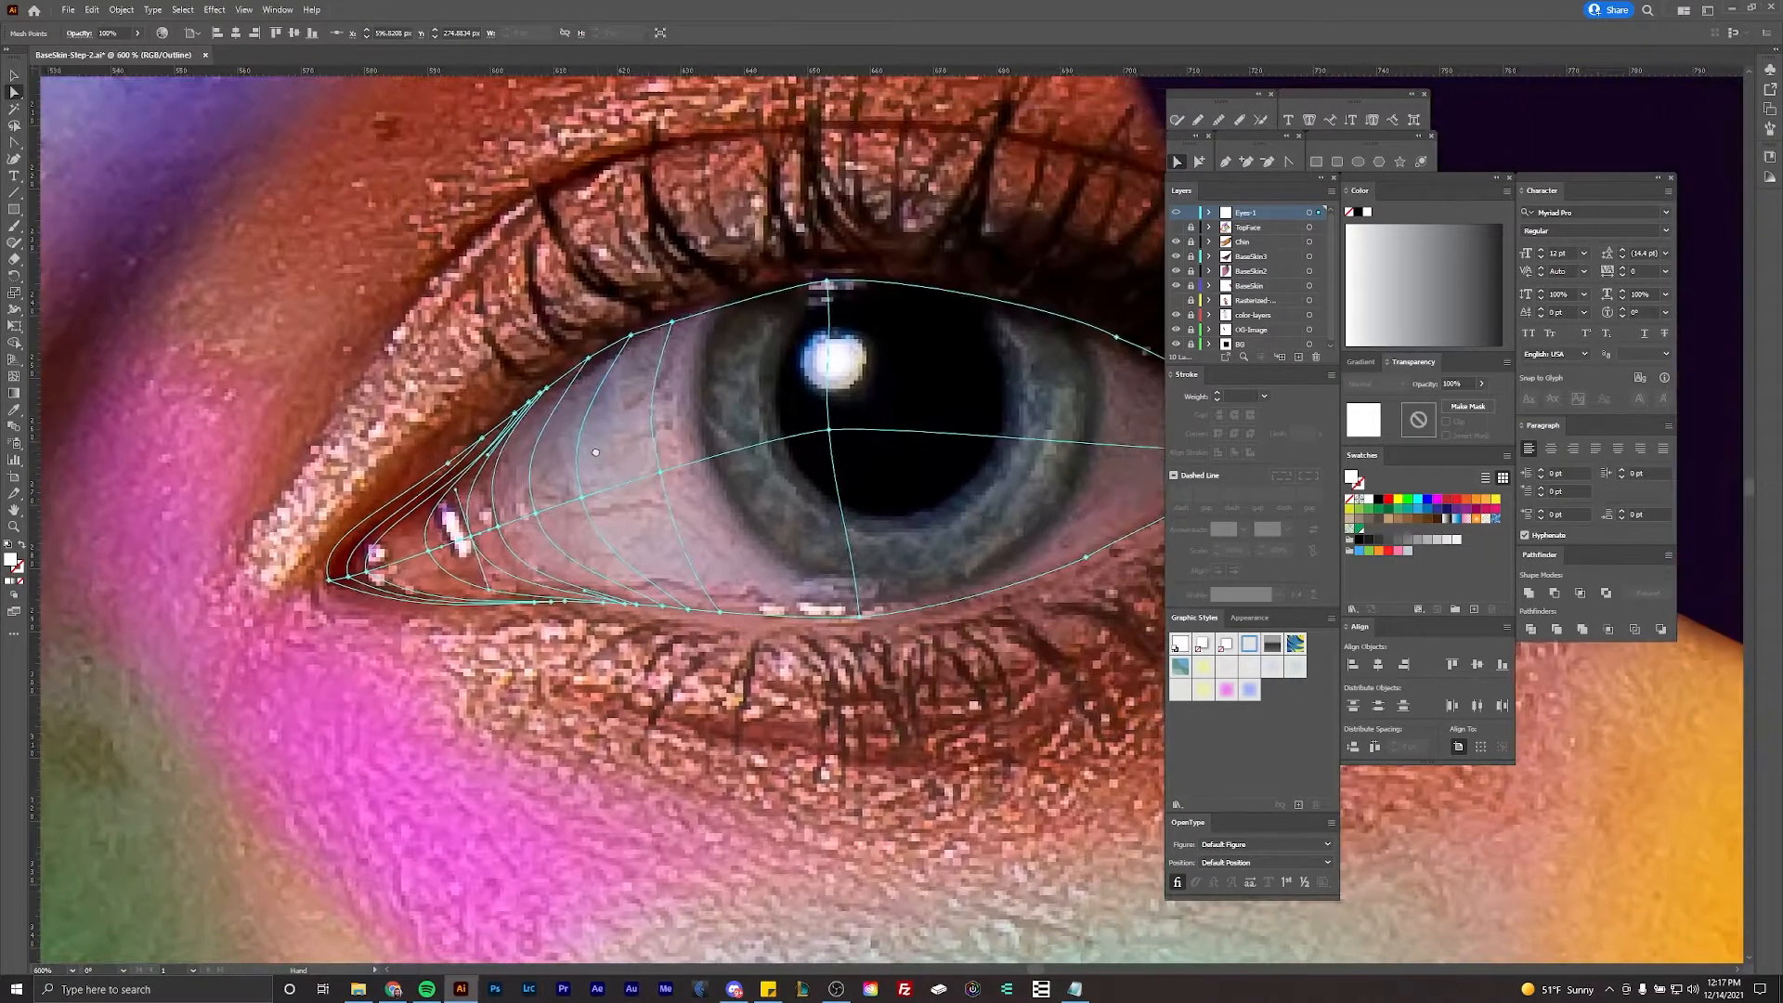
Step: Reselect the eye mesh and curve the eye-white line nearest the iris by moving its lower endpoint, centre point and handles
left_click(220, 370)
left_click(14, 376)
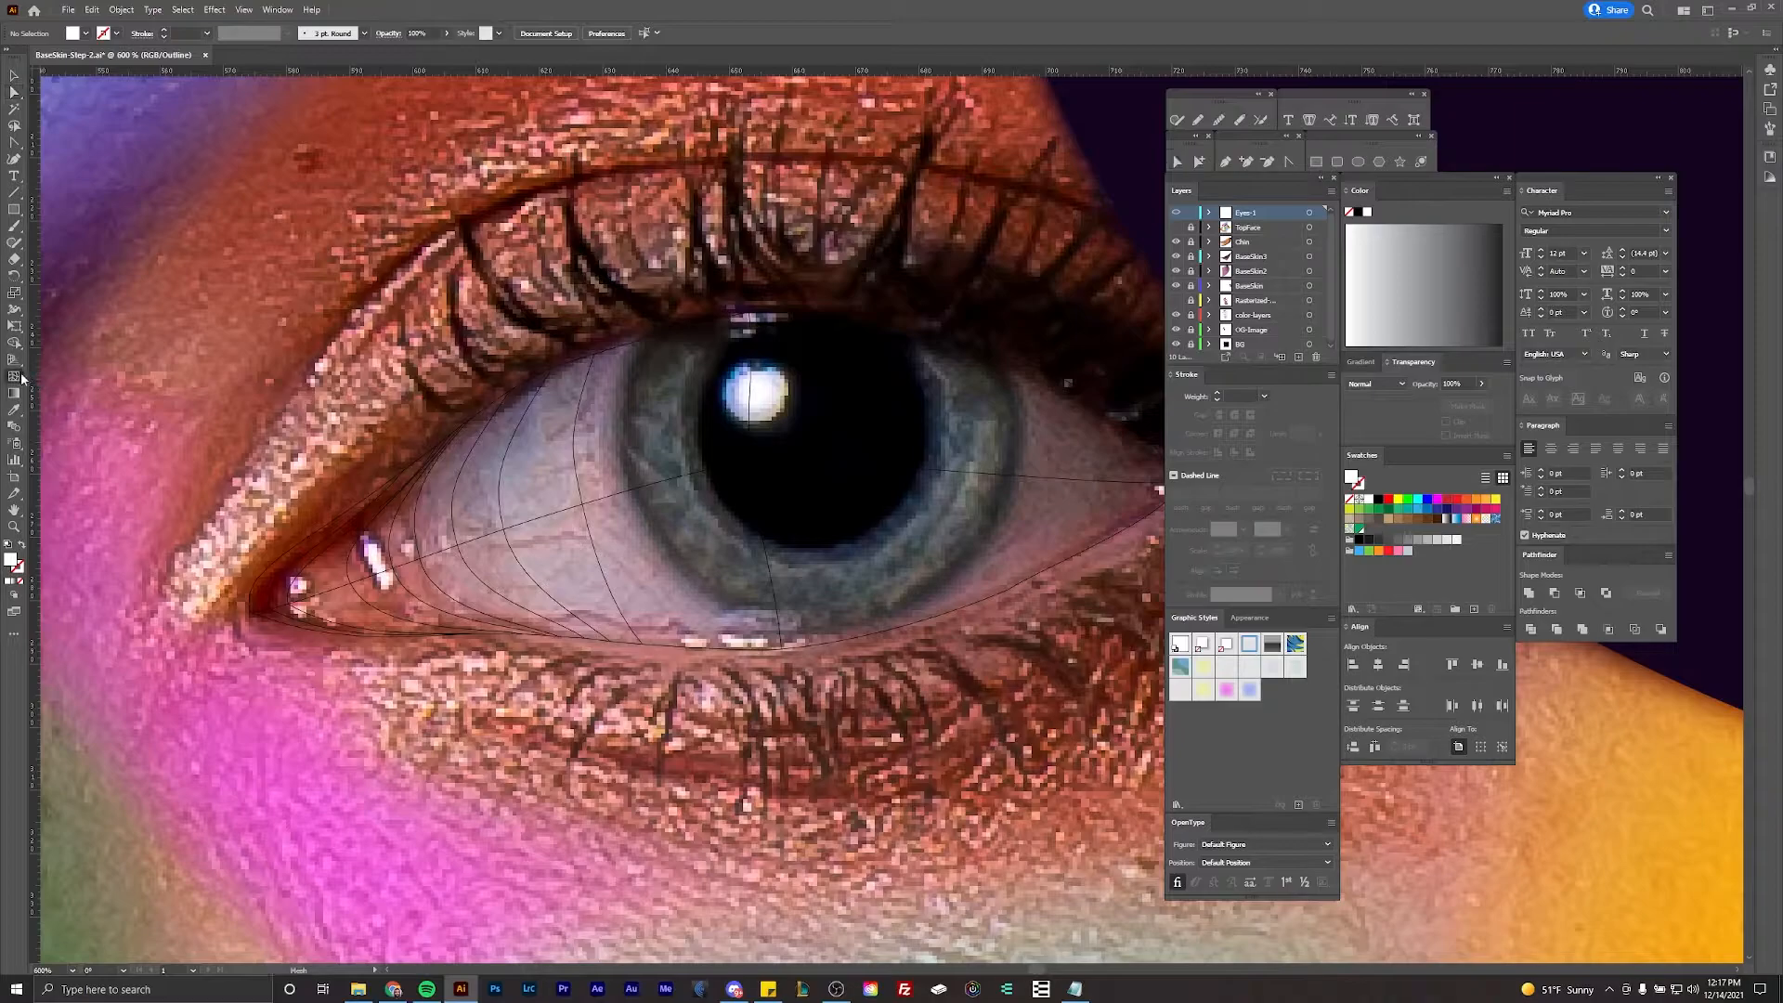
scroll(841, 480, "right", 1)
left_click(665, 515)
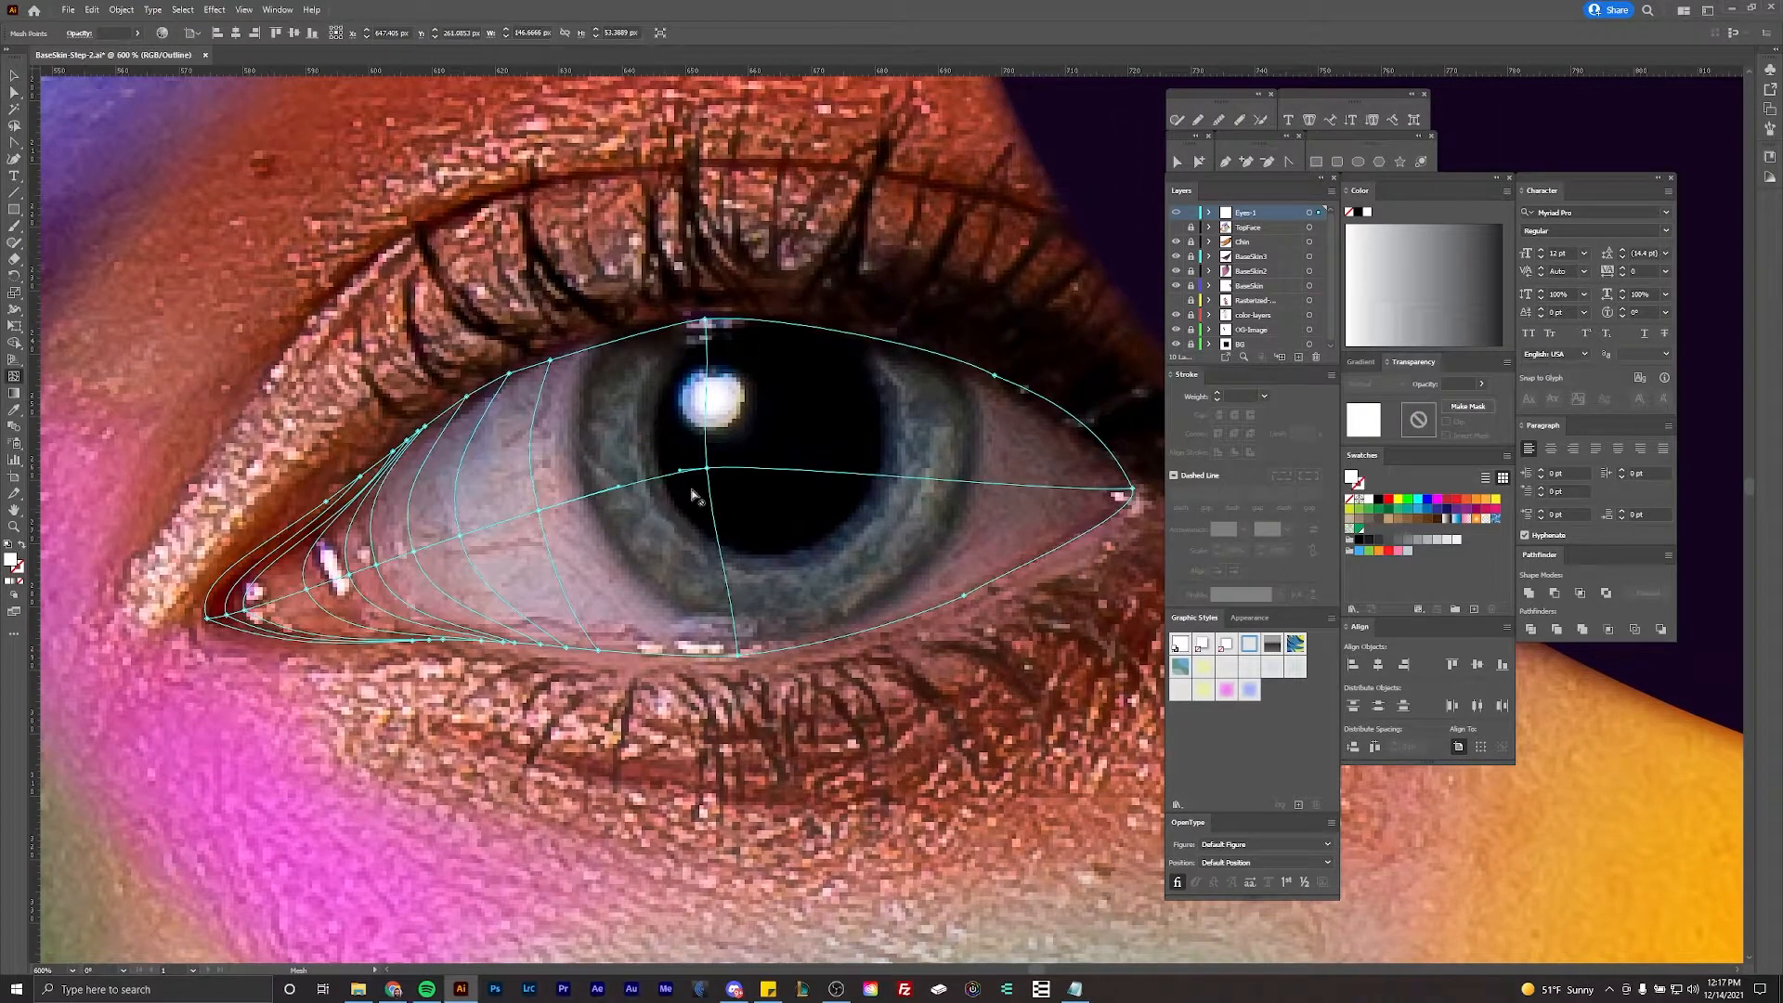
key("a")
mouse_move(506, 380)
left_mouse_down()
mouse_move(548, 366)
mouse_move(512, 375)
left_mouse_up()
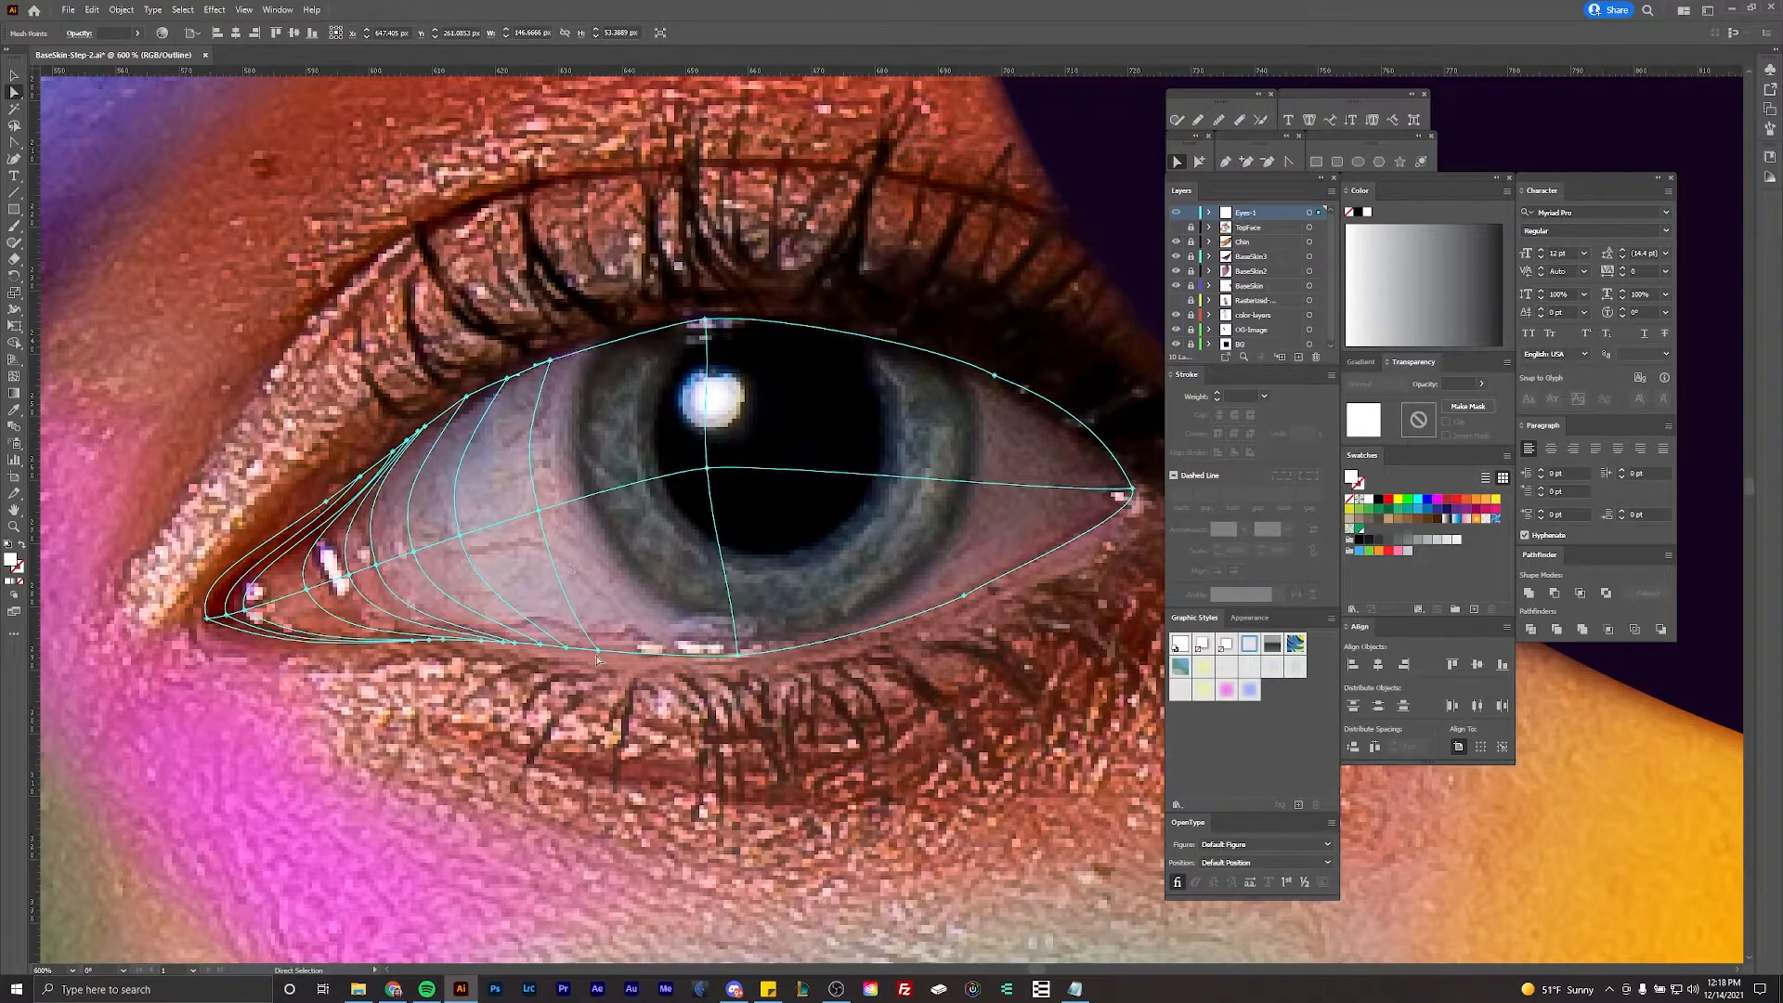
mouse_move(598, 648)
left_mouse_down()
mouse_move(715, 669)
mouse_move(617, 635)
left_mouse_up()
scroll(670, 651, "up", 1)
mouse_move(509, 546)
left_mouse_down()
mouse_move(474, 568)
mouse_move(507, 559)
left_mouse_up()
left_click(497, 471)
left_click_drag(497, 471, 483, 465)
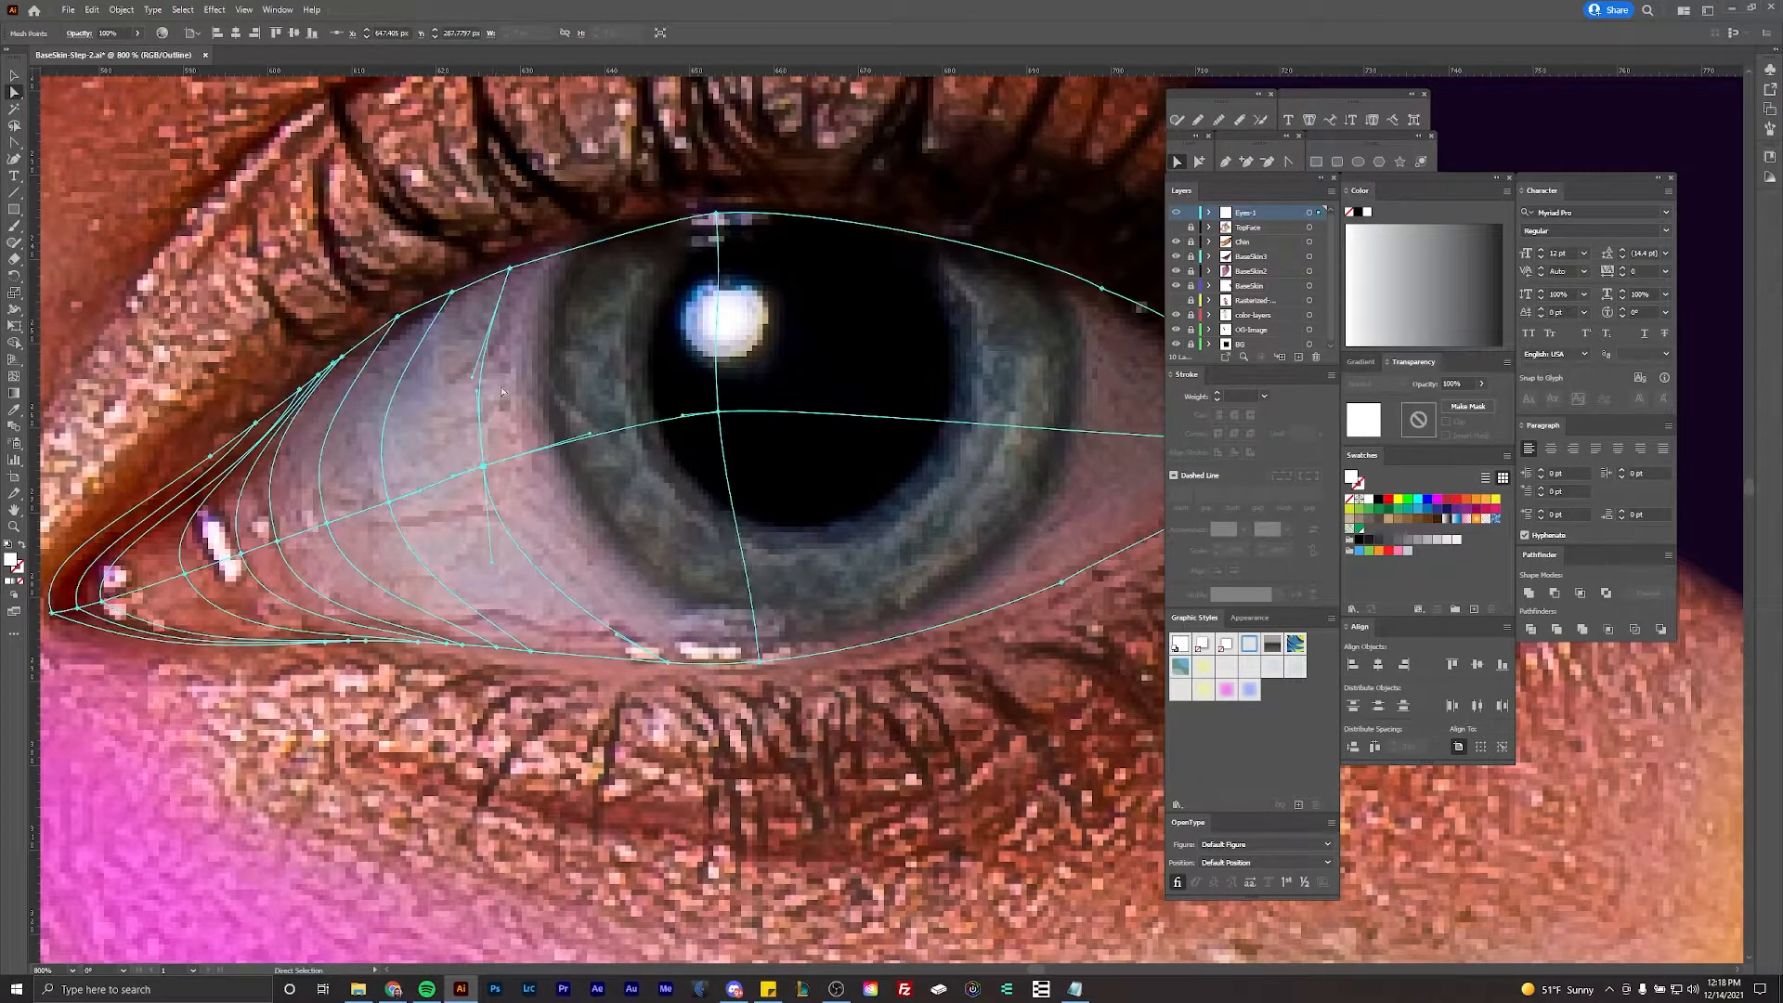
left_click_drag(476, 383, 466, 356)
Step: Refine the centre point and vertical handles of the eye-white line nearest the iris so it parallels the iris's curve
key("ctrl+shift+a")
left_click_drag(538, 409, 554, 423)
left_click(520, 470)
left_click_drag(497, 476, 489, 480)
left_click_drag(482, 405, 472, 410)
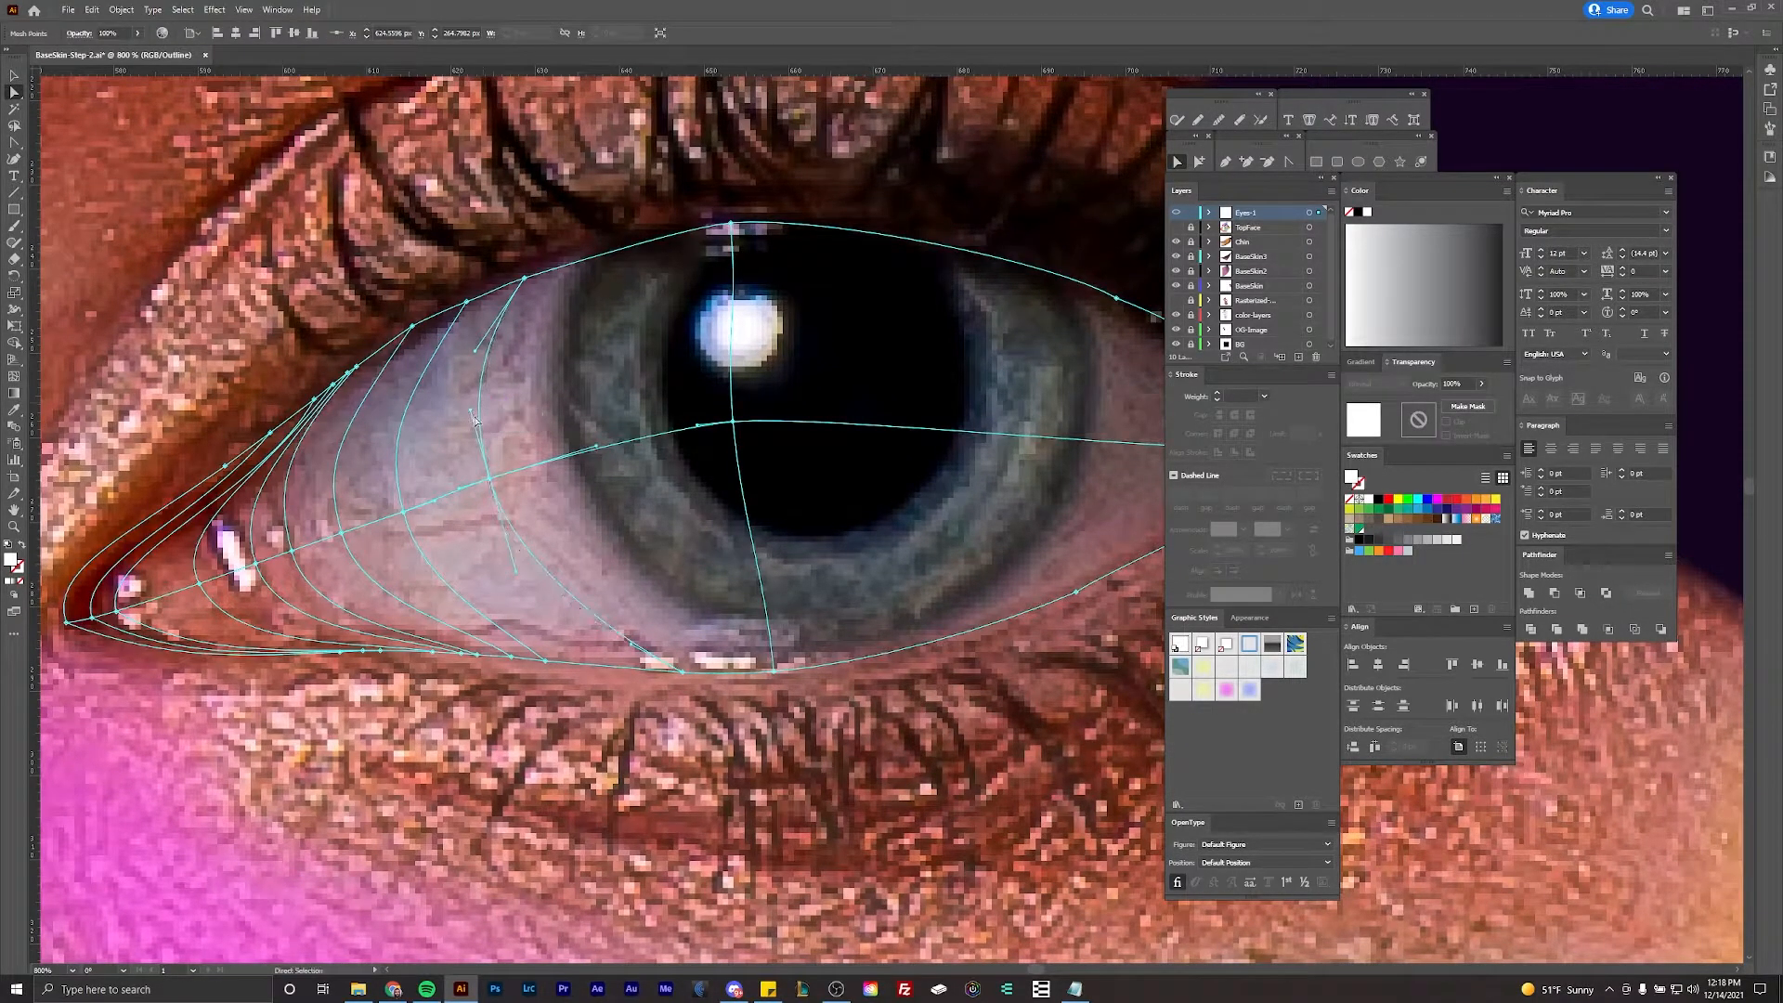
scroll(552, 448, "down", 1)
scroll(549, 533, "up", 1)
left_click_drag(516, 548, 513, 591)
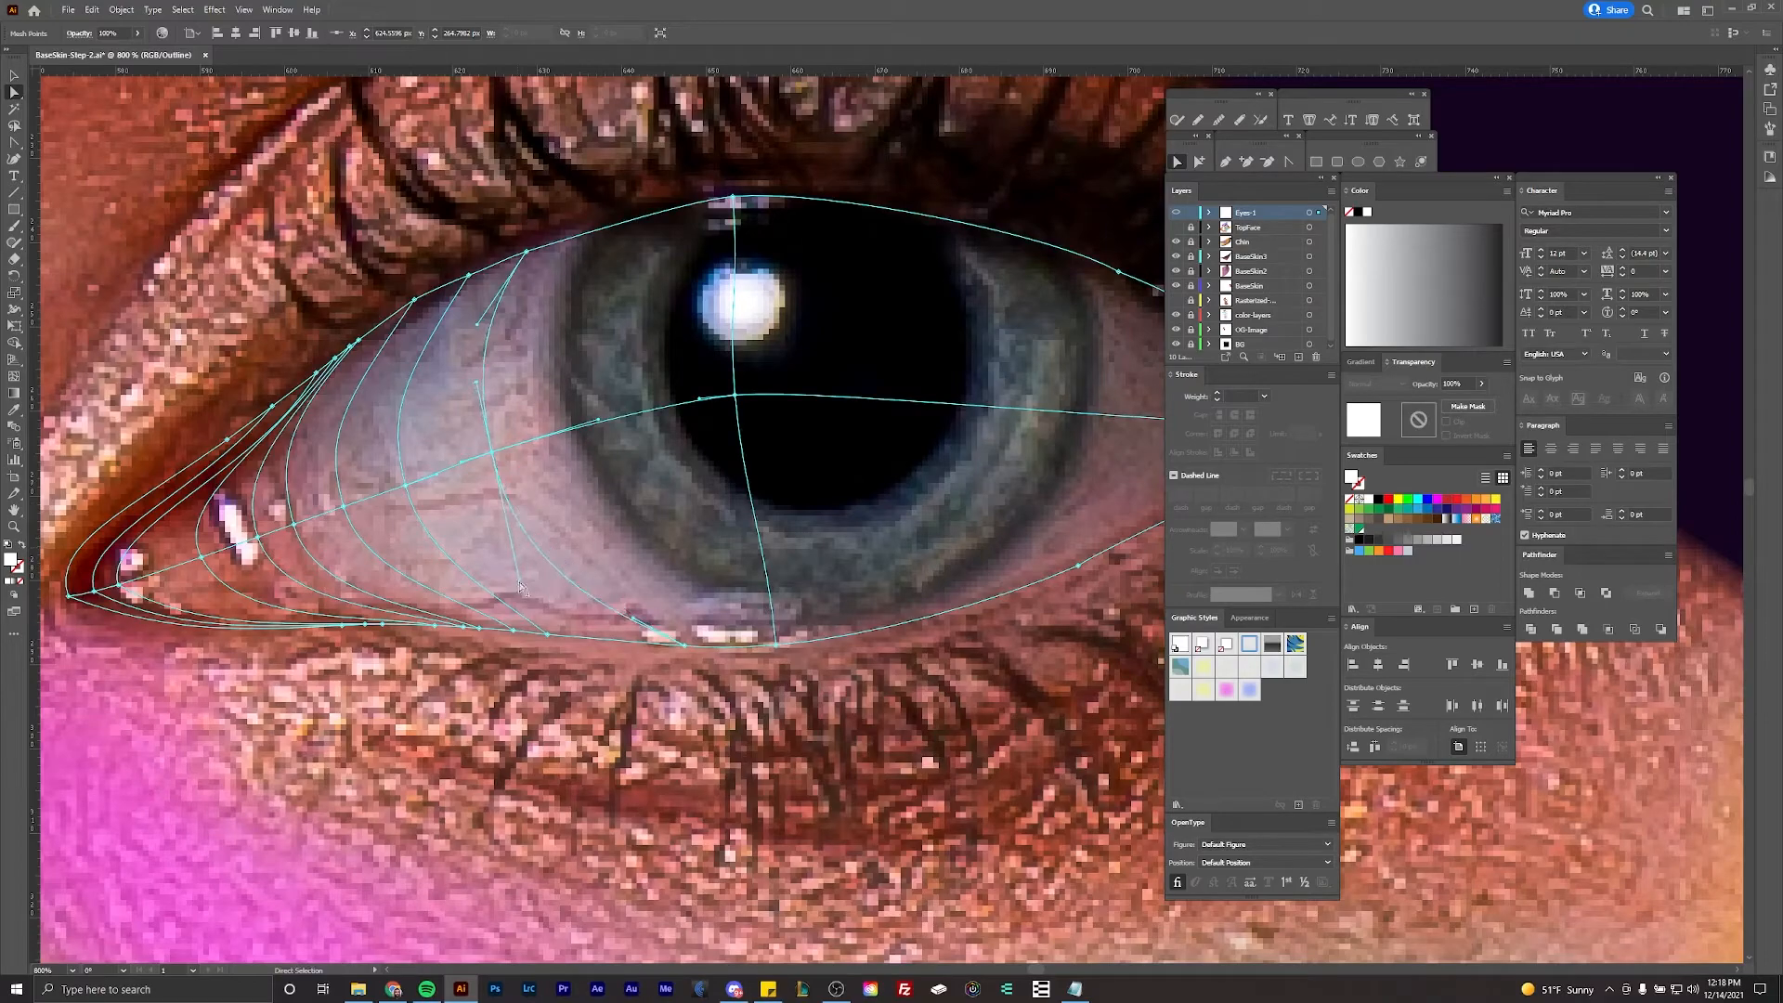
left_click_drag(490, 452, 486, 457)
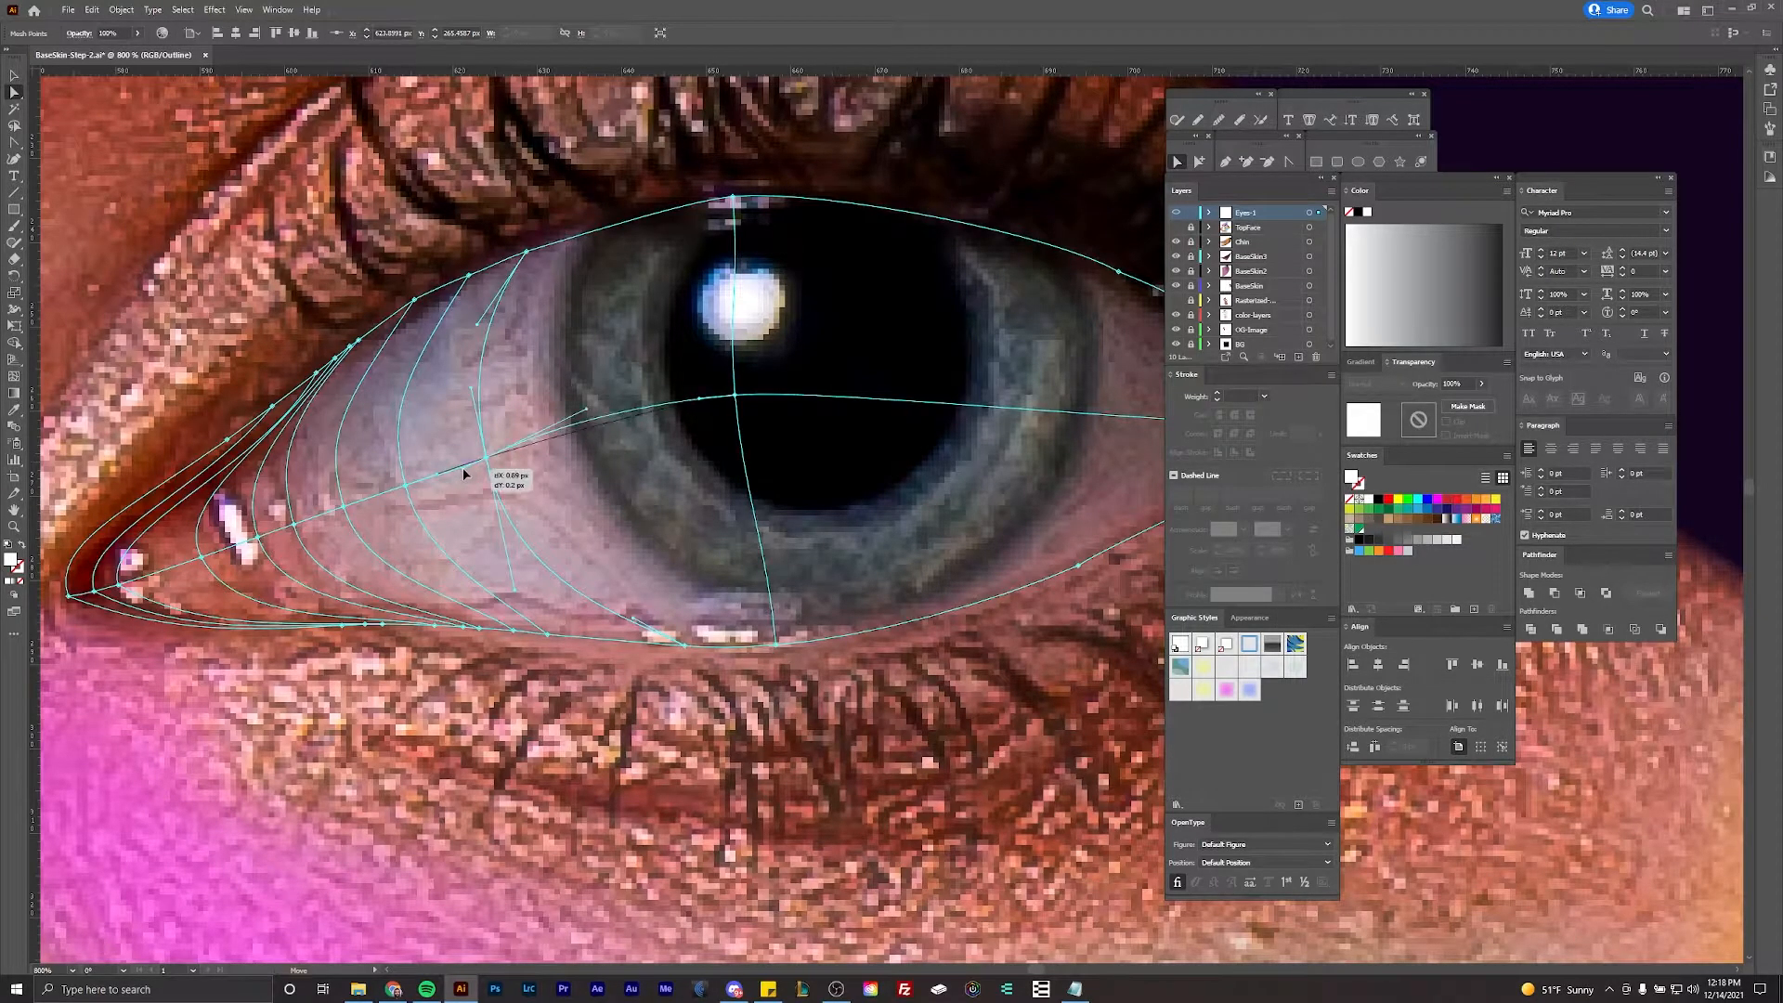
Step: Add a mesh line along the iris's inner edge and shift its lower endpoint along the lower eyelid toward the pupil
scroll(538, 499, "up", 1)
scroll(539, 499, "right", 1)
left_click(14, 376)
left_click_drag(388, 414, 510, 428)
left_click(498, 416, "ctrl")
scroll(498, 415, "down", 1)
left_click(520, 438, "ctrl")
scroll(520, 439, "up", 1)
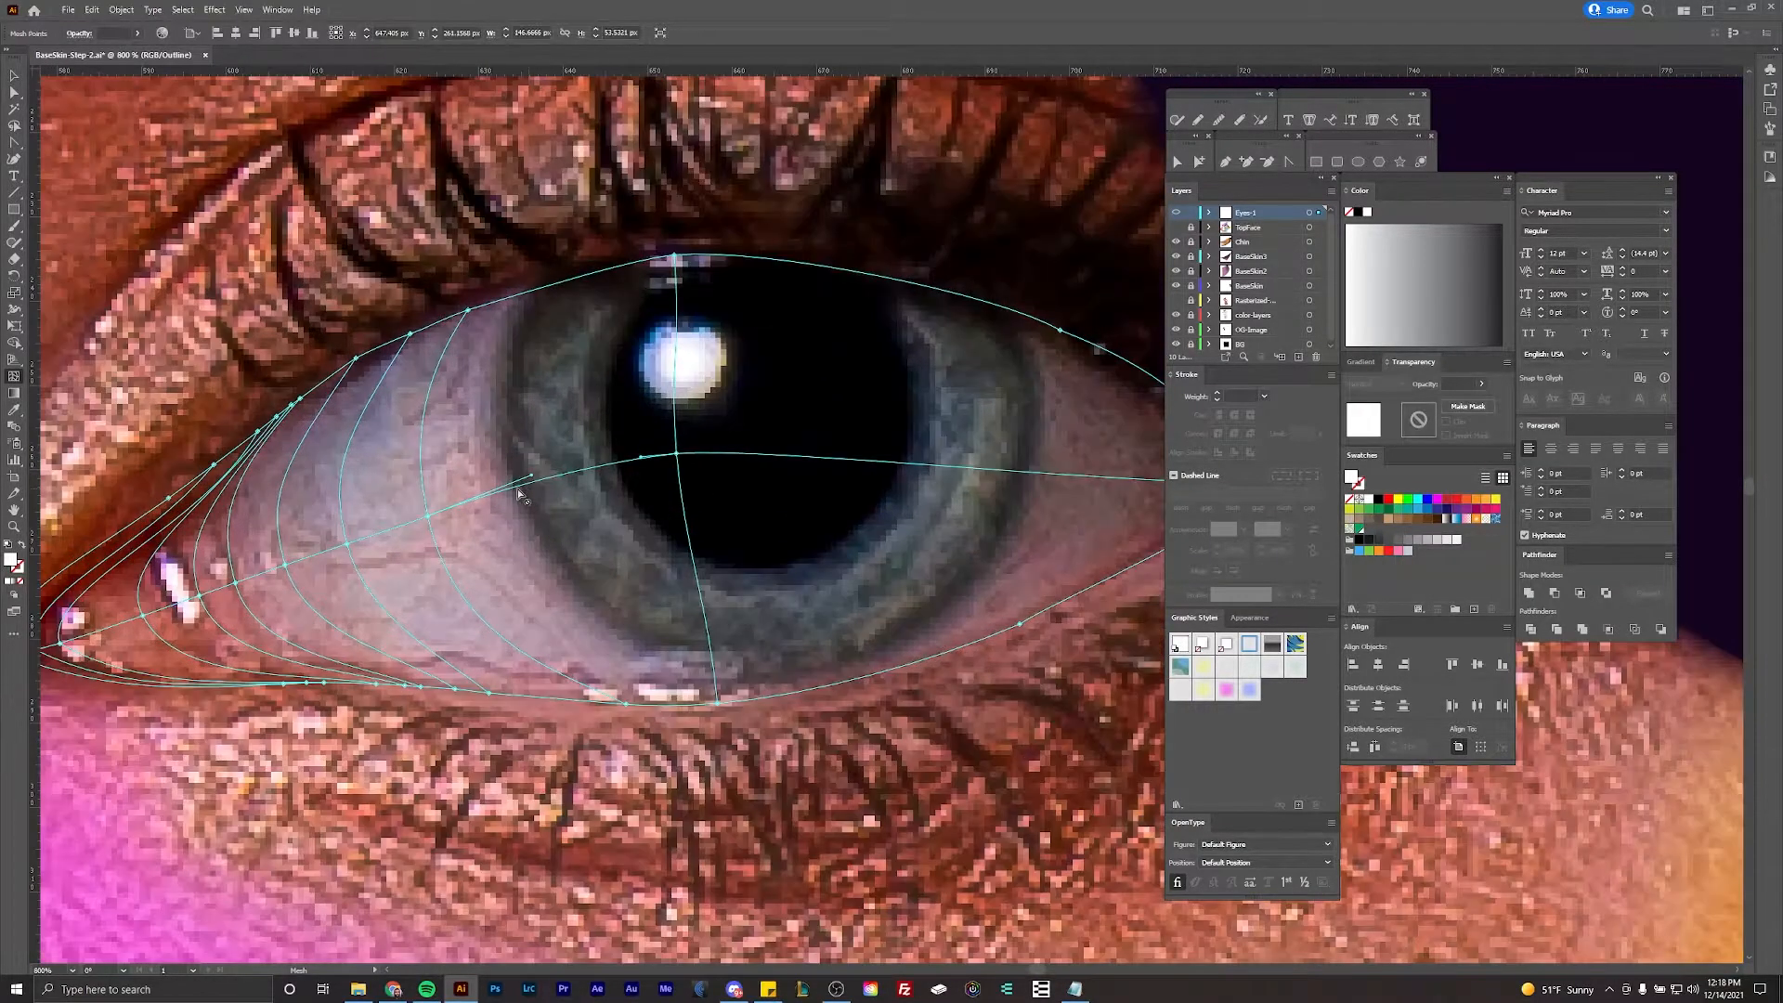
left_click(509, 495)
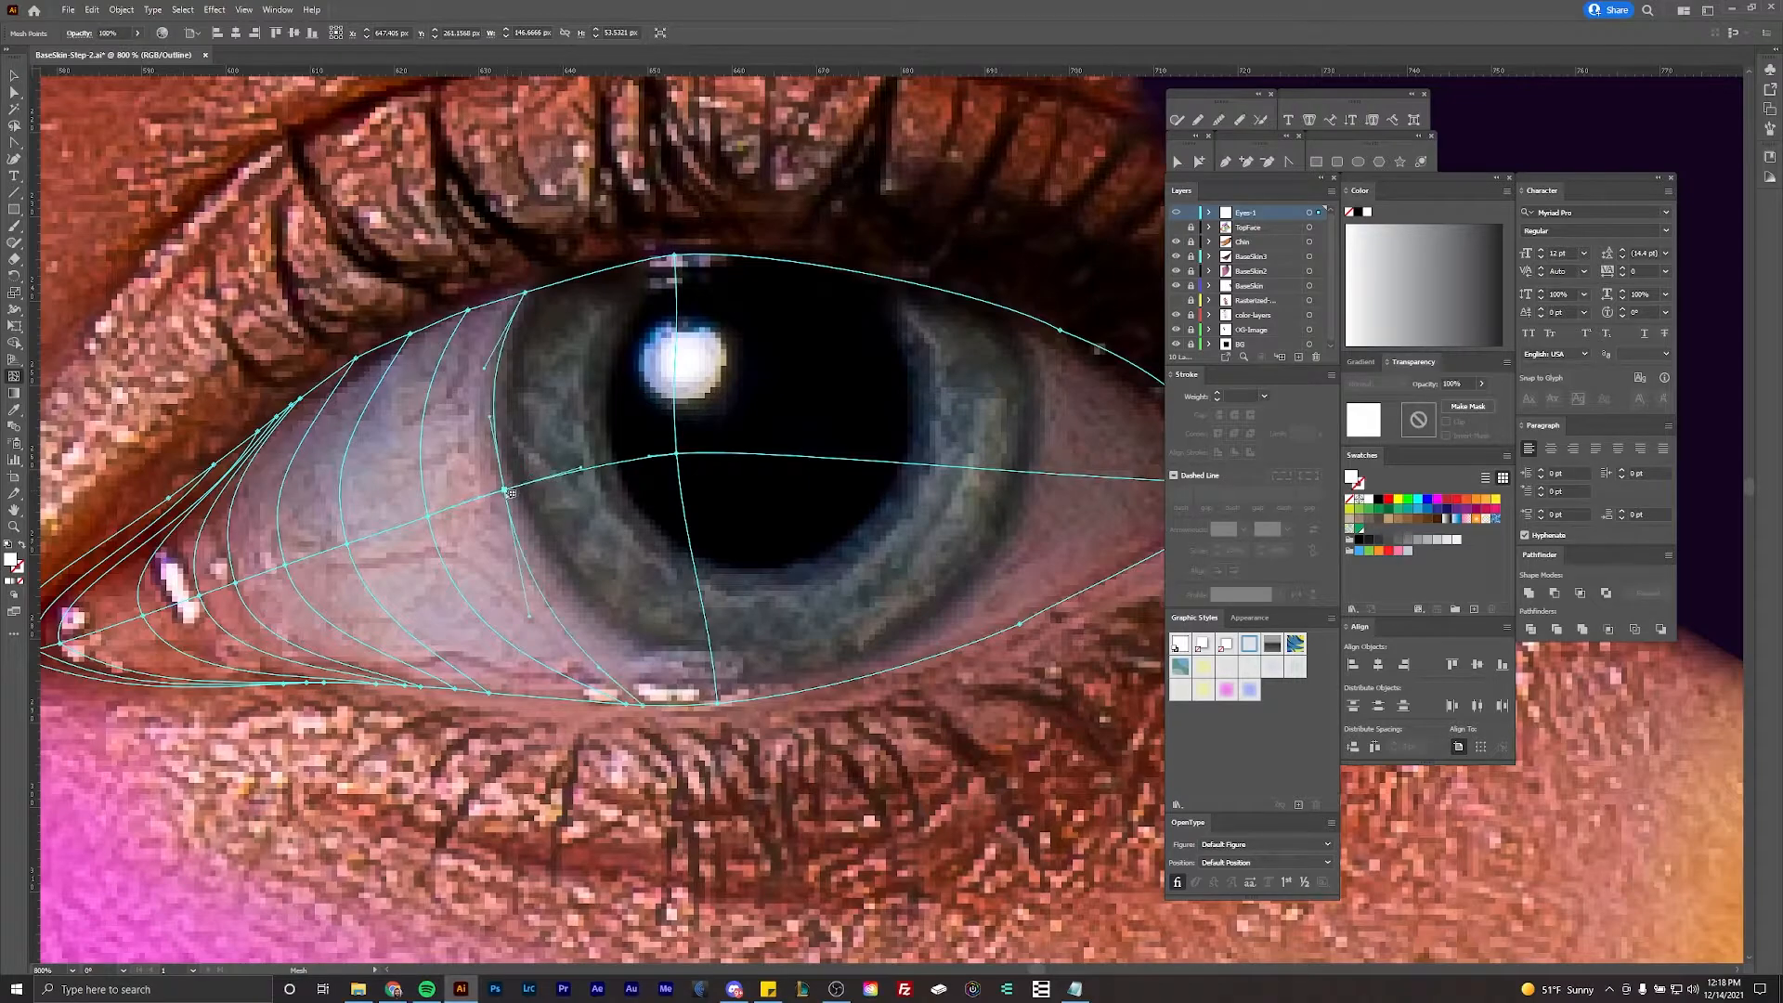
key("a")
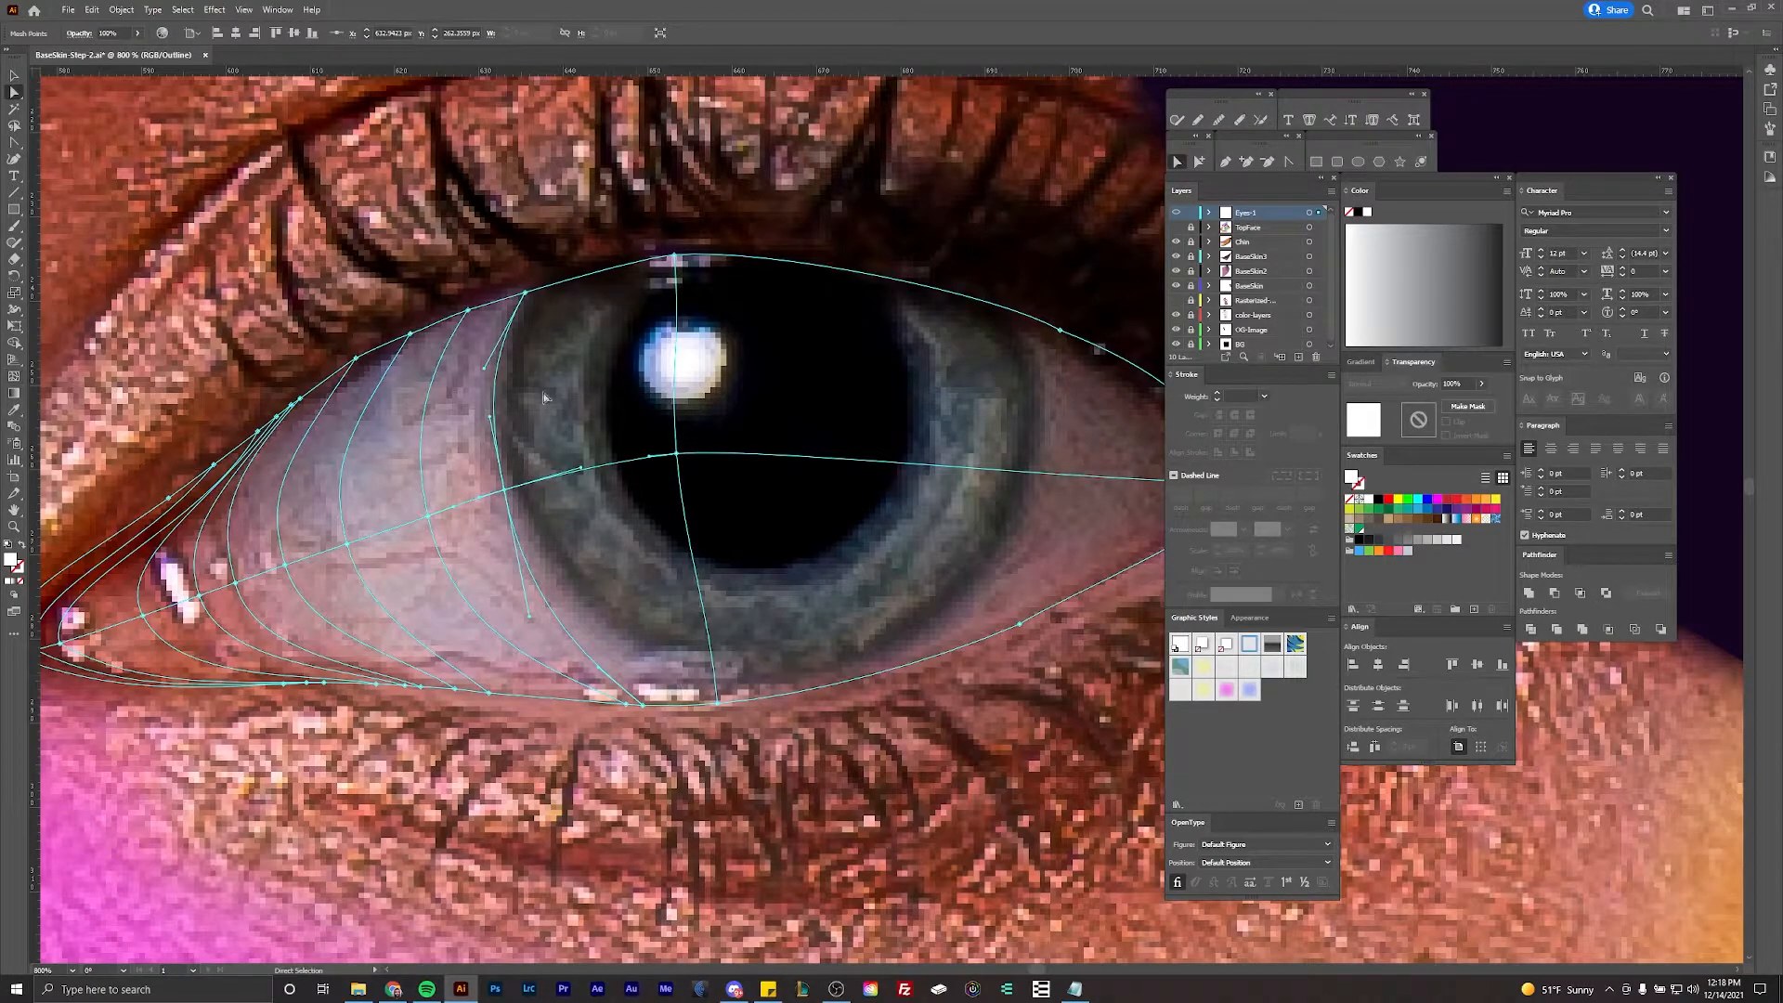
left_click_drag(642, 705, 688, 706)
Step: Shift the pupil mesh line's lower and centre points outward, adjust its handles, and move the inner iris line's lower endpoint farther along the lid
left_click_drag(717, 704, 774, 695)
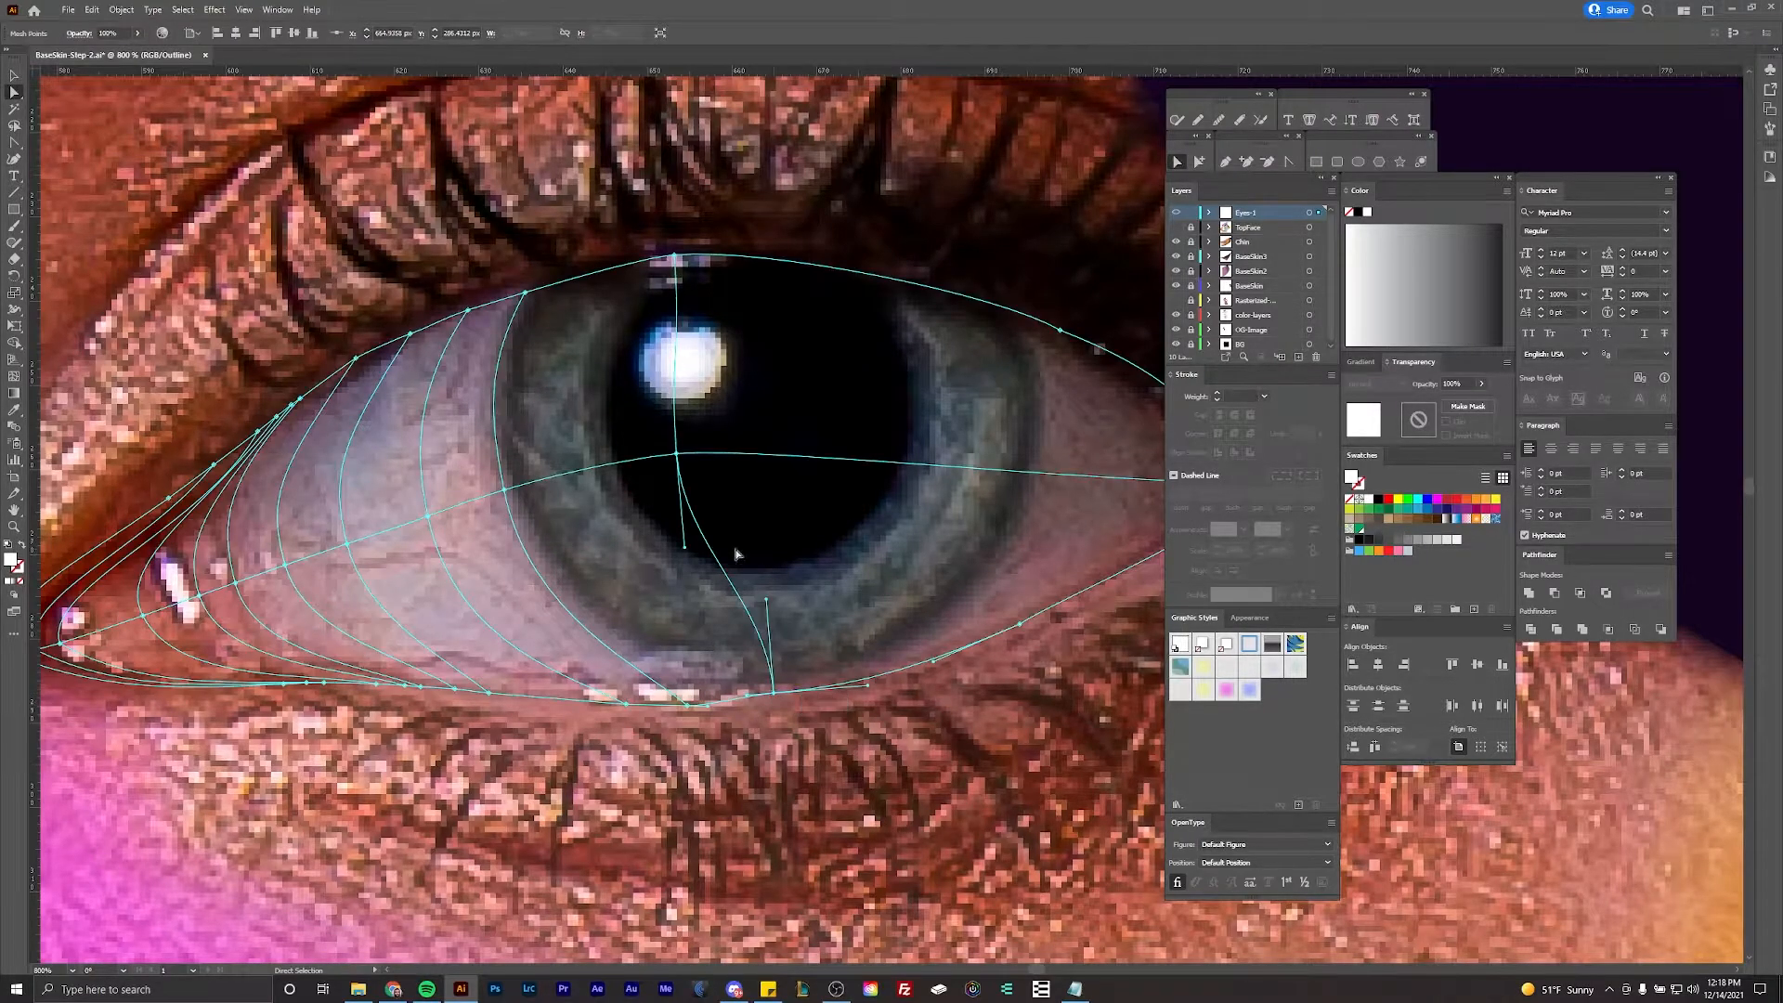
left_click_drag(676, 453, 709, 442)
left_click_drag(766, 599, 747, 597)
left_click_drag(677, 327, 689, 325)
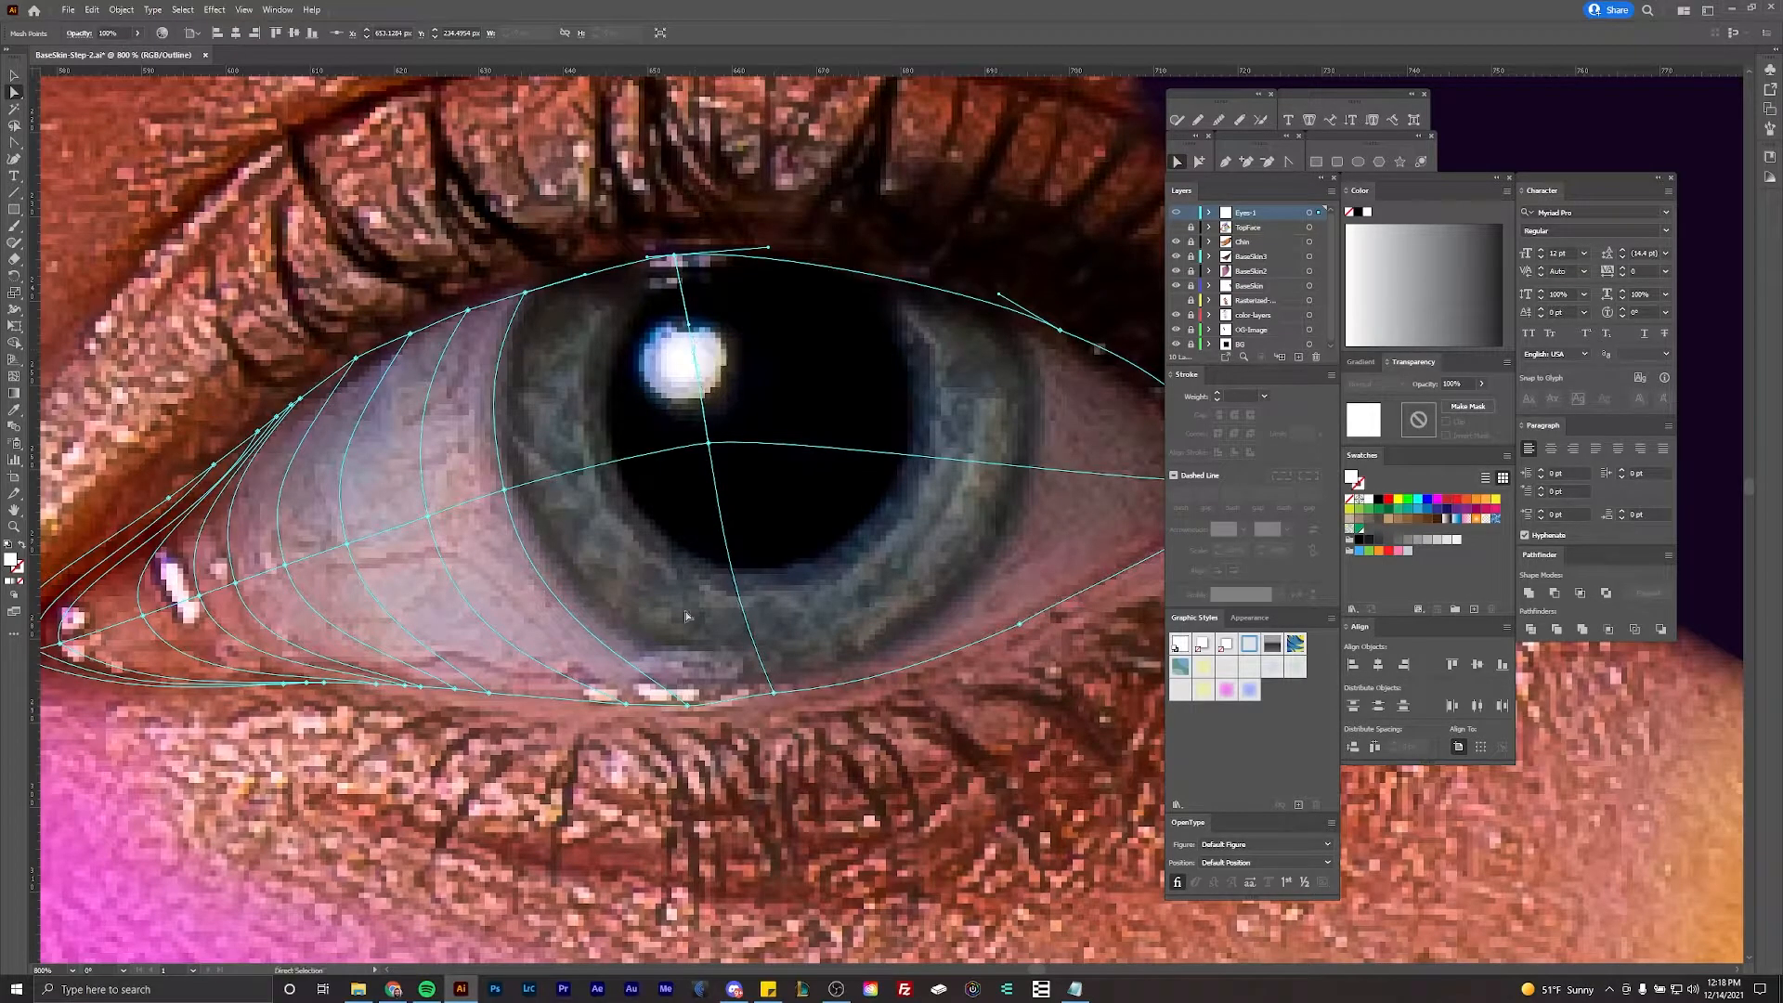
left_click(692, 702)
left_click_drag(692, 702, 721, 696)
key("ctrl+minus")
key("ctrl+minus")
left_click_drag(933, 520, 729, 544)
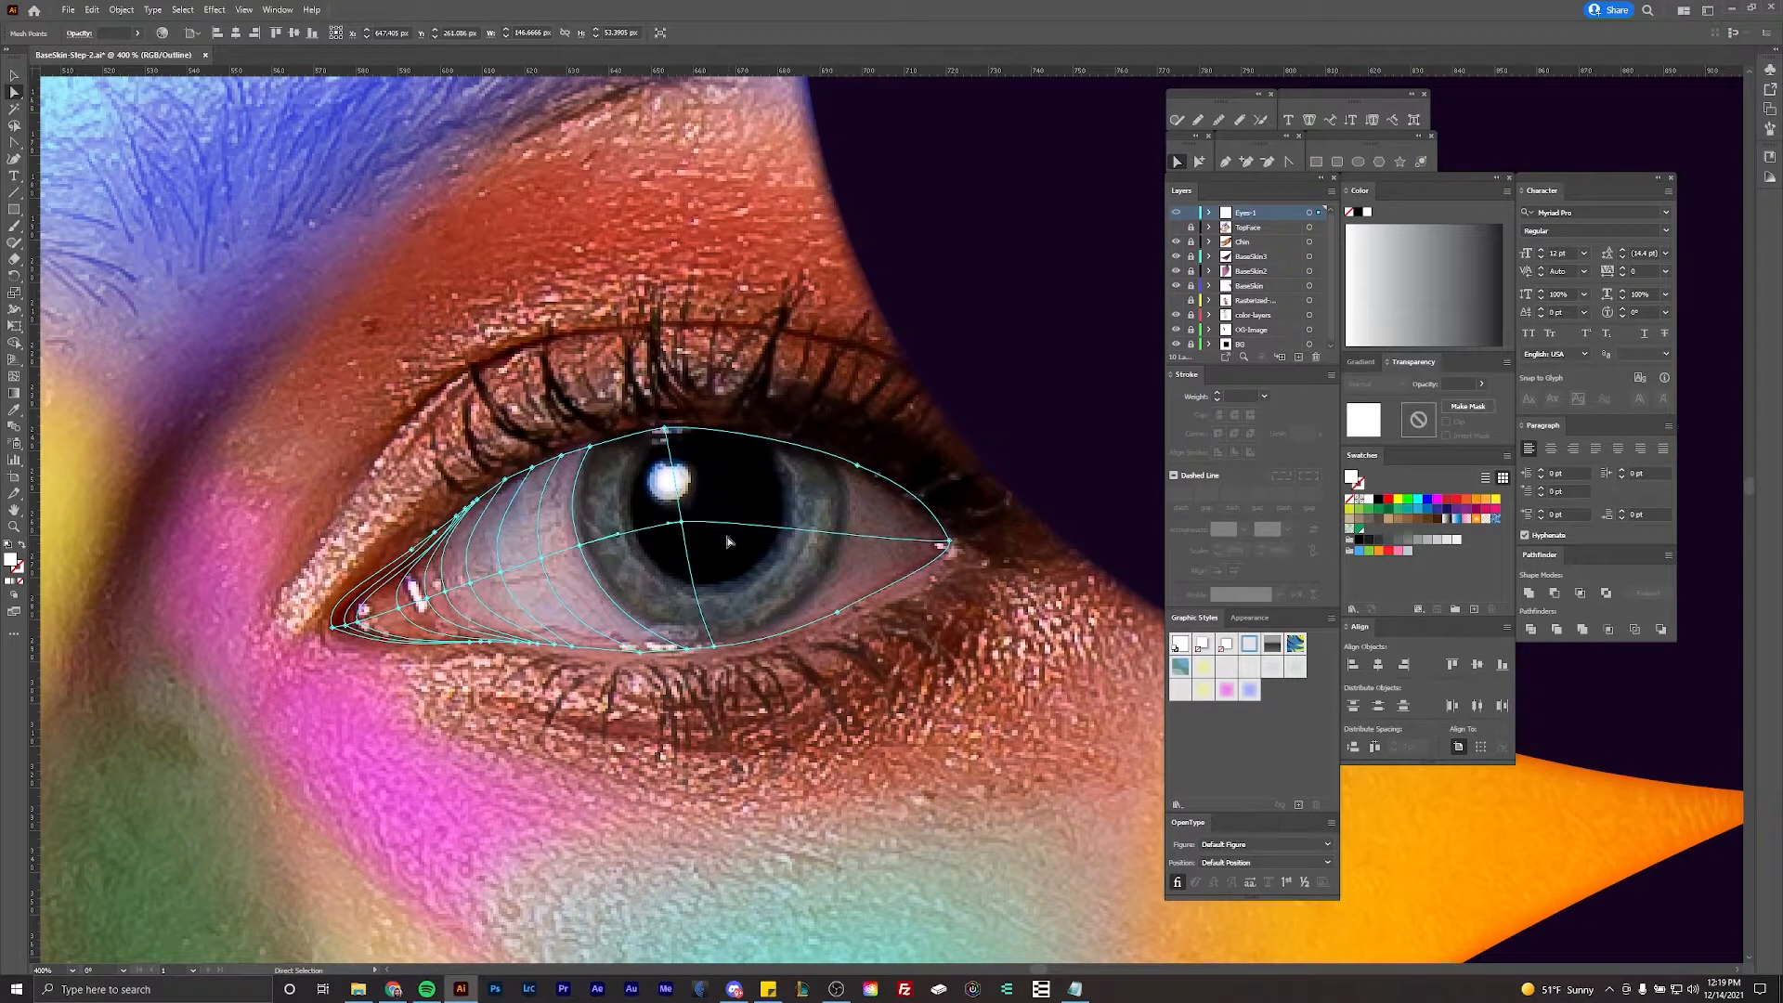
Step: Add a mesh line through the eye white near the outer eye corner
scroll(780, 620, "up", 2, "alt")
scroll(802, 421, "down", 1)
left_click(15, 377)
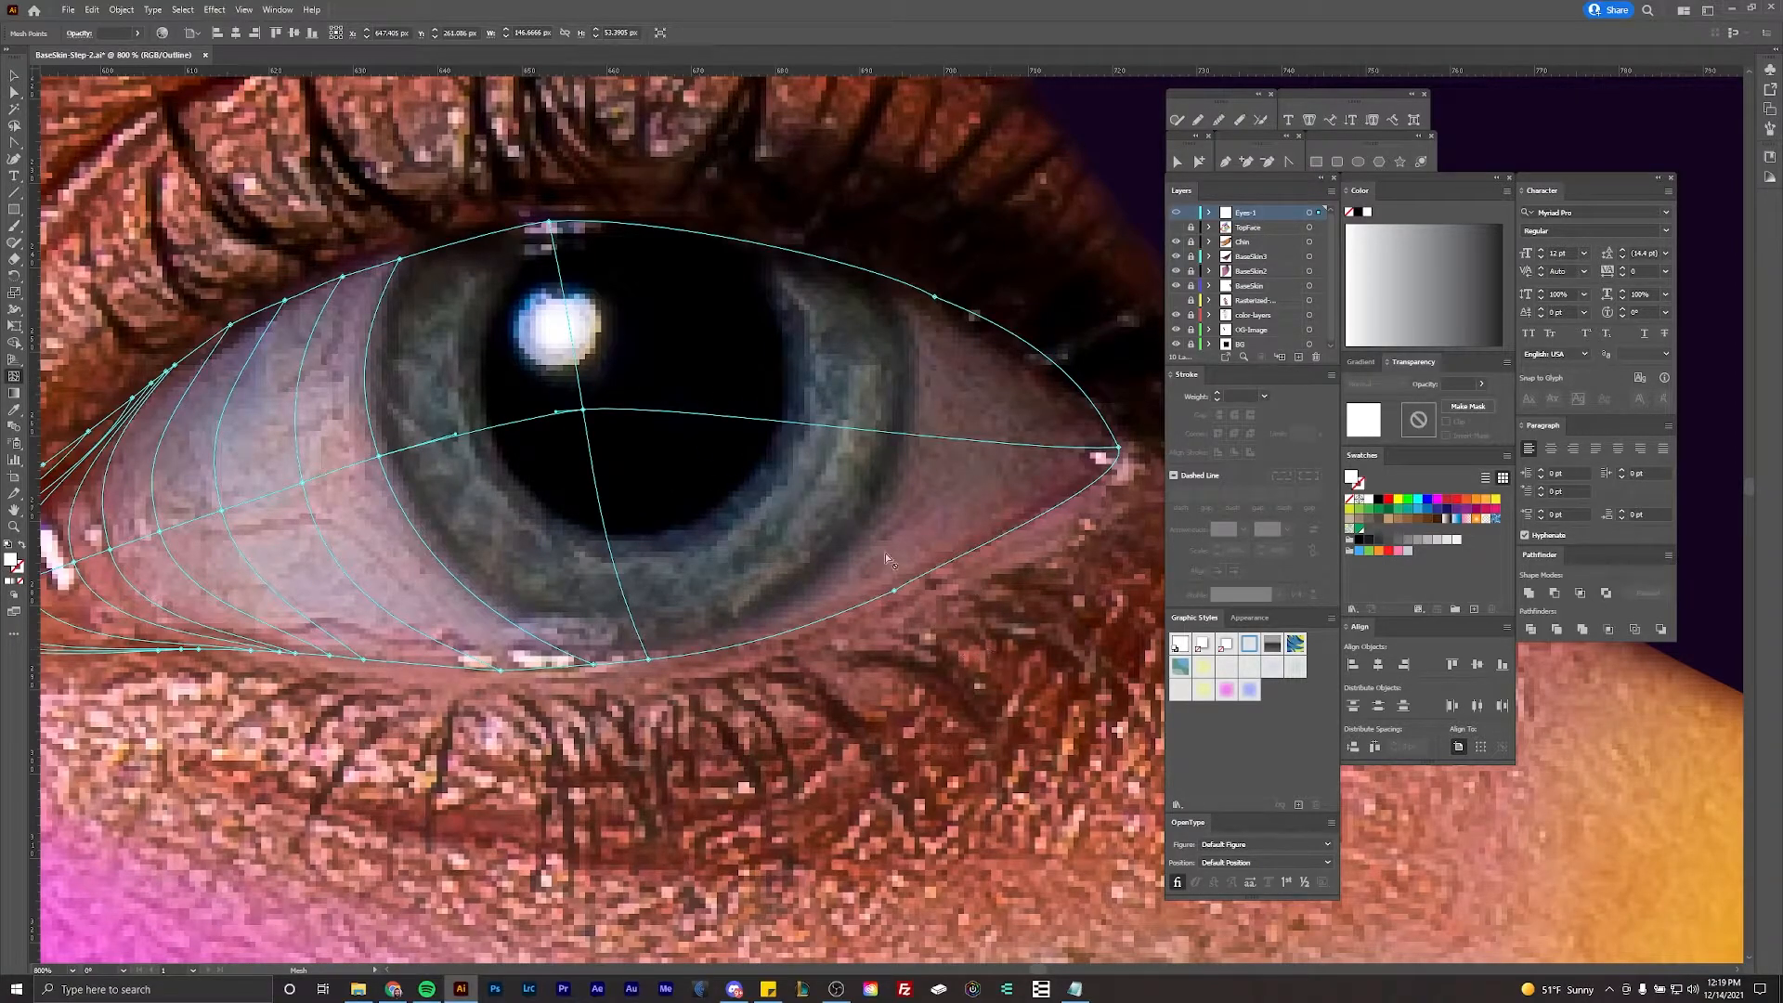
left_click_drag(736, 386, 681, 453)
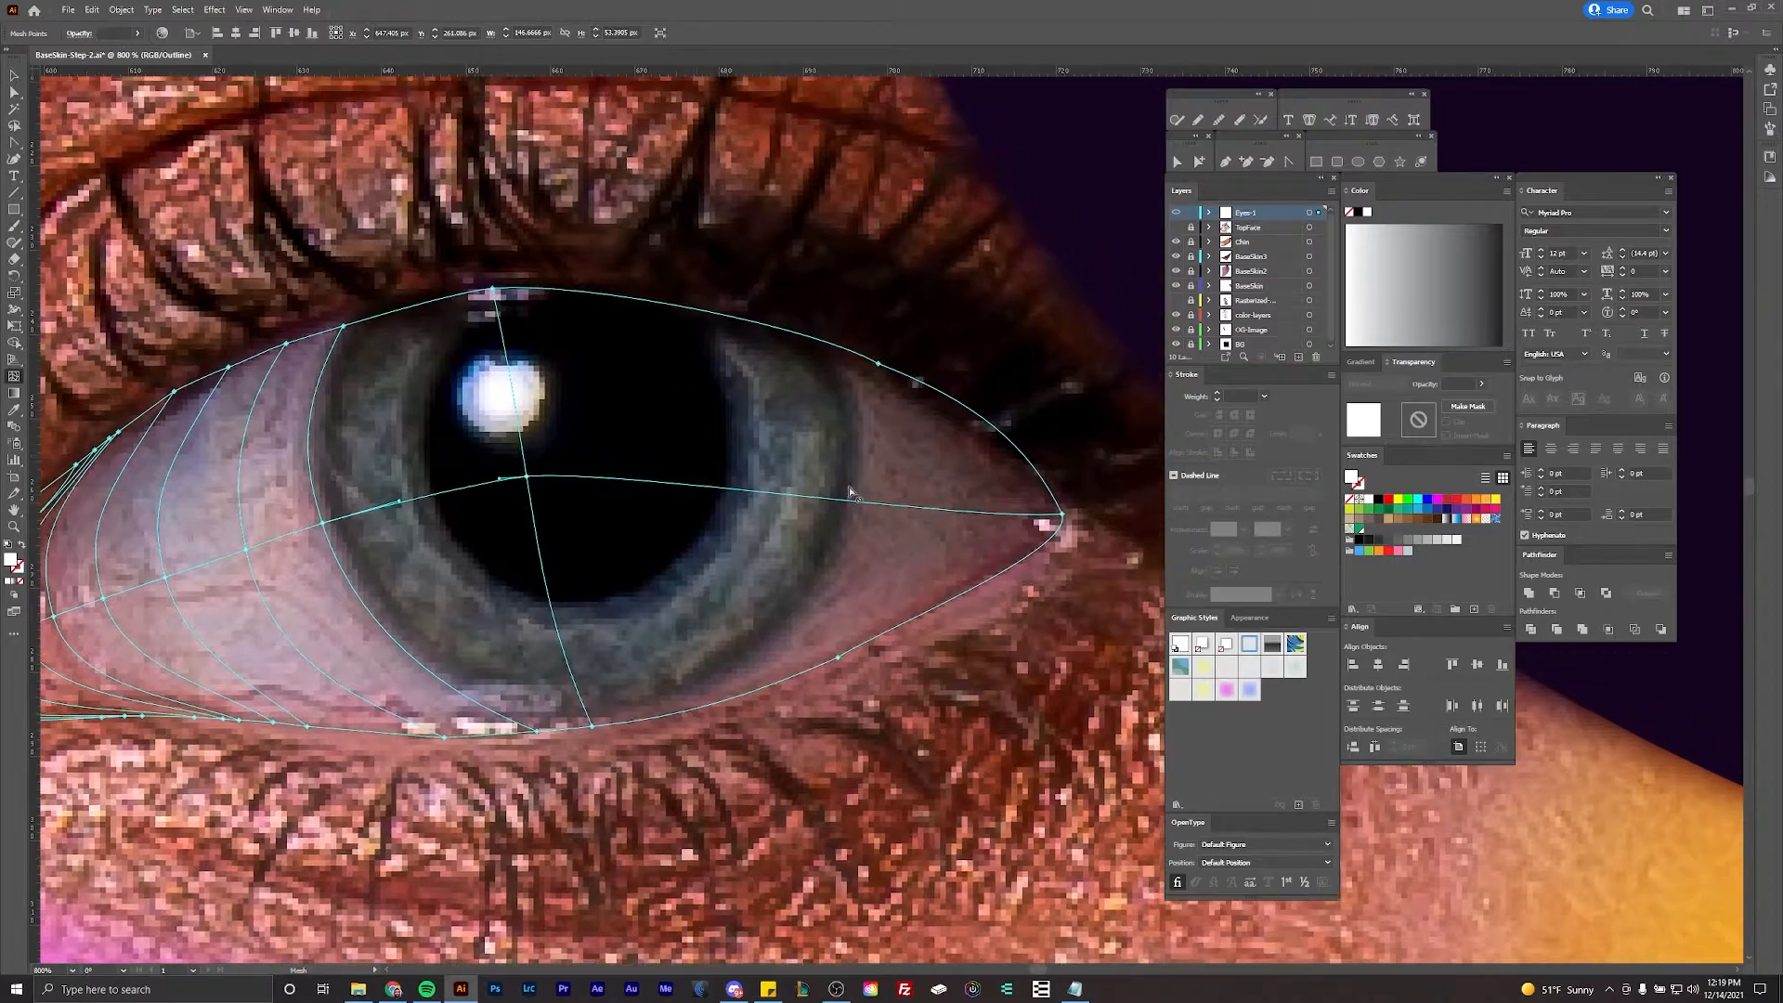
left_click(1002, 518)
key("a")
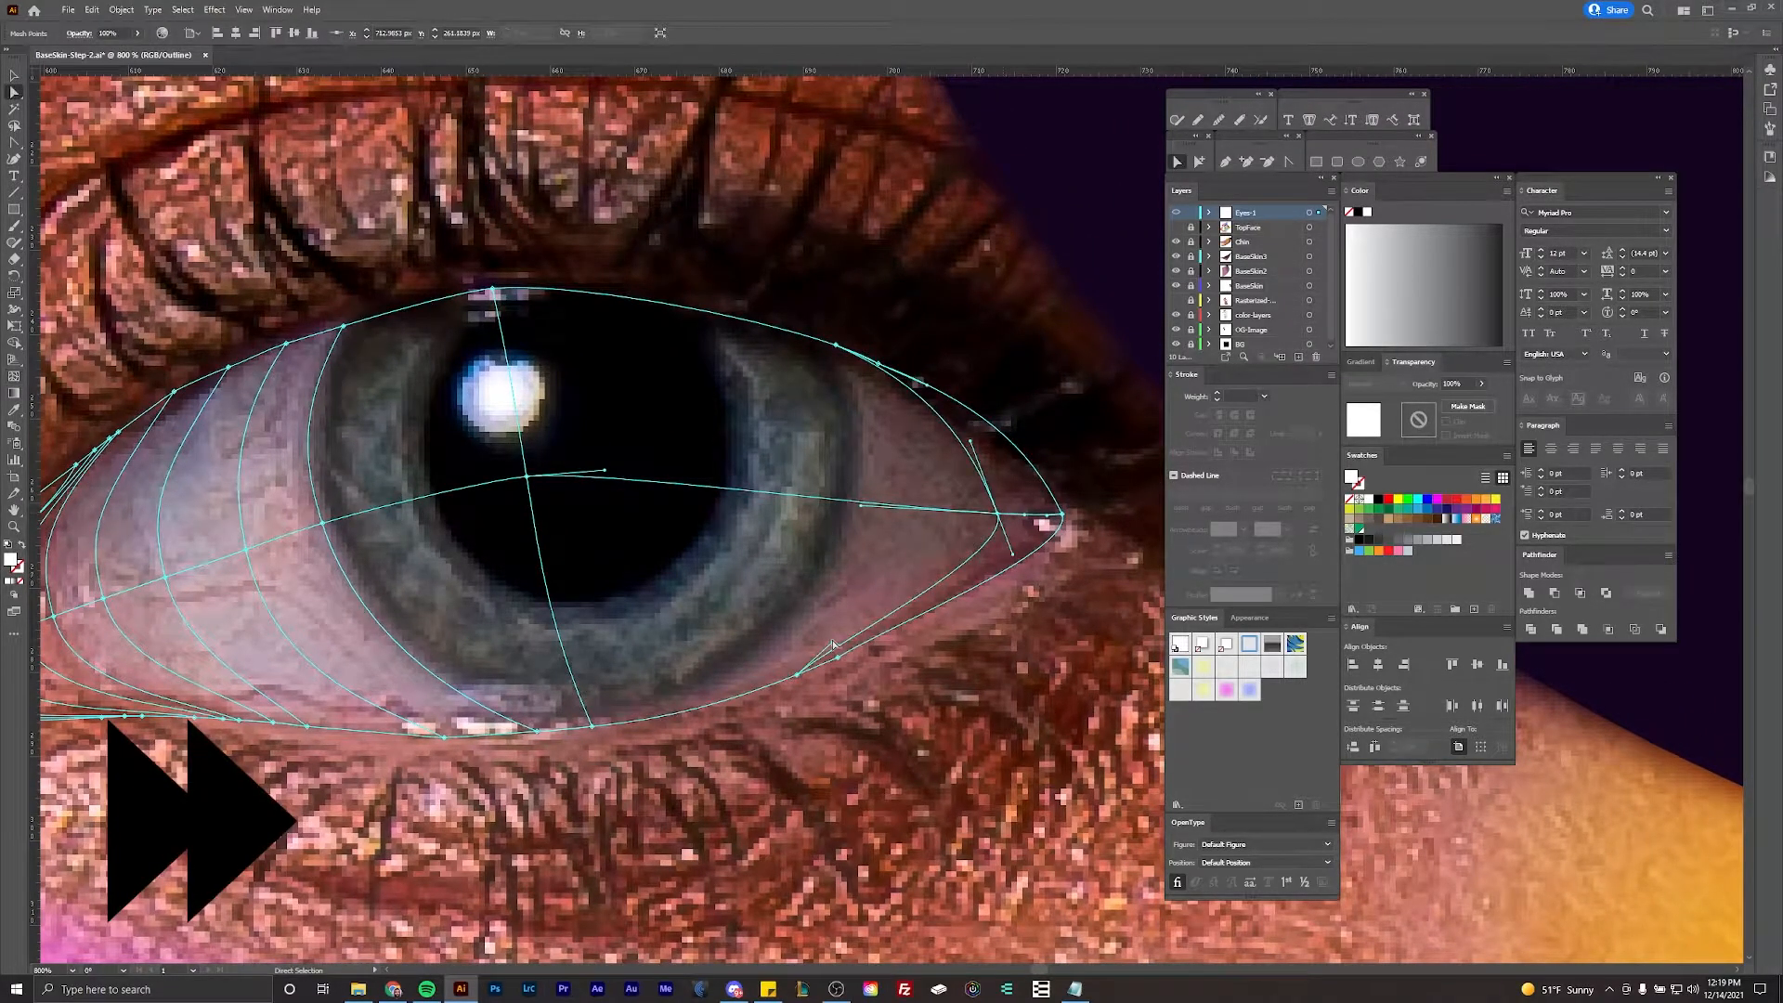
Step: Adjust the outer-corner mesh line's handles and move its upper endpoint along the eyelid to match the outer eye white
left_click_drag(979, 576, 961, 593)
left_click(817, 362)
left_click_drag(860, 381, 911, 402)
left_click_drag(817, 362, 784, 351)
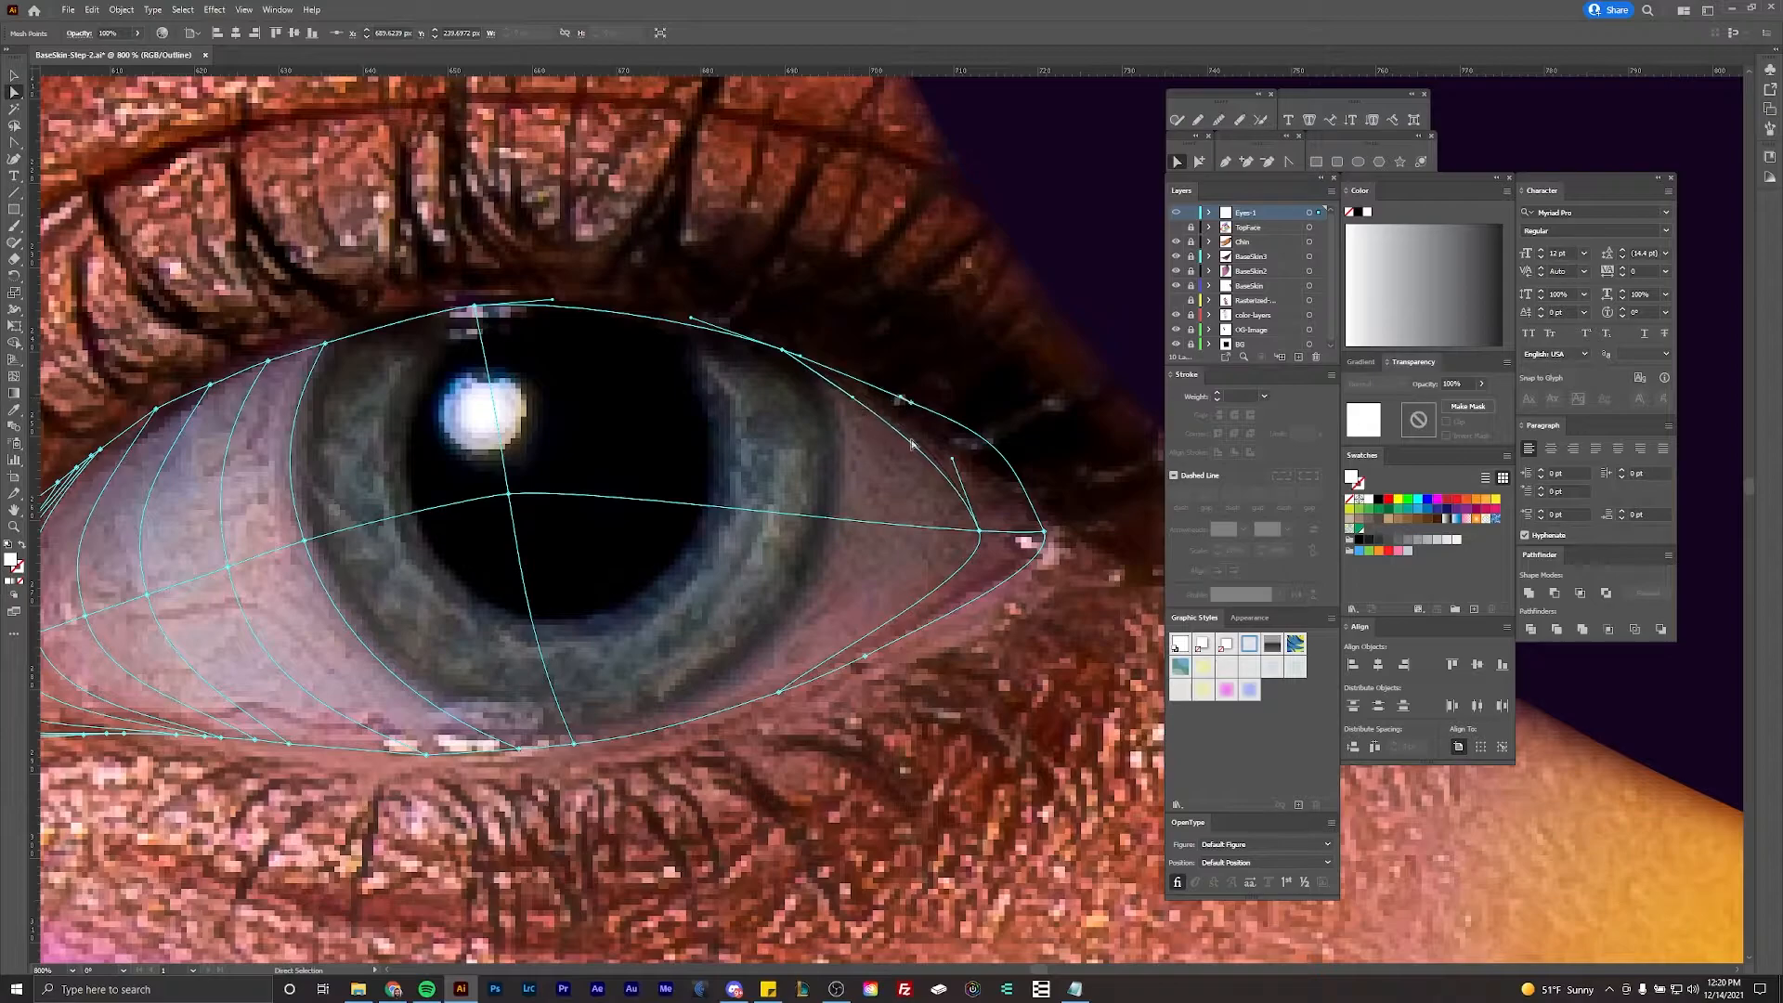
left_click_drag(950, 461, 940, 435)
left_click(962, 476)
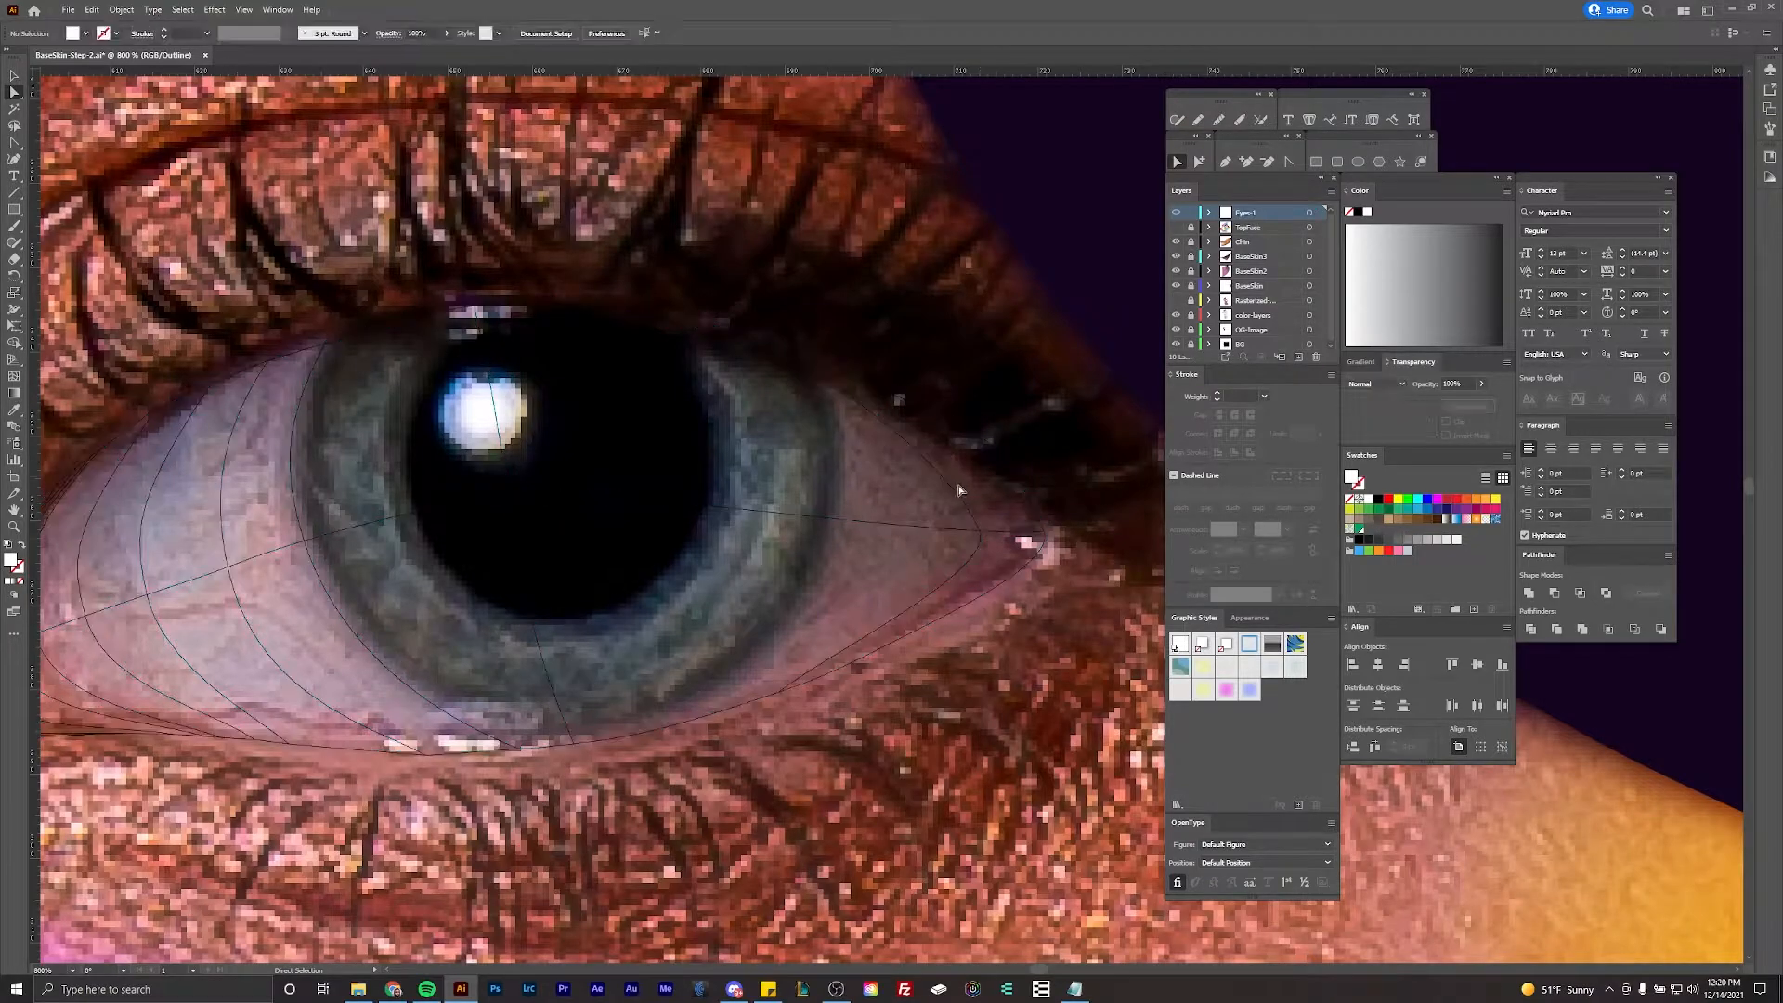
Step: Reselect the eye mesh and add a mesh line at the iris's outer edge
left_click(990, 562)
left_click(16, 378)
scroll(992, 563, "down", 2)
scroll(956, 507, "up", 2)
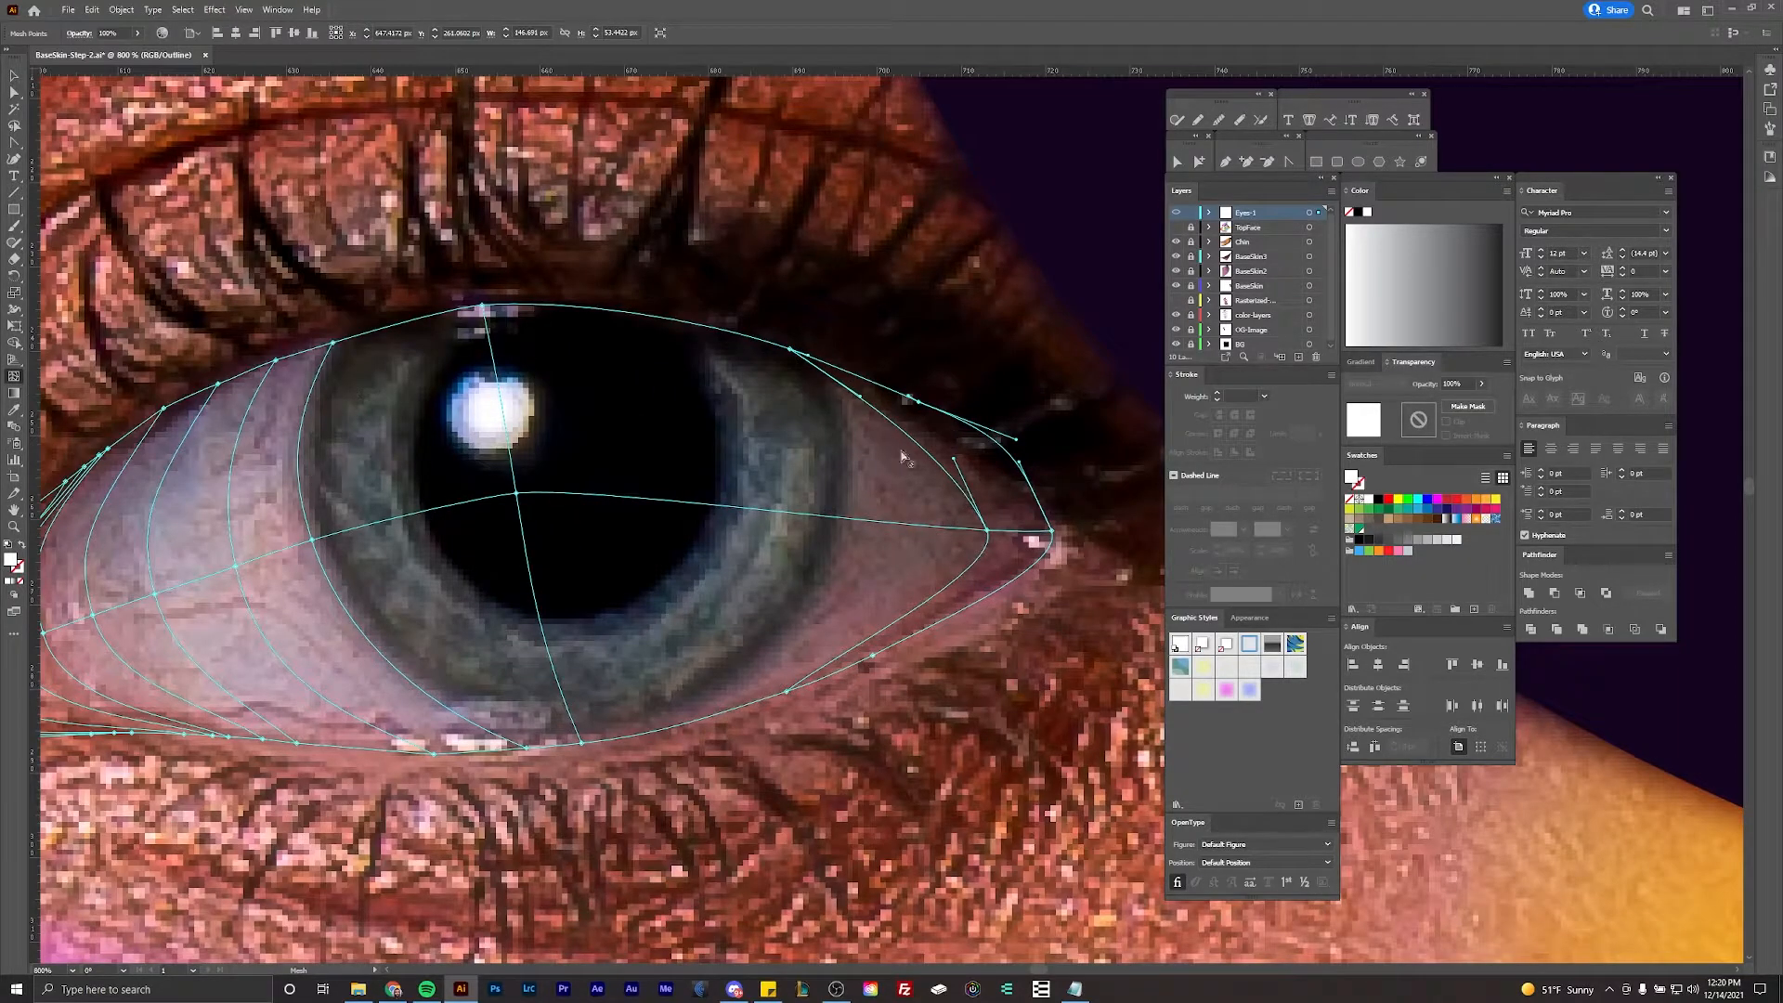
left_click(849, 520)
key("a")
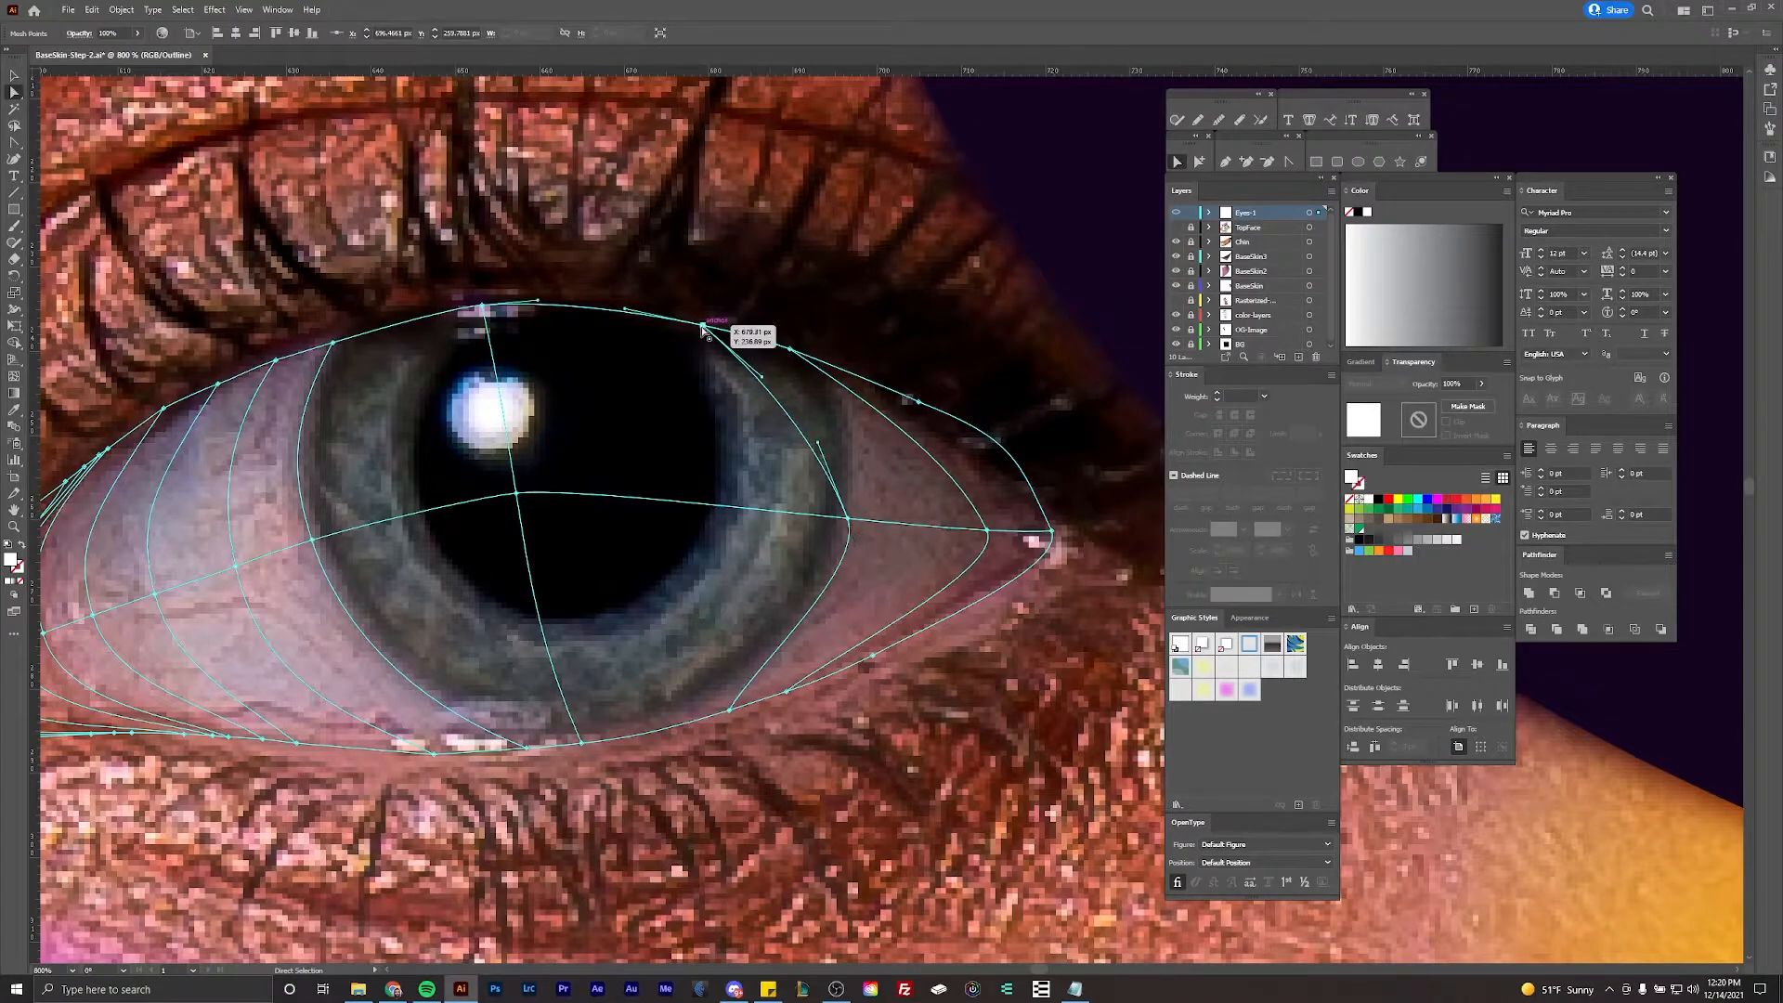
Step: Move the outer iris line's upper endpoint along the eyelid and bend its upper handles around the iris edge
scroll(780, 341, "up", 3)
mouse_move(788, 343)
left_mouse_down()
mouse_move(738, 337)
mouse_move(785, 353)
left_mouse_up()
left_click_drag(692, 319, 784, 349)
left_click_drag(954, 503, 1068, 548)
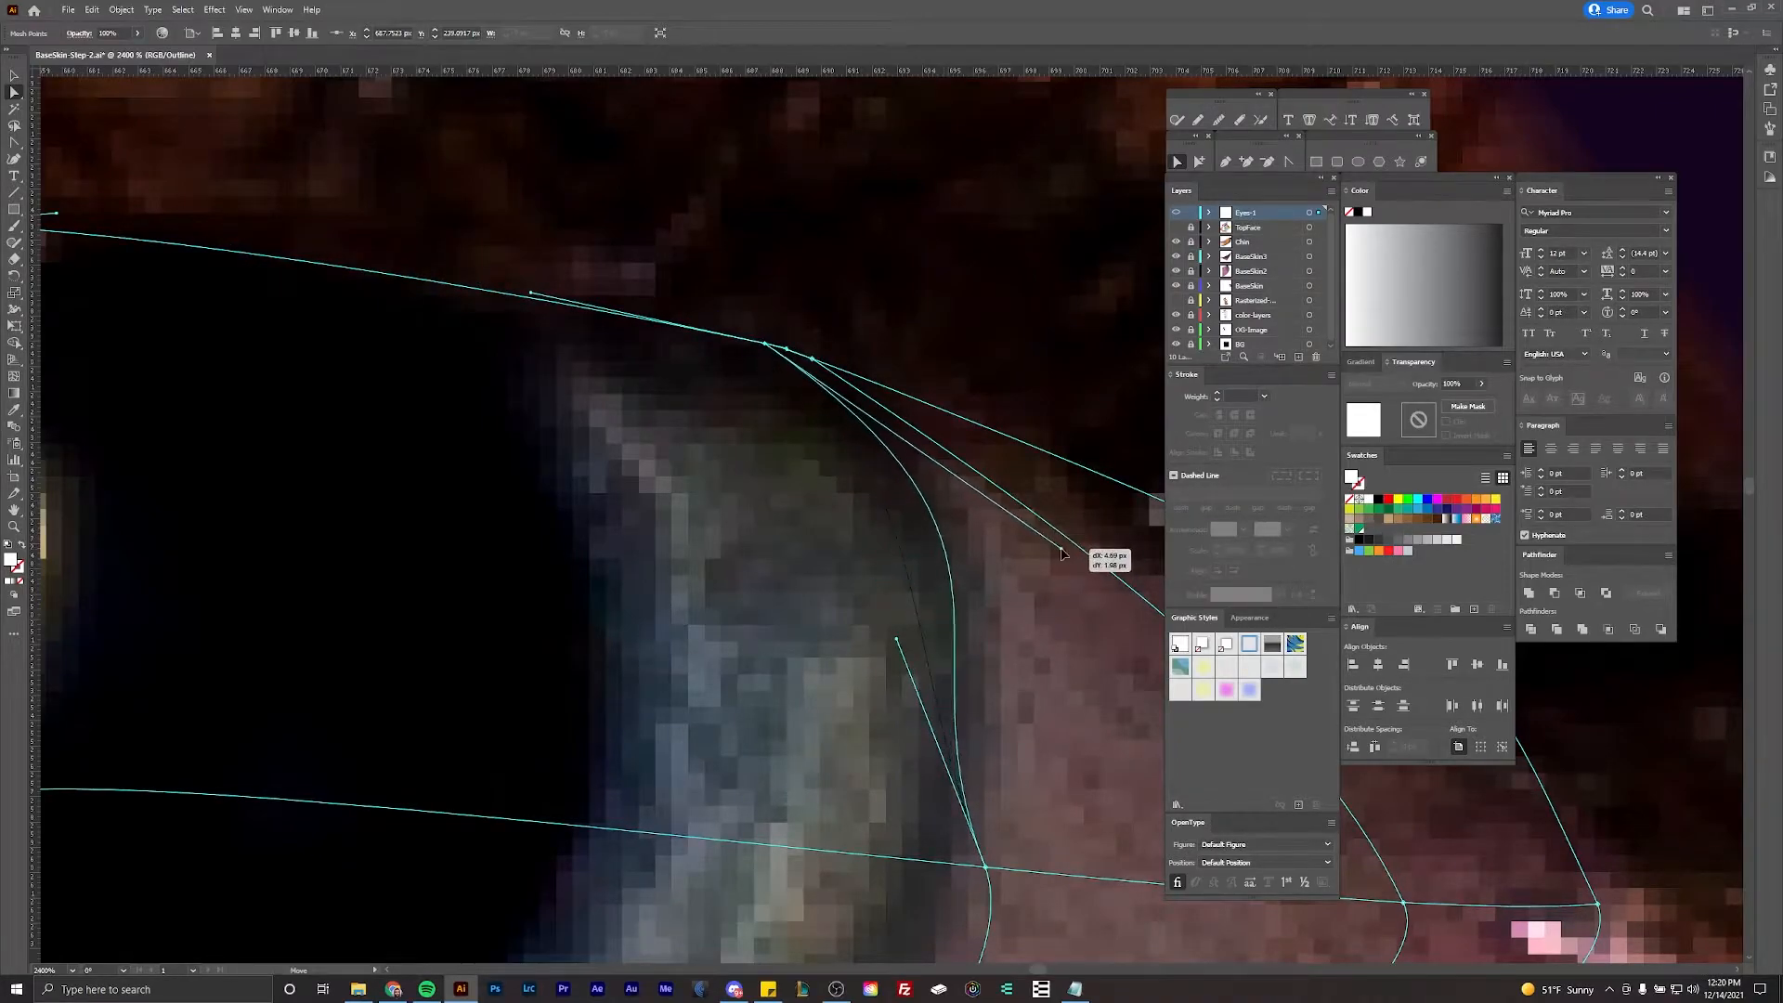
left_click_drag(897, 638, 1005, 671)
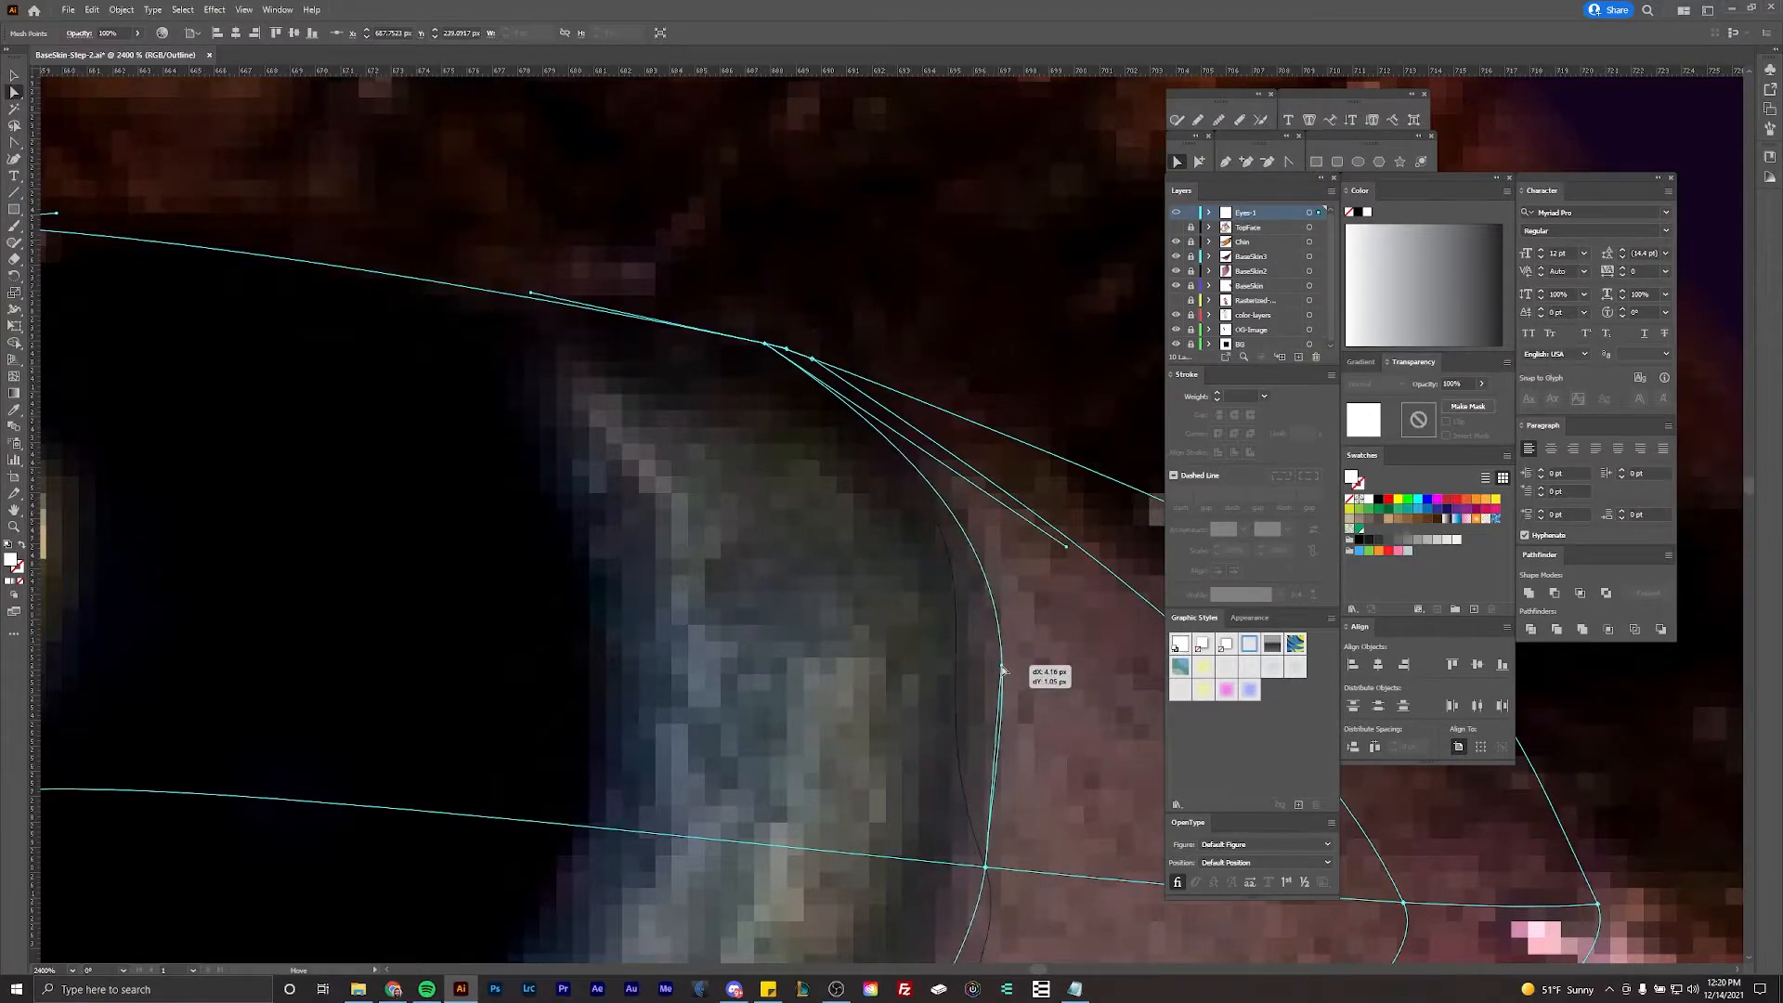
Step: Shape the lower half of the outer iris line by moving its lower endpoint and handles to follow the iris edge
scroll(1001, 673, "down", 2)
left_click_drag(1014, 780, 960, 434)
left_click(930, 423)
left_click_drag(926, 510, 927, 521)
left_click_drag(798, 648, 850, 634)
left_click_drag(754, 711, 678, 733)
scroll(632, 786, "up", 1)
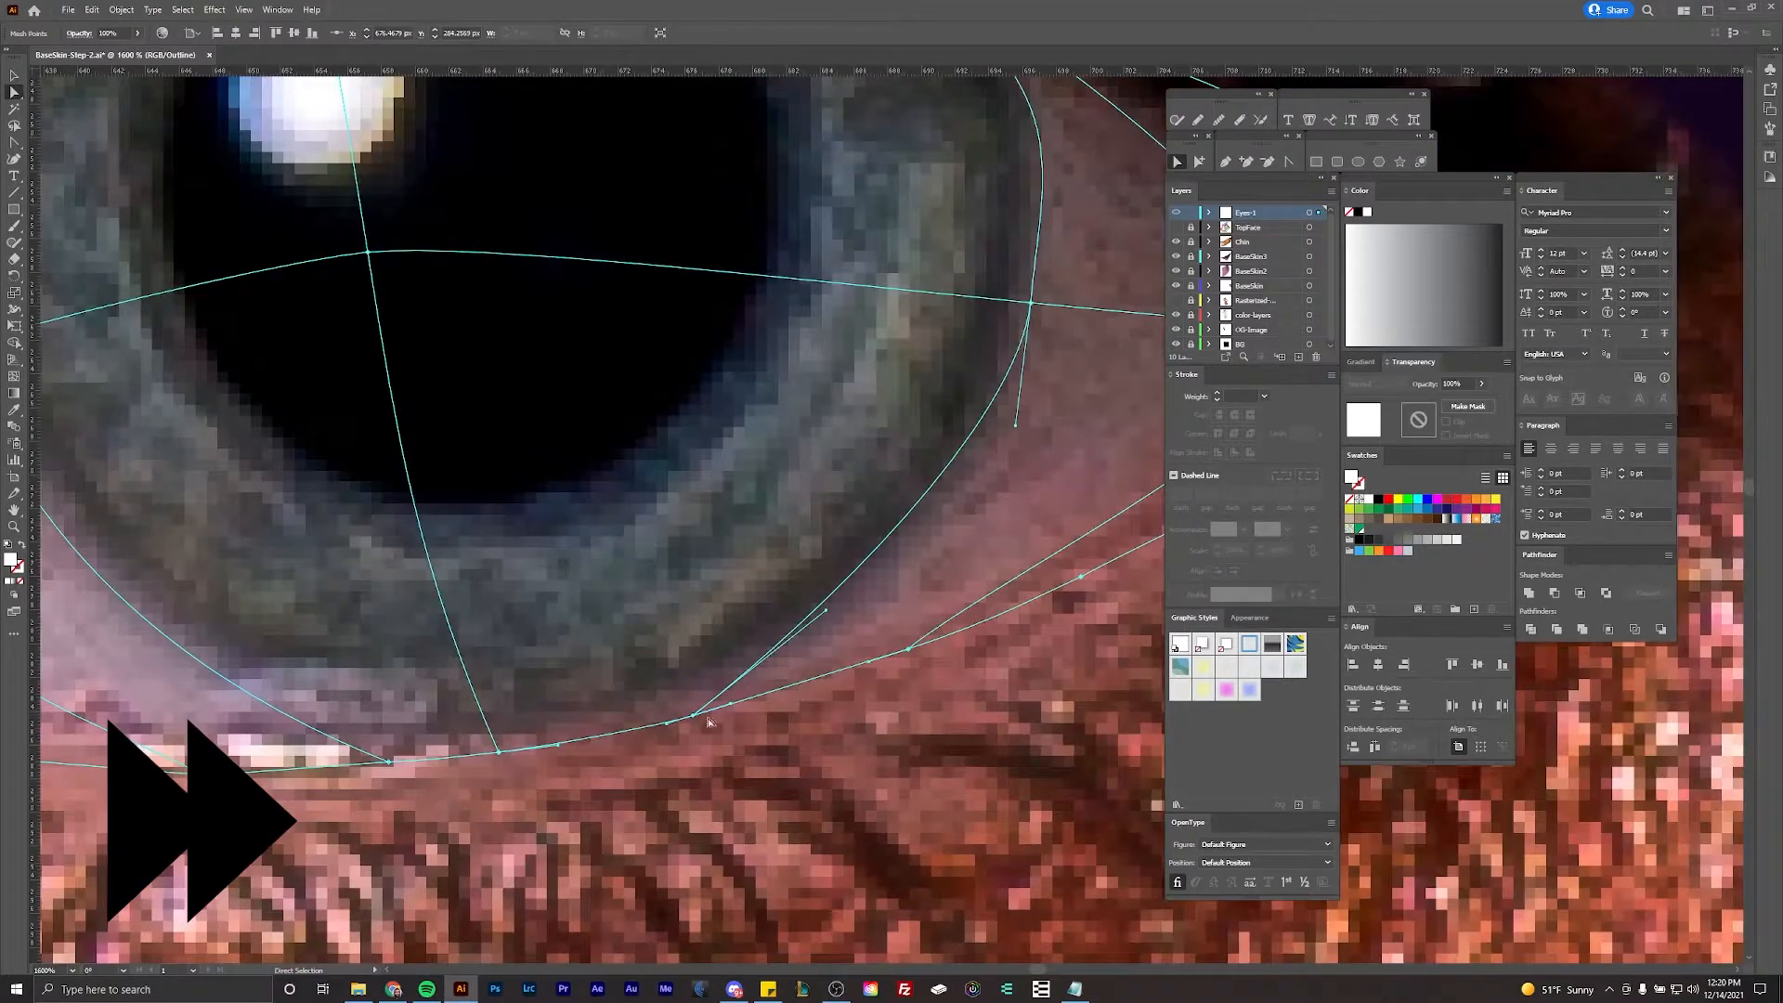
scroll(701, 724, "down", 2)
left_click_drag(876, 609, 874, 635)
left_click_drag(778, 703, 790, 707)
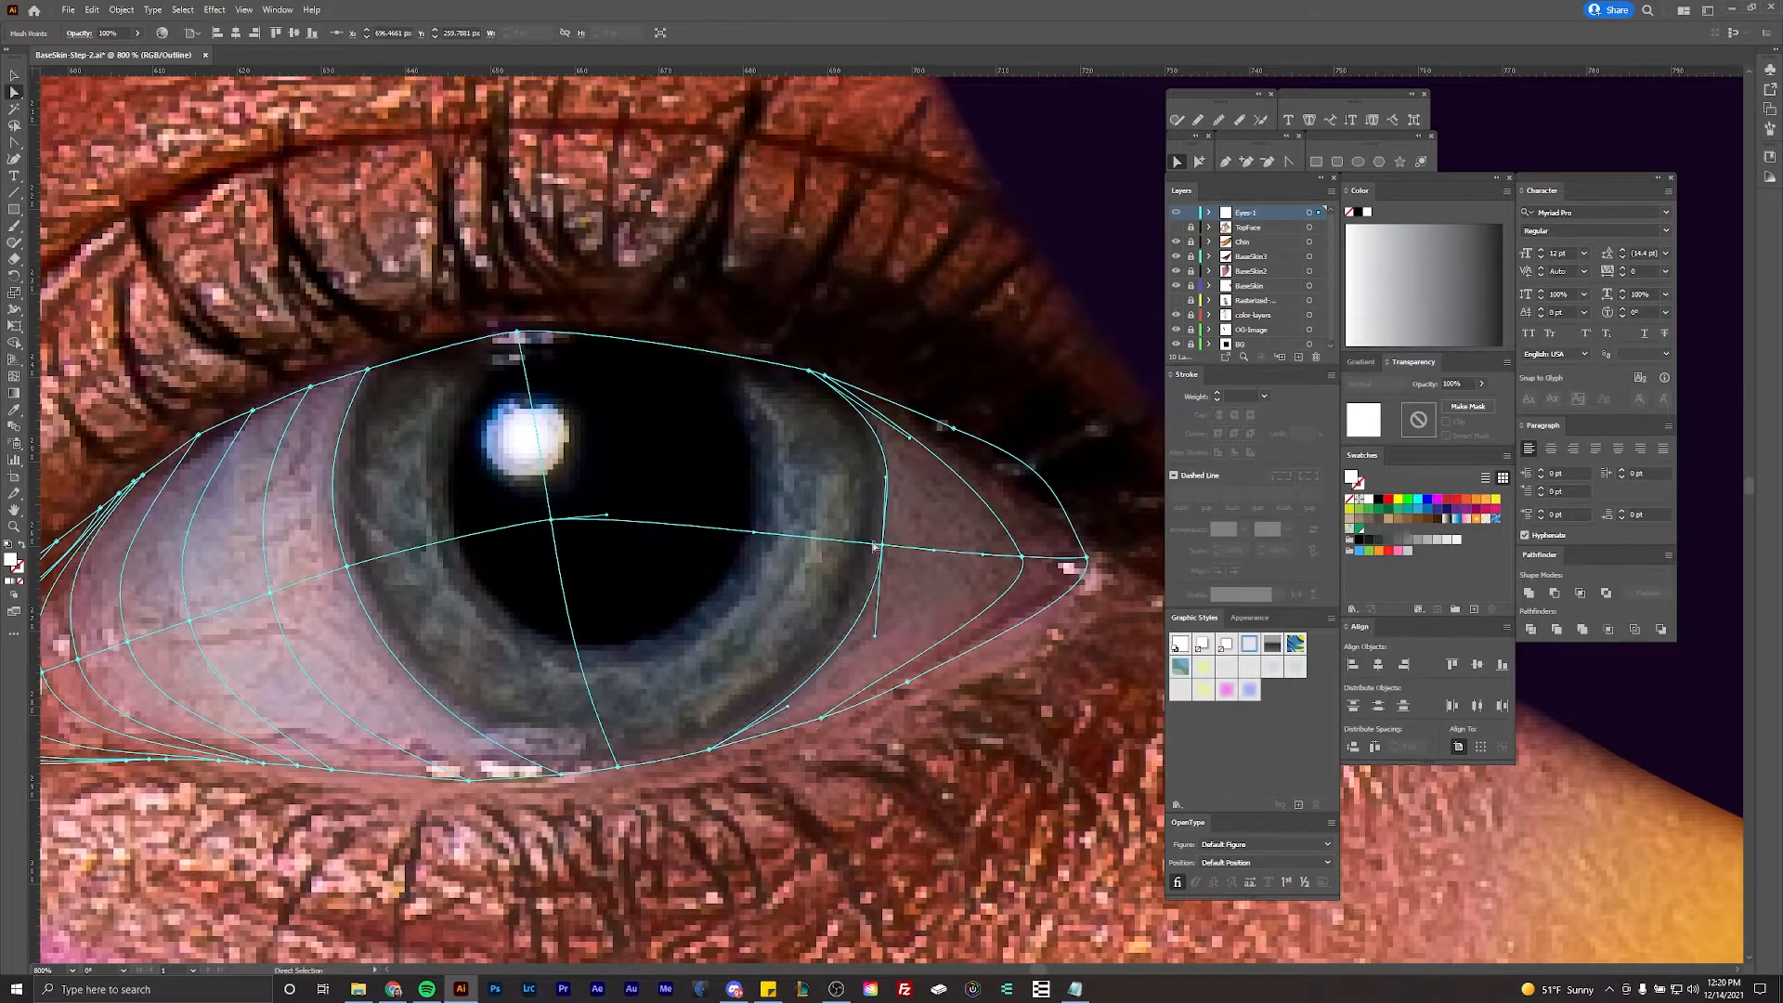
Step: Refine the handles on the upper and middle parts of the outer iris mesh line so it follows the iris edge
scroll(893, 479, "up", 1)
left_click_drag(914, 416, 897, 422)
left_click_drag(882, 485, 896, 479)
left_click_drag(874, 577, 888, 576)
scroll(890, 576, "down", 2)
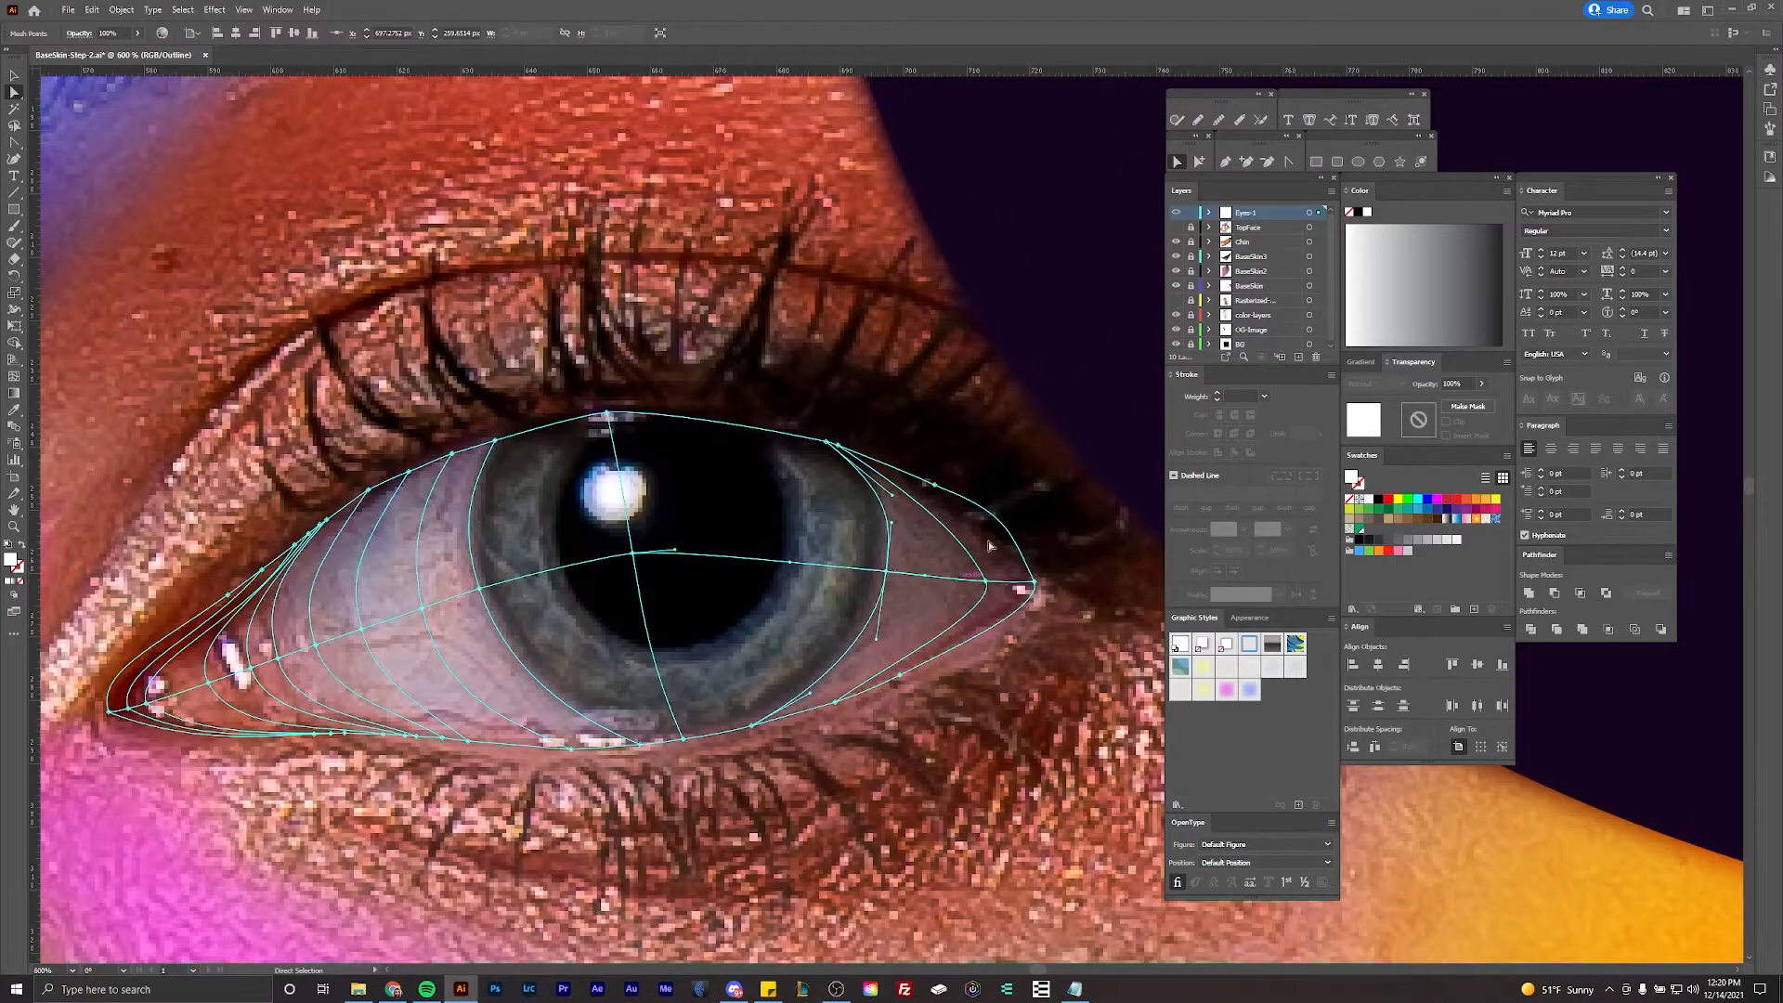
scroll(33, 439, "right", 2)
scroll(835, 541, "up", 1)
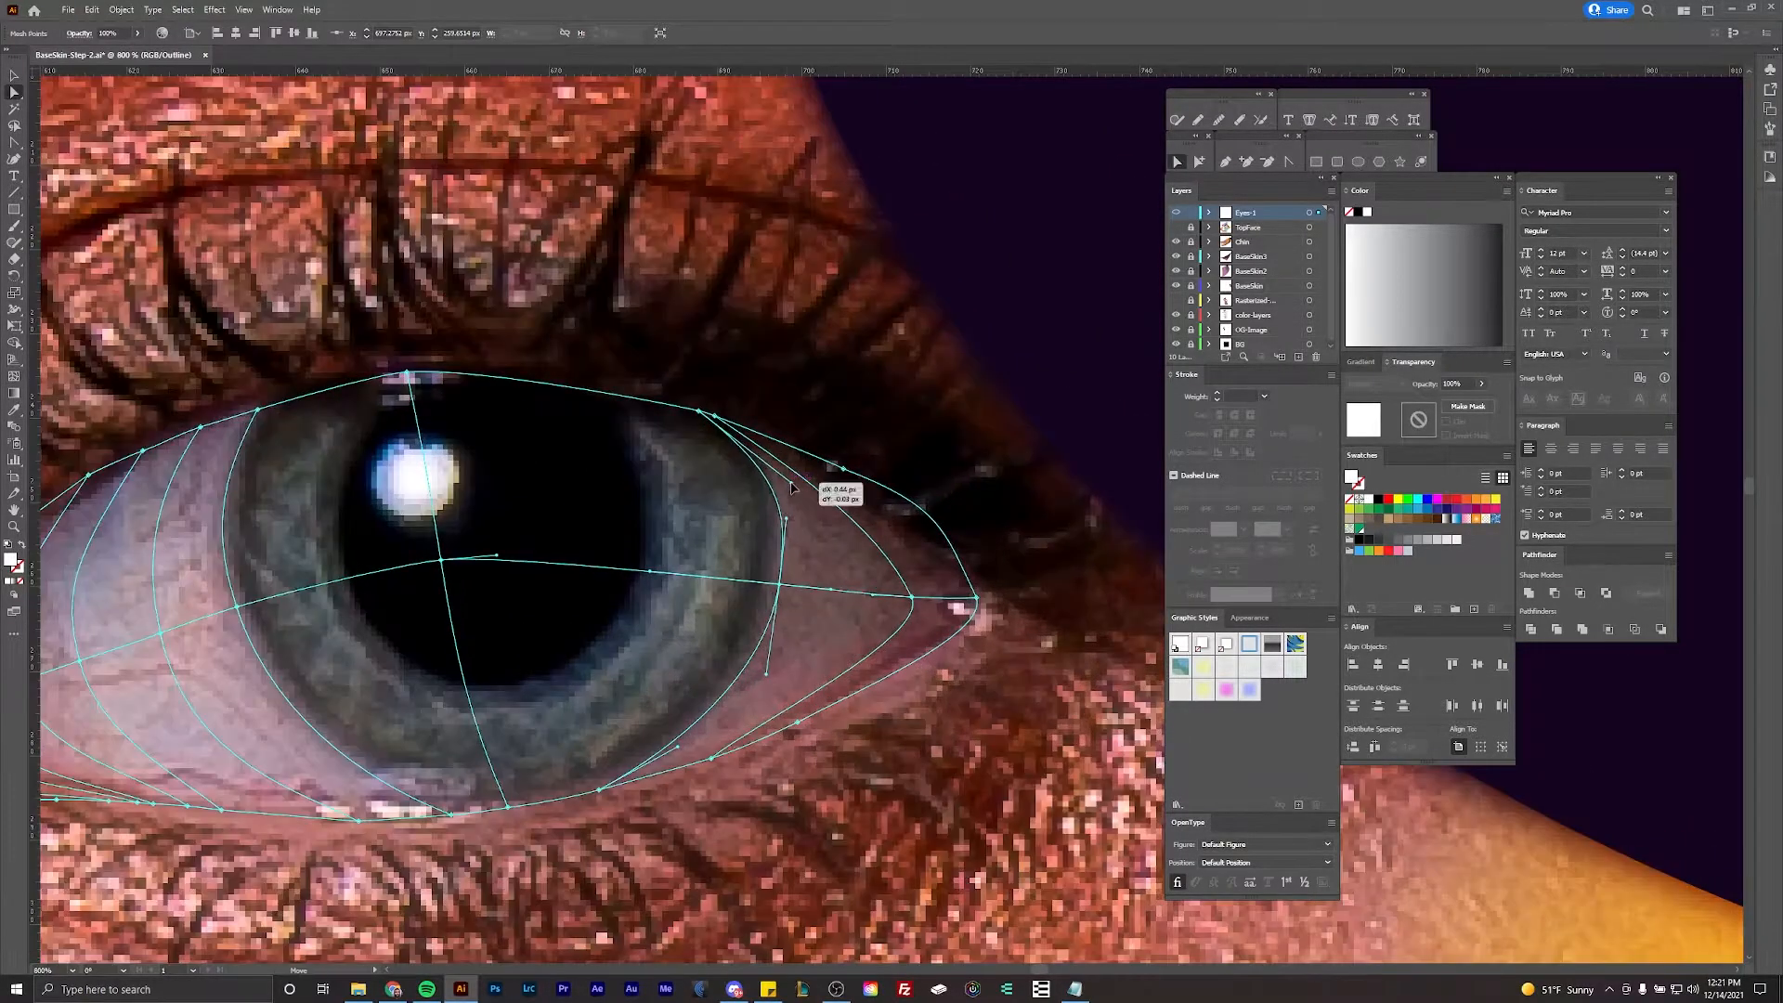
Step: Pull the middle point's upper handle on the outer-corner mesh line outward, and select the anchor at the eye's outer corner
left_click(911, 597)
left_click_drag(881, 528, 901, 530)
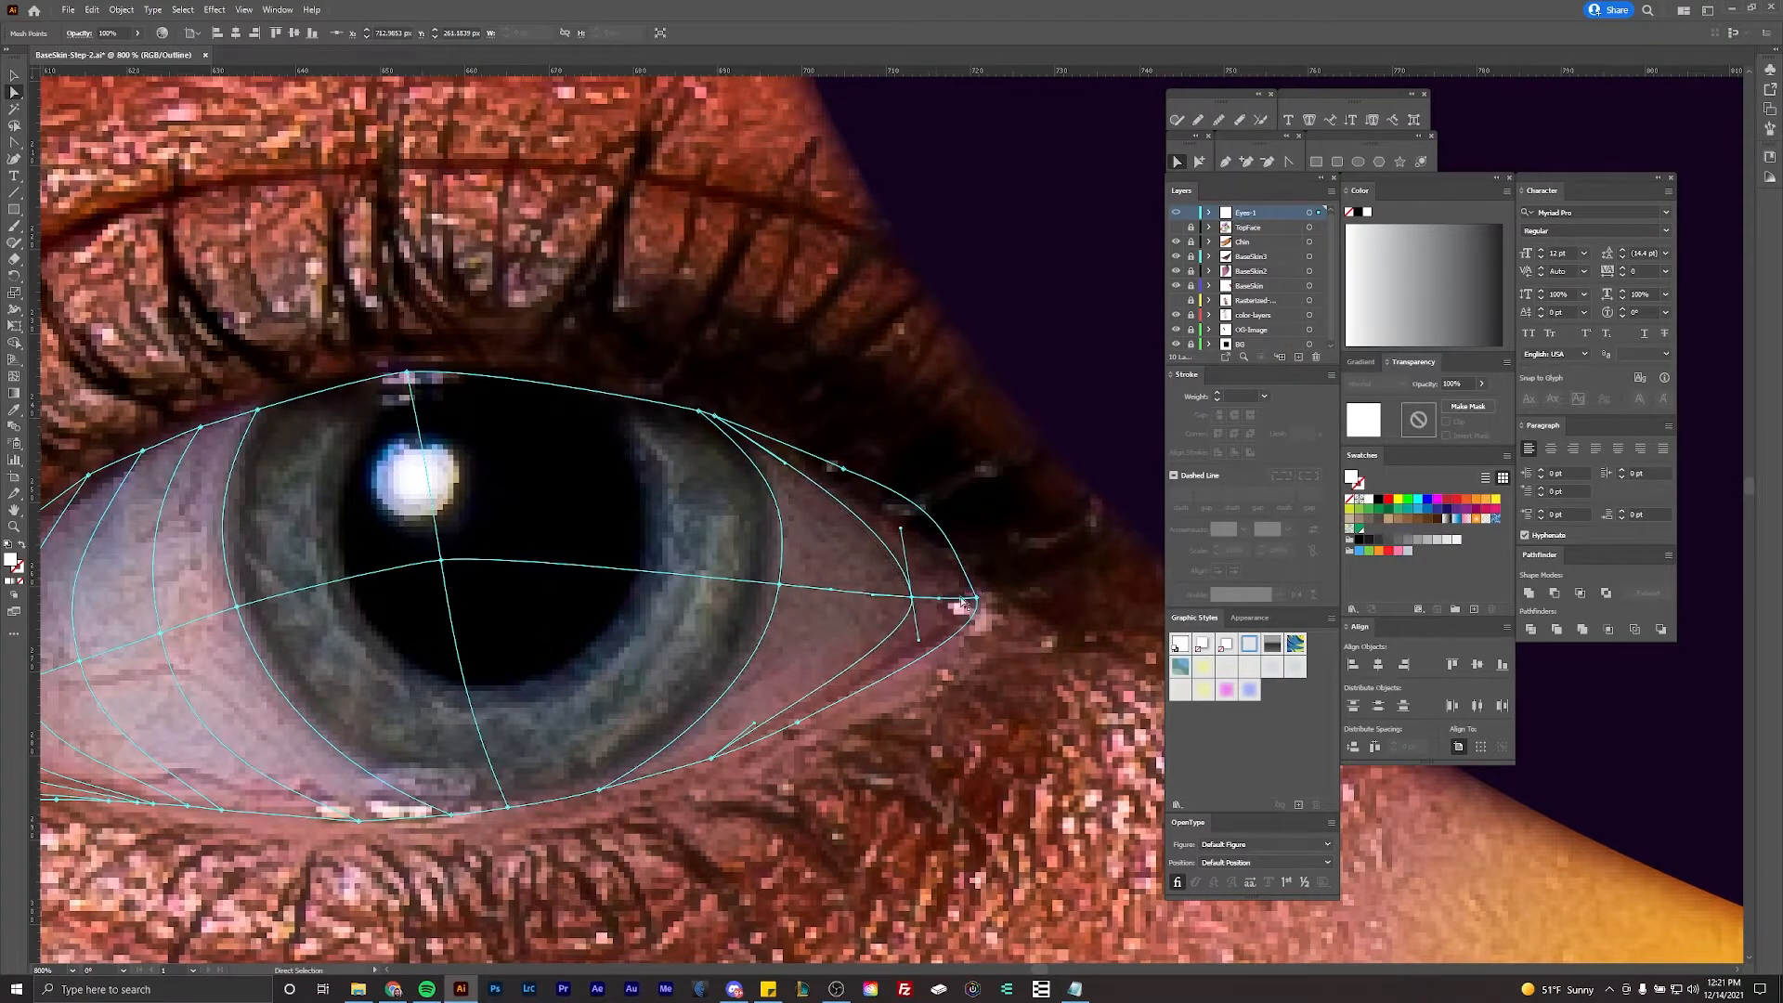
left_click(999, 561)
left_click(976, 597)
key("u")
left_click_drag(878, 579, 881, 581)
key("v")
Step: Add a vertical mesh line through the outer eye white, midway between the iris edge and the outer-corner line
left_click(14, 376)
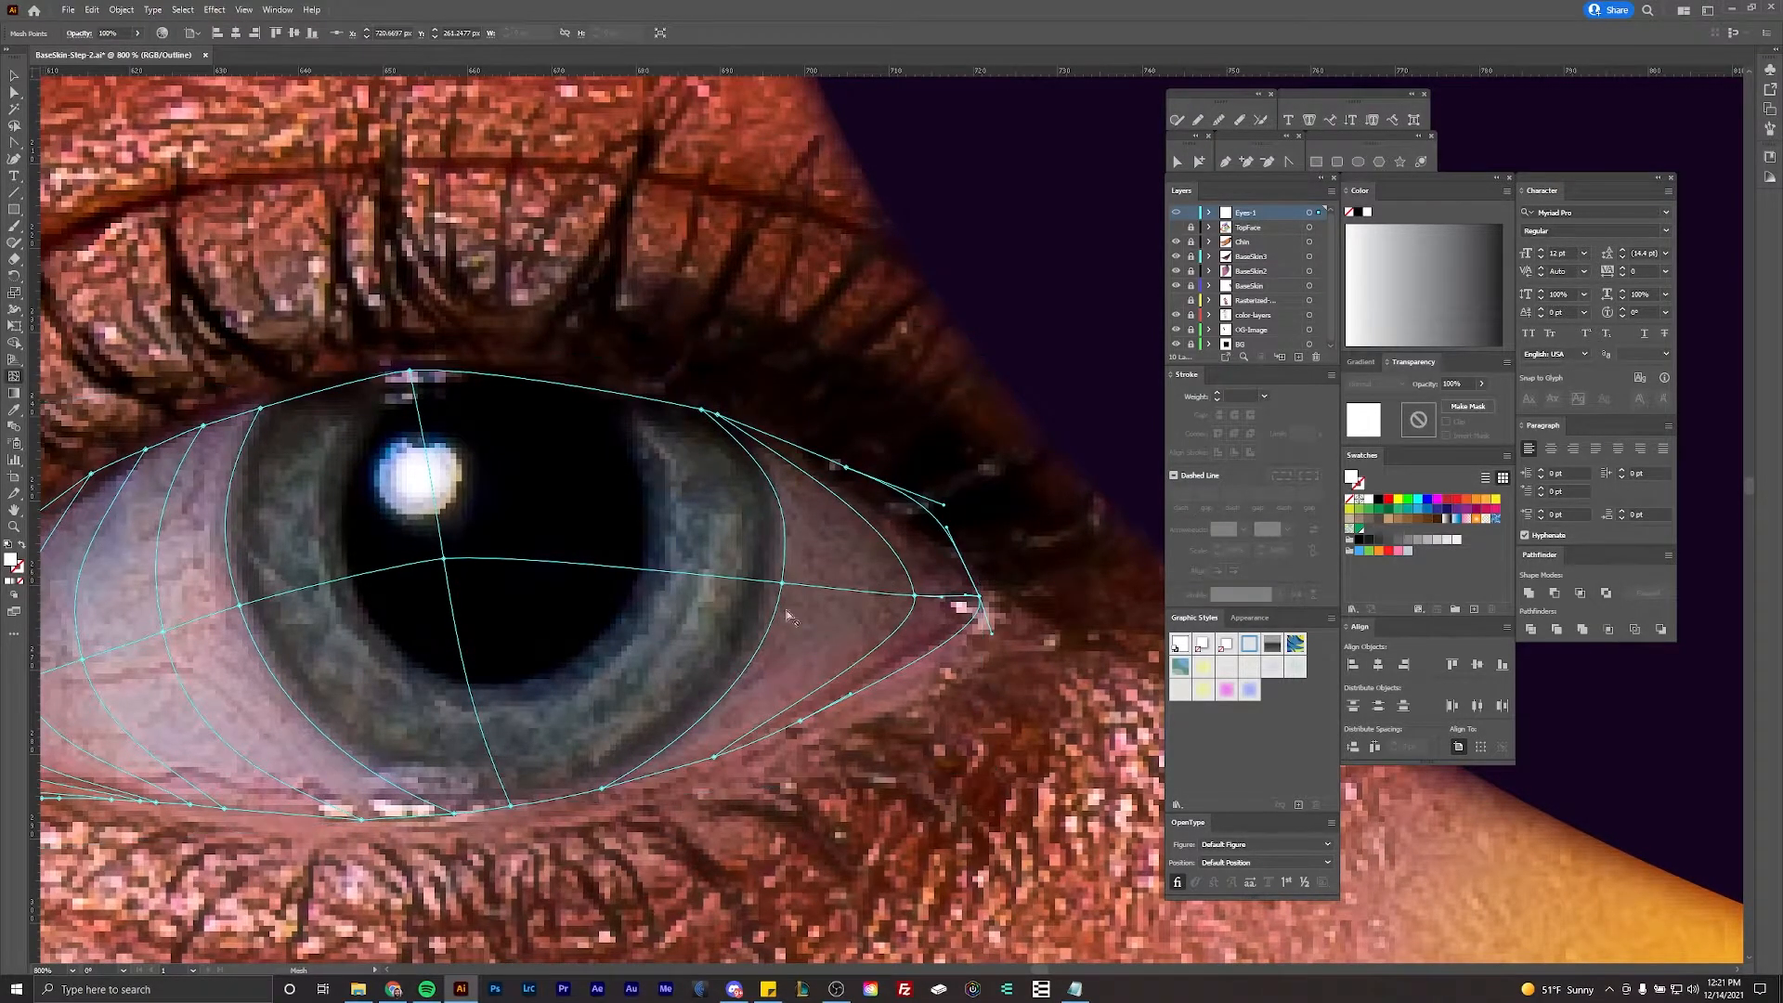
left_click_drag(806, 610, 841, 606)
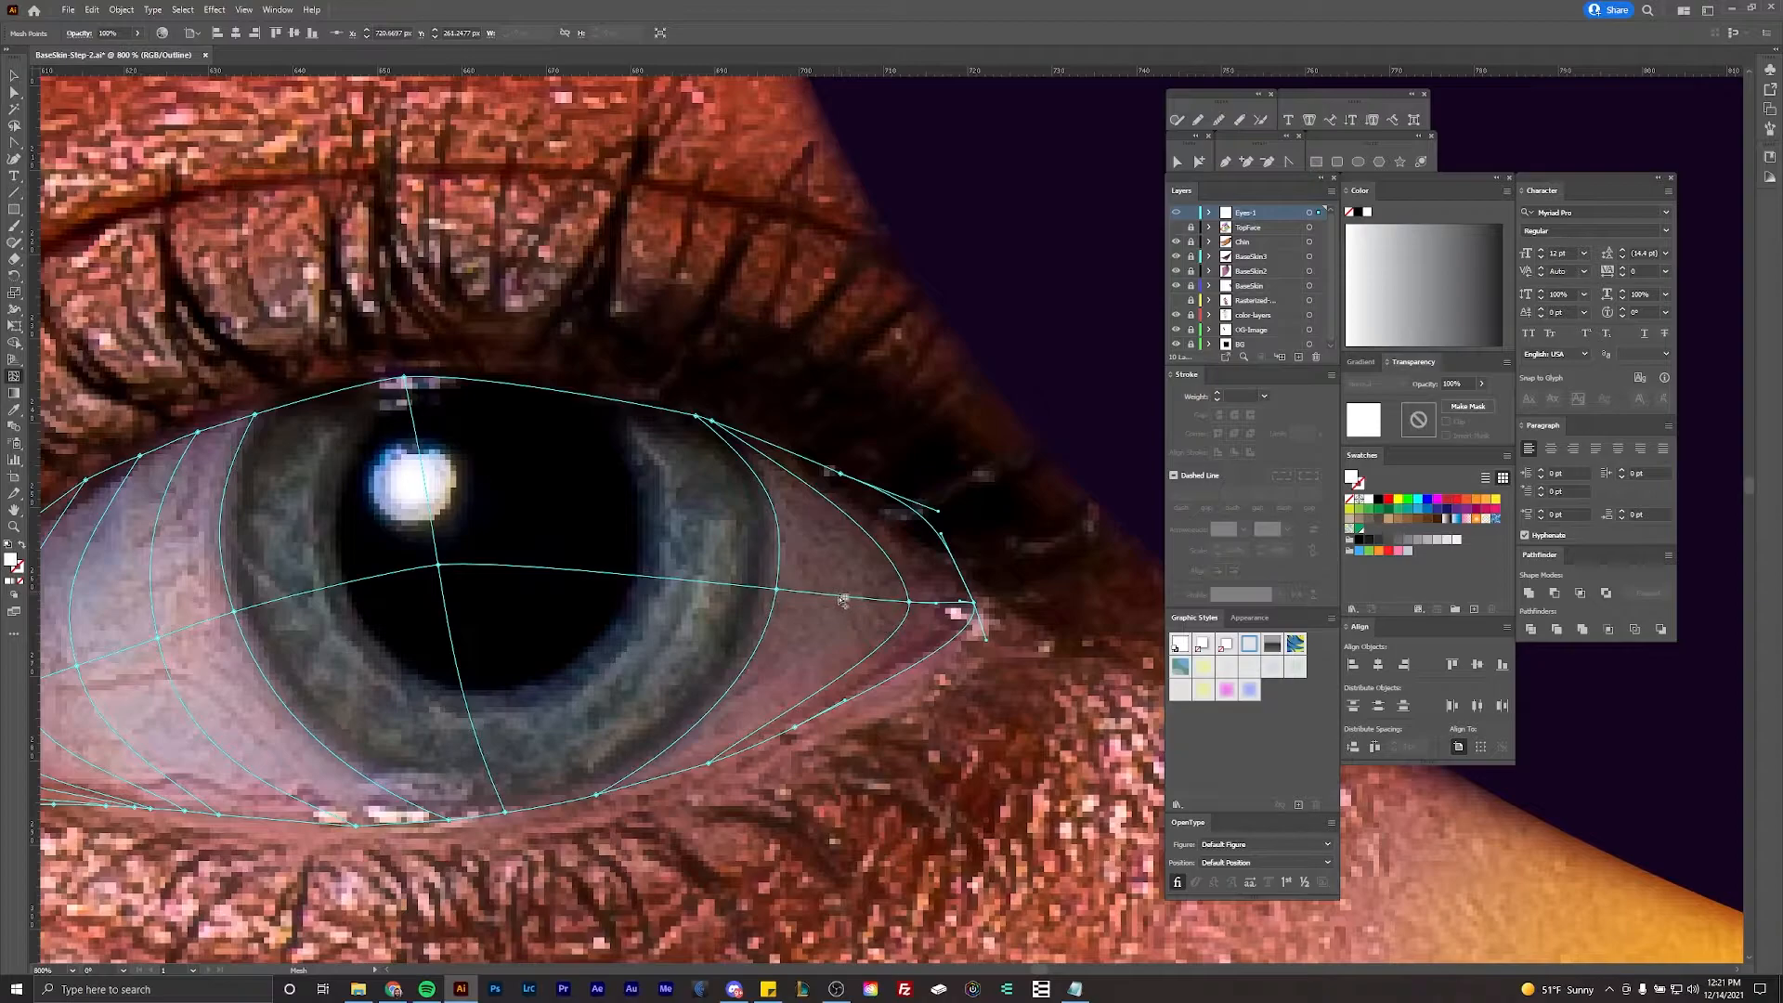
left_click(836, 596)
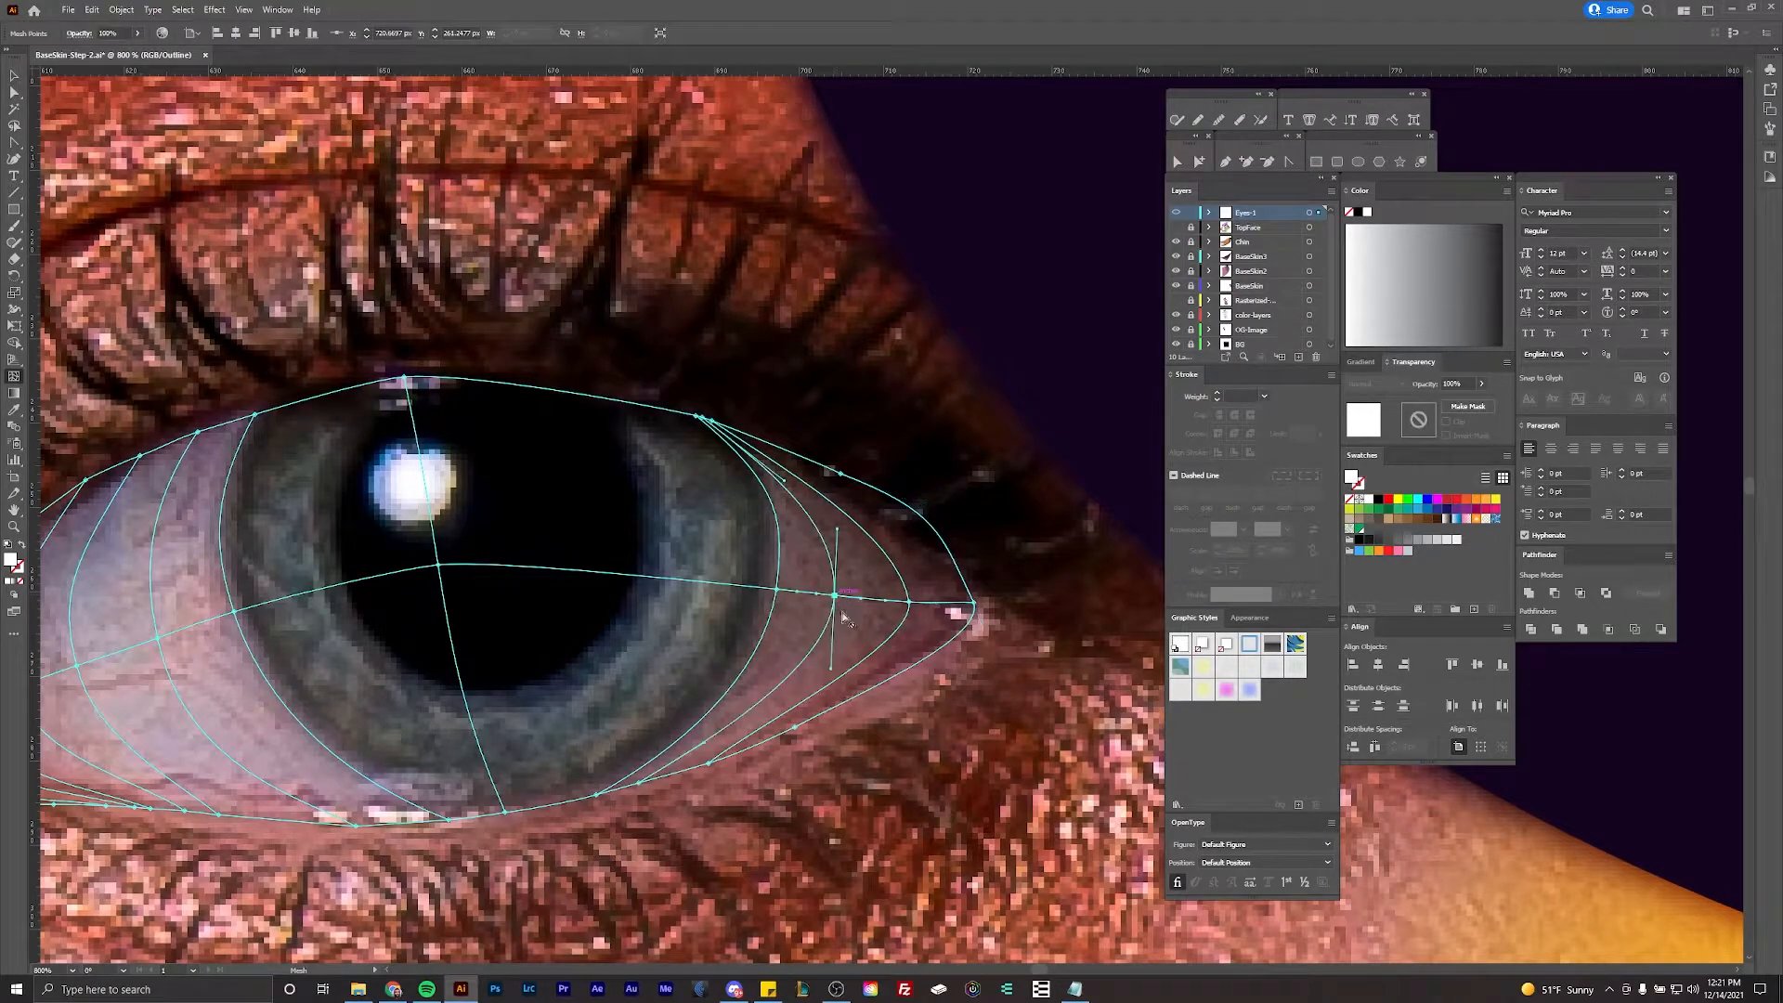
scroll(832, 662, "right", 2)
scroll(832, 662, "up", 1)
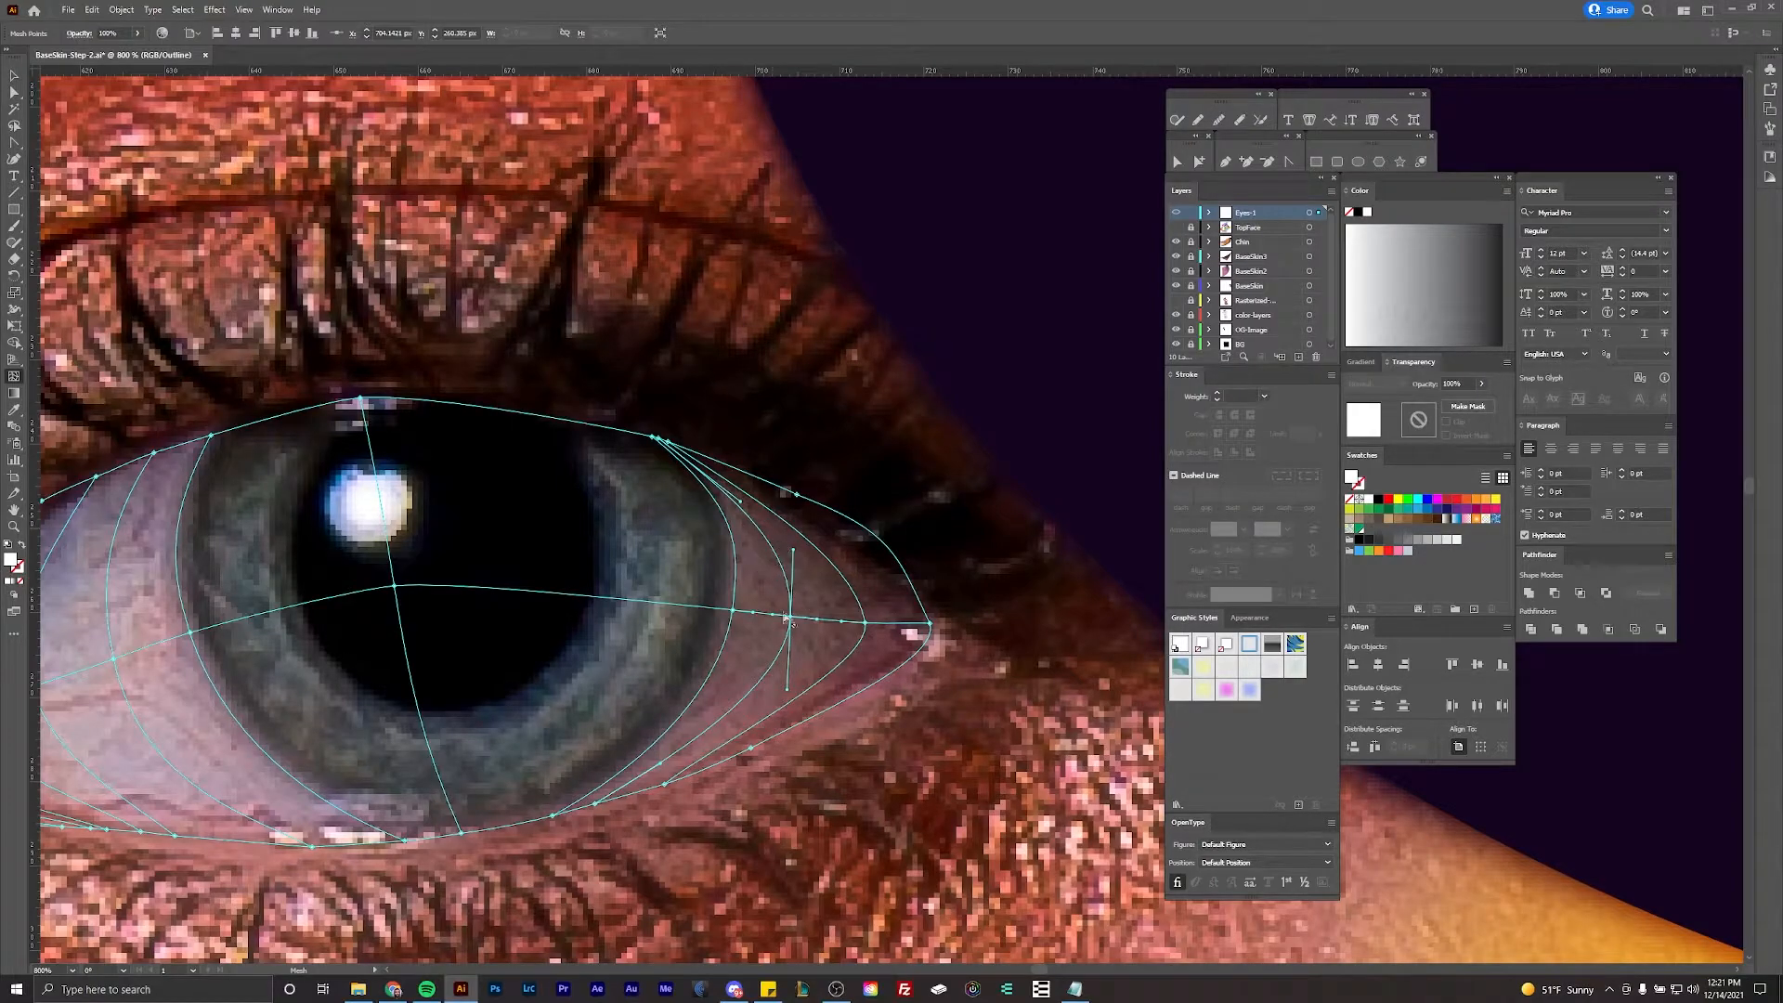
scroll(762, 604, "left", 1)
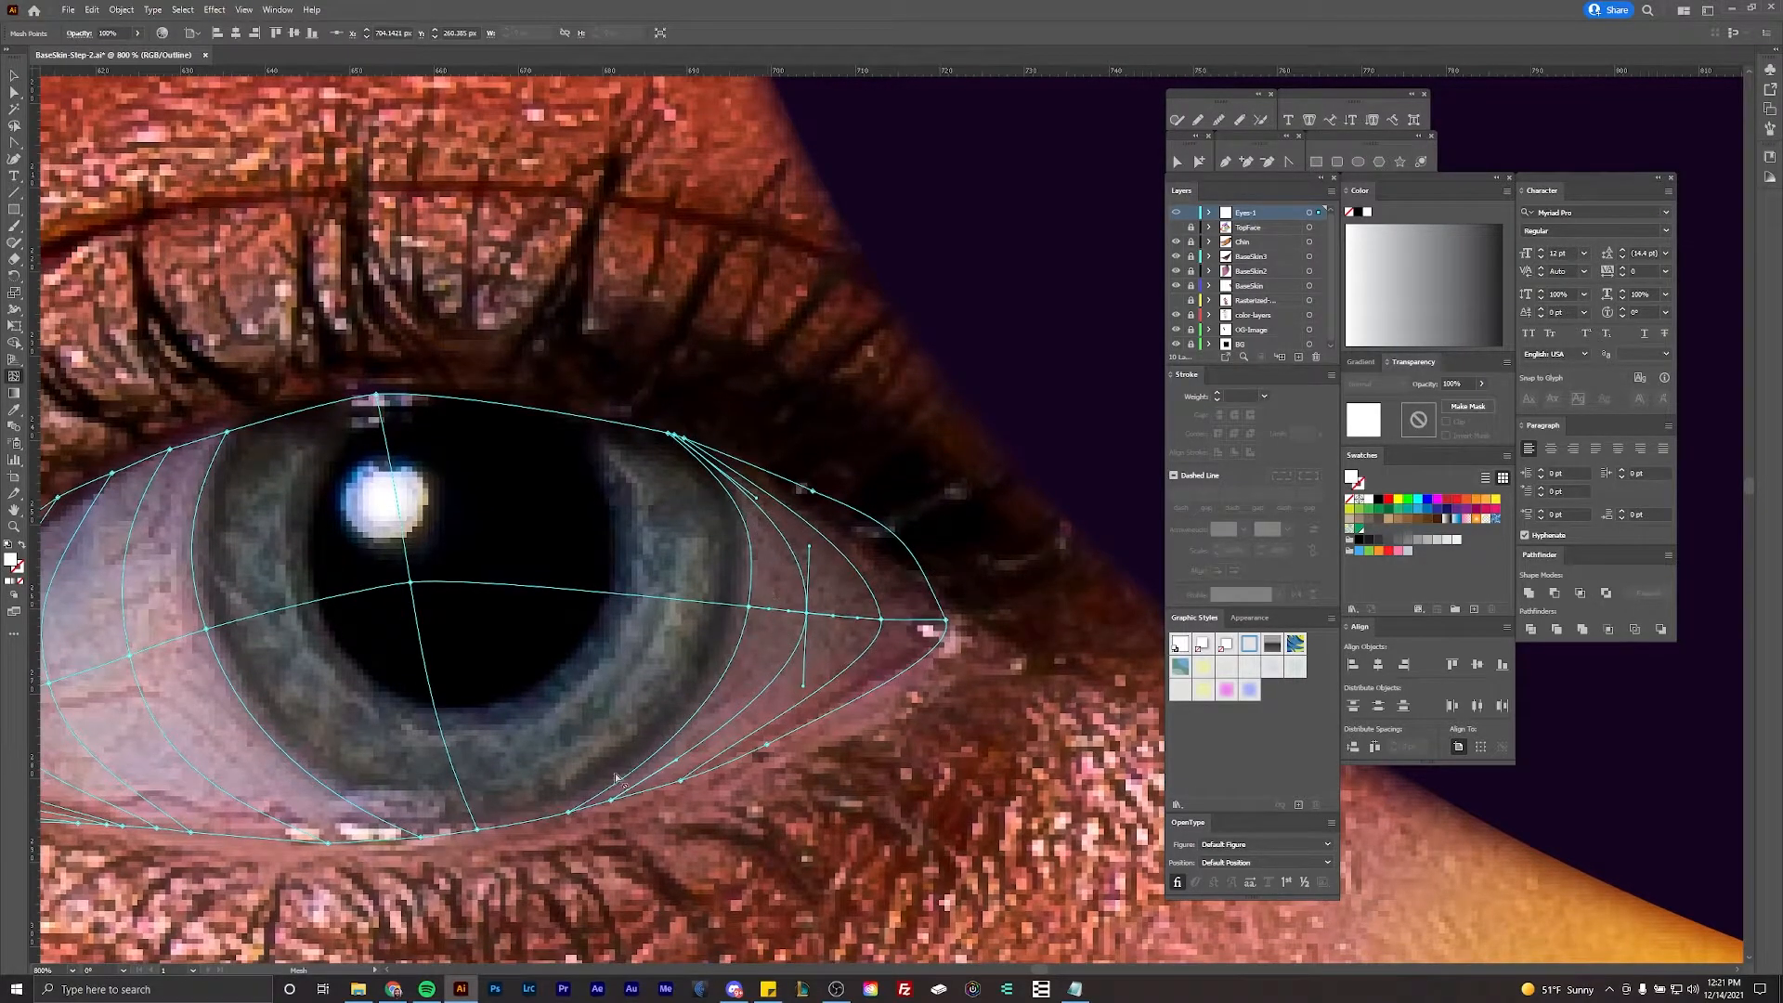
left_click_drag(813, 588, 835, 592)
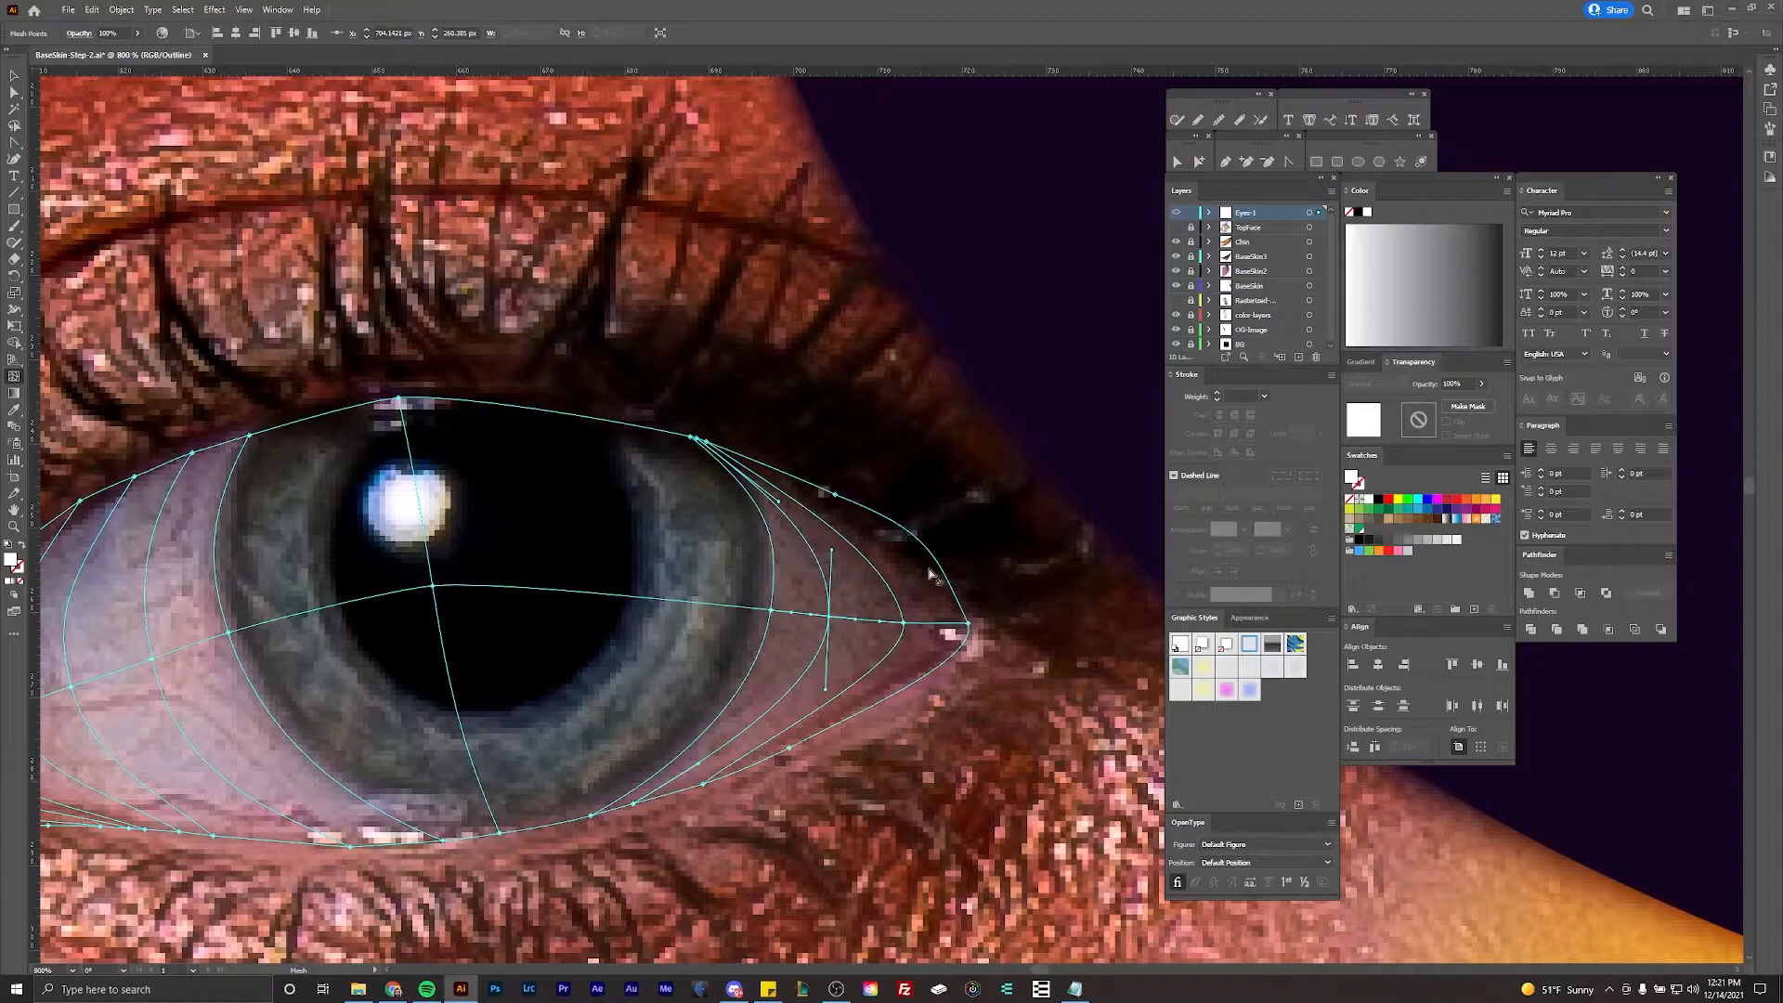
scroll(998, 615, "left", 3)
scroll(998, 615, "up", 1)
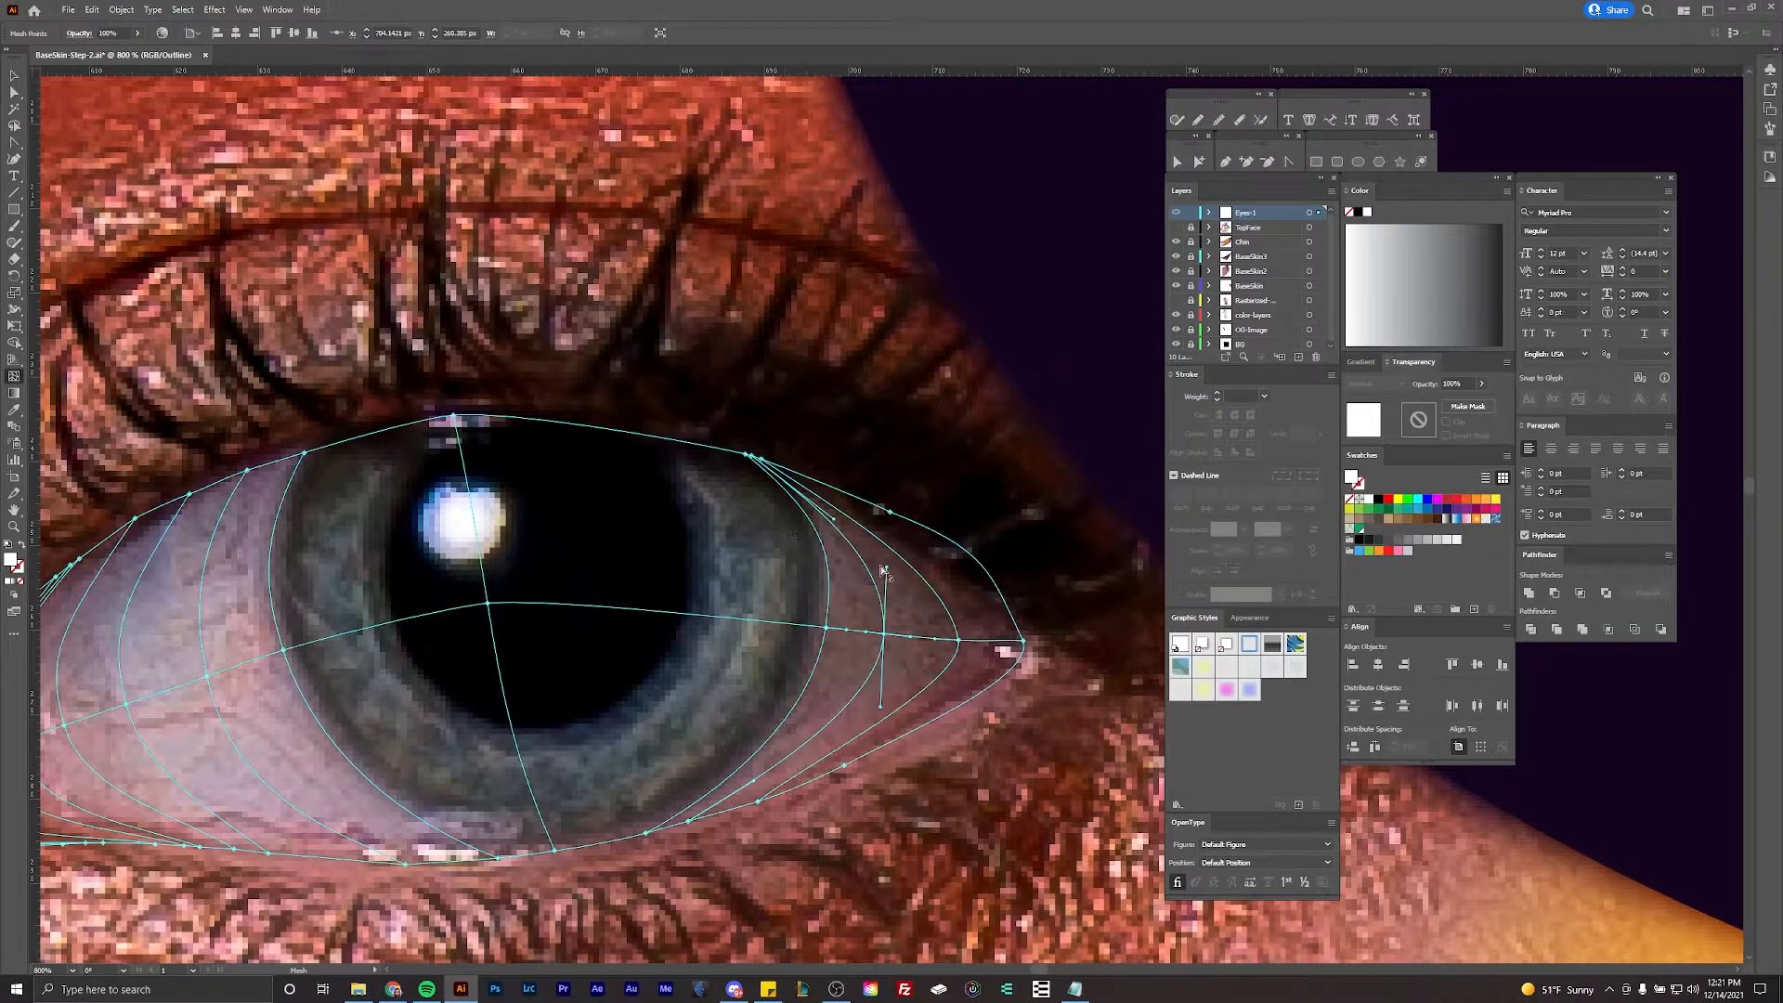
Step: Add two more vertical mesh lines close together at the eye's outer corner
left_click(987, 643)
key("a")
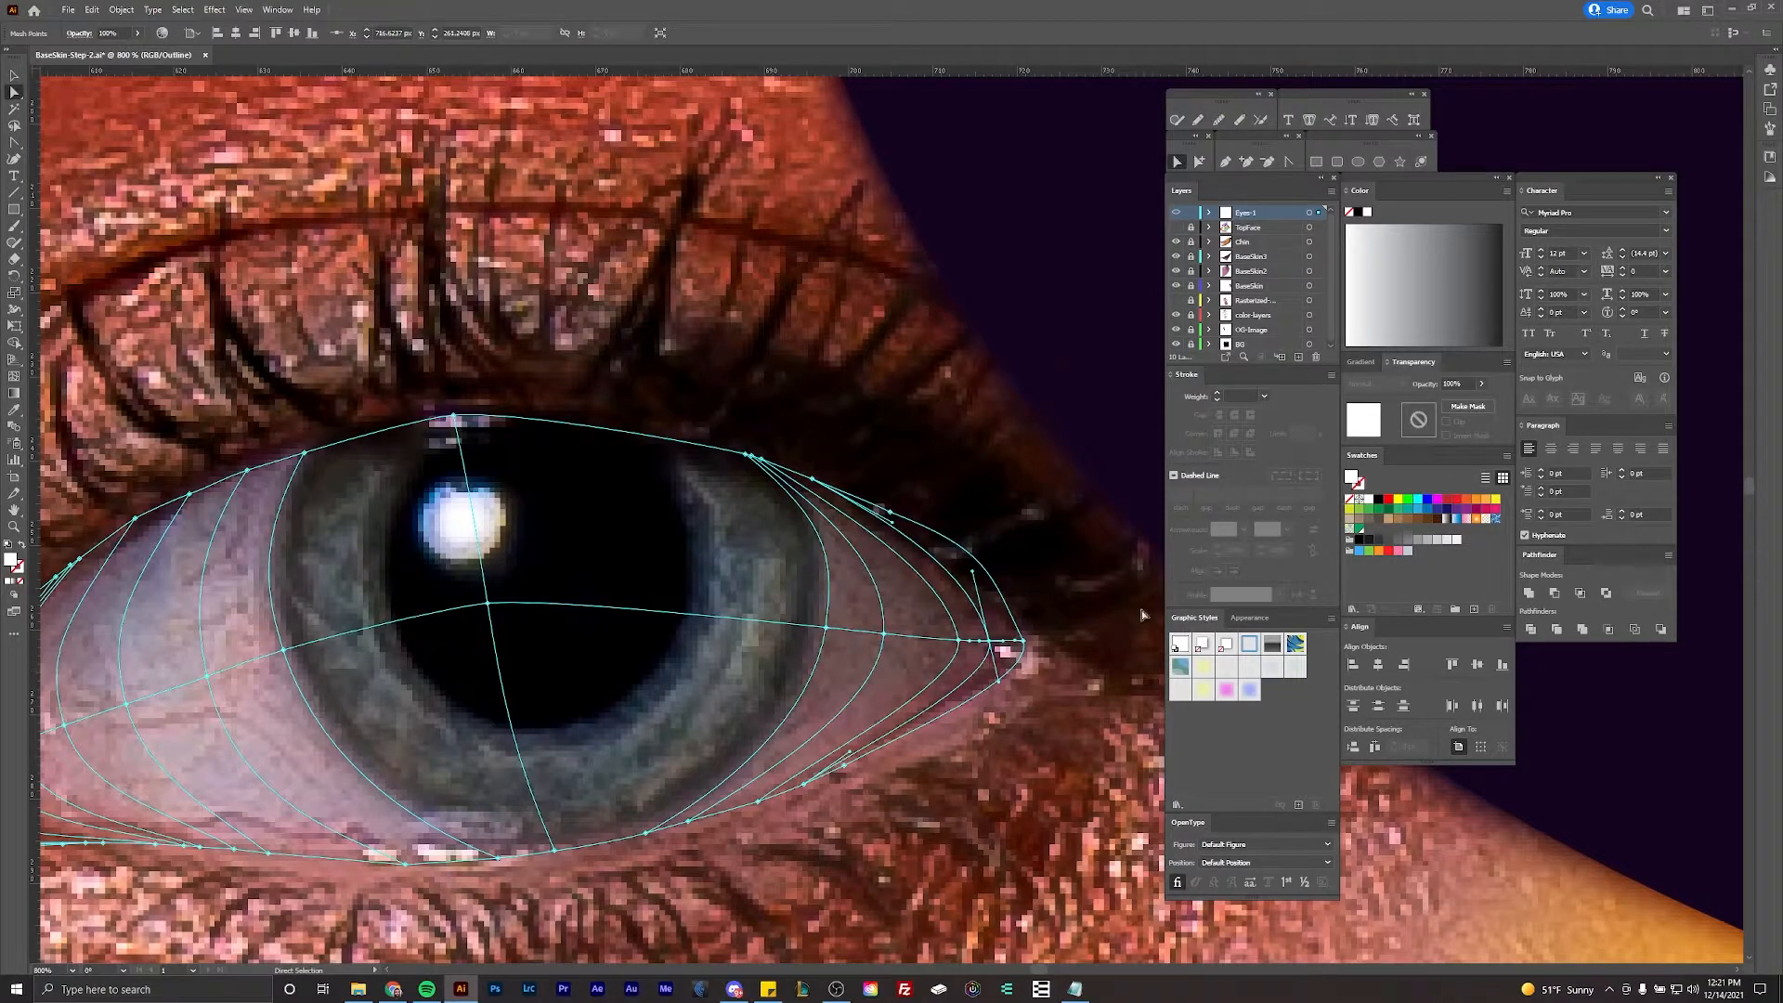
scroll(1071, 573, "up", 1)
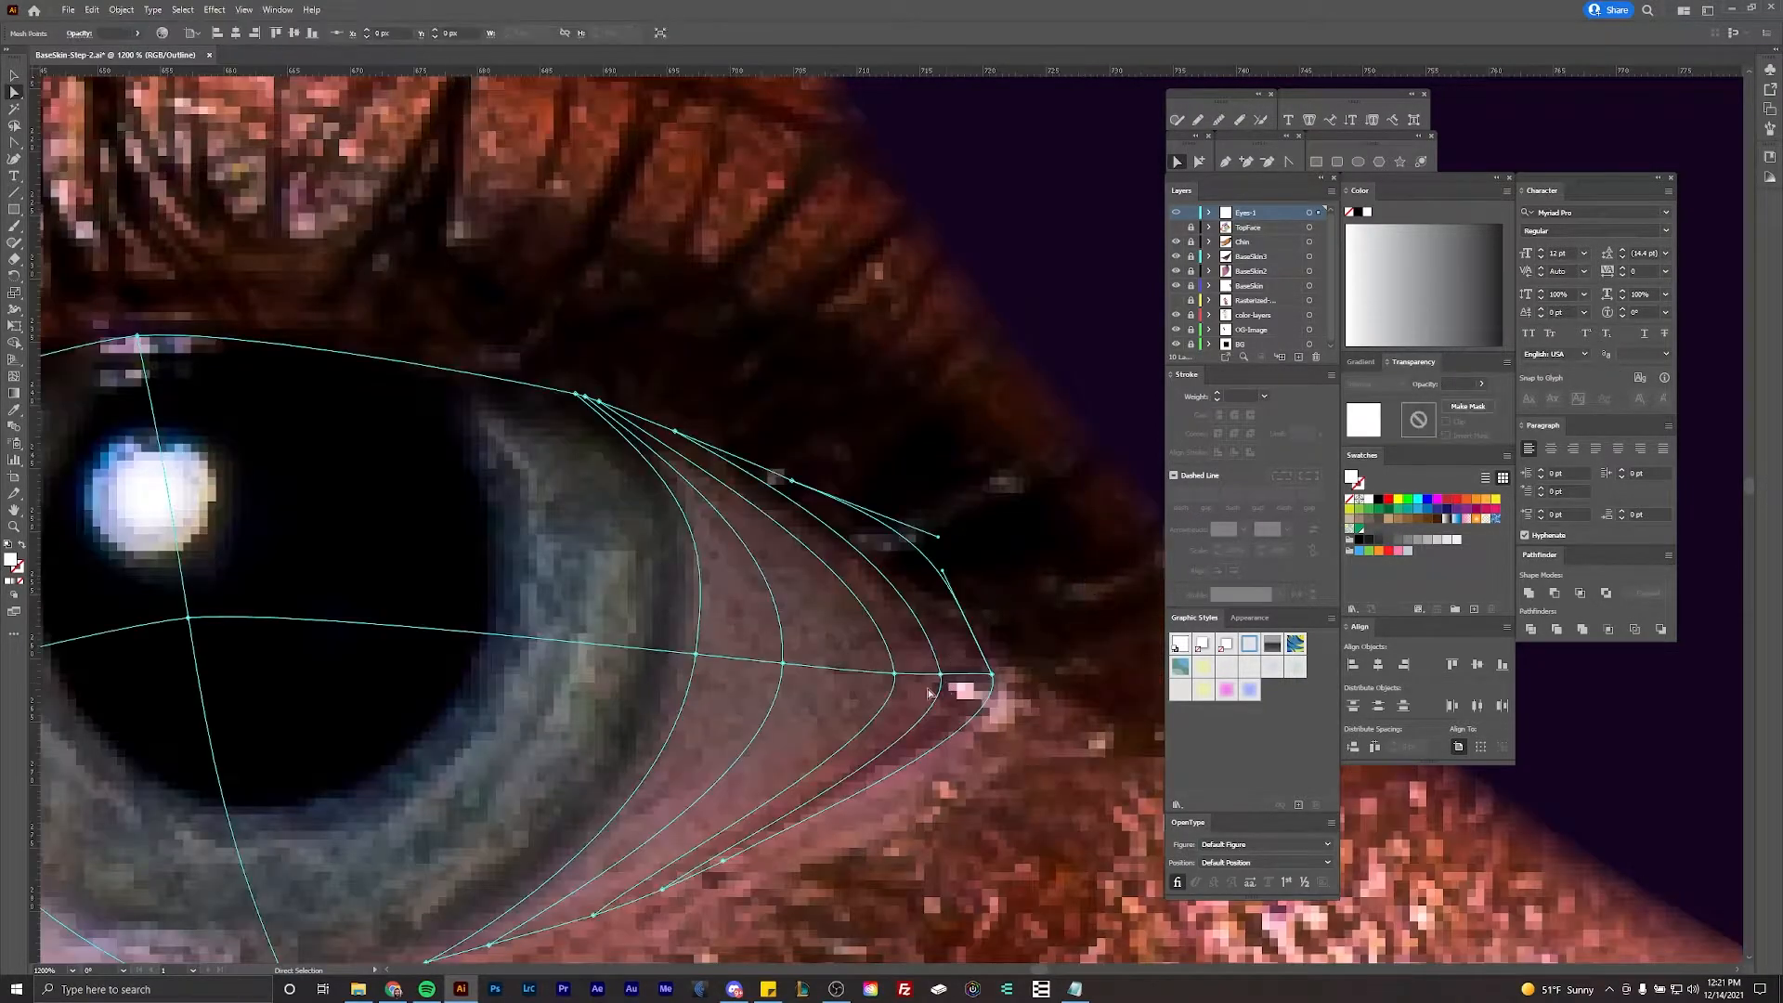
left_click(21, 379)
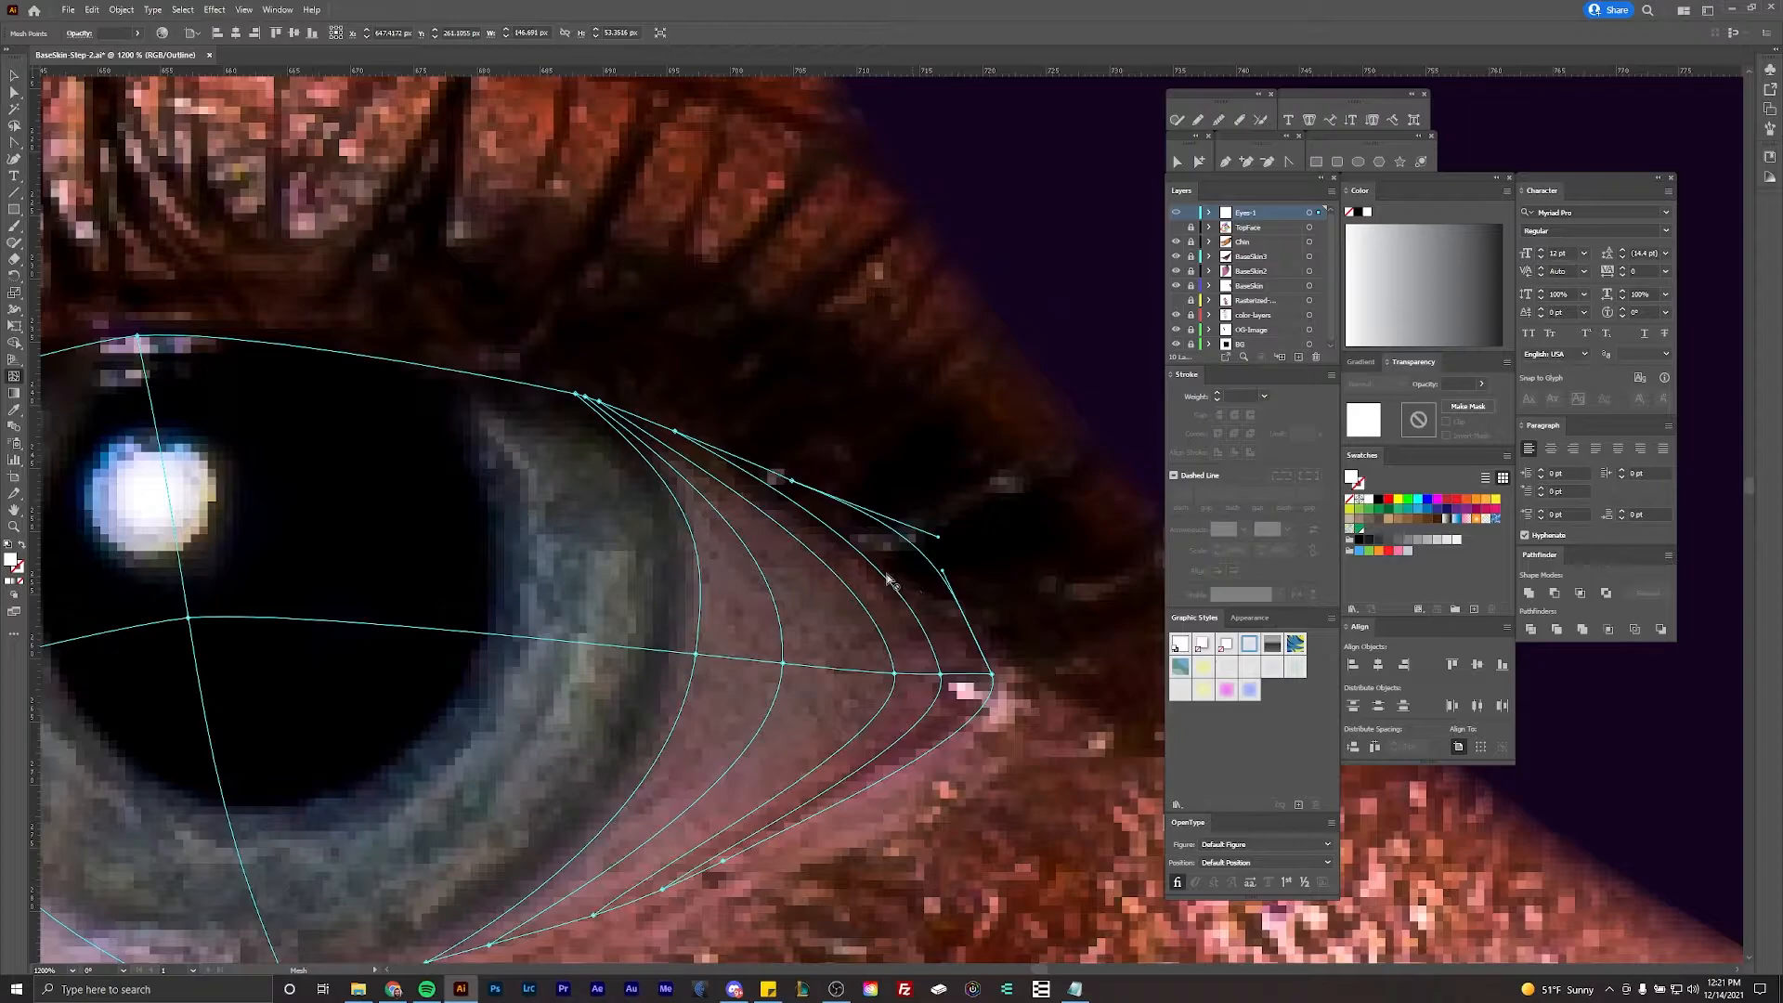
left_click(970, 679)
key("a")
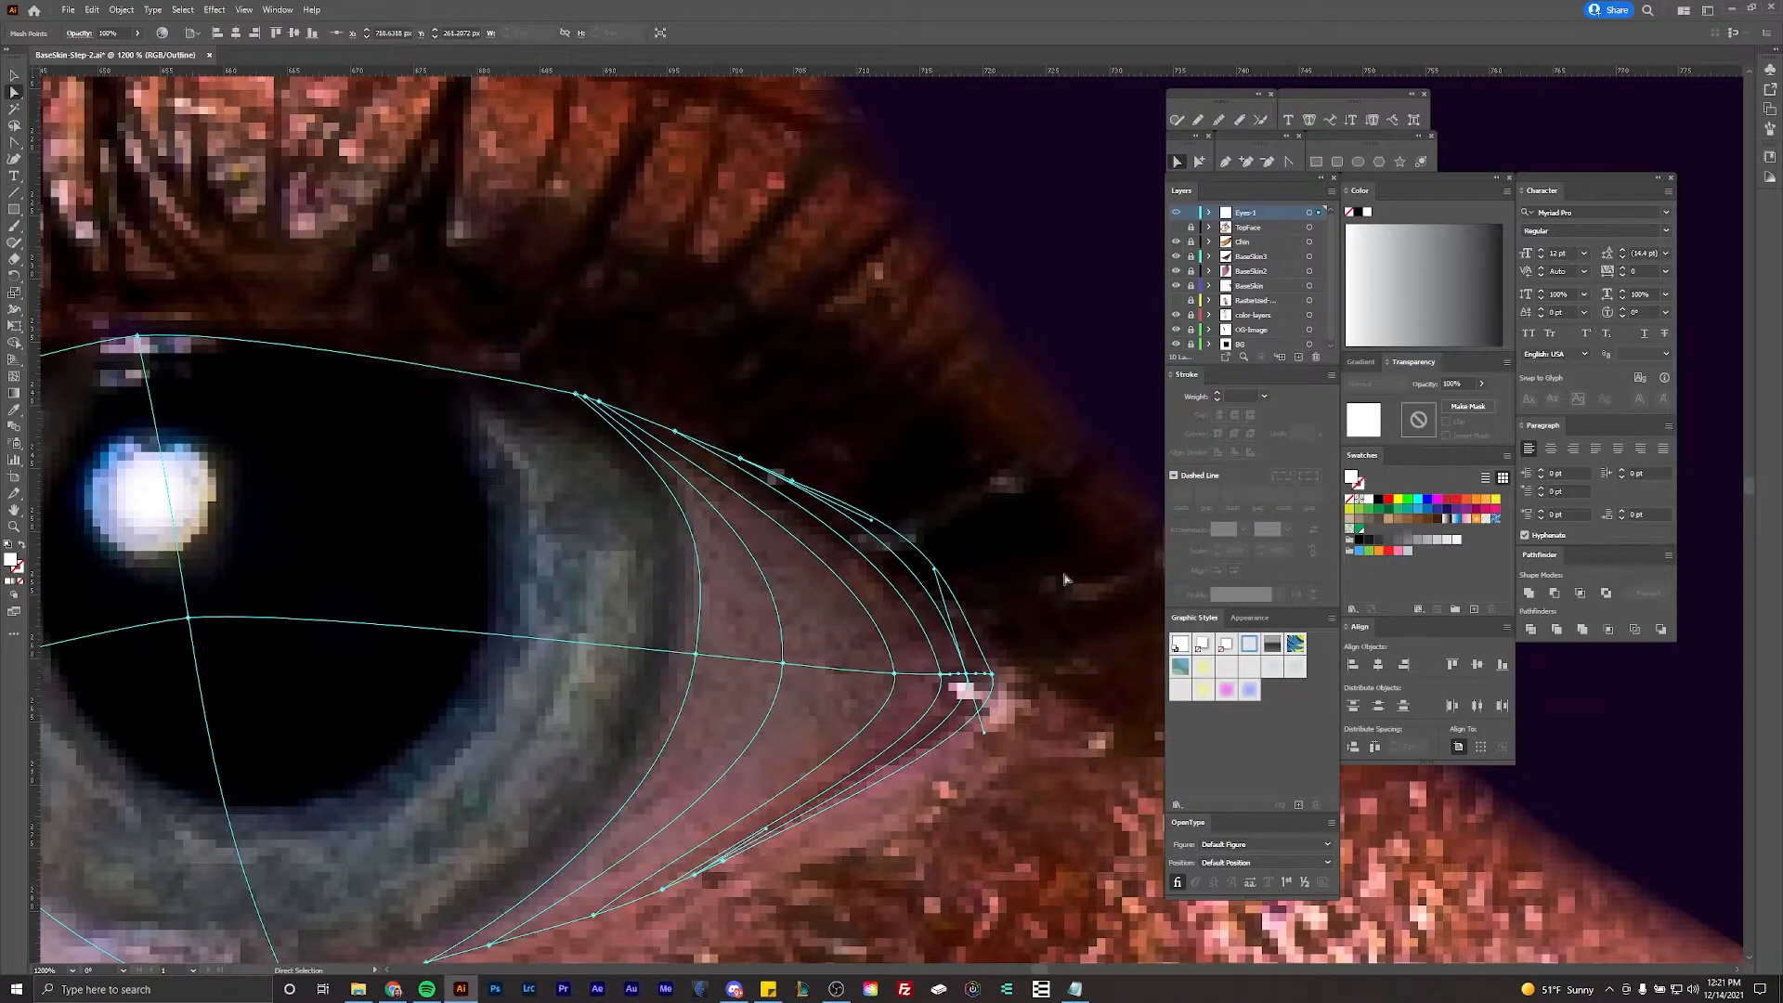
Step: Select the mesh points around the outer corner and add a horizontal mesh line across the upper half of the eye
left_click_drag(1040, 557, 947, 696)
left_click(936, 590)
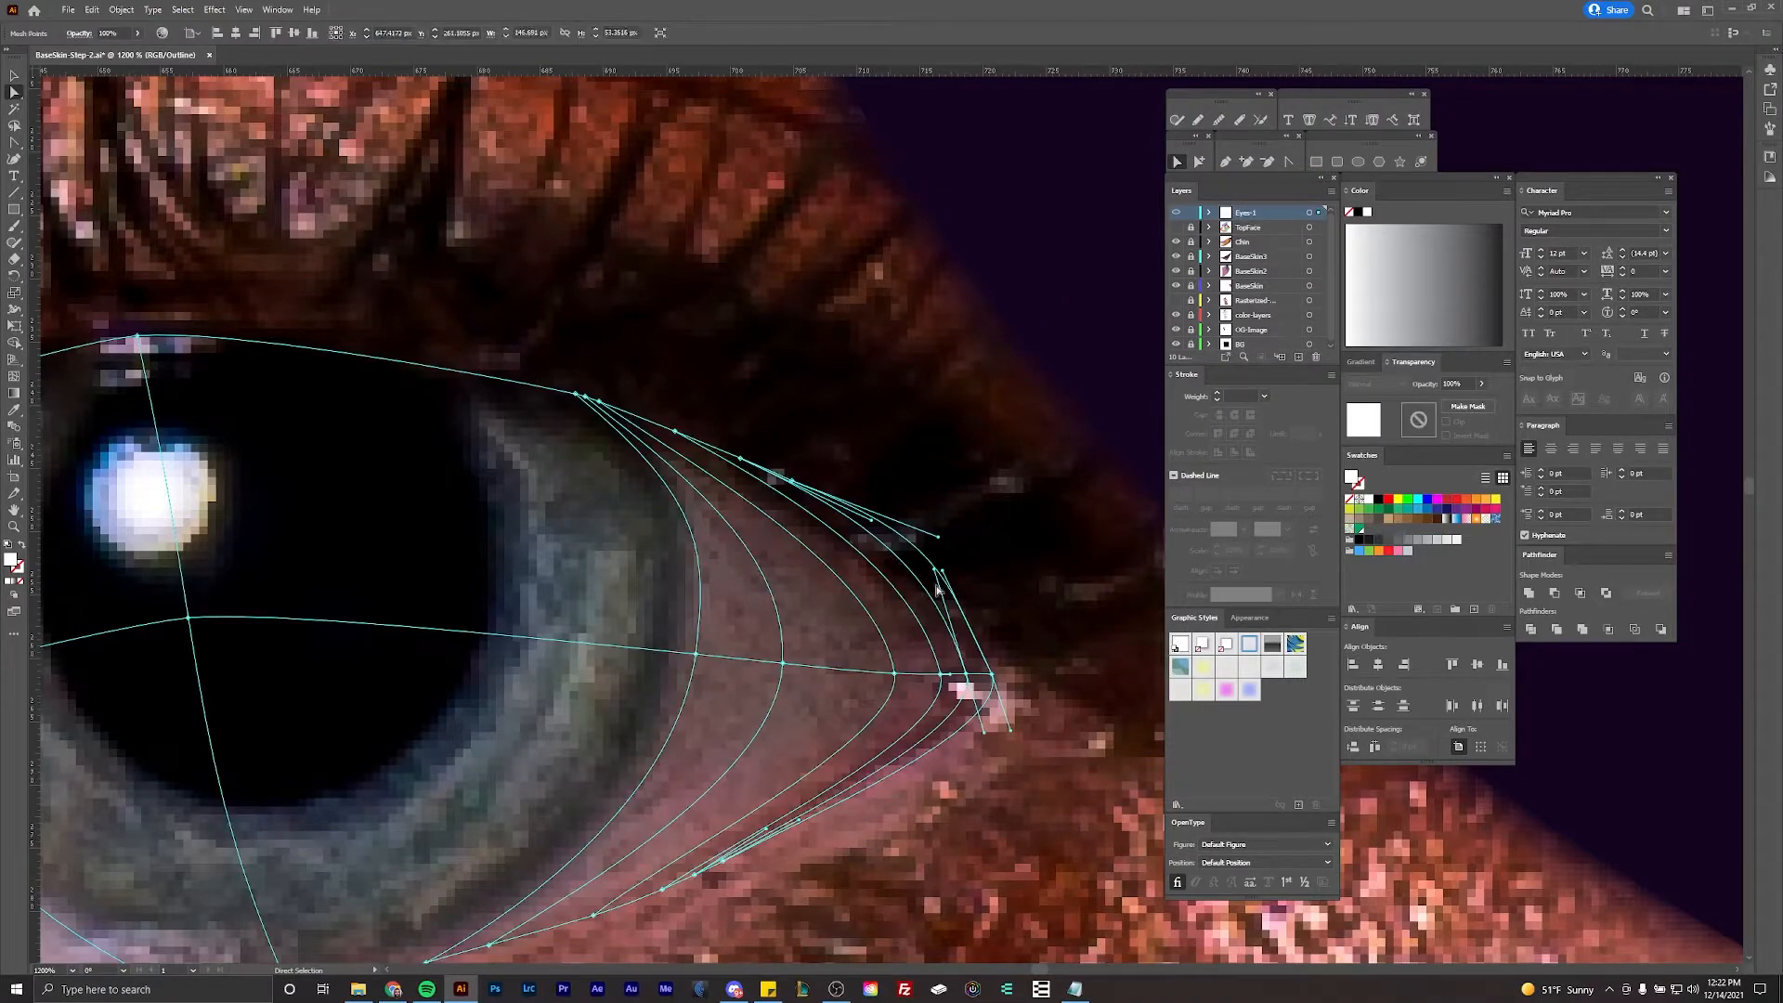
left_click(13, 375)
left_click_drag(923, 619, 990, 621)
scroll(1031, 595, "down", 1)
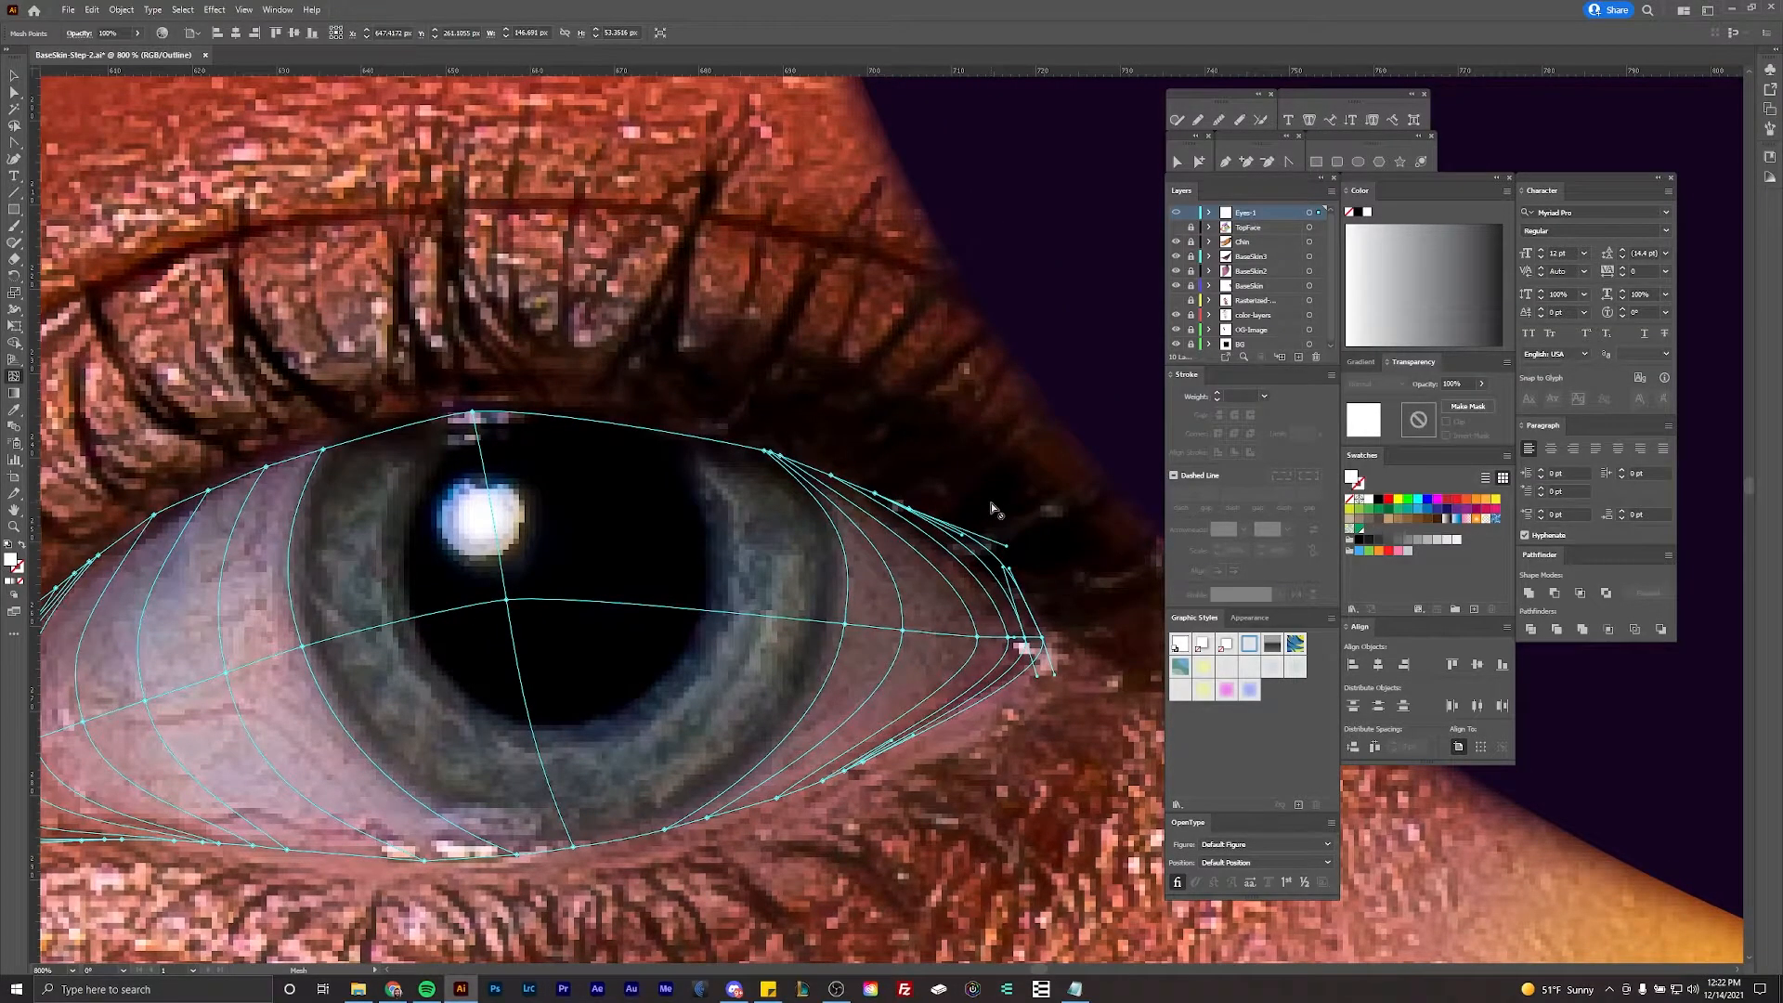
scroll(990, 568, "up", 1)
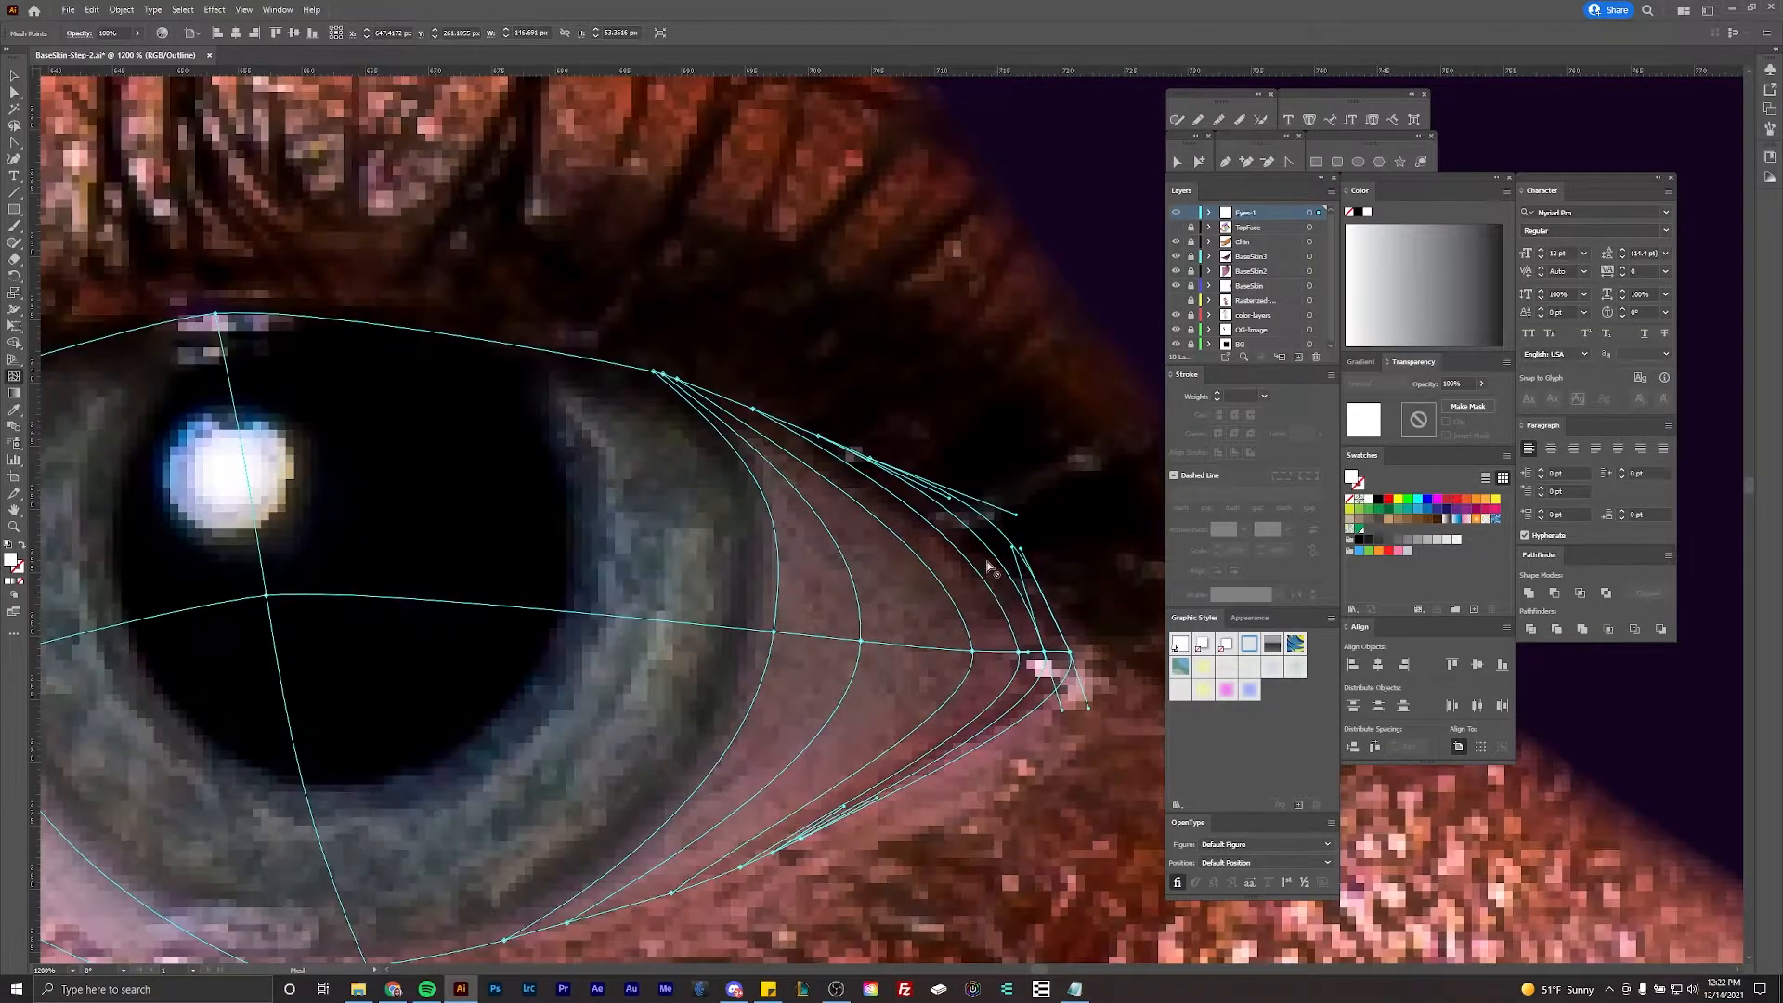
left_click(984, 543)
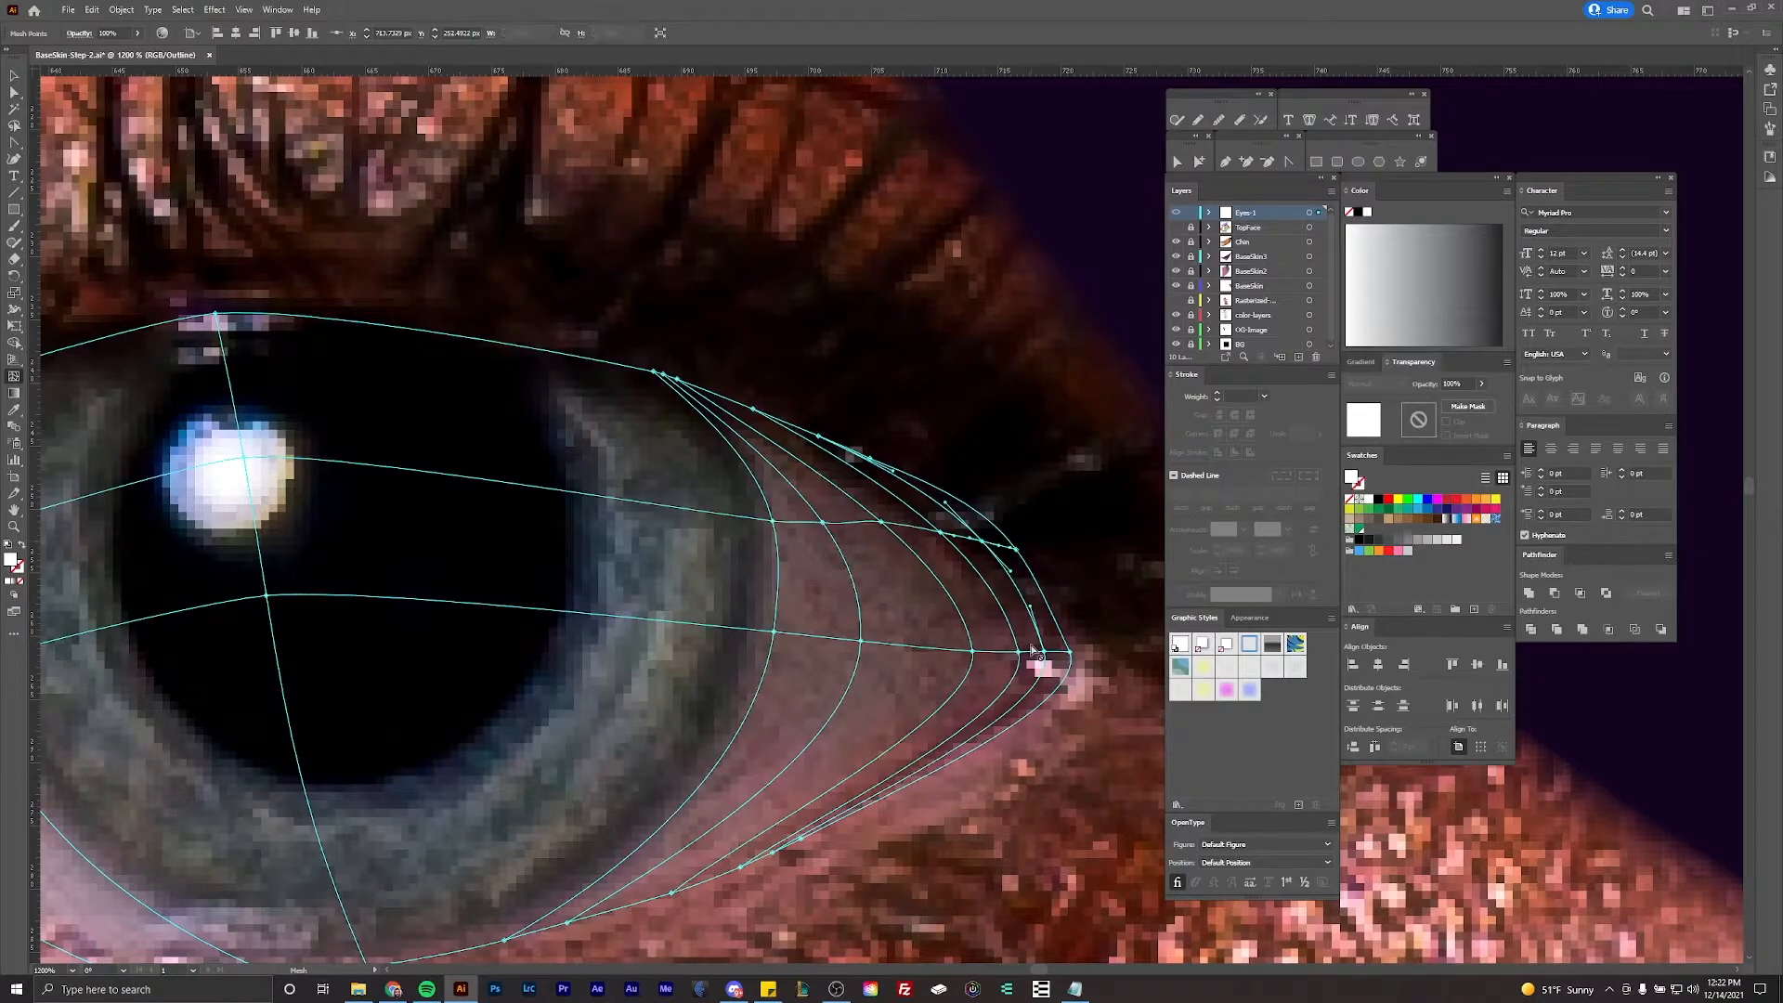
scroll(743, 511, "down", 1)
scroll(841, 534, "up", 1)
scroll(840, 534, "down", 1)
left_click_drag(565, 510, 732, 505)
scroll(748, 506, "down", 1)
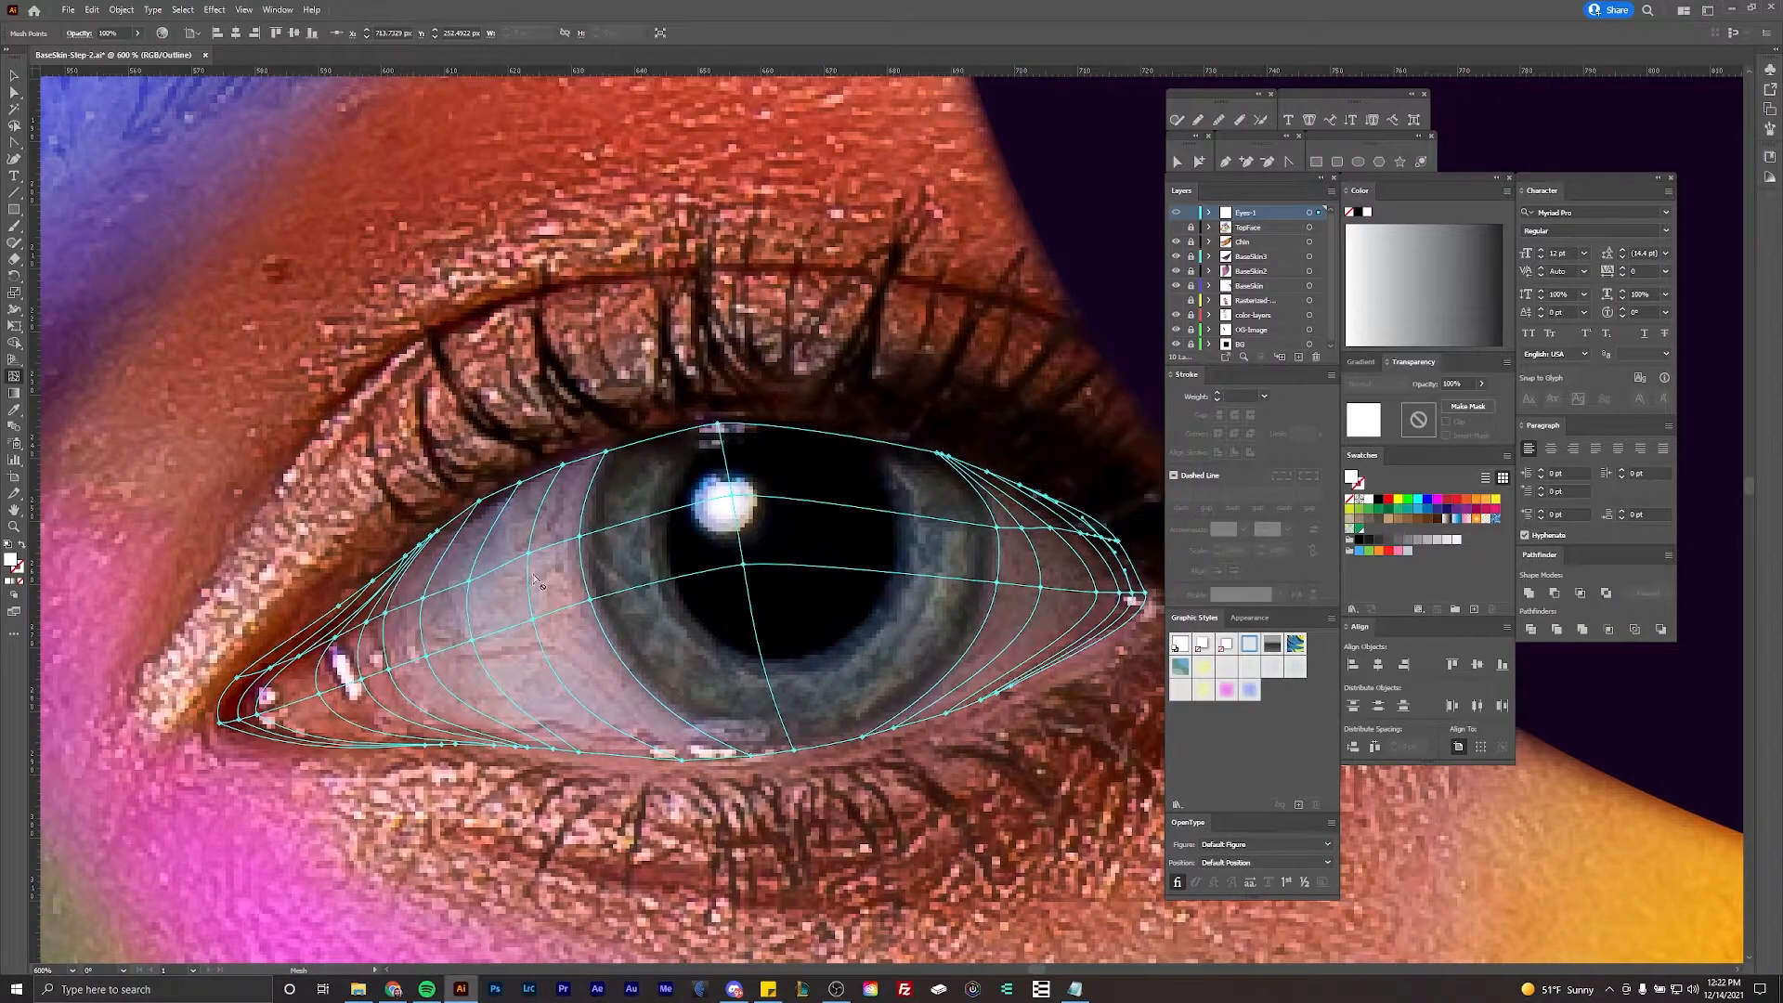
Step: Adjust individual handles of the upper horizontal mesh line with the Anchor Point tool to smooth it across the outer eye white
scroll(599, 590, "up", 1)
key("a")
left_click_drag(601, 602, 407, 599)
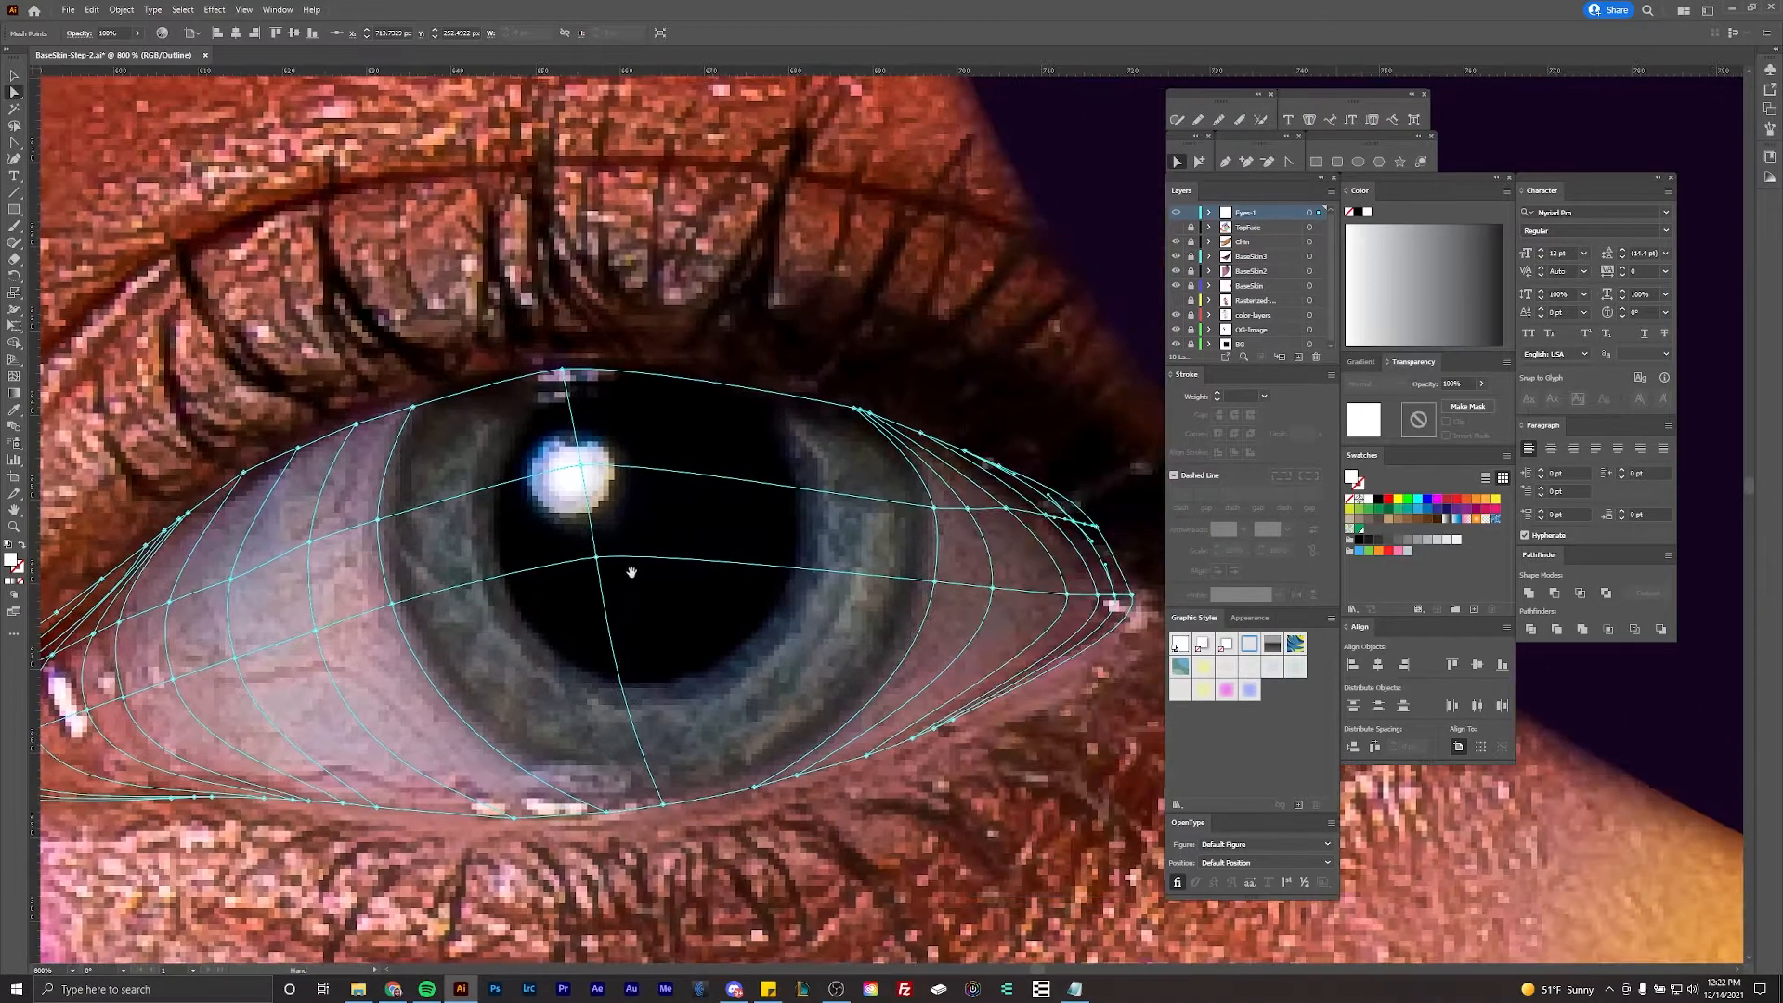
left_click_drag(827, 497, 888, 502)
scroll(889, 502, "up", 3)
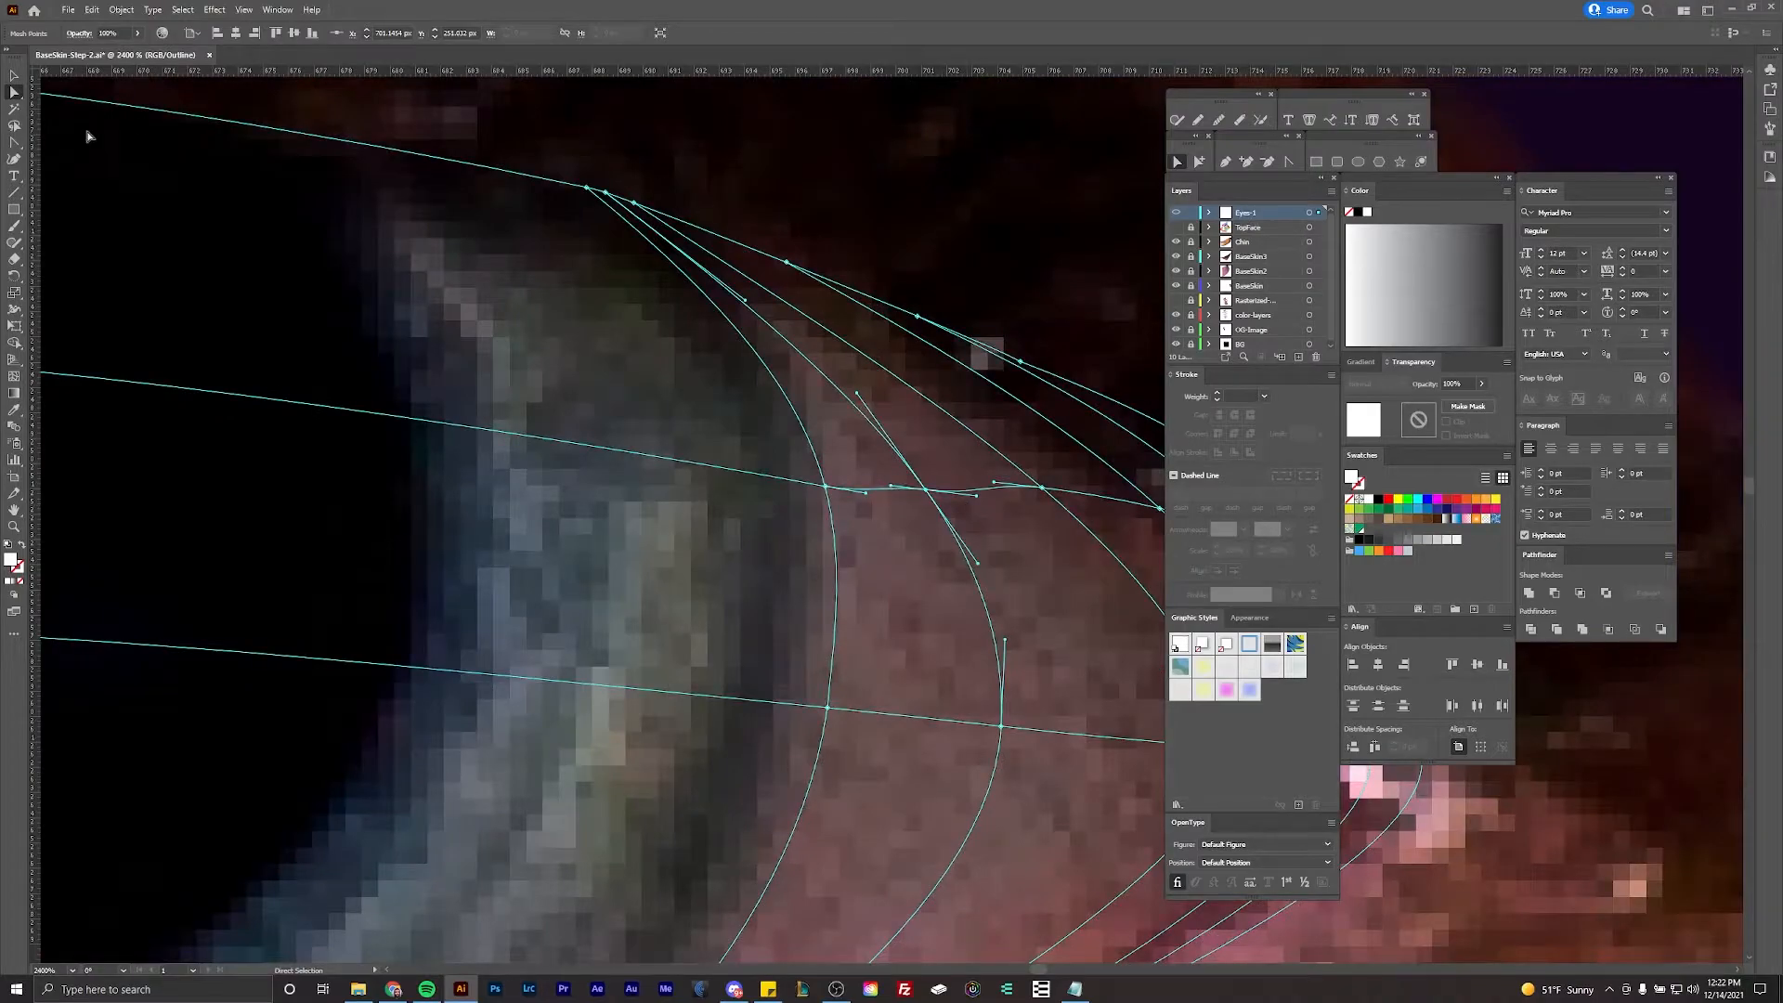
left_click(14, 142)
left_click_drag(891, 485, 1003, 486)
left_click_drag(1081, 496, 953, 491)
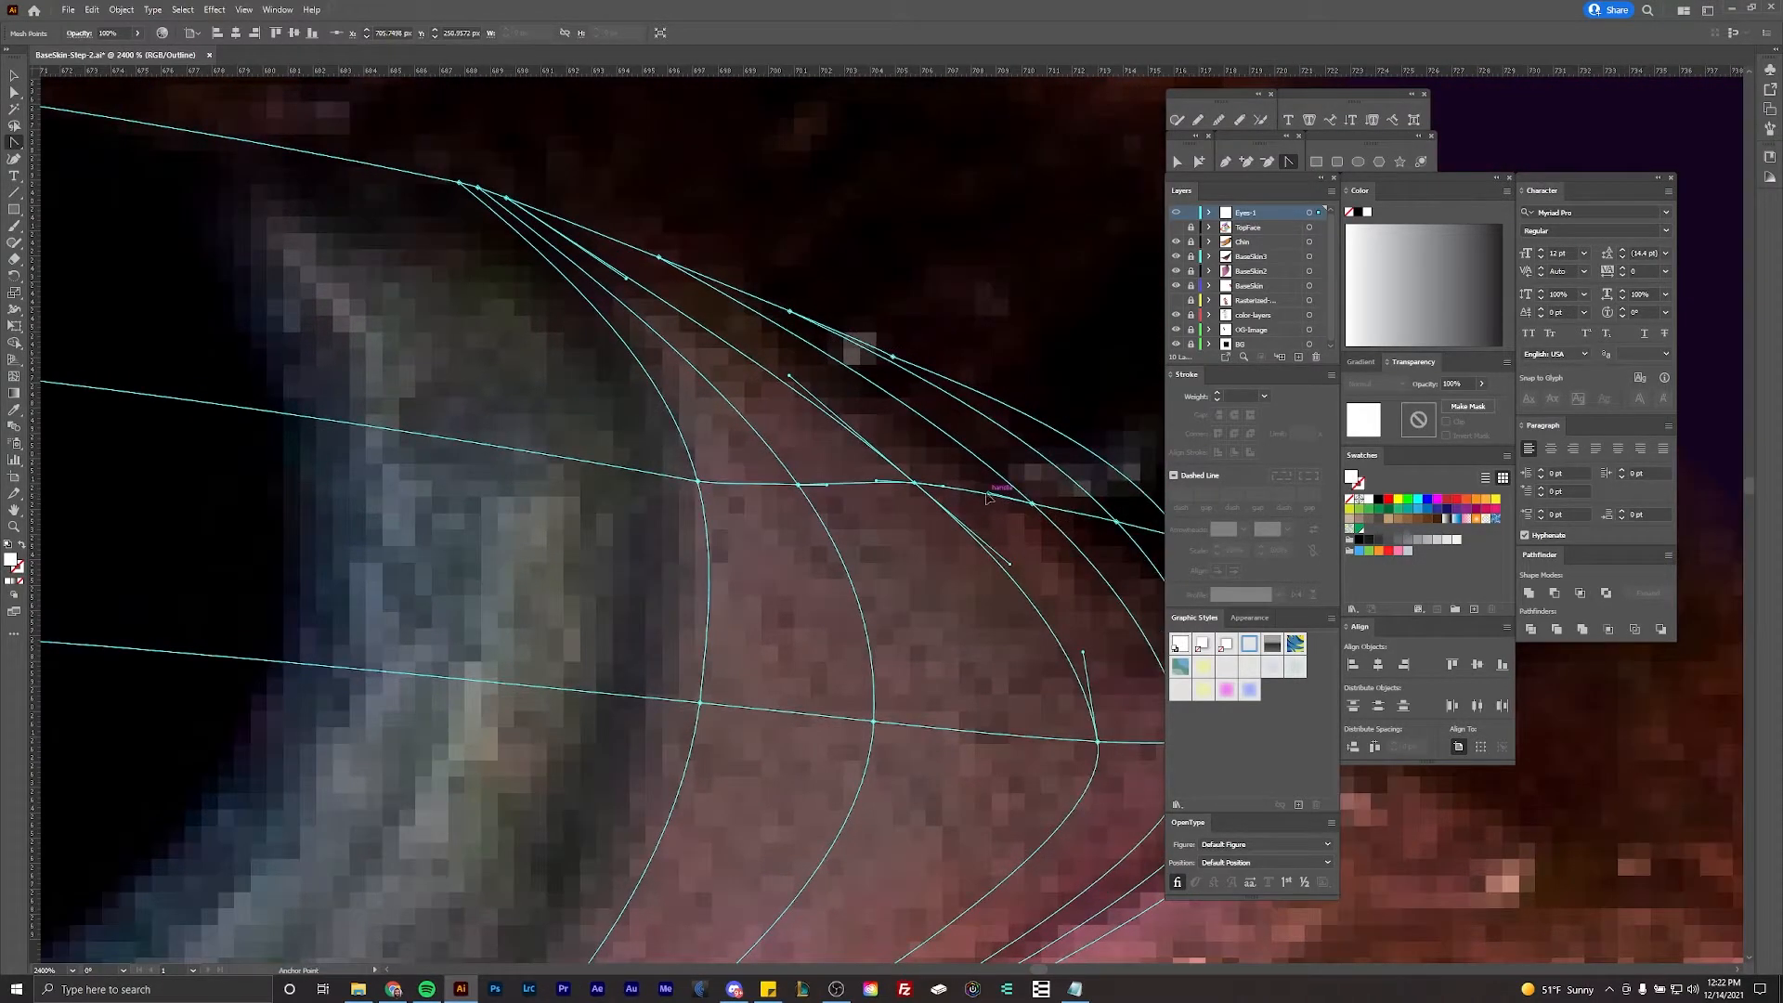
Step: Move the mesh handle near the upper tear duct toward the eyelid to flatten the vertical line's curve there
scroll(339, 529, "down", 2)
key("a")
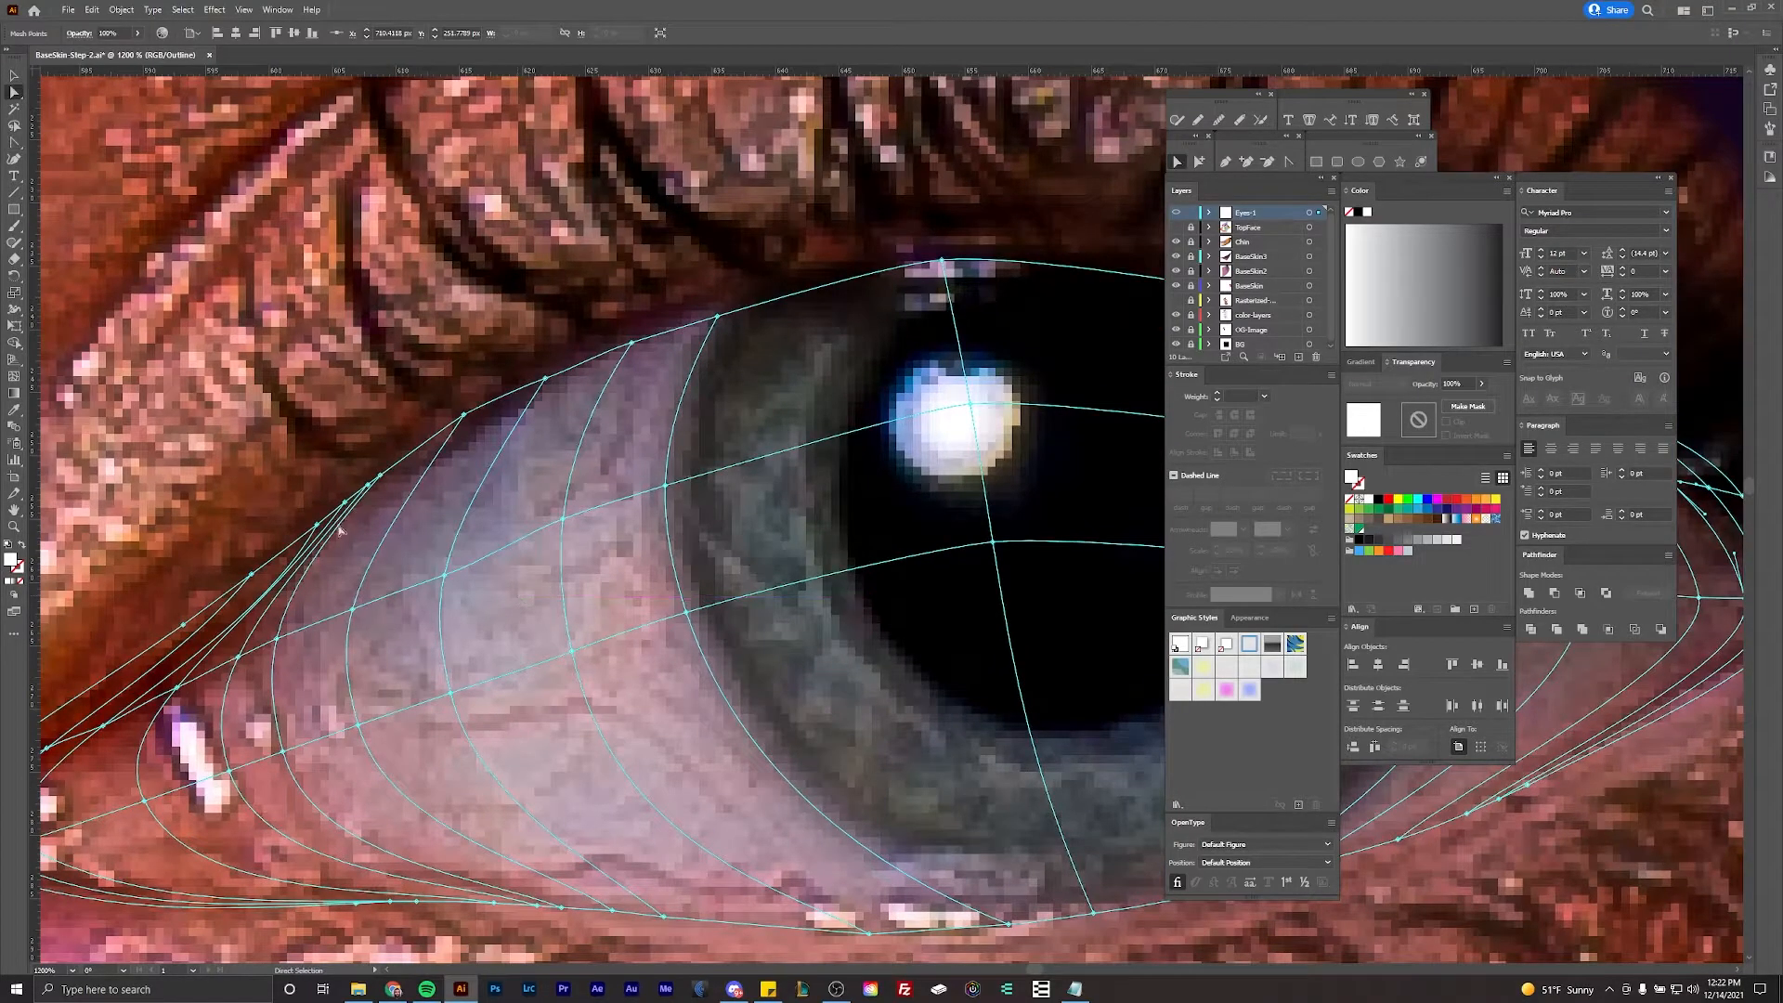
scroll(340, 528, "up", 1)
scroll(350, 498, "up", 2)
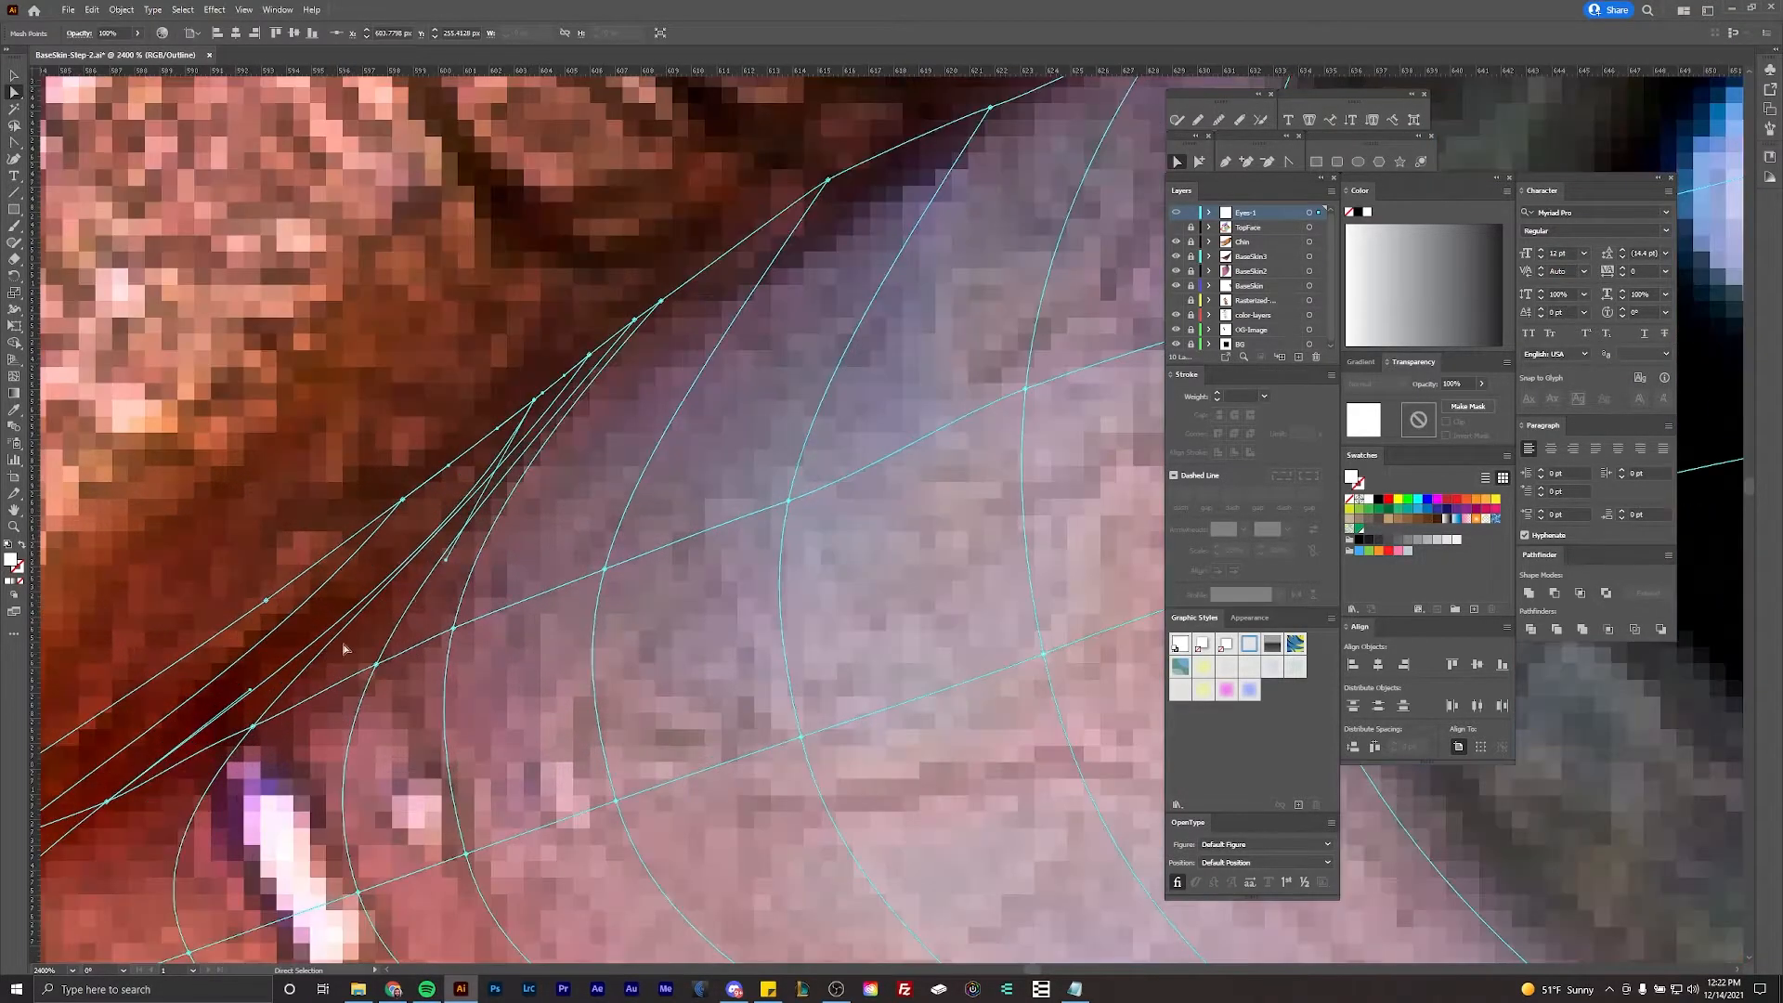
left_click_drag(449, 566, 396, 553)
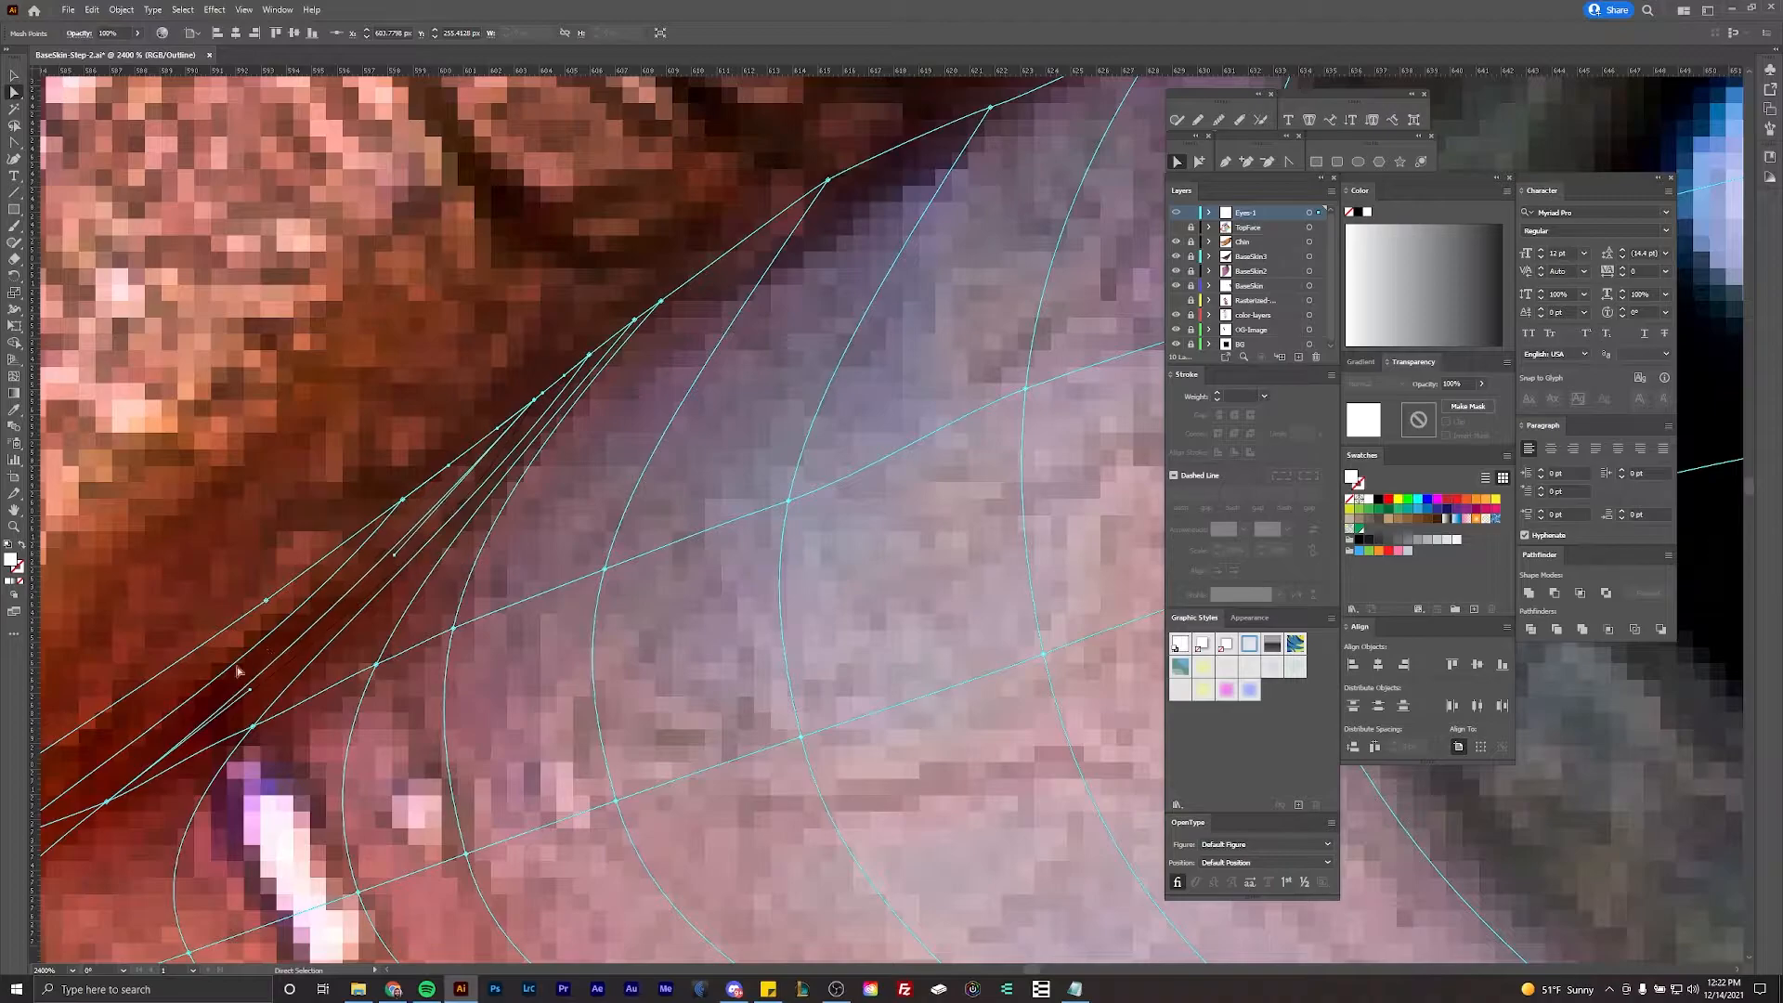
scroll(386, 438, "left", 1)
scroll(441, 390, "down", 2)
scroll(284, 577, "up", 1)
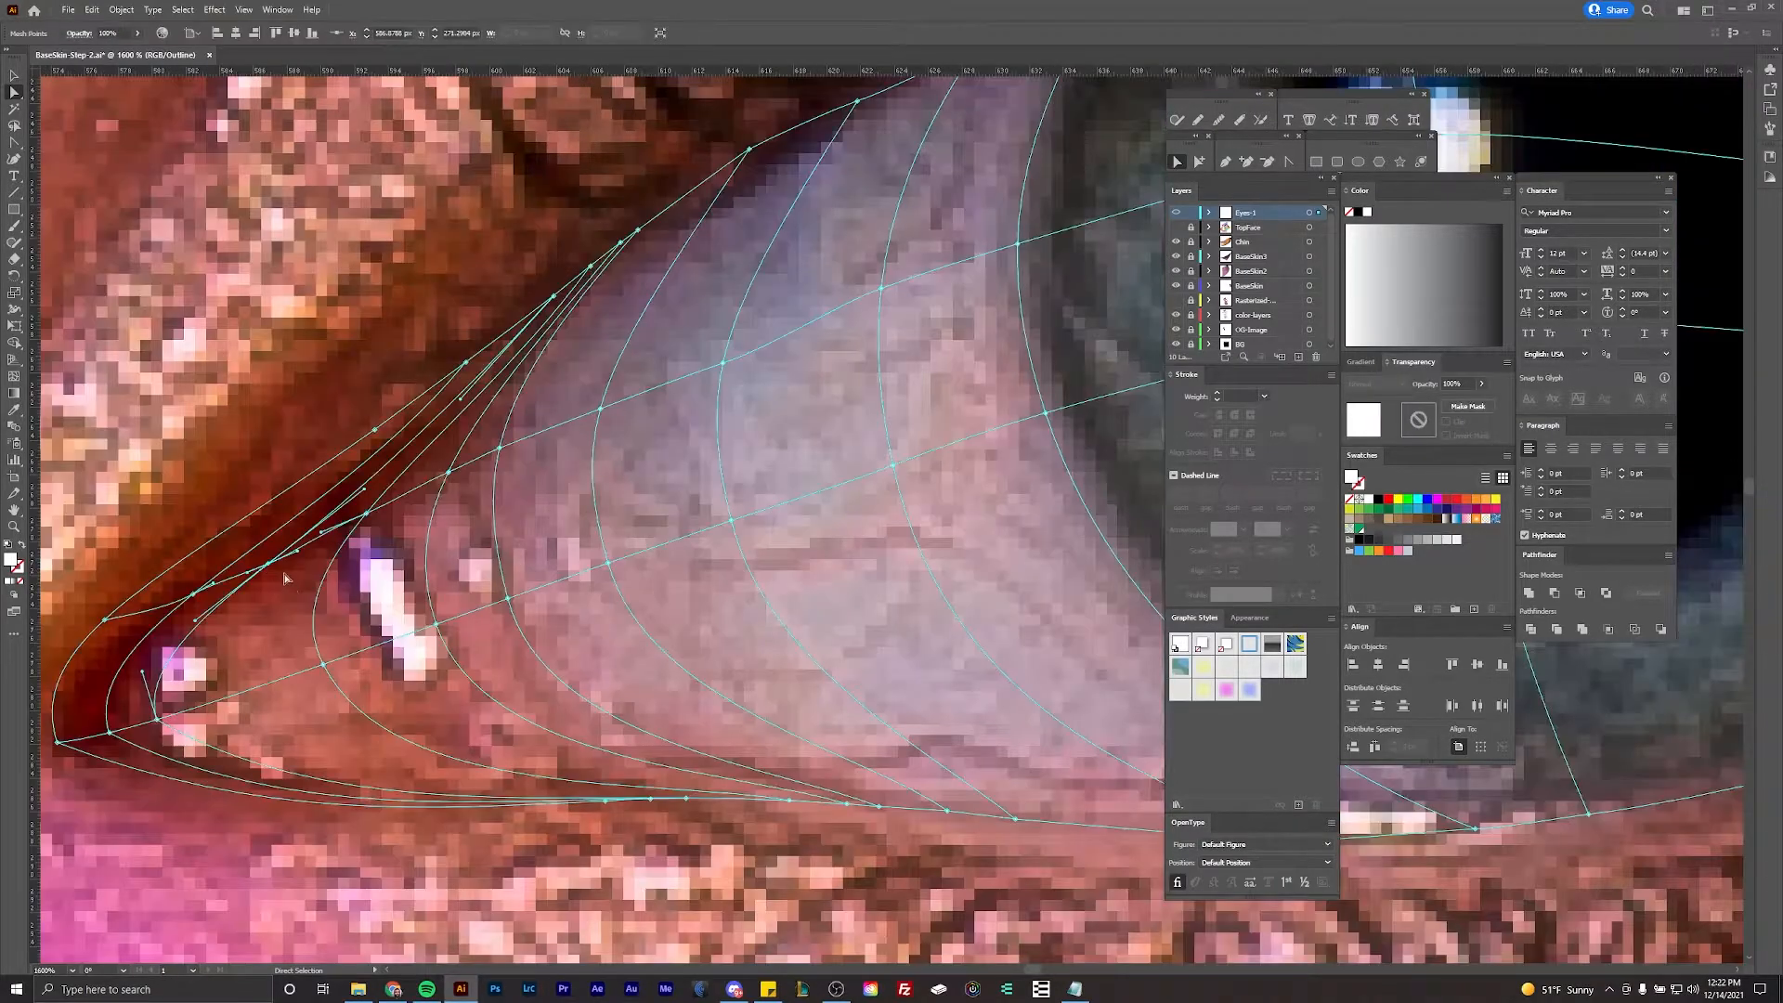
key("alt")
scroll(297, 518, "down", 3)
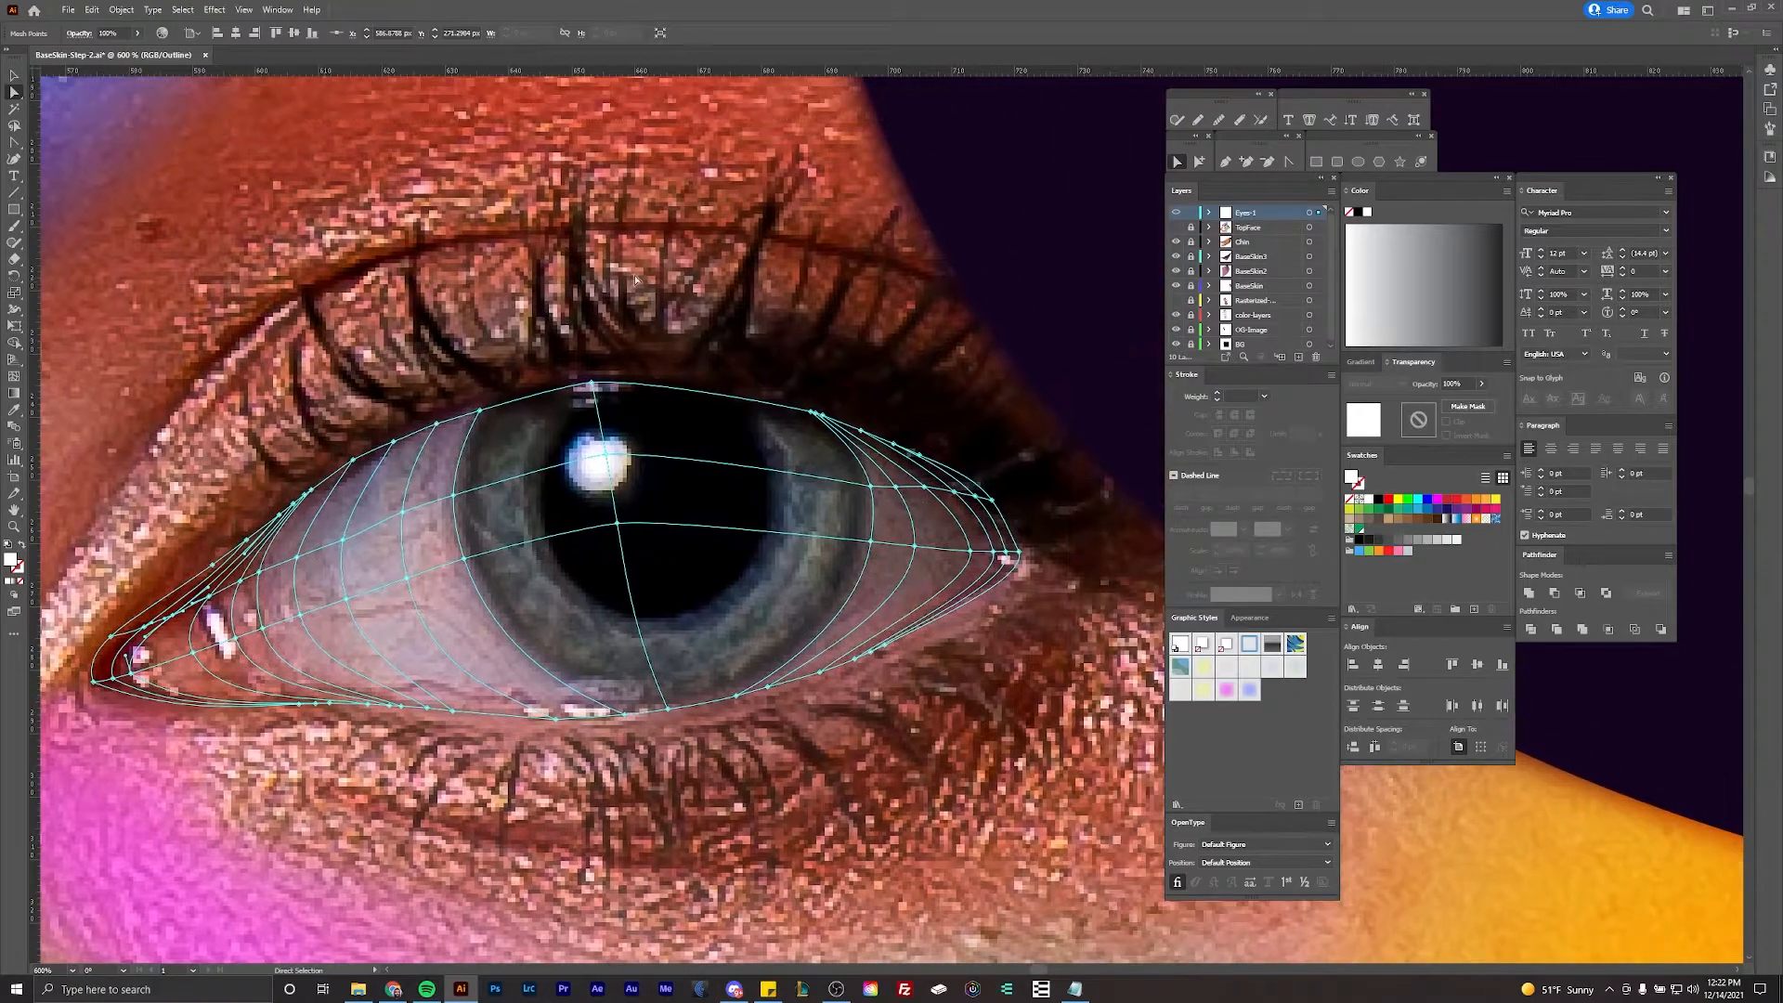
Step: Select the whole eye mesh and add a horizontal mesh line across the lower half of the eye
left_click(641, 308)
key("ctrl+a")
left_click_drag(660, 332, 680, 335)
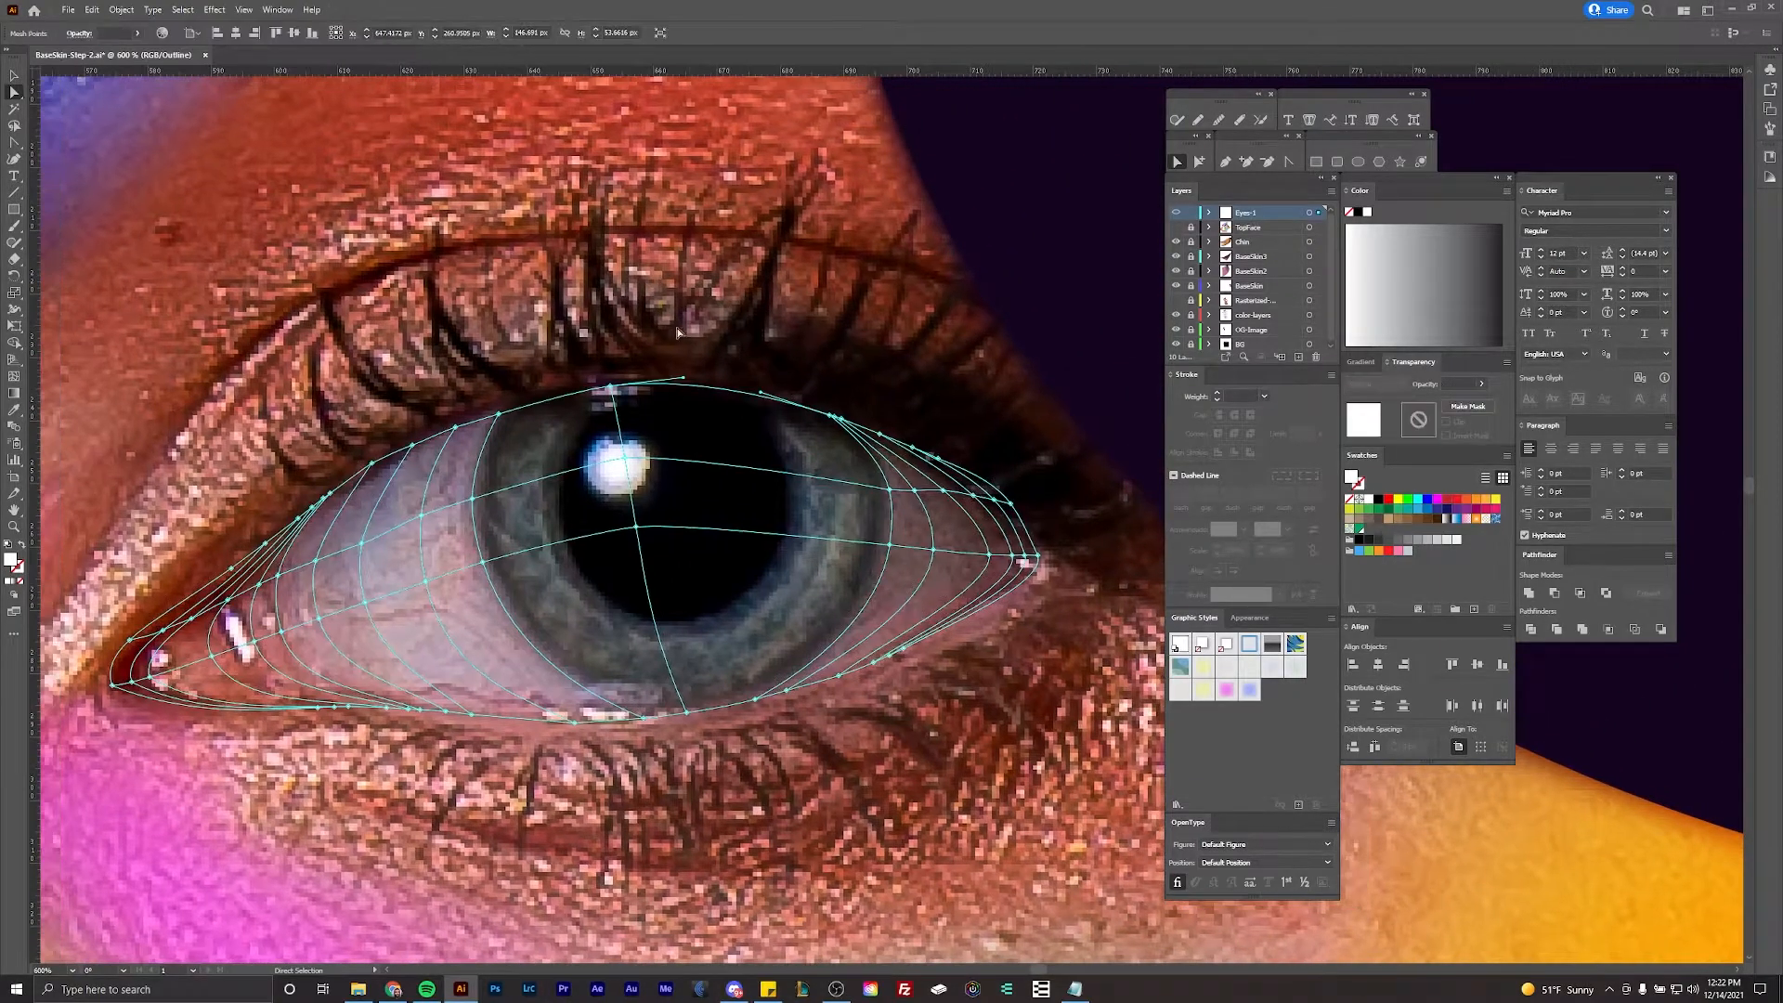
left_click(14, 376)
scroll(216, 698, "up", 3)
scroll(1000, 471, "down", 2)
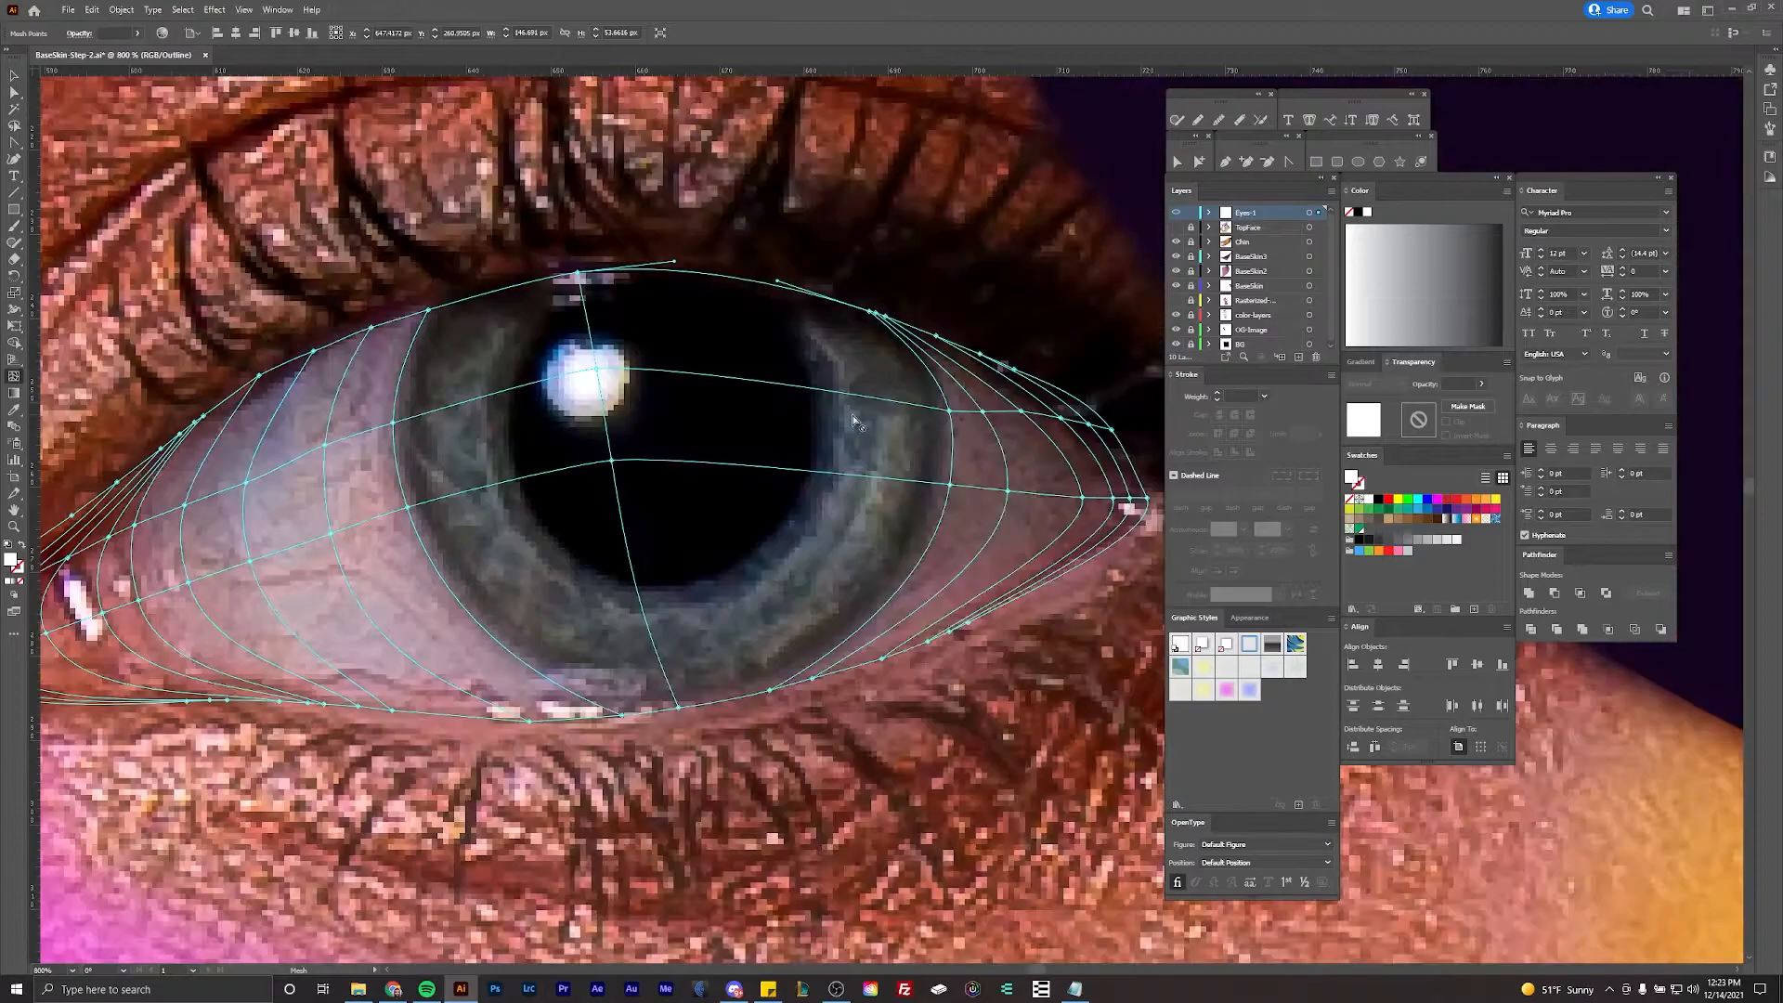
left_click_drag(999, 470, 949, 471)
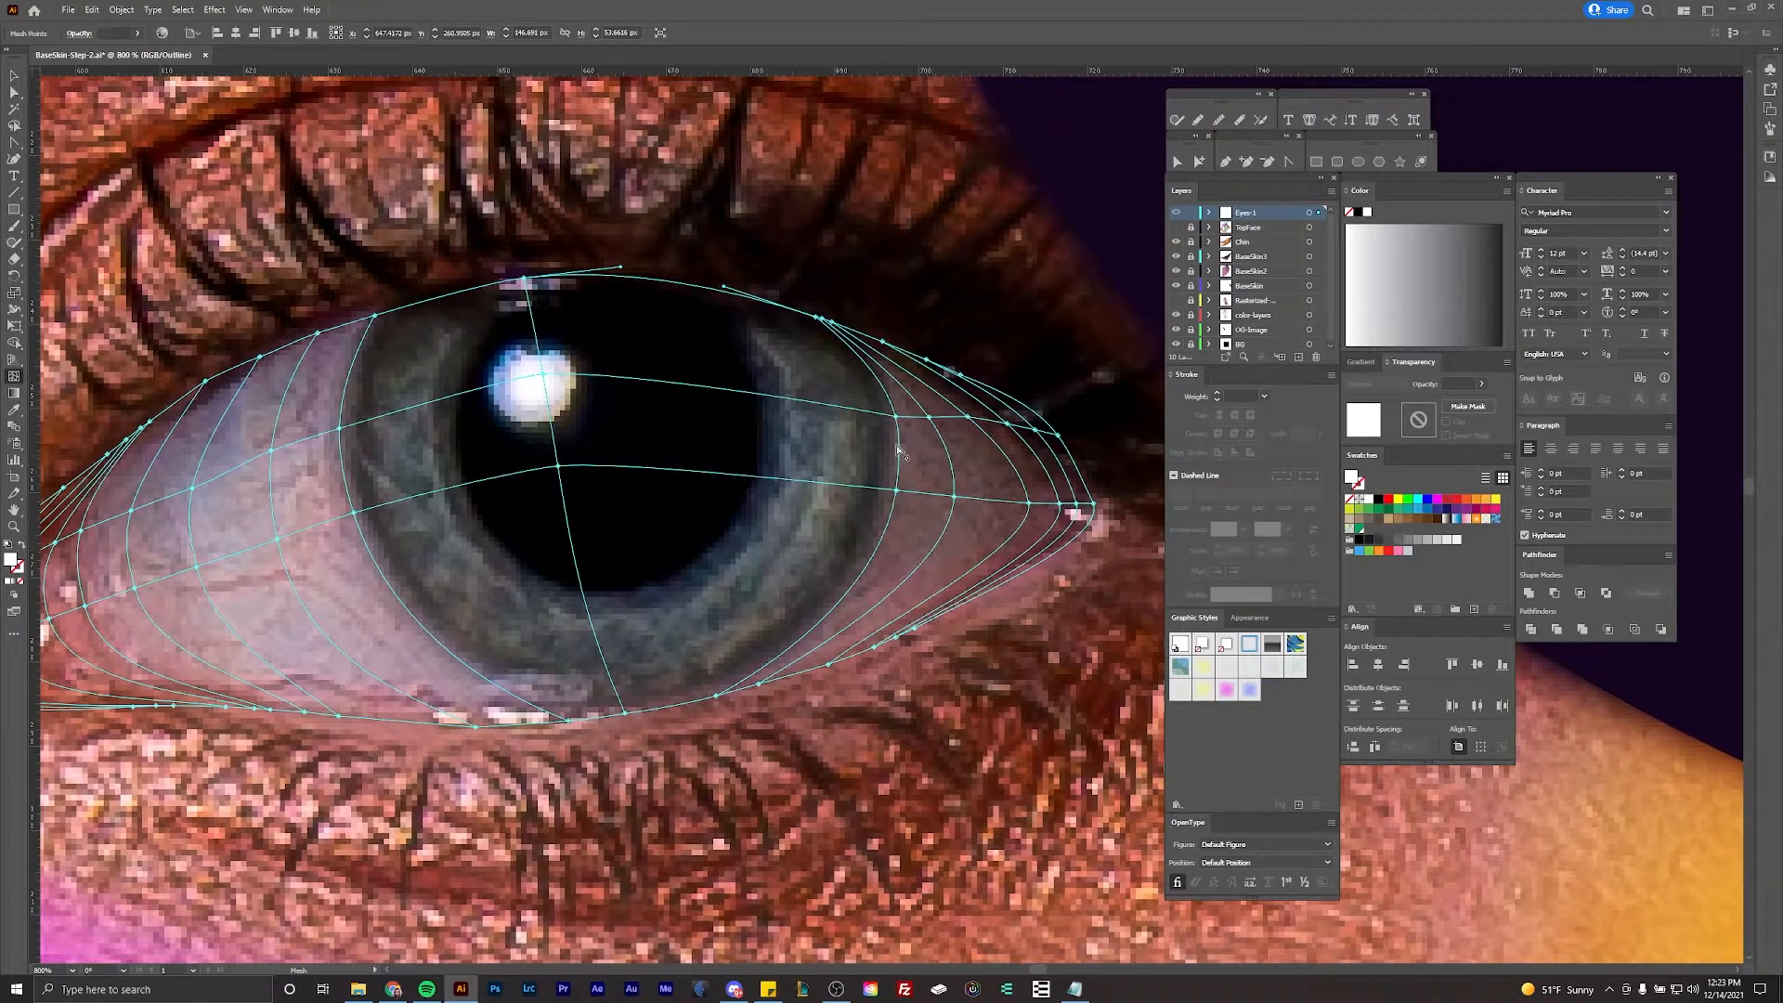
scroll(1021, 586, "up", 1)
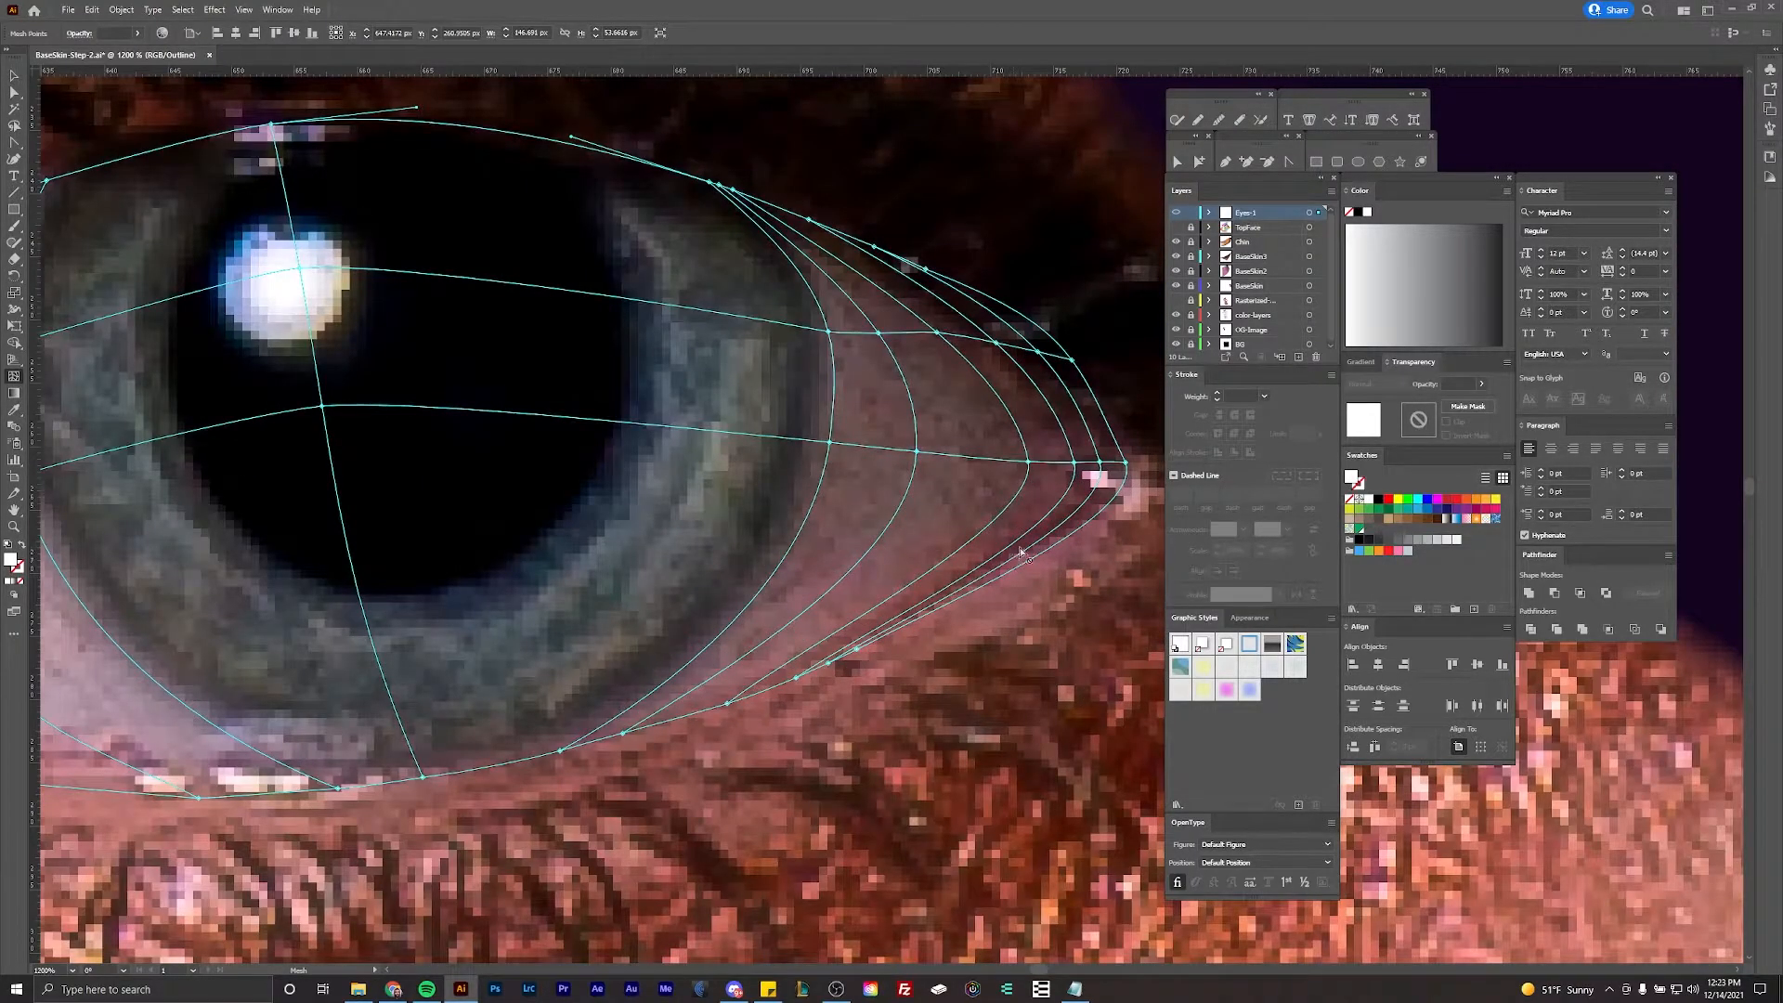
left_click(1049, 536)
scroll(1014, 565, "left", 1)
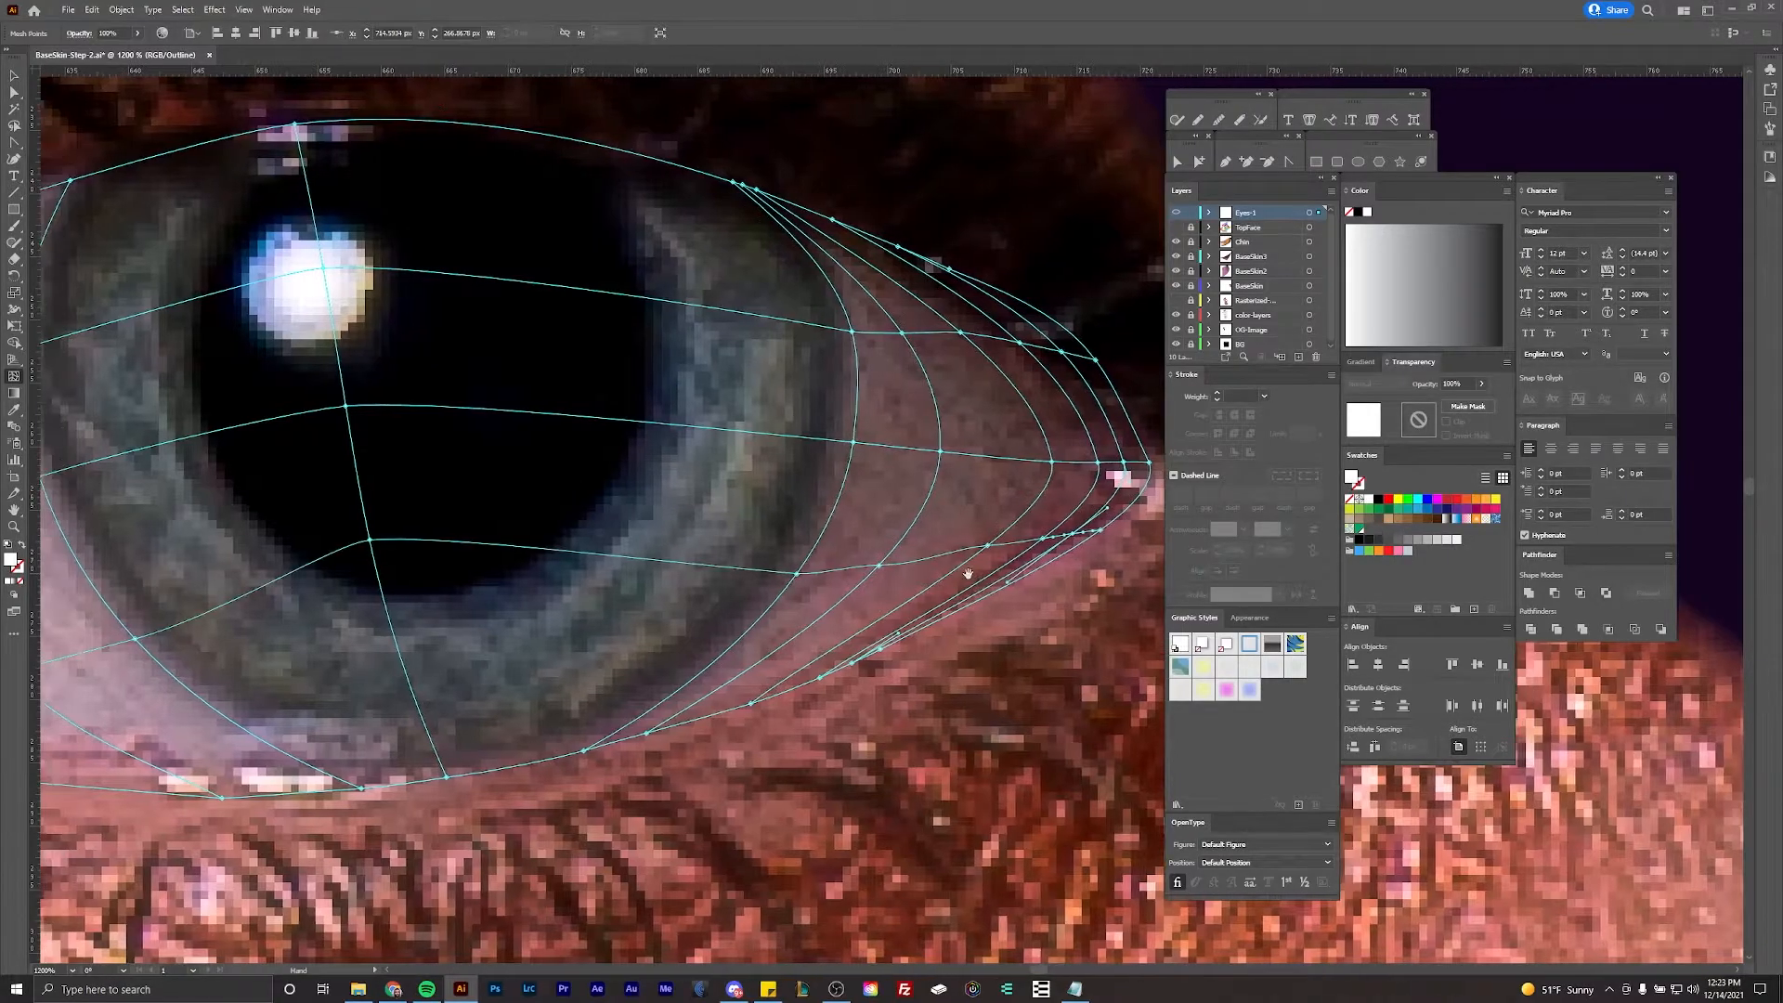
Step: Reshape the lower horizontal mesh line across the inner eye white by moving its points and smoothing individual handles
scroll(873, 246, "left", 5)
left_click_drag(478, 543, 505, 591)
left_click_drag(499, 620, 509, 630)
scroll(510, 628, "up", 1)
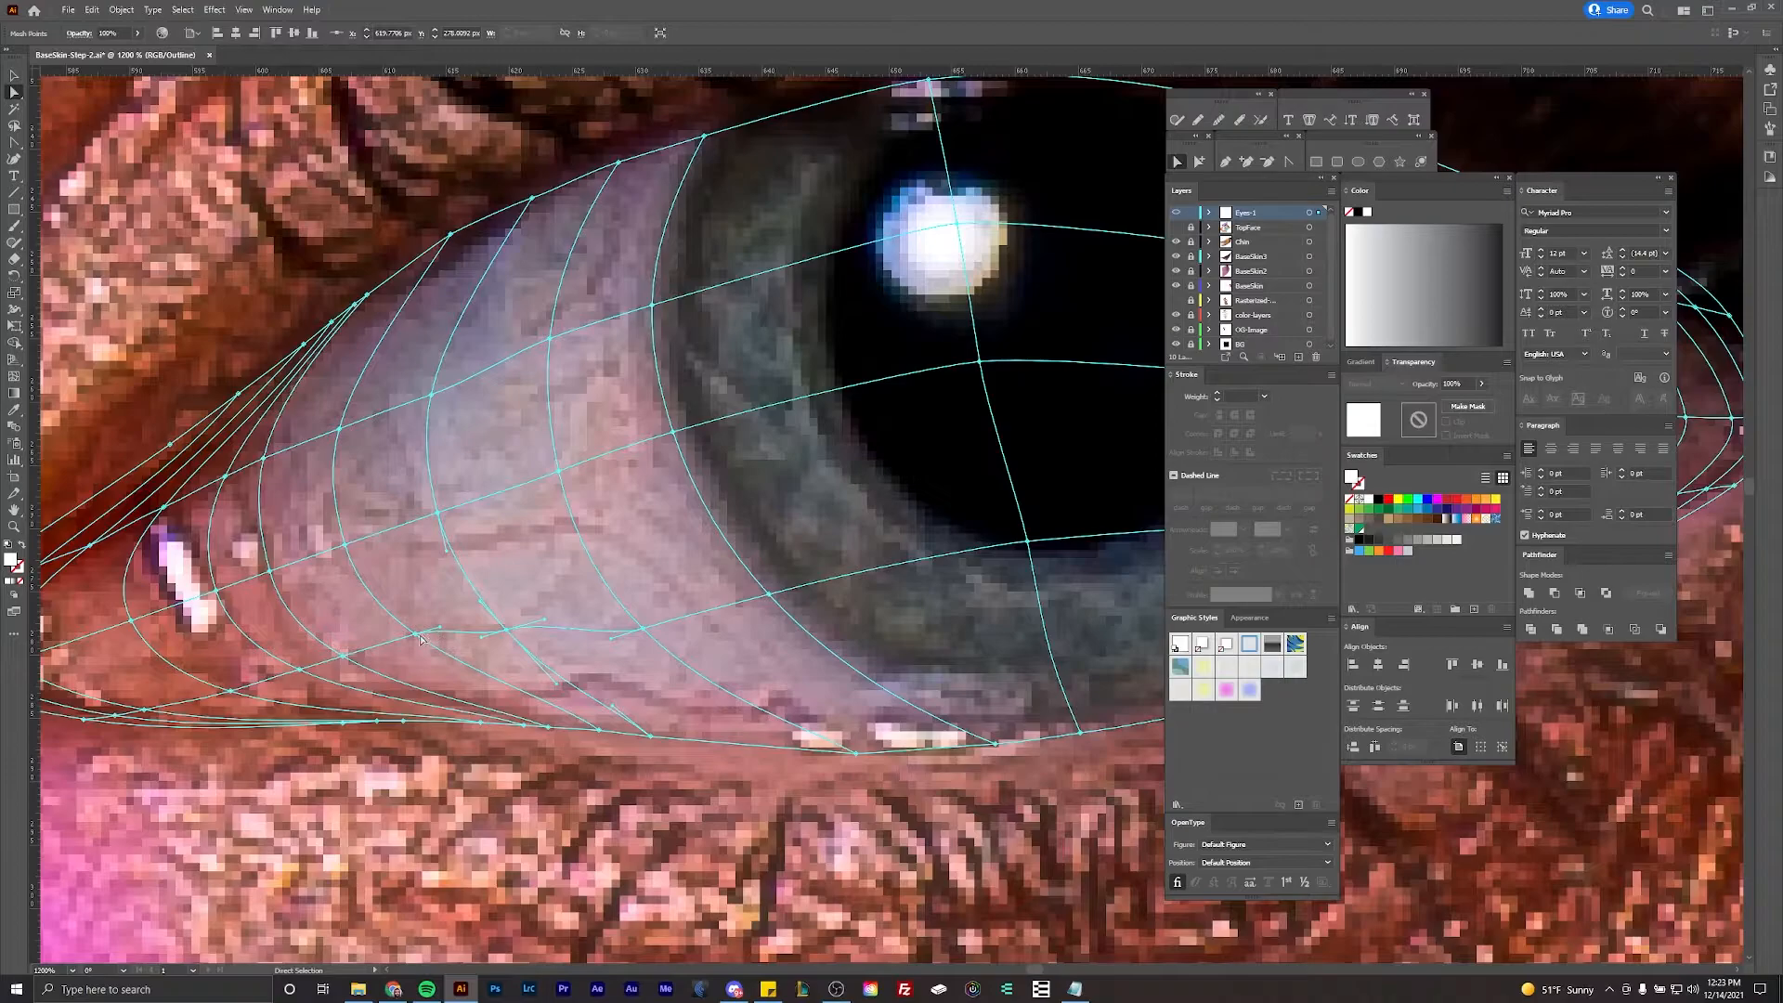
key("shift+c")
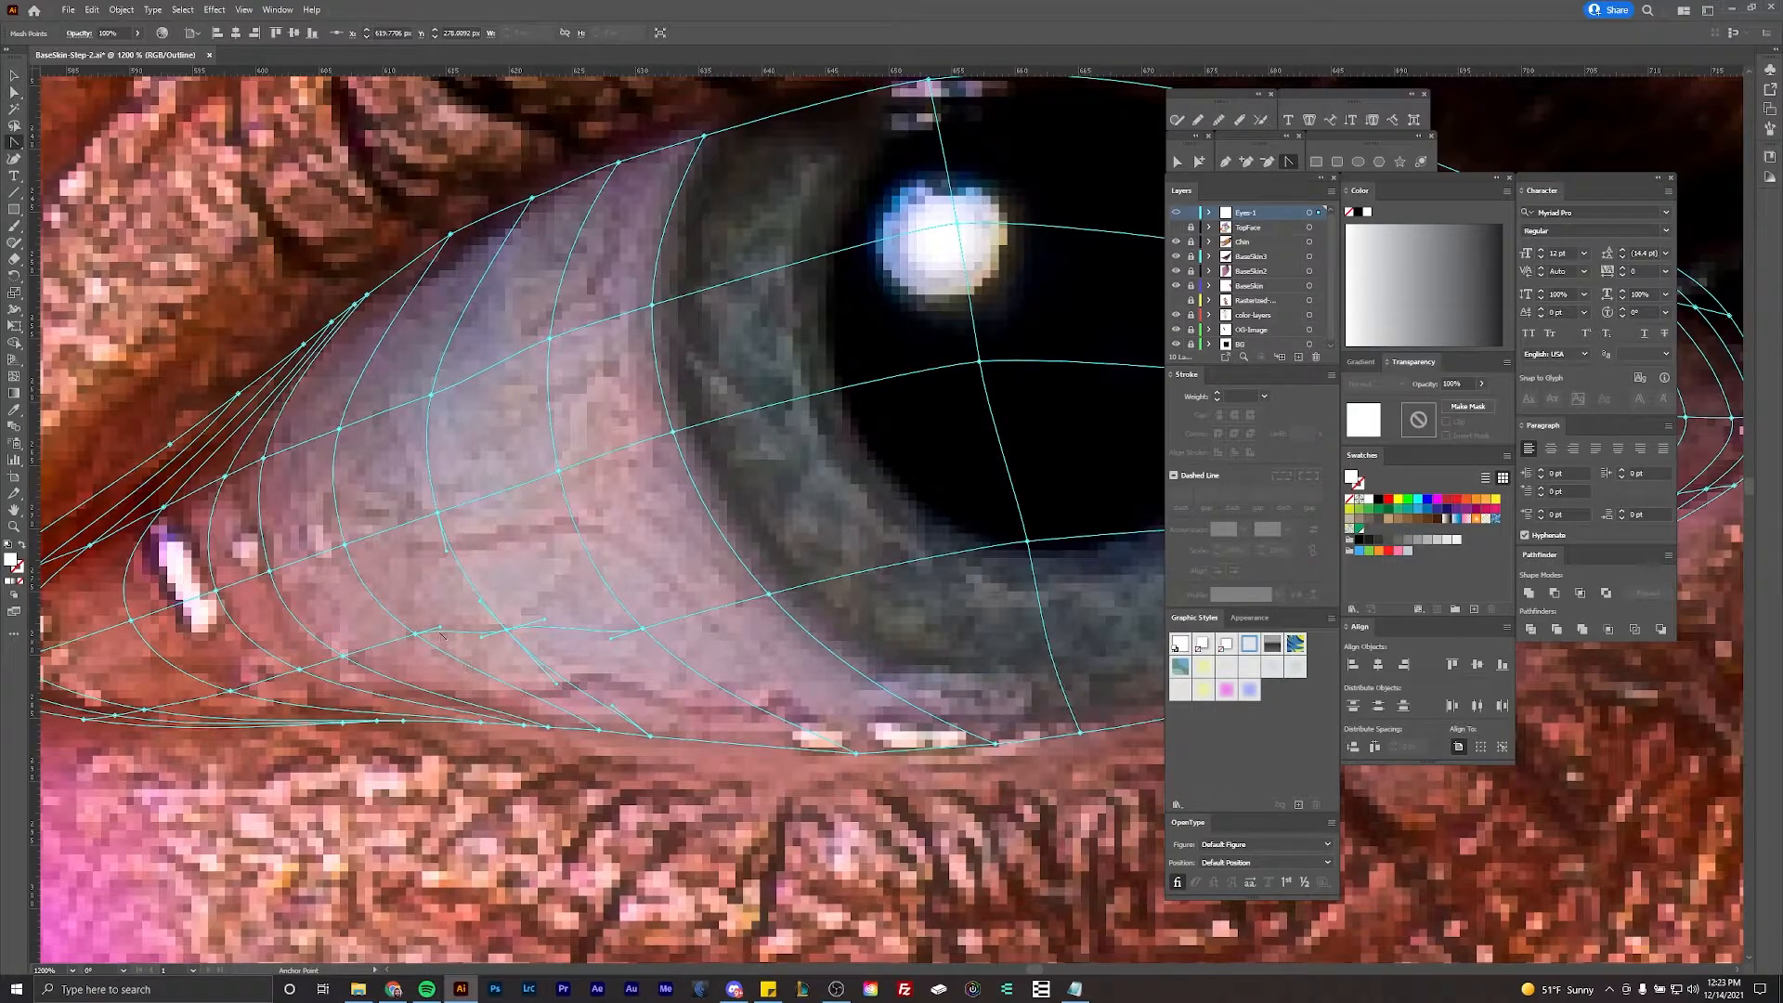
left_click_drag(444, 629, 653, 626)
scroll(675, 609, "left", 2)
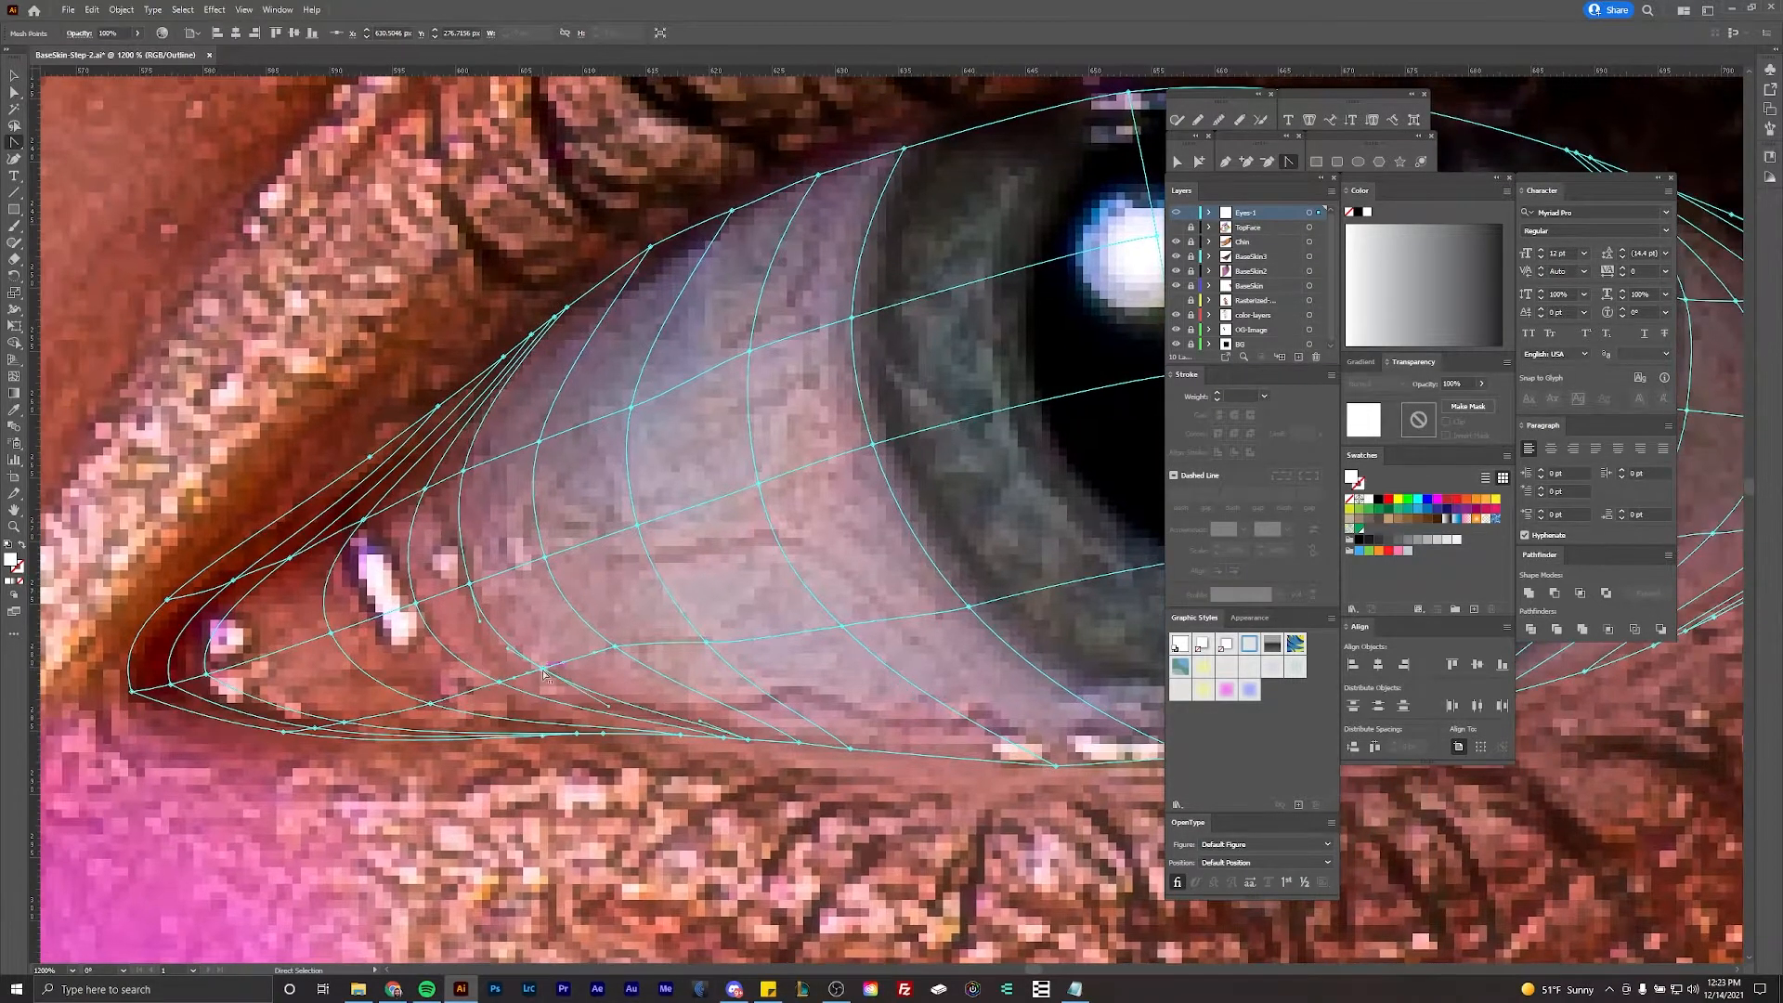
Step: Select the whole eye mesh and add a horizontal mesh line across the bottom of the iris, above the lower eyelid
scroll(545, 675, "down", 3)
key("v")
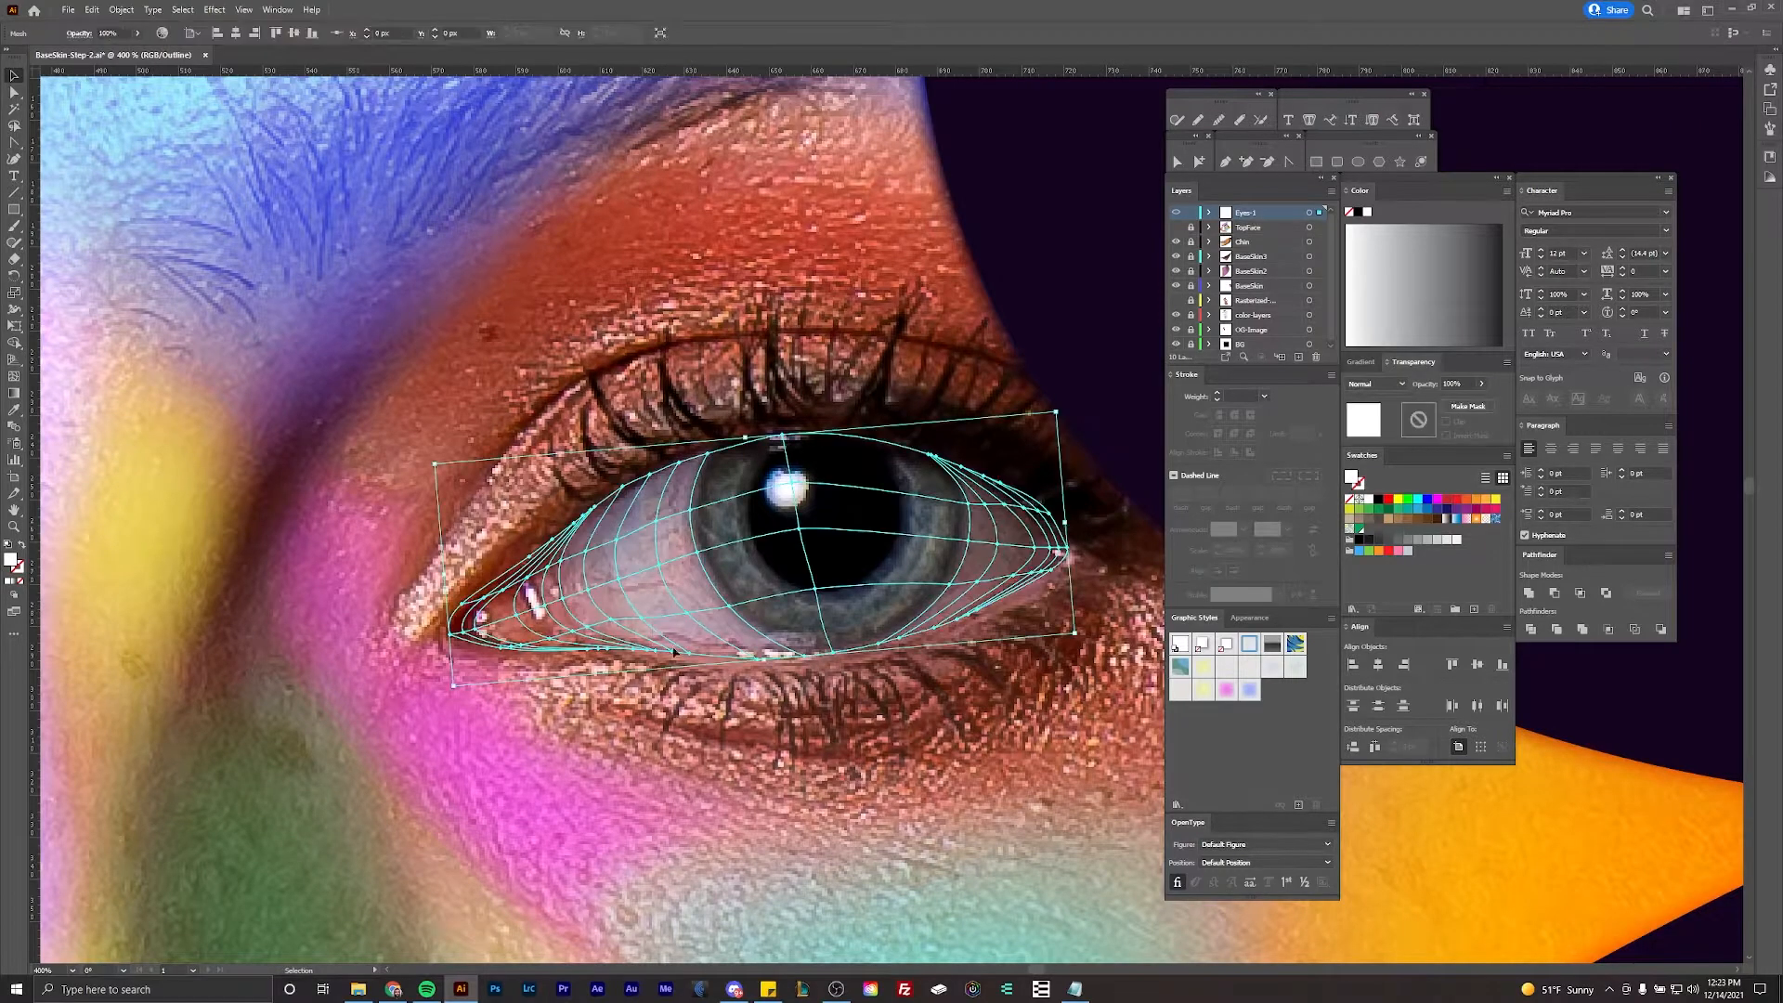
scroll(665, 641, "up", 1)
scroll(673, 630, "up", 1)
key("u")
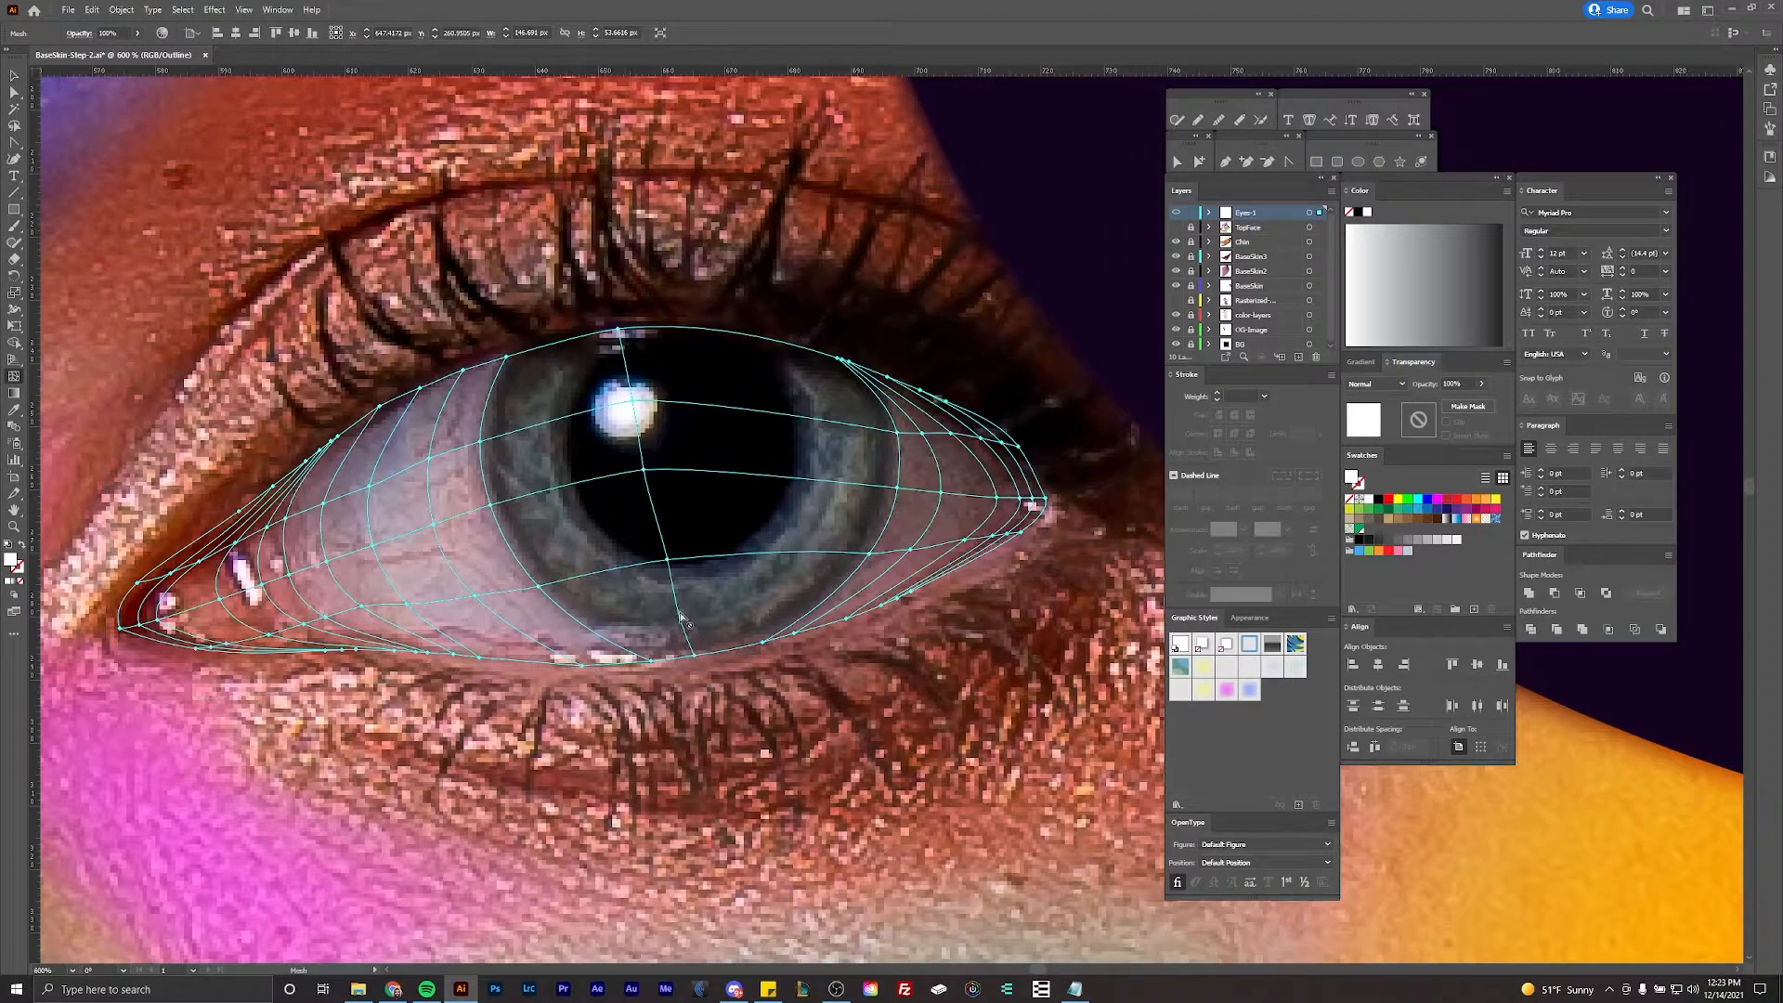
key("a")
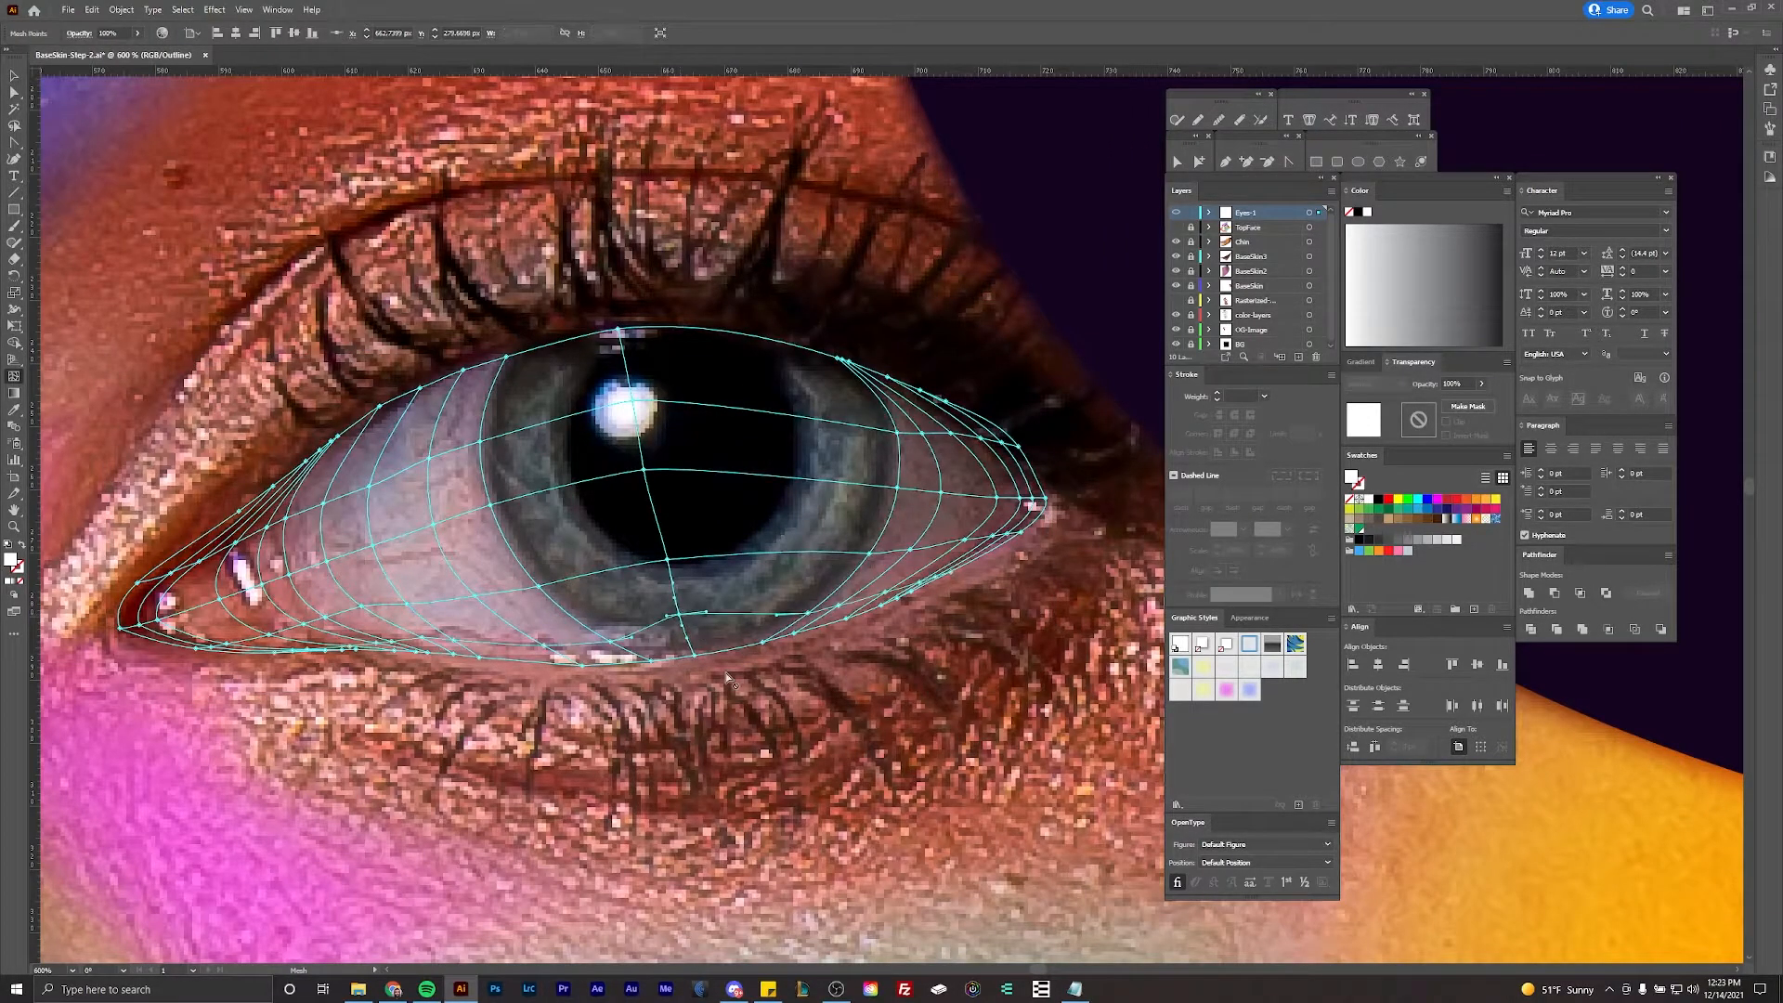
Step: Move the central point of the lowest horizontal mesh line down toward the lower eyelid and refine its position
scroll(688, 631, "up", 1)
left_click_drag(673, 626, 686, 642)
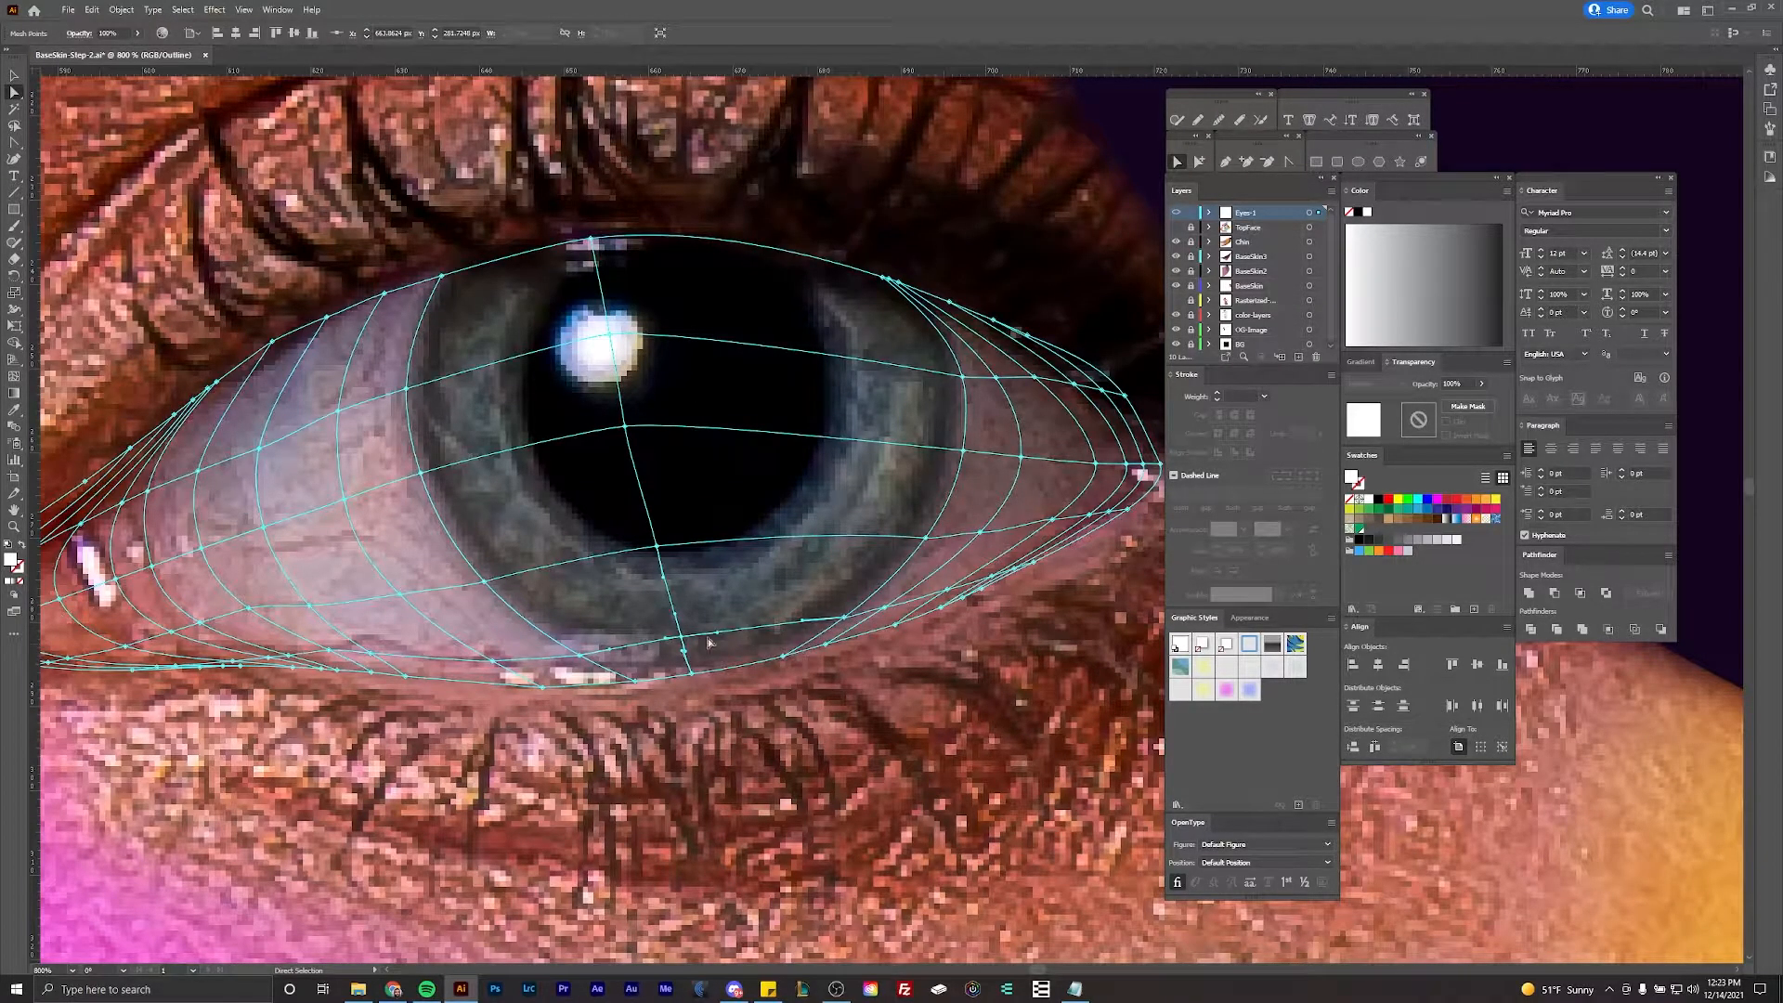
left_click_drag(666, 641, 660, 644)
scroll(660, 643, "down", 1)
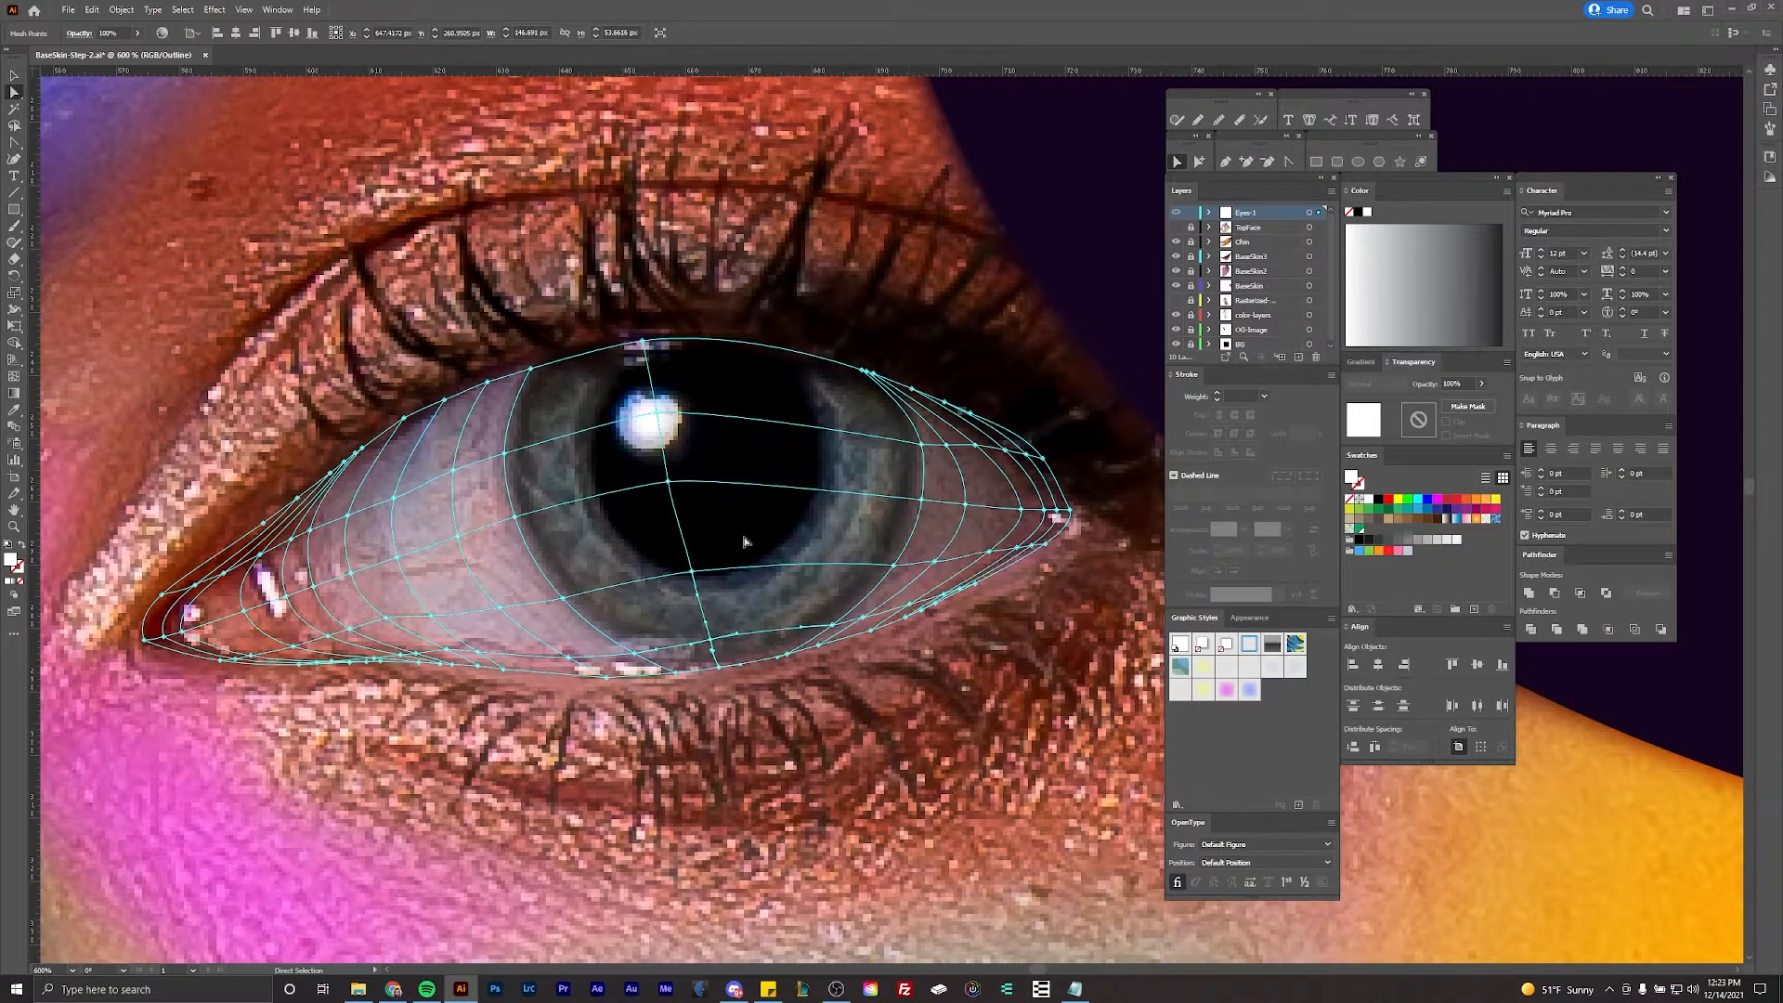
scroll(796, 710, "down", 1)
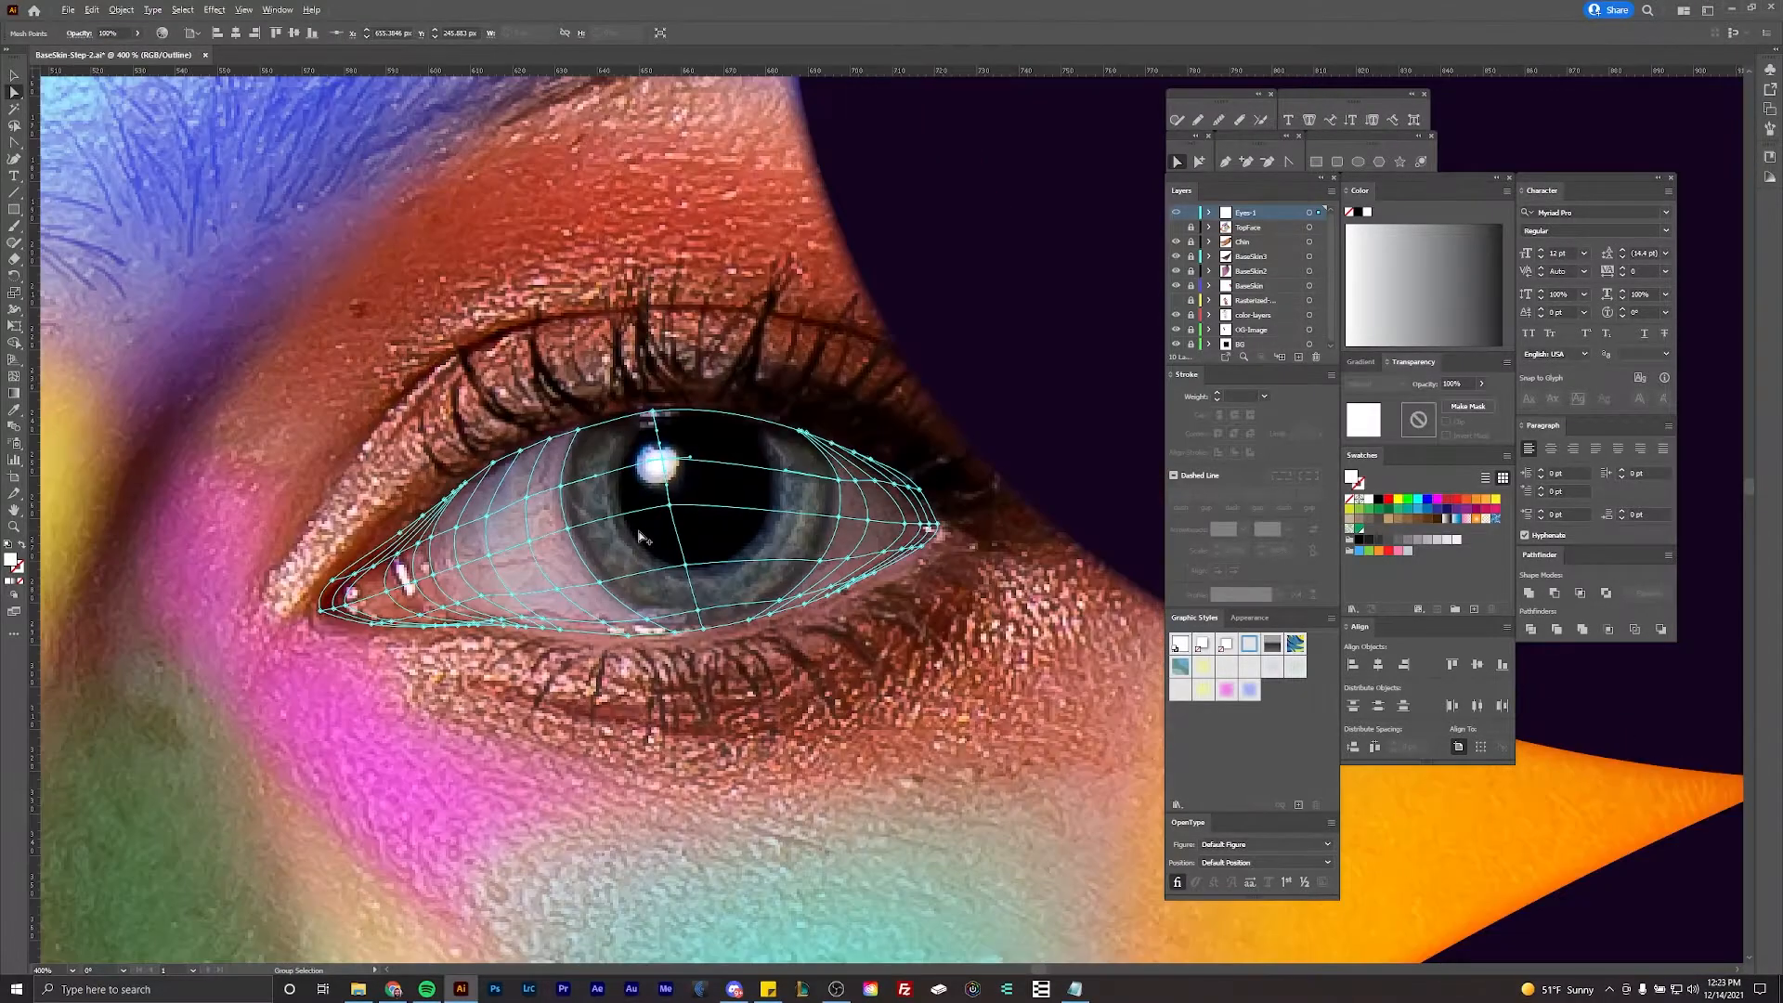
Step: Add a horizontal mesh line across the top of the iris, just below the upper eyelid
left_click_drag(522, 480, 525, 491)
left_click(23, 374)
scroll(584, 480, "up", 1)
key("a")
scroll(433, 518, "up", 1)
left_click(438, 518)
left_click(438, 519)
scroll(433, 520, "down", 2)
left_click(14, 376)
scroll(678, 501, "up", 1)
left_click(675, 475)
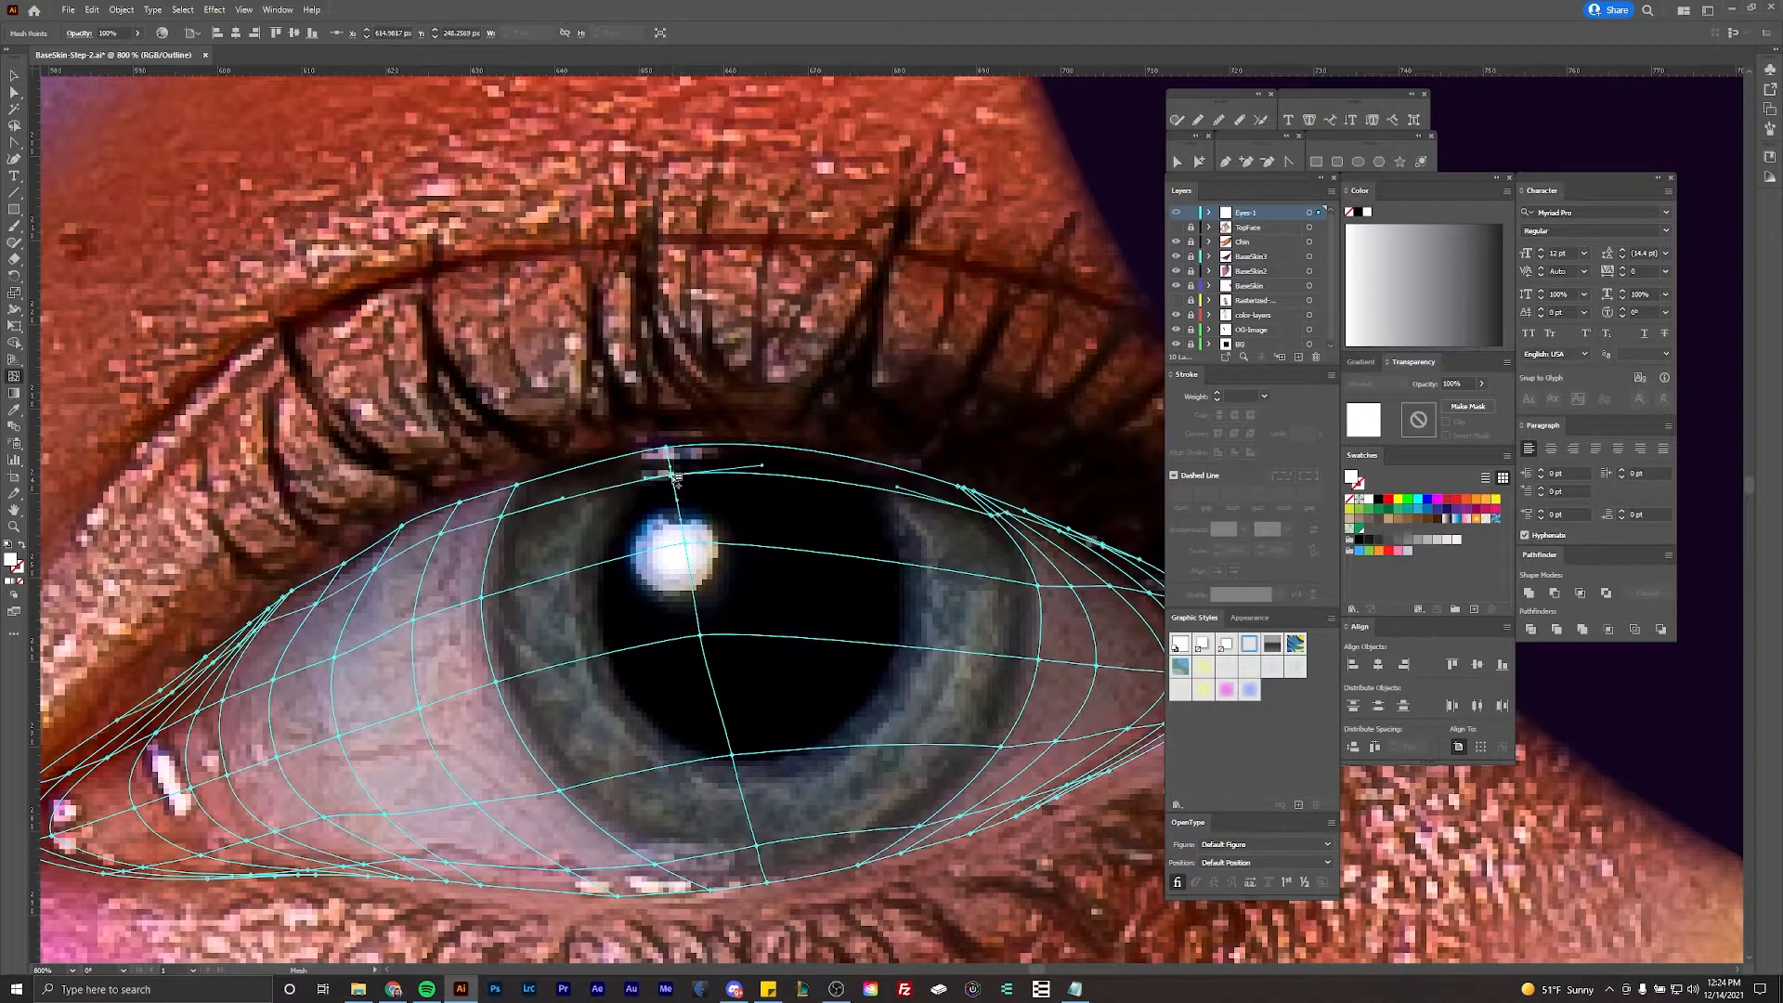
Step: Move the points of the topmost inner mesh line near the outer upper eyelid to straighten its path
key("a")
scroll(342, 602, "up", 2)
left_click(341, 602)
scroll(341, 602, "down", 1)
scroll(482, 446, "down", 1)
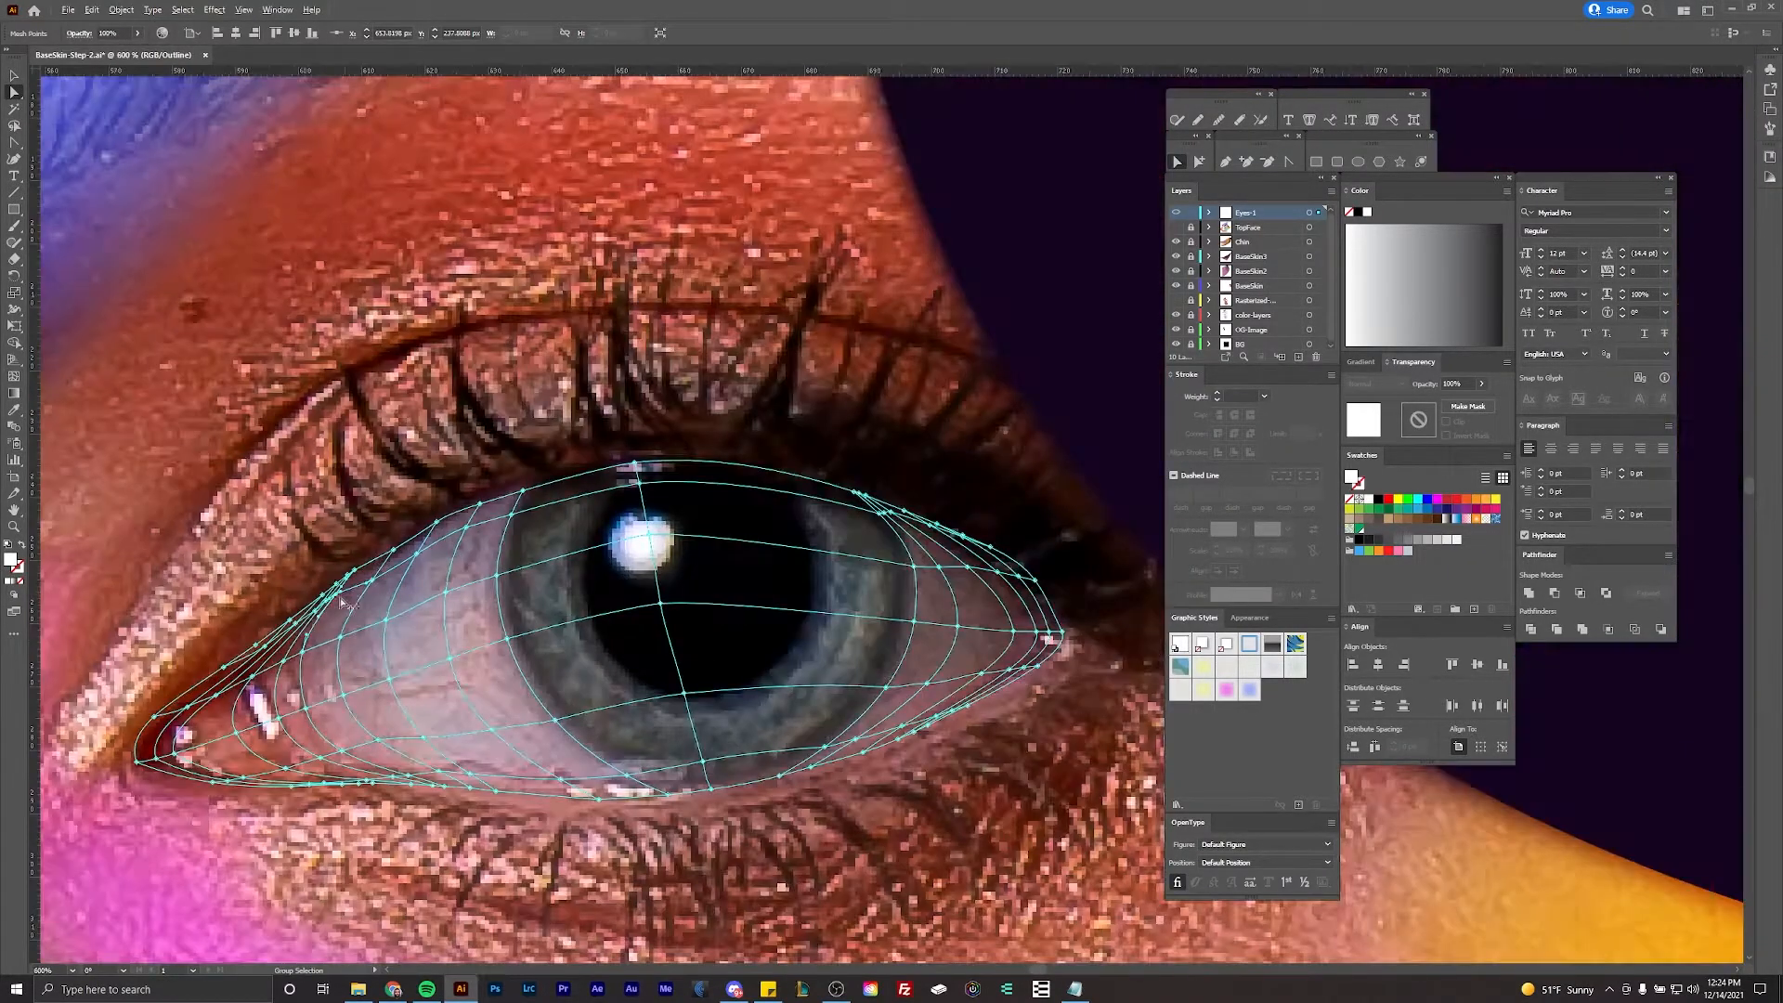
scroll(797, 510, "up", 2)
mouse_move(720, 496)
left_mouse_down()
mouse_move(800, 530)
mouse_move(715, 502)
mouse_move(729, 514)
left_mouse_up()
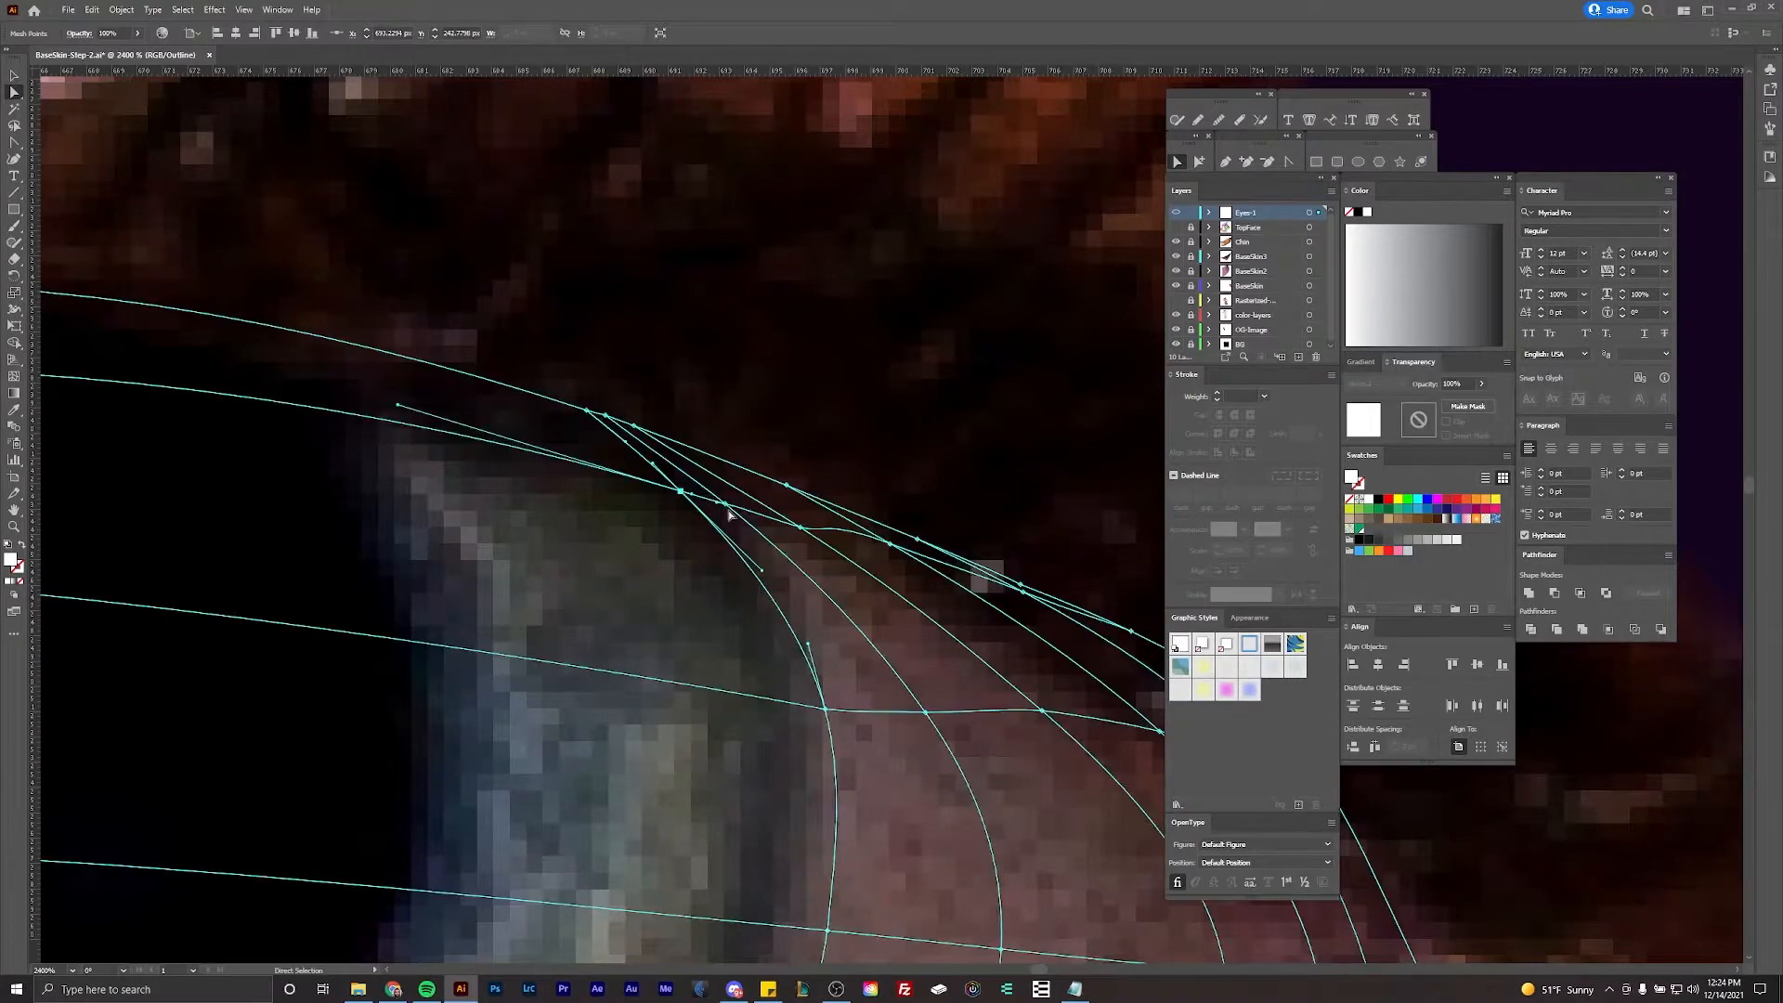
left_click_drag(854, 529, 706, 557)
Step: Smooth the topmost inner mesh line toward the outer corner by adjusting handles with the Anchor Point tool and repositioning its points
left_click(1288, 161)
left_click(449, 459)
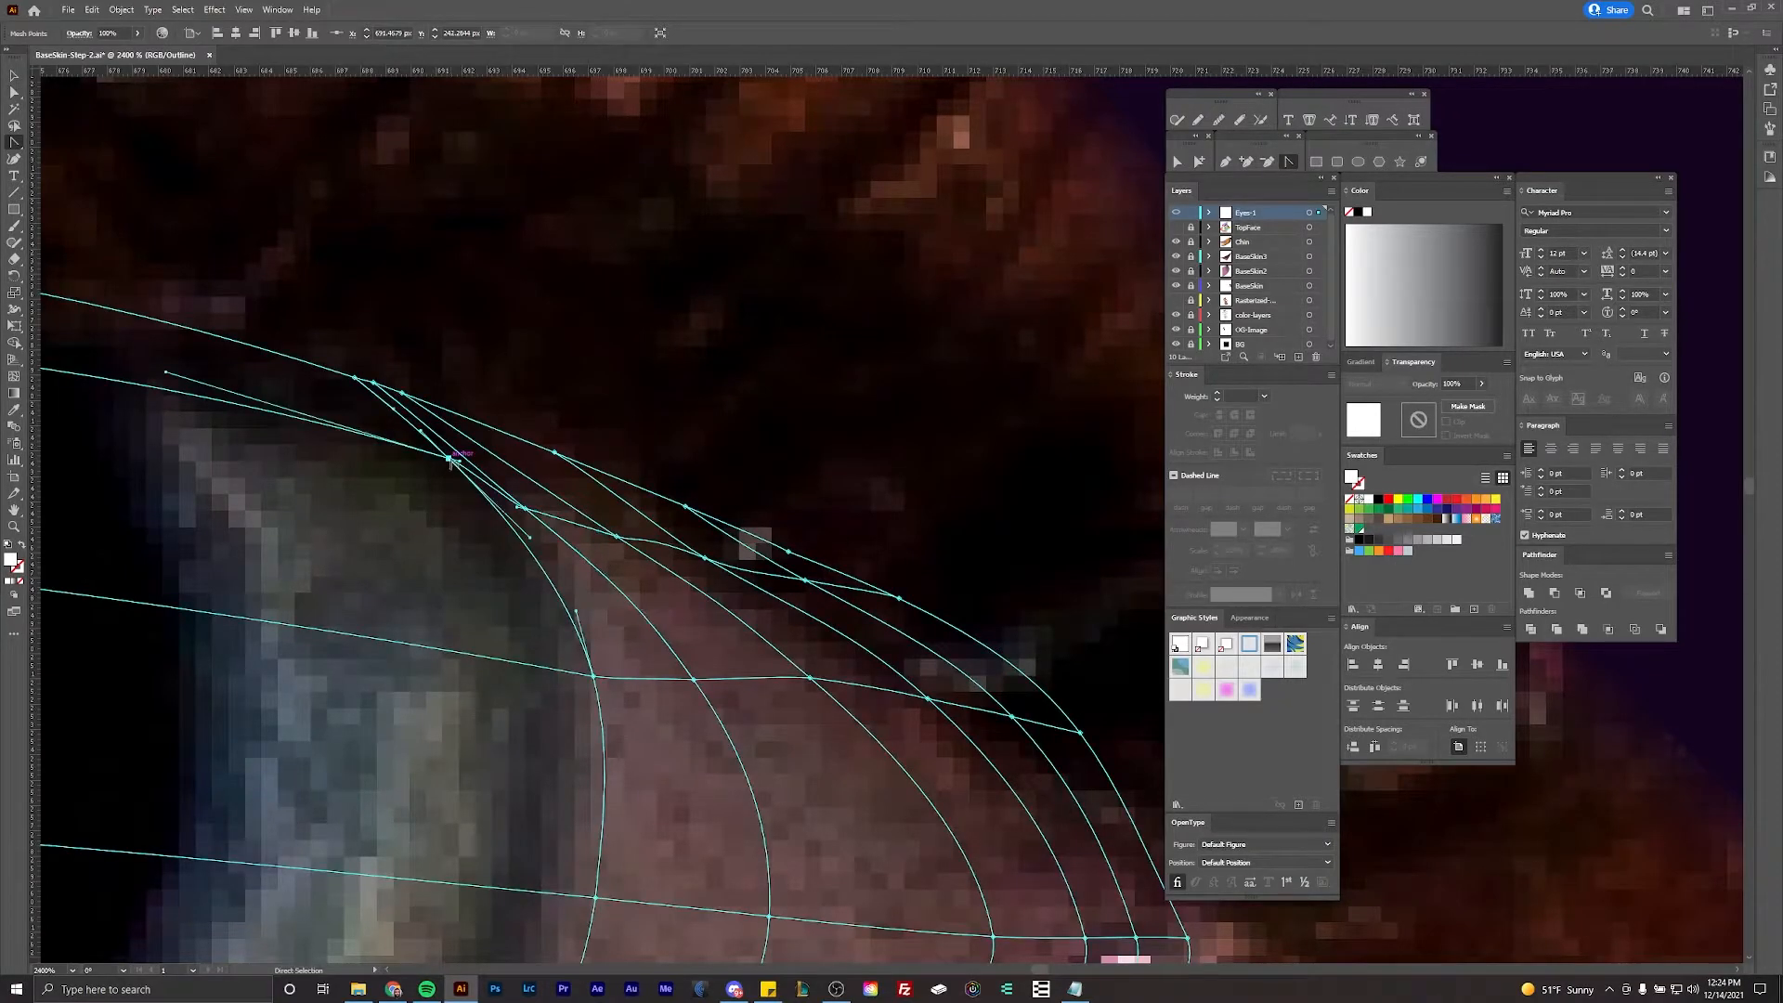
left_click_drag(450, 459, 472, 497)
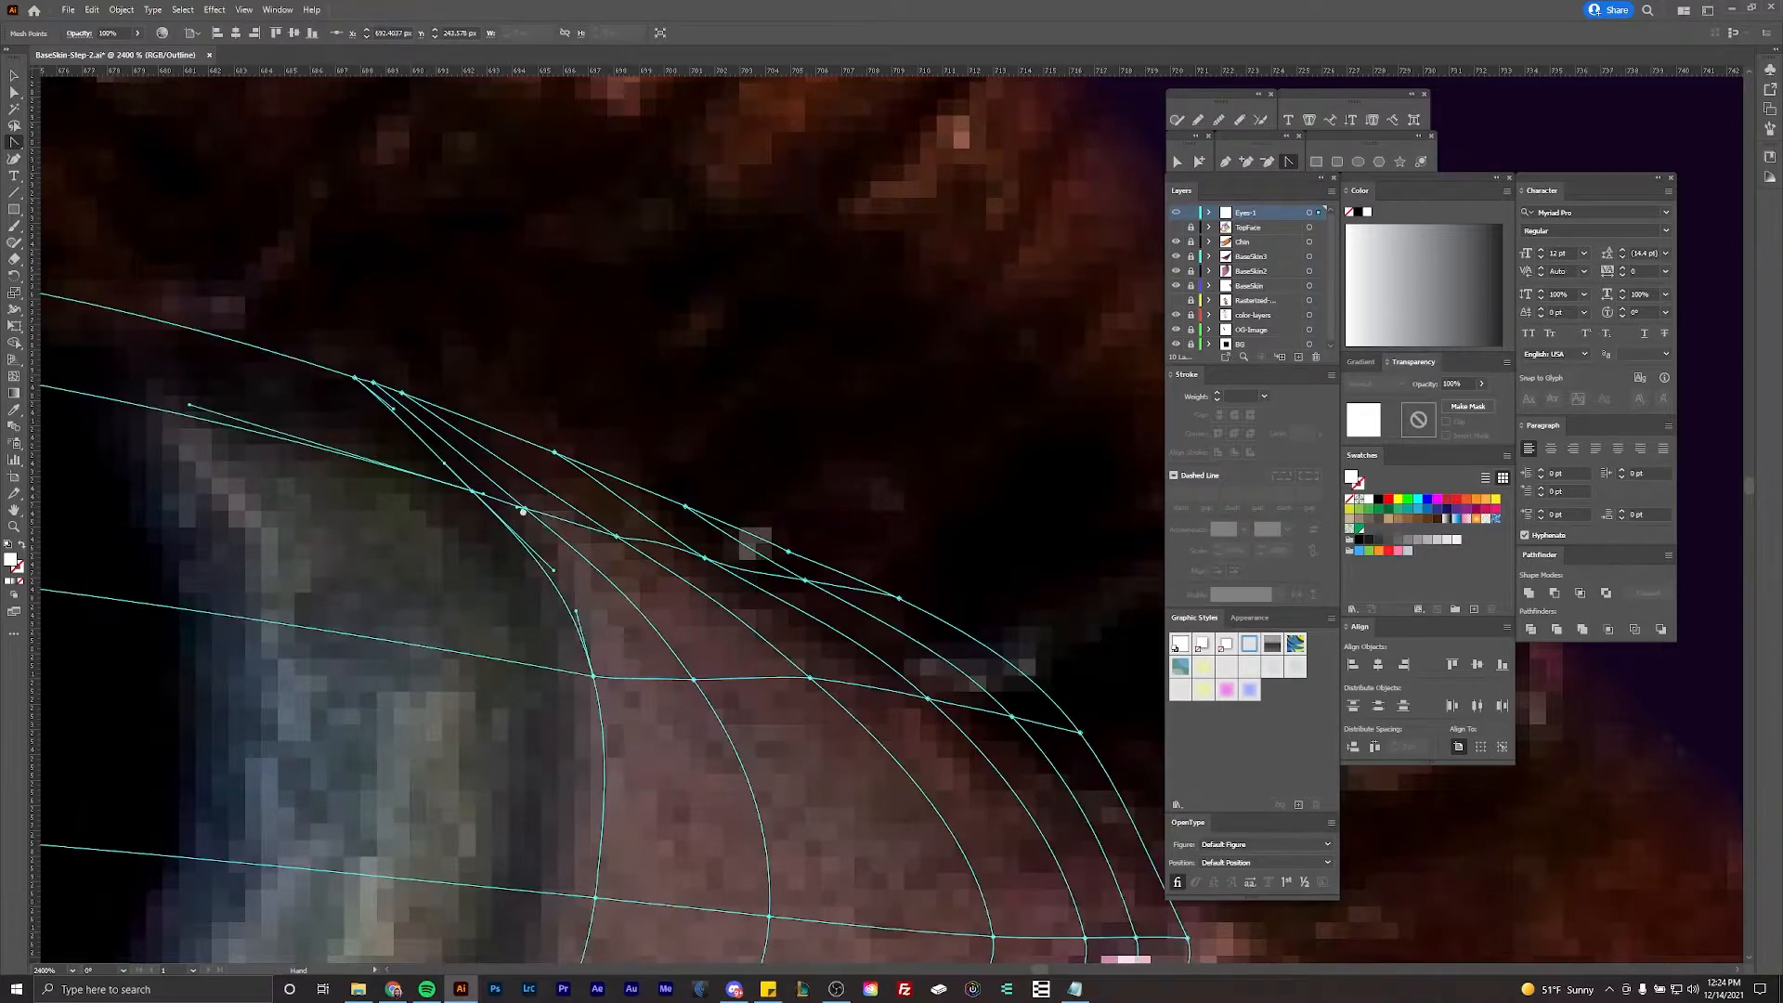
left_click(637, 541)
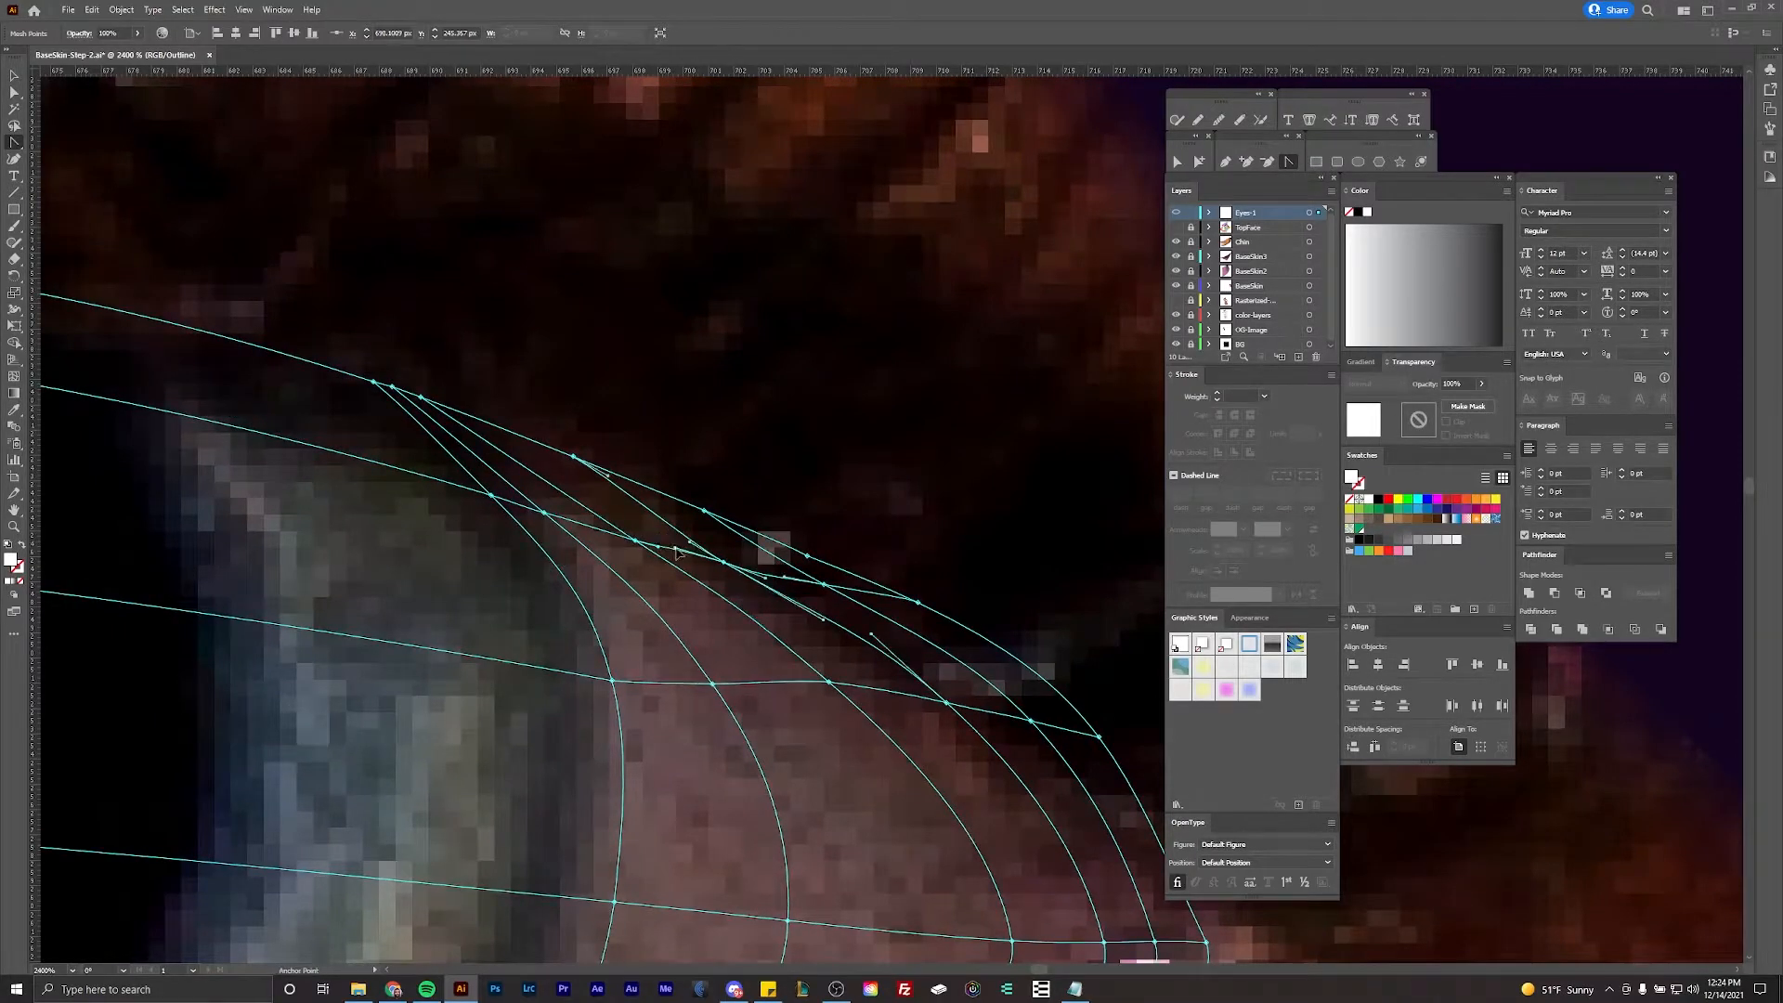
key("a")
left_click_drag(620, 534, 655, 562)
left_click_drag(467, 433, 816, 576)
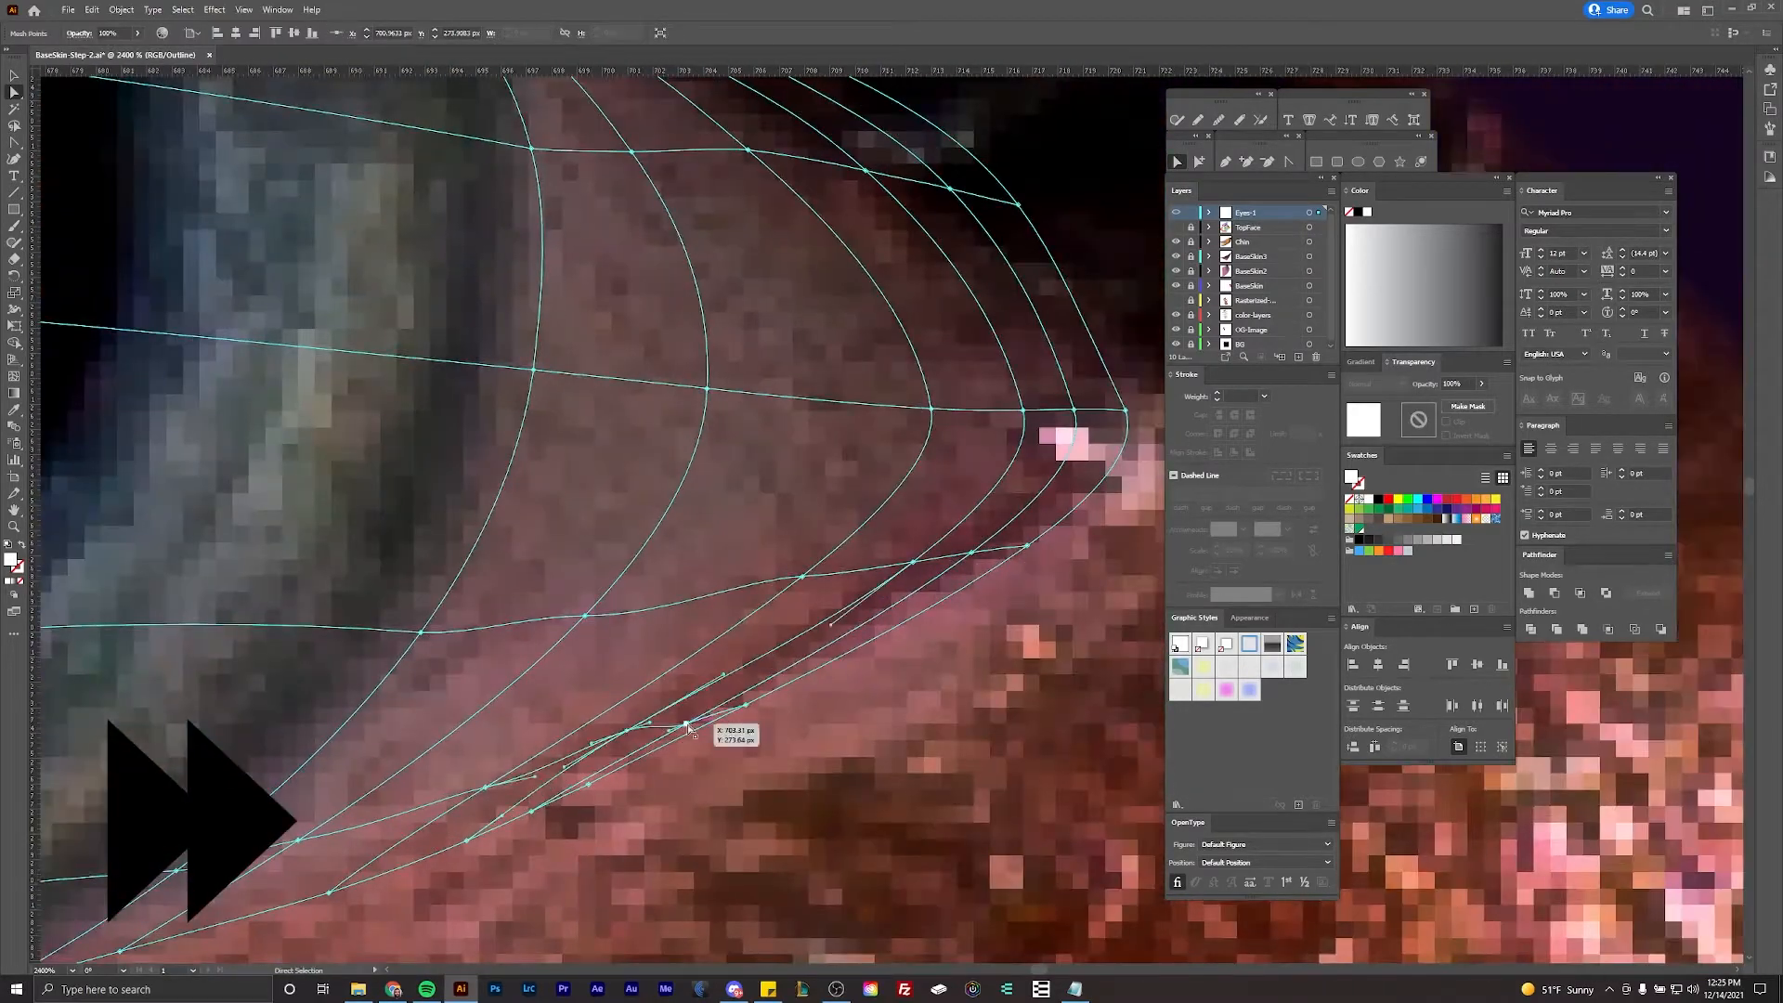
Step: Reposition the lowest inner mesh line's points near the outer corner and smooth their handles with the Anchor Point tool
left_click_drag(298, 841, 360, 797)
left_click_drag(485, 787, 549, 741)
scroll(374, 809, "up", 2)
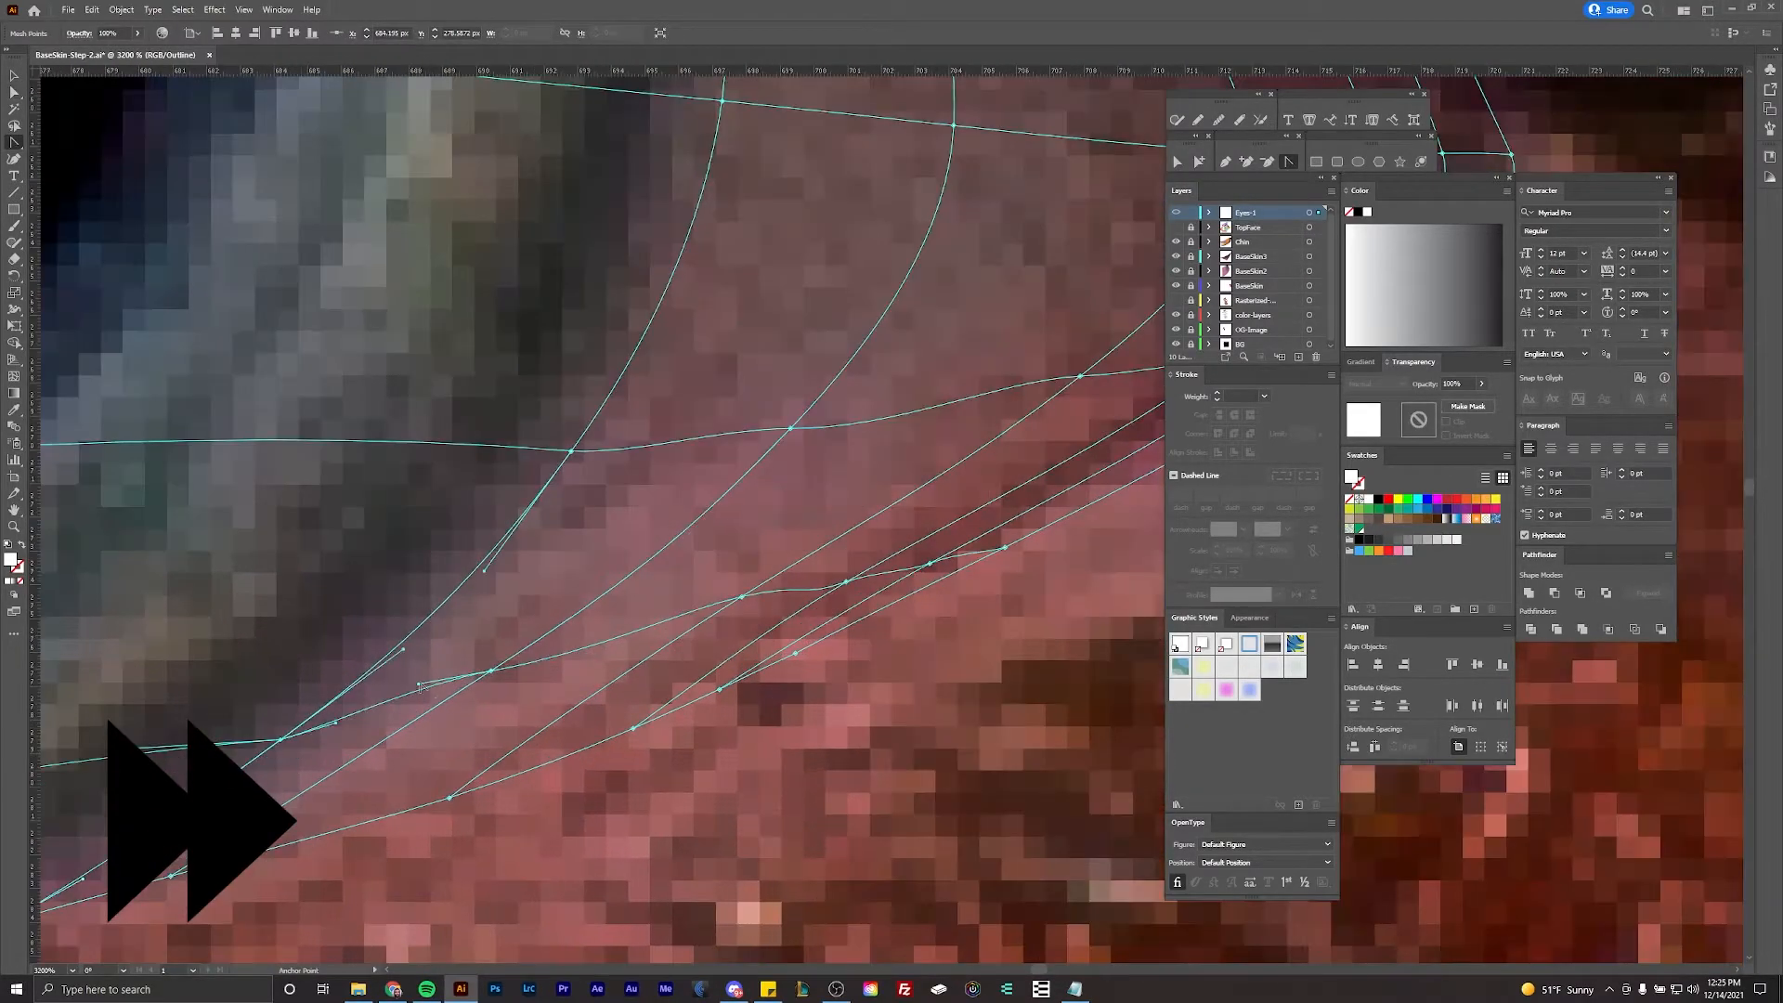
key("shift+c")
scroll(363, 695, "down", 1)
left_click_drag(707, 665, 752, 656)
left_click_drag(790, 646, 720, 735)
left_click_drag(364, 650, 464, 629)
Step: Move the lowest inner mesh line's remaining points along the lower eyelid and smooth their individual handles
key("ctrl+minus")
left_click_drag(366, 655, 384, 671)
key("a")
left_click_drag(385, 671, 384, 588)
left_click_drag(947, 634, 966, 619)
left_click_drag(278, 641, 1021, 594)
scroll(594, 576, "up", 1)
left_click_drag(442, 680, 455, 671)
left_click_drag(610, 663, 554, 655)
left_click_drag(455, 672, 481, 672)
scroll(502, 667, "up", 1)
key("shift+c")
left_click_drag(349, 557, 720, 535)
left_click_drag(687, 670, 670, 677)
Step: Refine mesh points and handles toward the inner side of the eye, using the Direct Selection and Anchor Point tools
key("a")
scroll(594, 624, "down", 2)
left_click_drag(343, 438, 401, 457)
key("shift+c")
scroll(345, 677, "down", 1)
scroll(357, 515, "up", 2)
left_click(329, 479, "ctrl")
left_click_drag(288, 516, 271, 530)
scroll(265, 613, "down", 3)
scroll(454, 446, "up", 3)
scroll(613, 416, "up", 1)
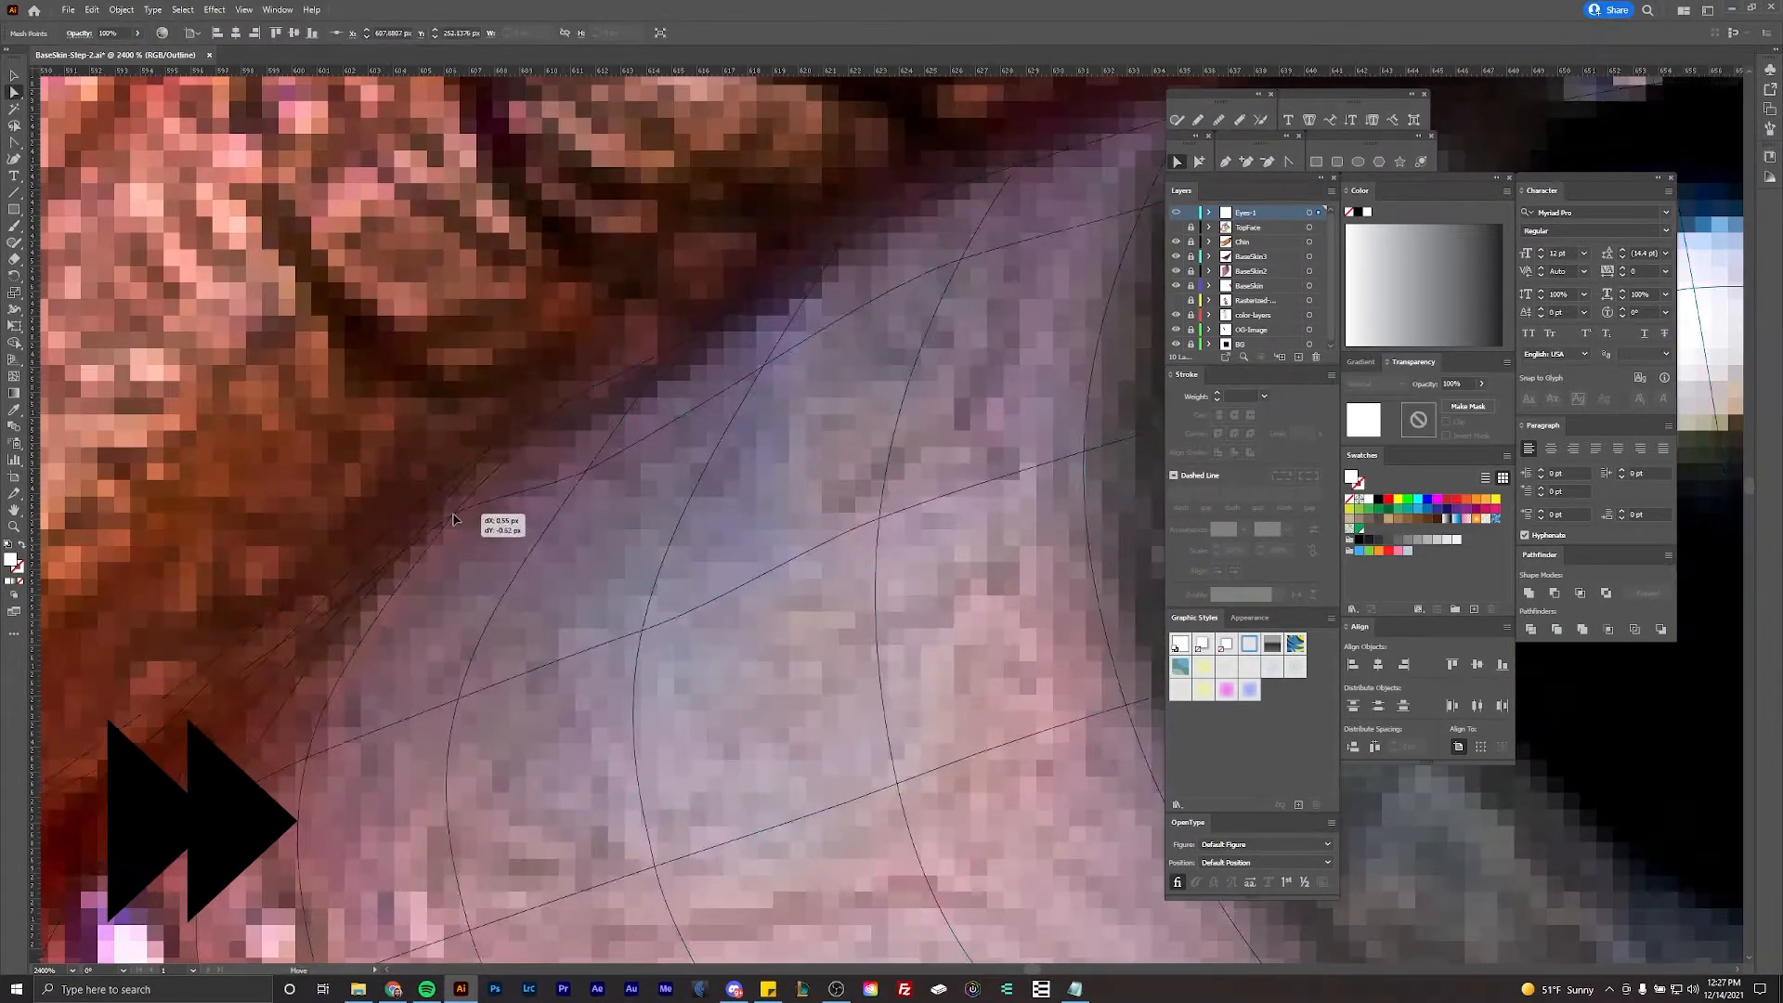
Step: Adjust the points where the vertical mesh lines meet the upper eyelid over the inner eye white
scroll(585, 502, "down", 3)
scroll(506, 534, "up", 3)
left_click(562, 488, "ctrl")
left_click(499, 544, "ctrl")
left_click(397, 613, "ctrl")
scroll(567, 252, "down", 5)
scroll(744, 283, "up", 2)
left_click_drag(749, 276, 744, 283)
scroll(546, 400, "down", 3)
Step: Deselect the eye mesh and examine it in the context of the whole portrait
key("v")
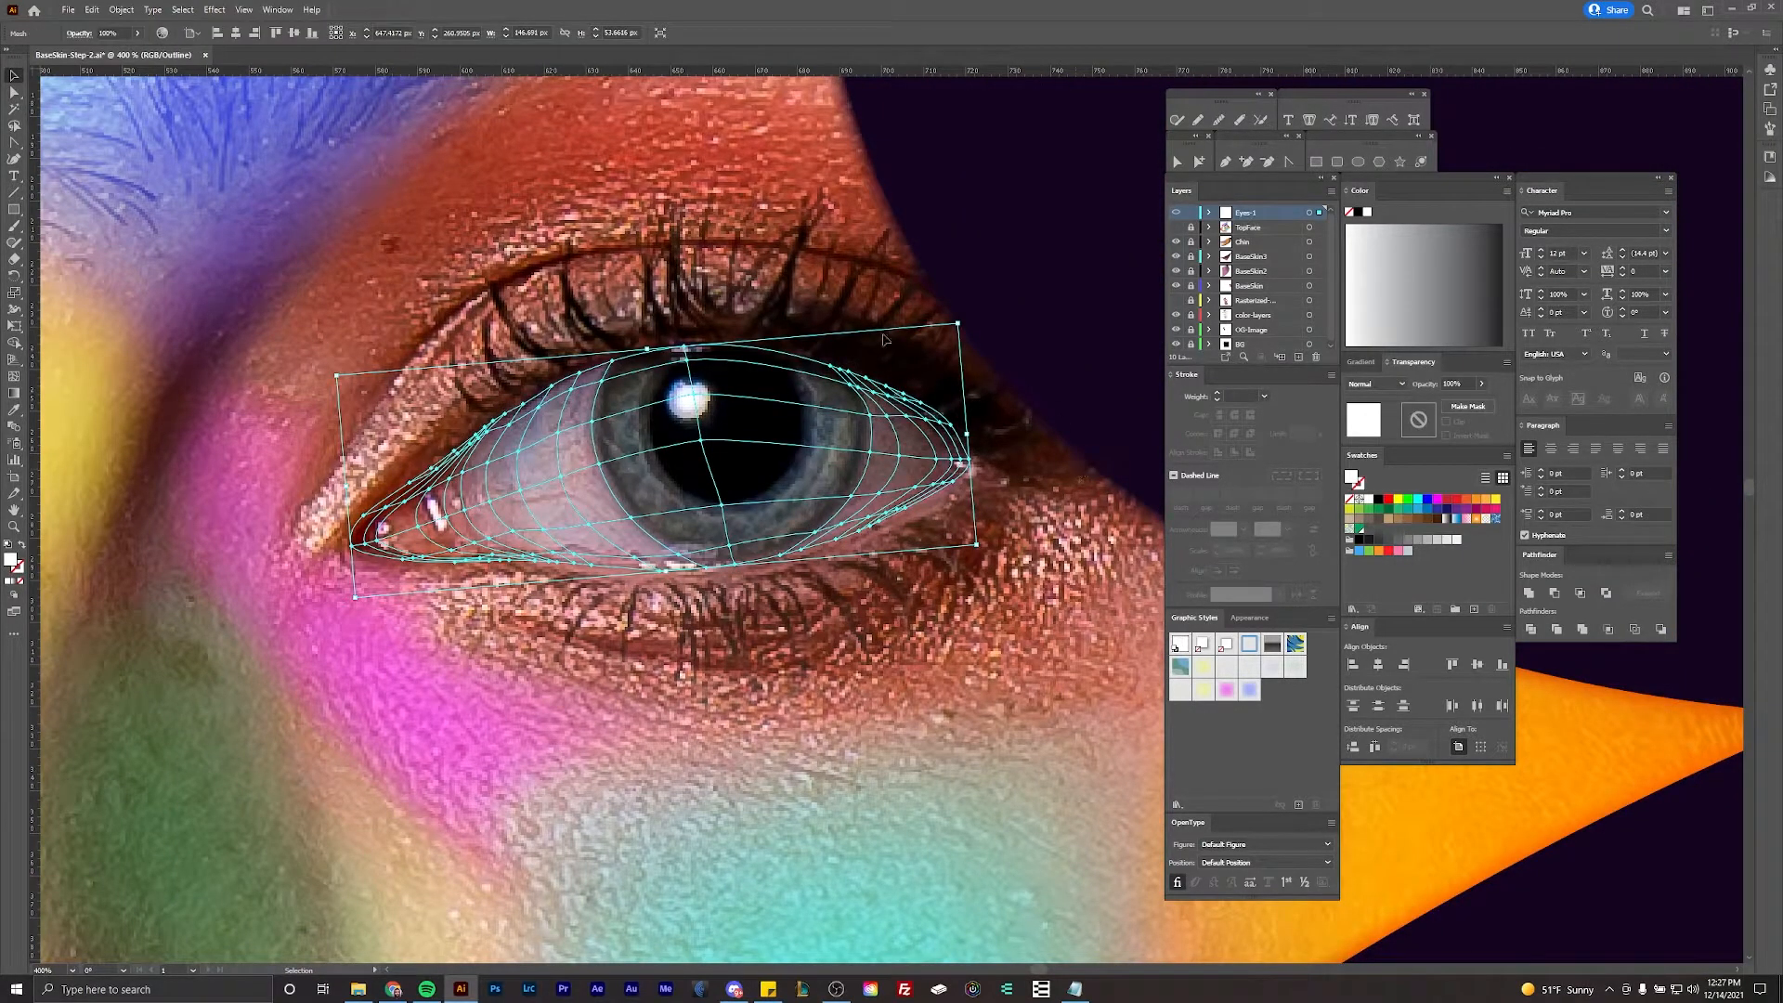
right_click(888, 284)
left_click(705, 278)
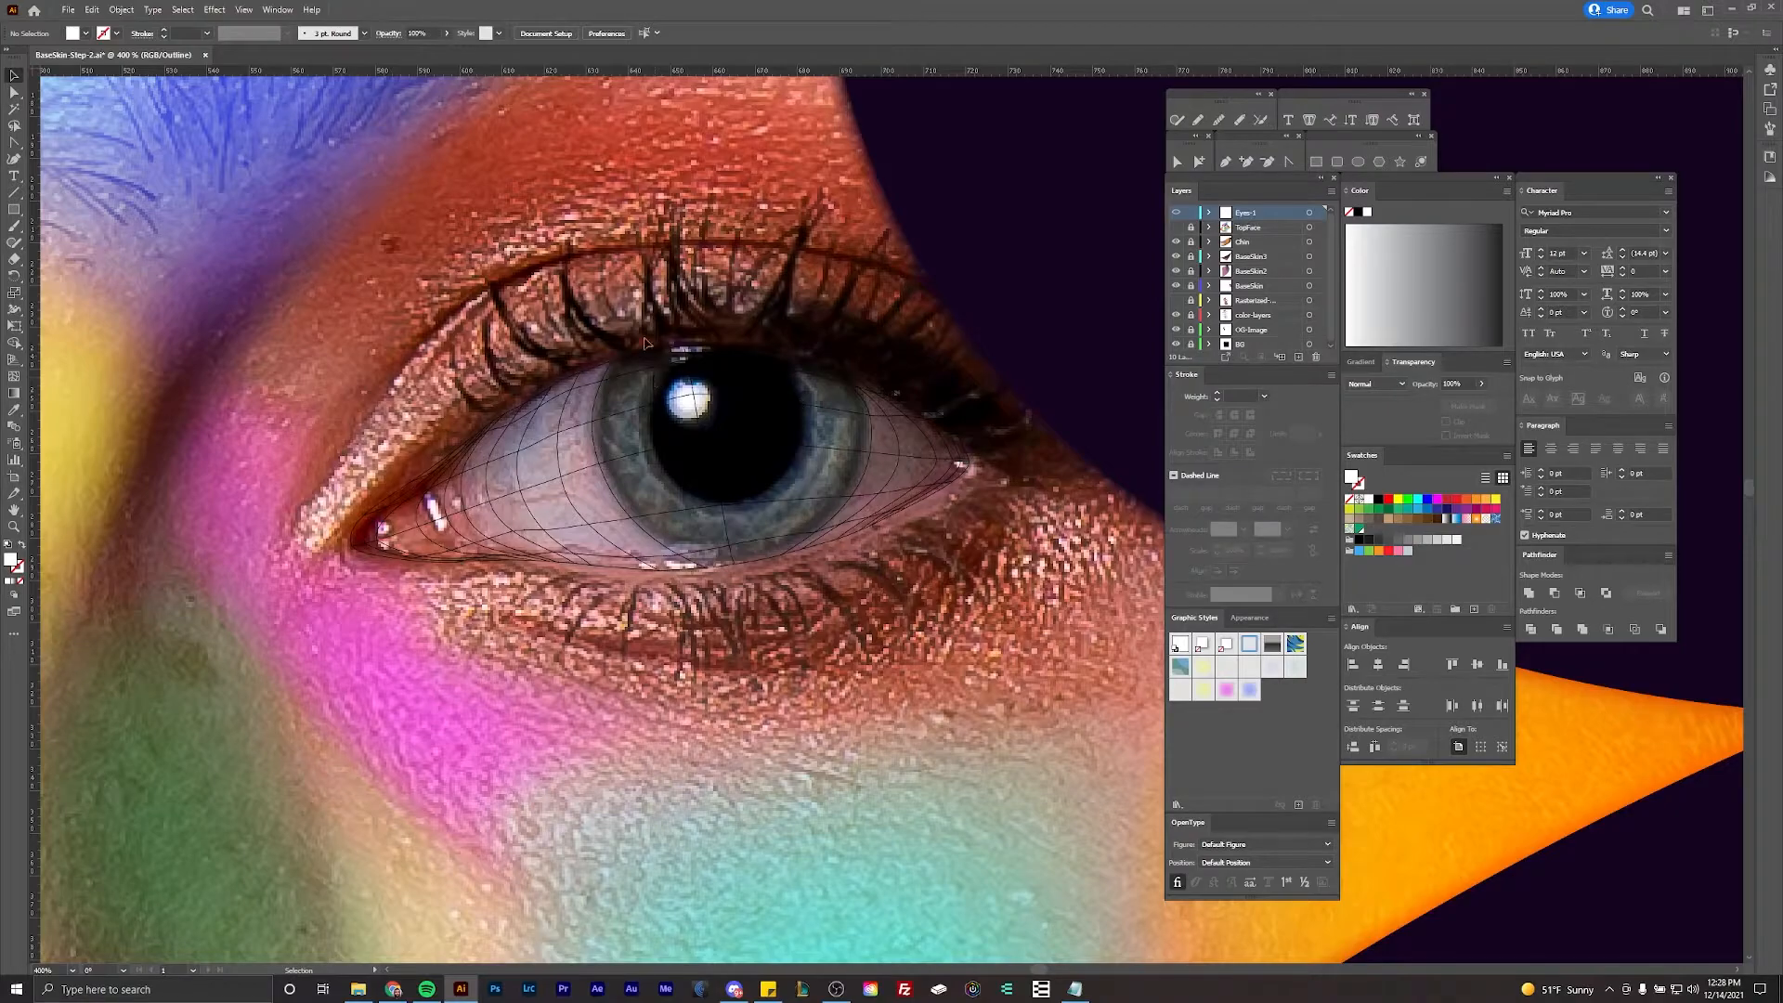
scroll(661, 312, "down", 3)
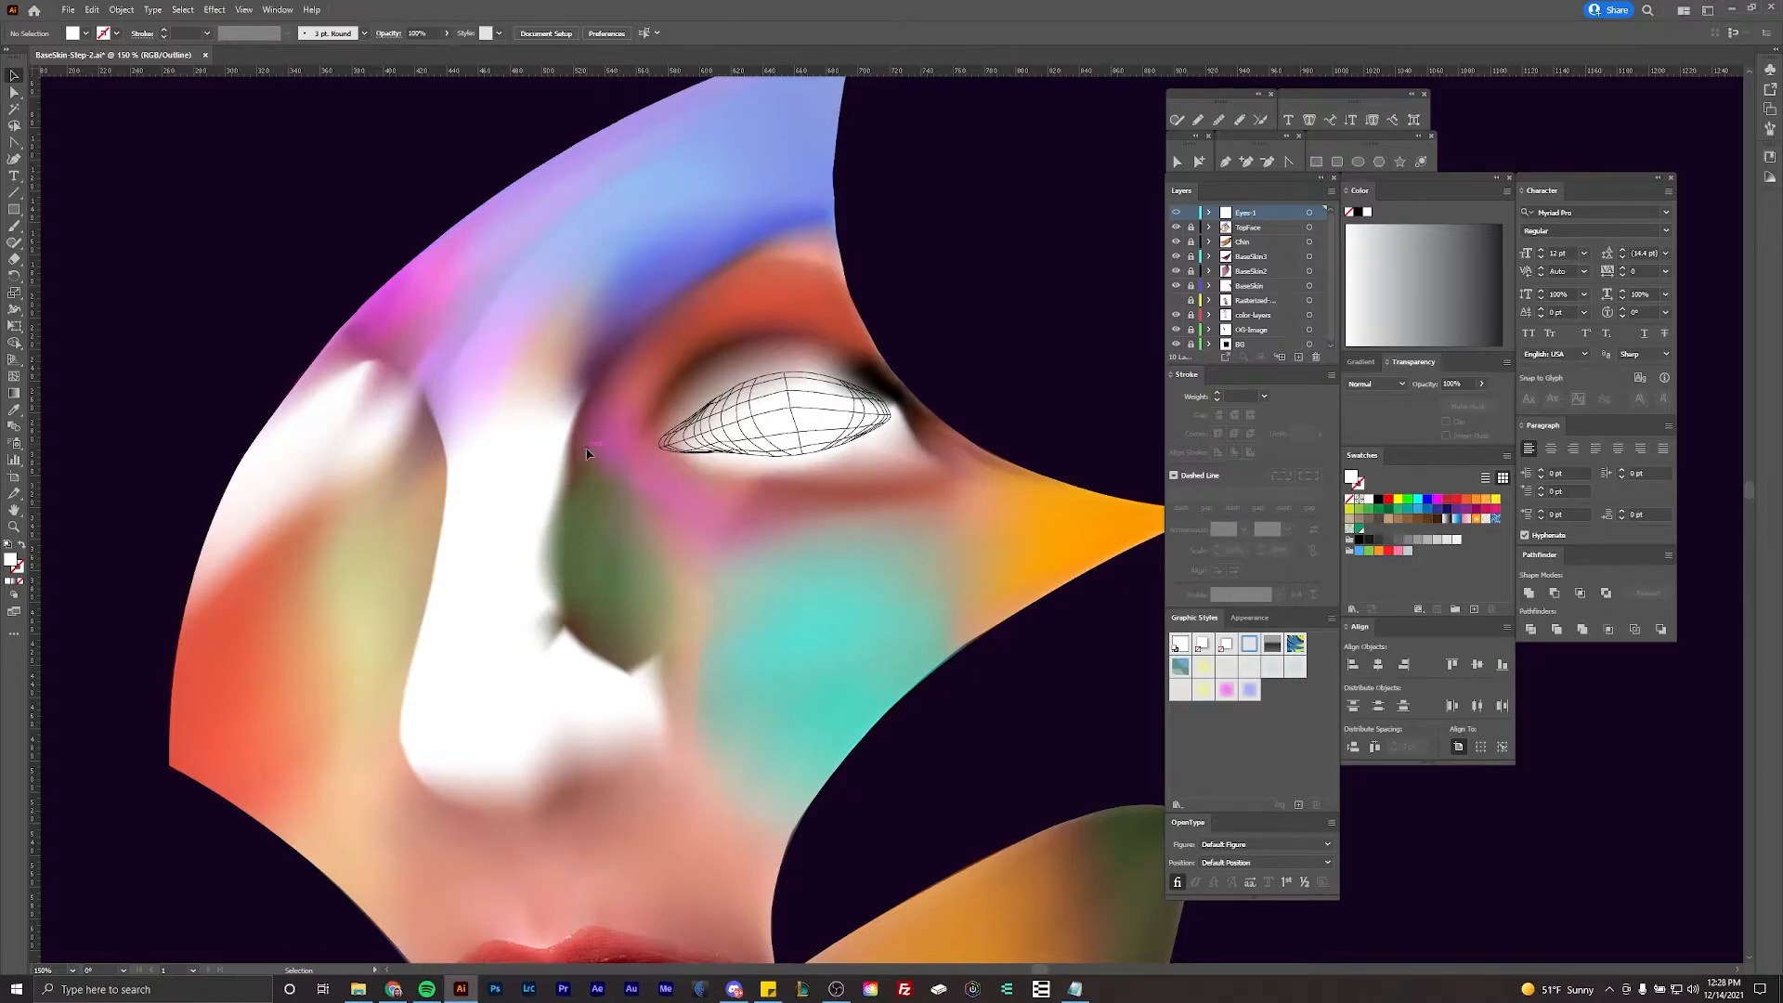
scroll(628, 491, "down", 3)
scroll(643, 471, "down", 1)
left_click_drag(643, 471, 746, 406)
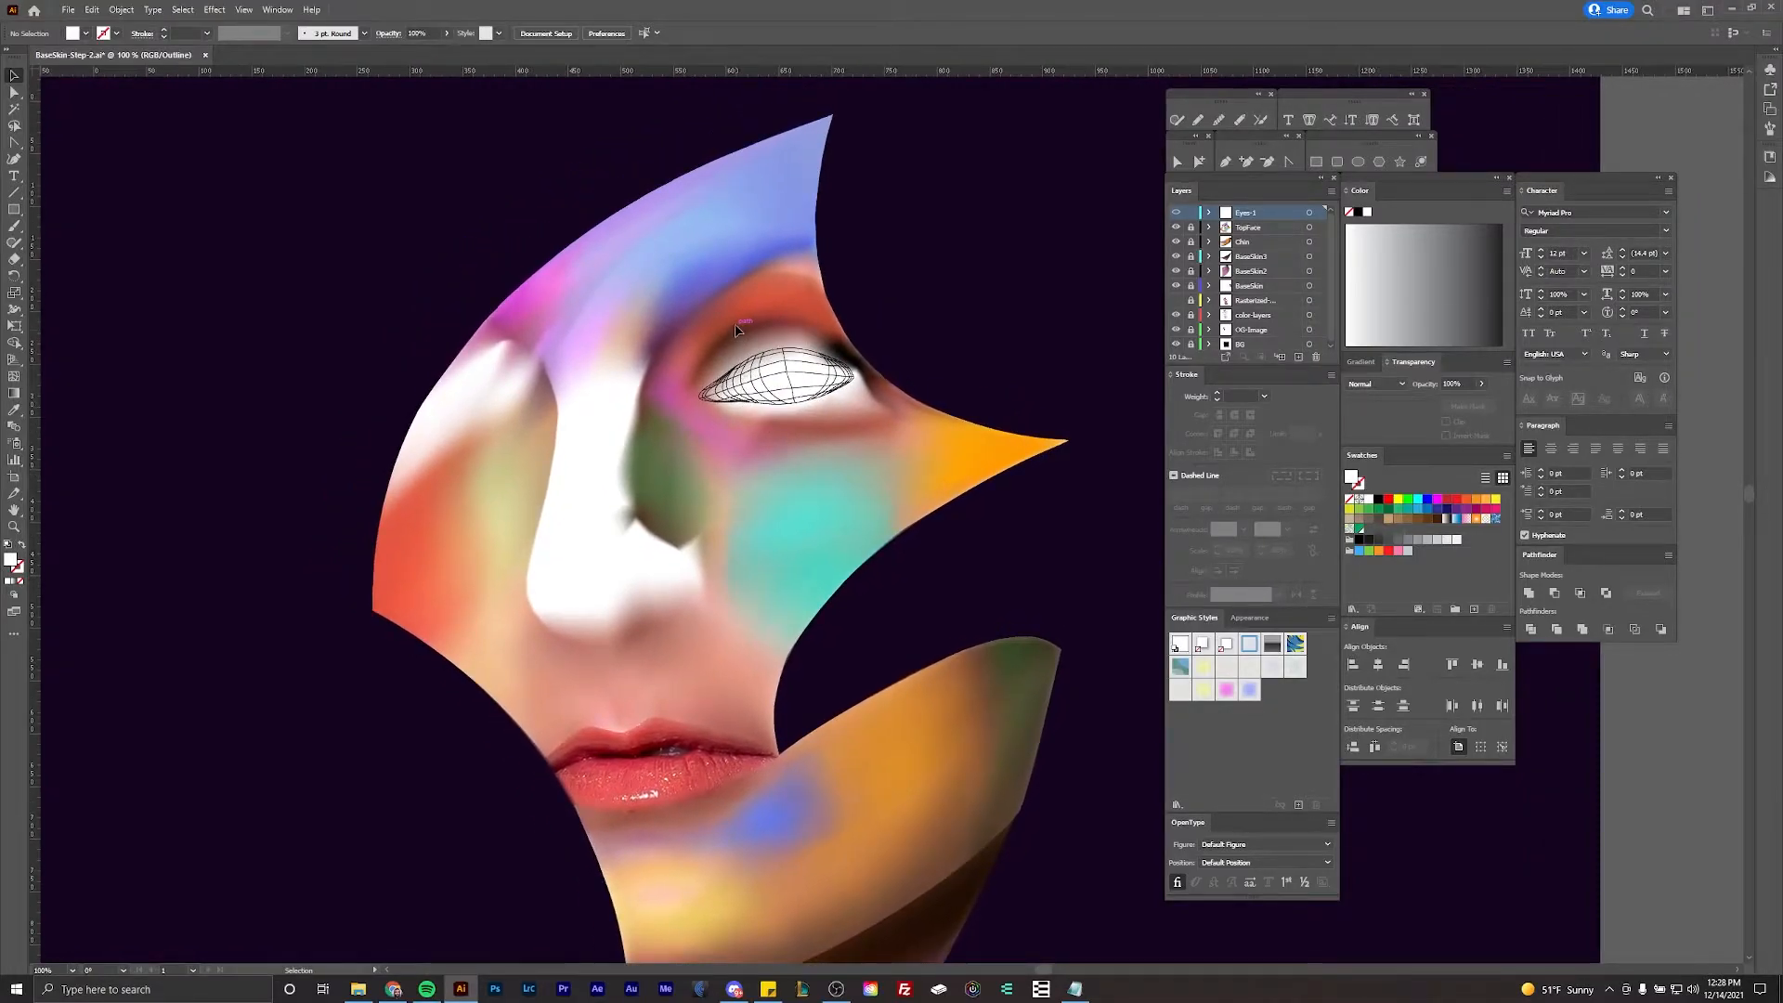
Step: Color the mesh points on the upper edge near the tear duct with the Eyedropper, sampling the reference photo beneath
scroll(774, 338, "up", 5)
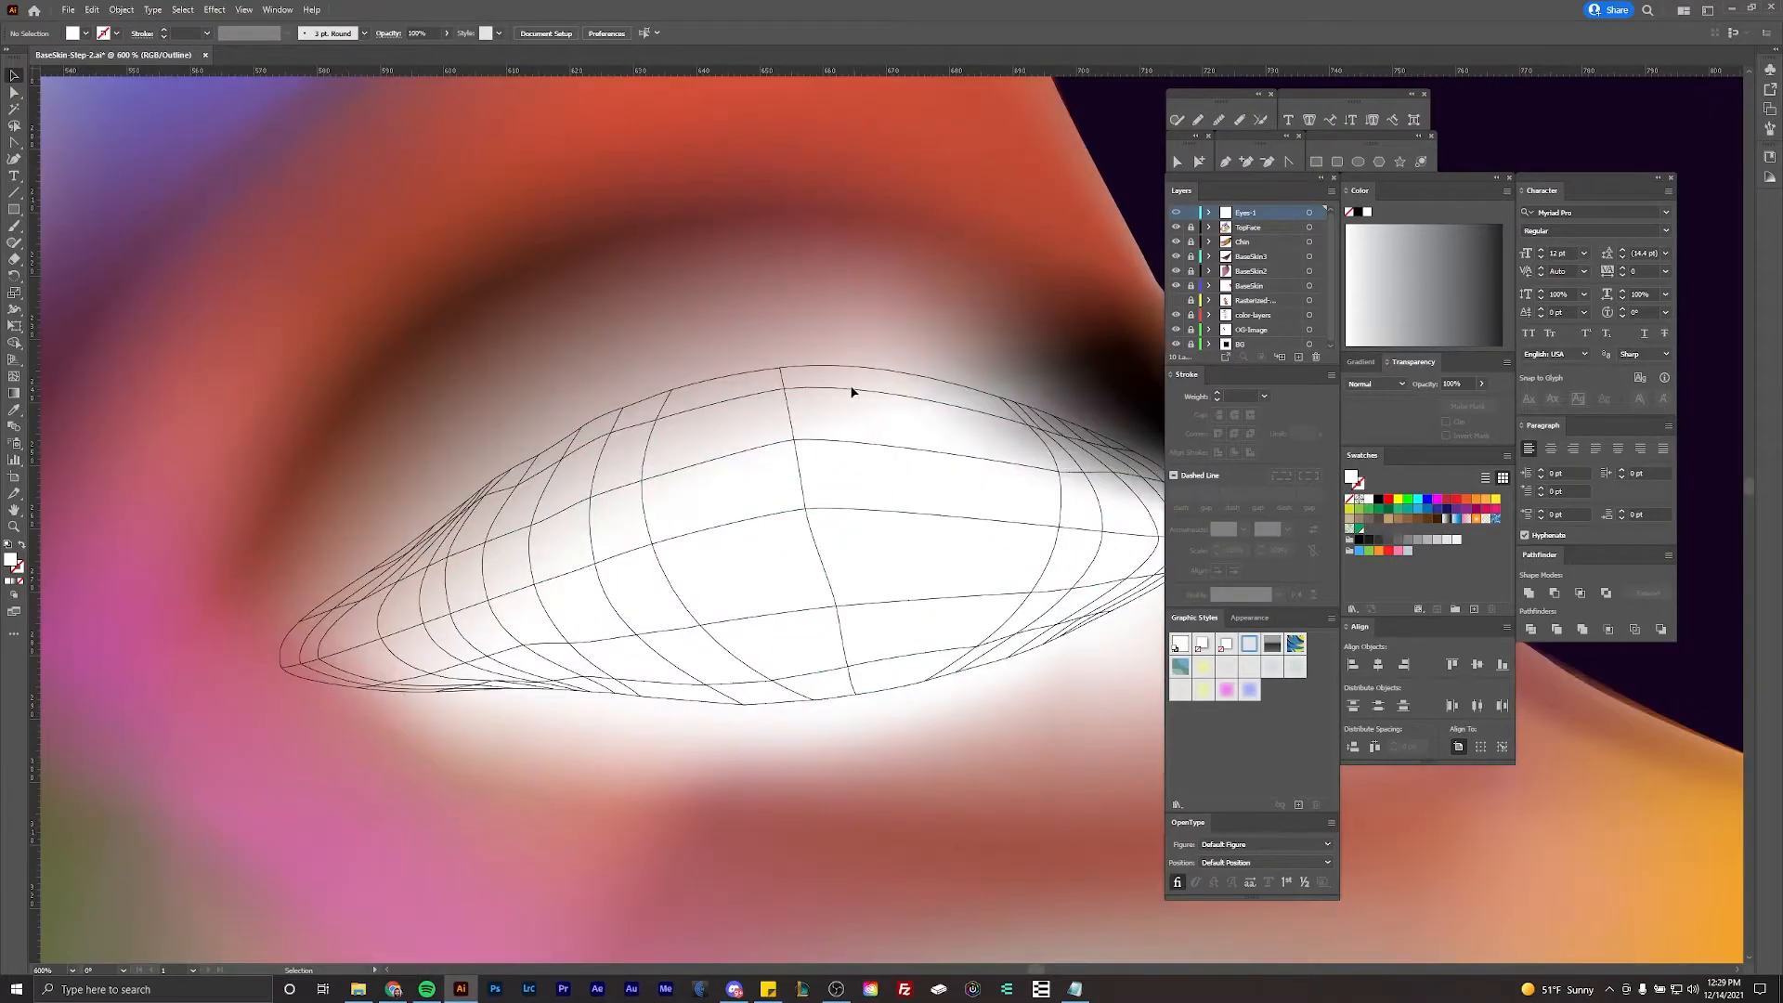
left_click(853, 392)
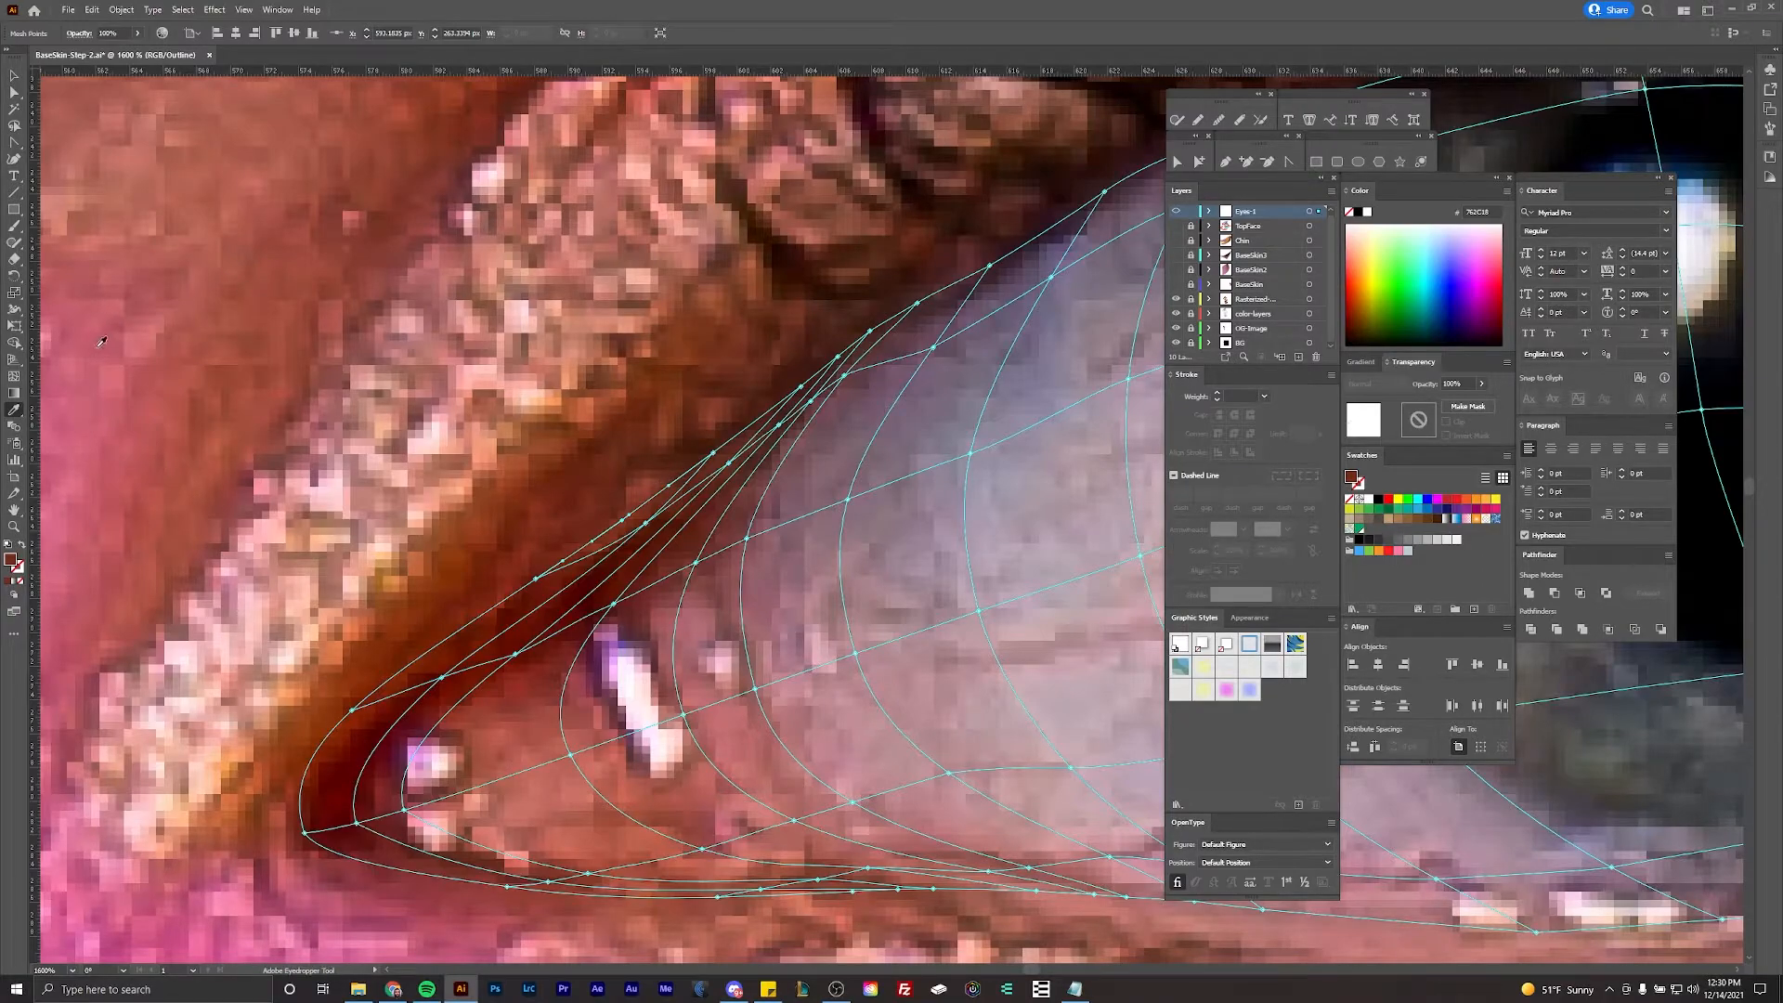
left_click(14, 92)
left_click(535, 579)
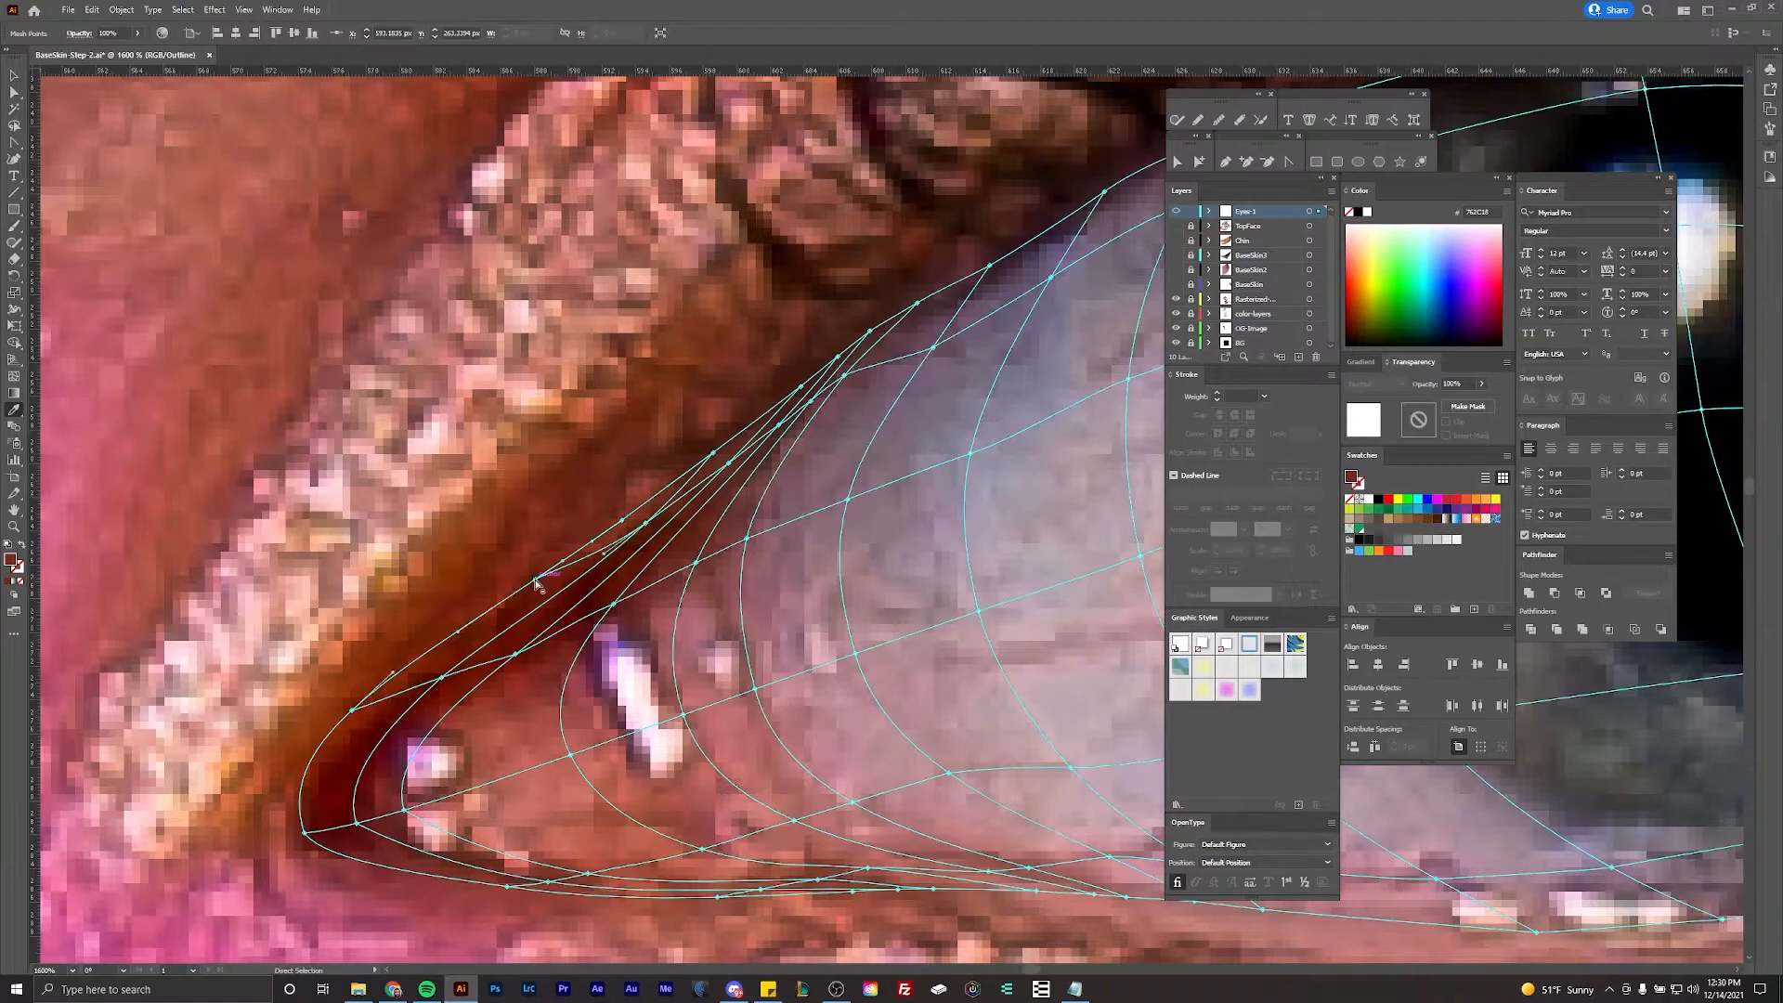
key("i")
left_click(562, 562)
left_click_drag(637, 483, 631, 501)
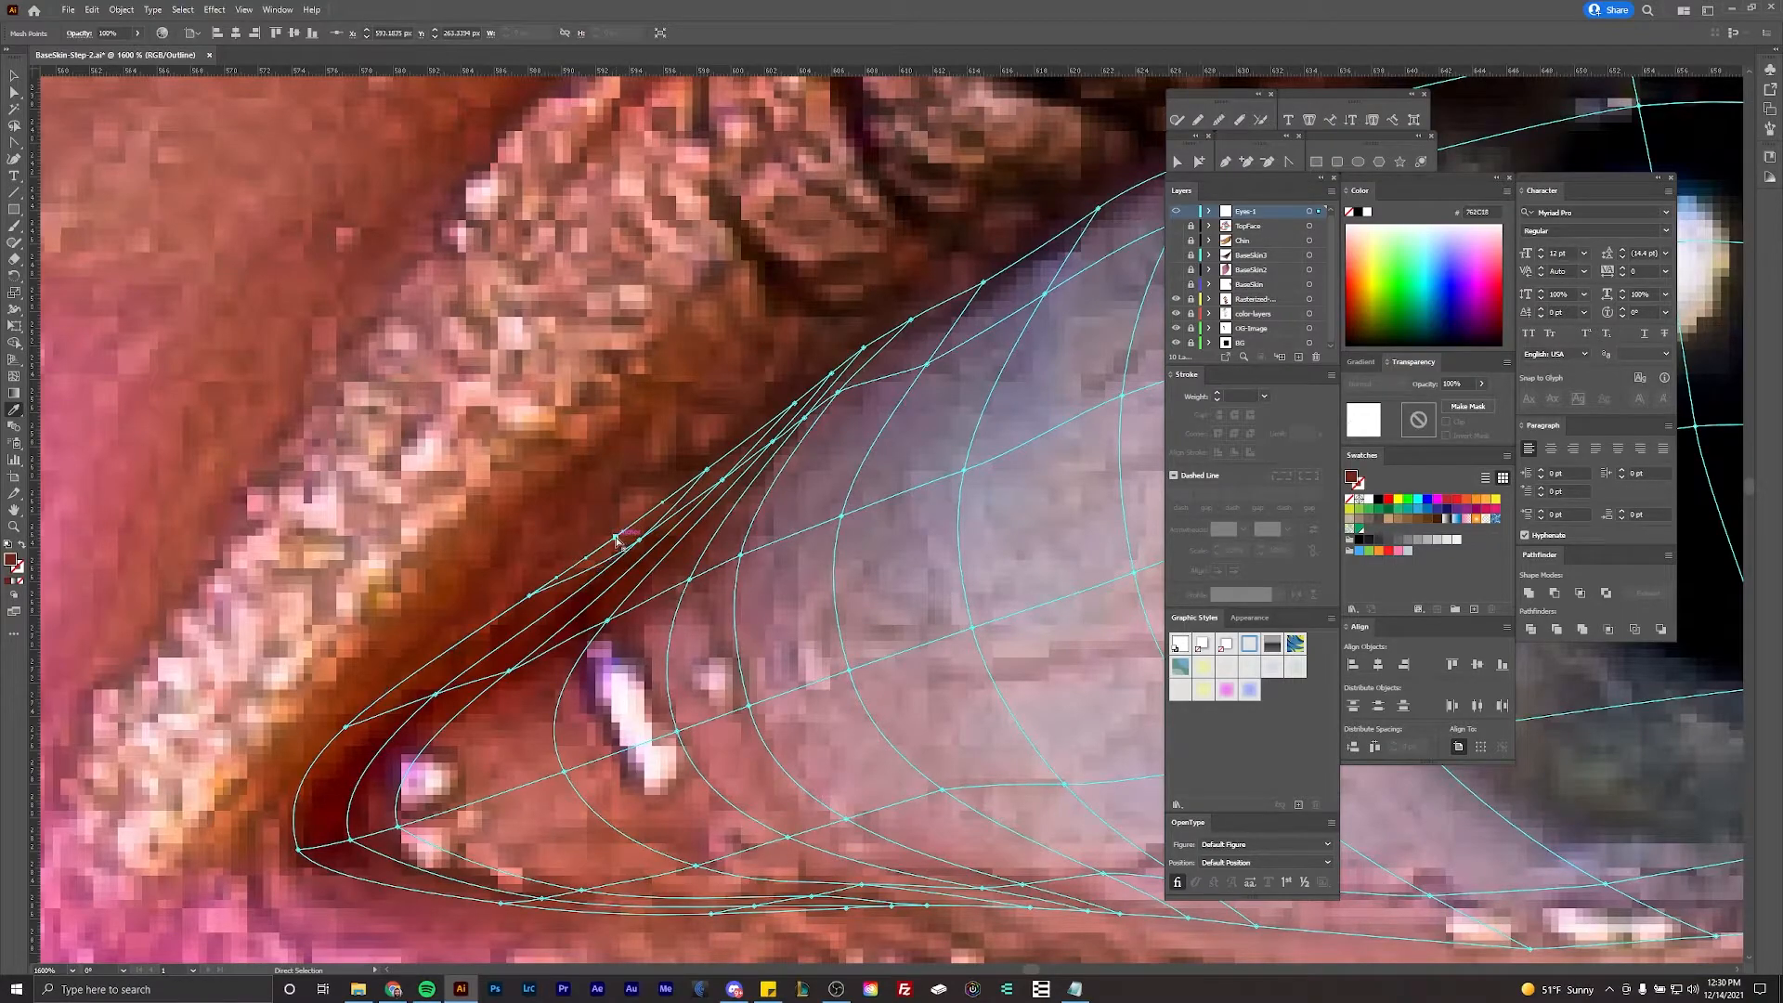
Step: Continue coloring the mesh's upper edge toward the outer eyelid with colors sampled from the photo
left_click_drag(620, 537, 305, 760)
left_click(890, 447)
left_click_drag(1117, 296, 538, 489)
scroll(876, 521, "up", 2)
left_click(724, 542, "ctrl")
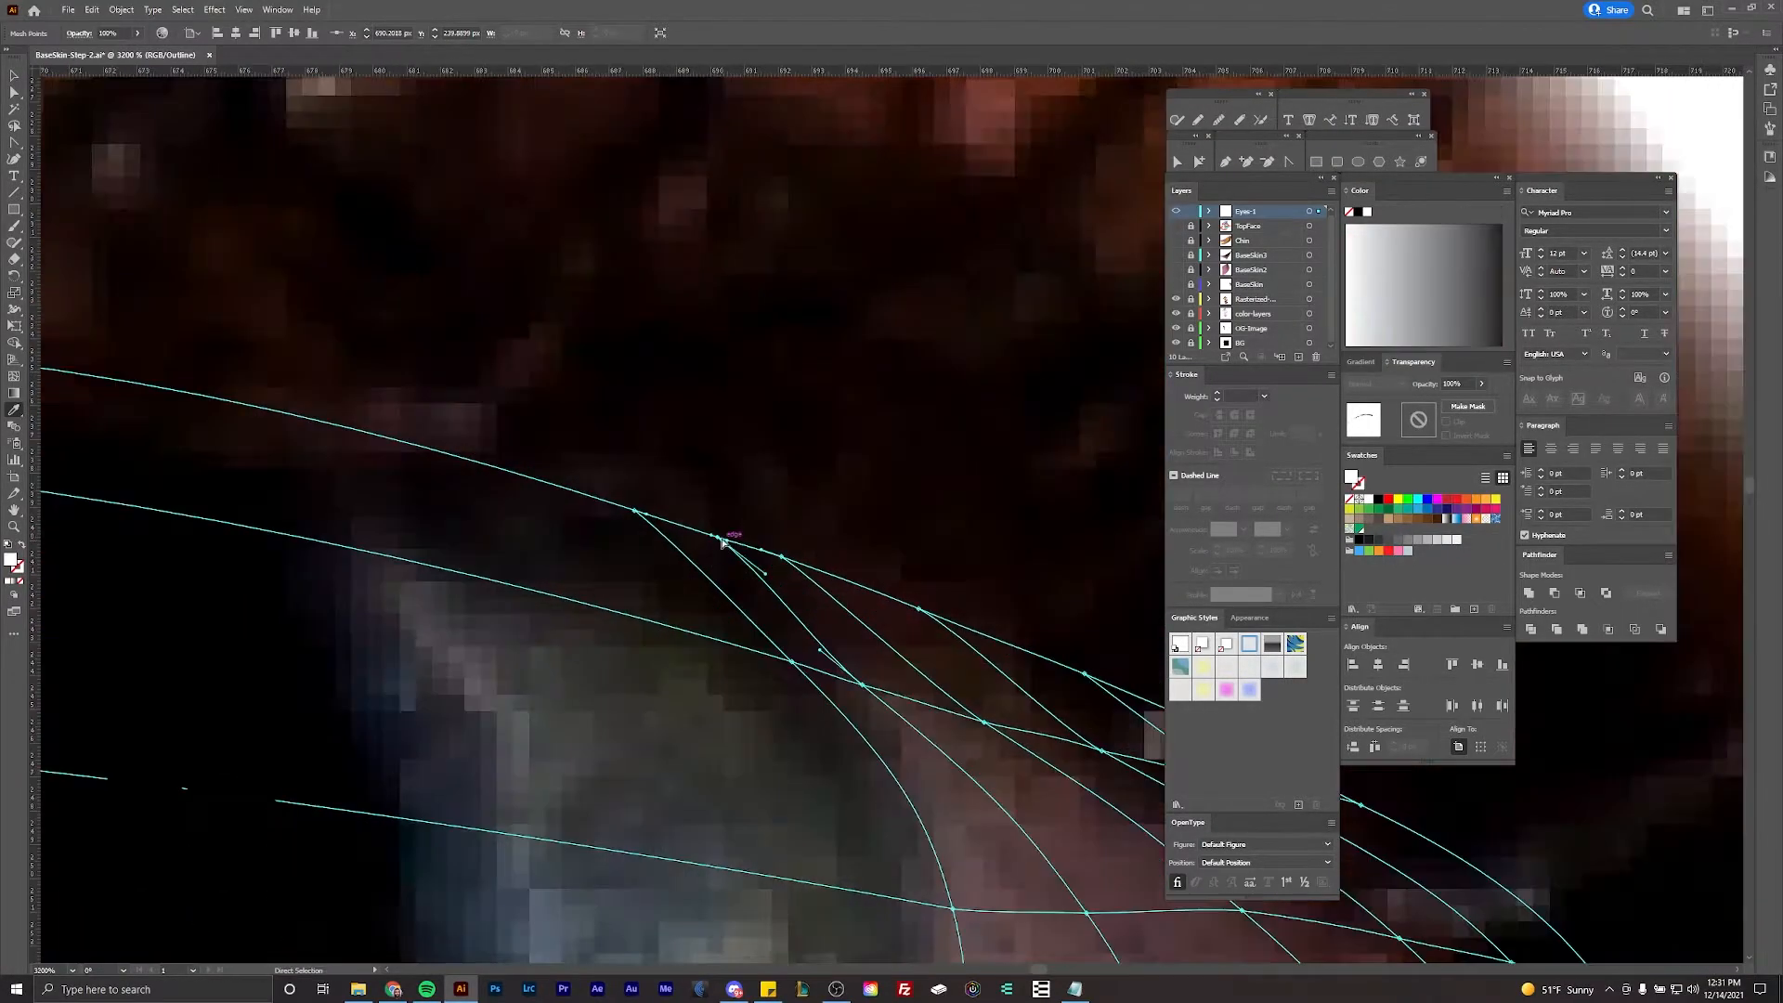
left_click(729, 548)
scroll(557, 417, "down", 1)
left_click_drag(959, 743, 611, 107)
Step: Sample photo colors onto the mesh points around the outer corner of the eye
left_click(920, 199, "ctrl")
left_click(927, 195)
left_click(1028, 404, "ctrl")
left_click(928, 539, "ctrl")
left_click_drag(491, 778, 1035, 559)
left_click(1034, 559, "ctrl")
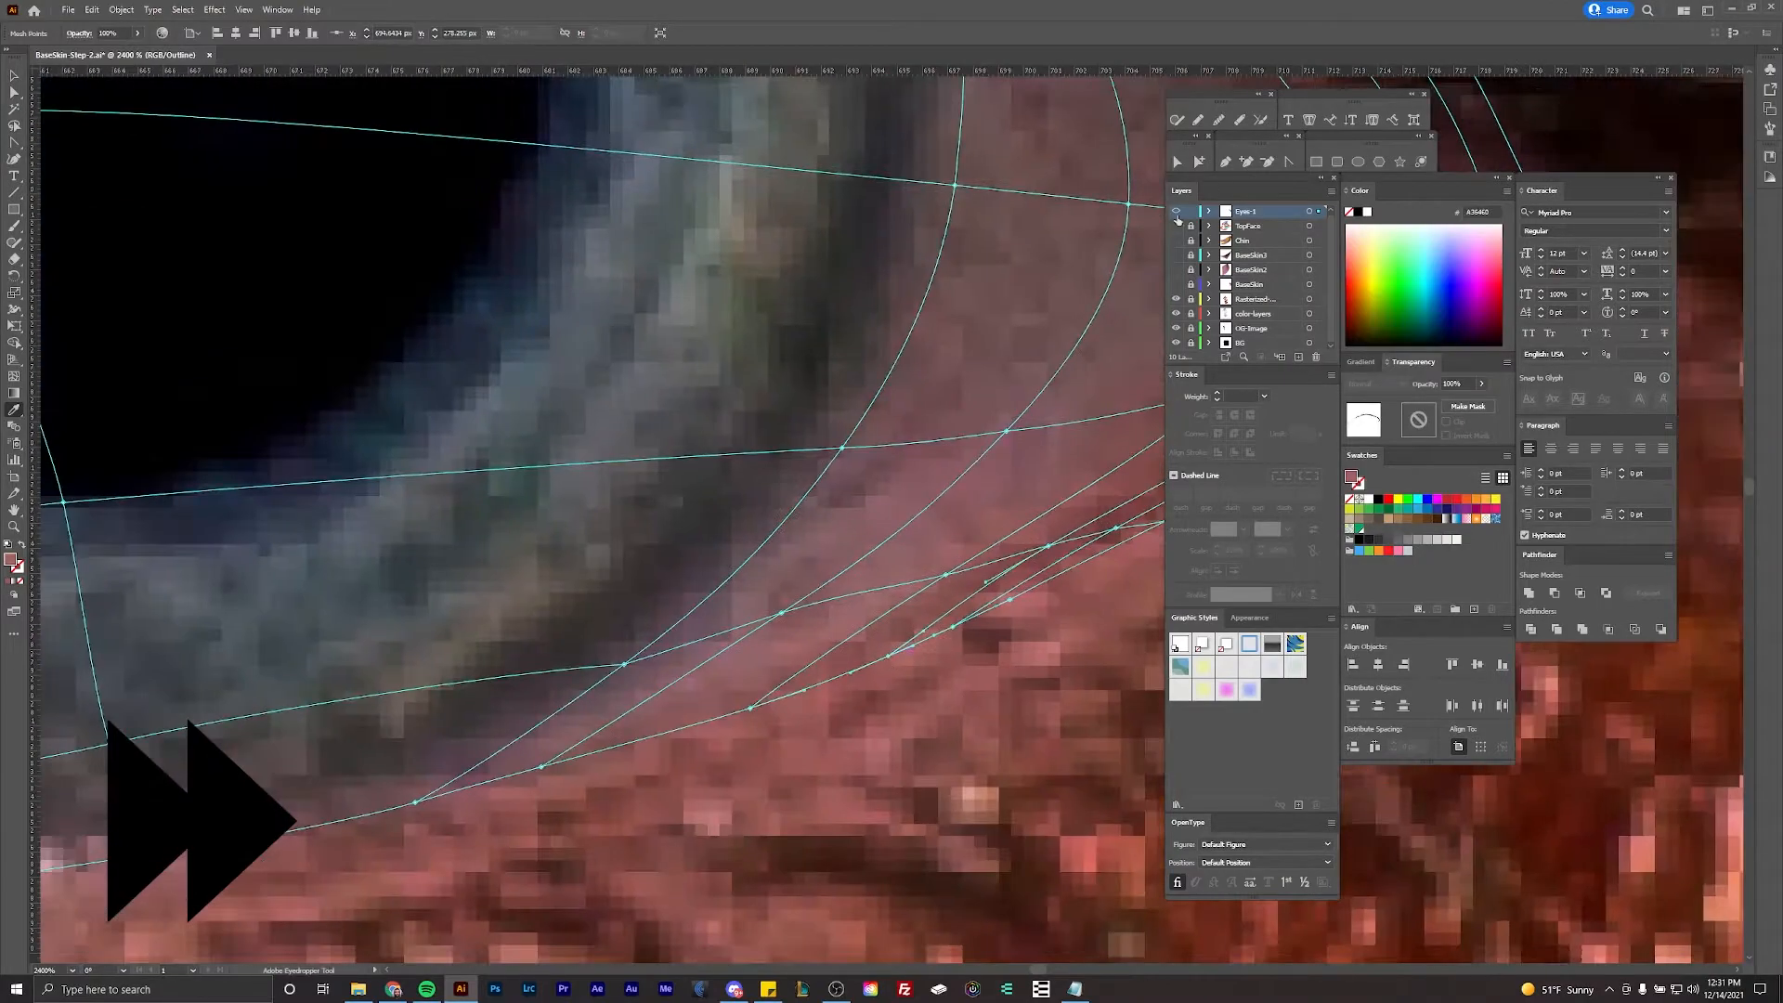
Step: Color the mesh points along the outer lower eyelid from the photo and toggle the Eyes-1 layer's preview to check them
left_click(913, 615, "ctrl")
scroll(824, 728, "down", 1)
left_click(530, 759, "ctrl")
left_click_drag(530, 759, 1411, 720)
left_click(399, 720, "ctrl")
left_click(1176, 211, "ctrl")
scroll(721, 247, "down", 1)
scroll(807, 325, "up", 2)
left_click(1176, 211, "ctrl")
Step: Color the mesh points along the inner lower eyelid and around the tear duct with sampled photo colors
left_click(561, 541, "ctrl")
left_click_drag(561, 542, 709, 449)
left_click(321, 720, "ctrl")
scroll(321, 723, "down", 1)
left_click(293, 578, "ctrl")
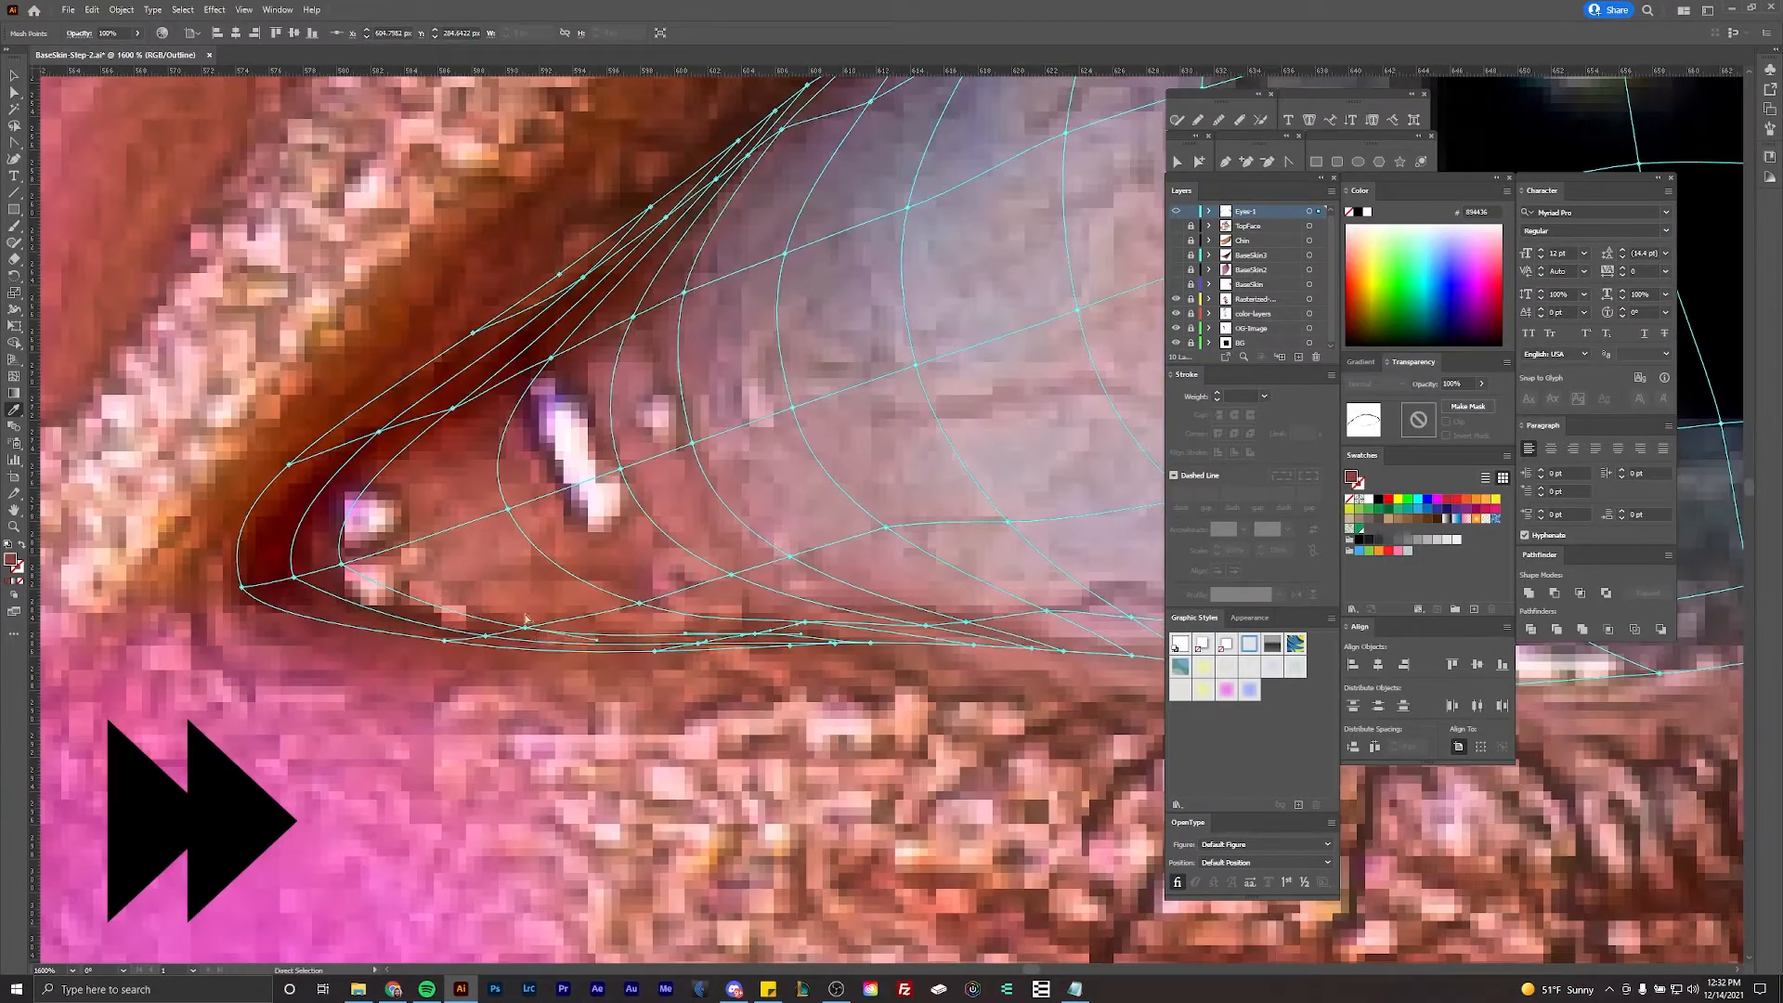
left_click_drag(637, 234, 556, 383)
left_click(658, 287, "ctrl")
left_click(640, 311)
Step: Check the Eyes-1 layer in preview, then sample photo colors onto further points across the eye mesh
left_click(1175, 211, "ctrl")
left_click(1176, 211, "ctrl")
left_click(1176, 211, "ctrl")
left_click(1175, 211, "ctrl")
left_click(1468, 768, "ctrl")
left_click(1468, 772)
left_click_drag(1468, 773, 463, 690)
left_click(666, 649, "ctrl")
left_click(666, 653)
left_click_drag(665, 653, 268, 711)
Step: Select further uncolored mesh points around the eye and match each to the photo color beneath it with the Eyedropper
left_click(815, 122, "ctrl")
left_click_drag(845, 93, 1083, 459)
left_click(873, 162)
left_click(941, 406, "ctrl")
left_click_drag(944, 408, 576, 347)
left_click(685, 847)
left_click_drag(685, 849, 1091, 707)
left_click(1059, 628, "ctrl")
left_click(1060, 628)
Step: Preview the colored eye mesh, return it to outline display, and correct two mesh points with colors sampled from the photo
key("ctrl+minus")
key("ctrl+minus")
left_click(1176, 211, "ctrl")
left_click(1175, 211, "ctrl")
left_click(522, 677, "ctrl")
left_click(523, 677)
left_click(583, 390, "ctrl")
left_click(583, 390)
Step: Resample the photo color for mesh points in the inner eye area and check the Eyes-1 layer in preview
left_click(405, 485, "ctrl")
scroll(402, 497, "up", 1)
left_click(381, 503, "ctrl")
left_click(381, 503)
scroll(536, 258, "down", 1)
left_click(1175, 211, "ctrl")
left_click(1175, 211, "ctrl")
left_click_drag(942, 554, 800, 627)
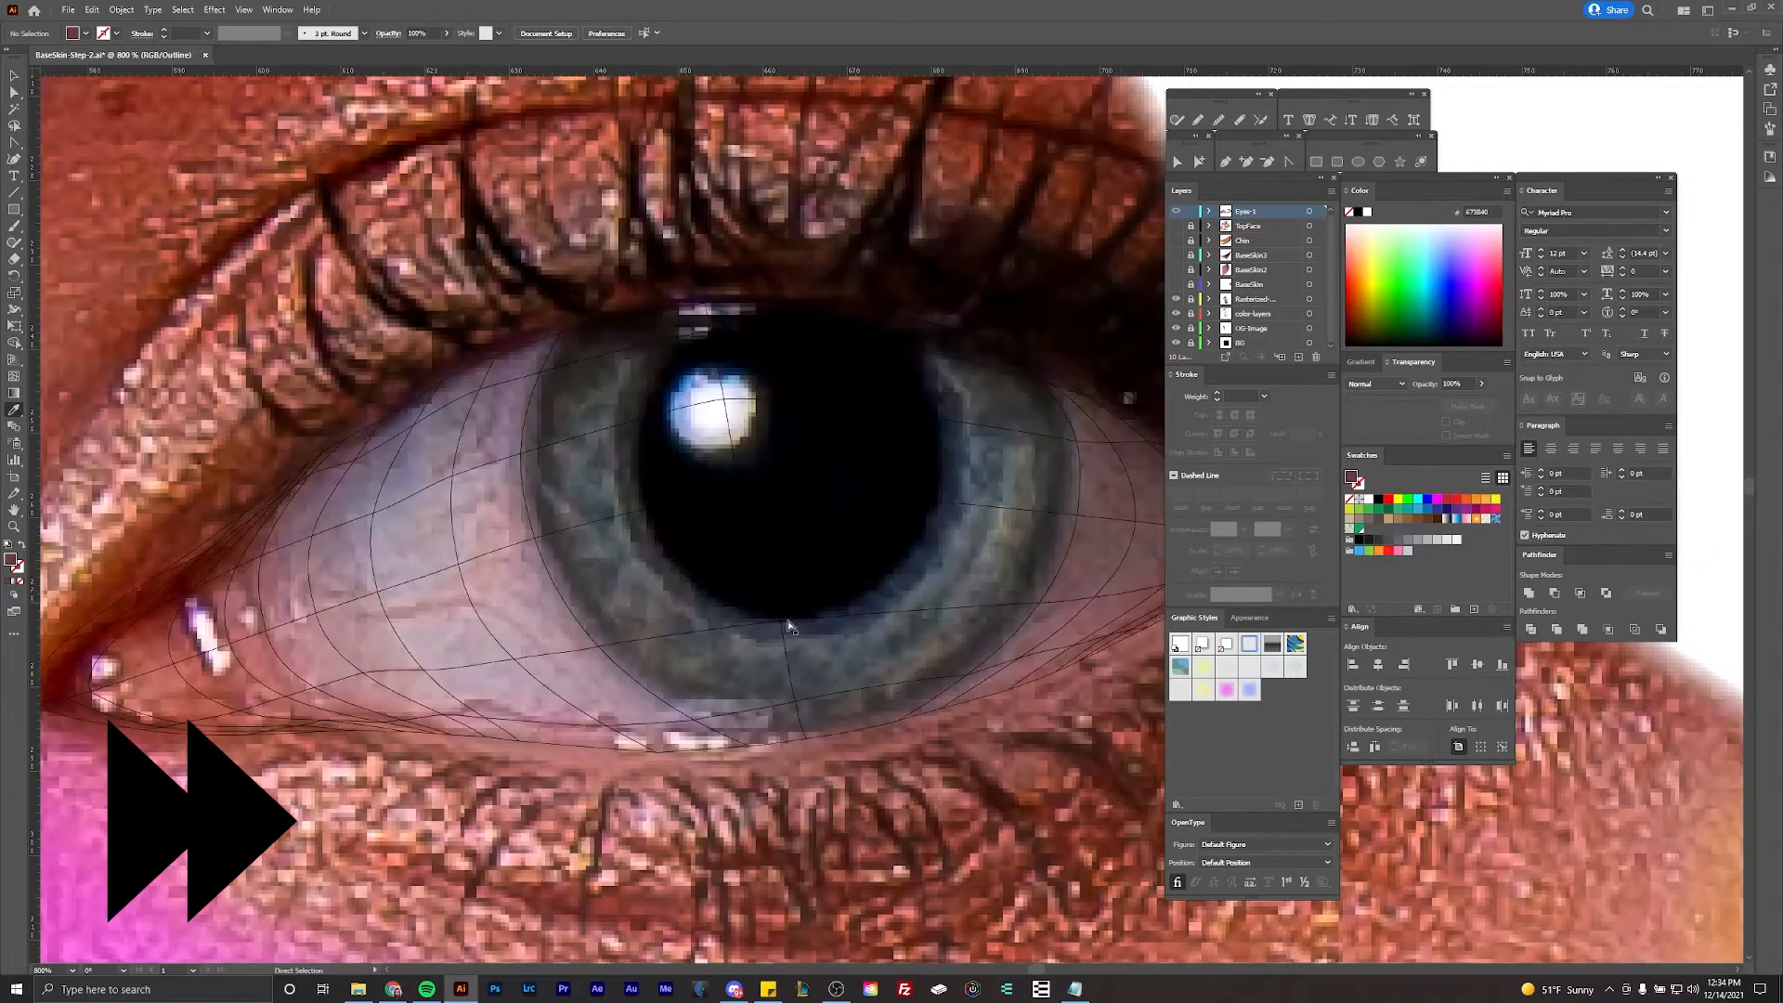
Step: Match one more point on the iris's lower part to the photo and return the Eyes-1 layer to preview display
left_click(799, 626)
key("ctrl+y")
scroll(836, 557, "right", 2)
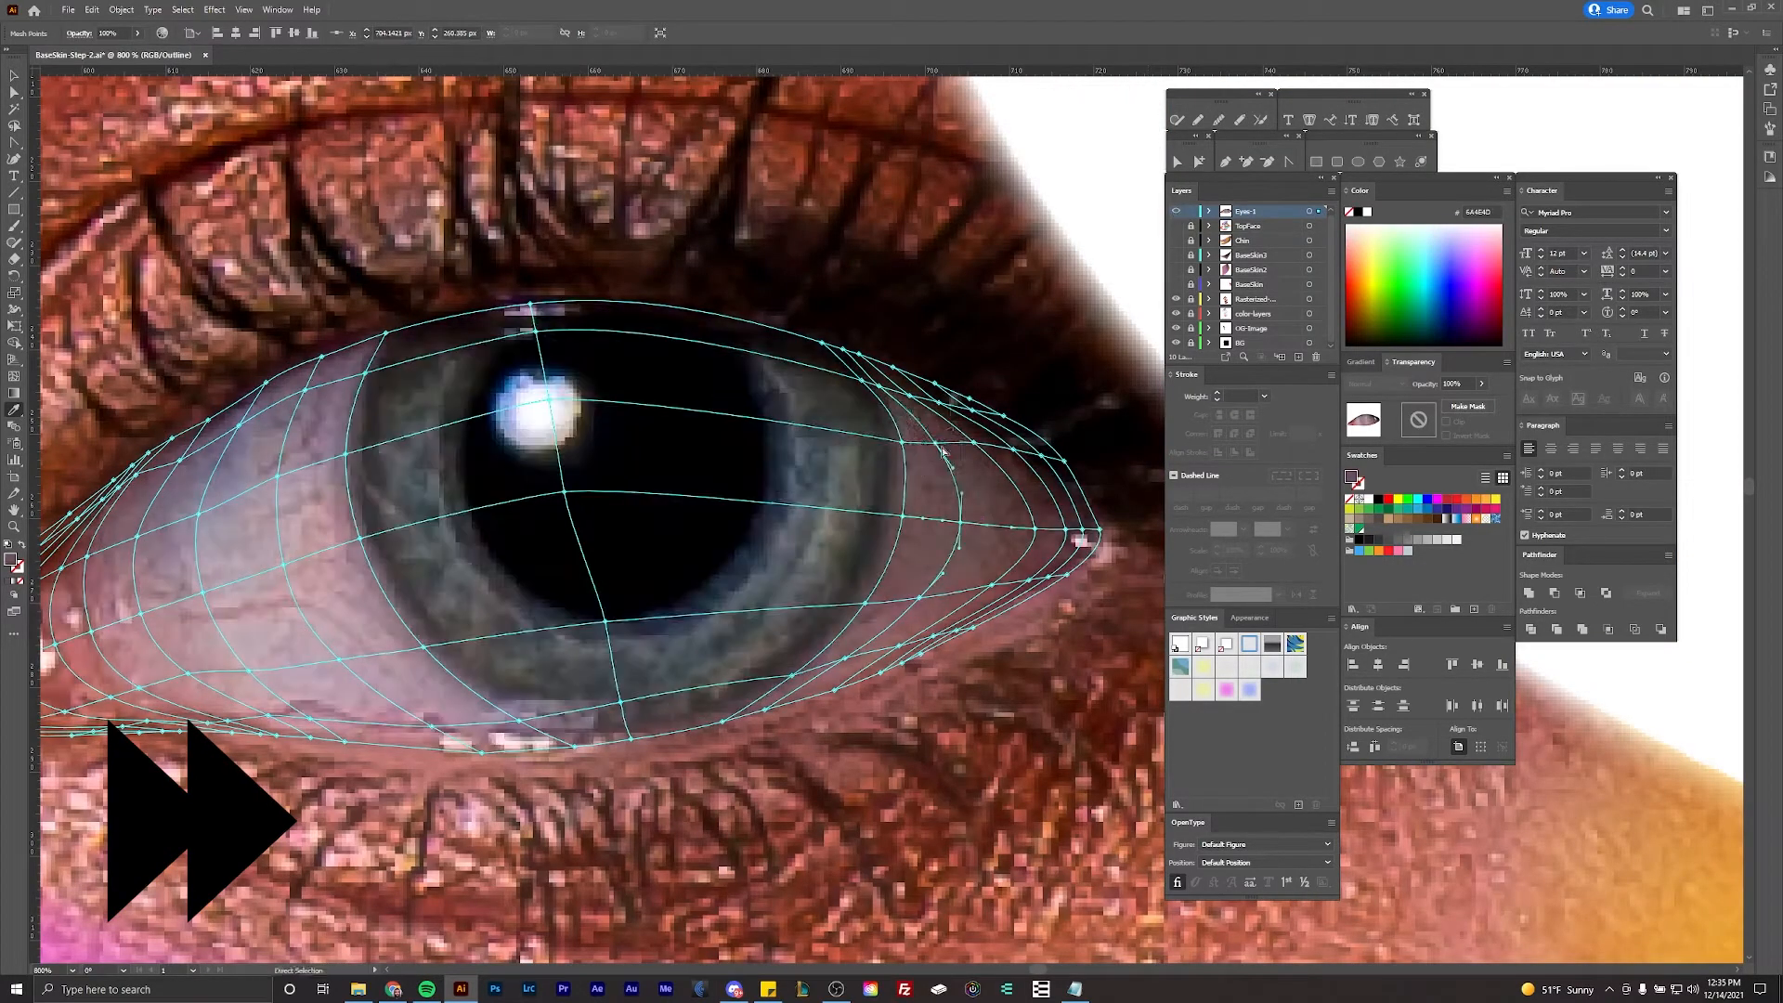
left_click(1175, 211, "ctrl")
key("ctrl+shift+a")
scroll(892, 371, "down", 5)
left_click_drag(832, 381, 836, 423)
left_click_drag(944, 334, 931, 352)
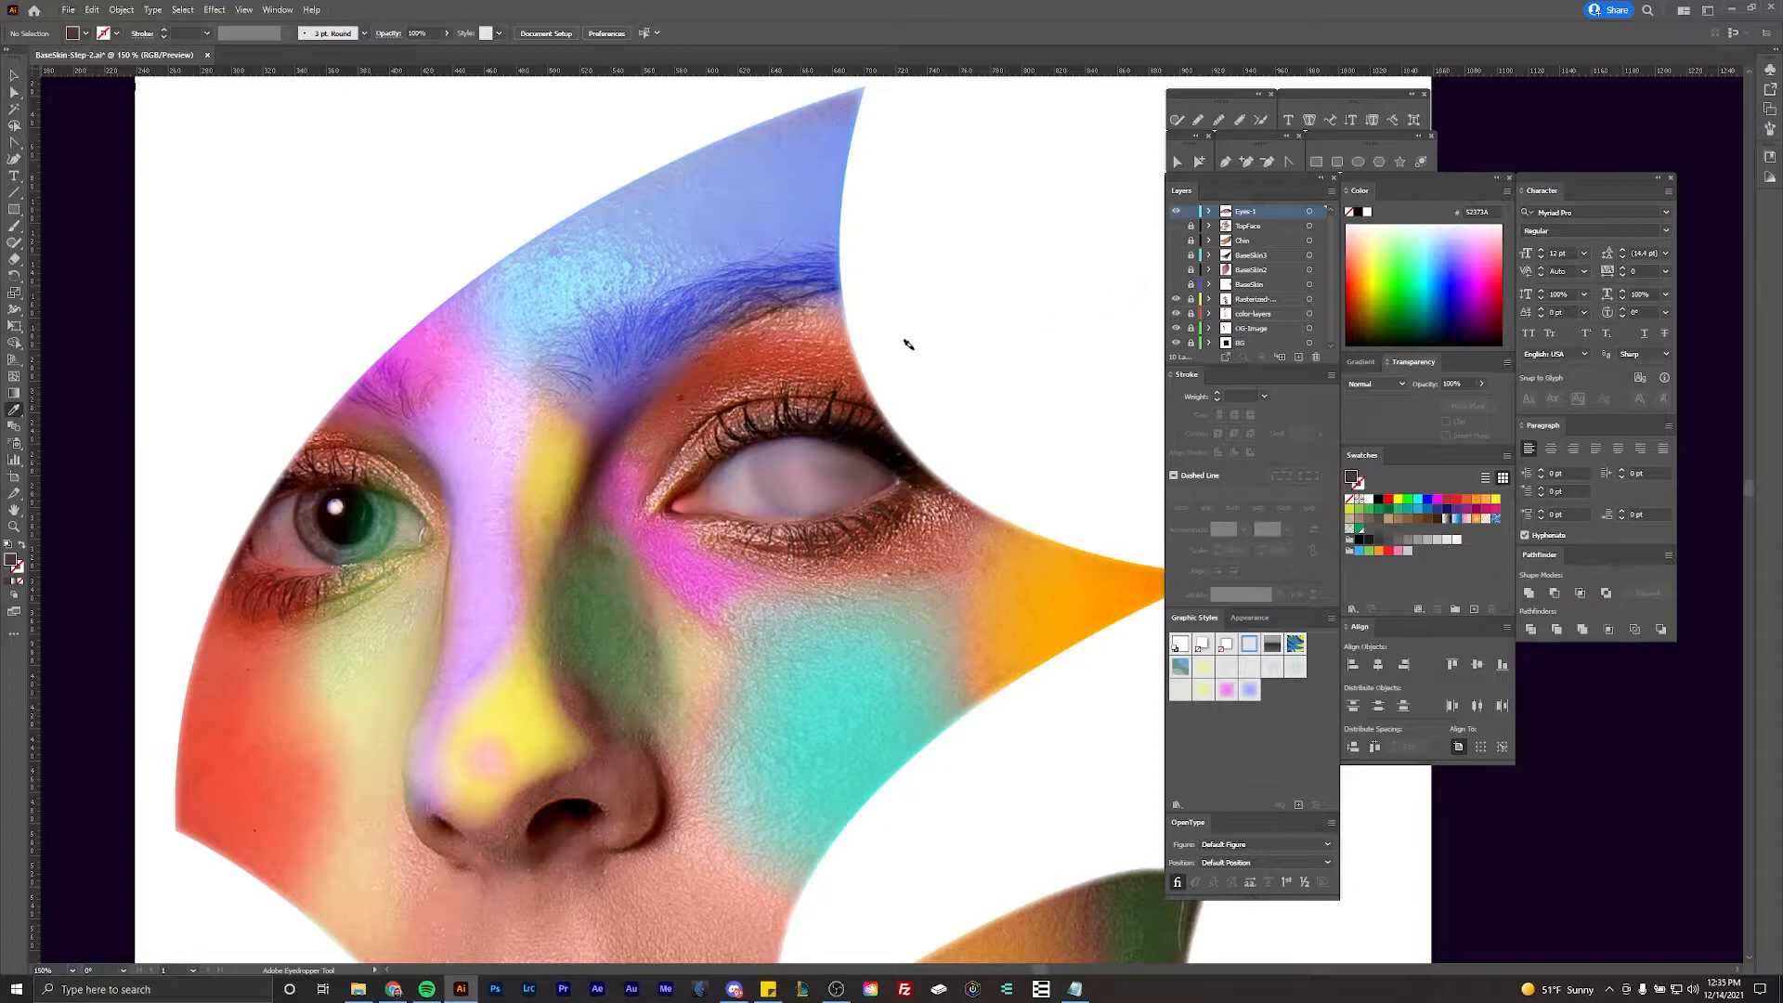
Step: Hide the Rasterized layer and check the eye mesh with the TopFace through BaseSkin layers shown, hiding those layers again at the end
scroll(928, 335, "down", 2)
left_click(1175, 299)
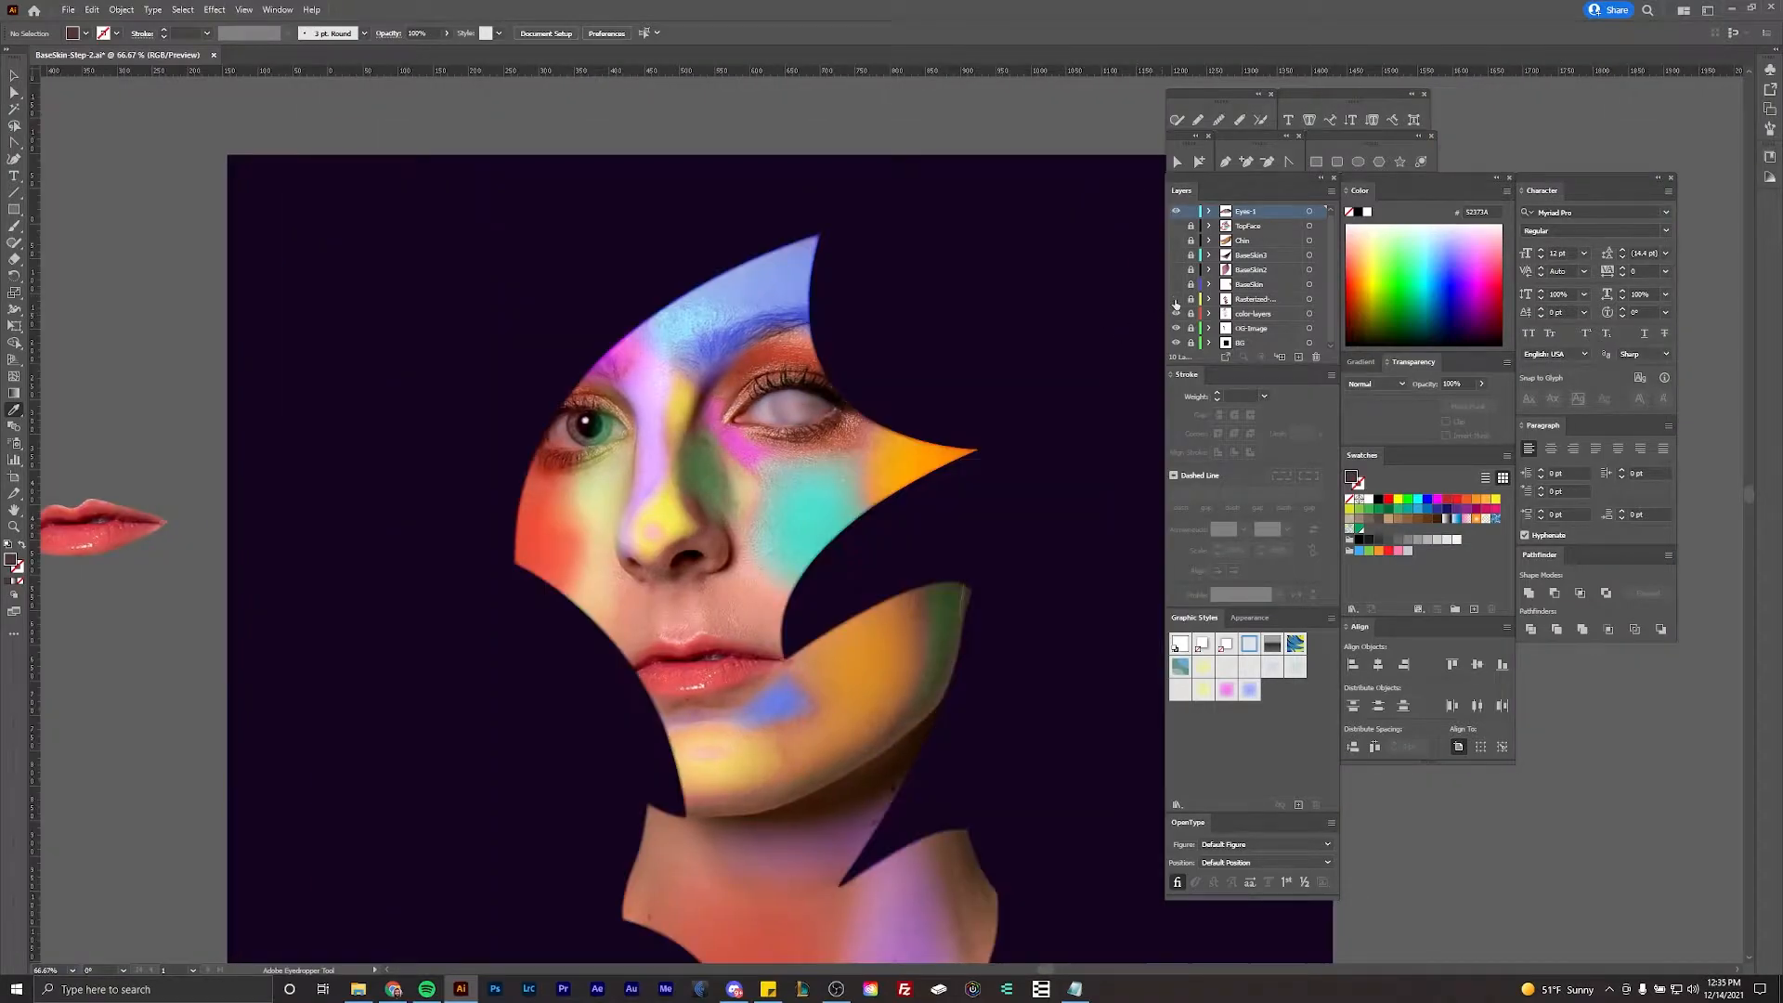
left_click_drag(1176, 225, 1177, 255)
left_click(1179, 283)
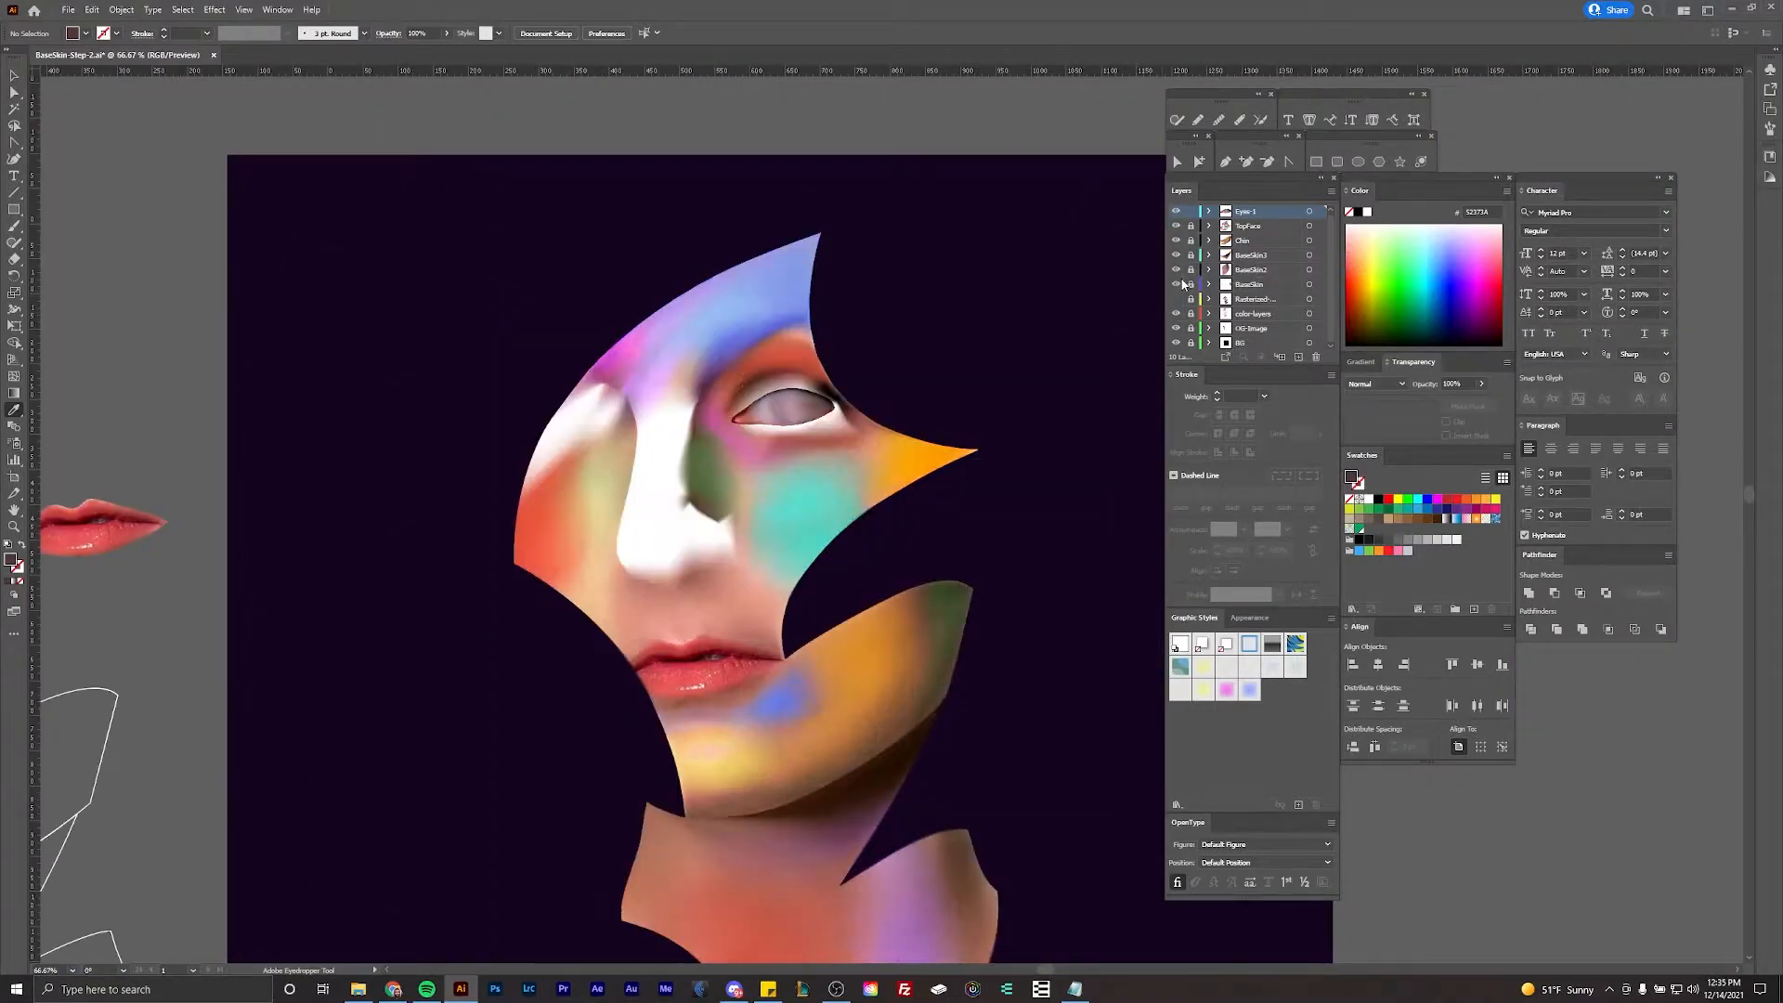
scroll(959, 270, "down", 1)
scroll(938, 260, "right", 1)
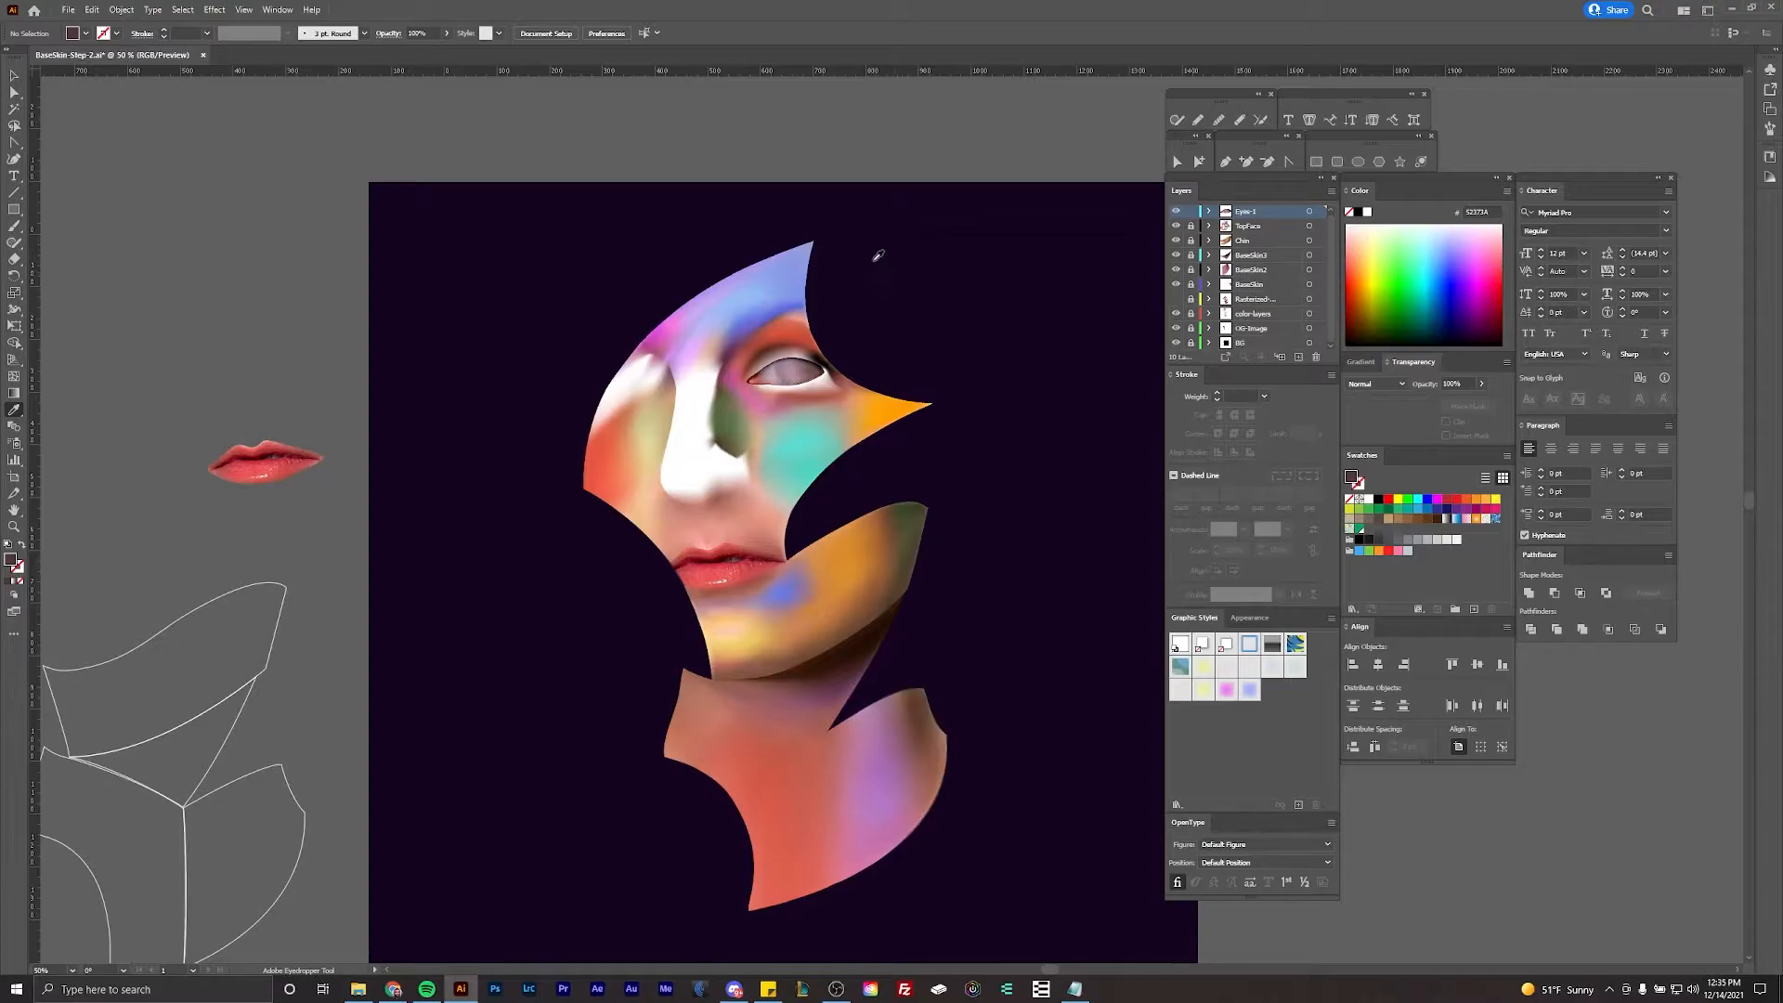
scroll(778, 302, "up", 6)
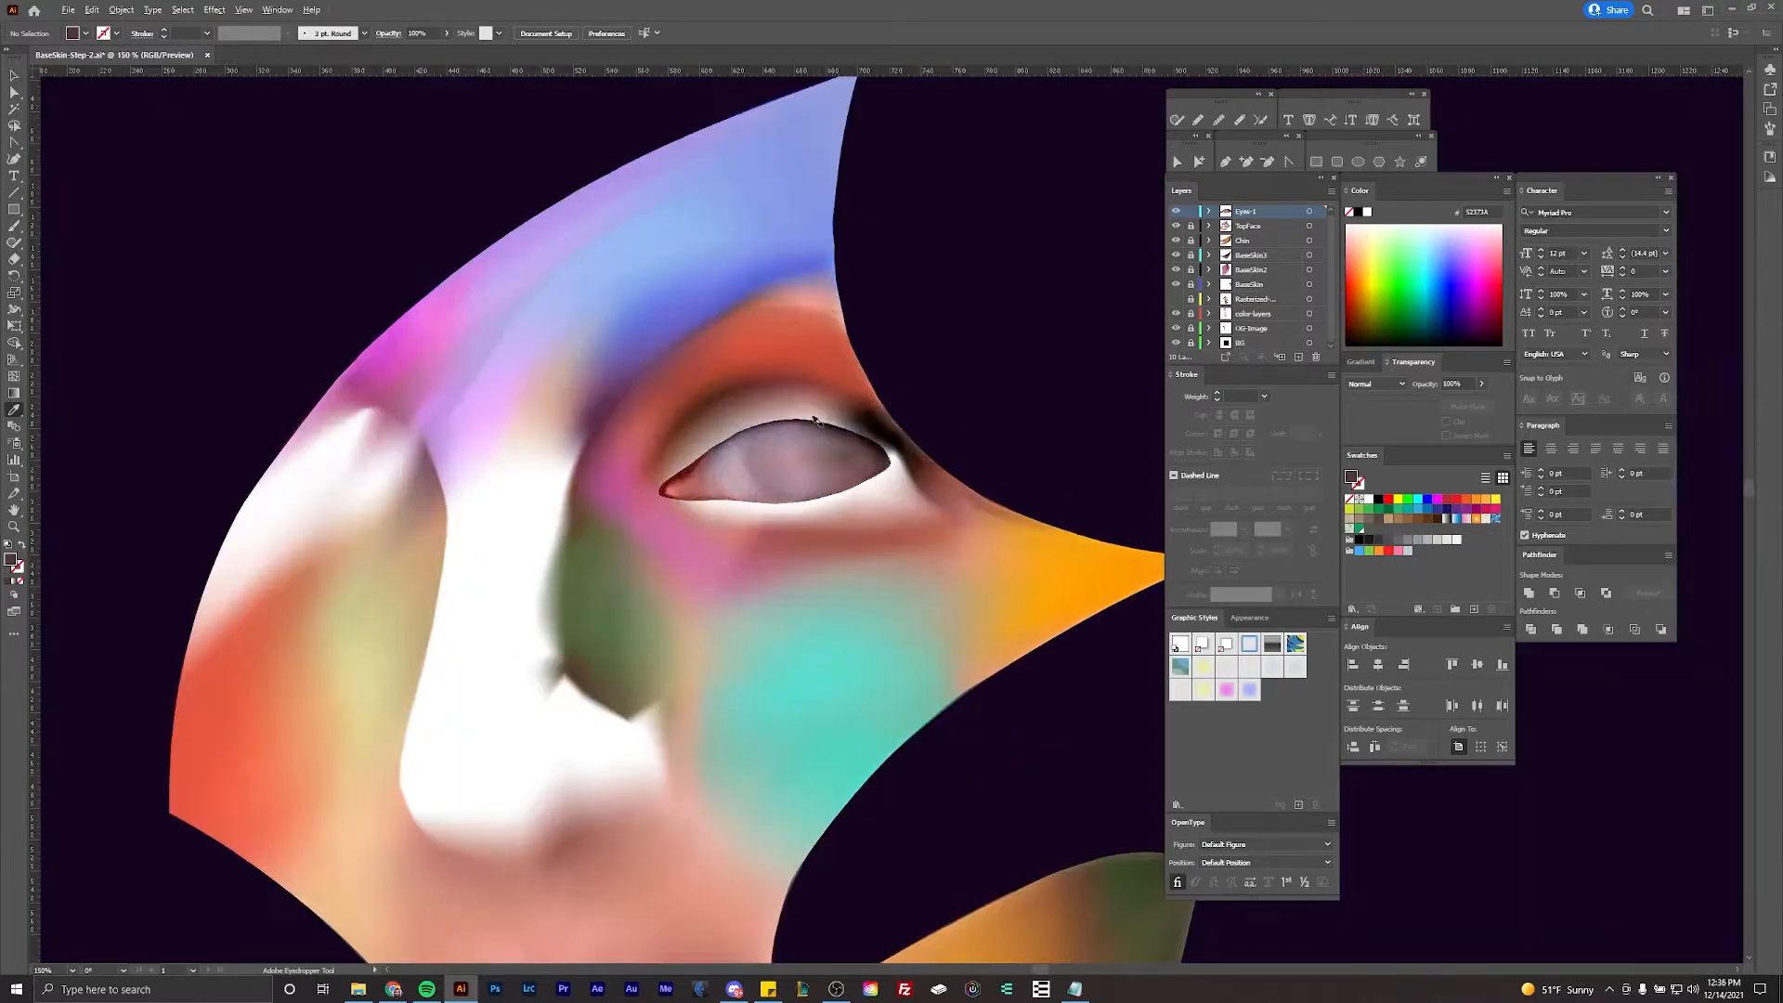
left_click(1174, 299)
left_click_drag(1176, 224, 1176, 284)
Step: Recolor the mesh points at the tip of the eye's inner corner with sampled dark red and pink tones
scroll(405, 554, "up", 4)
key("a")
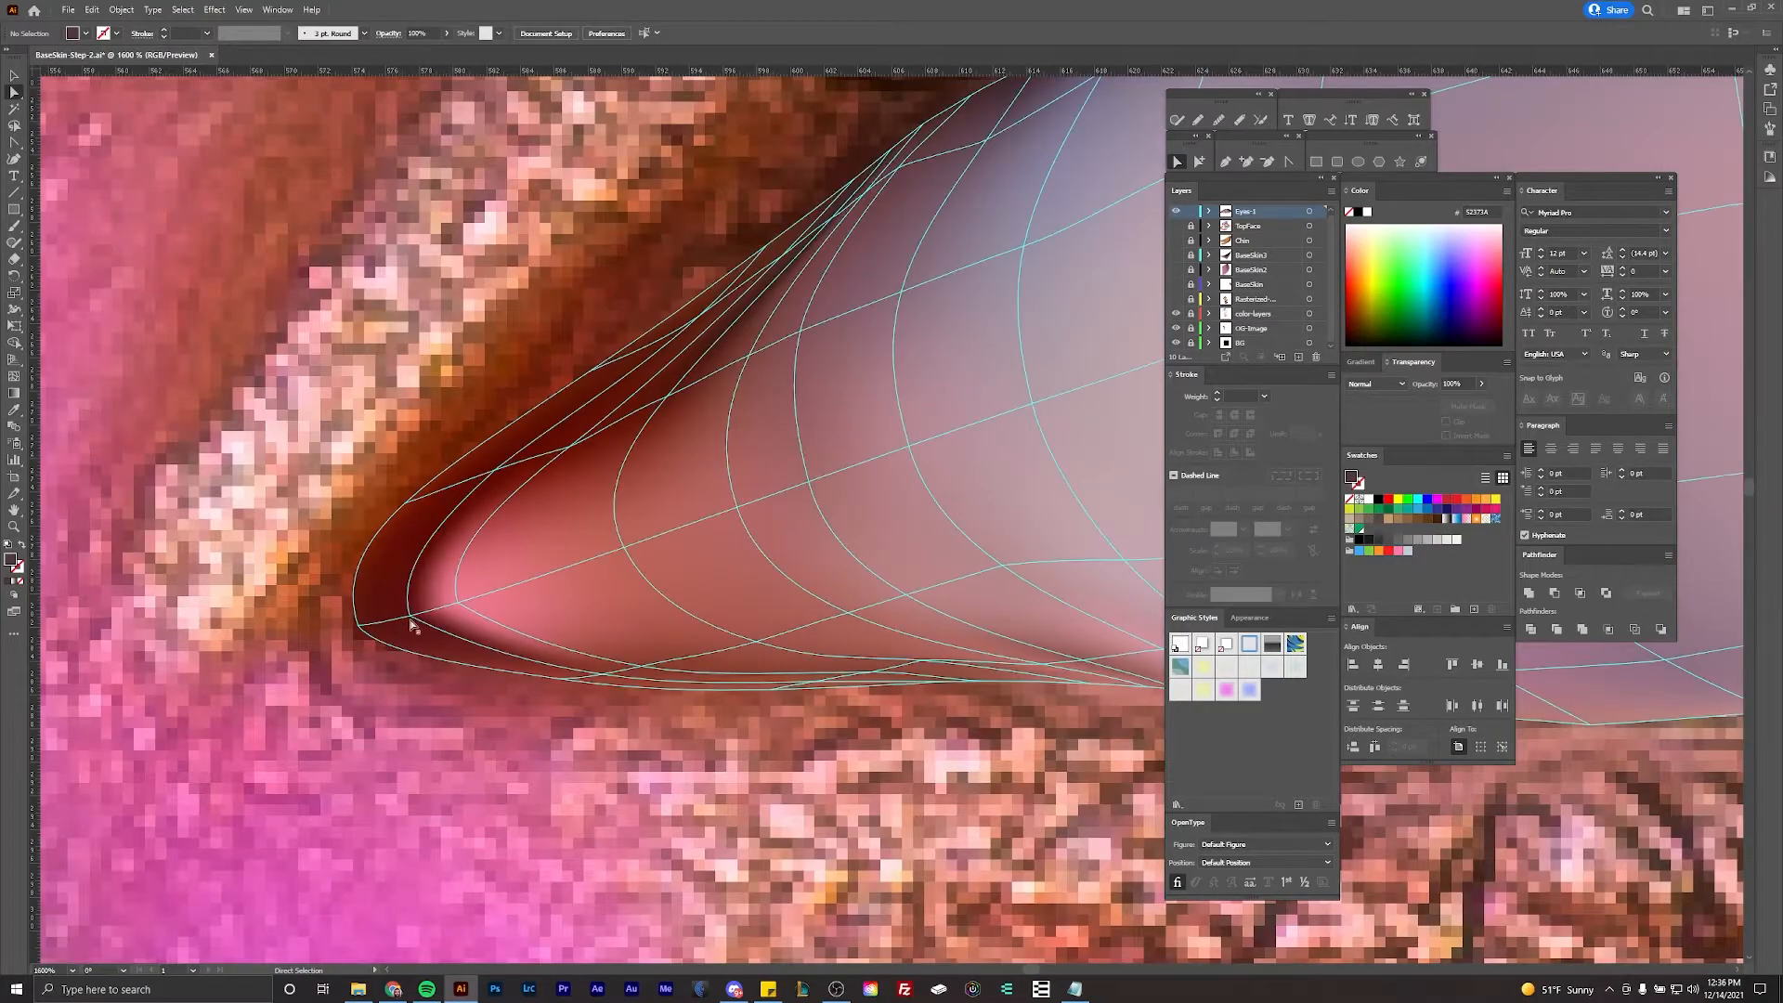
left_click(15, 411)
left_click(409, 615)
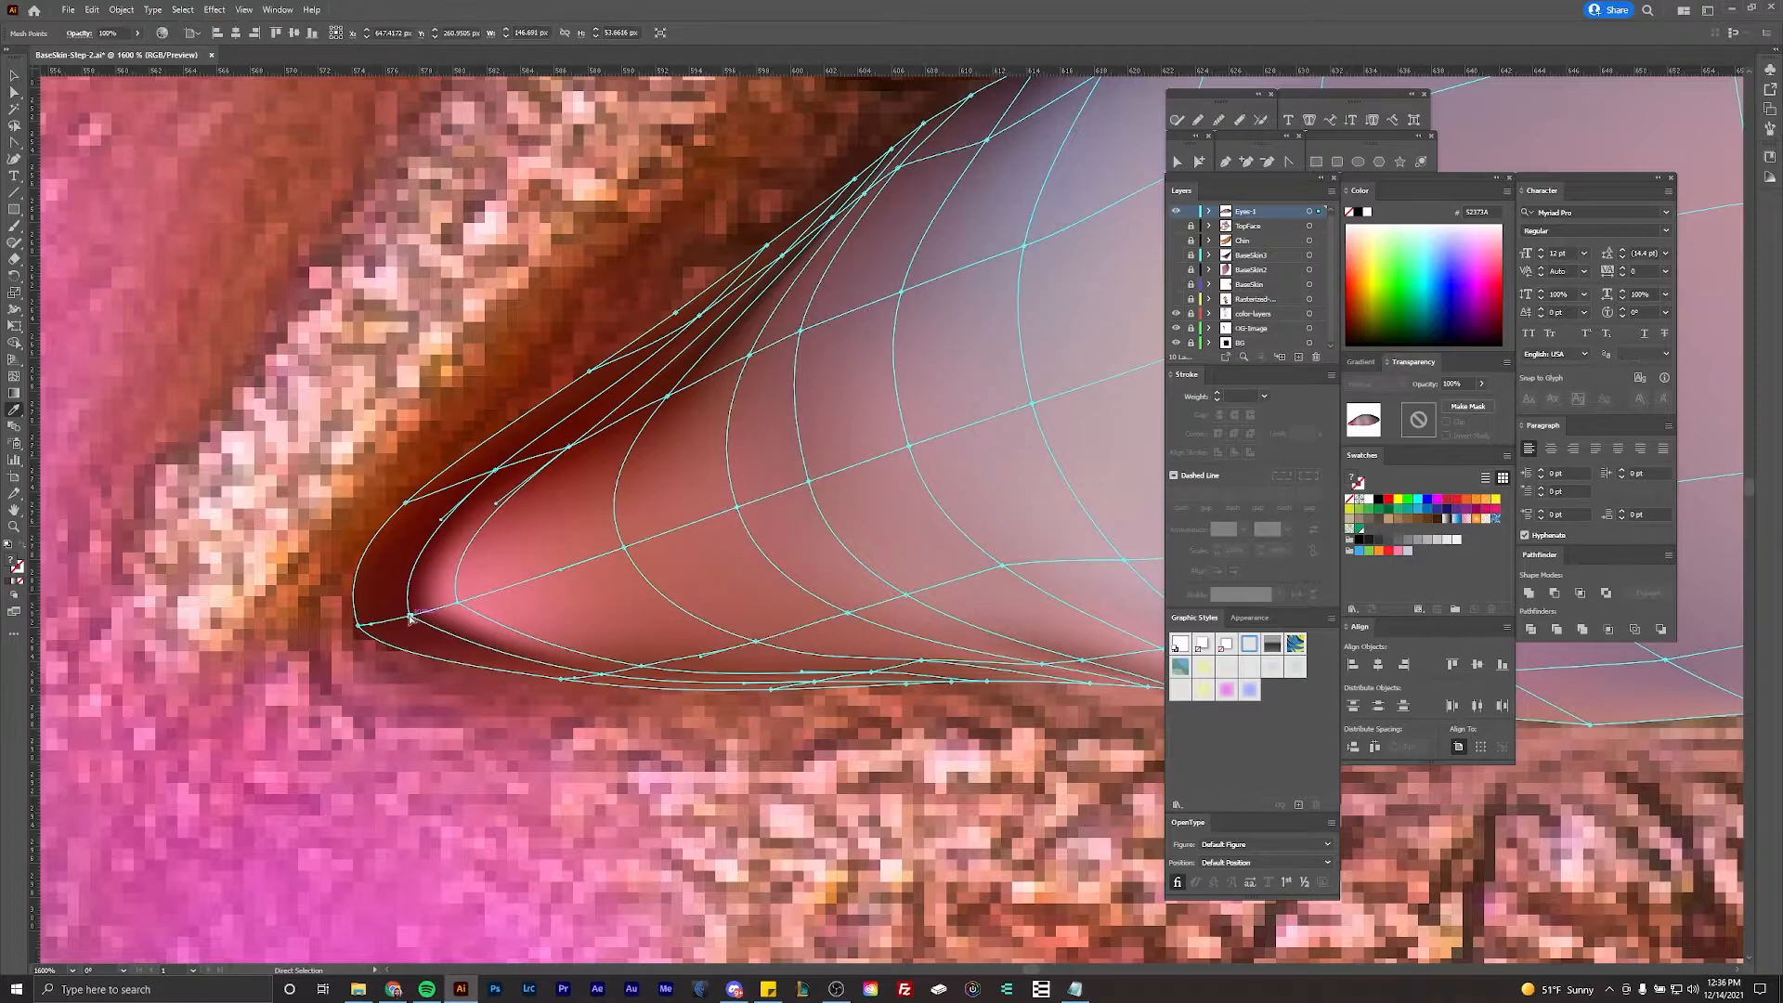
scroll(417, 608, "up", 1)
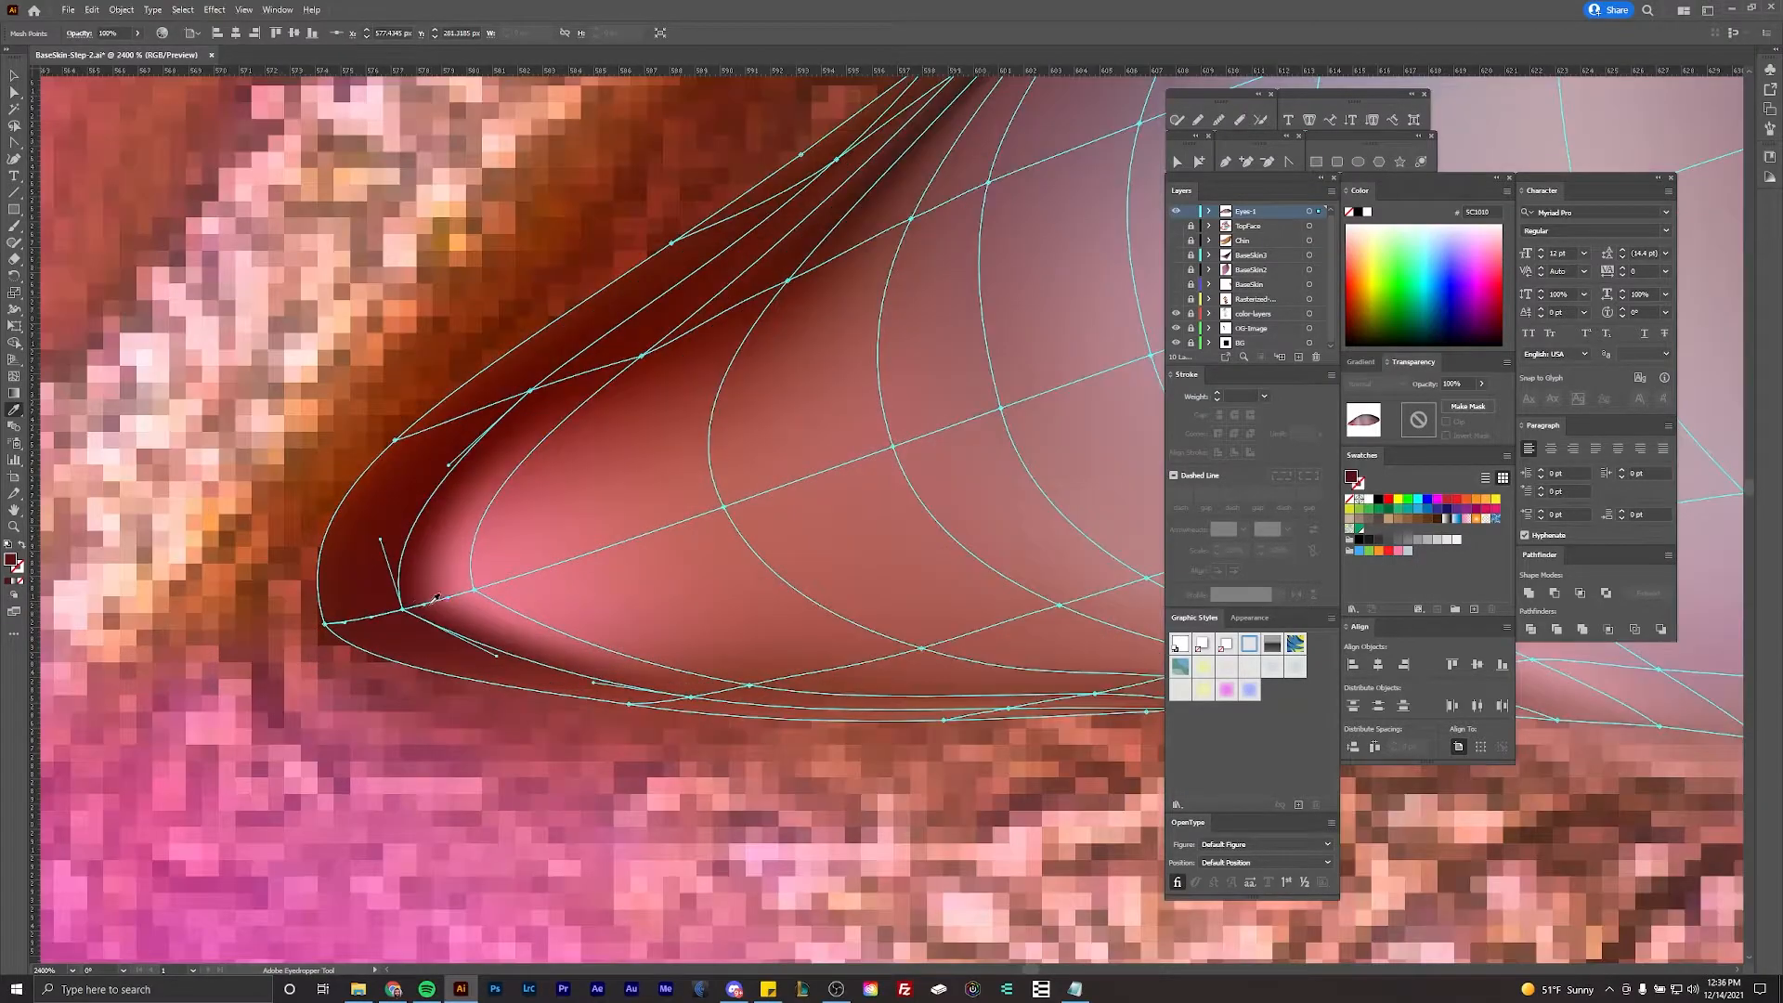
left_click(432, 603)
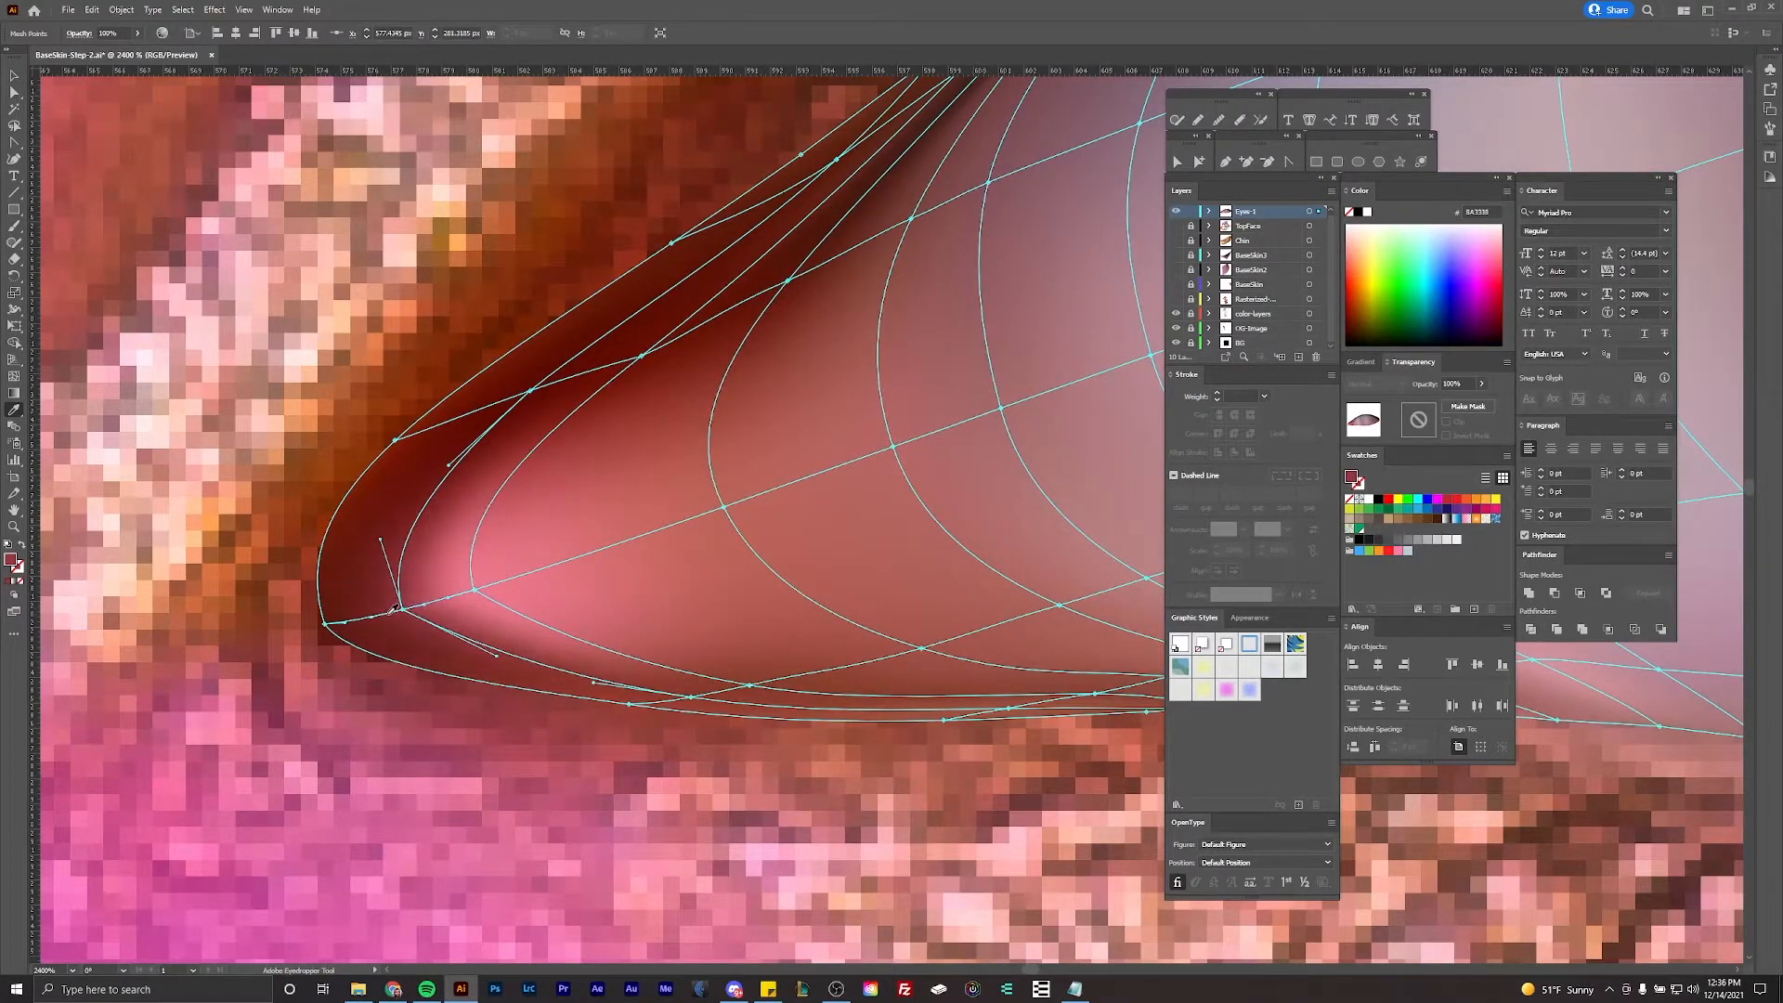
left_click(471, 587)
left_click(470, 587)
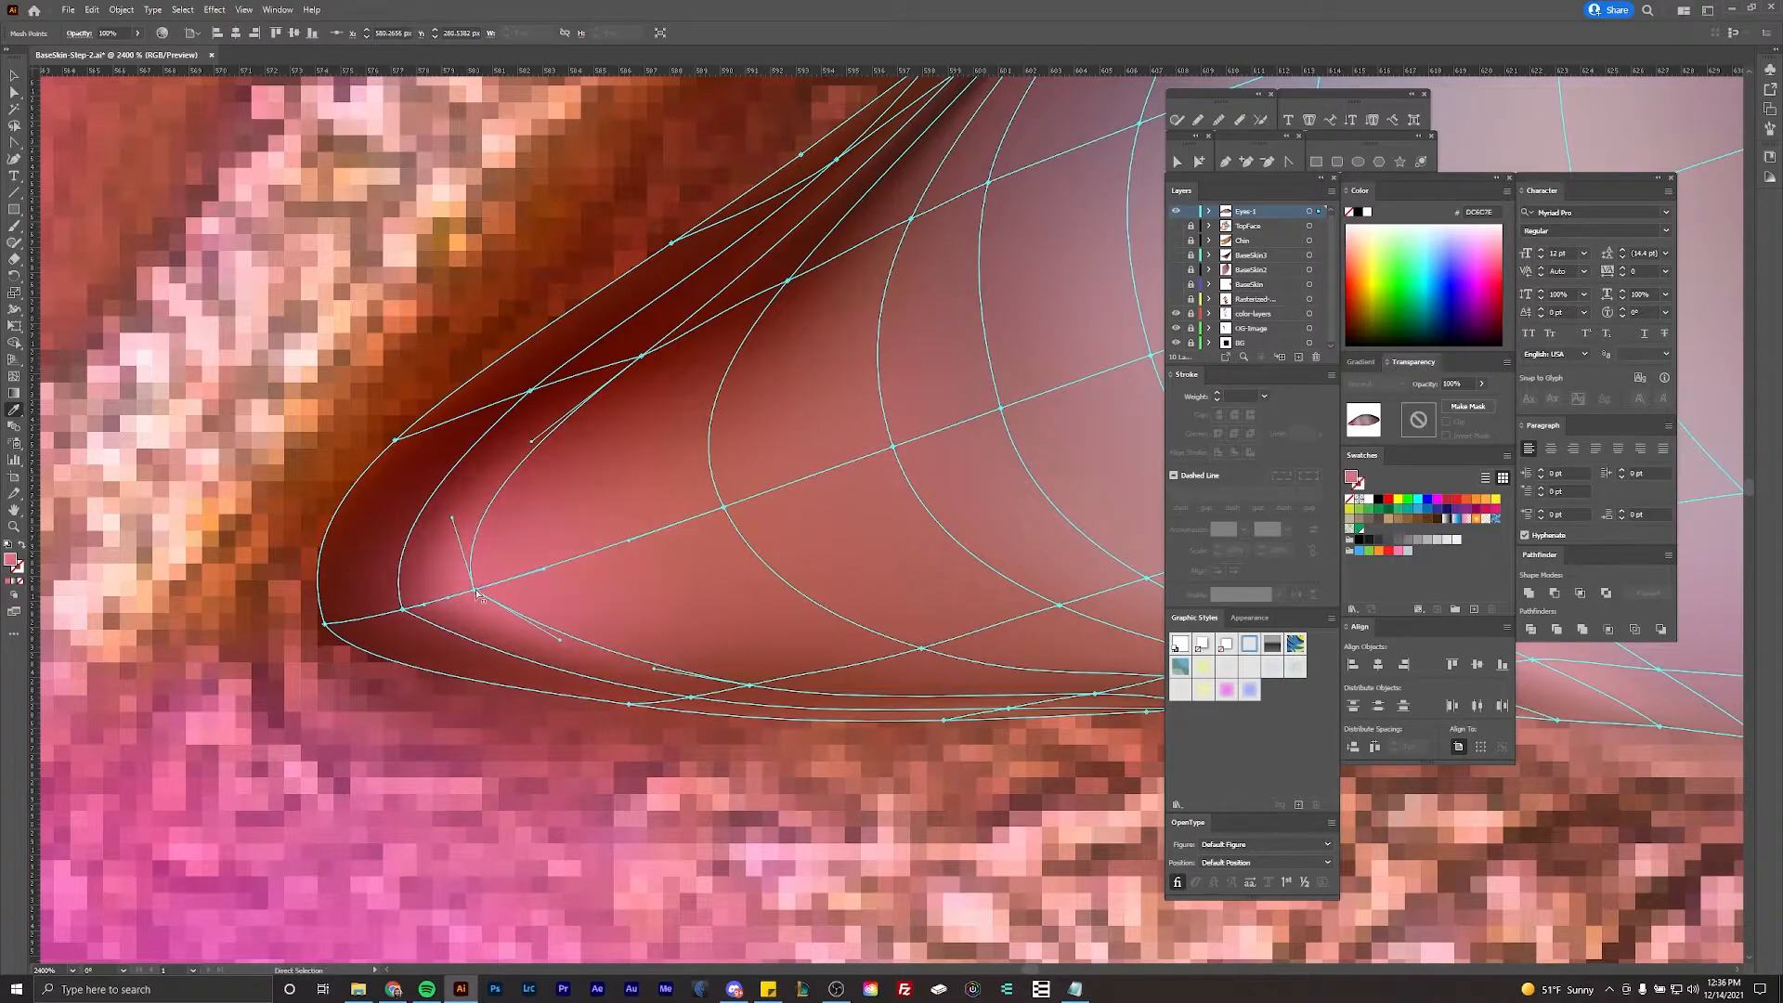
left_click(293, 378, "ctrl")
left_click_drag(527, 541, 478, 660)
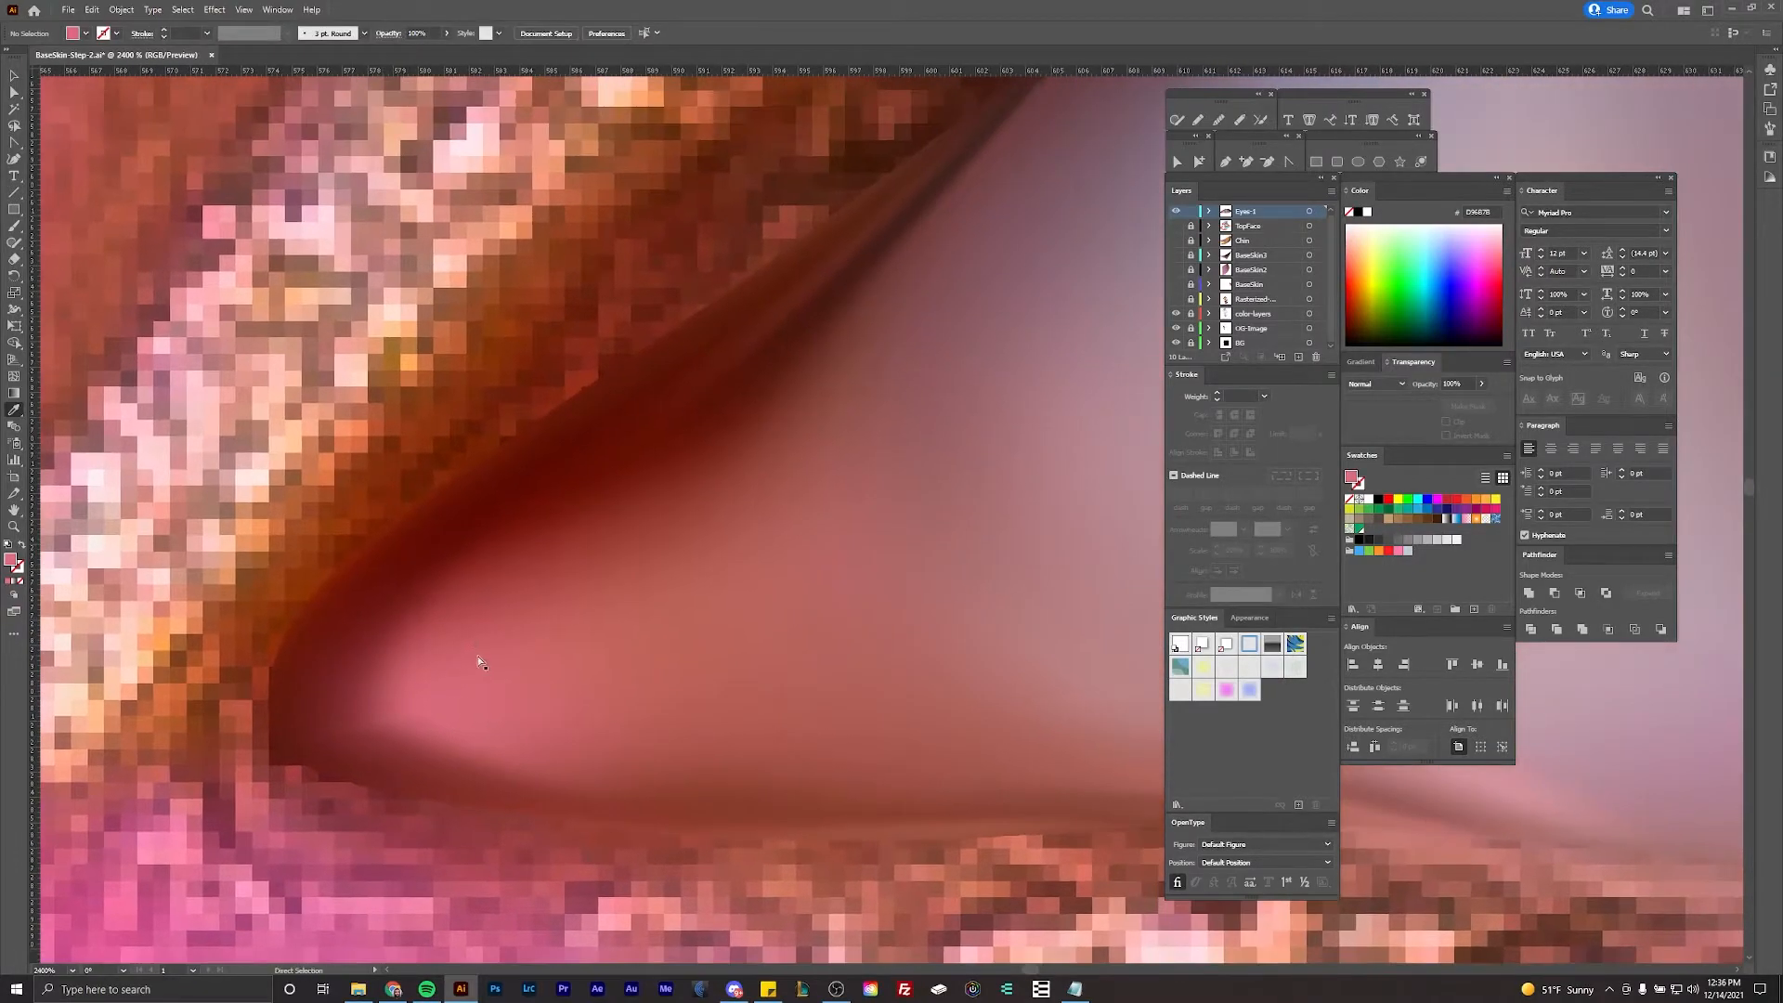
Step: Select mesh points on the upper edge of the inner corner and recolor them with sampled dark red tones
left_click(478, 660, "ctrl")
left_click(481, 511, "ctrl")
left_click(358, 561)
left_click_drag(532, 483, 497, 535)
left_click(558, 529, "ctrl")
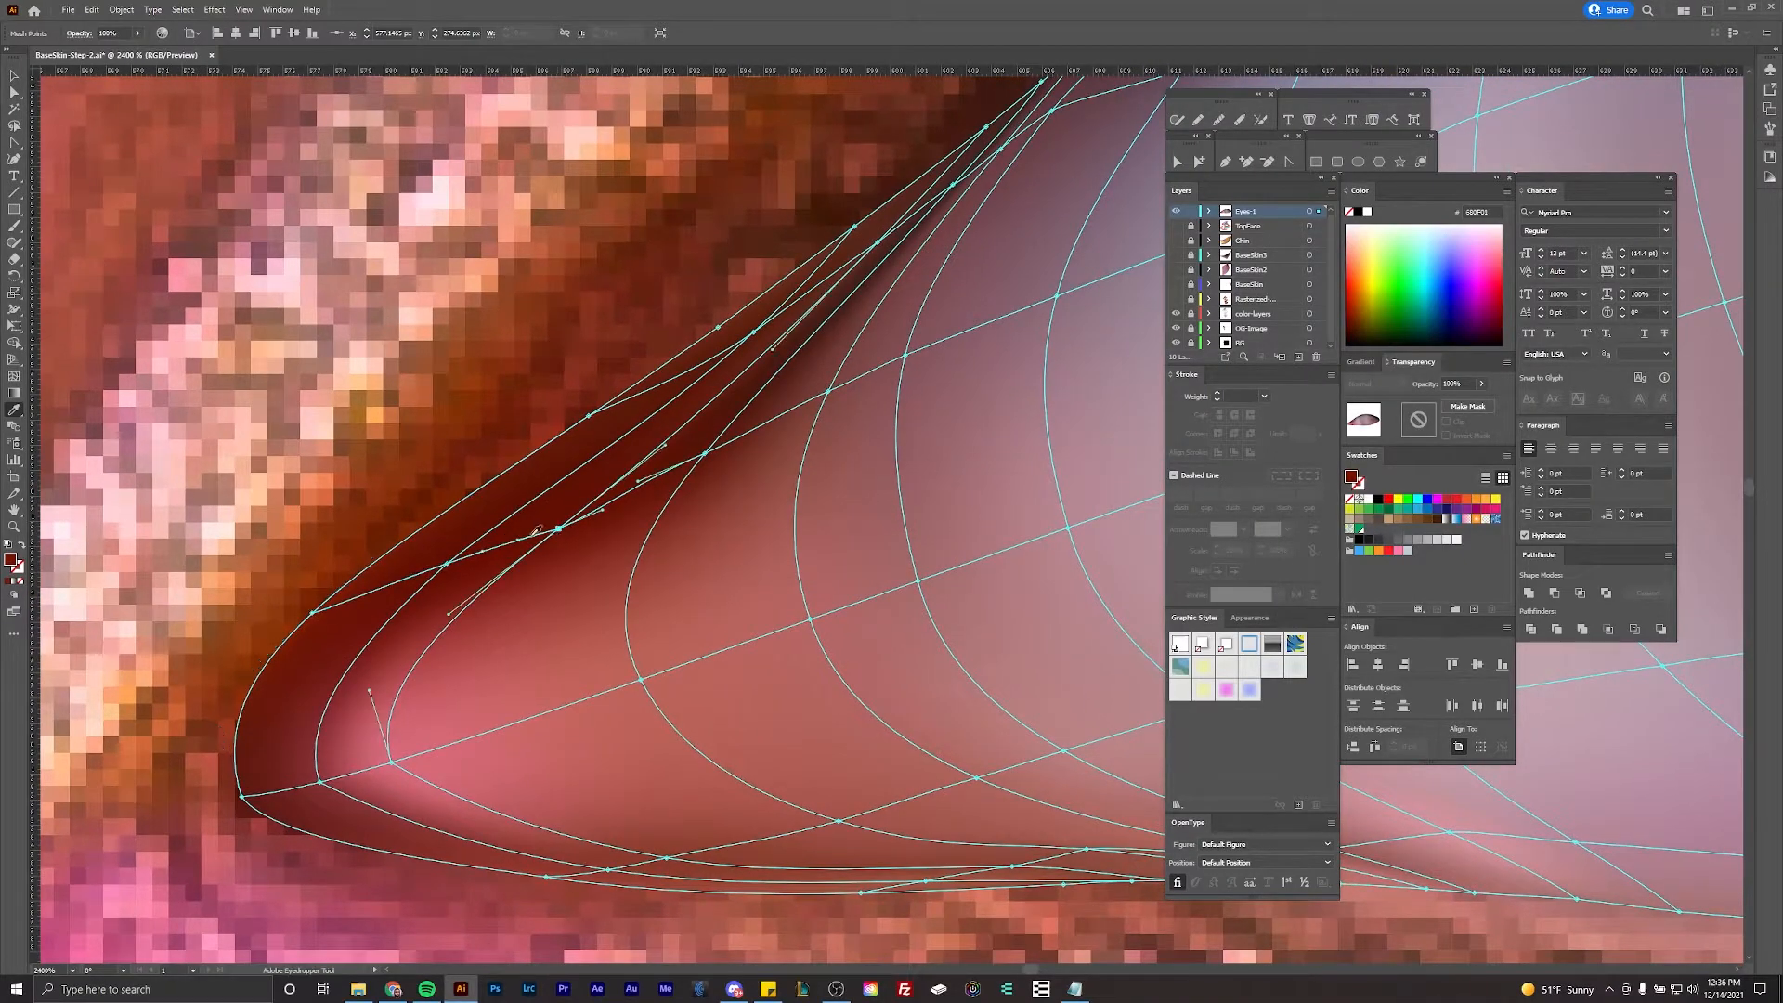
left_click(679, 430)
left_click_drag(699, 469, 669, 510)
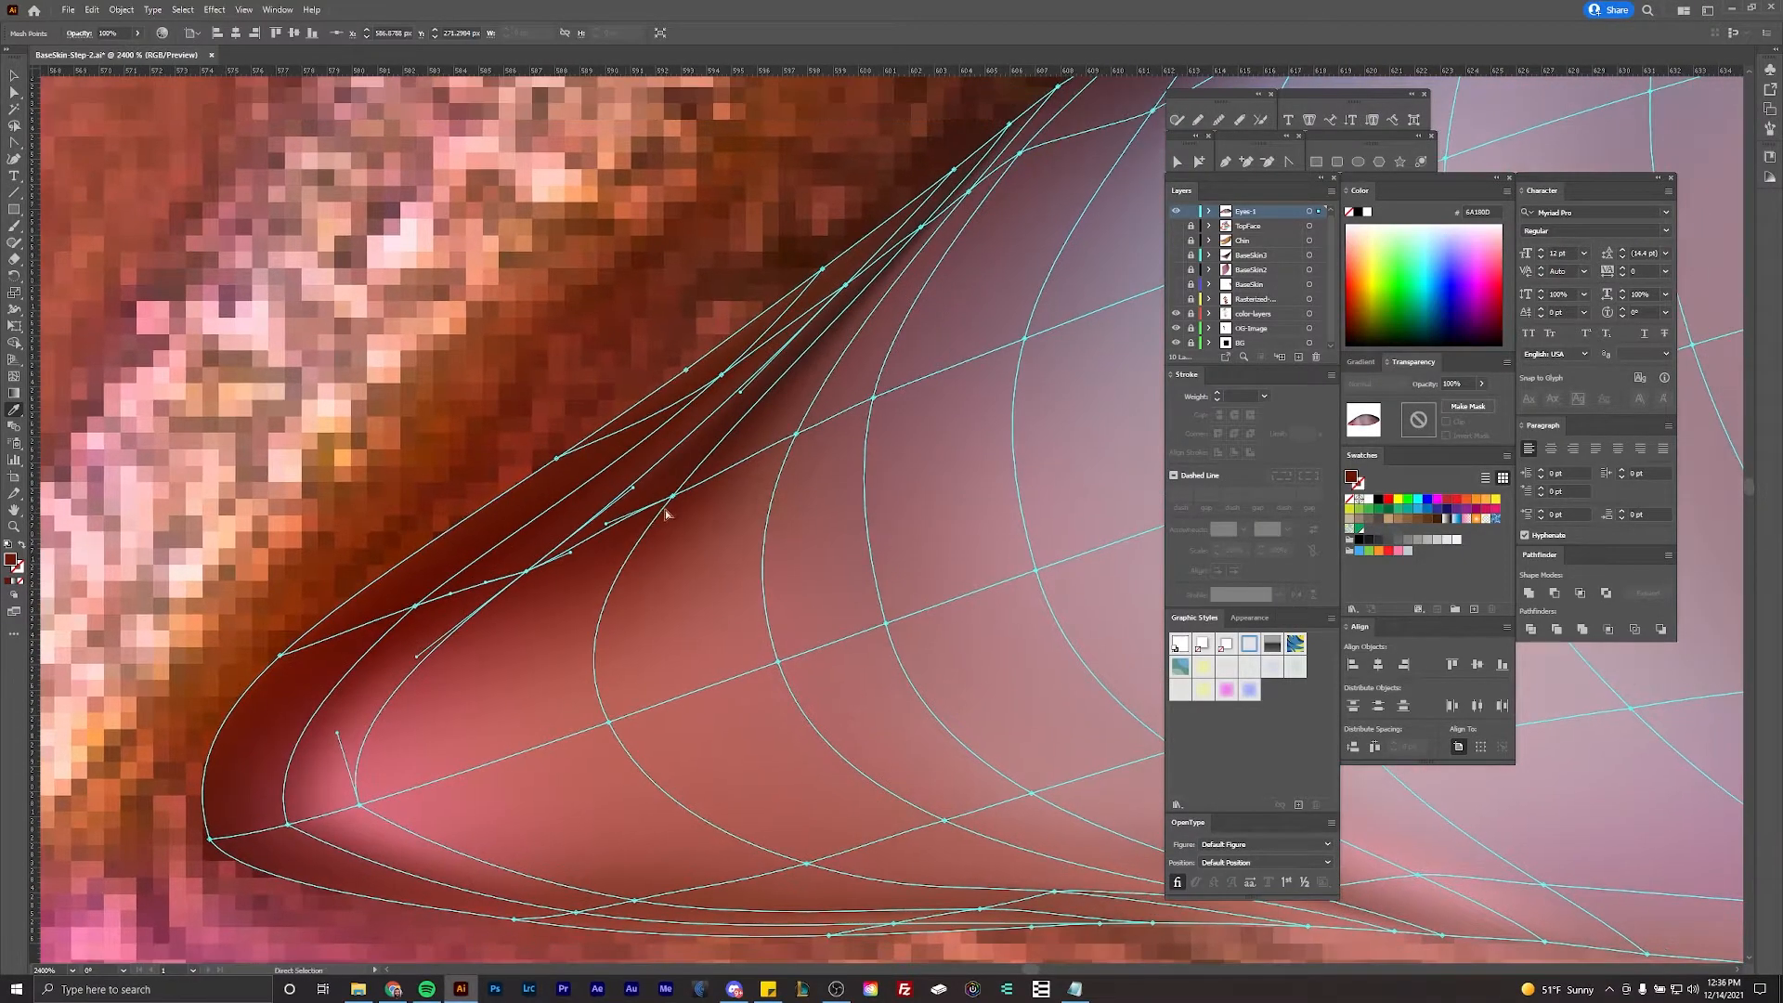
Step: Recolor the following mesh points where the inner corner meets the upper lid with nearby sampled colors
left_click(673, 497, "ctrl")
left_click(686, 484)
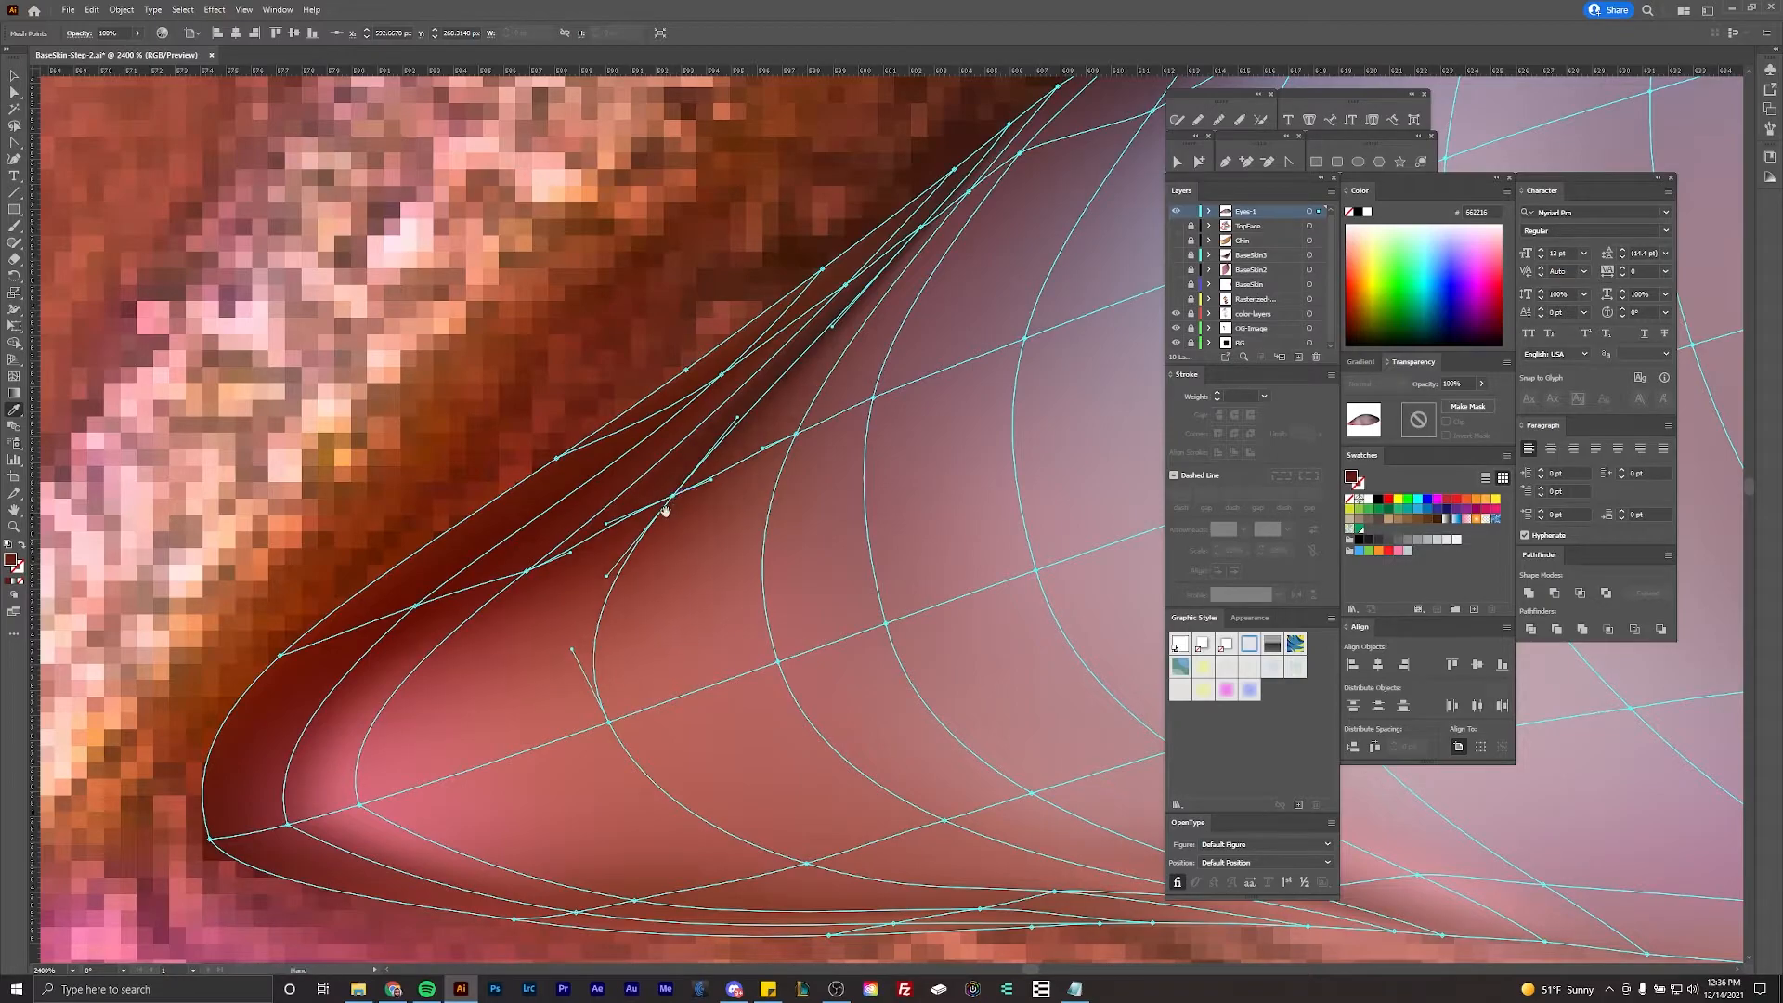
left_click_drag(798, 442, 784, 465)
left_click(780, 457, "ctrl")
left_click(767, 462)
left_click(787, 456, "ctrl")
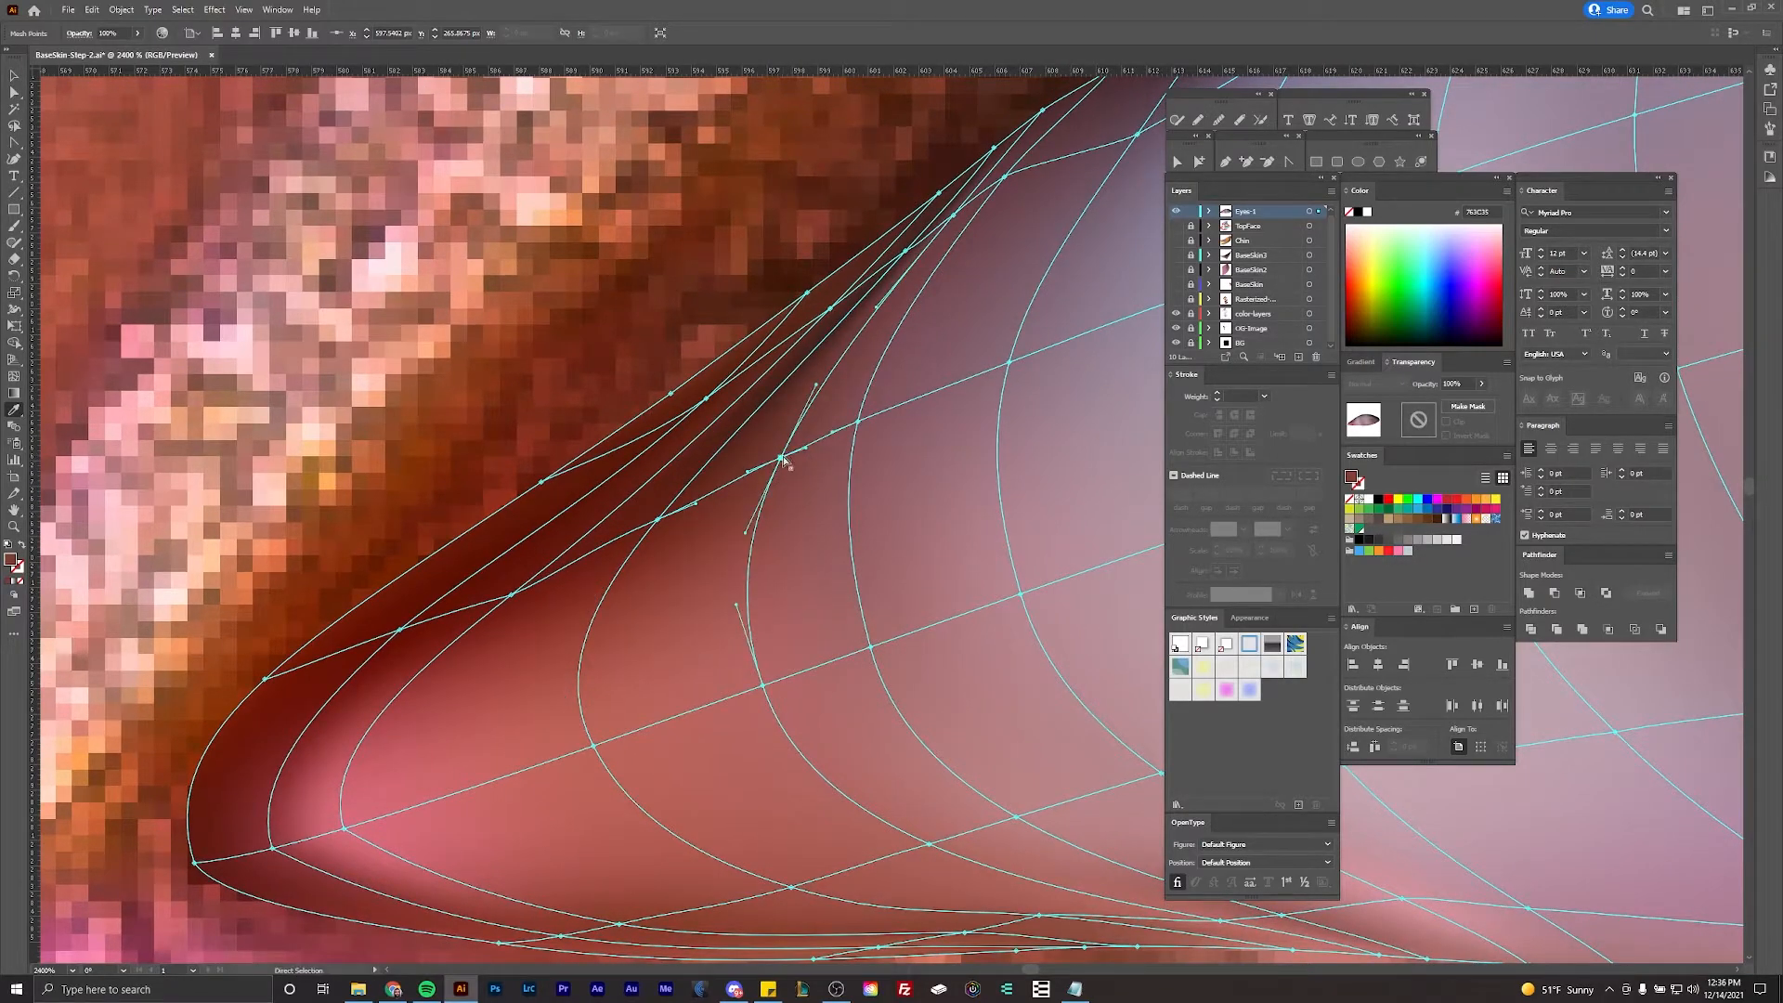
Step: Resample the color of mesh points inside the eye white near the inner corner and check the blend with edges hidden
left_click(856, 423, "ctrl")
left_click(866, 645, "ctrl")
left_click(762, 687, "ctrl")
left_click(791, 887, "ctrl")
left_click(789, 887)
key("ctrl+h")
key("ctrl+h")
Step: Darken mesh points along the upper lid line beside the inner corner with sampled shadow colors, checking the blend without edges
left_click_drag(860, 834, 781, 925)
left_click(633, 502)
left_click_drag(633, 501, 592, 564)
left_click(641, 544, "ctrl")
key("ctrl+h")
left_click(709, 350, "ctrl")
left_click_drag(828, 367, 788, 423)
key("ctrl+h")
left_click(789, 422, "ctrl")
left_click(846, 389)
left_click(644, 502, "ctrl")
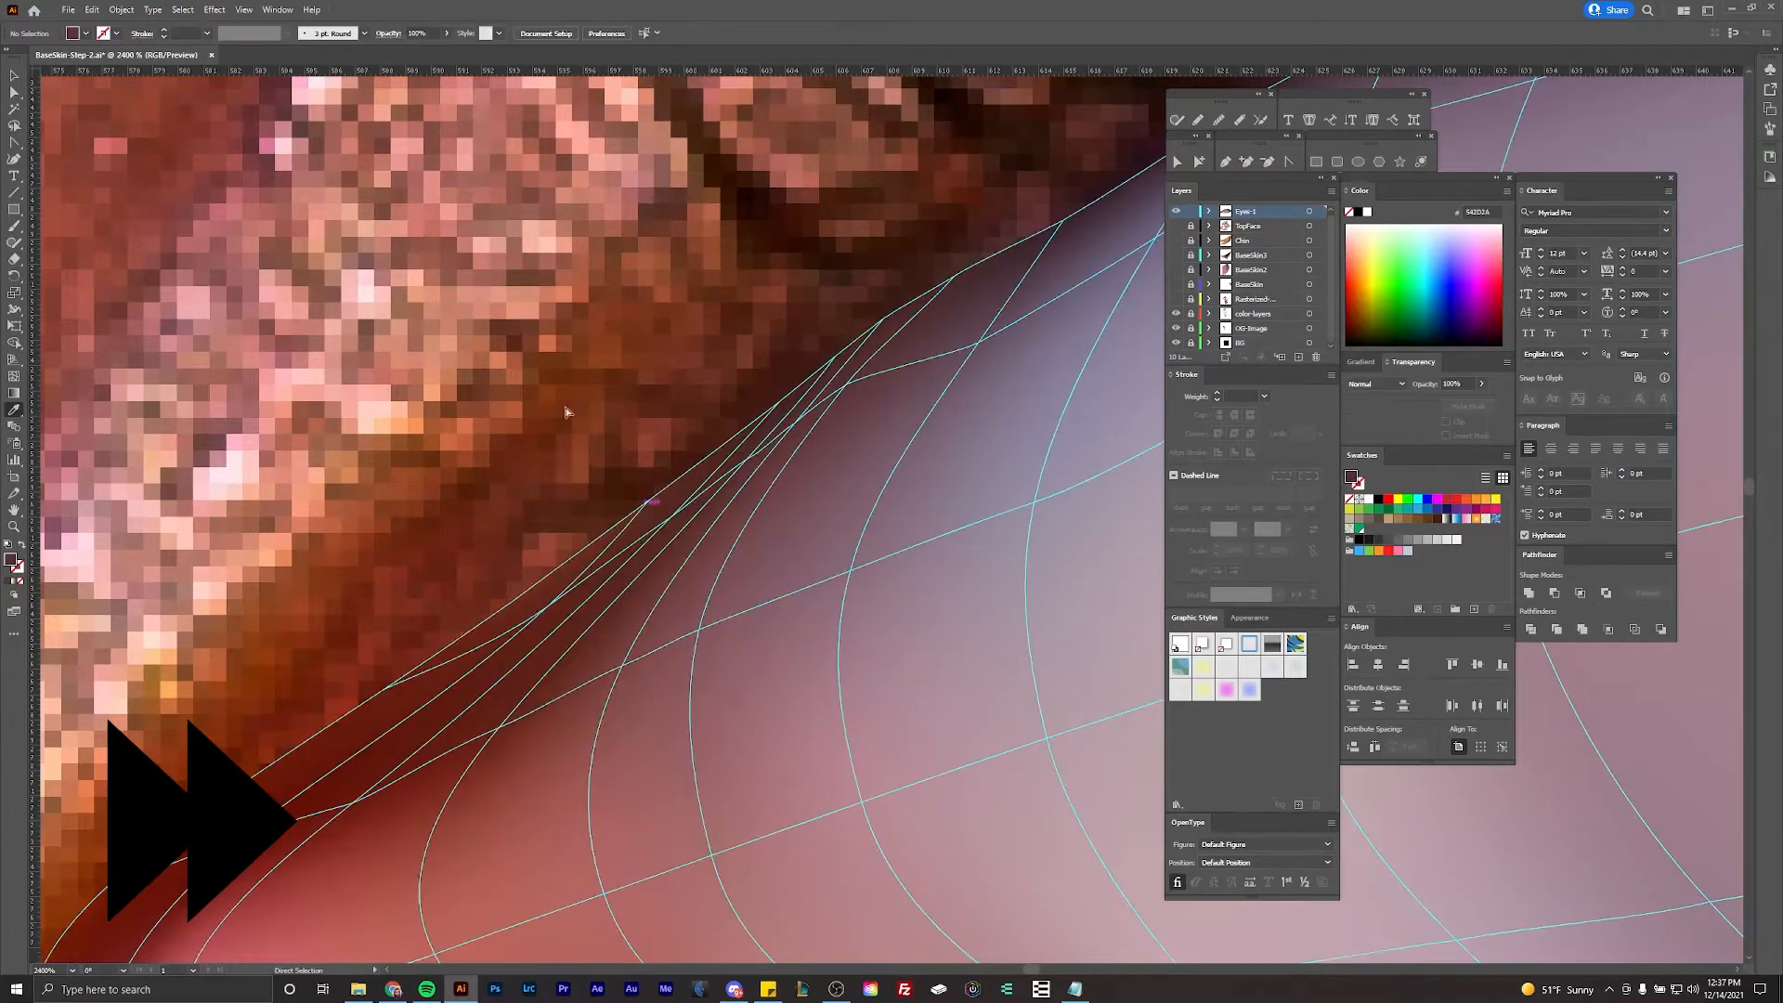
Step: Check the inner half of the eye and recolor a mesh point in its reddish inner corner with a sampled tone
scroll(645, 502, "down", 1)
left_click(510, 549, "ctrl")
left_click(510, 544, "ctrl")
scroll(278, 696, "down", 3)
scroll(279, 697, "up", 2)
left_click(315, 686, "ctrl")
left_click(376, 664)
left_click_drag(474, 711, 360, 659)
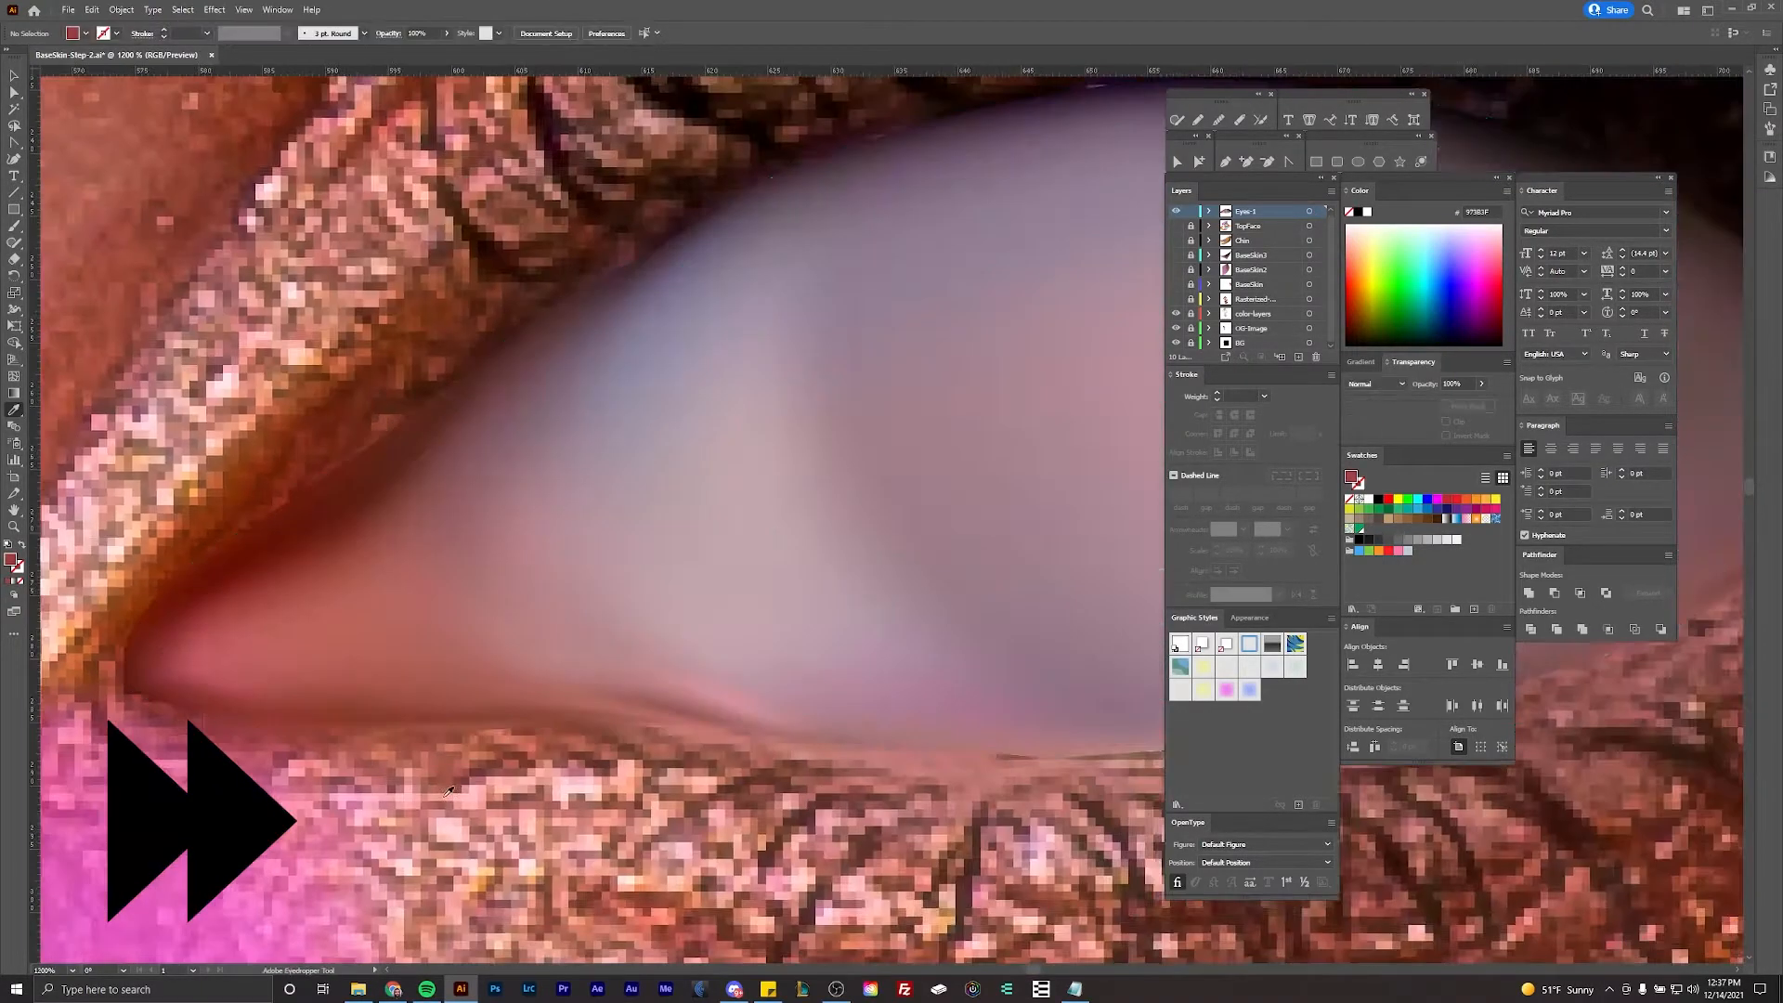
Step: Recolor mesh points along the lower lid edge near the inner corner with sampled skin tones
scroll(445, 739, "up", 2)
left_click(431, 719, "ctrl")
left_click(493, 732, "ctrl")
left_click(655, 676, "ctrl")
left_click(660, 666)
left_click_drag(660, 666, 459, 675)
left_click(668, 743, "ctrl")
left_click(819, 669, "ctrl")
left_click_drag(819, 669, 869, 925)
left_click(823, 691, "ctrl")
Step: Resample dark colors for the closely spaced mesh points along the inner part of the upper lid
left_click_drag(648, 267, 775, 581)
left_click(628, 359, "ctrl")
left_click(628, 358)
left_click_drag(382, 549, 421, 585)
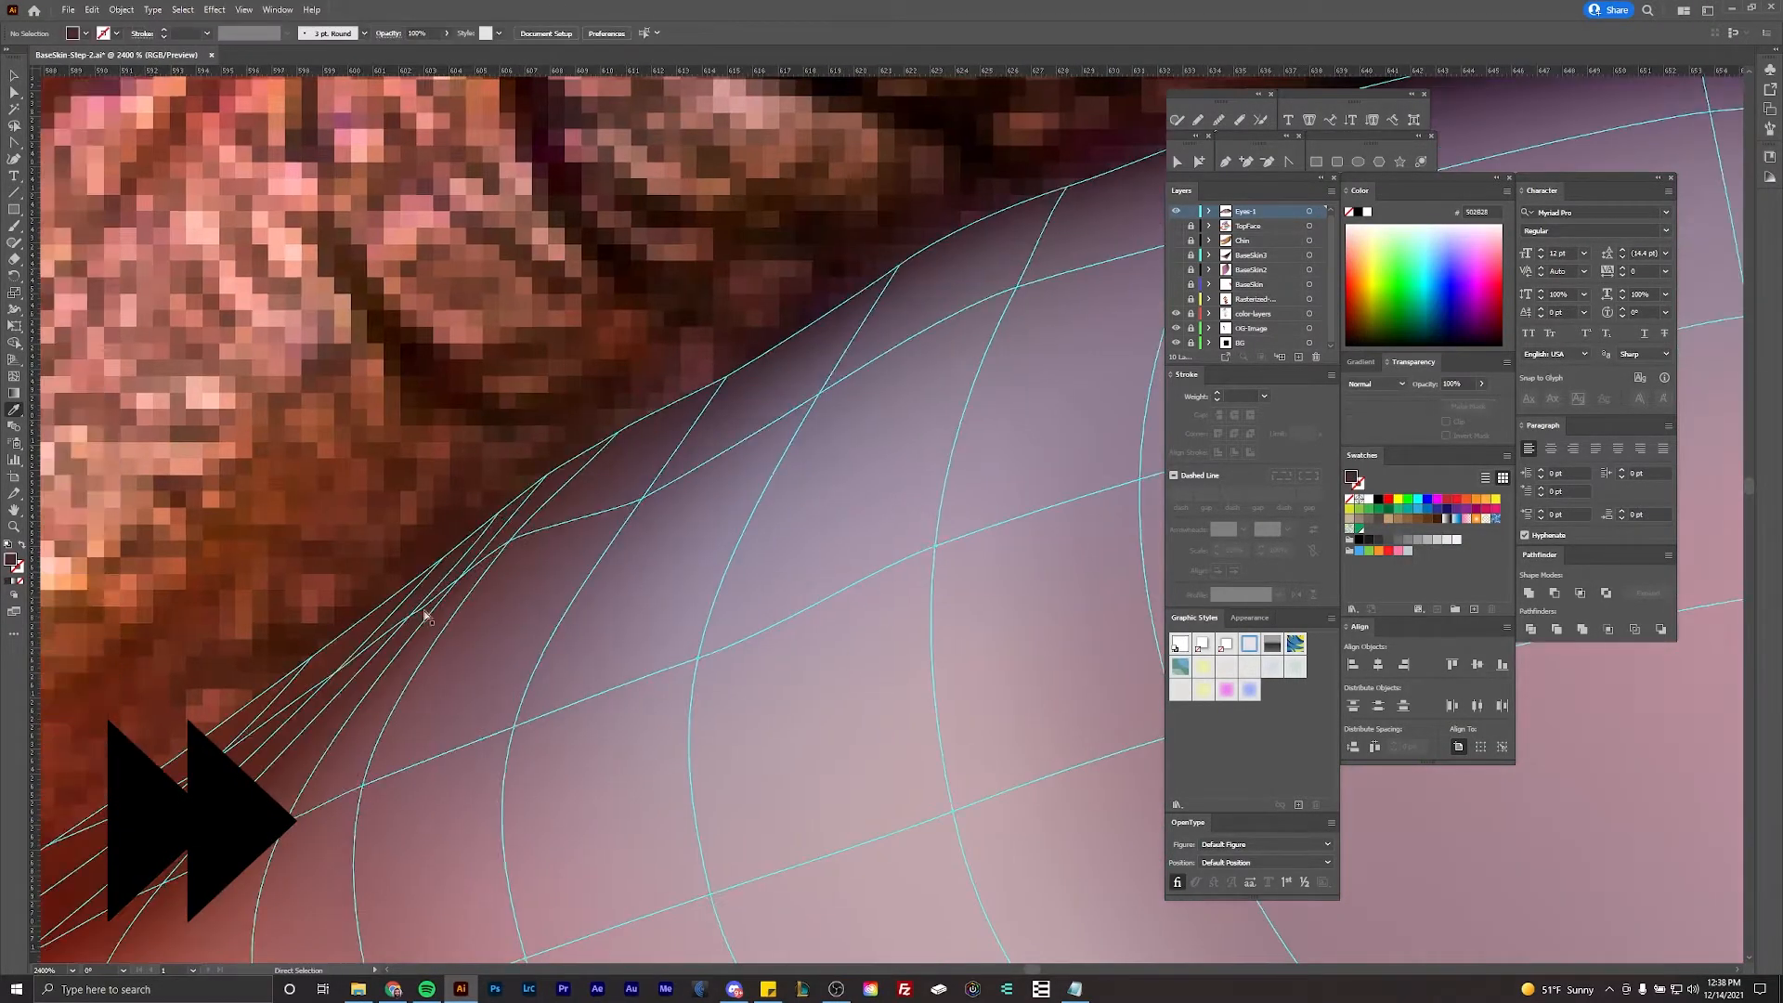
left_click_drag(436, 409, 533, 366)
left_click(425, 663, "ctrl")
left_click(469, 604)
left_click(459, 585, "ctrl")
Step: Check the whole eye against the face and recolor a mesh point in the middle of the eye white
scroll(460, 594, "down", 2)
left_click_drag(743, 817, 534, 472)
scroll(535, 472, "up", 1)
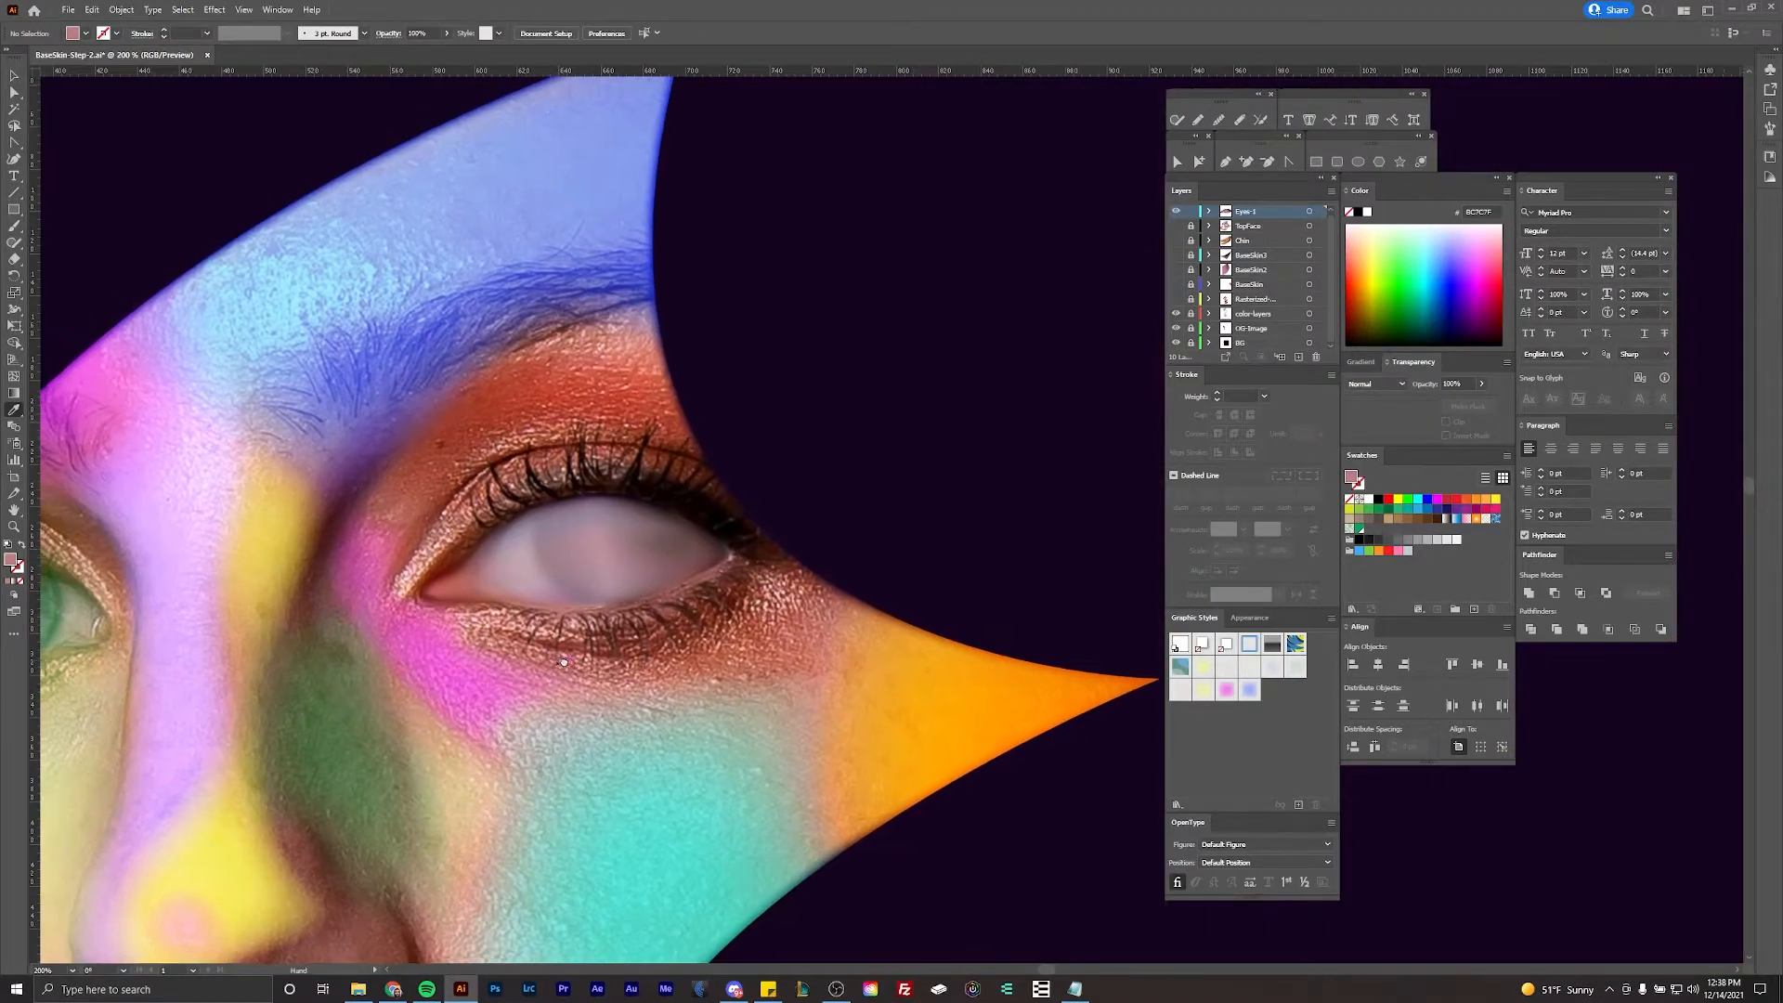
left_click(581, 659)
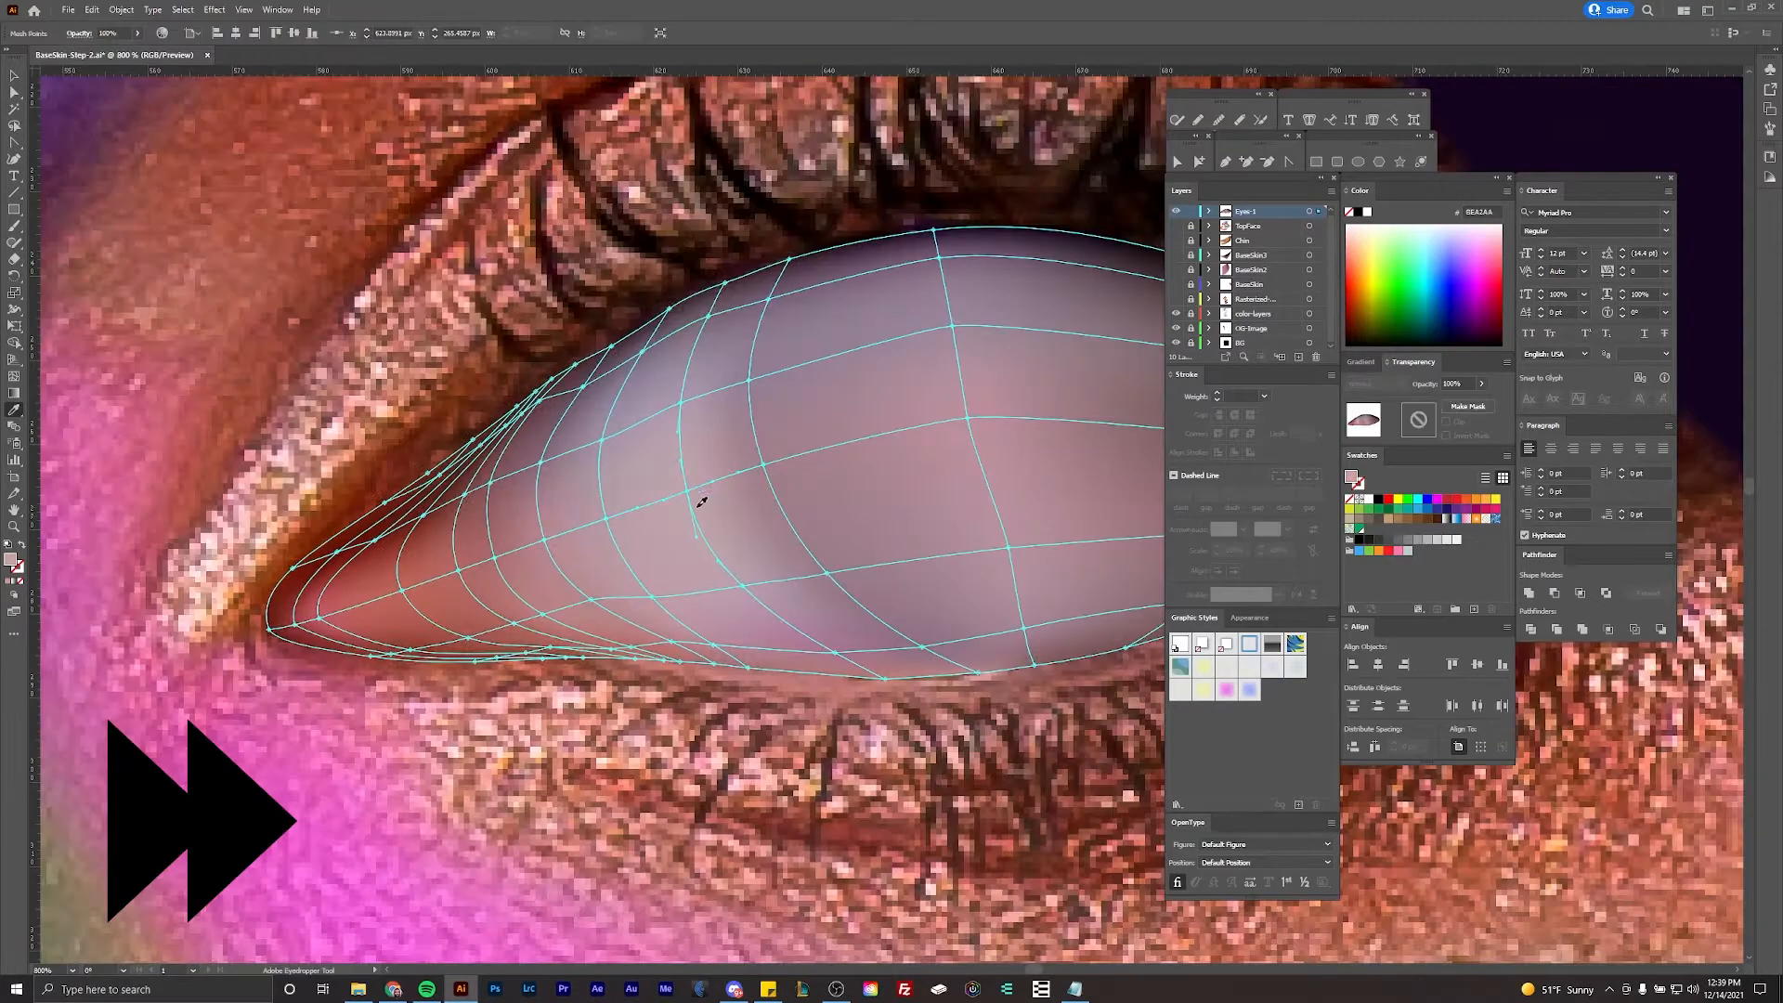
scroll(700, 493, "up", 1)
key("ctrl+shift+a")
Step: Soften the lower eye white near the inner corner by recoloring its mesh points with sampled pink tones
left_click(586, 666, "ctrl")
scroll(613, 719, "up", 2)
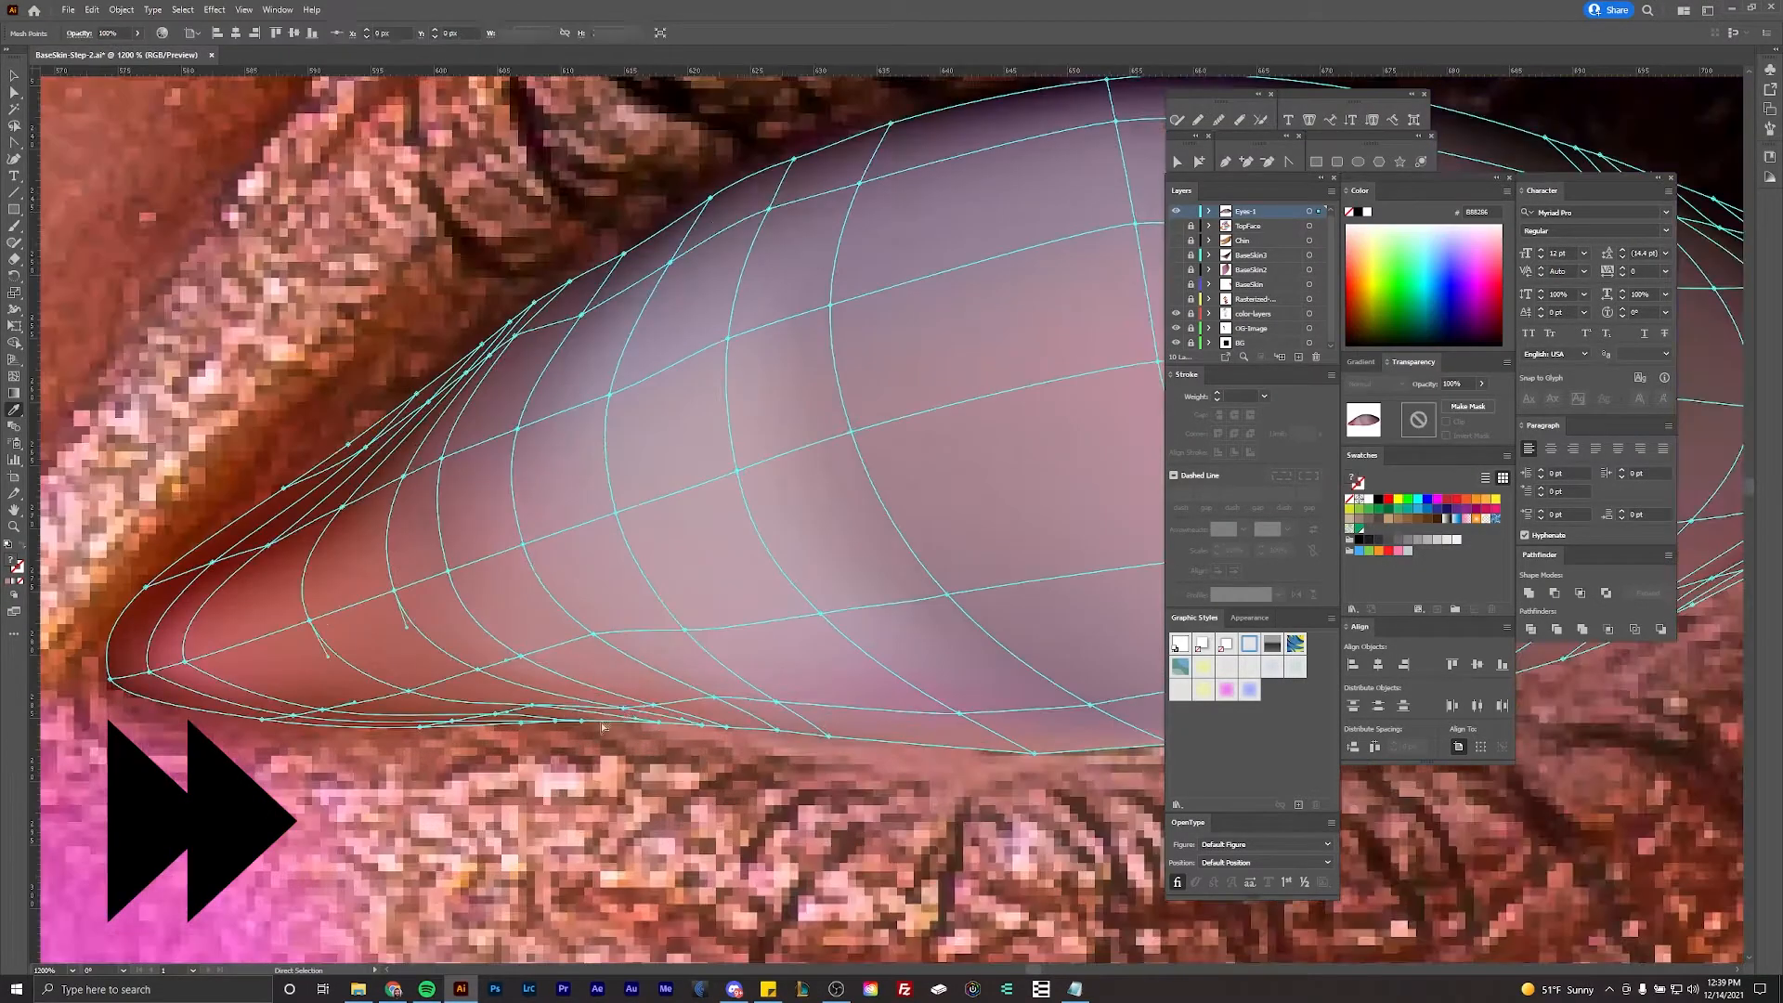
left_click(529, 655, "ctrl")
left_click(502, 696)
key("ctrl+shift+a")
scroll(679, 727, "down", 1)
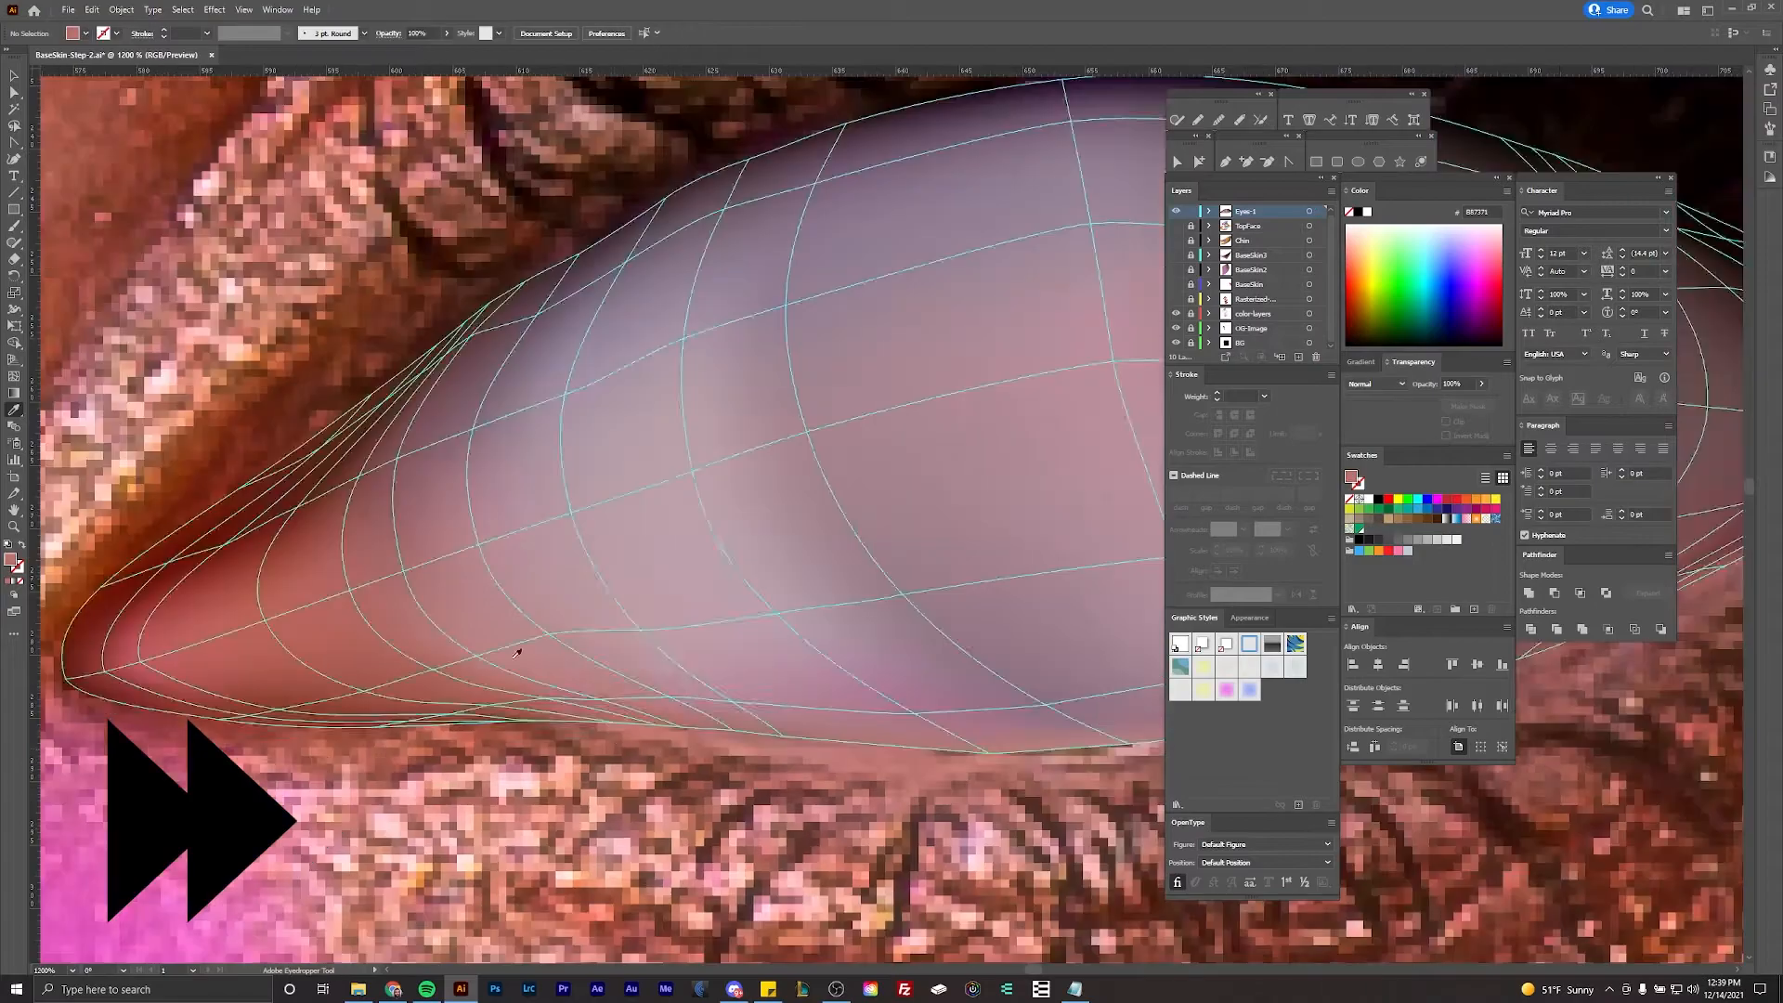
Step: Recolor mesh points just below the inner upper lid with sampled shadow tones
scroll(437, 339, "up", 2)
left_click(436, 339, "ctrl")
left_click(422, 262)
key("ctrl+shift+a")
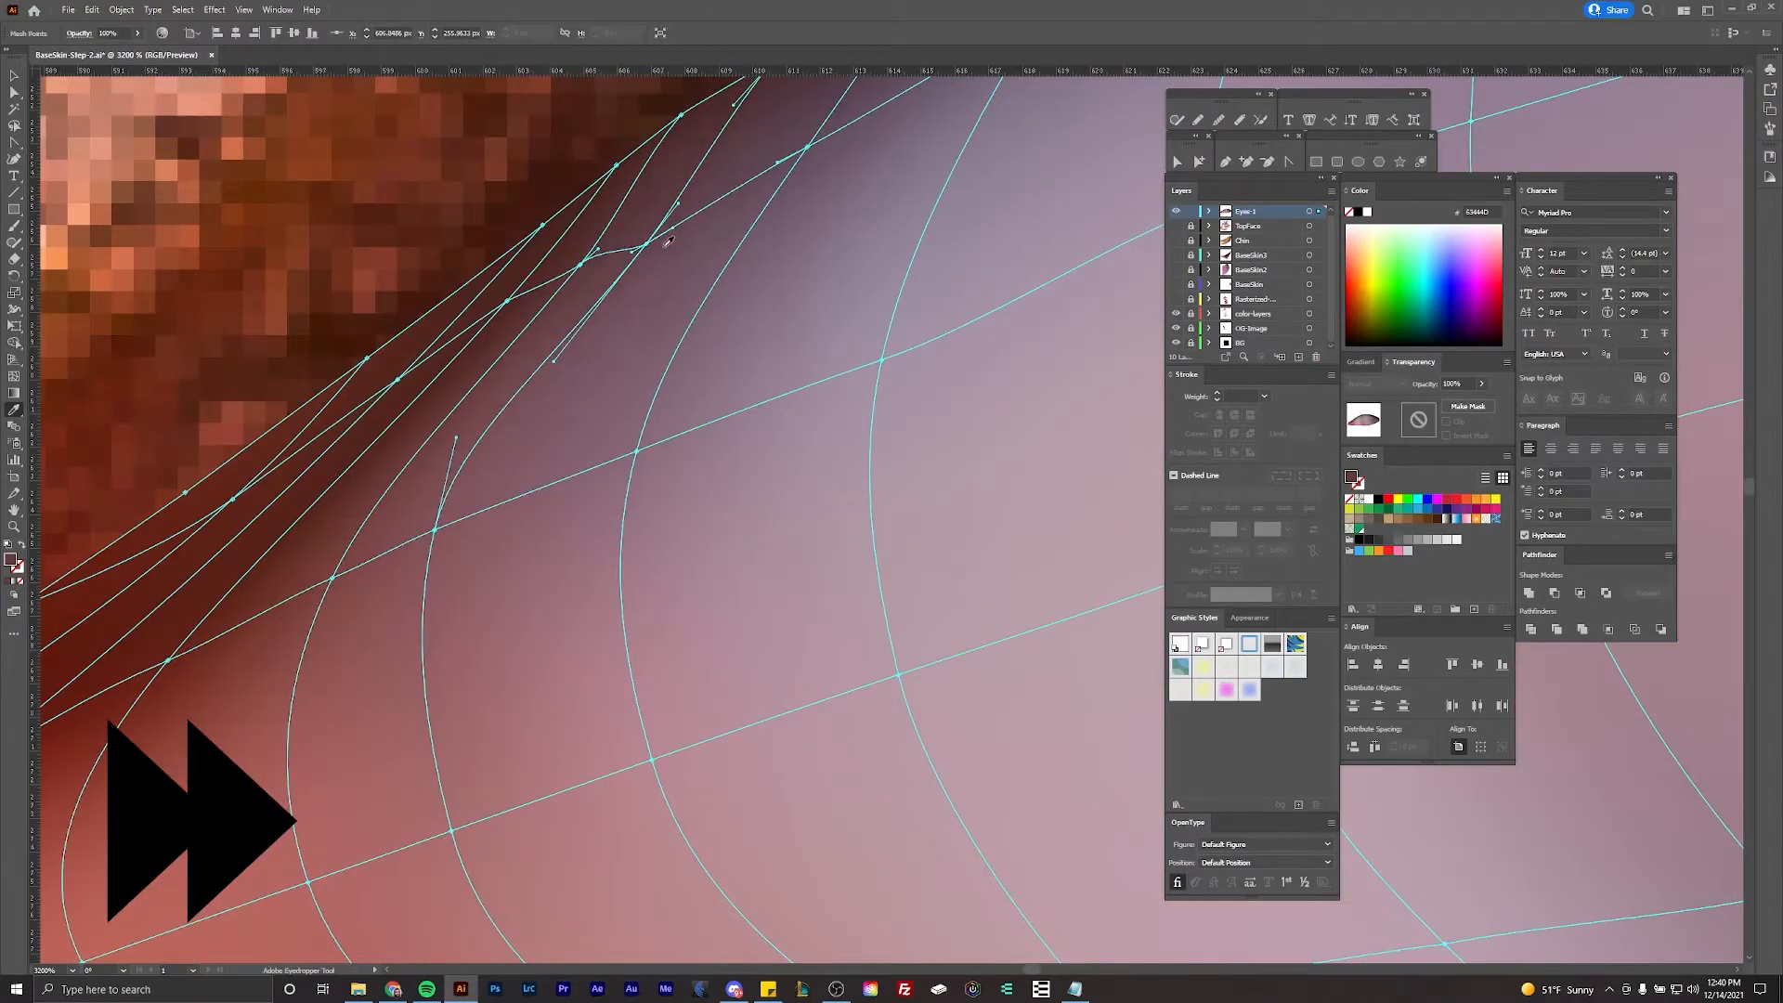
left_click(566, 277)
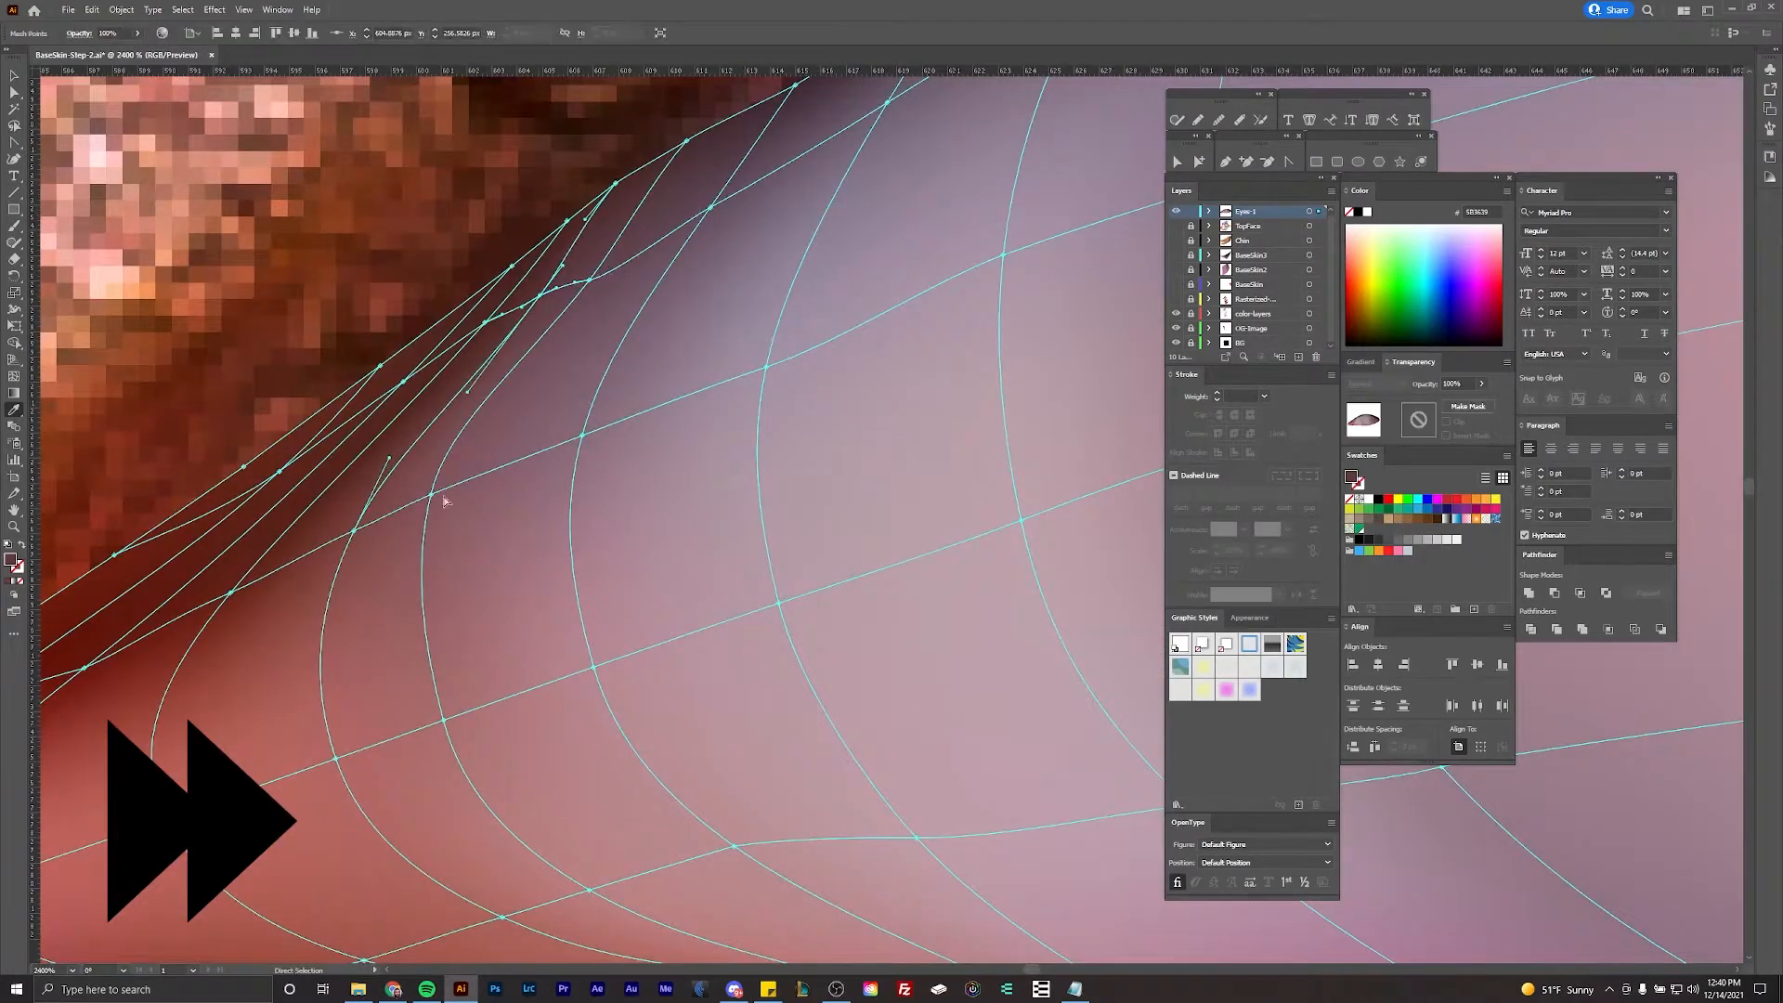
Step: Review the full artwork and correct further mesh points where the upper lid edge rises from the inner corner
key("ctrl+0")
scroll(418, 678, "up", 10)
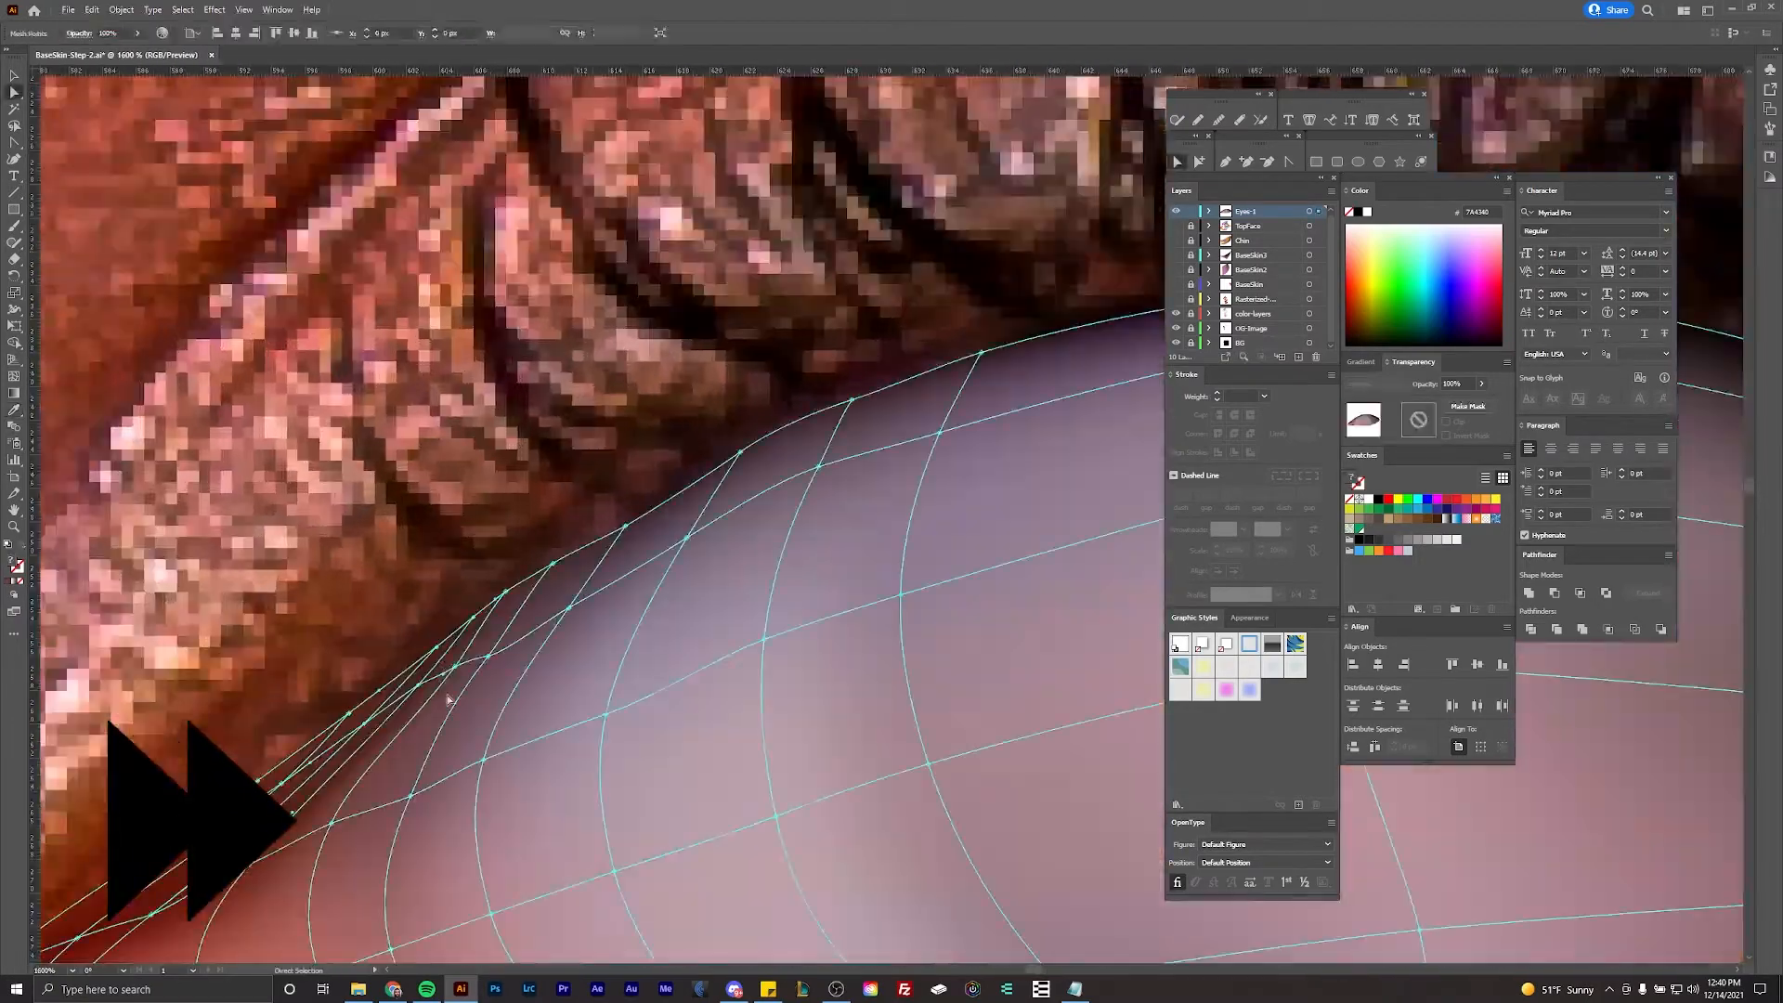
left_click(416, 681)
scroll(445, 576, "up", 3)
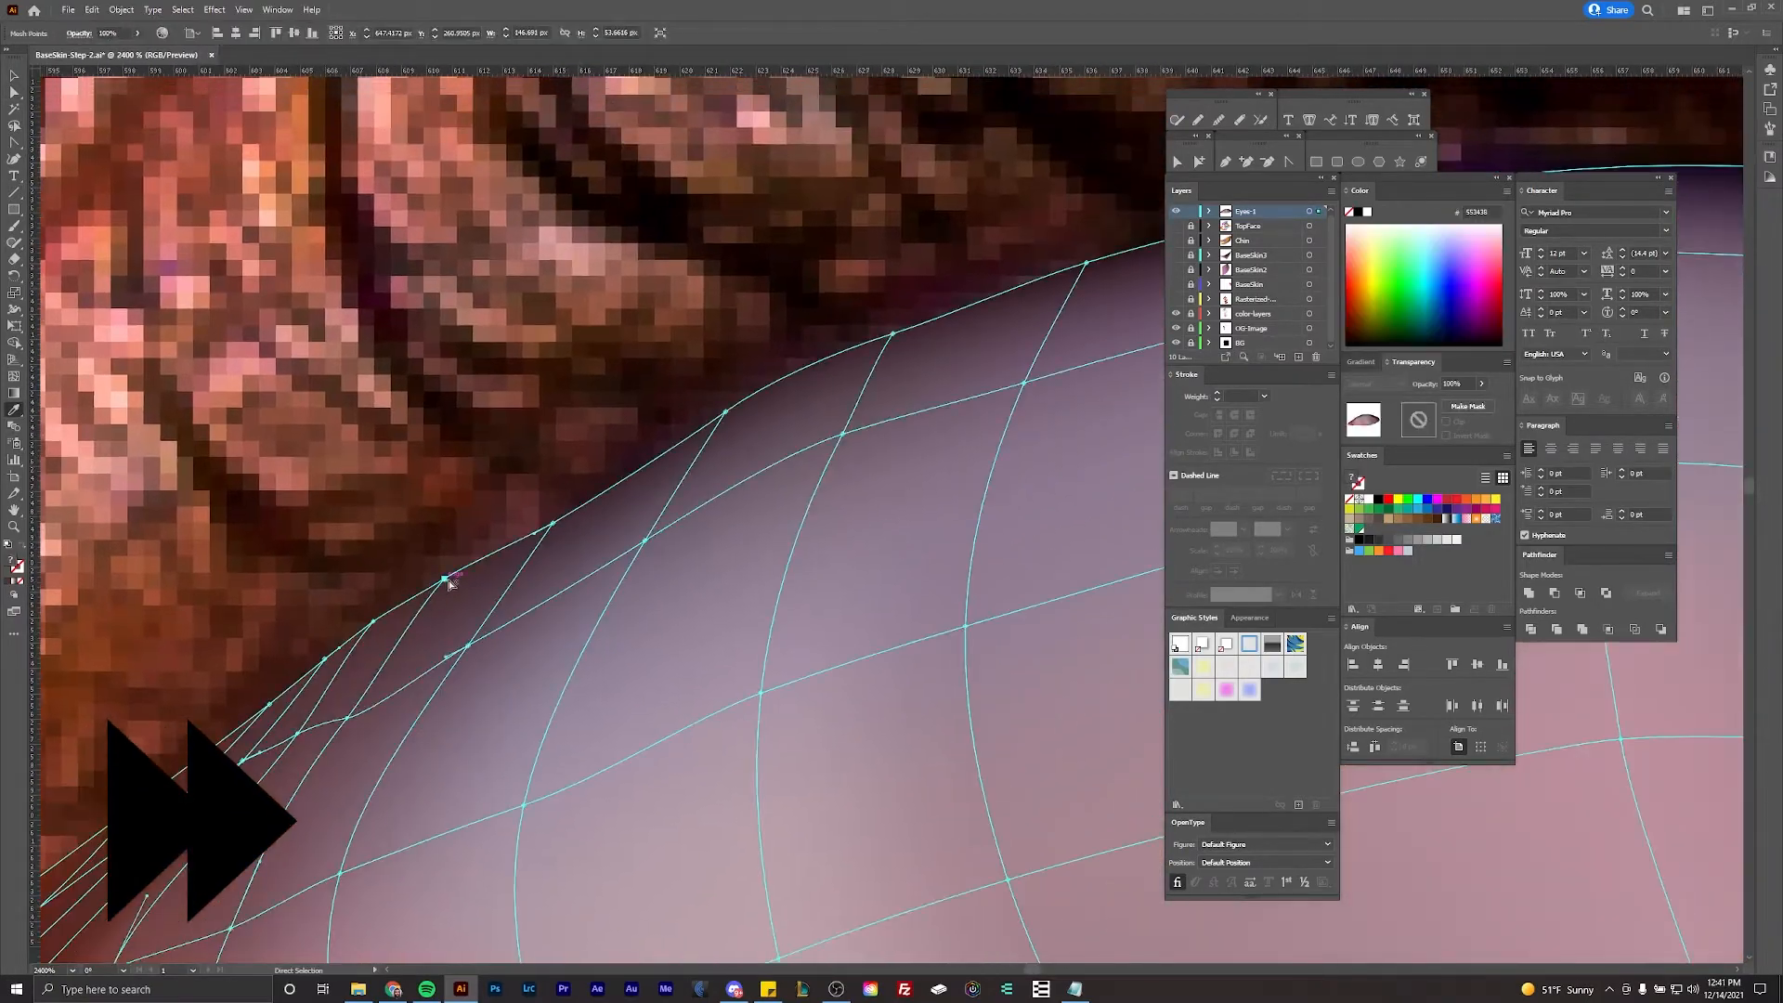
key("ctrl+shift+a")
key("ctrl+minus")
key("ctrl+minus")
key("ctrl+minus")
Step: Resample the shadow color for mesh points under the outer part of the upper lid with the Eyedropper
key("i")
scroll(511, 339, "up", 6)
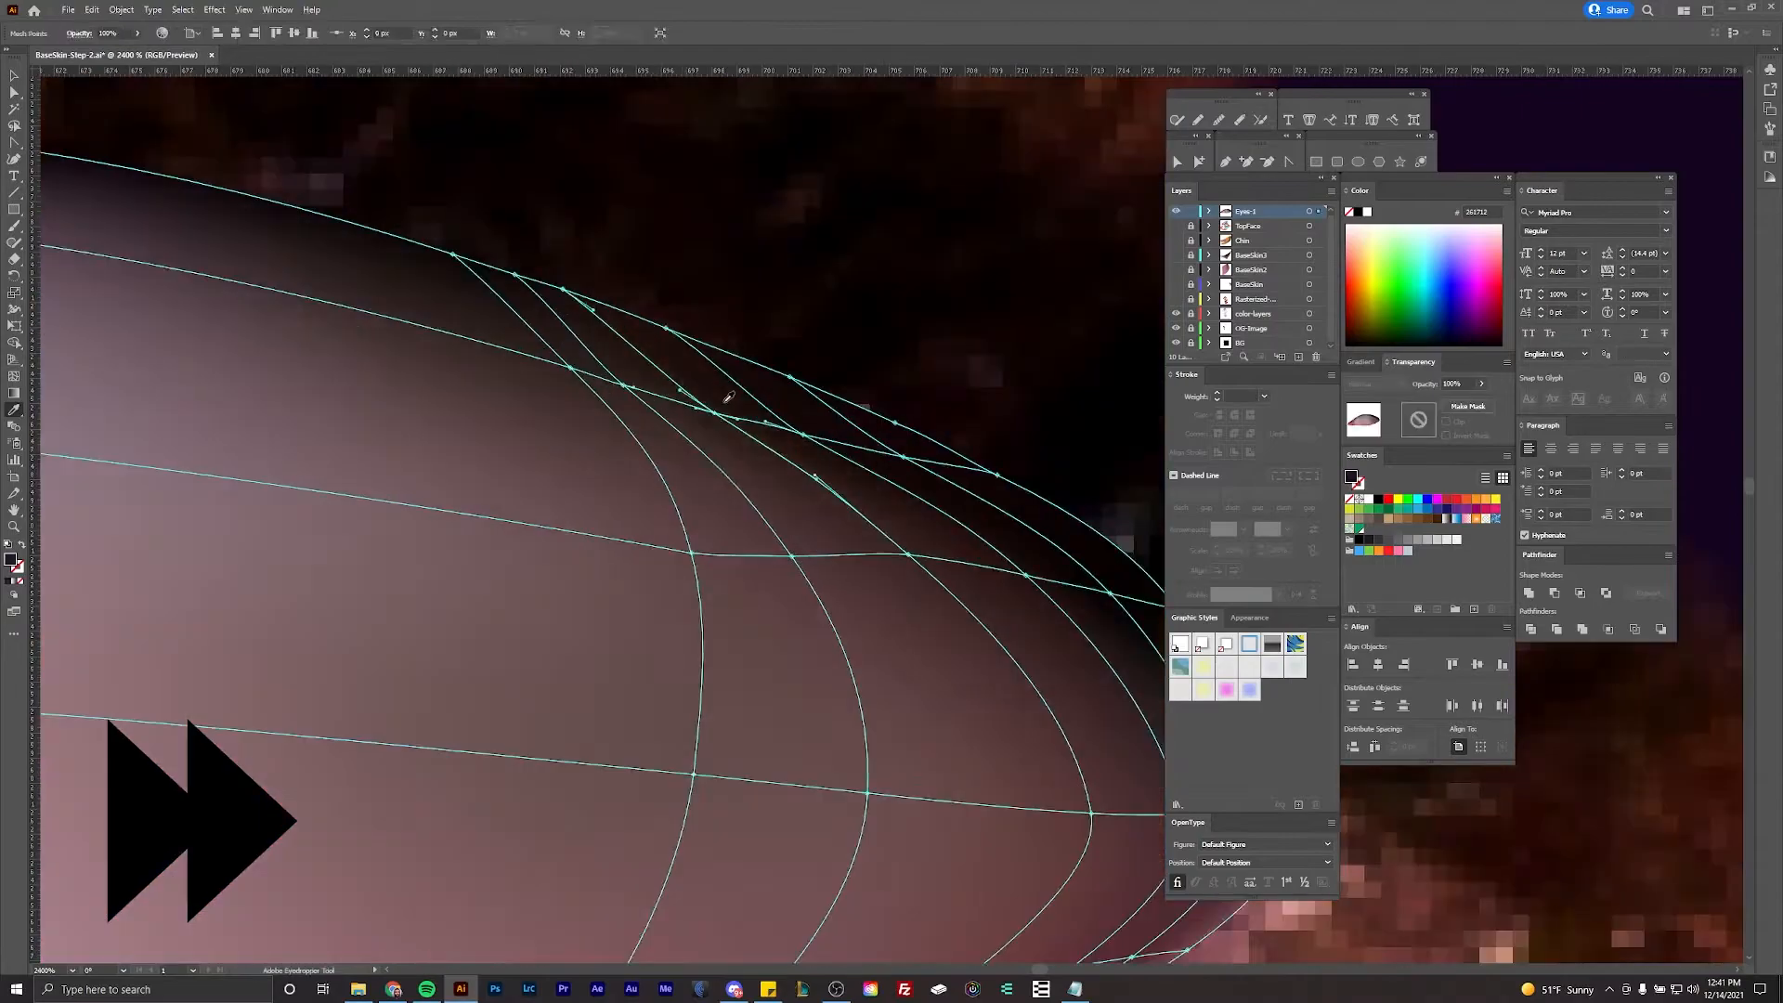
left_click(700, 498)
scroll(700, 499, "down", 3)
scroll(485, 687, "up", 2)
Step: Recolor mesh points along the outer lower lid edge with sampled reddish tones
left_click(485, 687, "ctrl")
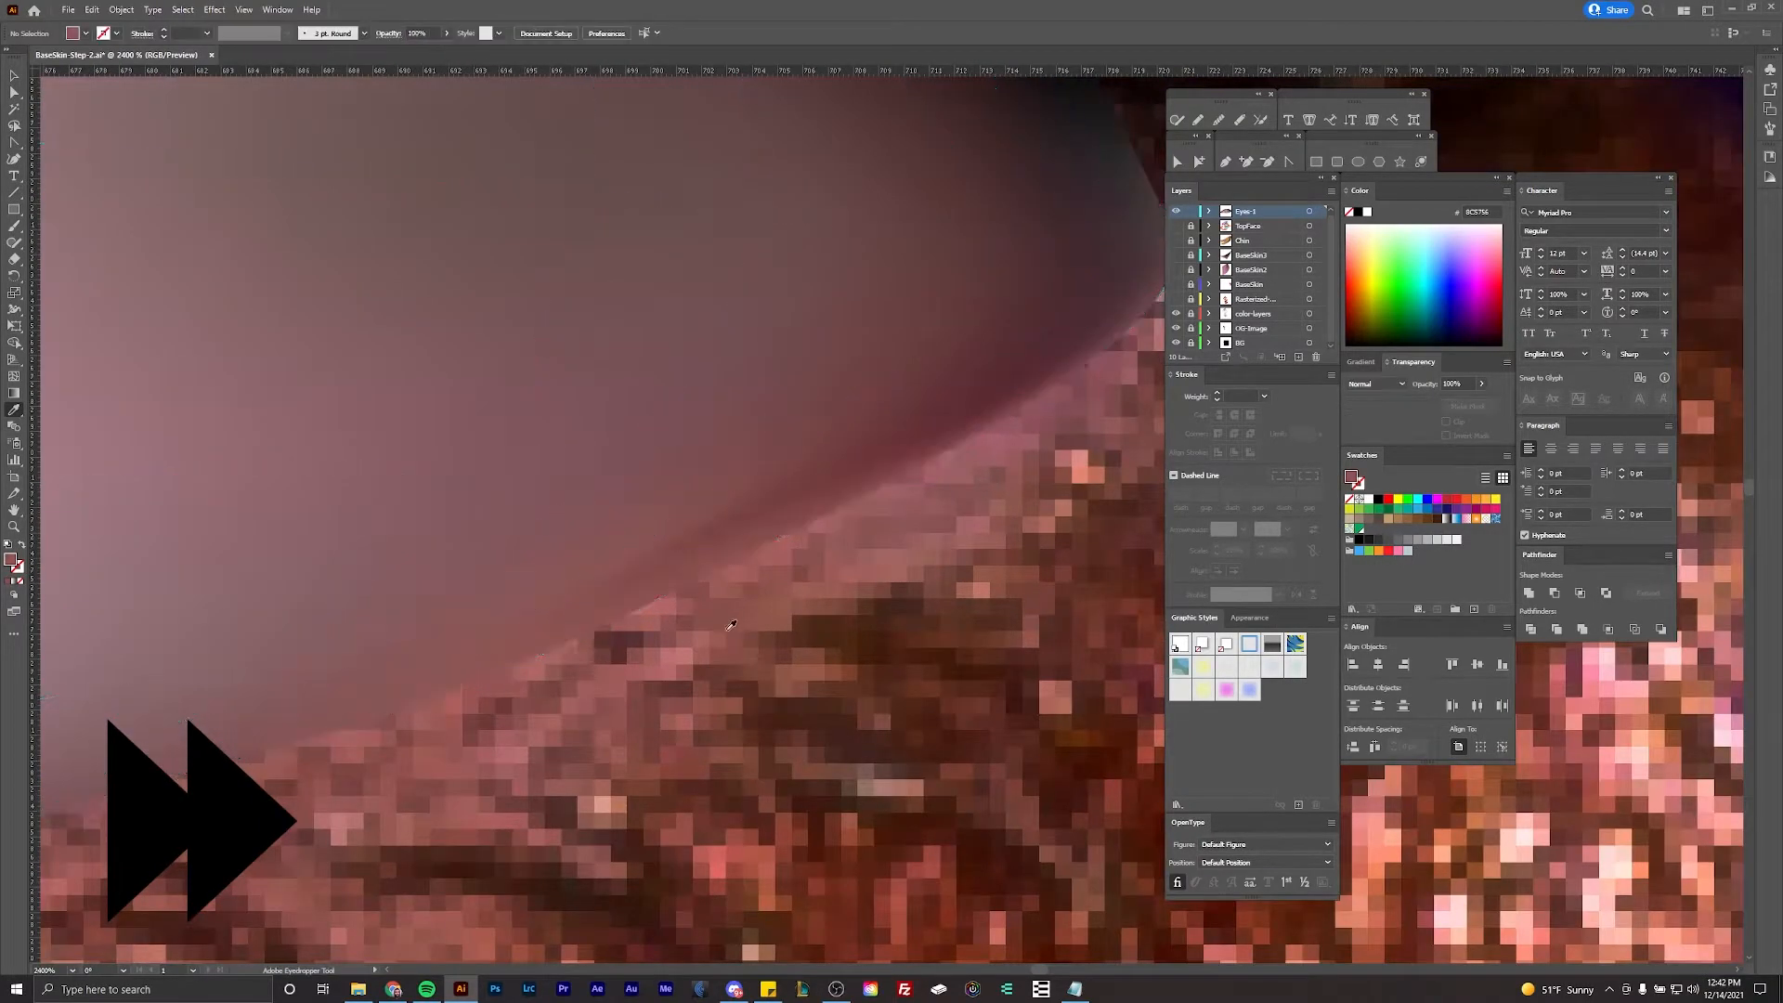
scroll(743, 560, "up", 2)
left_click(497, 594, "ctrl")
left_click(497, 582)
scroll(497, 581, "up", 5)
key("ctrl+shift+a")
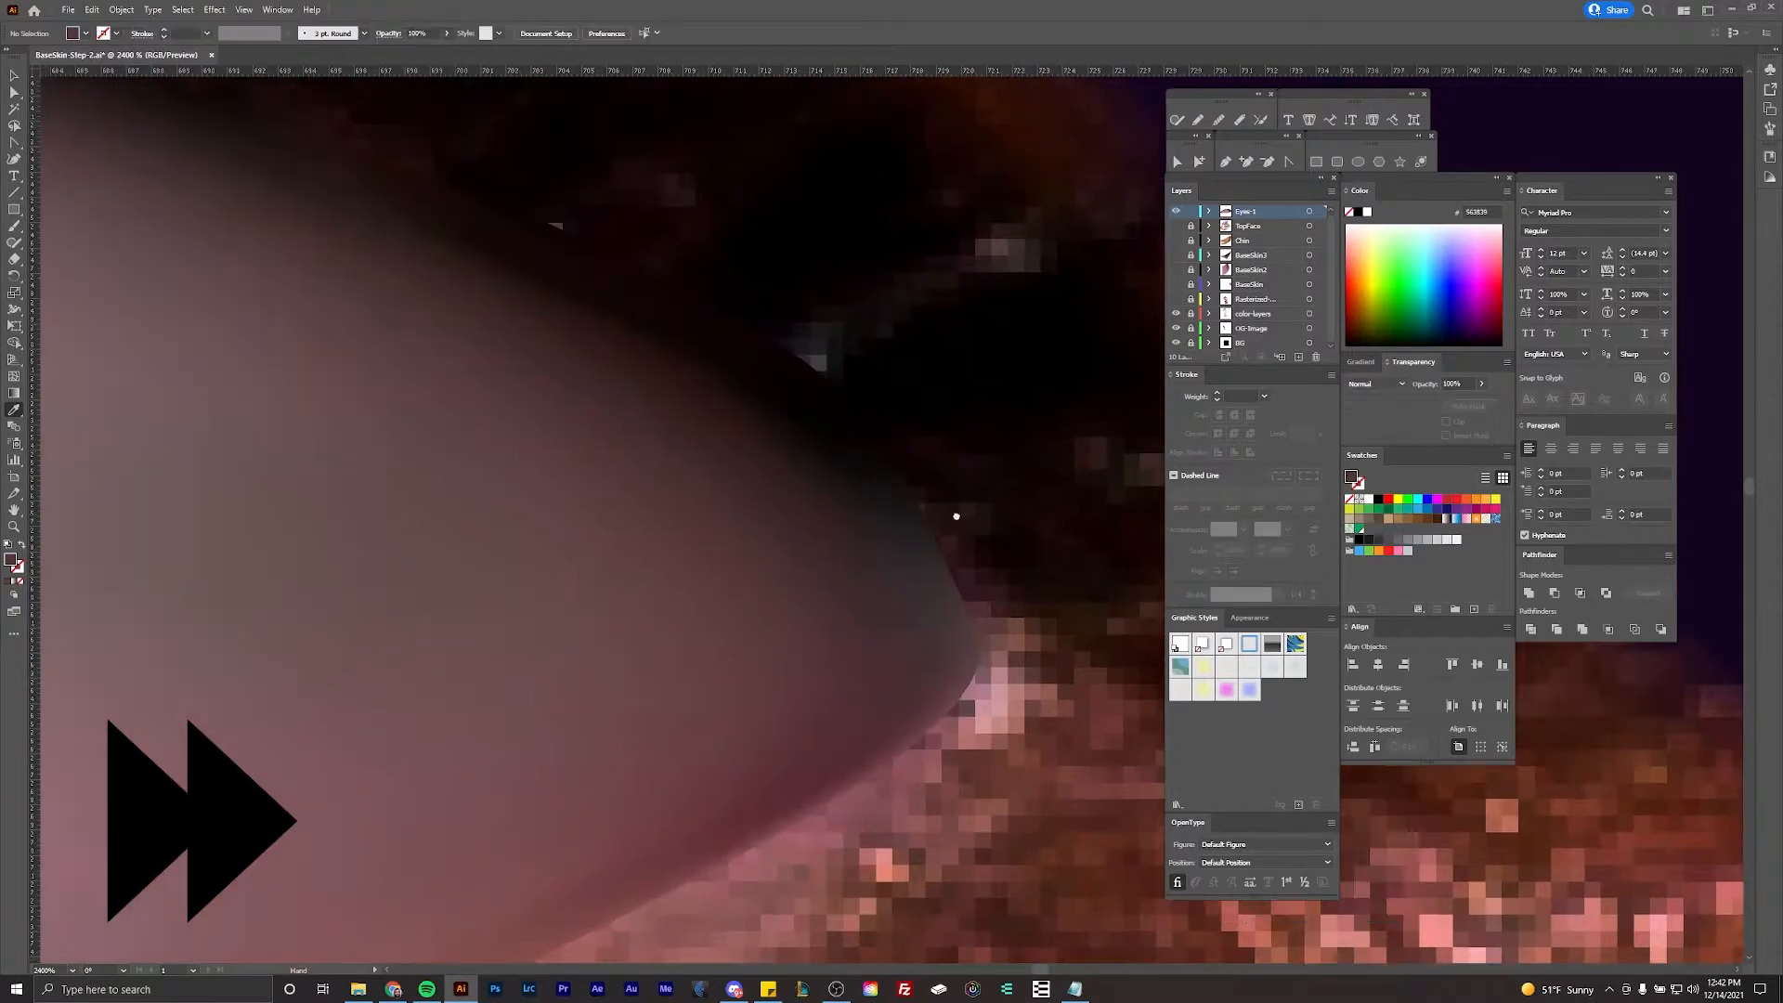
Step: Adjust the colors of the mesh points at the tip of the eye's outer corner and deselect the mesh
scroll(996, 721, "down", 3)
scroll(997, 722, "up", 2)
left_click(966, 641, "ctrl")
key("ctrl+shift+a")
left_click(965, 640, "ctrl")
key("ctrl+shift+a")
scroll(901, 557, "down", 3)
scroll(901, 557, "up", 3)
left_click(916, 580)
key("ctrl+shift+a")
key("v")
Step: Compare the finished eye mesh with the surrounding face by toggling the visibility of the Eyes-1, skin and Rasterized layers
scroll(927, 689, "down", 5)
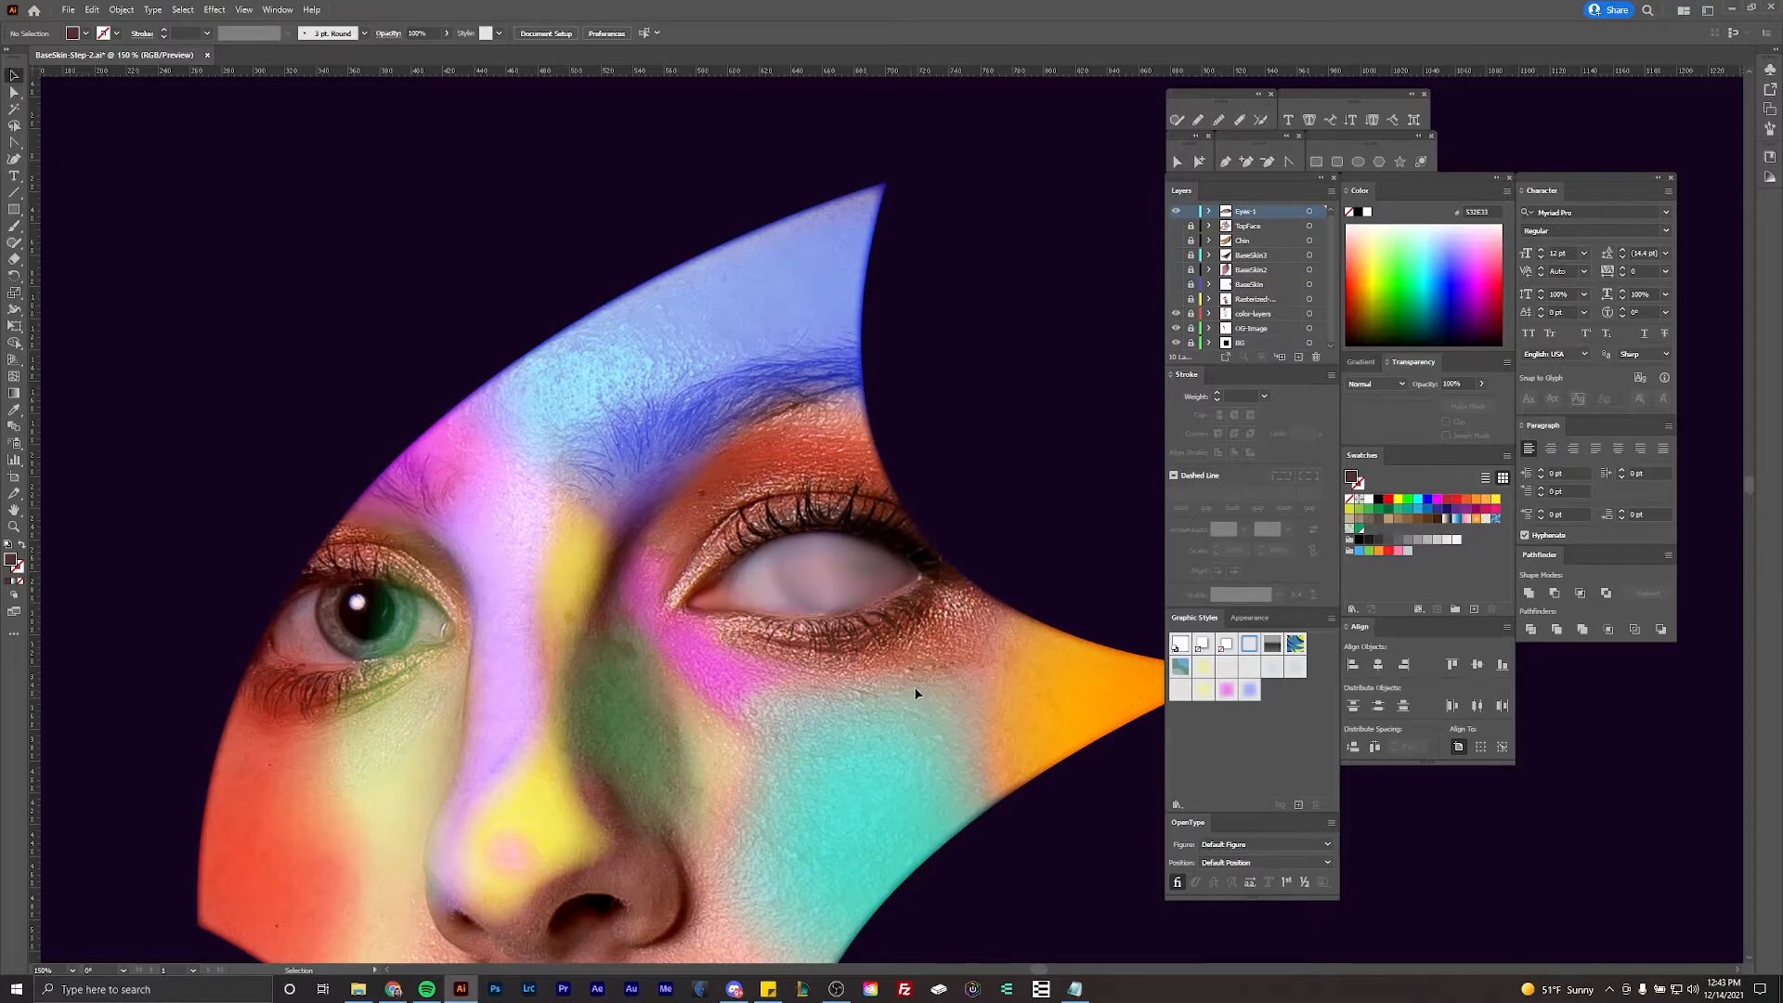
scroll(751, 644, "up", 2)
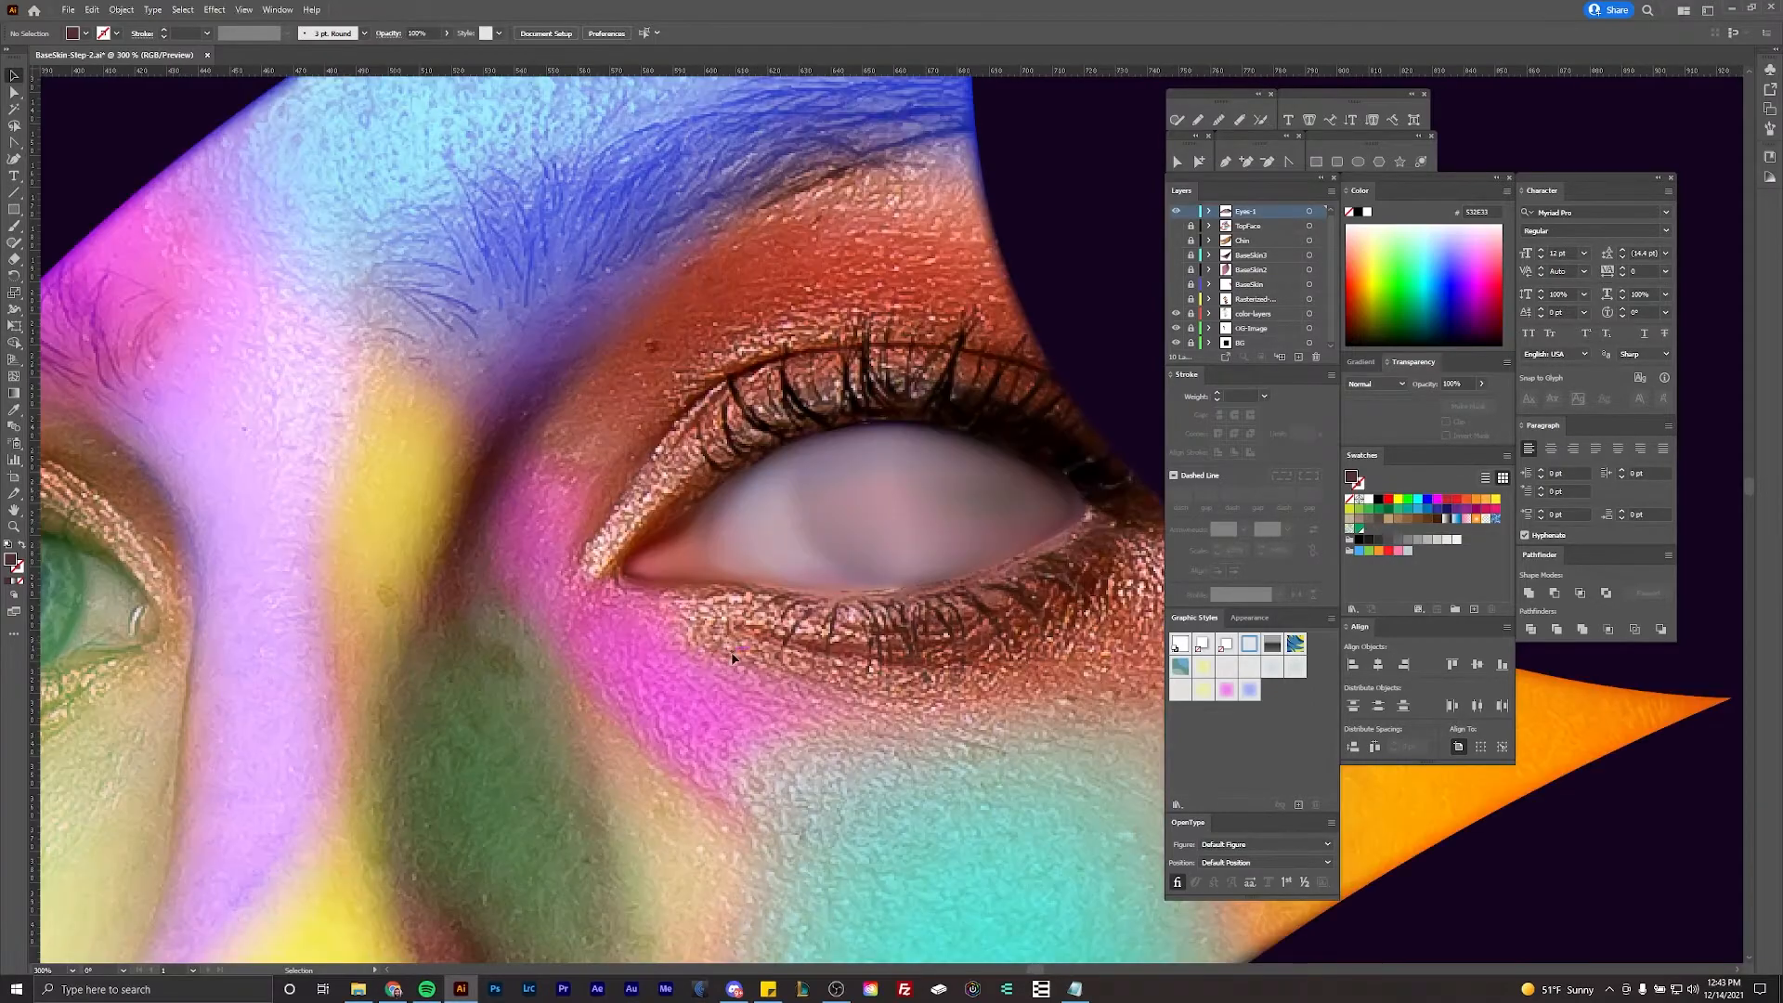
left_click_drag(1176, 229, 1177, 300)
left_click(1177, 299)
left_click_drag(1175, 212, 1175, 299)
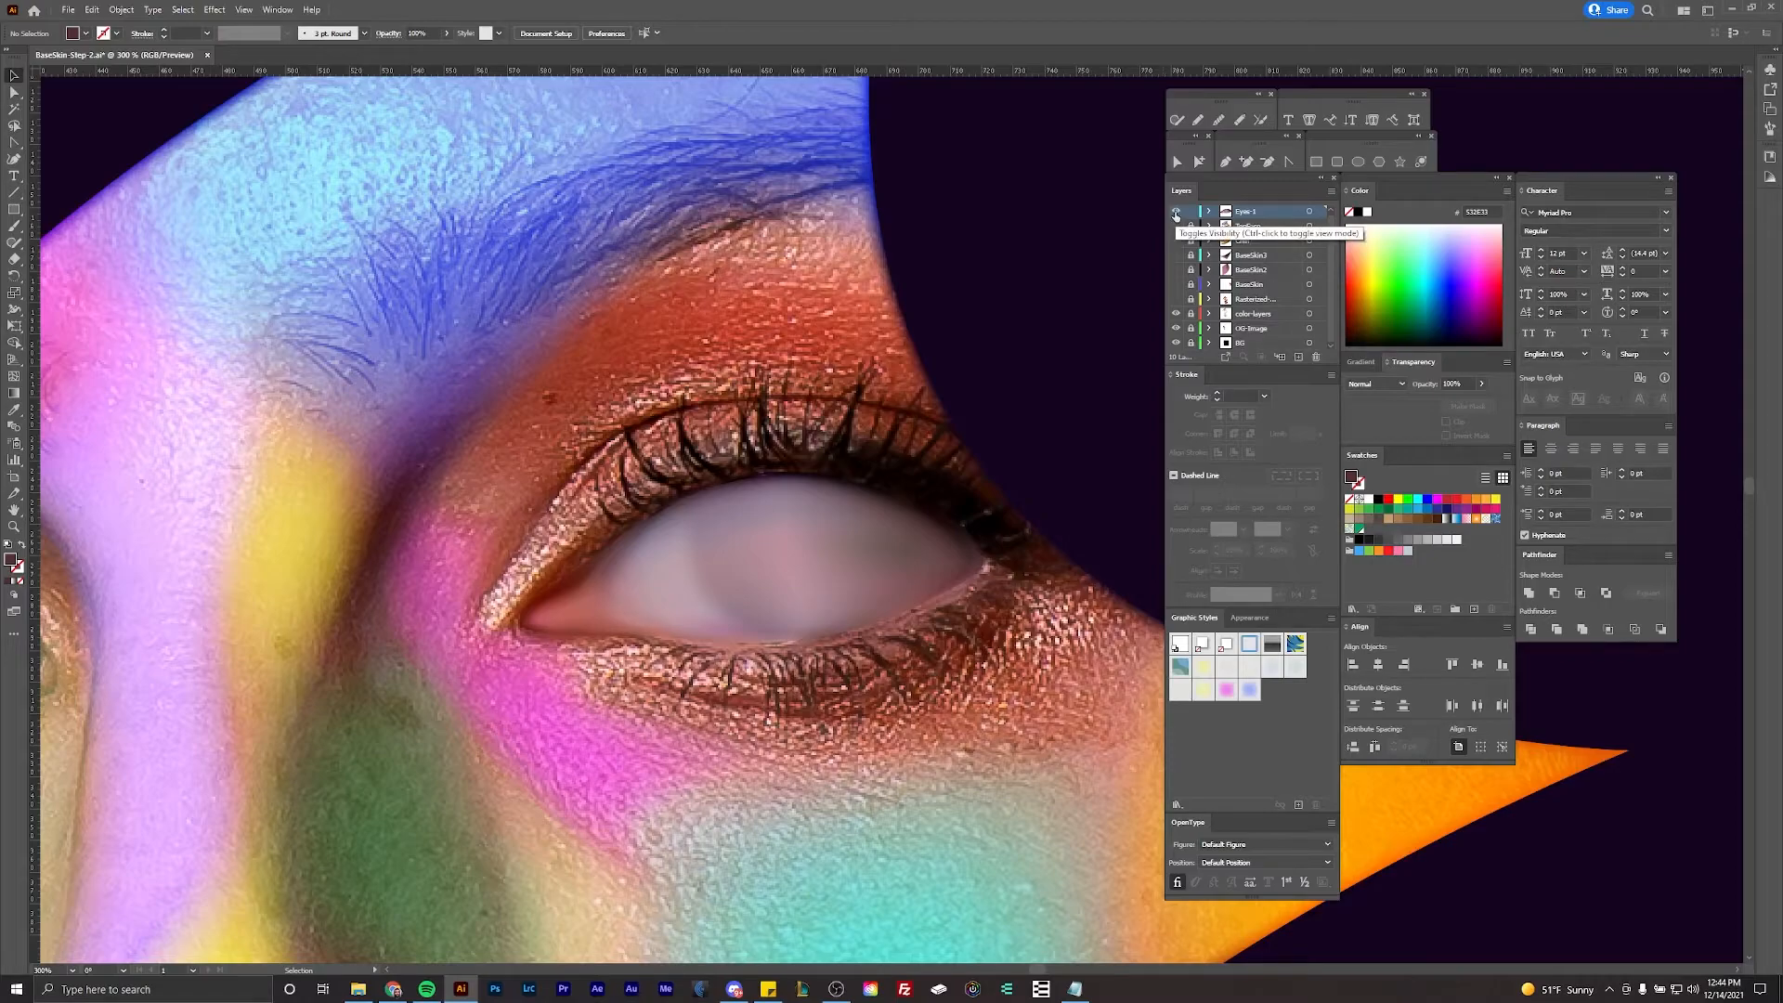
left_click(1176, 212)
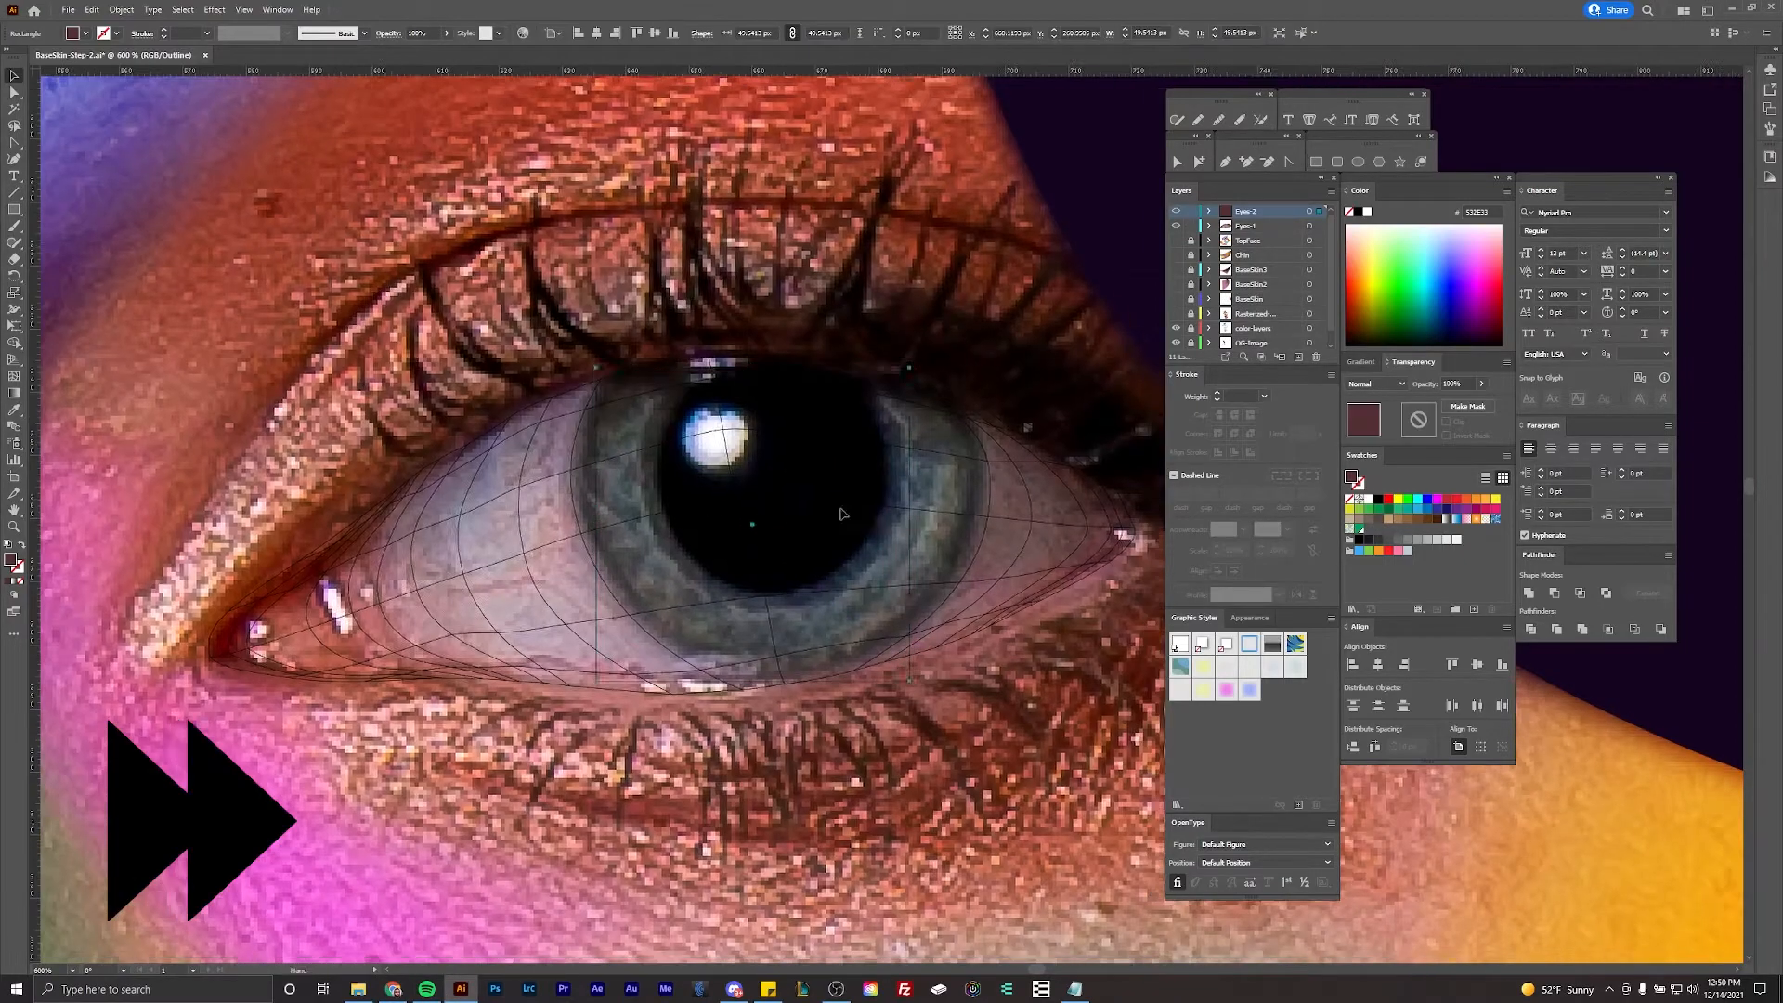
Step: Center the square on the Eyes-2 layer over the iris and set its fill to white (FFFFFF)
left_click_drag(840, 514, 833, 364)
left_click_drag(746, 375, 716, 694)
double_click(10, 559)
left_click(296, 439)
left_click(625, 445)
Step: Pull the white mesh's left corner and side points onto the left edge of the iris
scroll(787, 284, "up", 1)
left_click_drag(551, 351, 498, 352)
left_click_drag(551, 143, 533, 204)
left_click_drag(552, 560, 583, 544)
left_click_drag(498, 352, 489, 352)
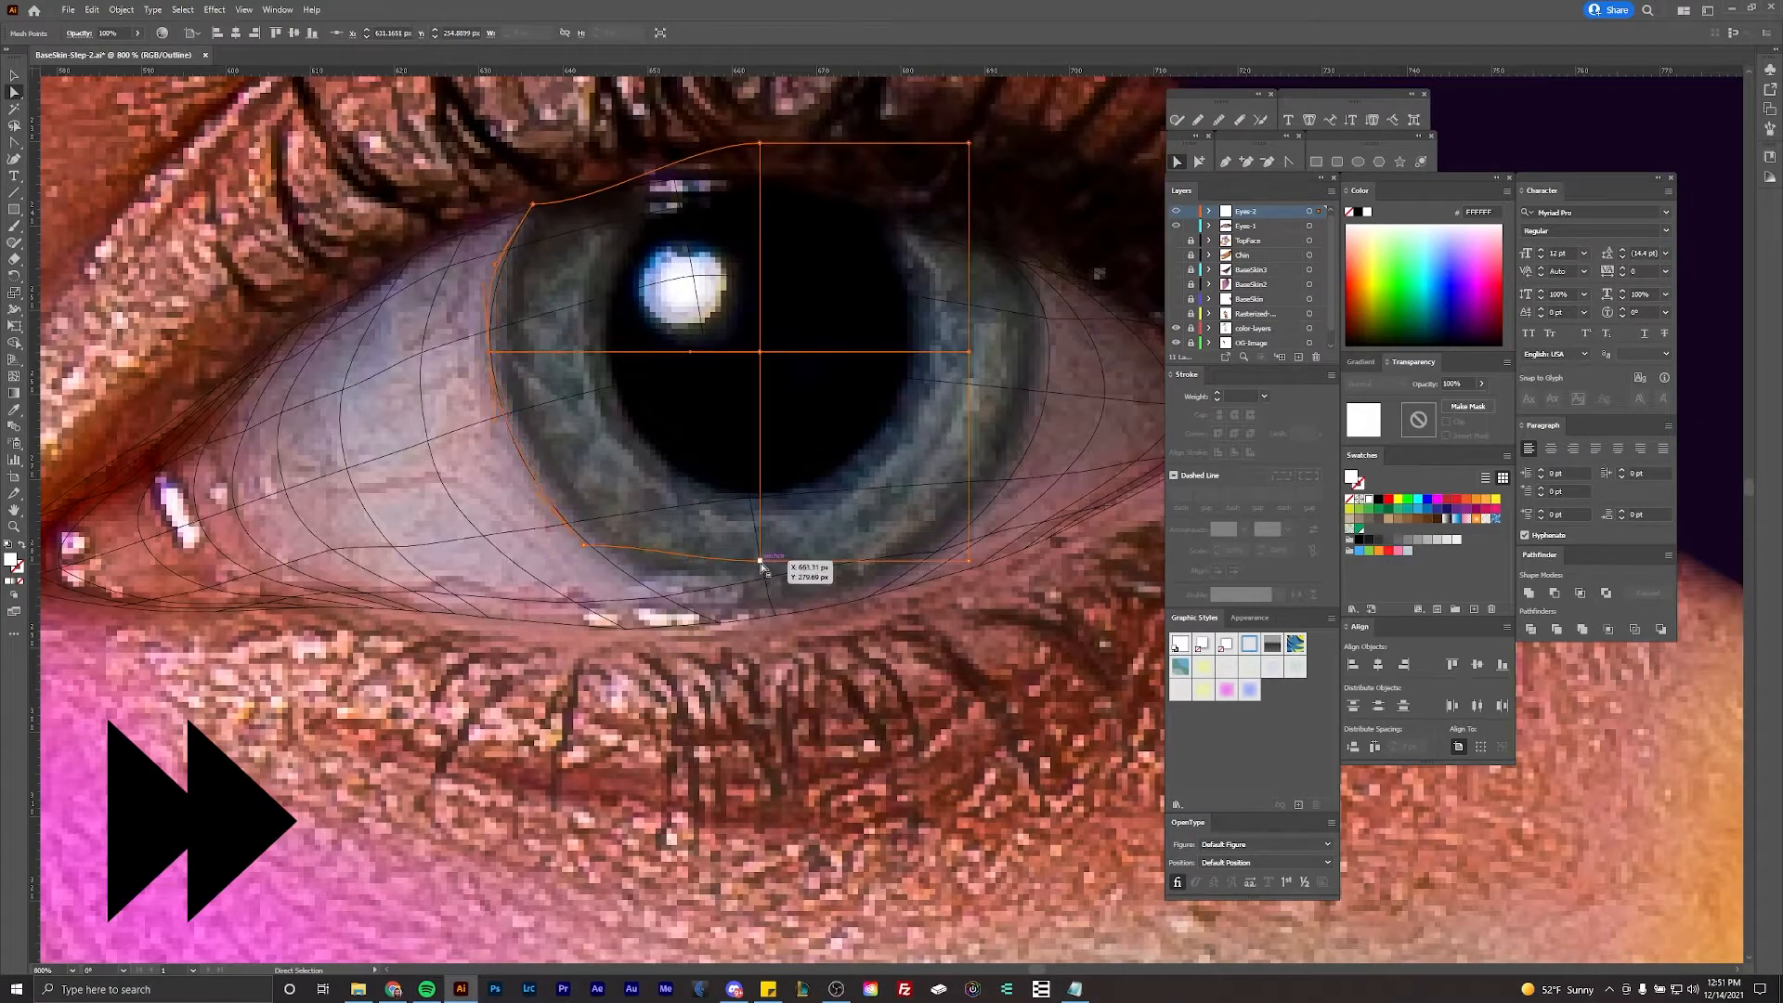
Step: Fit the mesh's bottom midpoint, lower-right corner and right side point to the lower-right curve of the iris
left_click_drag(760, 561, 763, 607)
left_click_drag(968, 561, 951, 544)
left_click_drag(883, 544, 900, 582)
left_click_drag(968, 352, 1043, 395)
left_click_drag(955, 479, 851, 593)
Step: Fit the upper-right corner and right side of the mesh to the iris edge, and lock the Eyes-1 layer
left_click_drag(865, 326, 929, 326)
left_click_drag(865, 258, 891, 335)
left_click_drag(939, 442, 944, 442)
left_click_drag(935, 582, 925, 585)
left_click(1191, 226)
left_click_drag(929, 509, 936, 508)
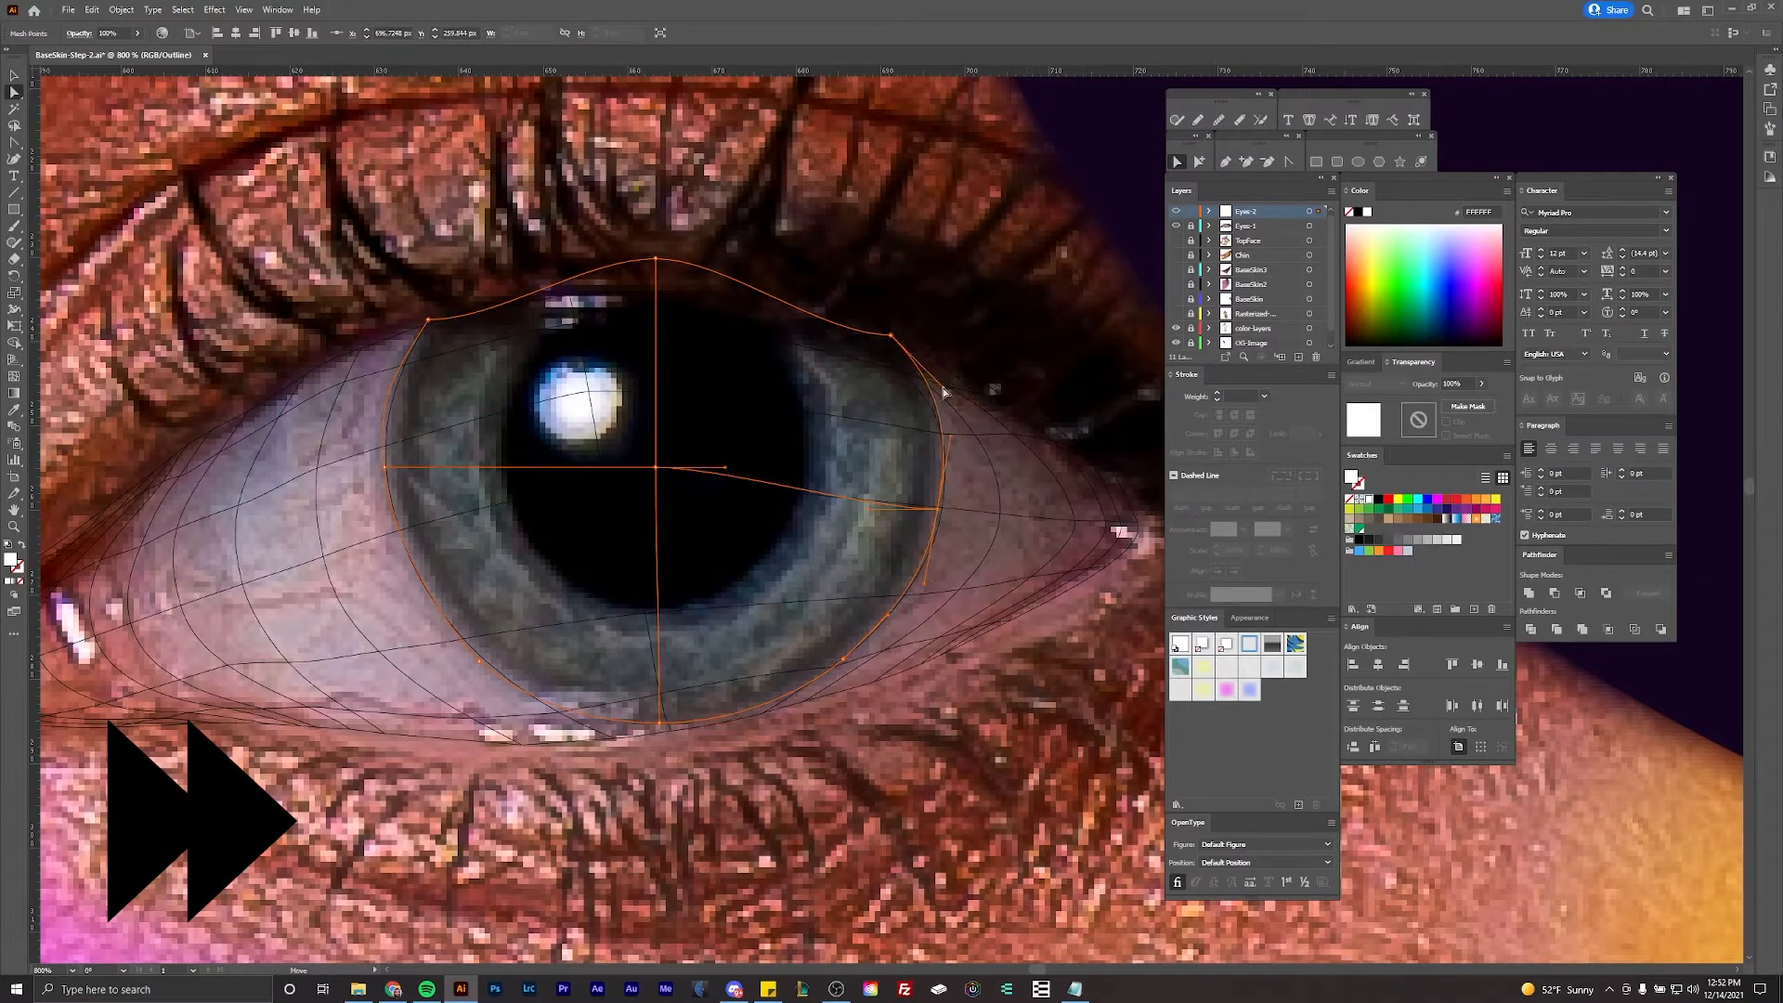
Step: Refine the right corner points and lower the top midpoint so the mesh outline follows the upper eyelid
left_click_drag(890, 335, 886, 345)
left_click_drag(843, 656, 835, 661)
scroll(724, 595, "left", 3)
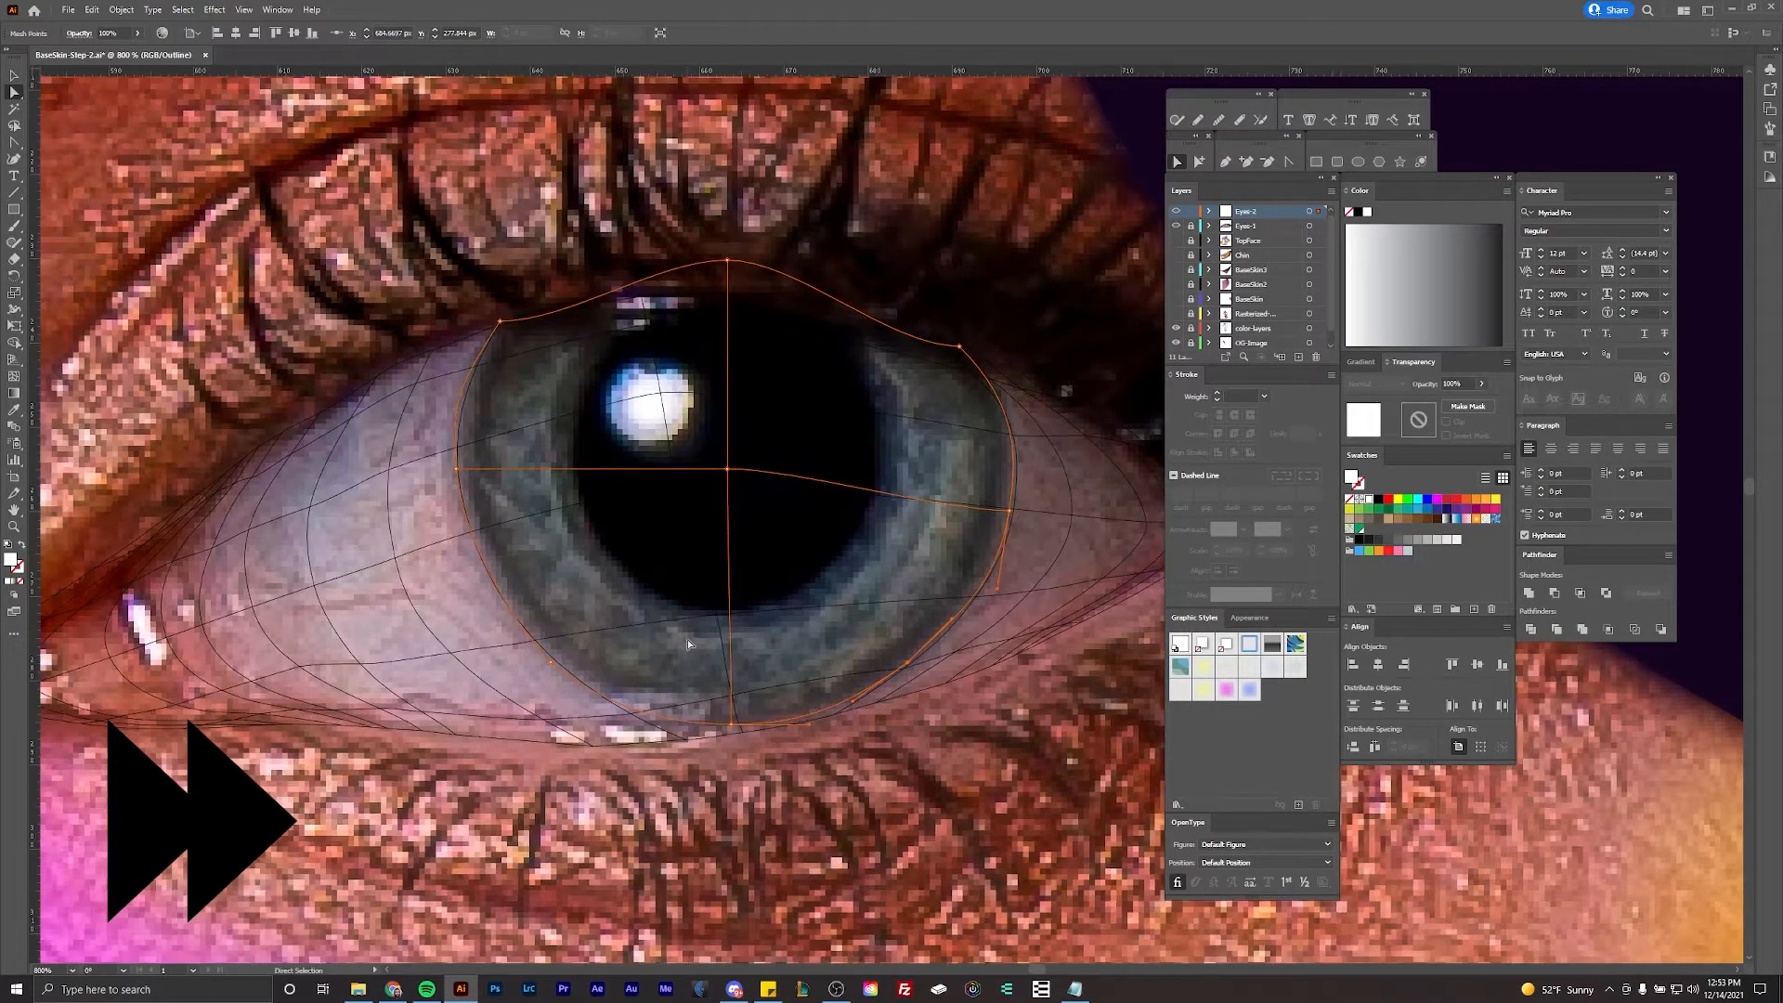
left_click_drag(744, 273, 742, 301)
scroll(846, 541, "right", 1)
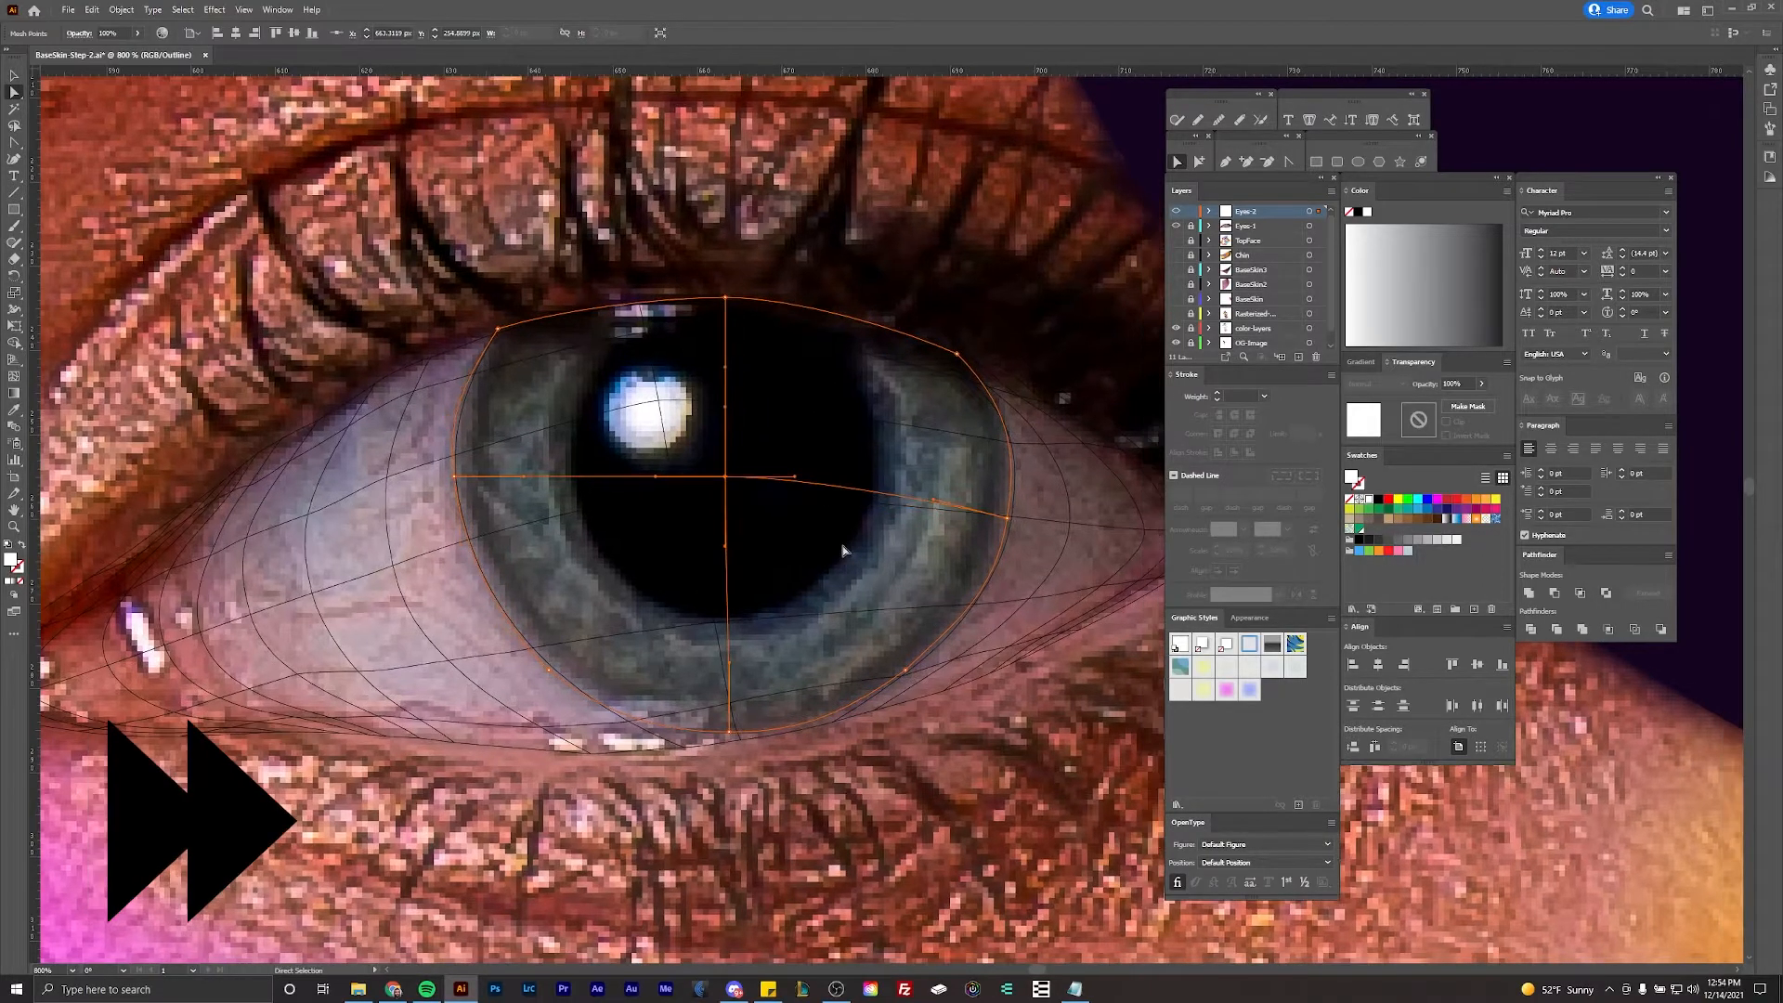
Step: Move the mesh's center and left side points lower and smooth the outline along the lower-left iris edge
left_click_drag(454, 476, 460, 509)
left_click_drag(725, 476, 728, 509)
left_click_drag(459, 508, 521, 530)
left_click_drag(552, 686, 514, 654)
Step: Add a mesh column just inside the iris's right edge and bend it parallel to the outline
left_click(959, 526, "ctrl")
left_click_drag(936, 548, 959, 525)
left_click(947, 585)
left_click_drag(898, 618, 902, 623)
left_click_drag(500, 575, 552, 560)
Step: Adjust the points and handles at the column ends to match the dark outer rim of the iris
scroll(560, 602, "up", 2)
scroll(560, 601, "up", 3)
scroll(552, 559, "down", 1)
left_click_drag(551, 560, 627, 708)
left_click_drag(859, 280, 649, 303)
scroll(621, 446, "down", 1)
left_click_drag(618, 771, 545, 625)
left_click(766, 786)
left_click_drag(854, 623, 679, 615)
Step: Add another mesh column along the iris's right rim and curve its upper and lower ends around the iris
key("u")
left_click(1106, 470)
scroll(1106, 470, "up", 1)
key("a")
scroll(1039, 470, "down", 1)
left_click_drag(887, 175, 804, 258)
scroll(981, 209, "up", 1)
left_click_drag(855, 625, 871, 558)
Step: Adjust the rim points and add a further mesh column within the iris, shaping its handles to the rim
scroll(1005, 632, "down", 2)
left_click_drag(659, 445, 550, 434)
key("u")
left_click(565, 573)
scroll(802, 561, "up", 2)
left_click_drag(706, 528, 789, 550)
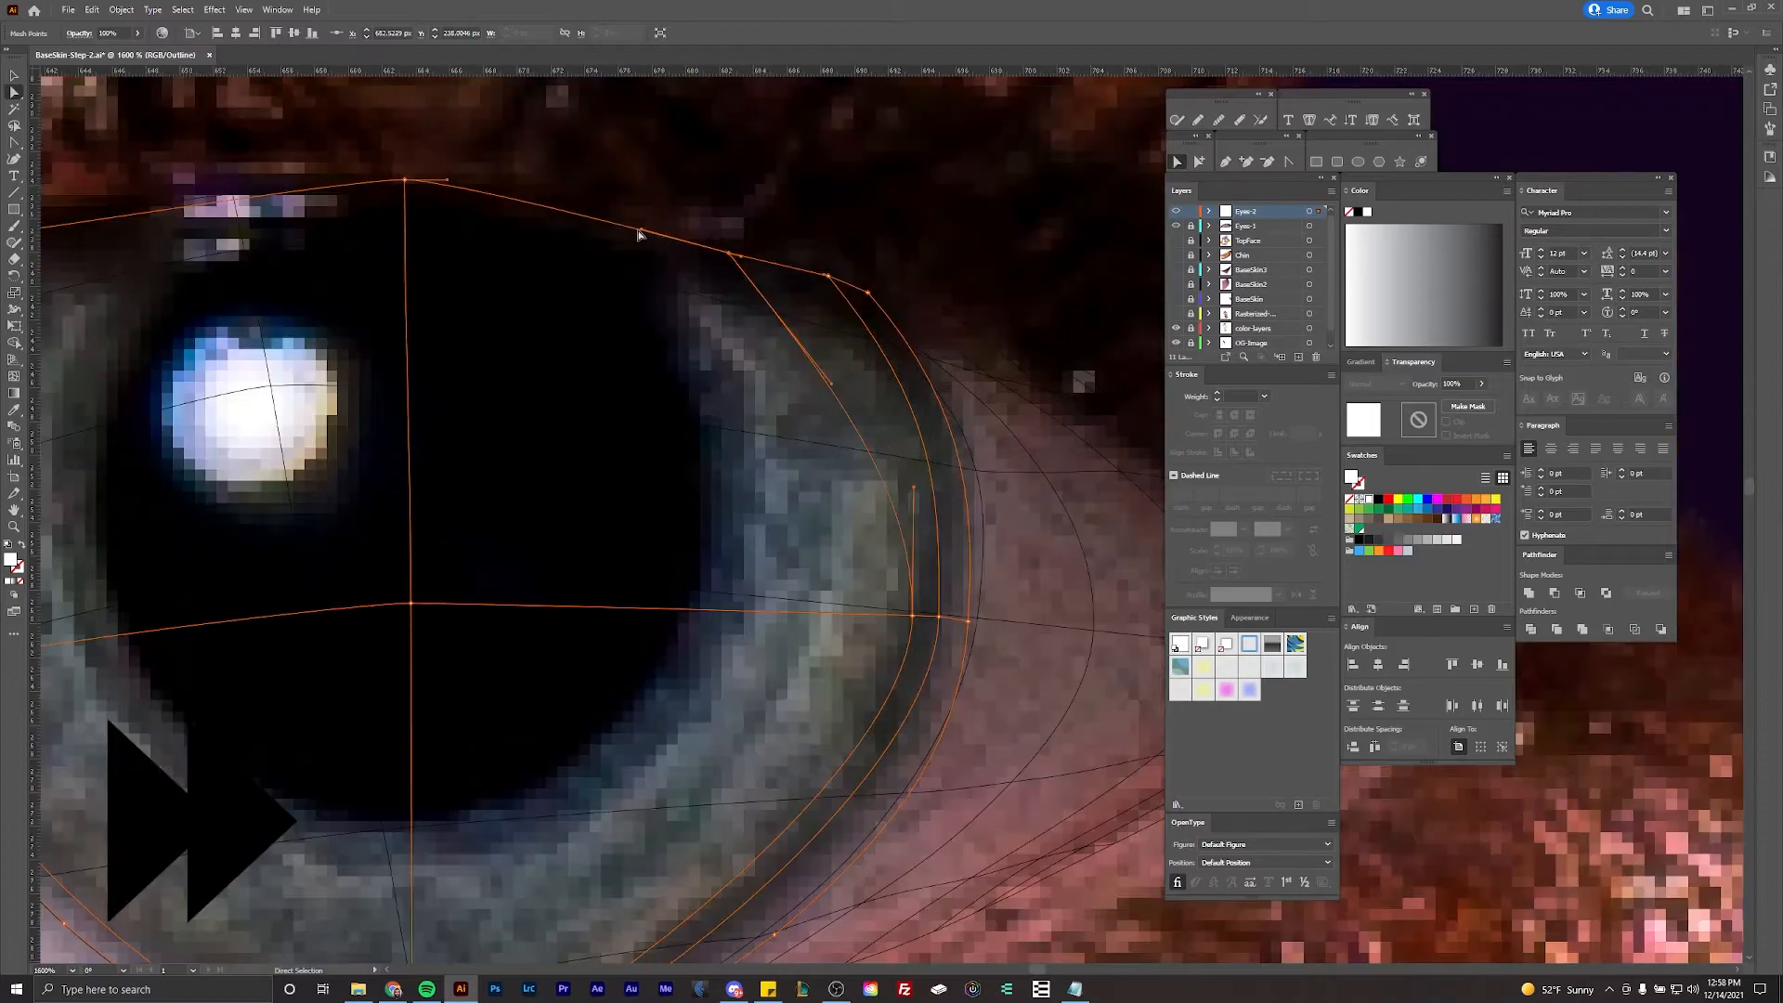
Step: Reshape the upper-right column ends and add a mesh column between the pupil and the iris's right rim
key("a")
scroll(966, 464, "down", 2)
left_click_drag(1066, 441, 832, 539)
scroll(836, 386, "up", 1)
left_click(725, 299)
key("u")
left_click(909, 616)
left_click(868, 615)
key("a")
scroll(913, 406, "down", 1)
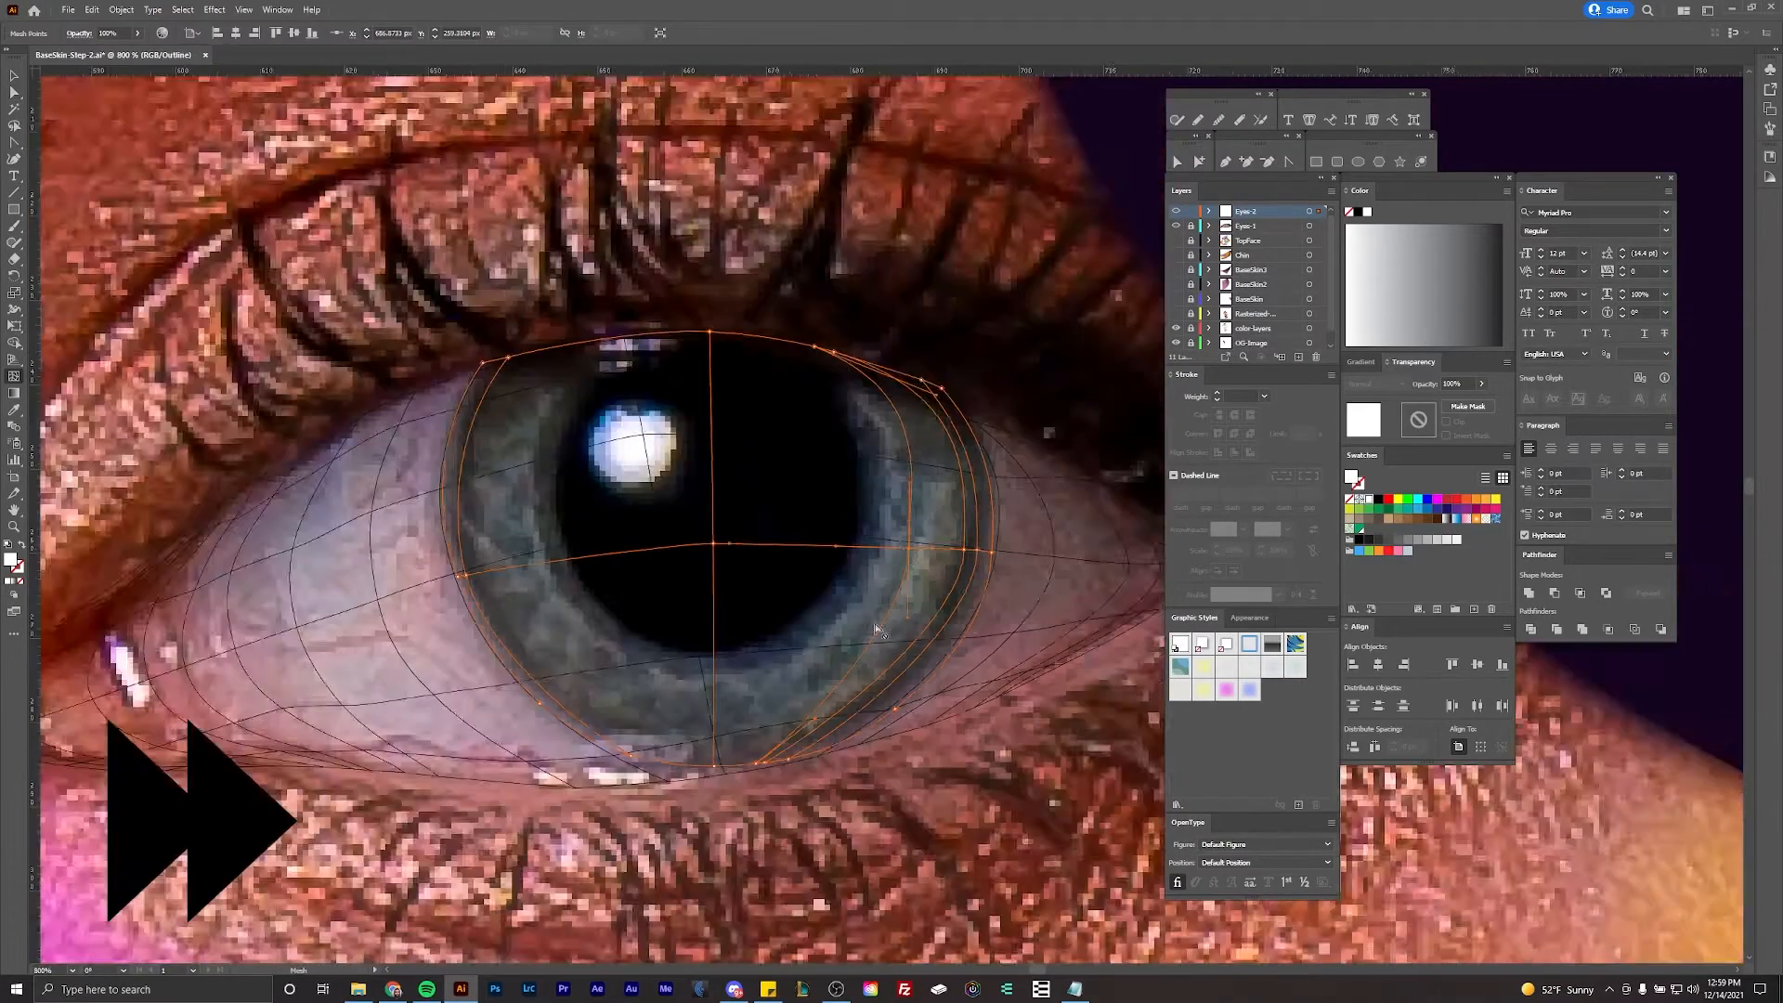
Step: Adjust the points where the columns meet the lower iris edge and add a mesh row across the bottom of the pupil
scroll(852, 652, "up", 1)
left_click_drag(729, 776, 758, 749)
scroll(835, 464, "down", 1)
left_click(744, 740)
key("u")
left_click(855, 649)
left_click_drag(893, 476, 888, 510)
key("a")
left_click_drag(679, 831, 669, 835)
Step: Arrange the right-hand column points along the upper iris edge and curve the inner column around the pupil
left_click(705, 188)
scroll(705, 188, "up", 1)
left_click_drag(923, 307, 819, 323)
left_click(965, 354)
left_click(1025, 377)
scroll(1077, 418, "down", 1)
left_click_drag(798, 393, 821, 393)
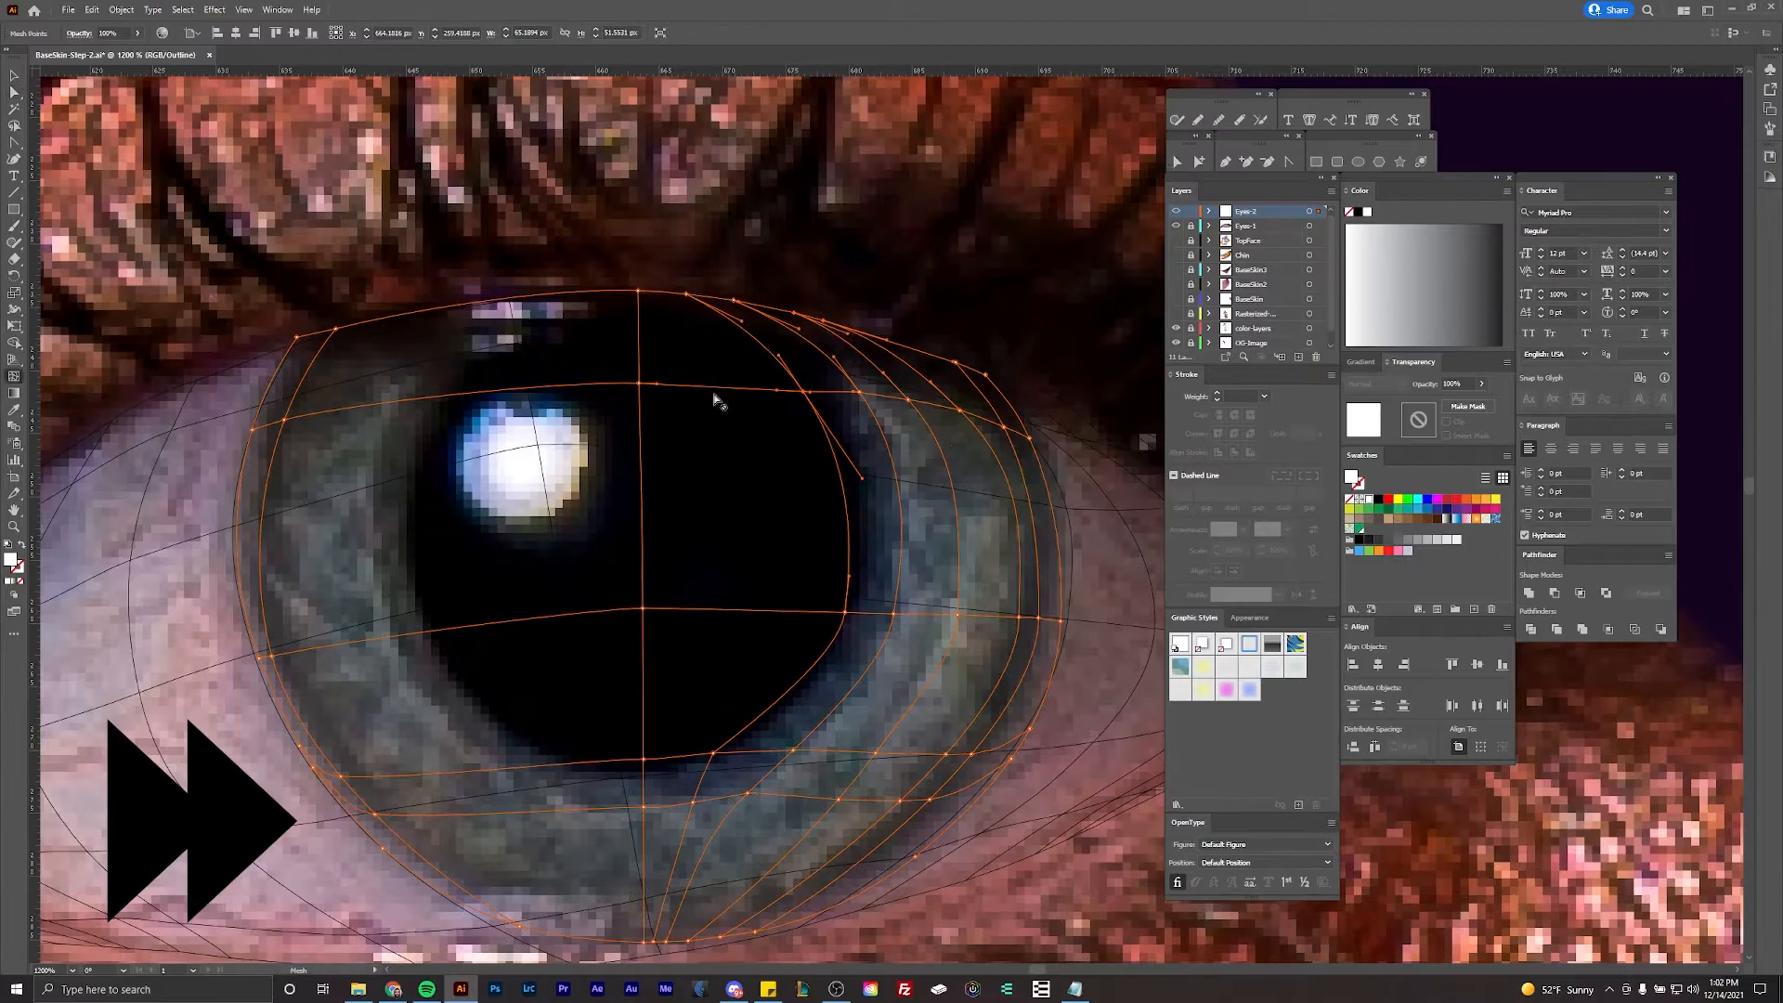
Step: Add a mesh row across the upper pupil and align its points with the iris's upper-right edge
scroll(930, 434, "up", 1)
key("u")
scroll(772, 247, "down", 1)
left_click(857, 451)
key("a")
left_click(1055, 469)
scroll(1060, 475, "down", 1)
scroll(747, 288, "down", 1)
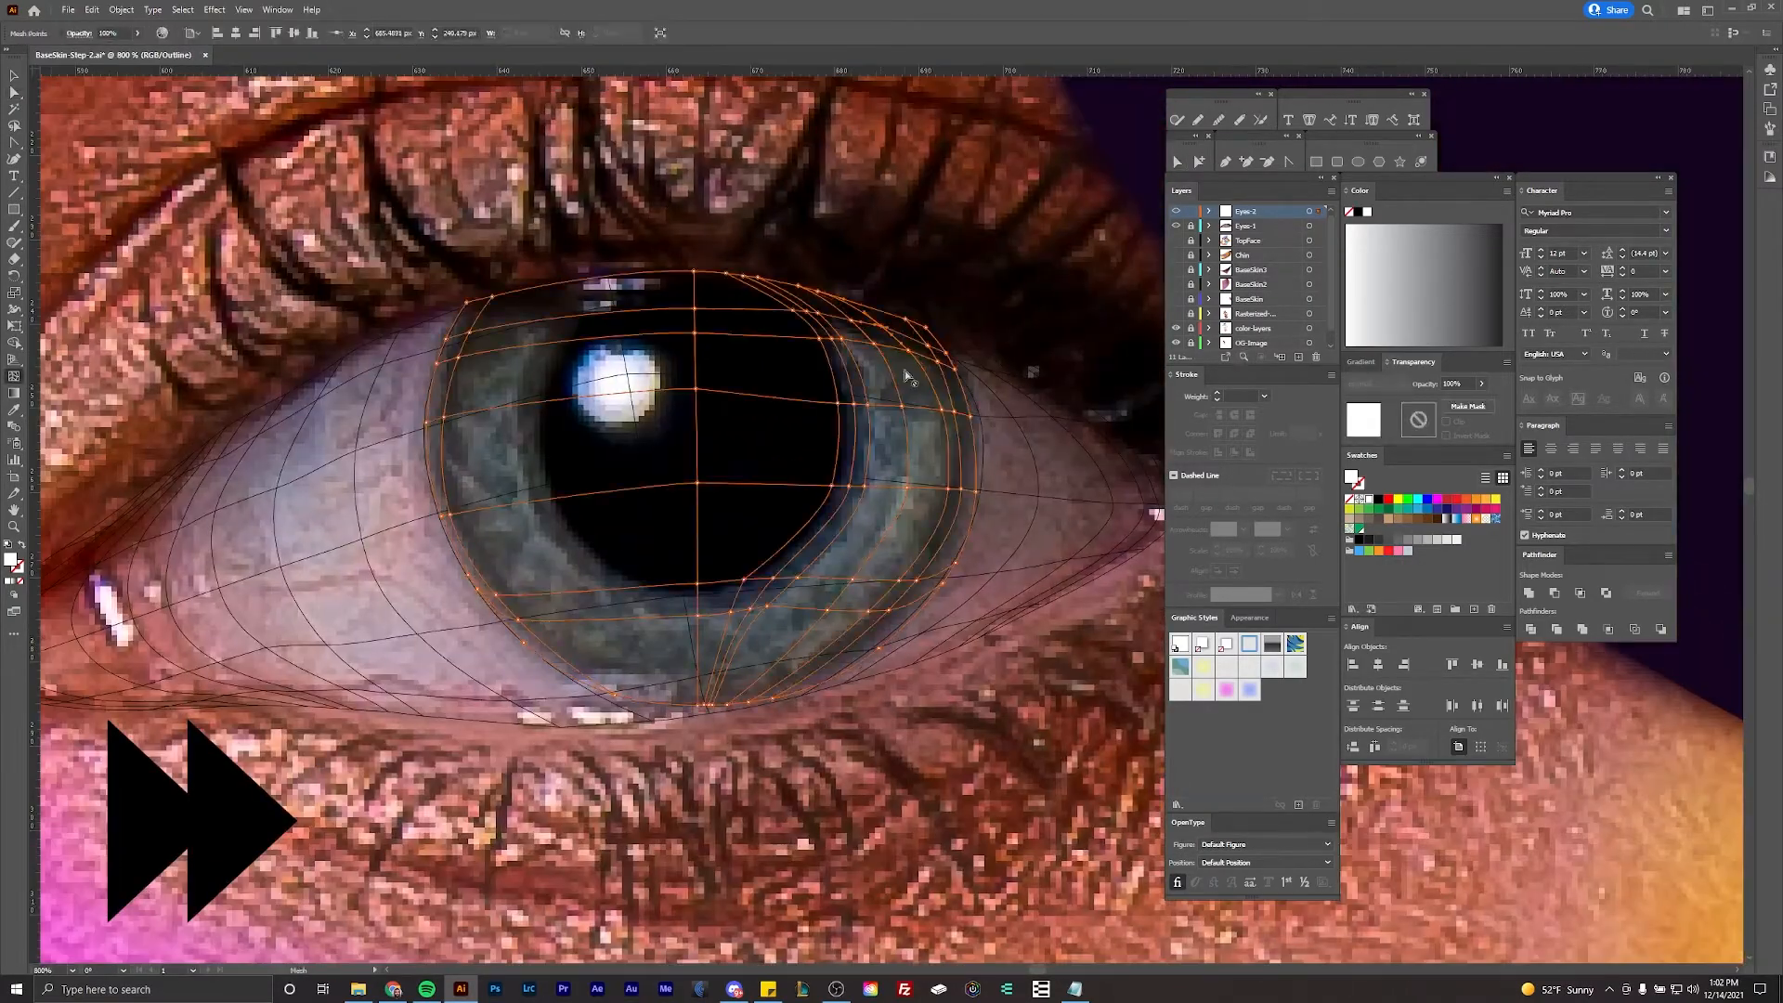
Step: Hide the Eyes-1 layer and adjust the mesh points along the lower-right side of the pupil and iris
left_click(1175, 226)
left_click(957, 566)
scroll(956, 567, "up", 2)
scroll(873, 557, "up", 1)
left_click(817, 683)
left_click_drag(777, 689, 862, 618)
scroll(912, 687, "down", 2)
left_click(1043, 561)
left_click(998, 557)
Step: Reposition the mesh points and handles along the lower-left rim of the iris
left_click_drag(606, 351, 657, 402)
scroll(378, 652, "up", 1)
left_click_drag(391, 651, 373, 651)
scroll(374, 652, "up", 1)
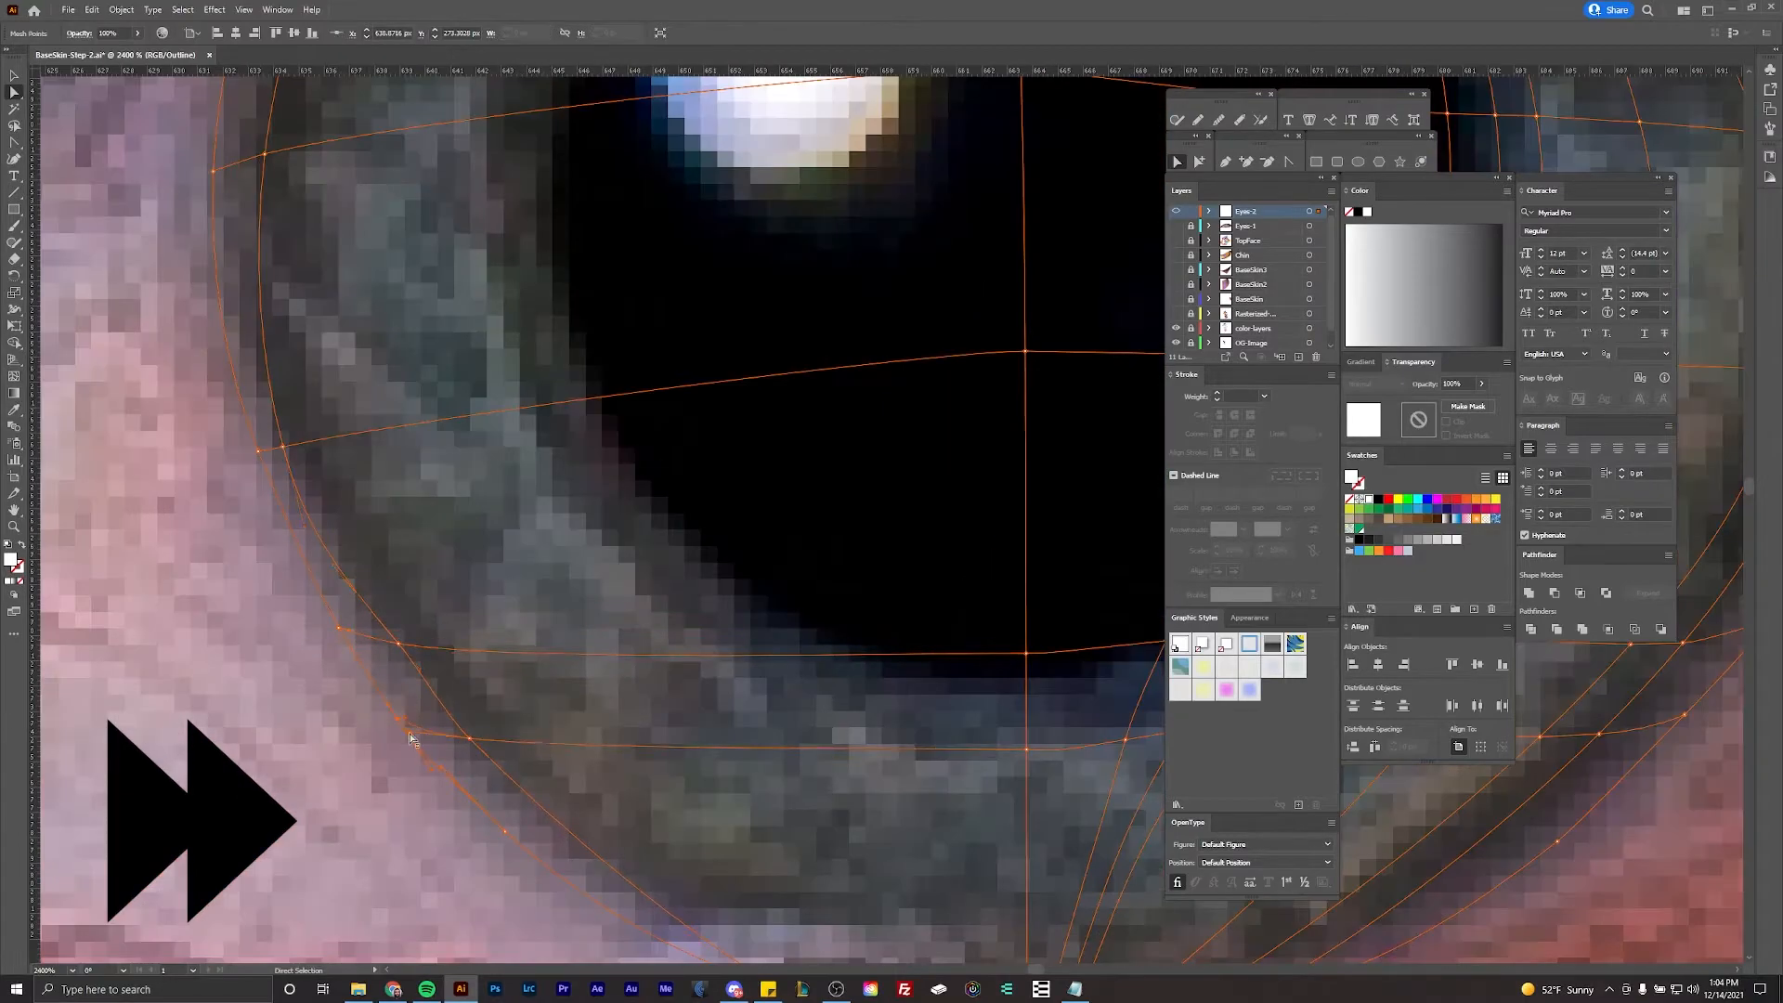
left_click_drag(417, 740, 510, 808)
Step: Move the row points just below the pupil to follow the curve of its dark lower edge
scroll(464, 706, "down", 2)
scroll(978, 828, "up", 2)
left_click_drag(790, 607, 811, 595)
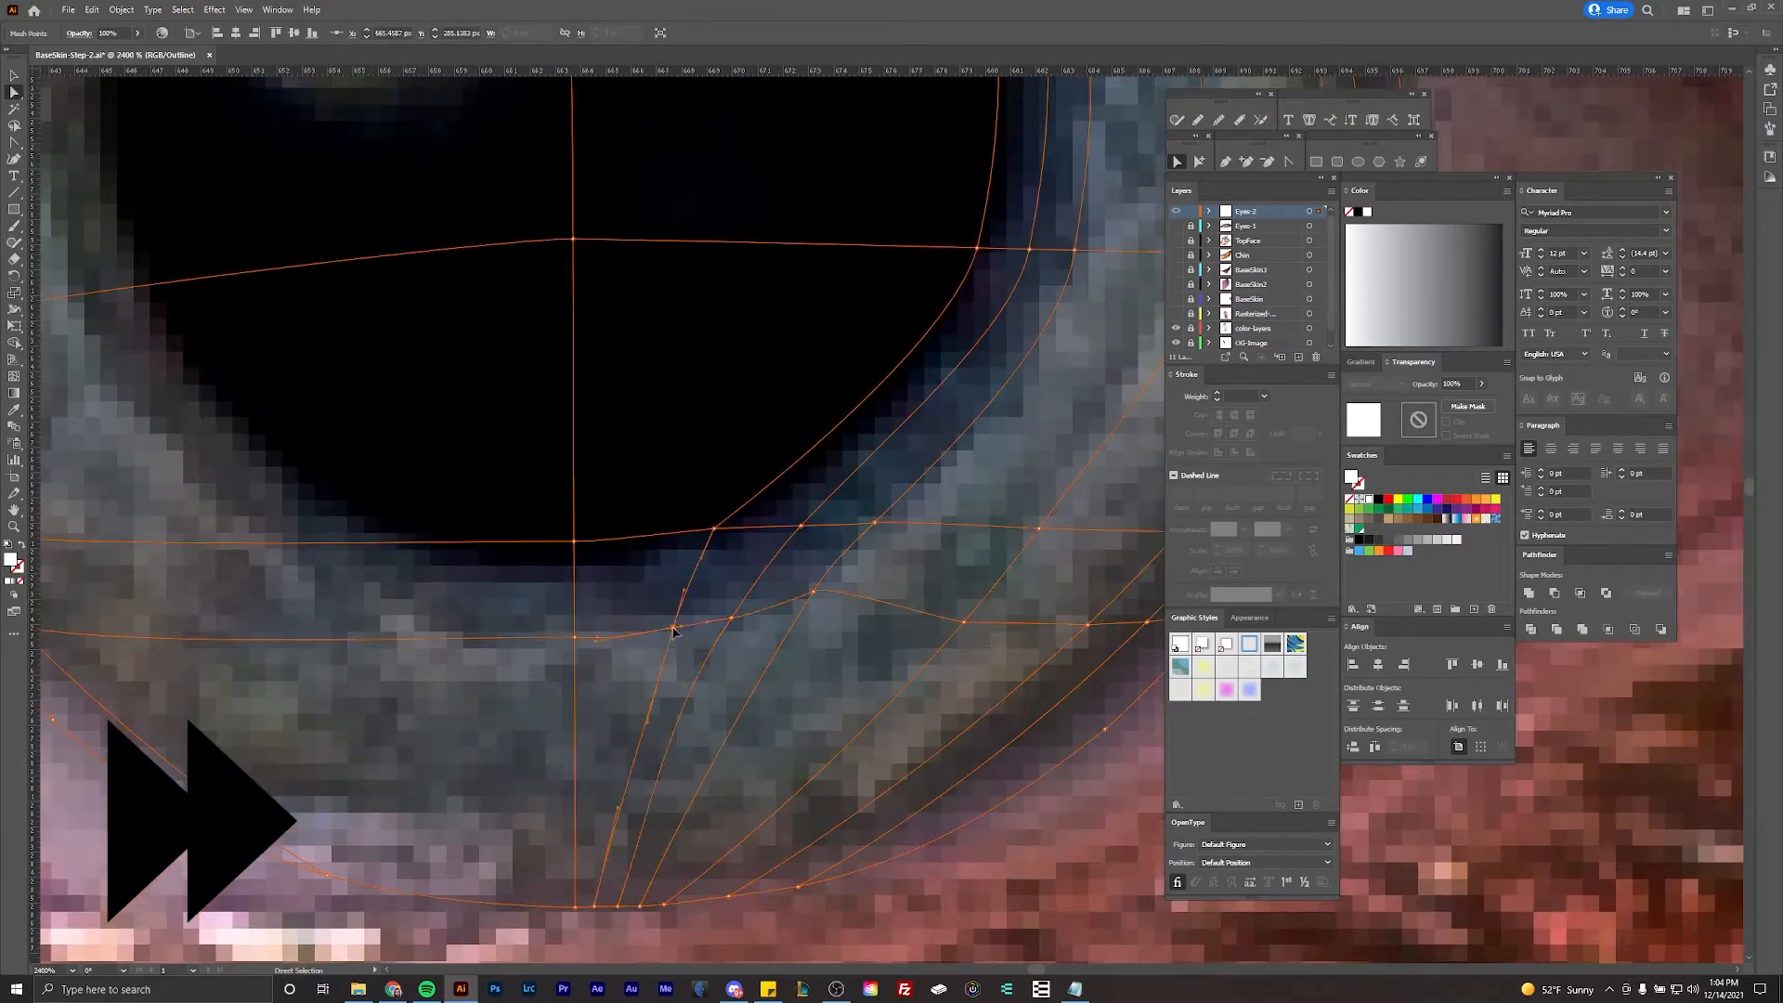
left_click_drag(674, 628, 629, 633)
left_click_drag(658, 656, 641, 656)
Step: Add a mesh column left of the center line and shape it around the lower-left edge of the pupil
scroll(950, 718, "down", 1)
key("u")
left_click_drag(704, 457, 737, 473)
left_click(597, 518)
left_click_drag(668, 648, 639, 712)
scroll(962, 903, "up", 1)
key("a")
scroll(723, 810, "up", 4)
scroll(640, 772, "down", 2)
scroll(696, 526, "down", 1)
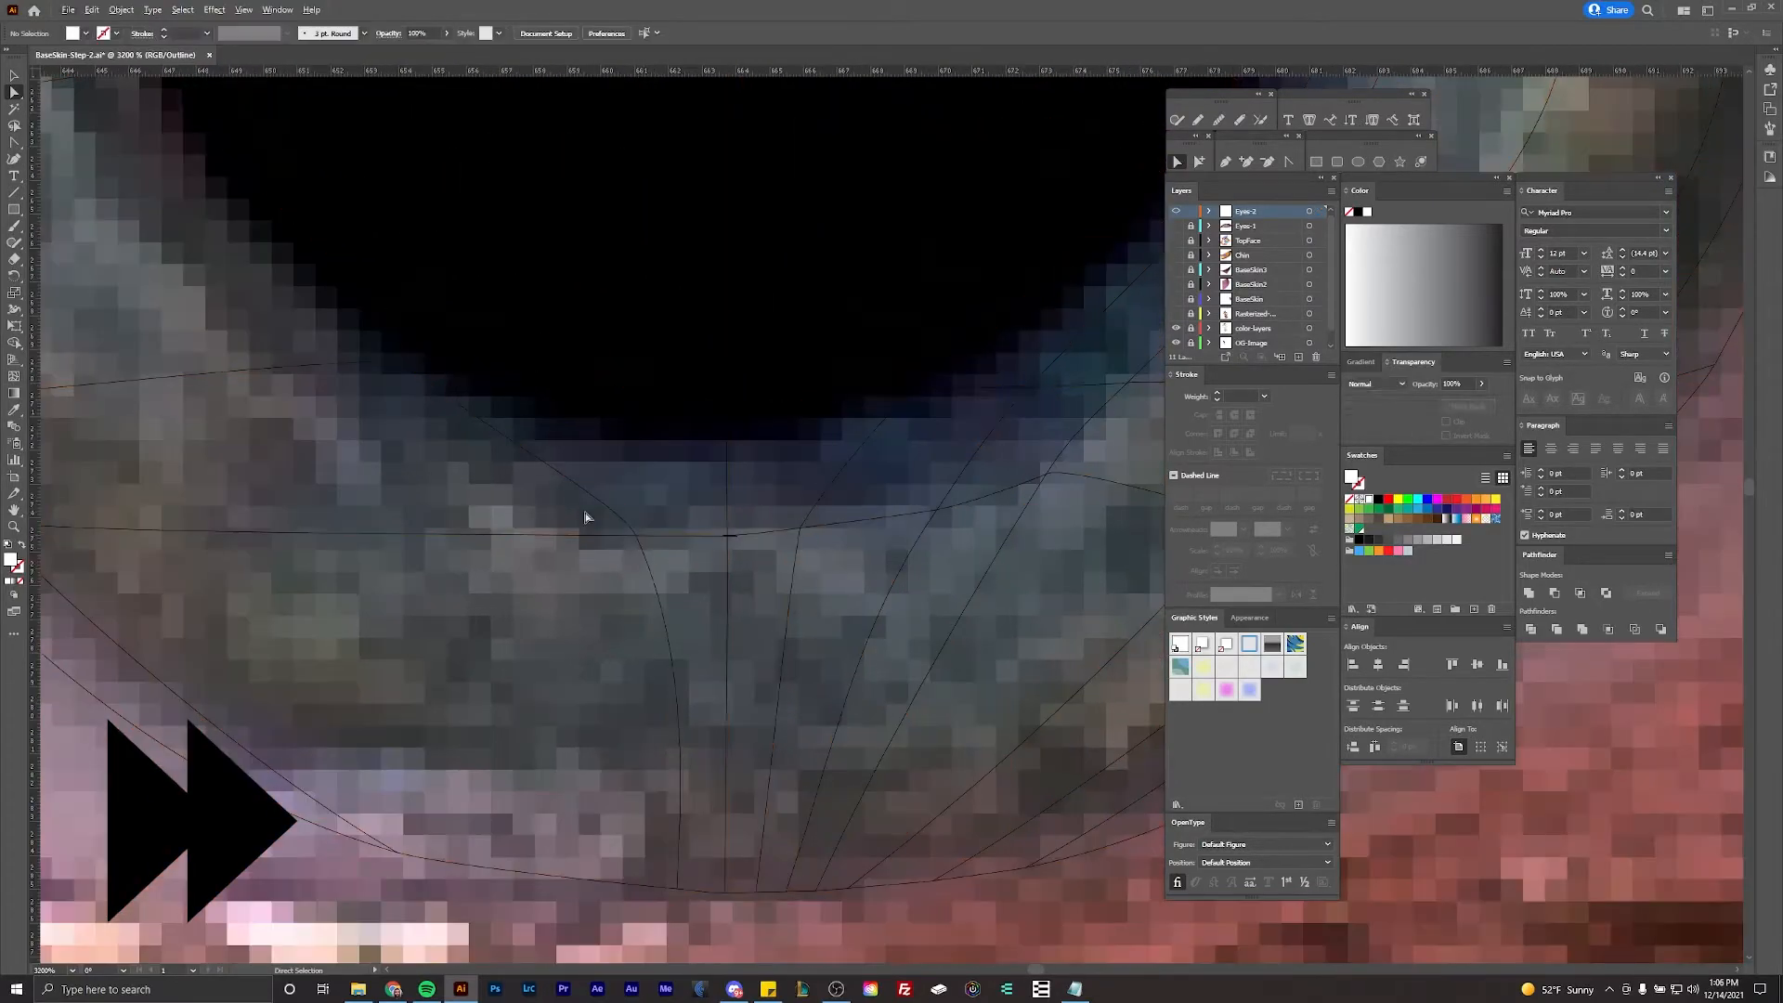
Step: Reshape the new column's points and handles just below the pupil with the Anchor Point tool
left_click_drag(697, 525, 749, 581)
left_click_drag(532, 455, 602, 490)
left_click_drag(597, 402, 688, 568)
key("shift+c")
left_click_drag(647, 500, 742, 573)
Step: Add a mesh column through the left part of the iris and curve it along the pupil's outline
scroll(601, 457, "down", 1)
key("u")
left_click(696, 809)
key("a")
scroll(721, 812, "up", 3)
left_click_drag(457, 269, 656, 557)
scroll(462, 252, "down", 3)
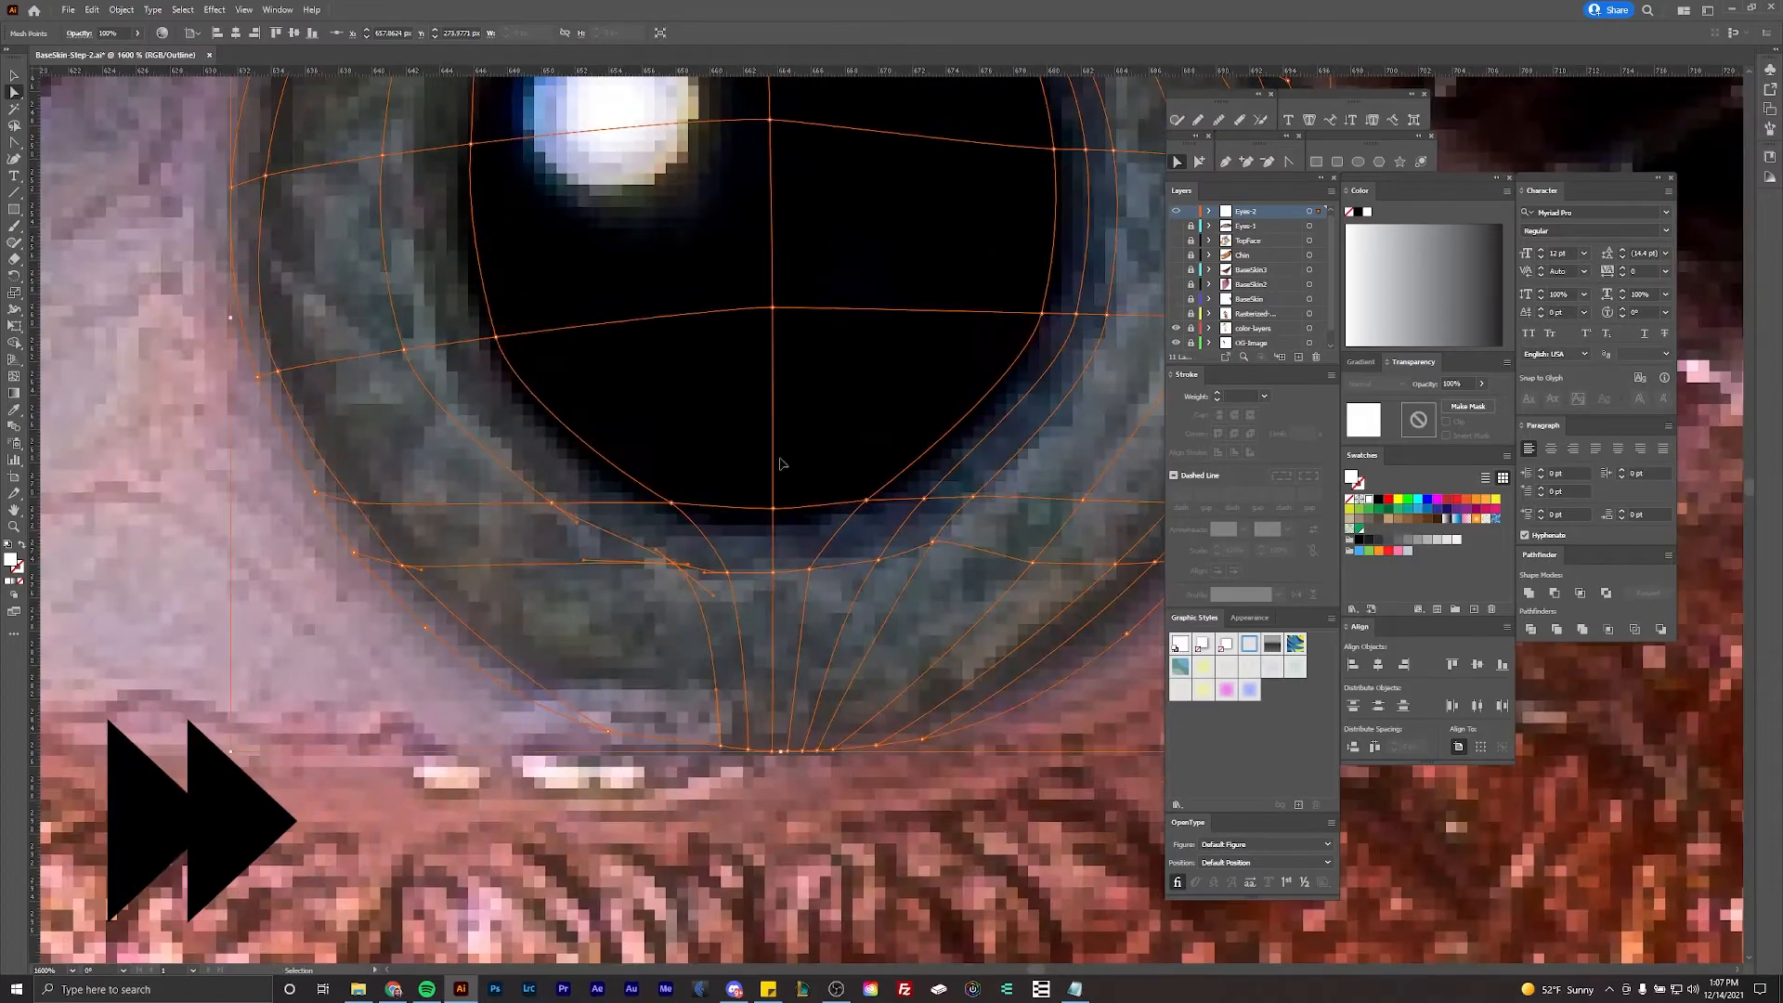
Step: Adjust the left iris column's points and handles beside the pupil
scroll(640, 534, "up", 2)
scroll(632, 510, "down", 1)
left_click(572, 538)
scroll(541, 557, "up", 2)
left_click_drag(533, 278, 511, 400)
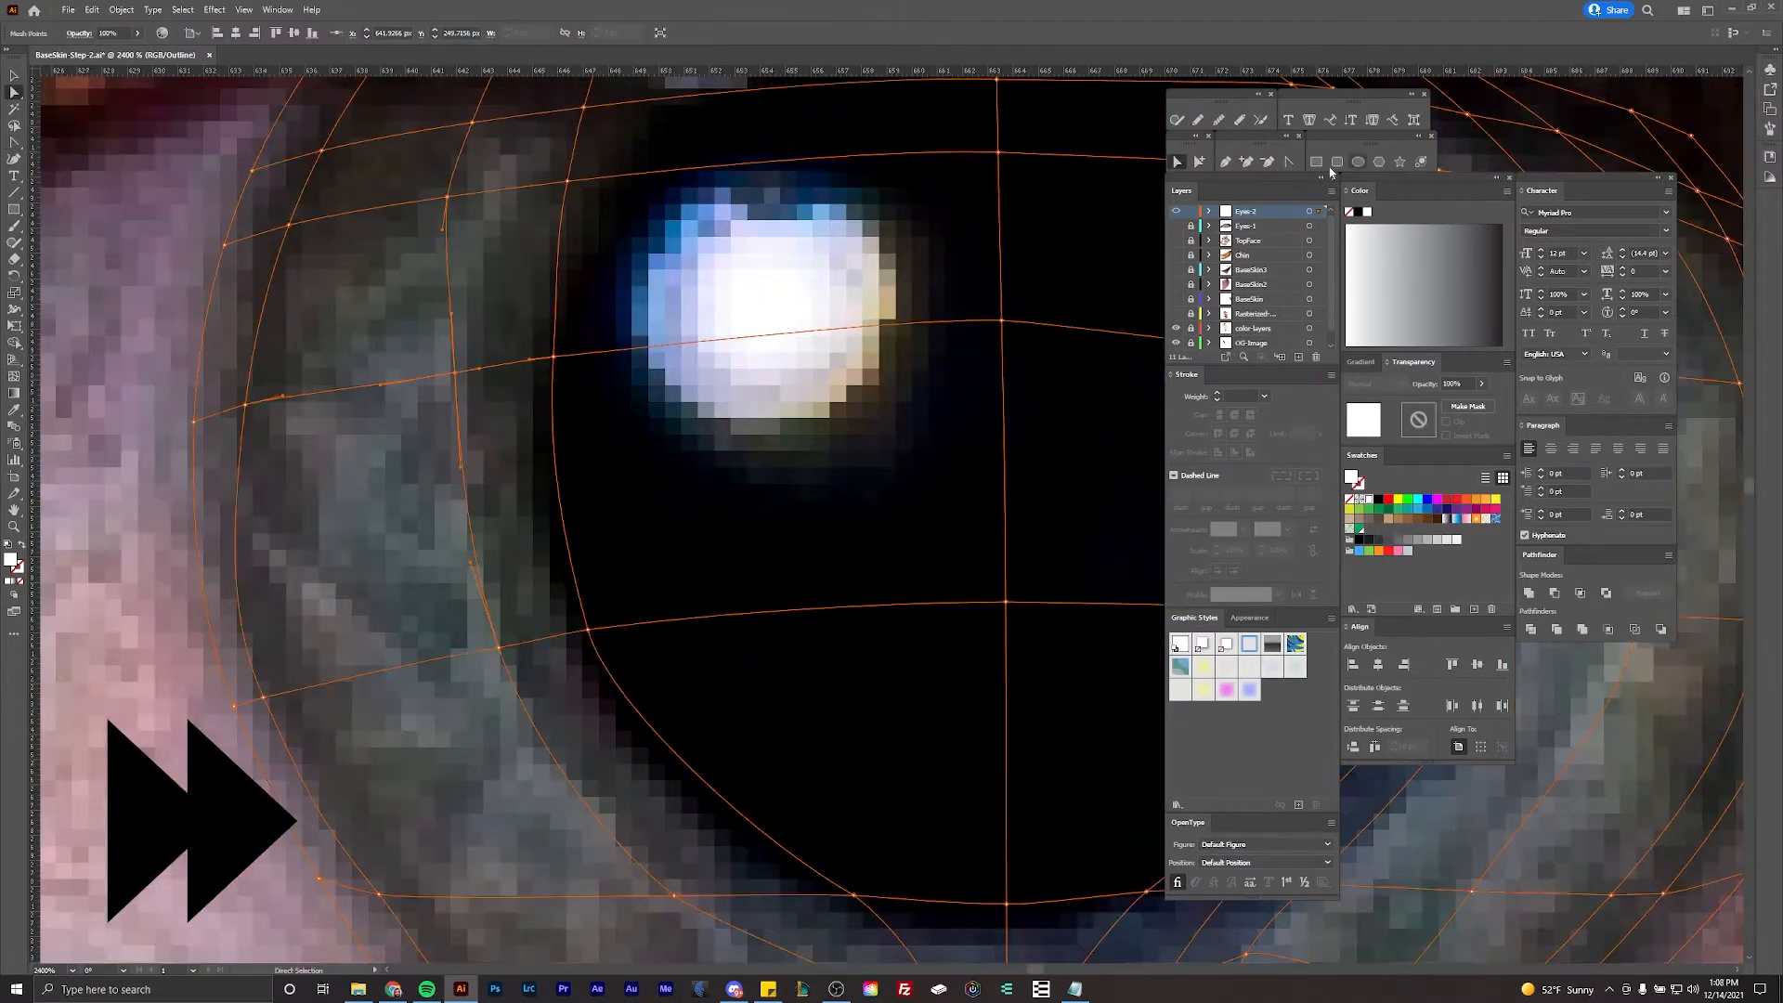
Step: Smooth the left columns' handles and reposition their upper points to follow the upper-left pupil and iris edges
key("shift+c")
scroll(499, 577, "down", 1)
left_click(463, 323, "ctrl")
key("a")
left_click_drag(578, 191, 738, 210)
scroll(725, 210, "up", 1)
left_click_drag(387, 422, 424, 429)
left_click_drag(403, 348, 526, 325)
key("ctrl+minus")
key("ctrl+minus")
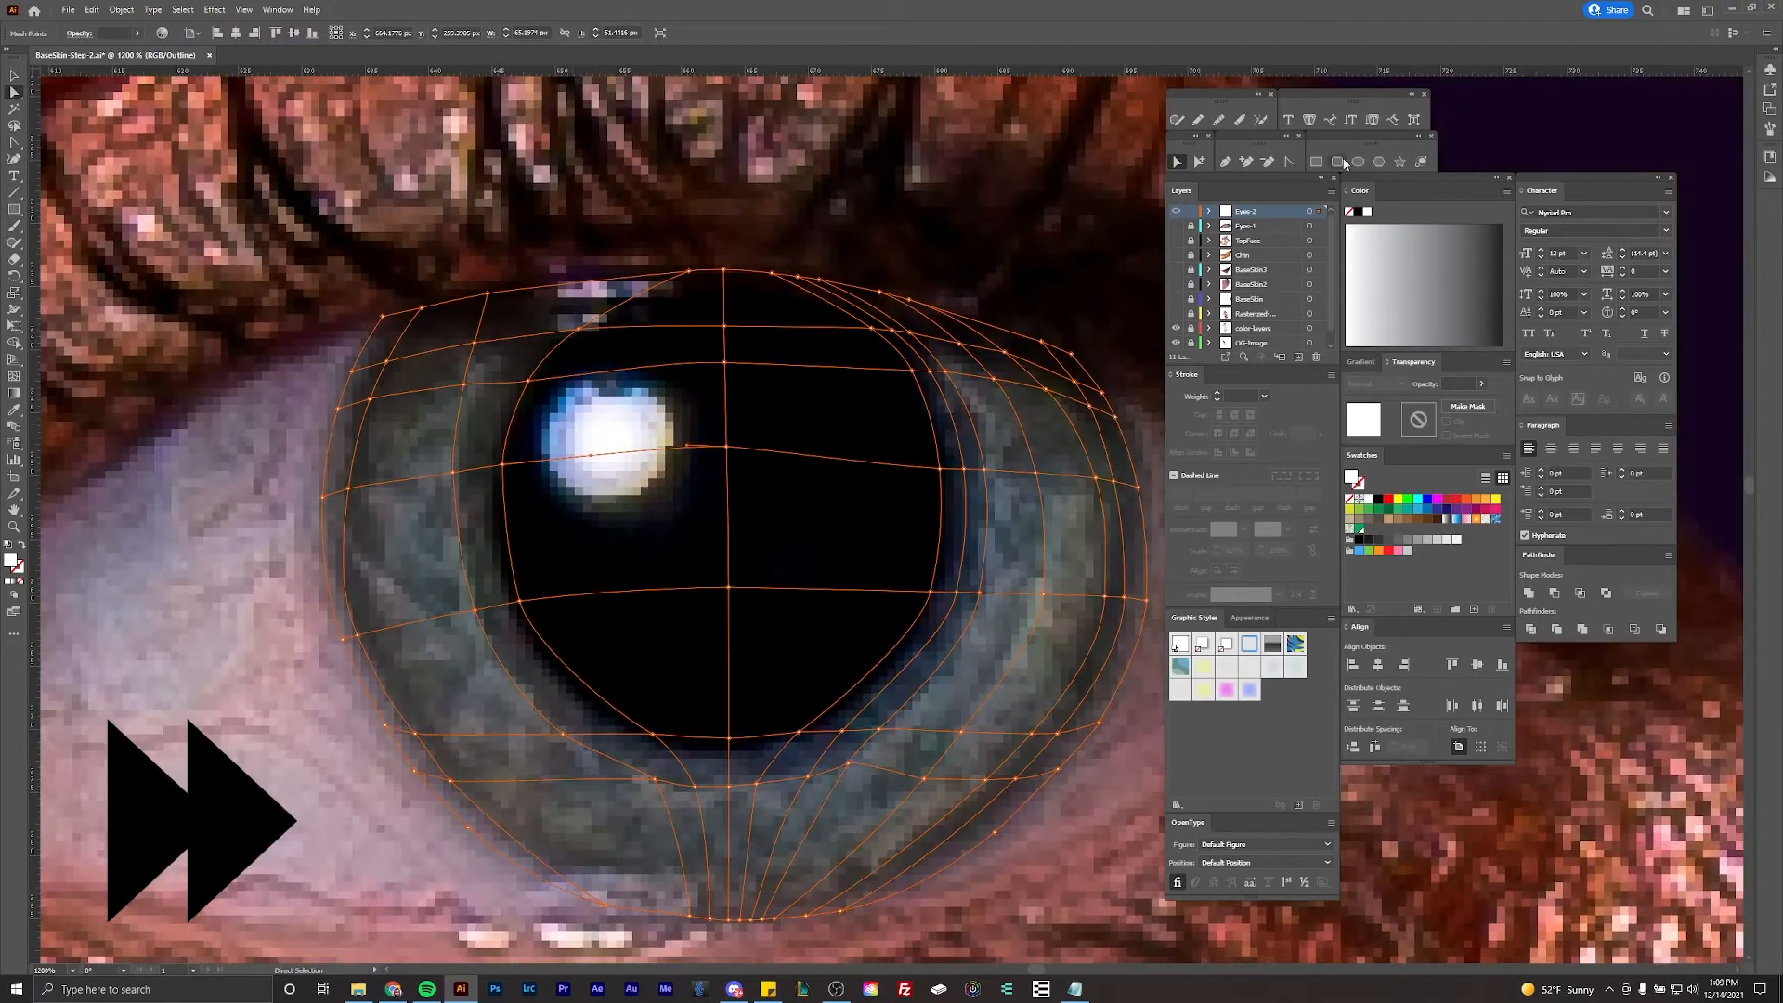
Step: Add a mesh column through the left iris and refine its upper and lower-left points and handles
key("u")
scroll(650, 276, "up", 3)
left_click_drag(217, 321, 672, 267)
scroll(636, 355, "down", 2)
left_click_drag(418, 405, 342, 386)
scroll(326, 432, "up", 1)
key("shift+c")
left_click(229, 634, "ctrl")
scroll(394, 684, "down", 2)
scroll(371, 650, "up", 1)
scroll(561, 409, "down", 1)
left_click_drag(638, 591, 696, 593)
scroll(688, 817, "up", 1)
Step: Add another mesh column beside the pupil's lower-left edge and reposition its point to follow the outline
key("u")
left_click(670, 815)
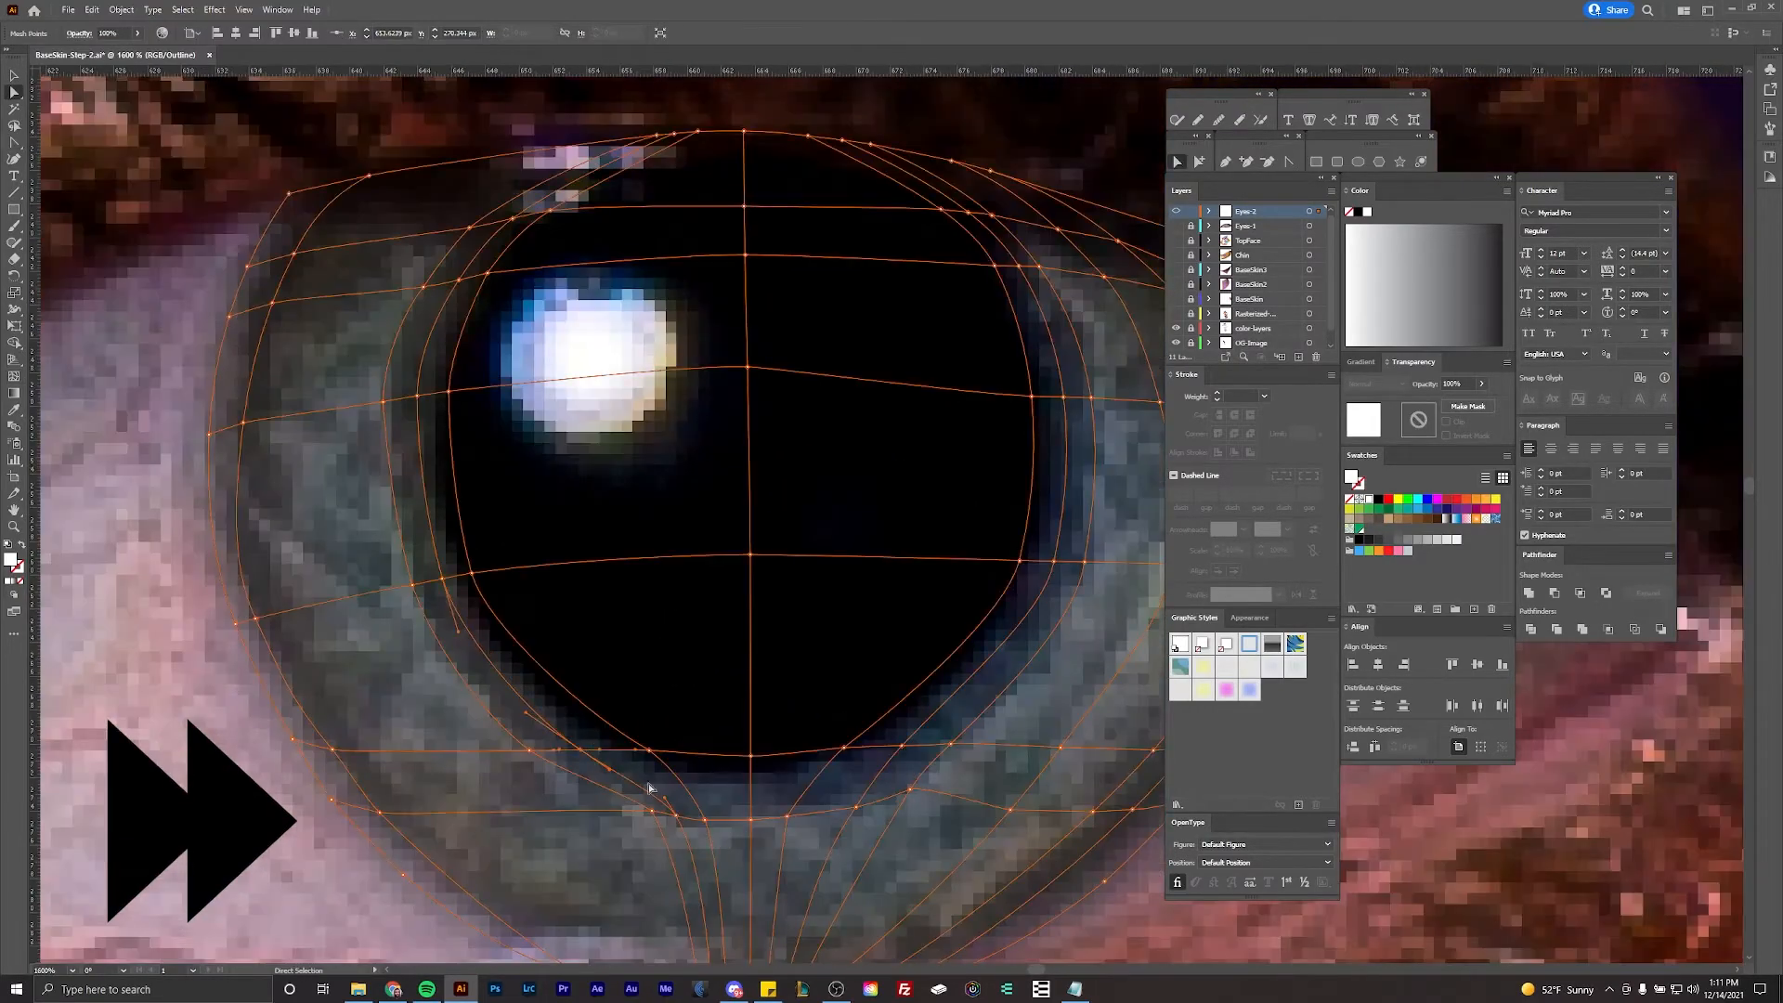
scroll(573, 708, "down", 1)
key("a")
scroll(587, 785, "up", 1)
mouse_move(626, 783)
left_mouse_down()
mouse_move(587, 778)
mouse_move(647, 761)
left_mouse_up()
scroll(651, 771, "up", 2)
scroll(398, 826, "down", 2)
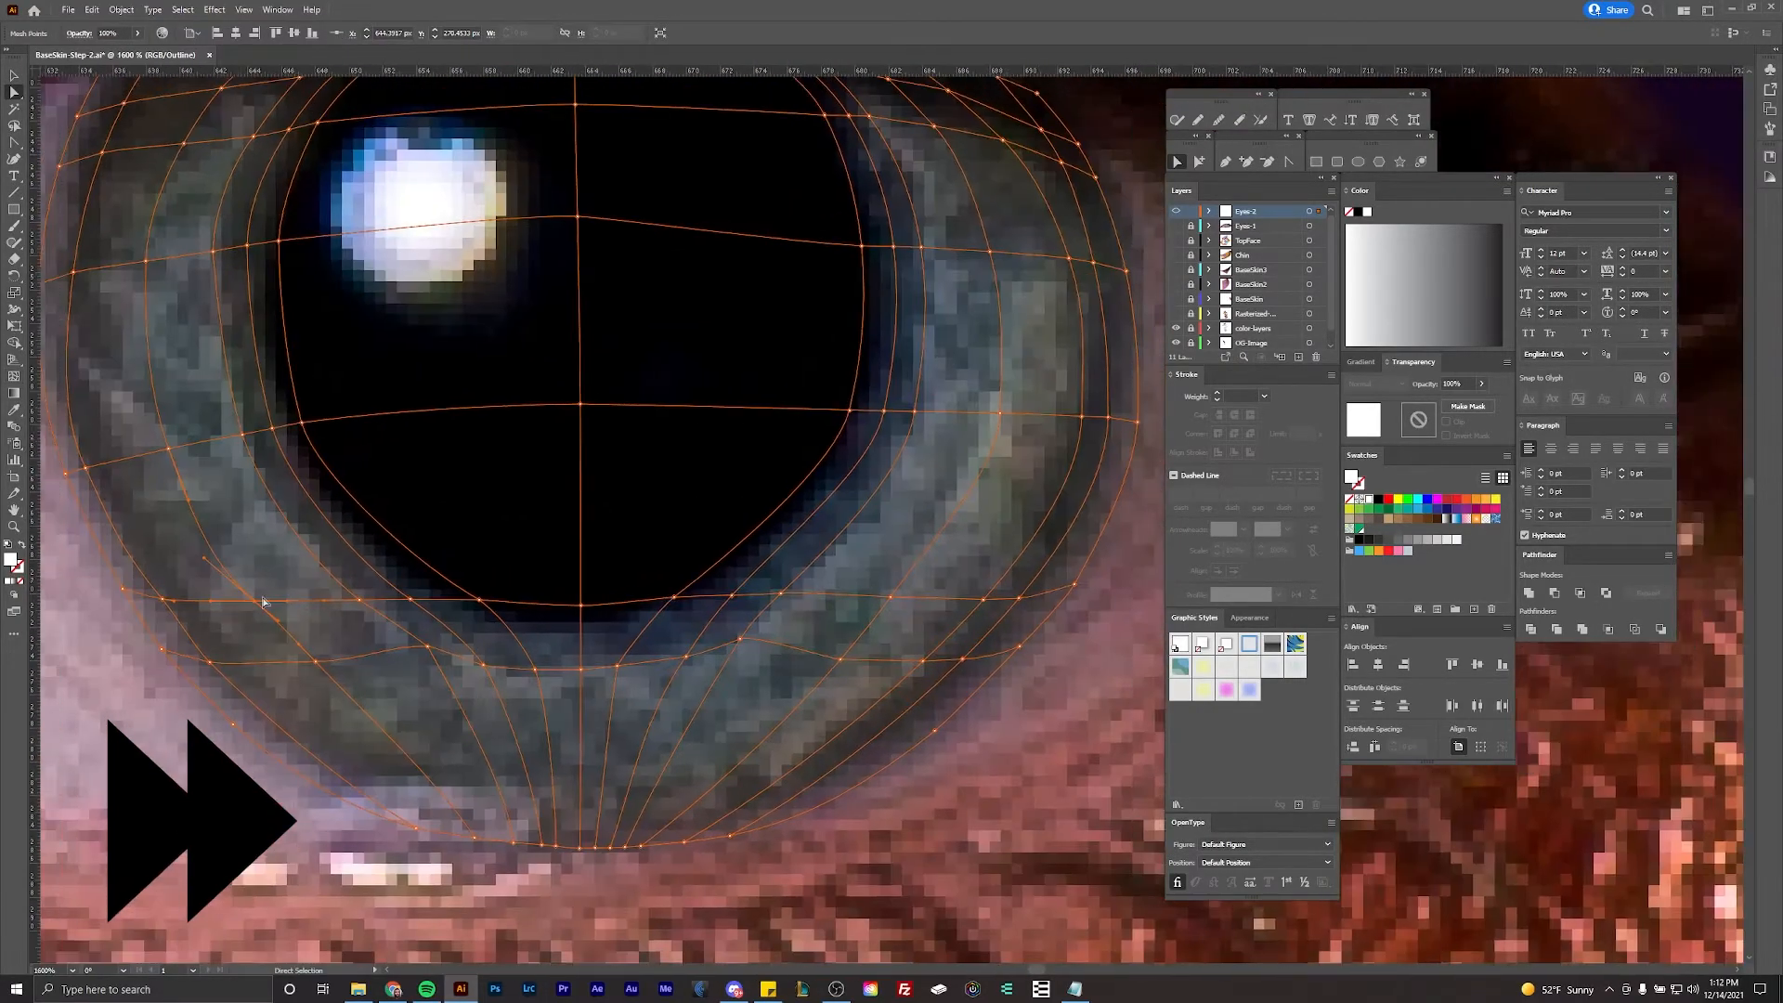
Step: Smooth the mesh points and handles across the lower-left iris so the columns spread evenly
left_click_drag(400, 631, 459, 650)
left_click(460, 650)
scroll(713, 711, "down", 2)
scroll(714, 711, "up", 1)
left_click(292, 554)
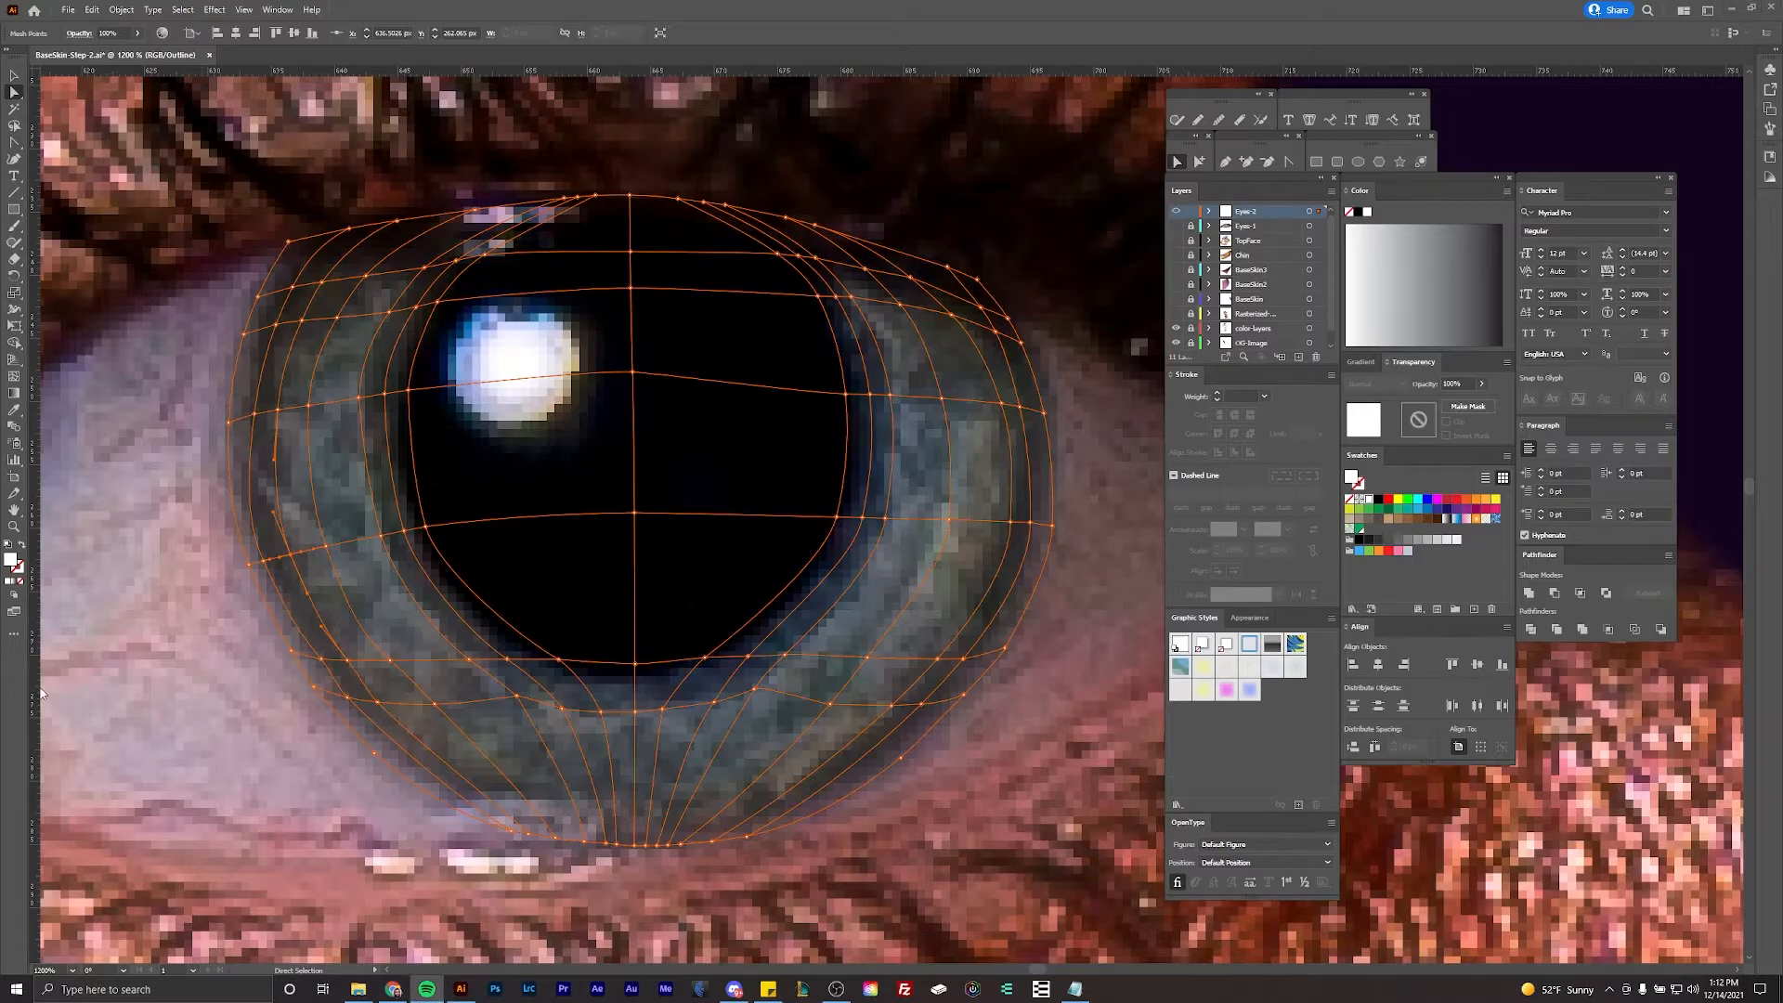
left_click(348, 663)
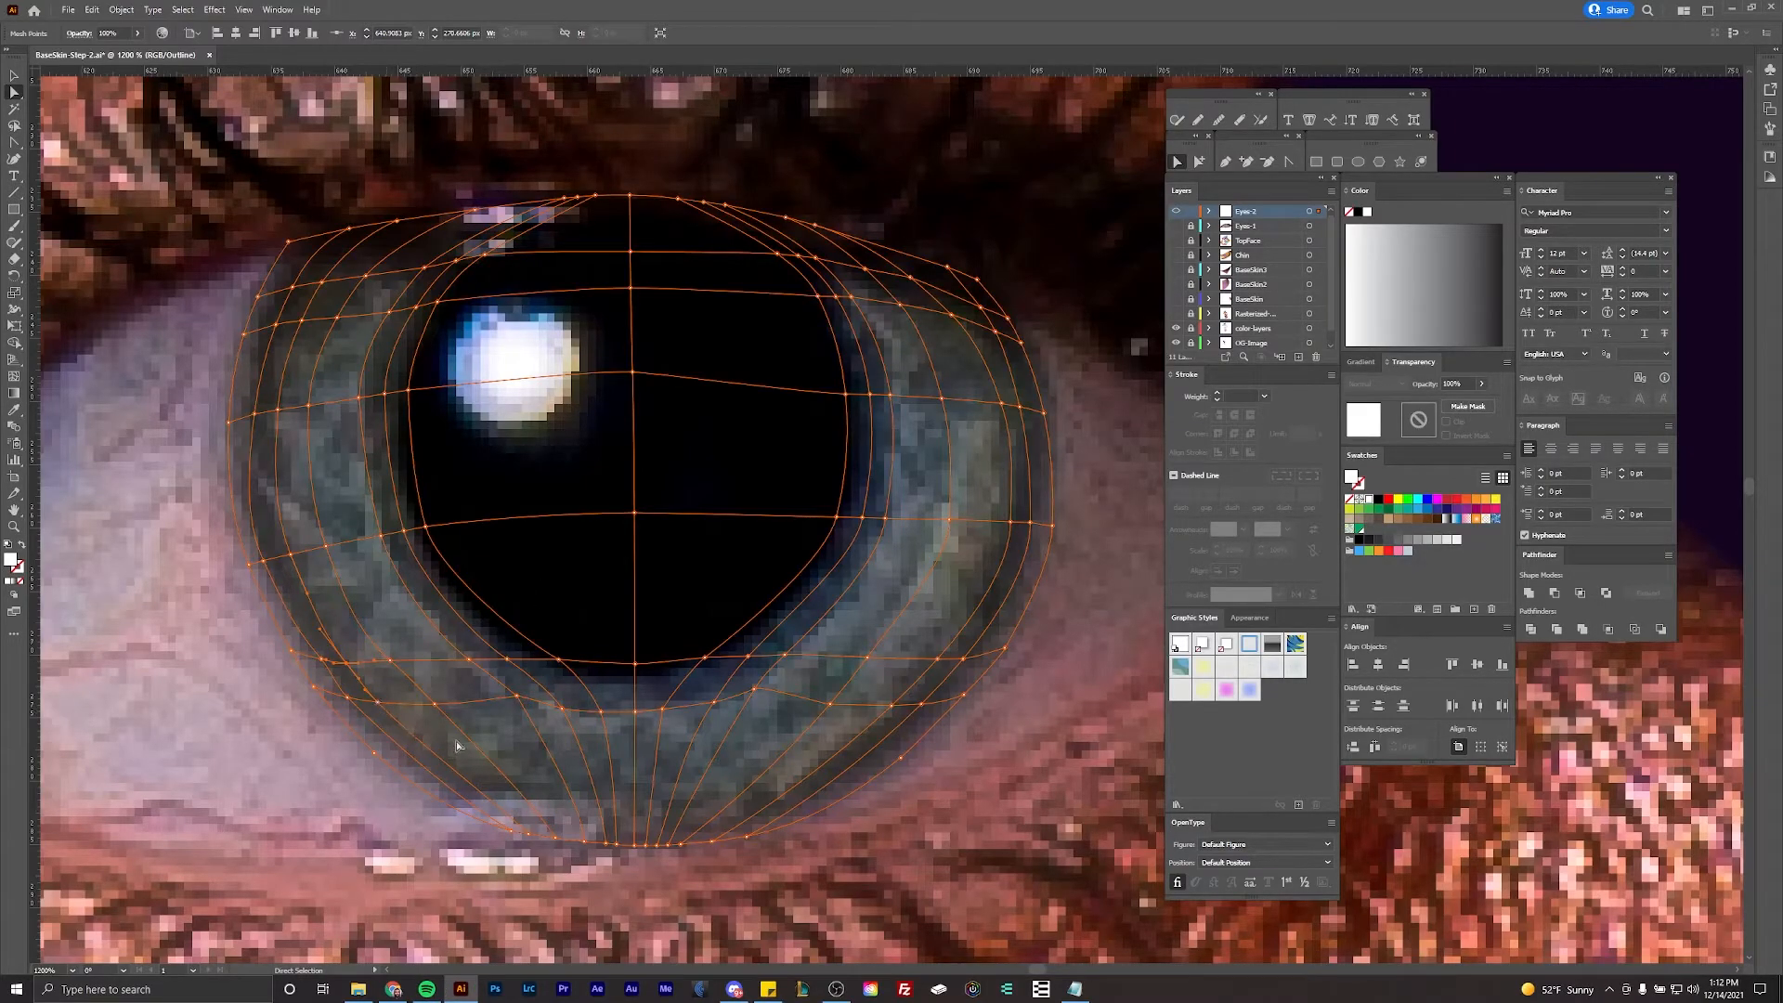
left_click_drag(456, 746, 491, 768)
Step: Add a mesh column along the outer left part of the iris with the Mesh tool
left_click(14, 376)
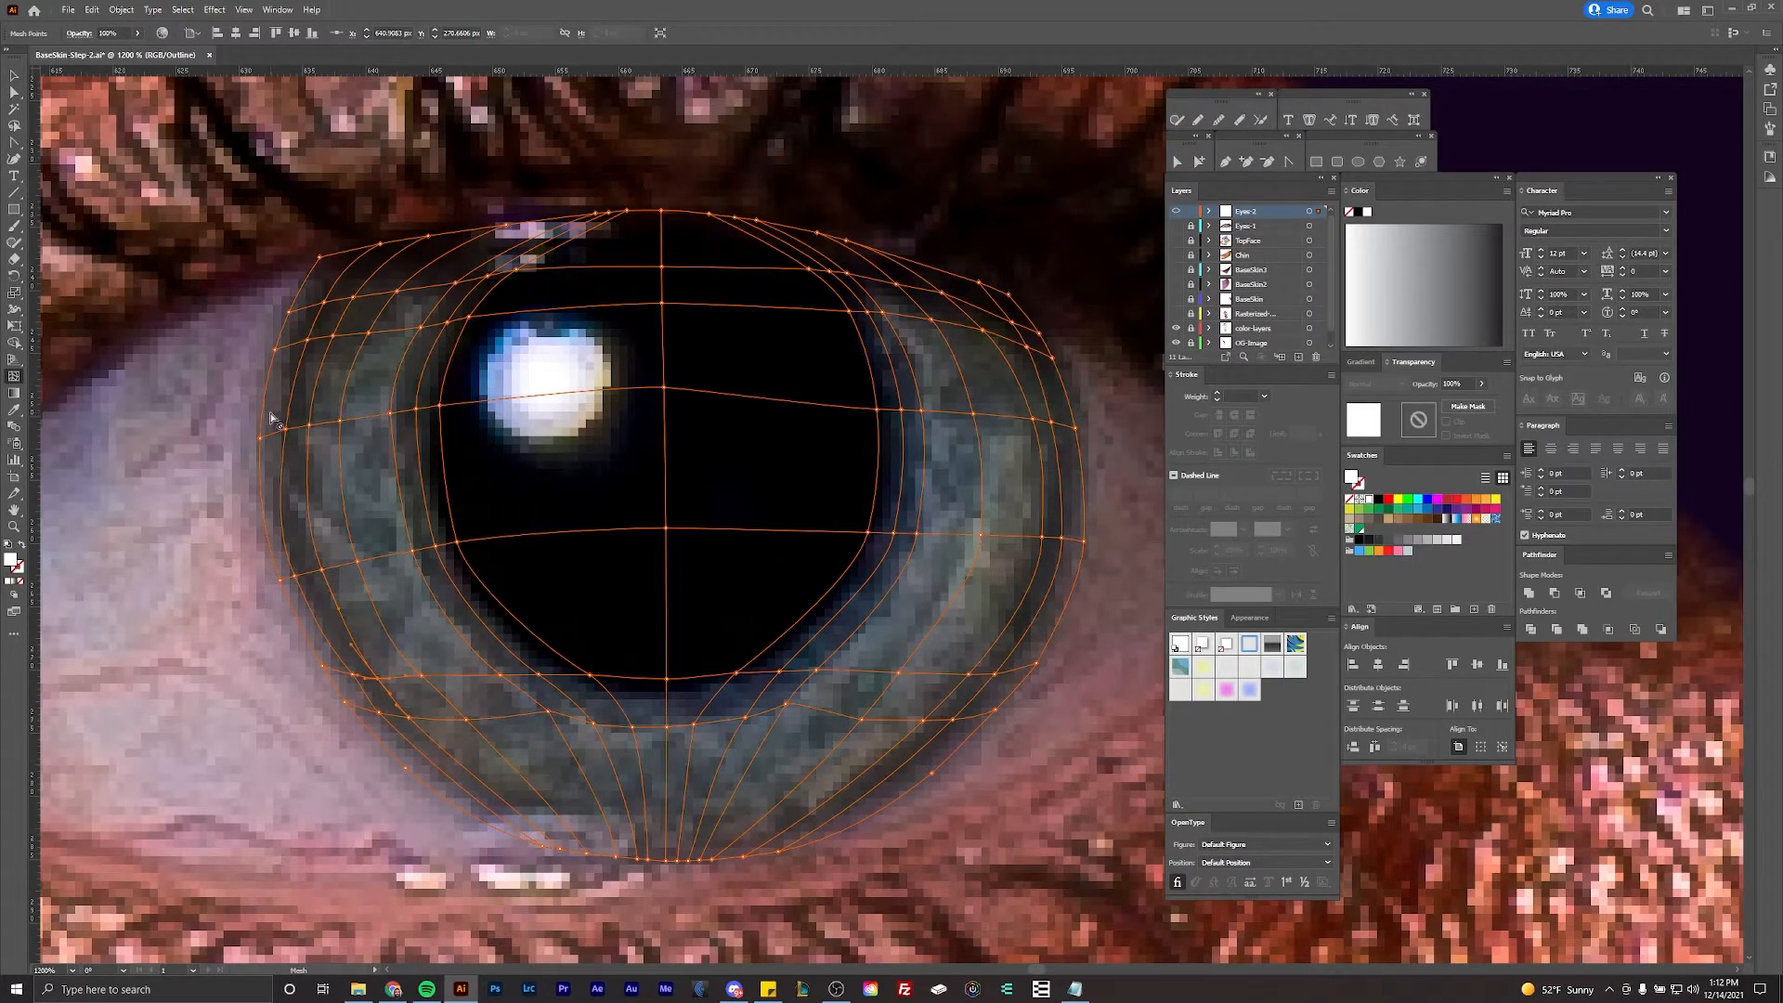
left_click_drag(444, 463, 433, 457)
left_click_drag(522, 511, 525, 511)
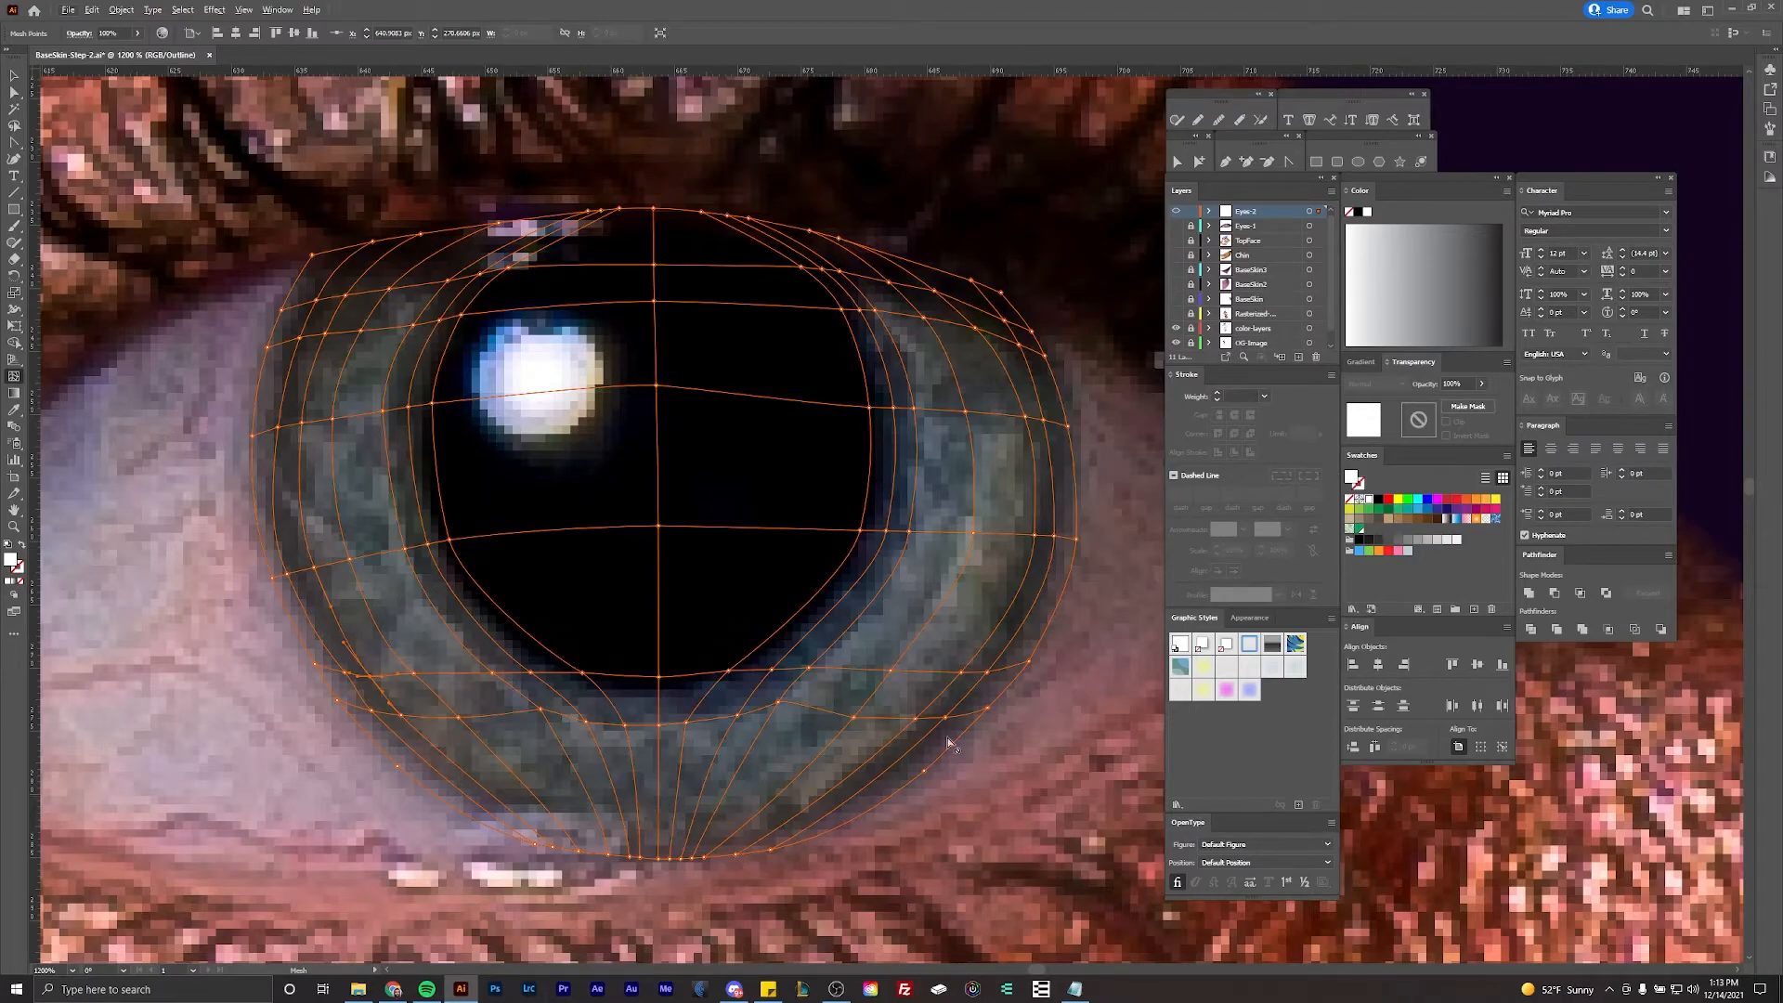
Step: Add a mesh row through the lower iris and reposition its points below the pupil into a smooth curve
left_click(658, 797)
key("a")
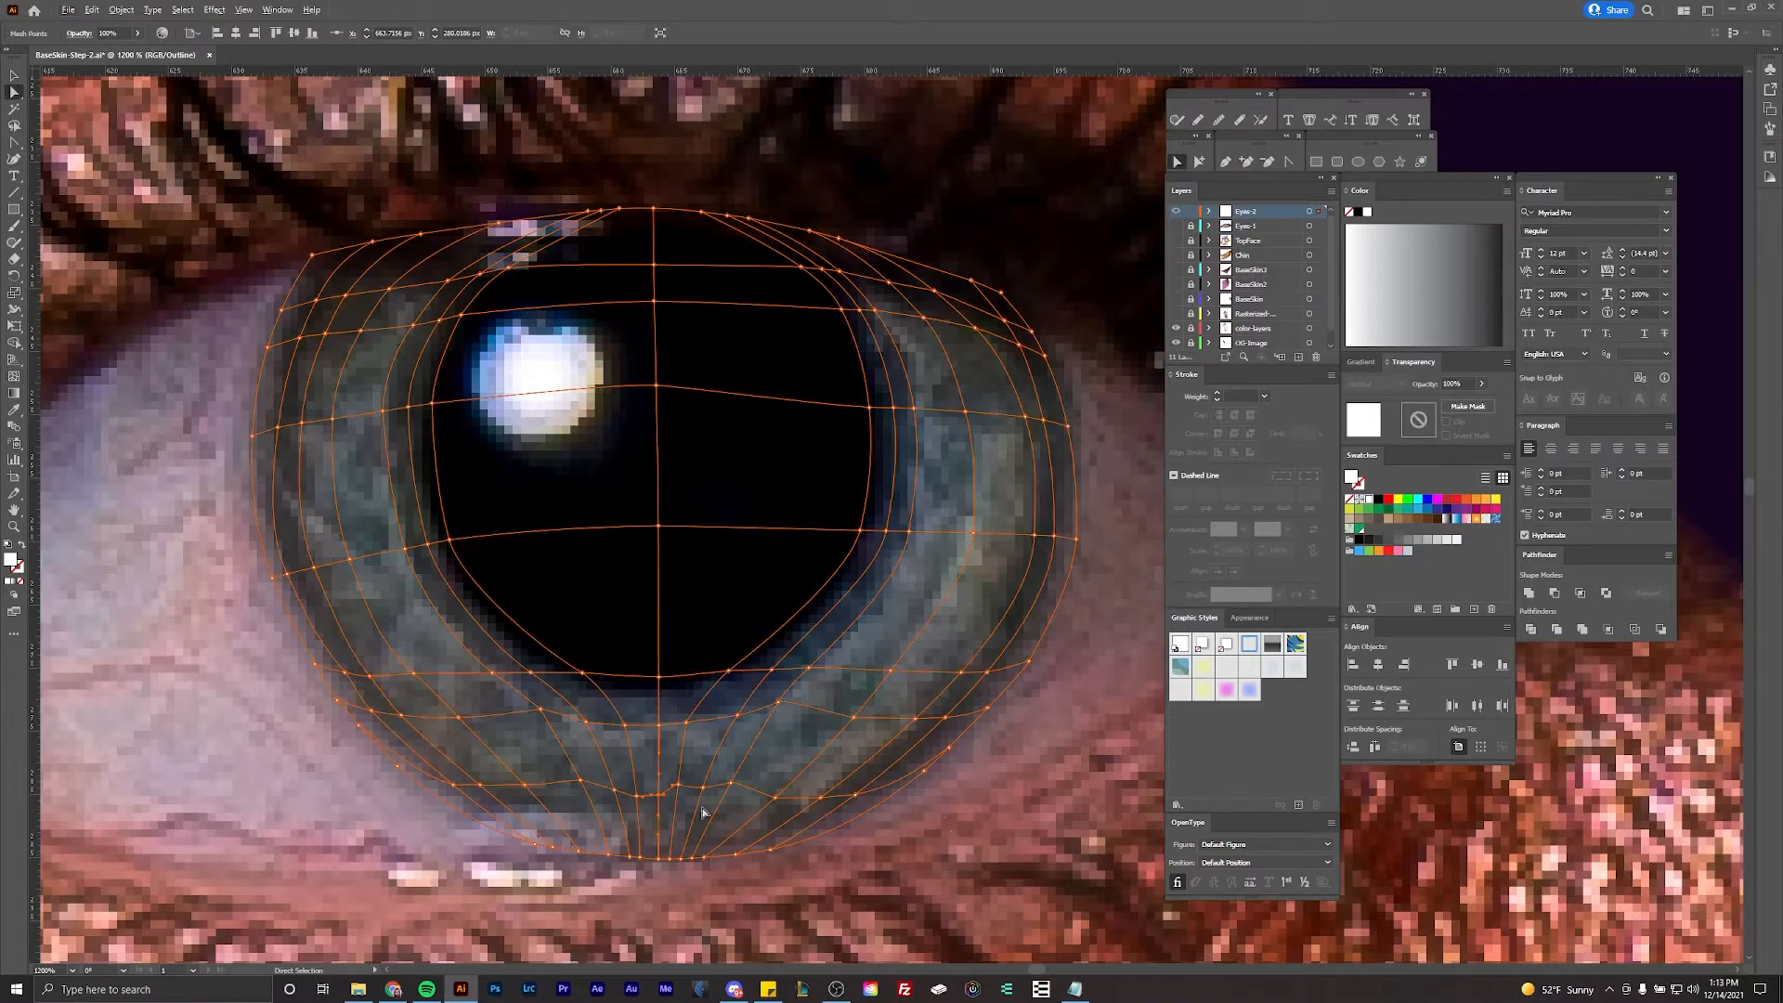
scroll(483, 826, "up", 1)
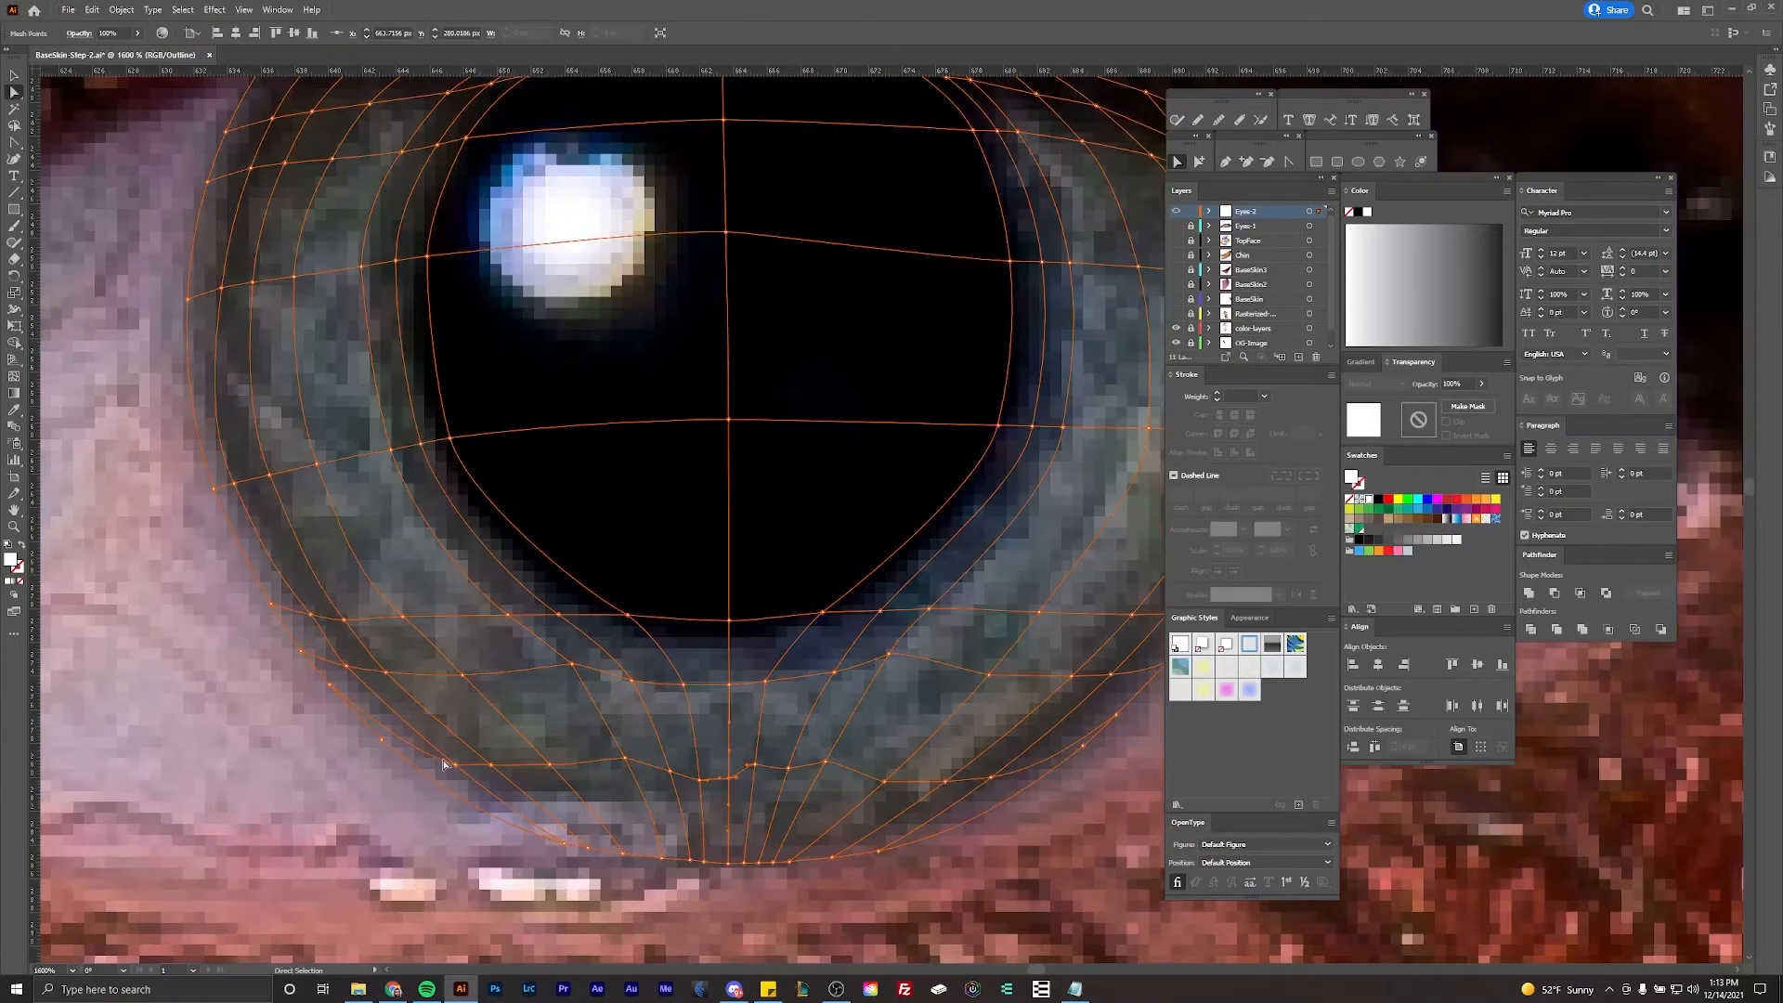
left_click(455, 769)
left_click_drag(552, 765, 629, 772)
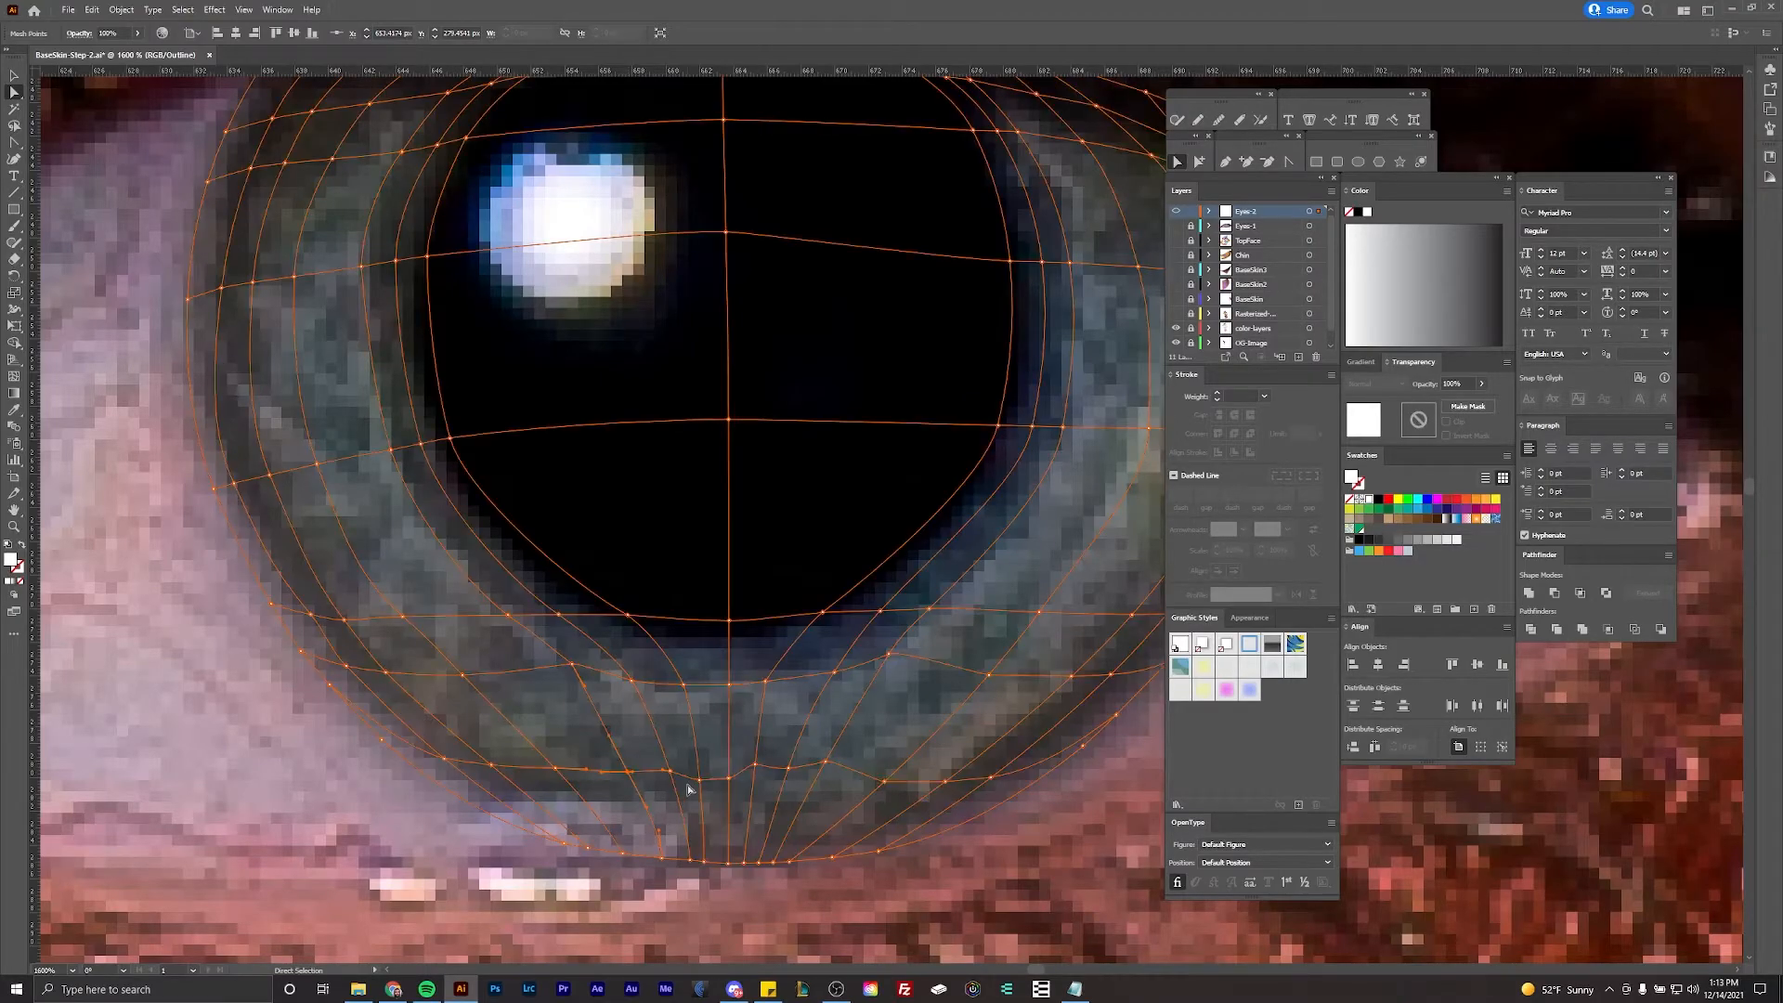
left_click_drag(754, 765, 833, 774)
left_click_drag(942, 787, 831, 828)
key("ctrl+h")
key("ctrl+h")
key("ctrl+minus")
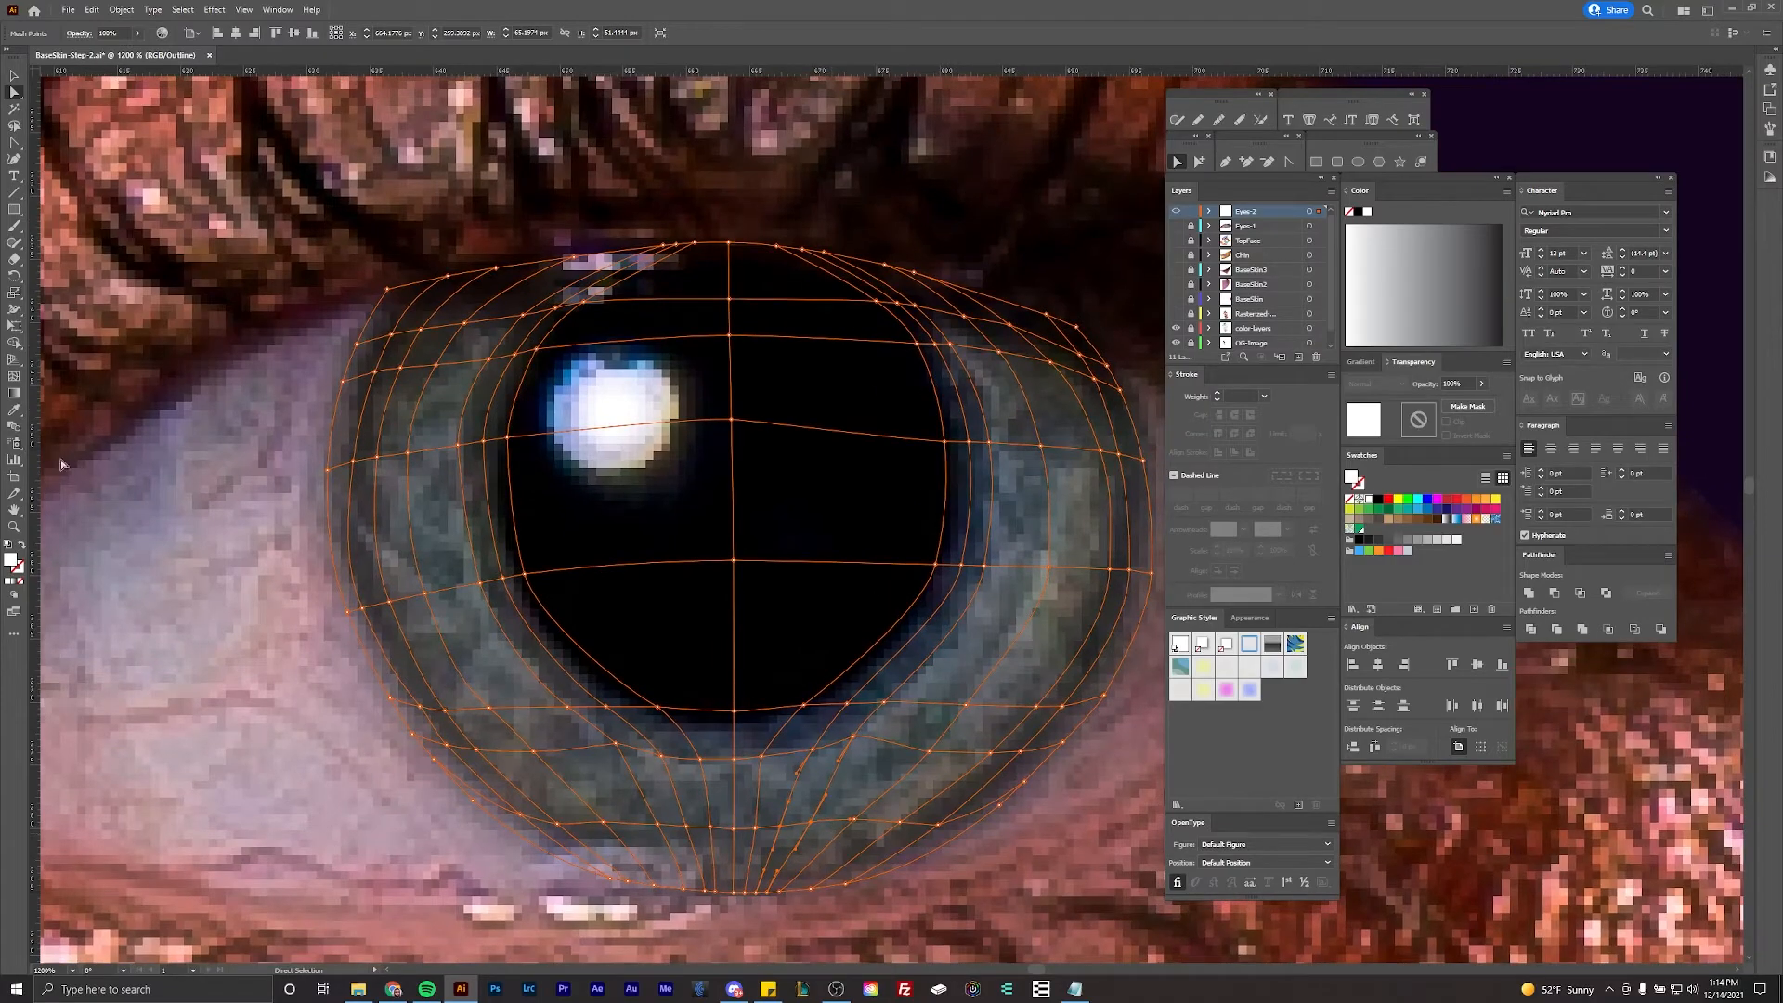
Step: Add one mesh row just below the pupil and another close to the iris's upper edge
left_click(13, 378)
key("ctrl")
left_click(738, 745)
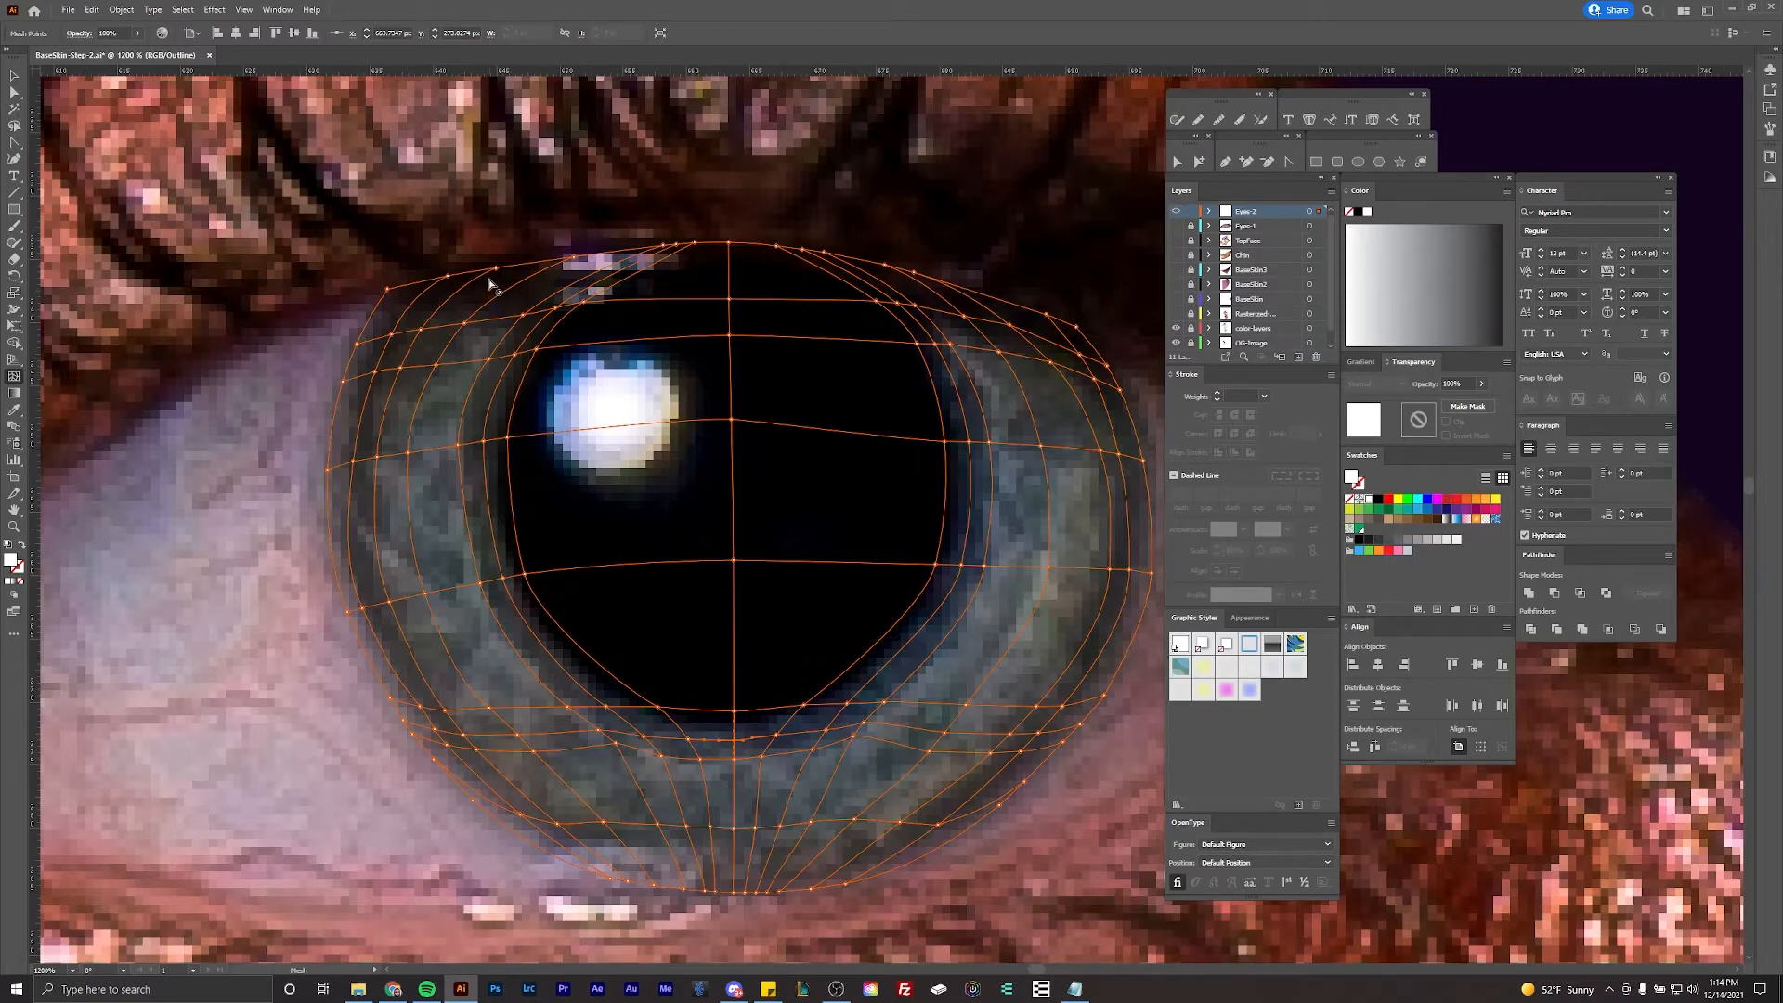
left_click(464, 296)
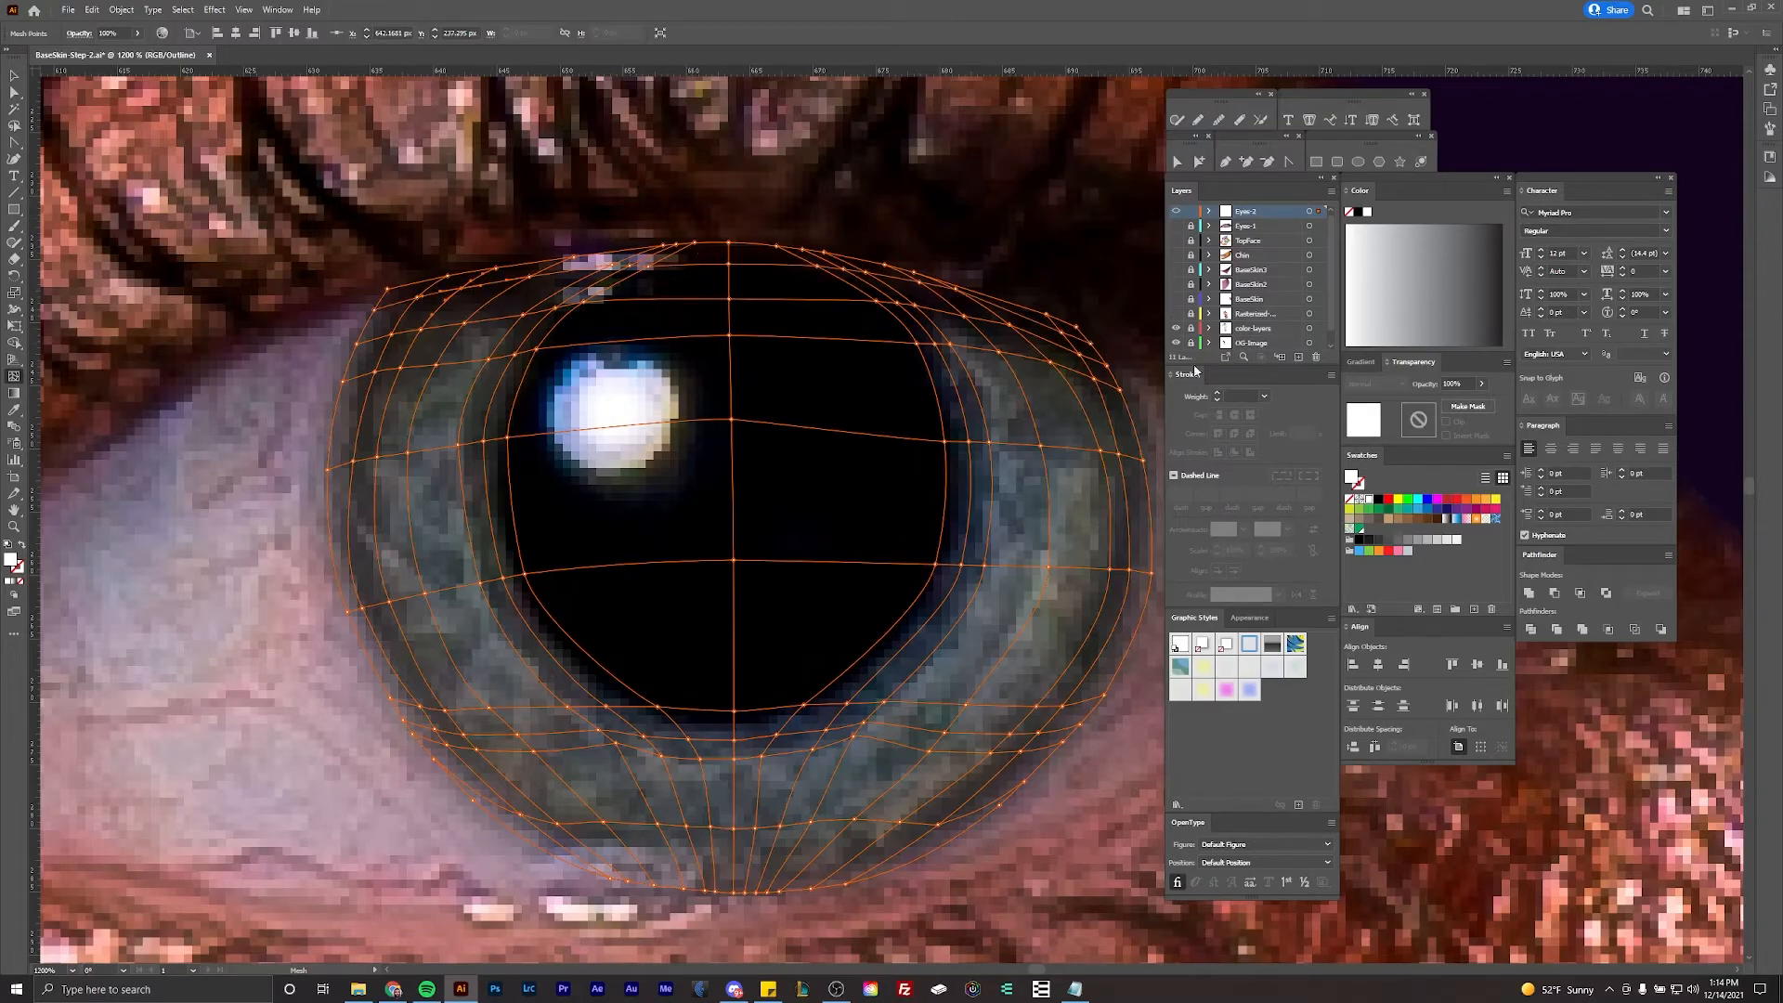
Step: Adjust the new upper row's point and handles near the iris's upper-right edge
key("a")
scroll(956, 297, "up", 1)
left_click_drag(956, 276, 966, 288)
left_click(959, 282)
left_click(961, 283)
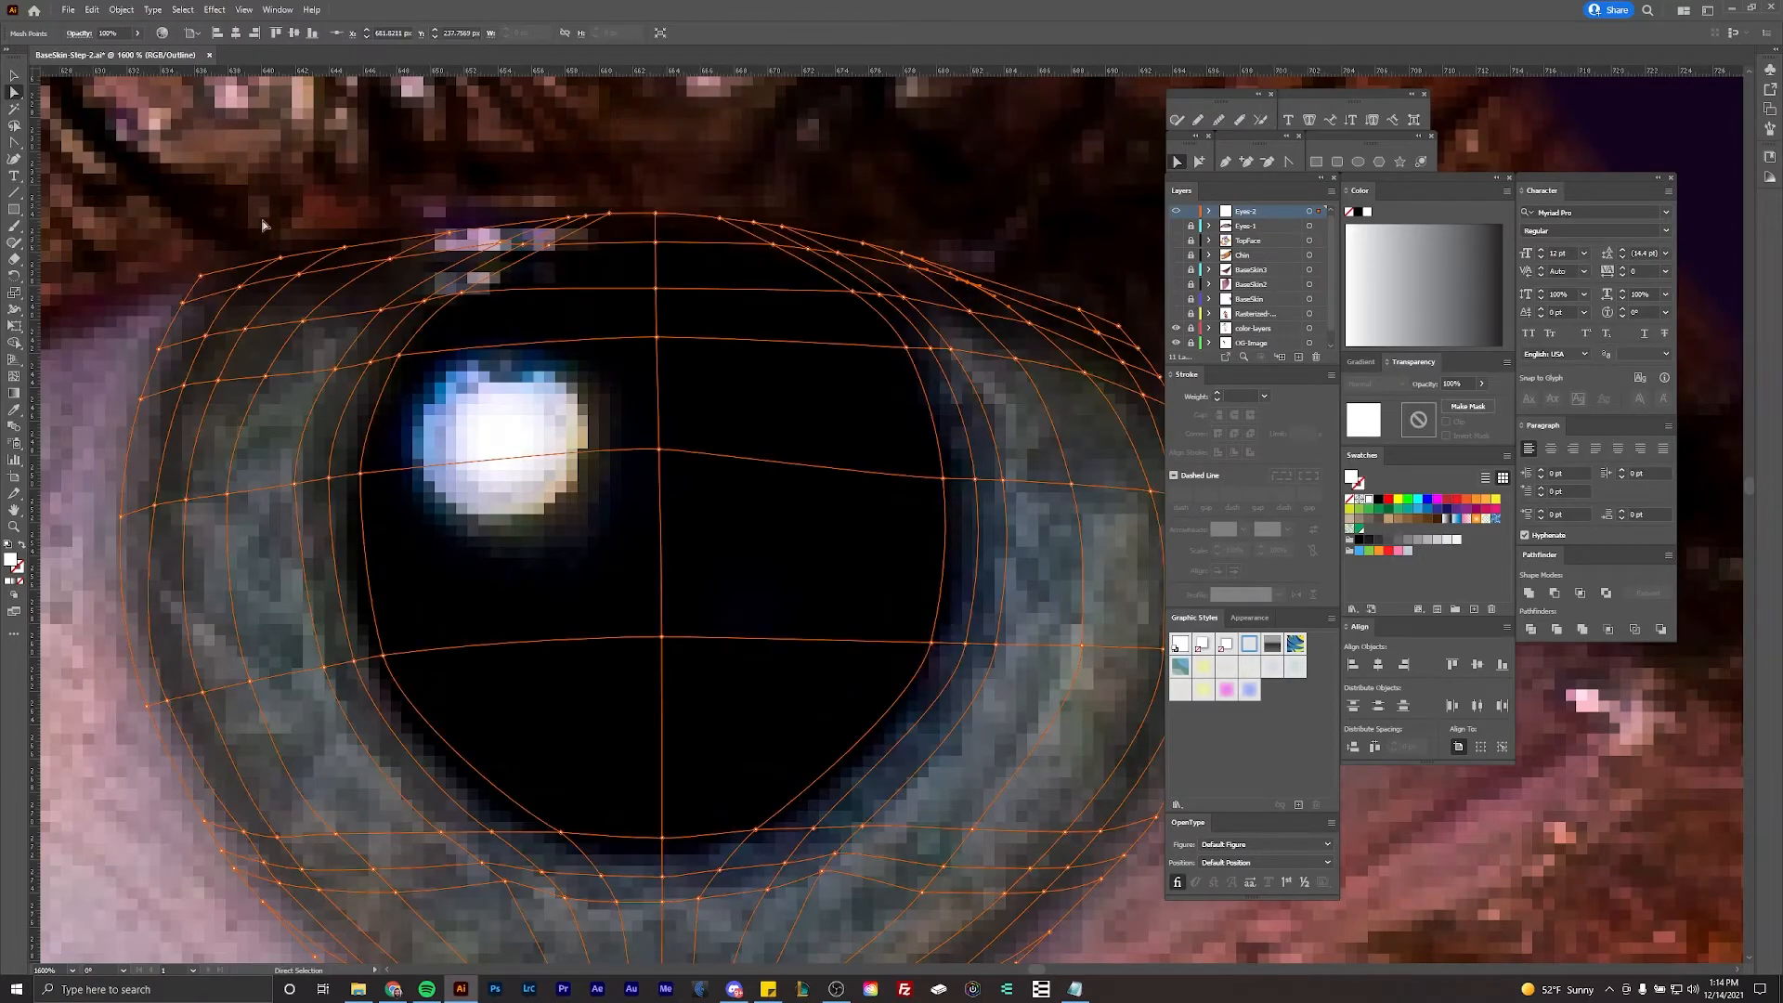
Step: Examine the complete iris mesh, selected and deselected, against the surrounding eye in the photo
scroll(635, 215, "down", 1)
left_click(633, 183)
scroll(632, 183, "down", 1)
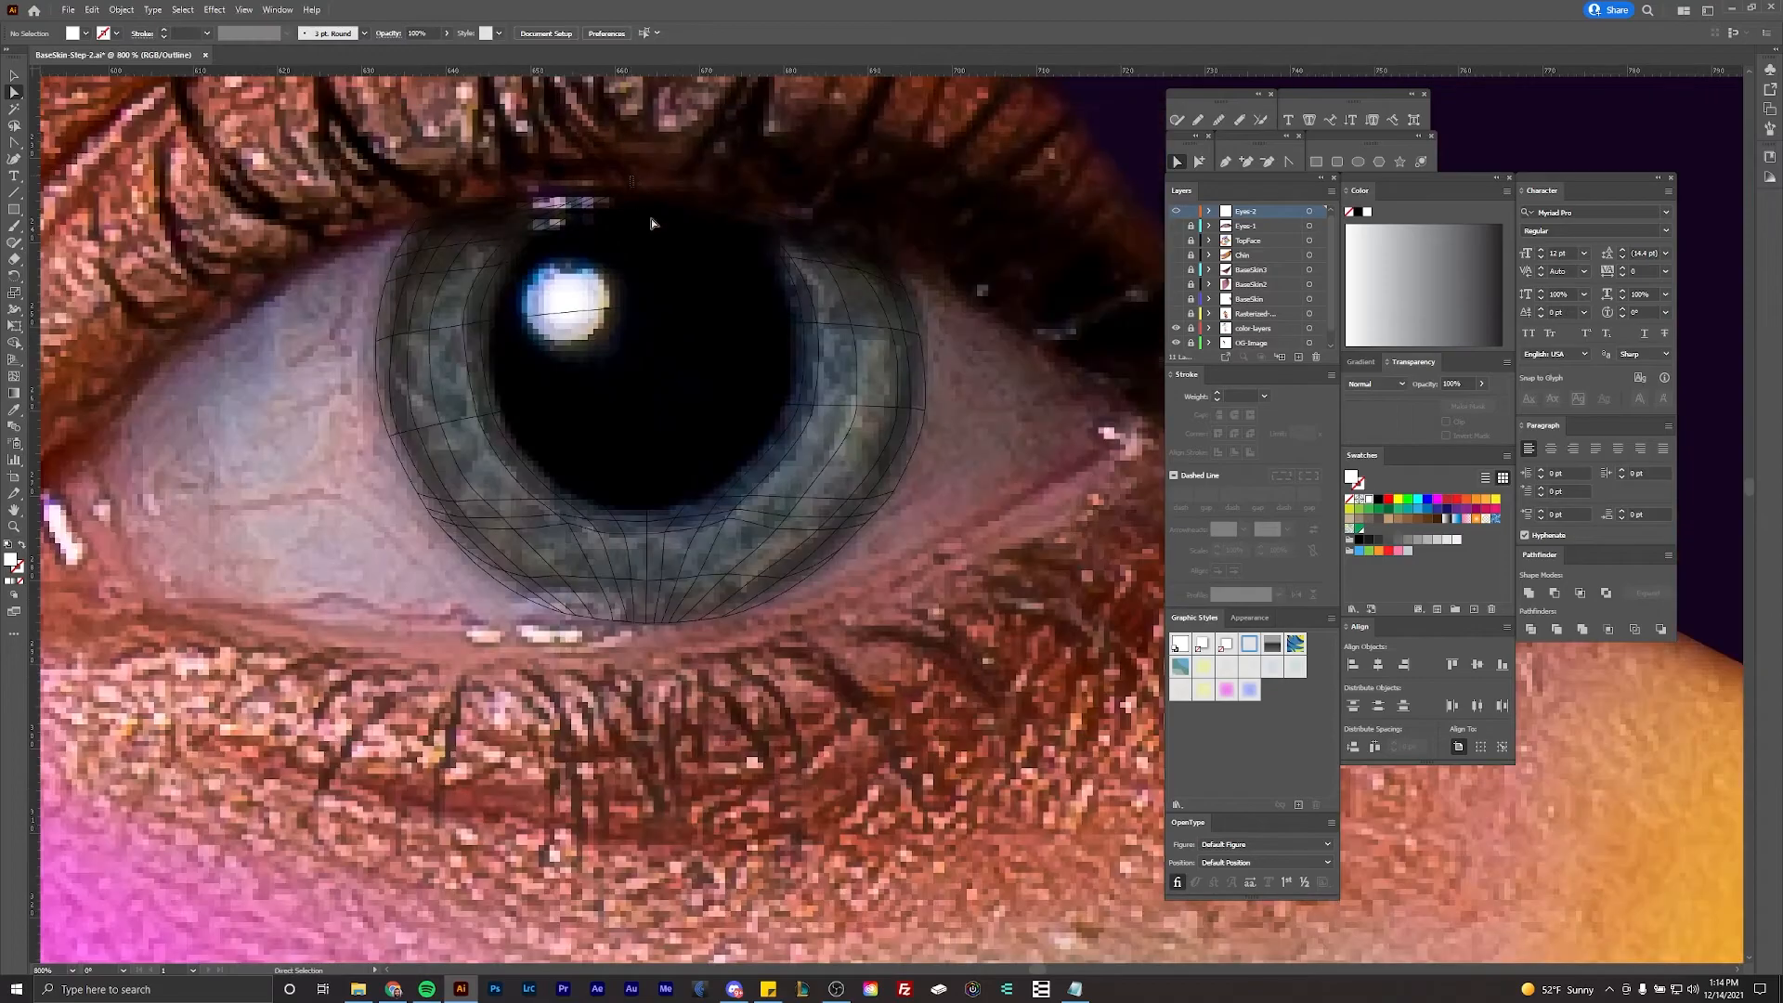
left_click(684, 270)
scroll(668, 294, "up", 2)
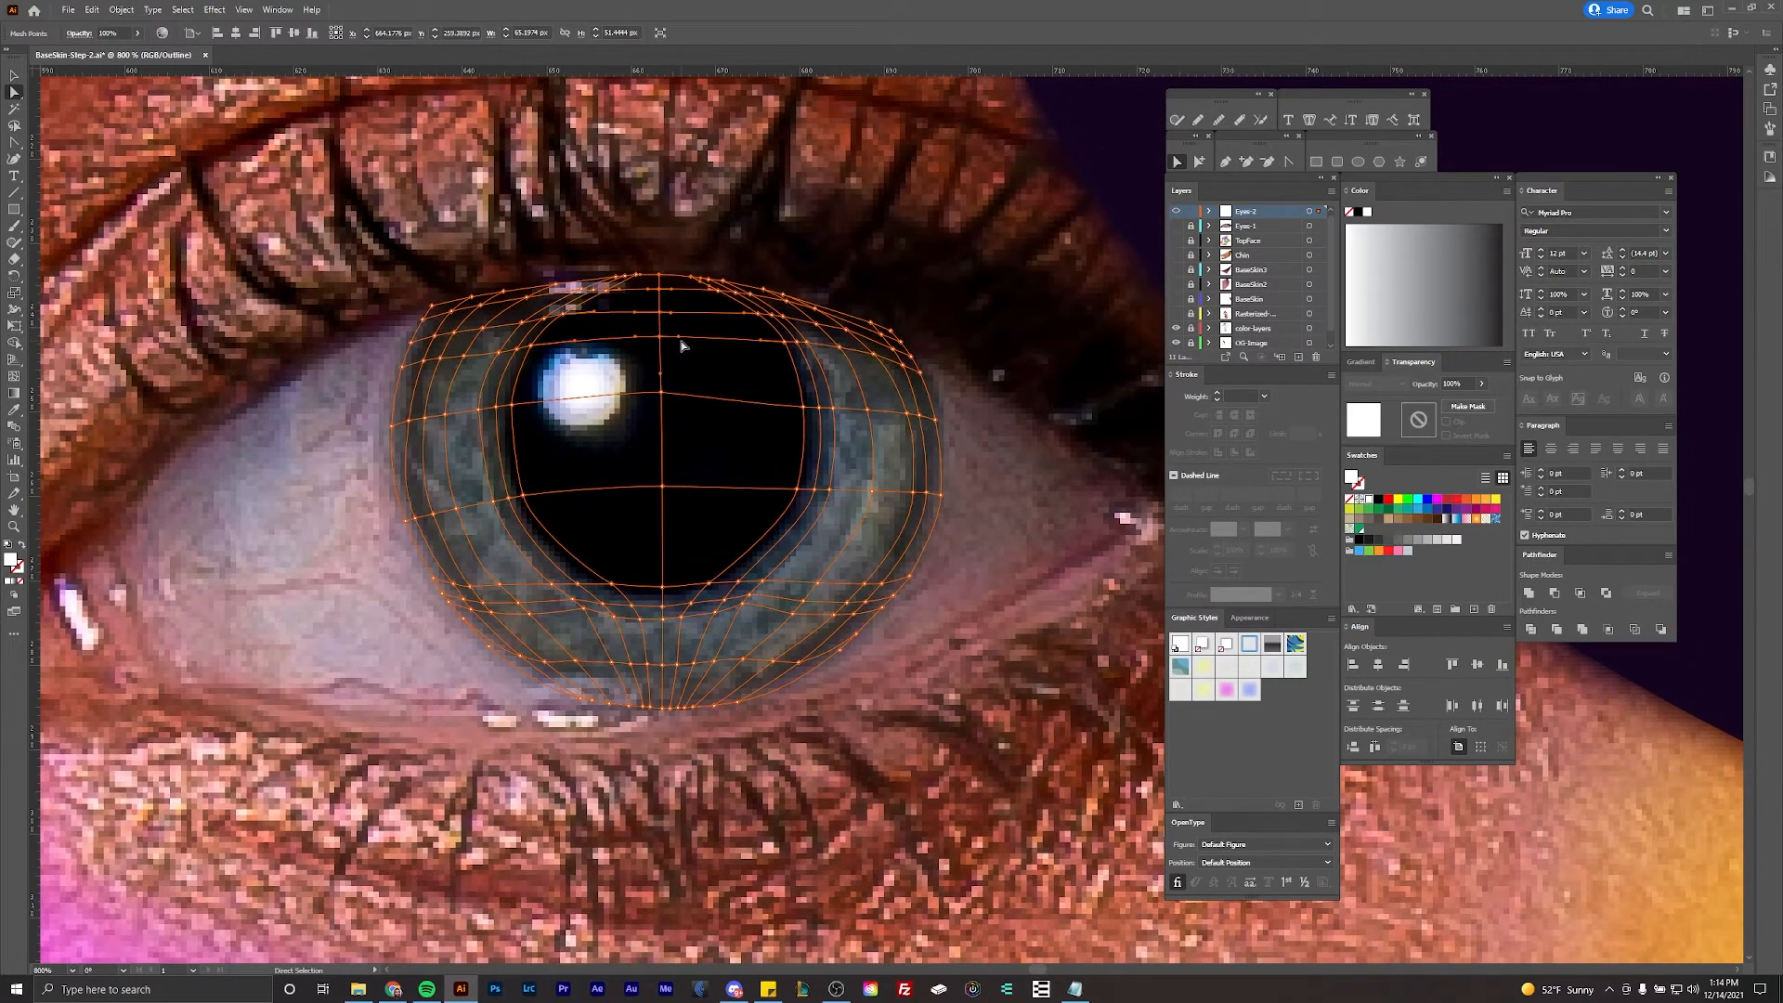
scroll(703, 385, "down", 2)
scroll(762, 490, "down", 1)
left_click(998, 415)
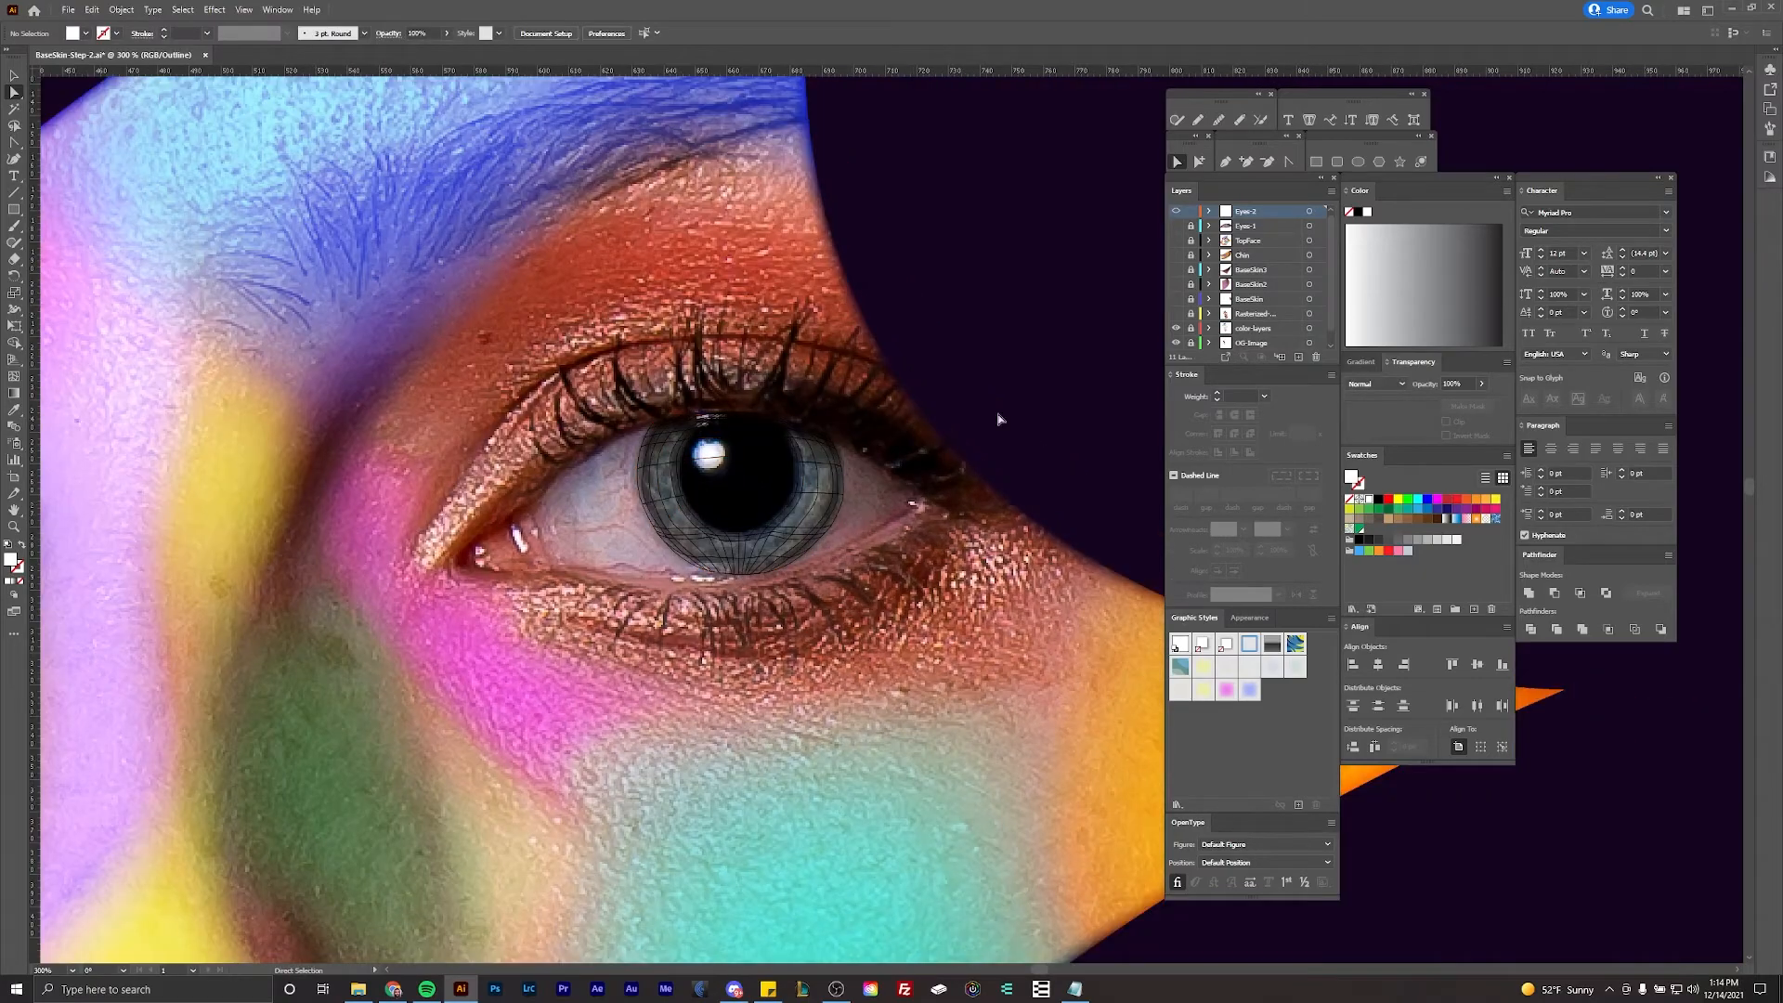
Step: Show the Eyes-1 layer in outline mode, unlock it, and select the iris and eyeball meshes together
left_click(1176, 227)
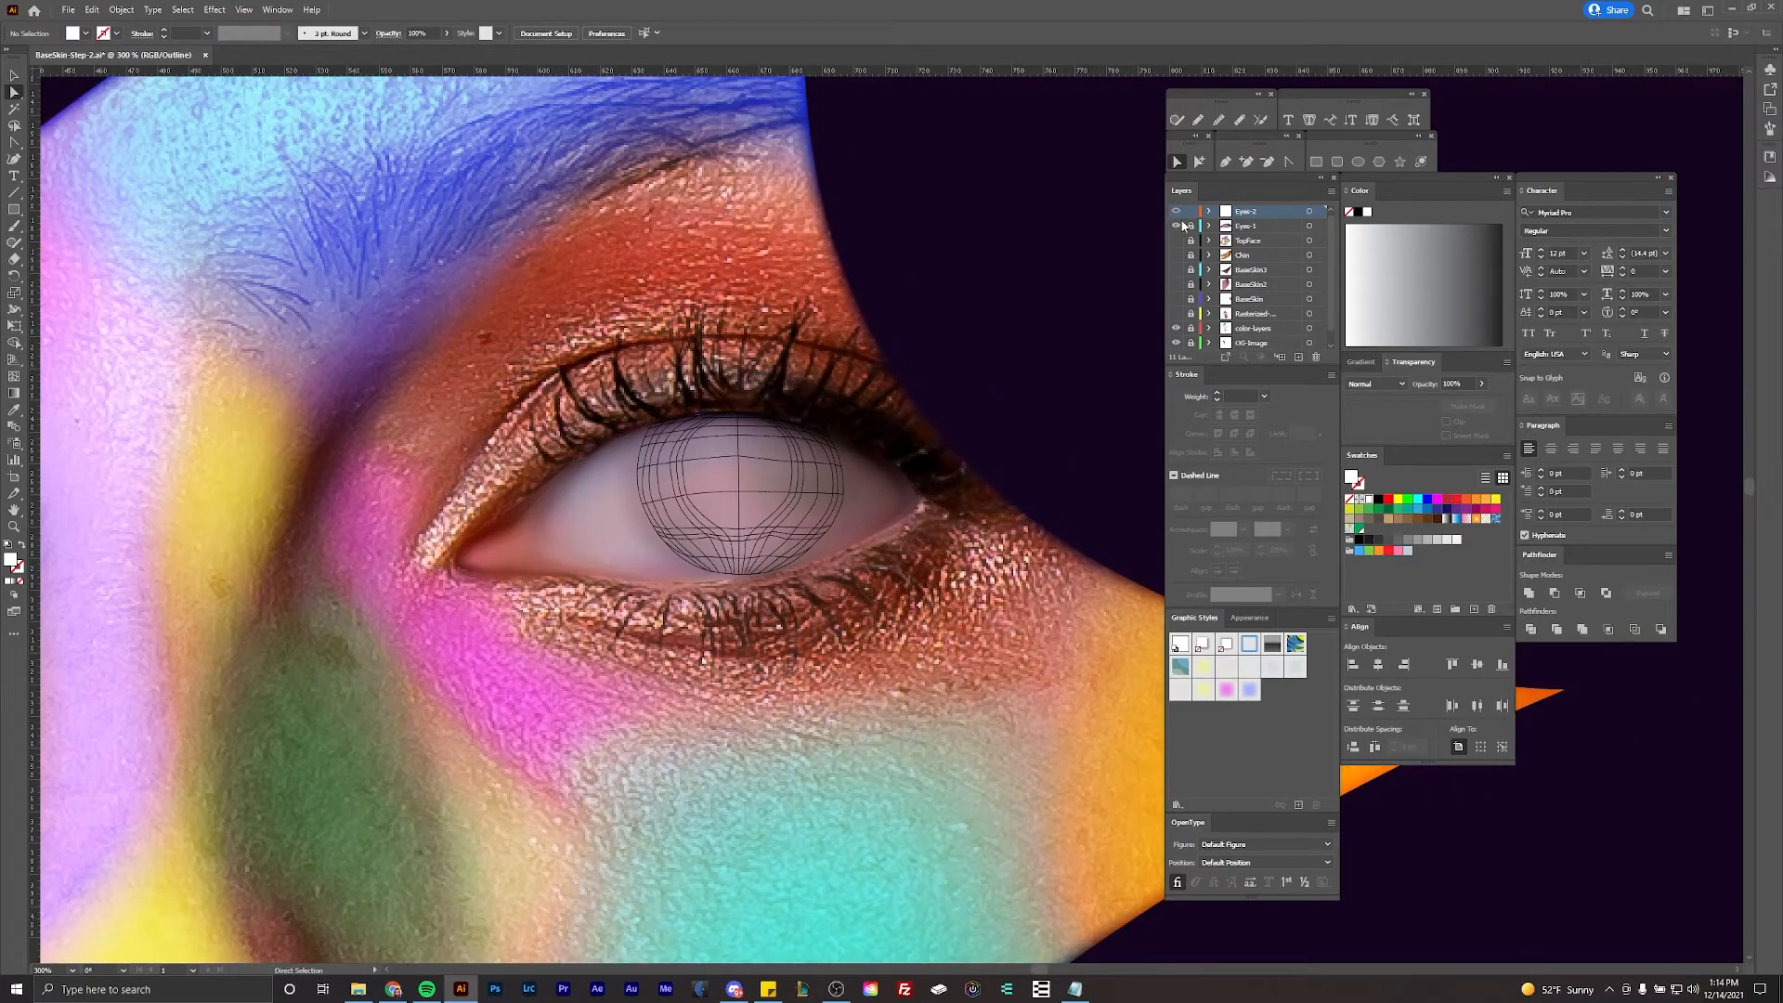
left_click(1178, 226, "ctrl")
left_click_drag(900, 340, 628, 585)
key("v")
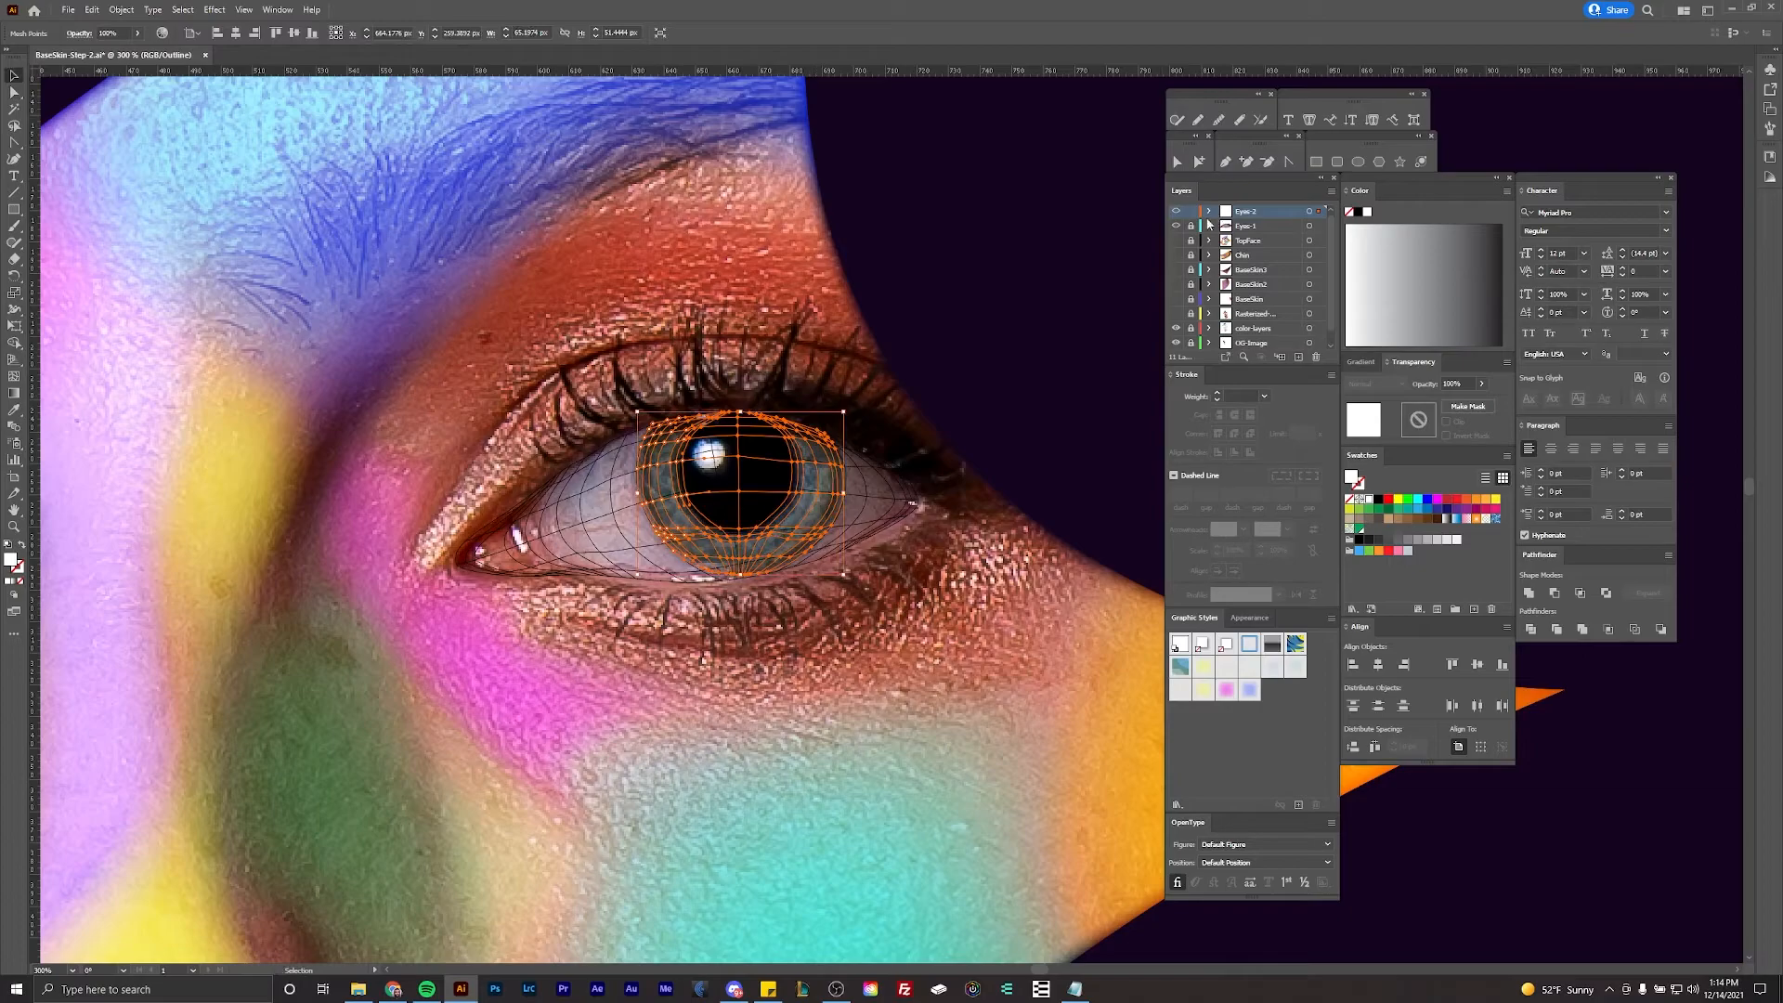
left_click_drag(916, 271, 838, 682)
Step: Check both selected eye meshes against the whole portrait and return the Eyes-1 layer to preview mode
scroll(836, 678, "down", 1)
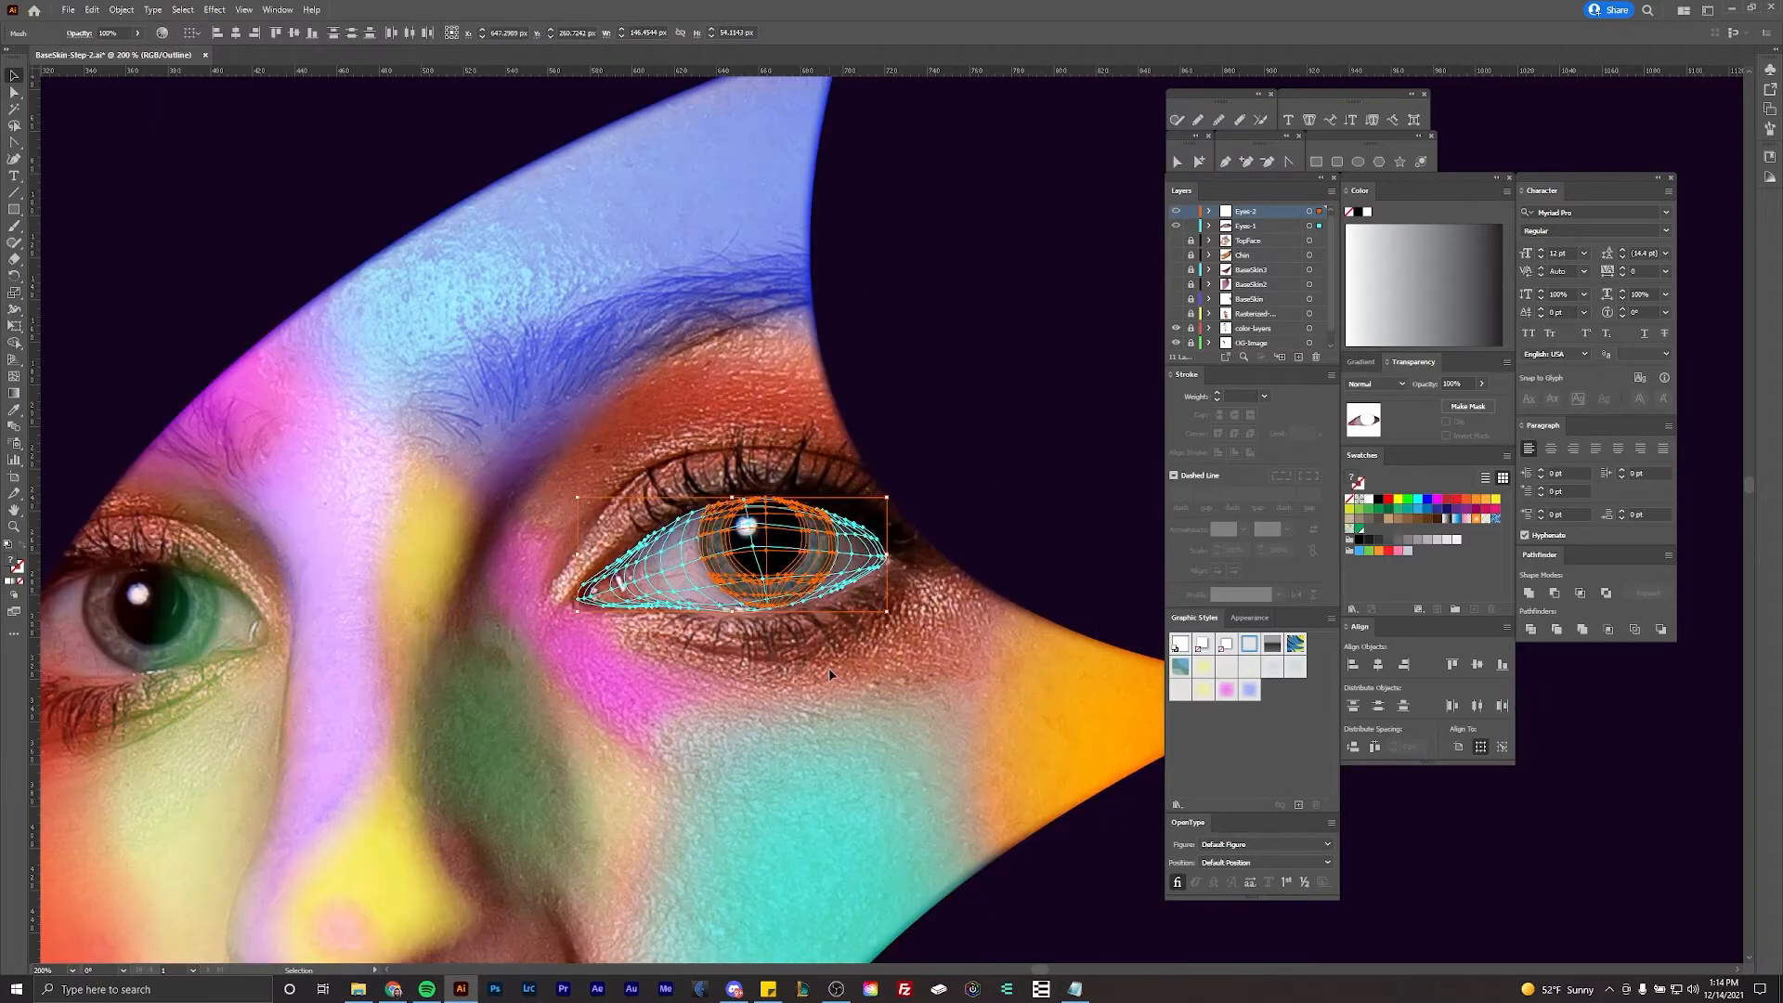
scroll(829, 674, "down", 3)
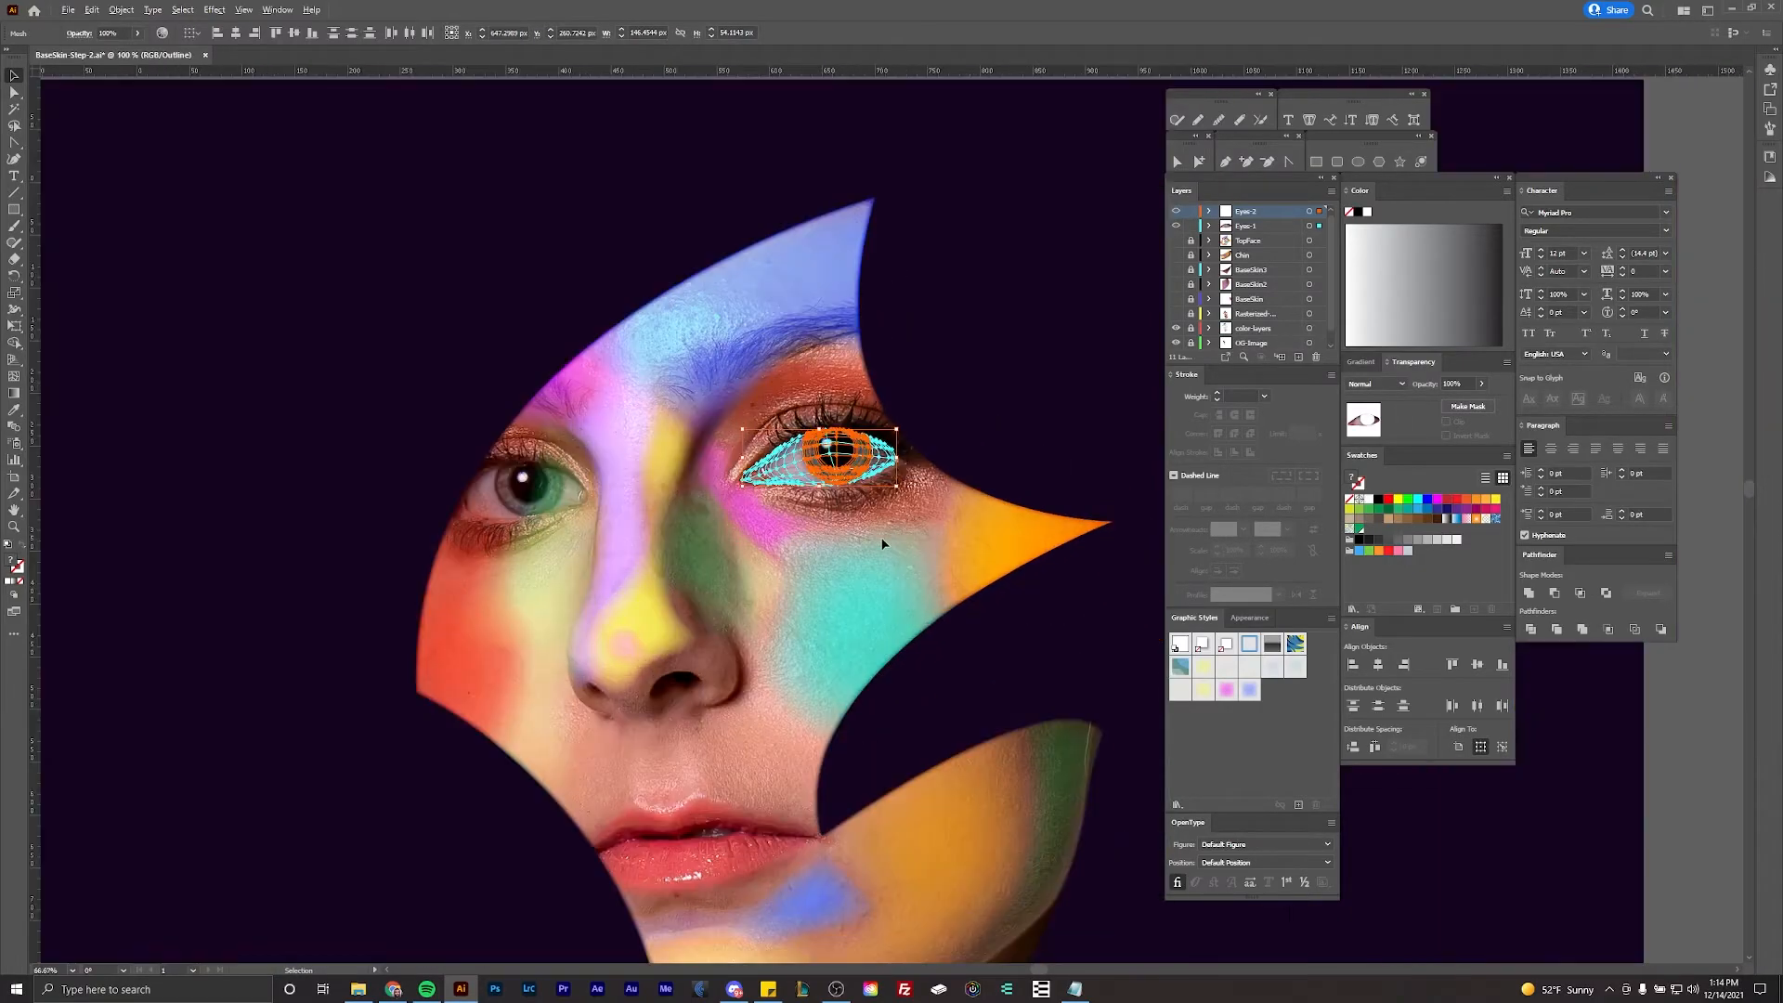
scroll(882, 543, "up", 1)
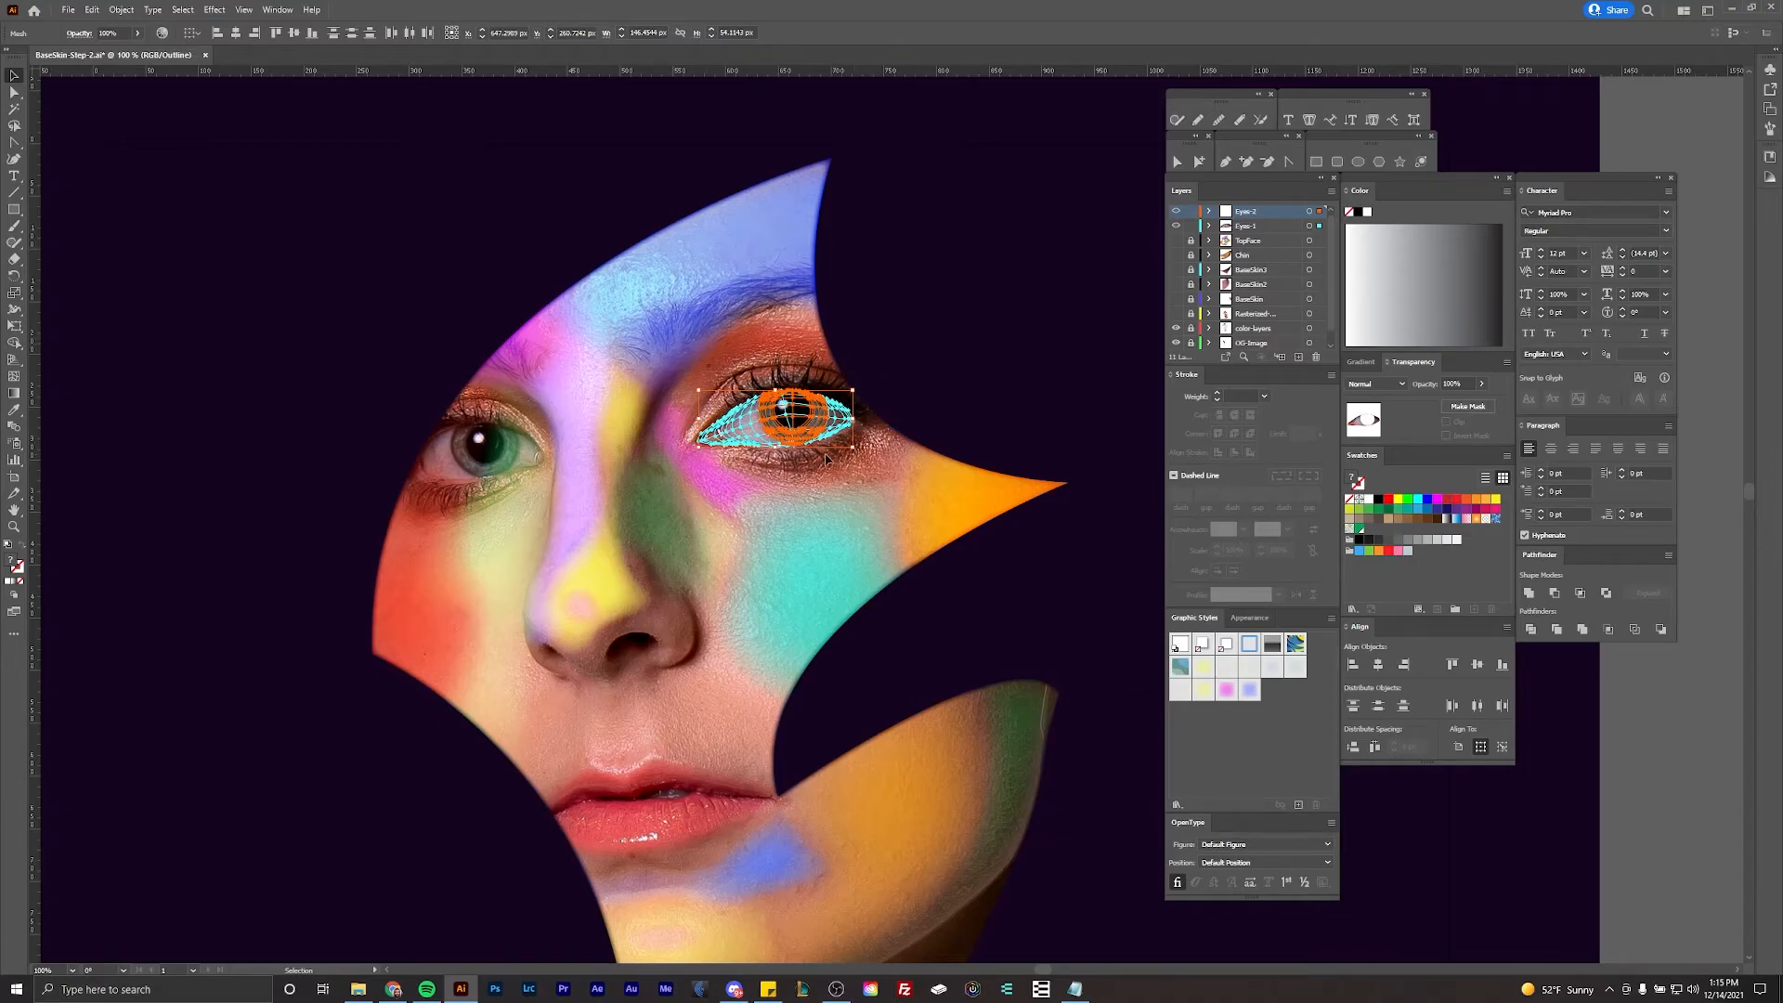
scroll(848, 382, "up", 5)
left_click(1176, 226)
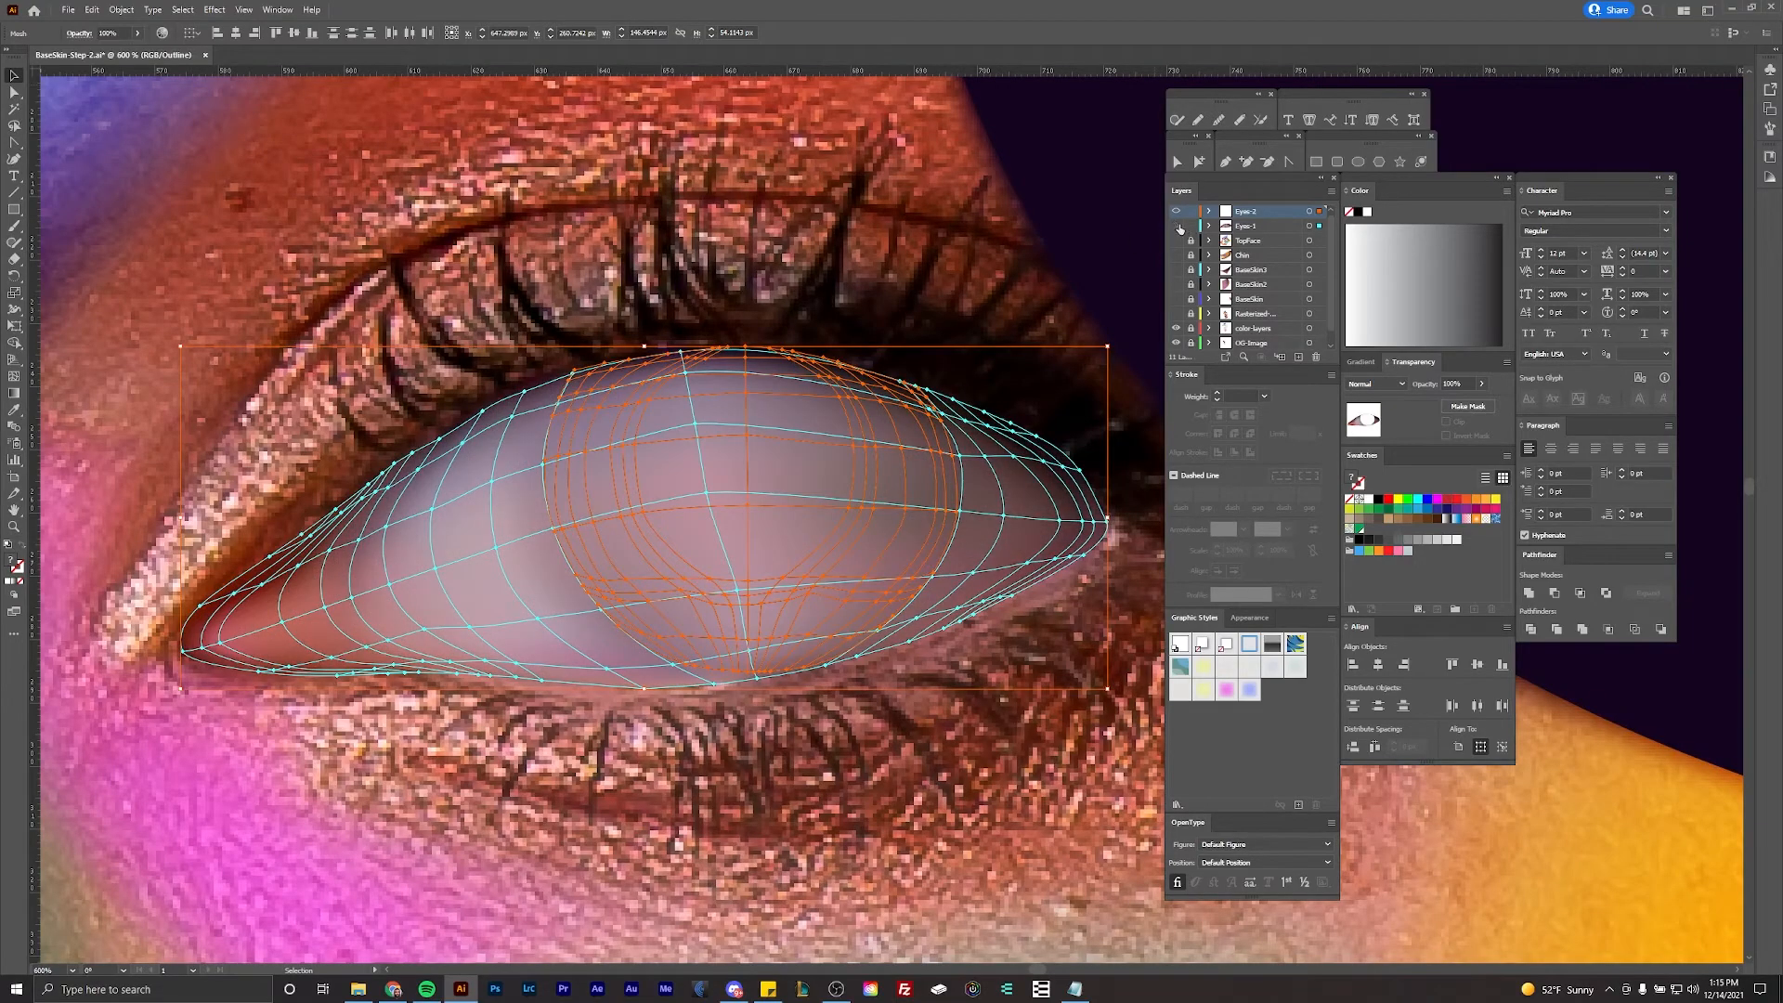